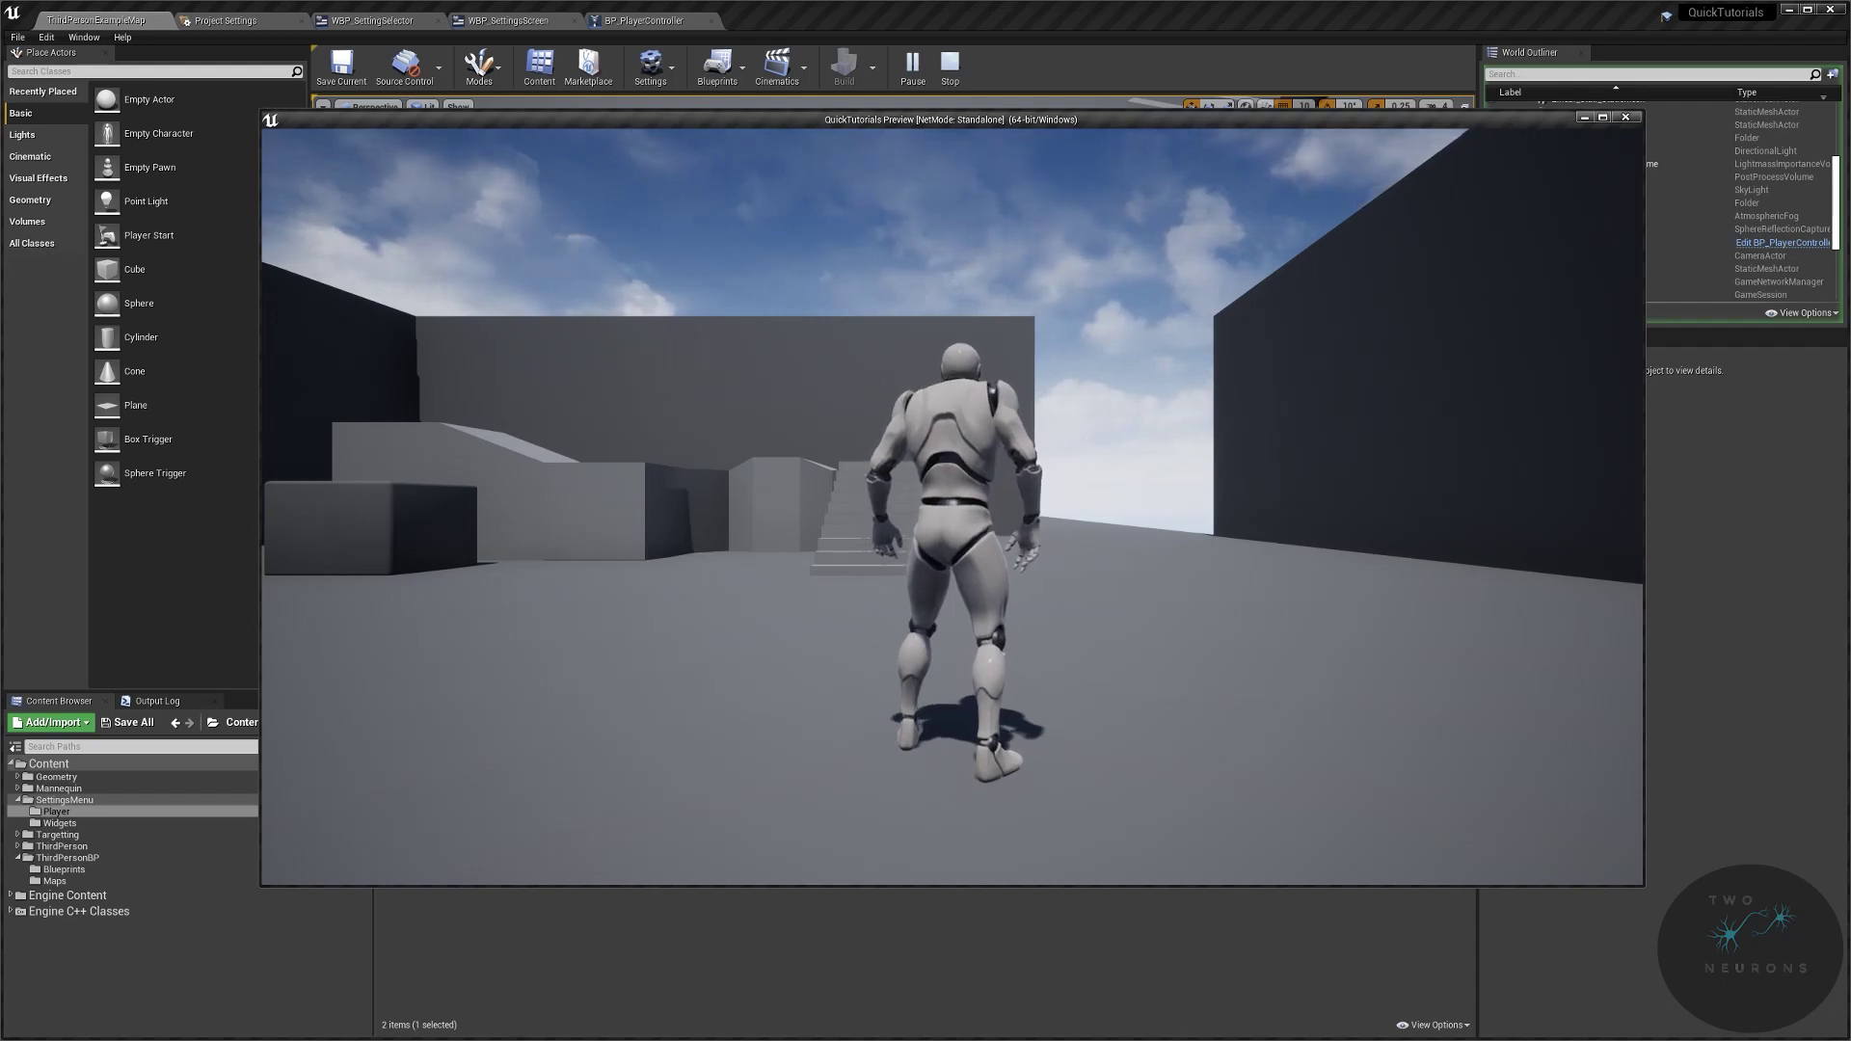
Step: Lower the overall quality preset to Low in the in-game settings menu and accept the changes
key(w)
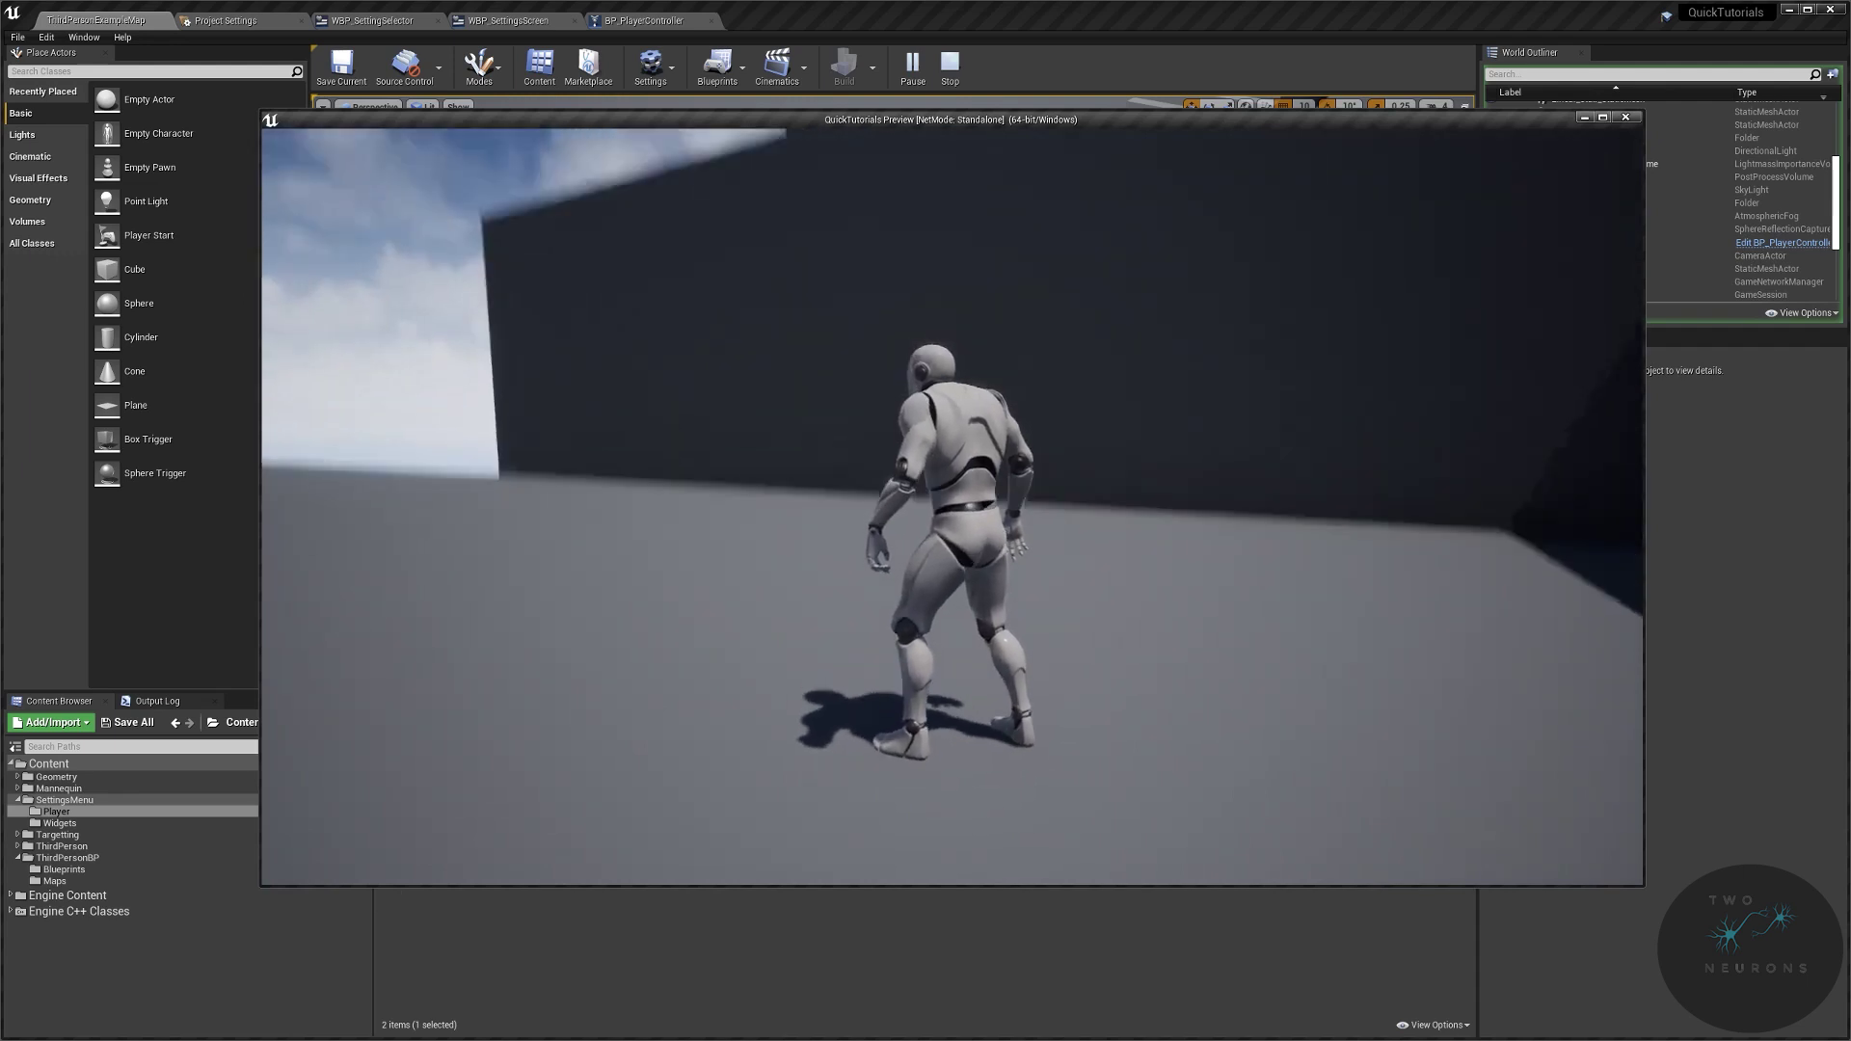
key(Tab)
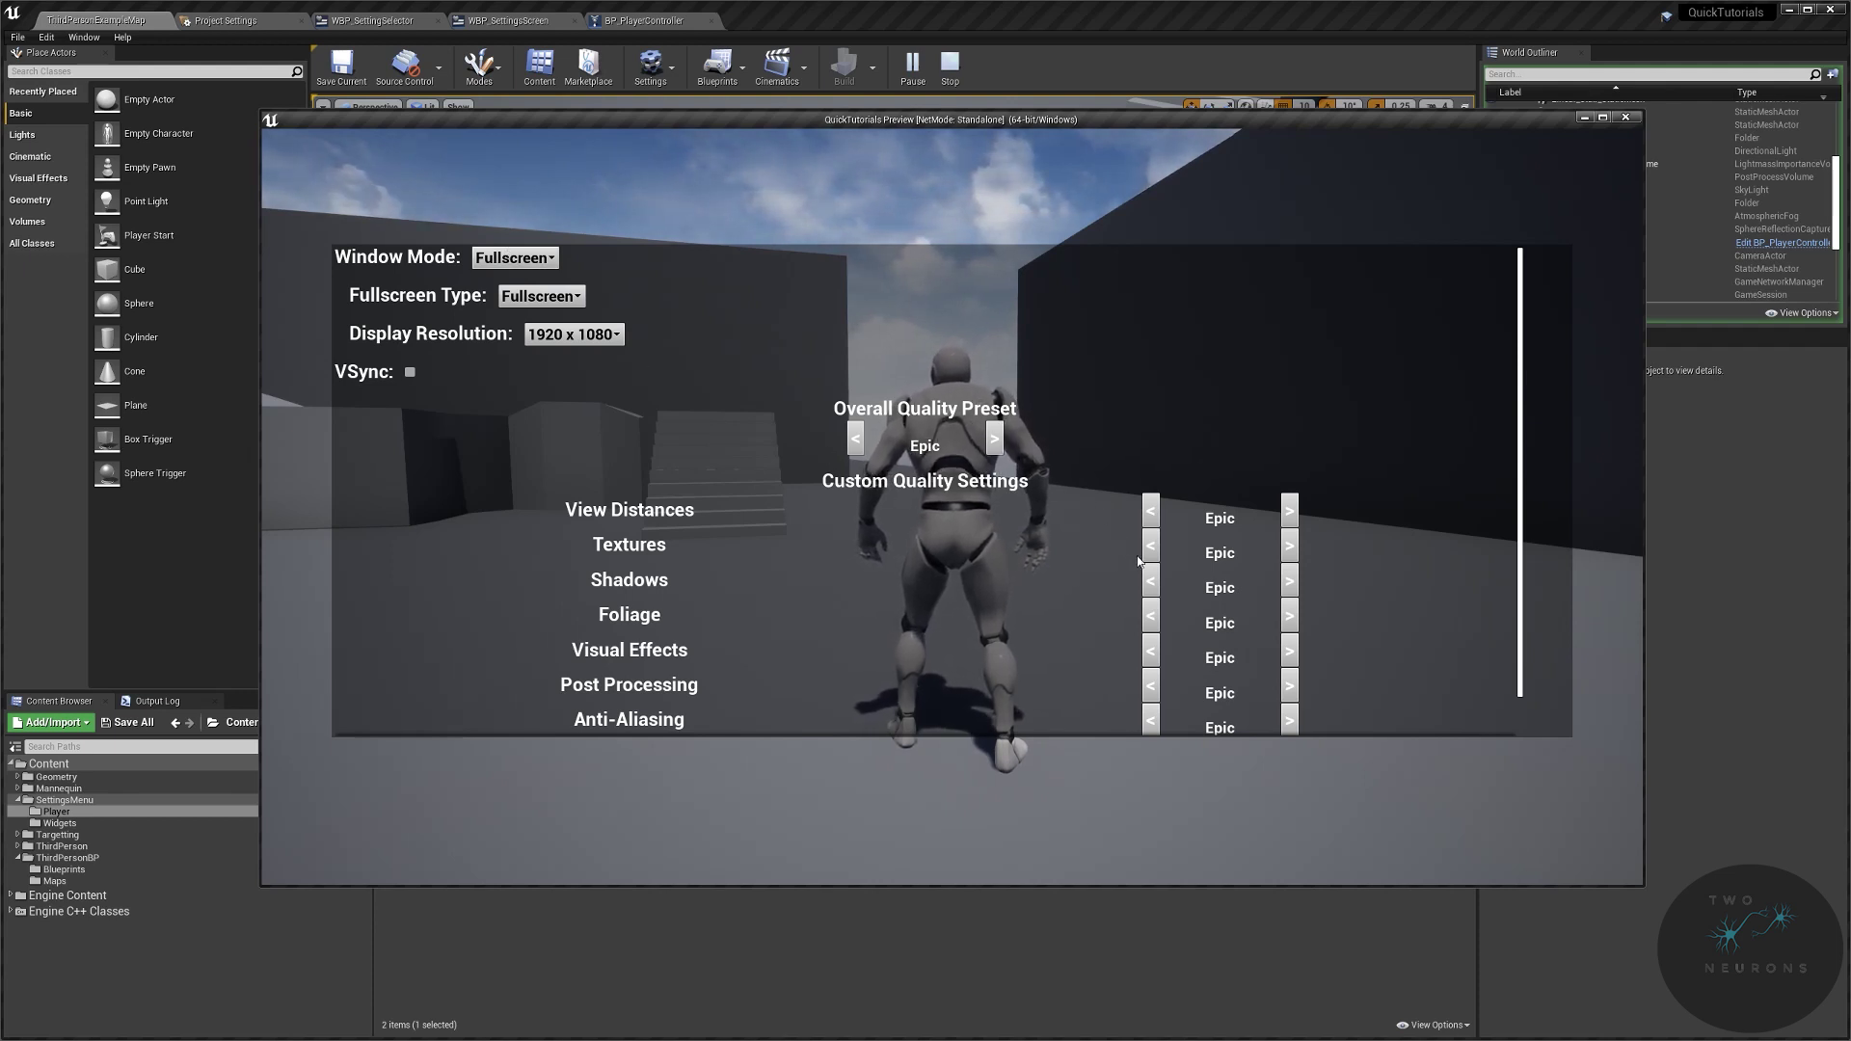
scroll(1139, 564, down, 2)
scroll(1139, 569, up, 2)
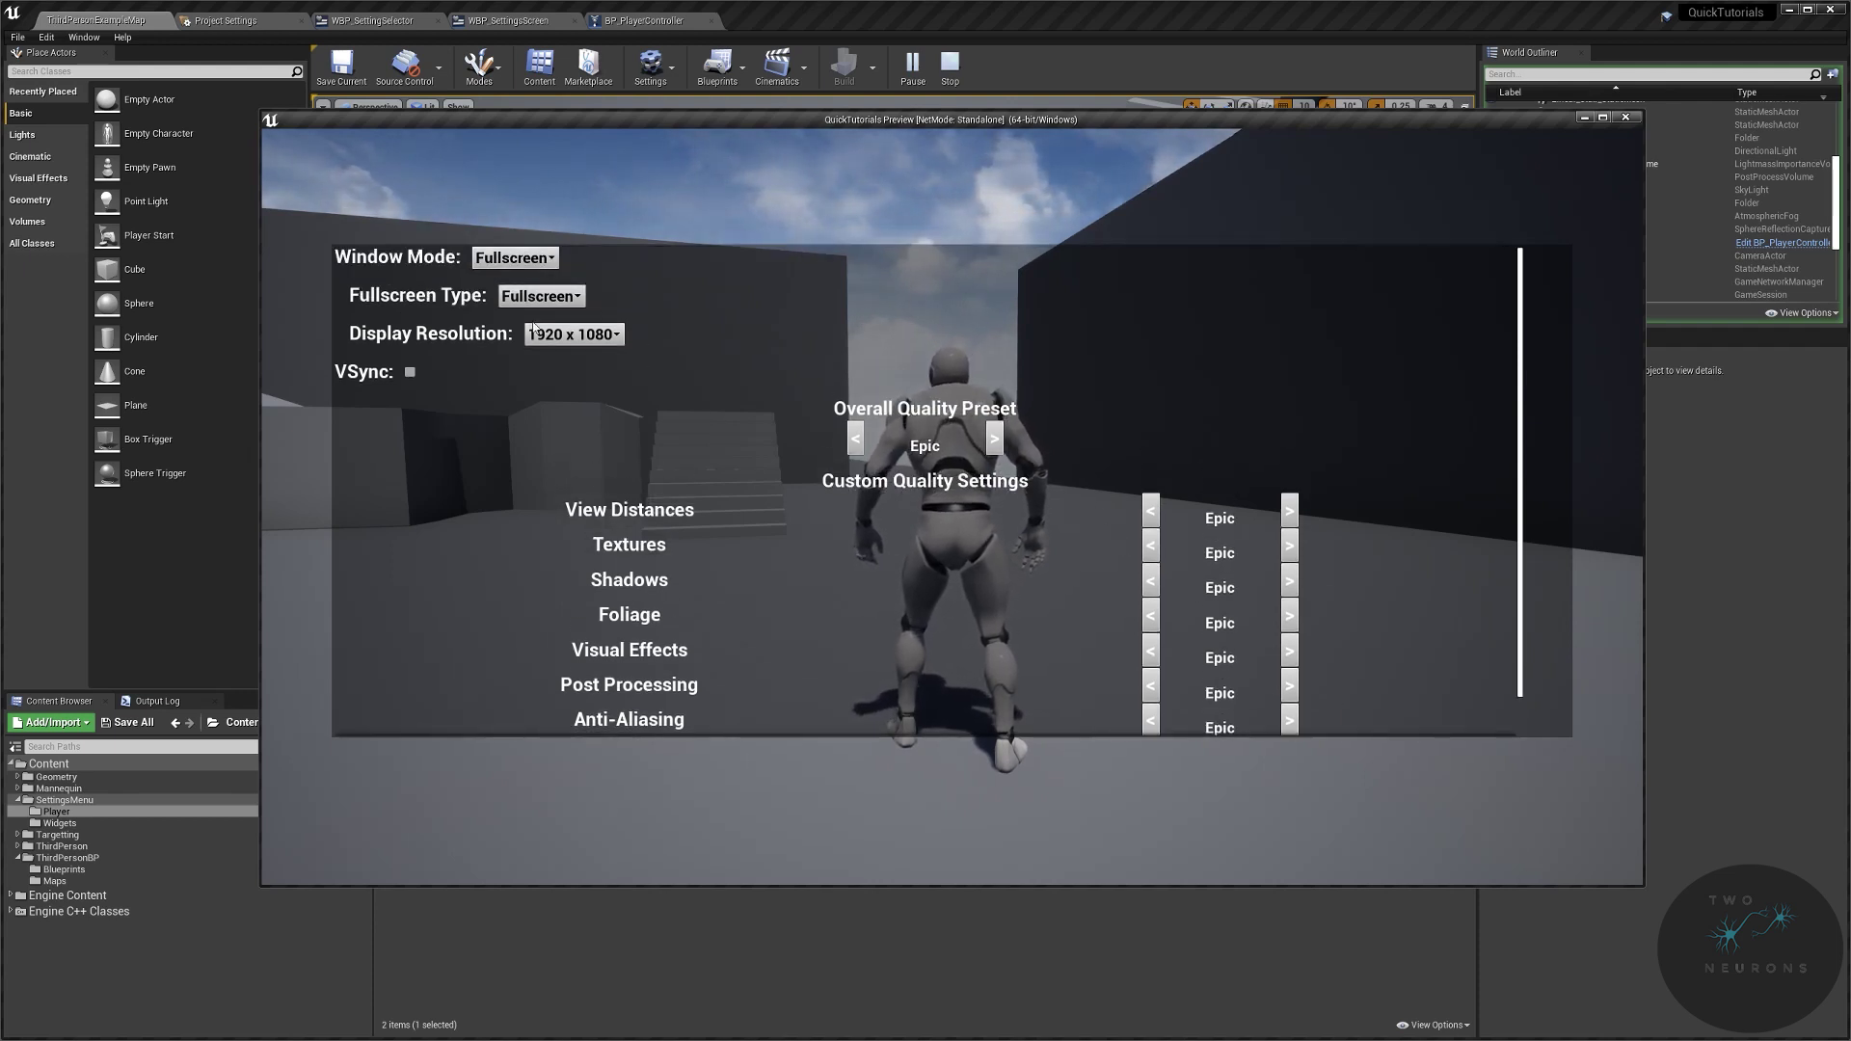
click(853, 442)
click(854, 443)
click(854, 442)
scroll(1084, 575, down, 2)
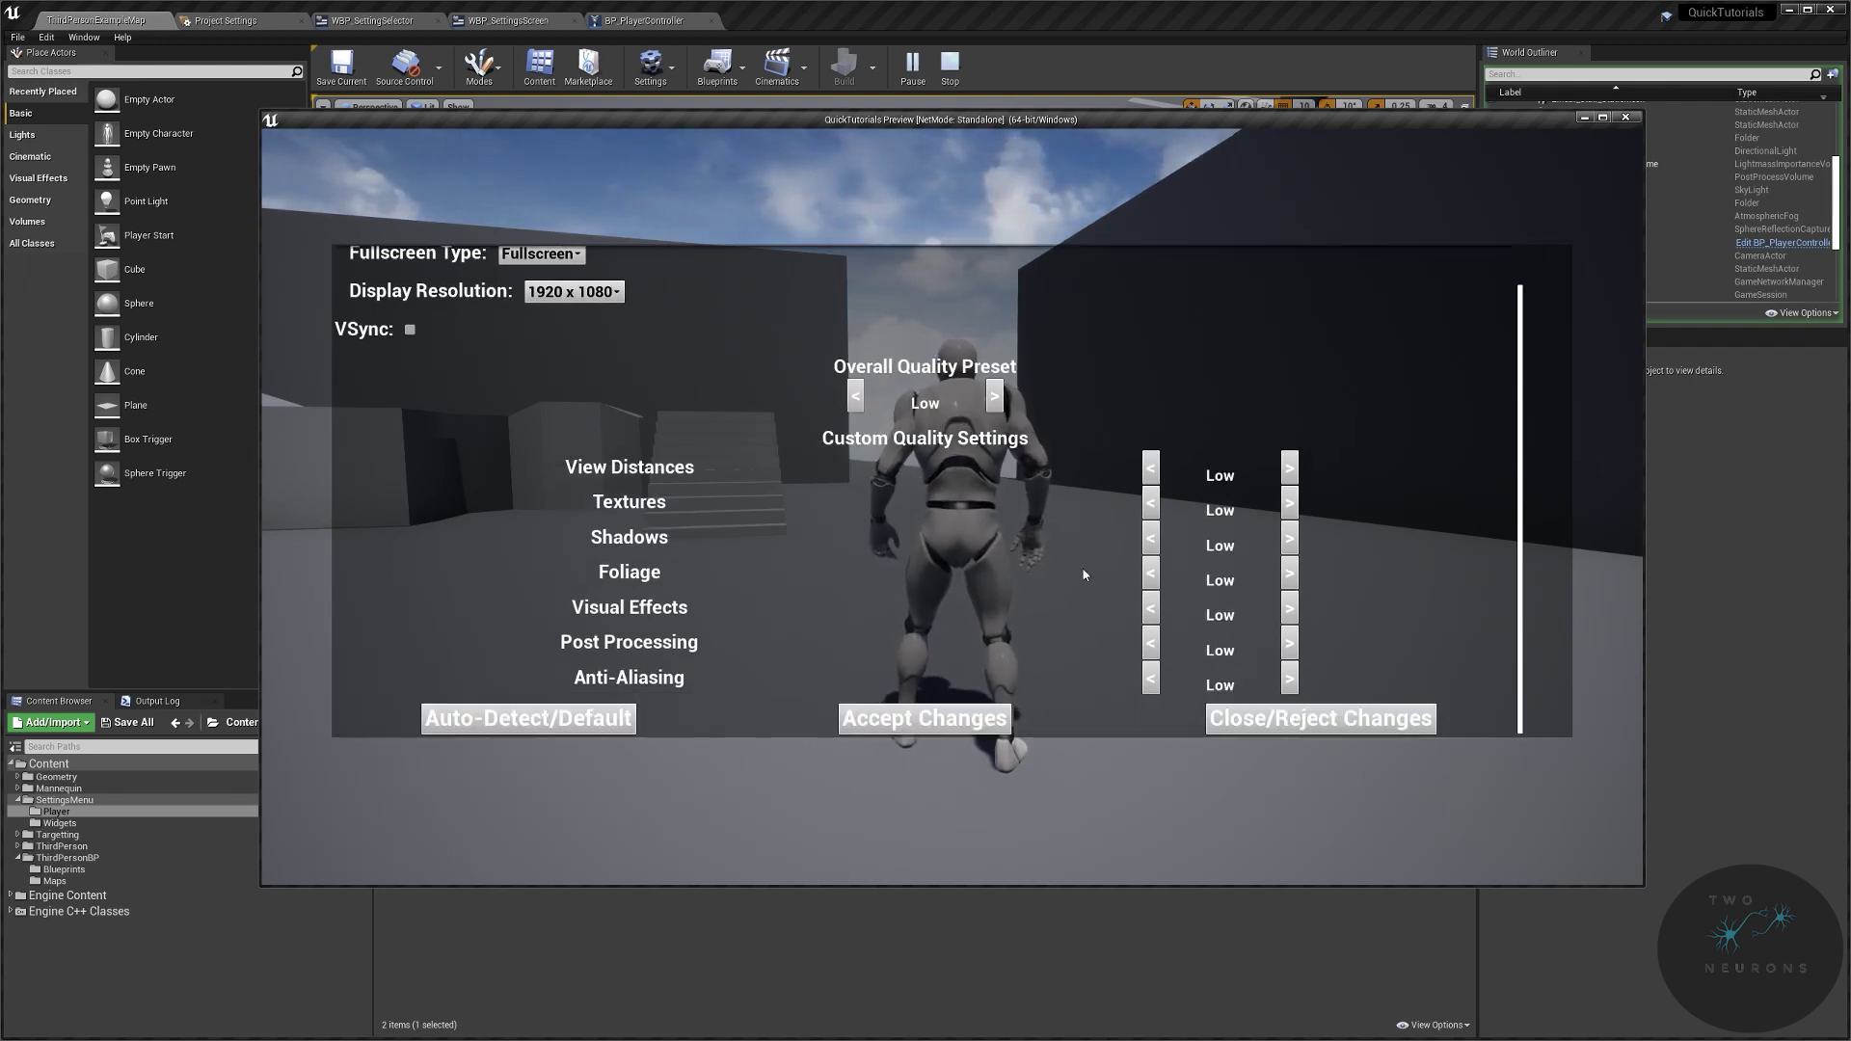
click(976, 721)
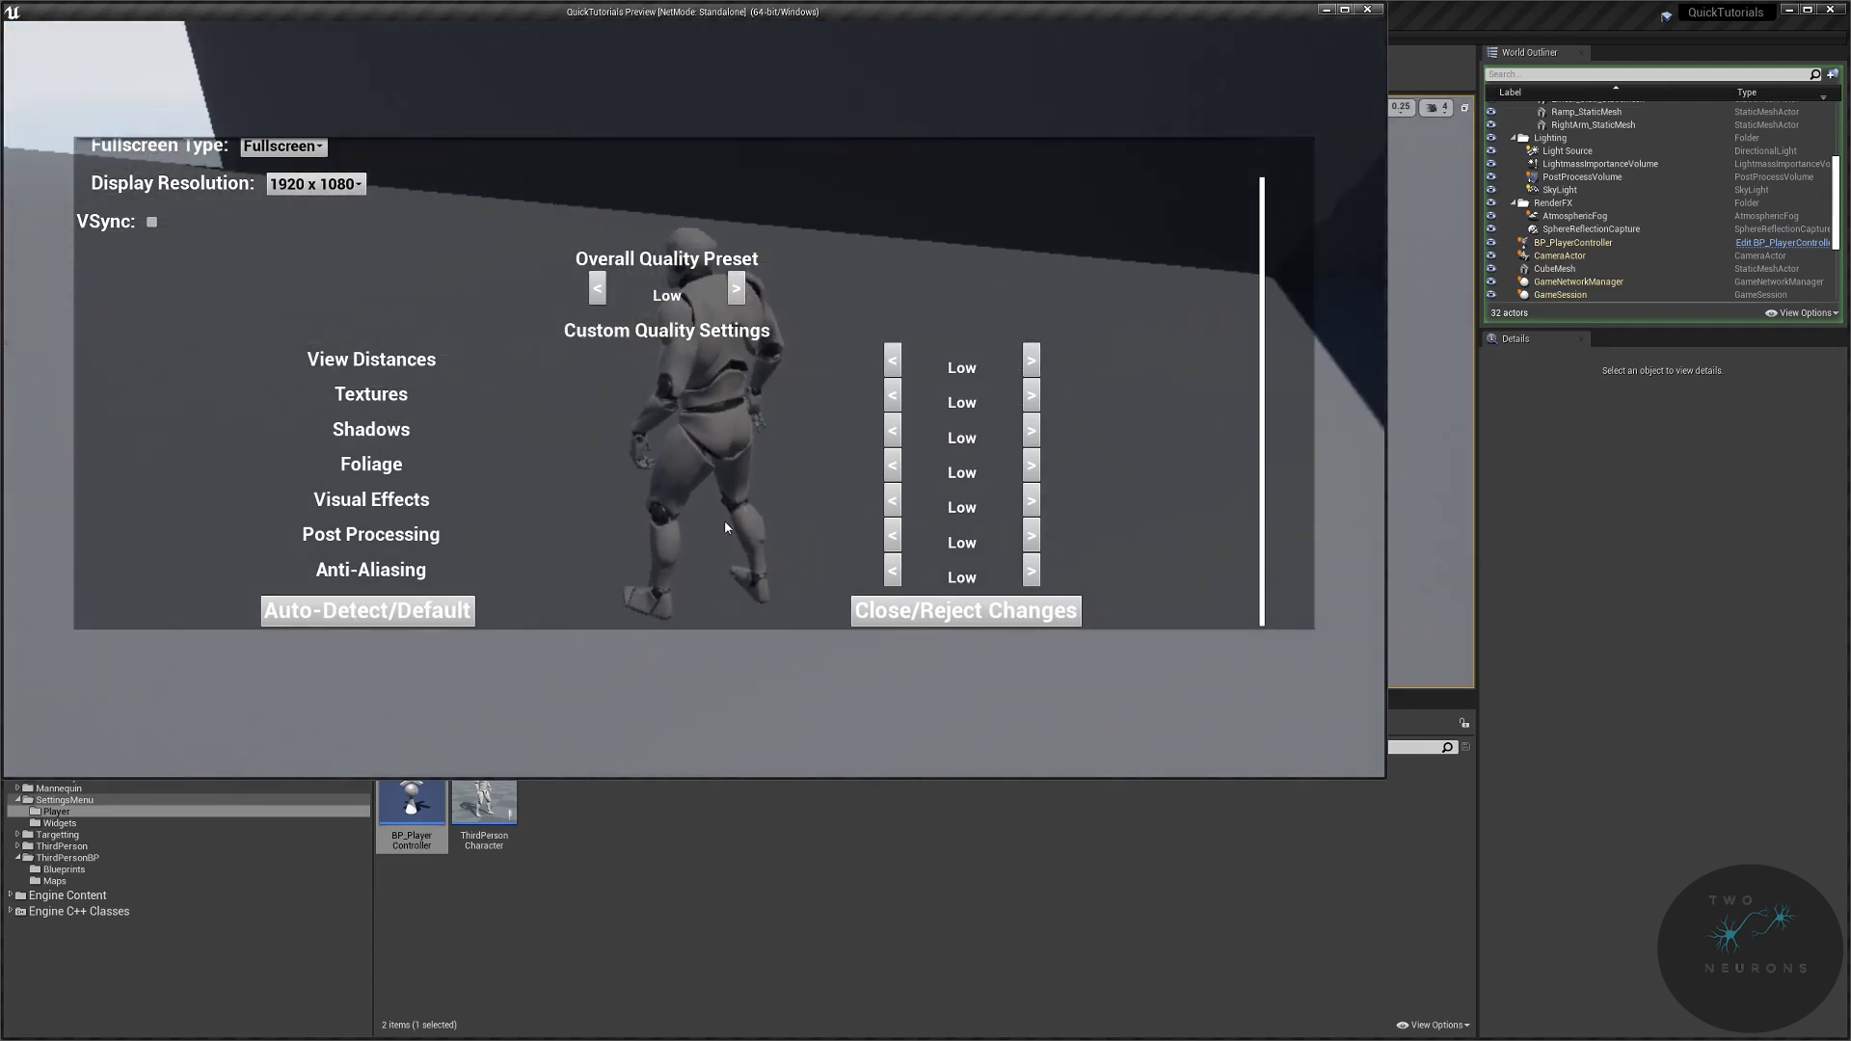
Step: Raise the preset back to Epic, accept it, and close the settings menu
click(725, 292)
click(725, 292)
click(725, 292)
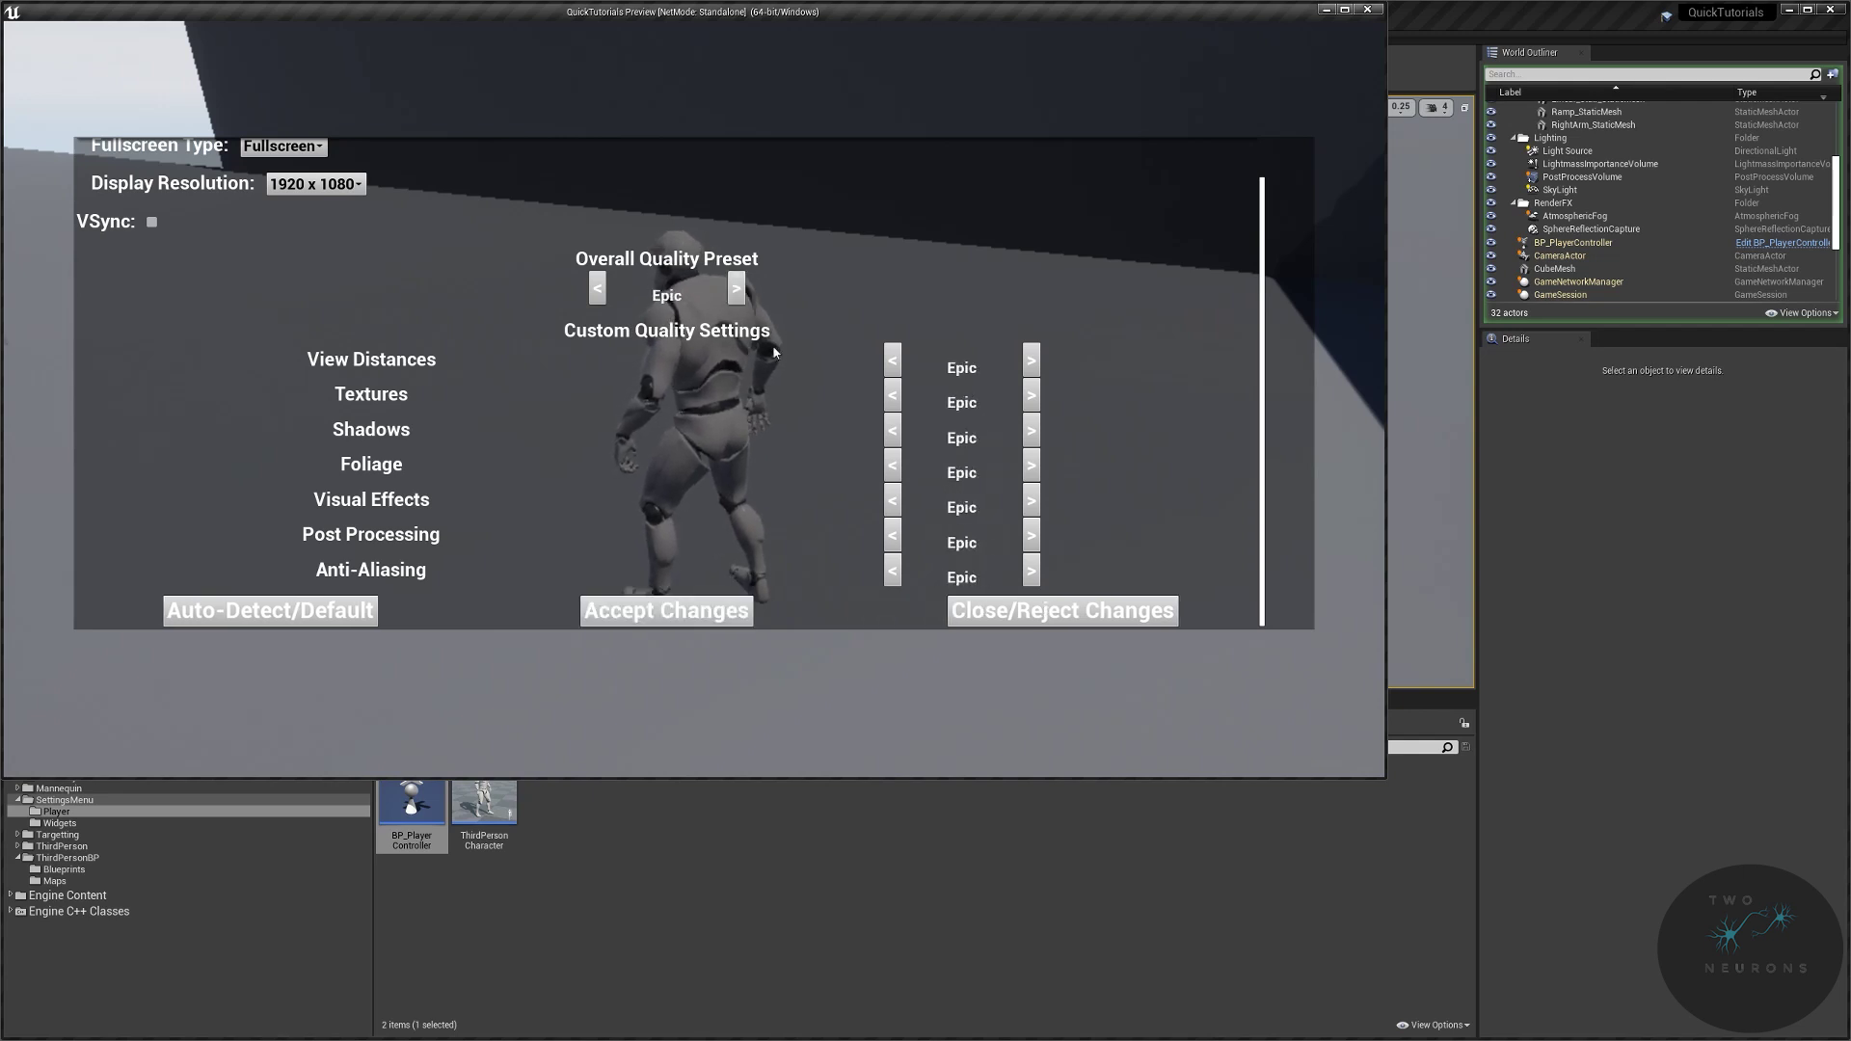
click(717, 607)
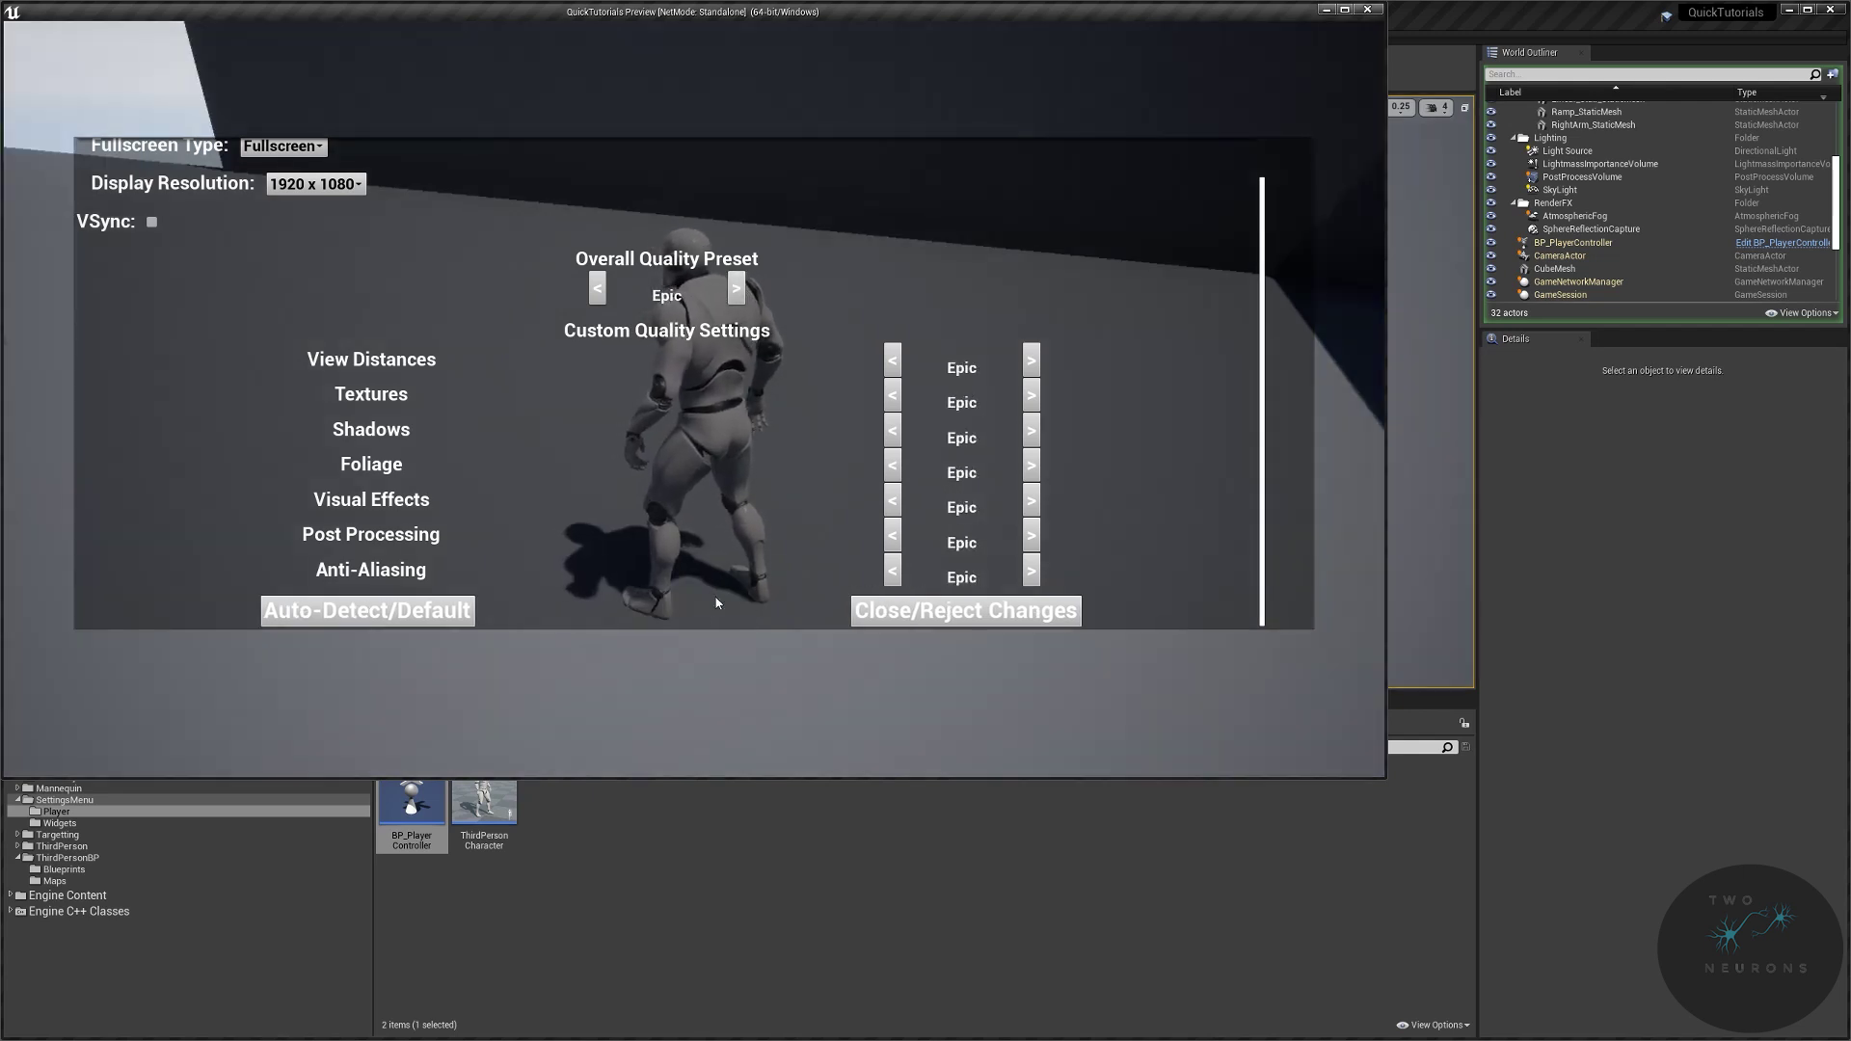
click(853, 612)
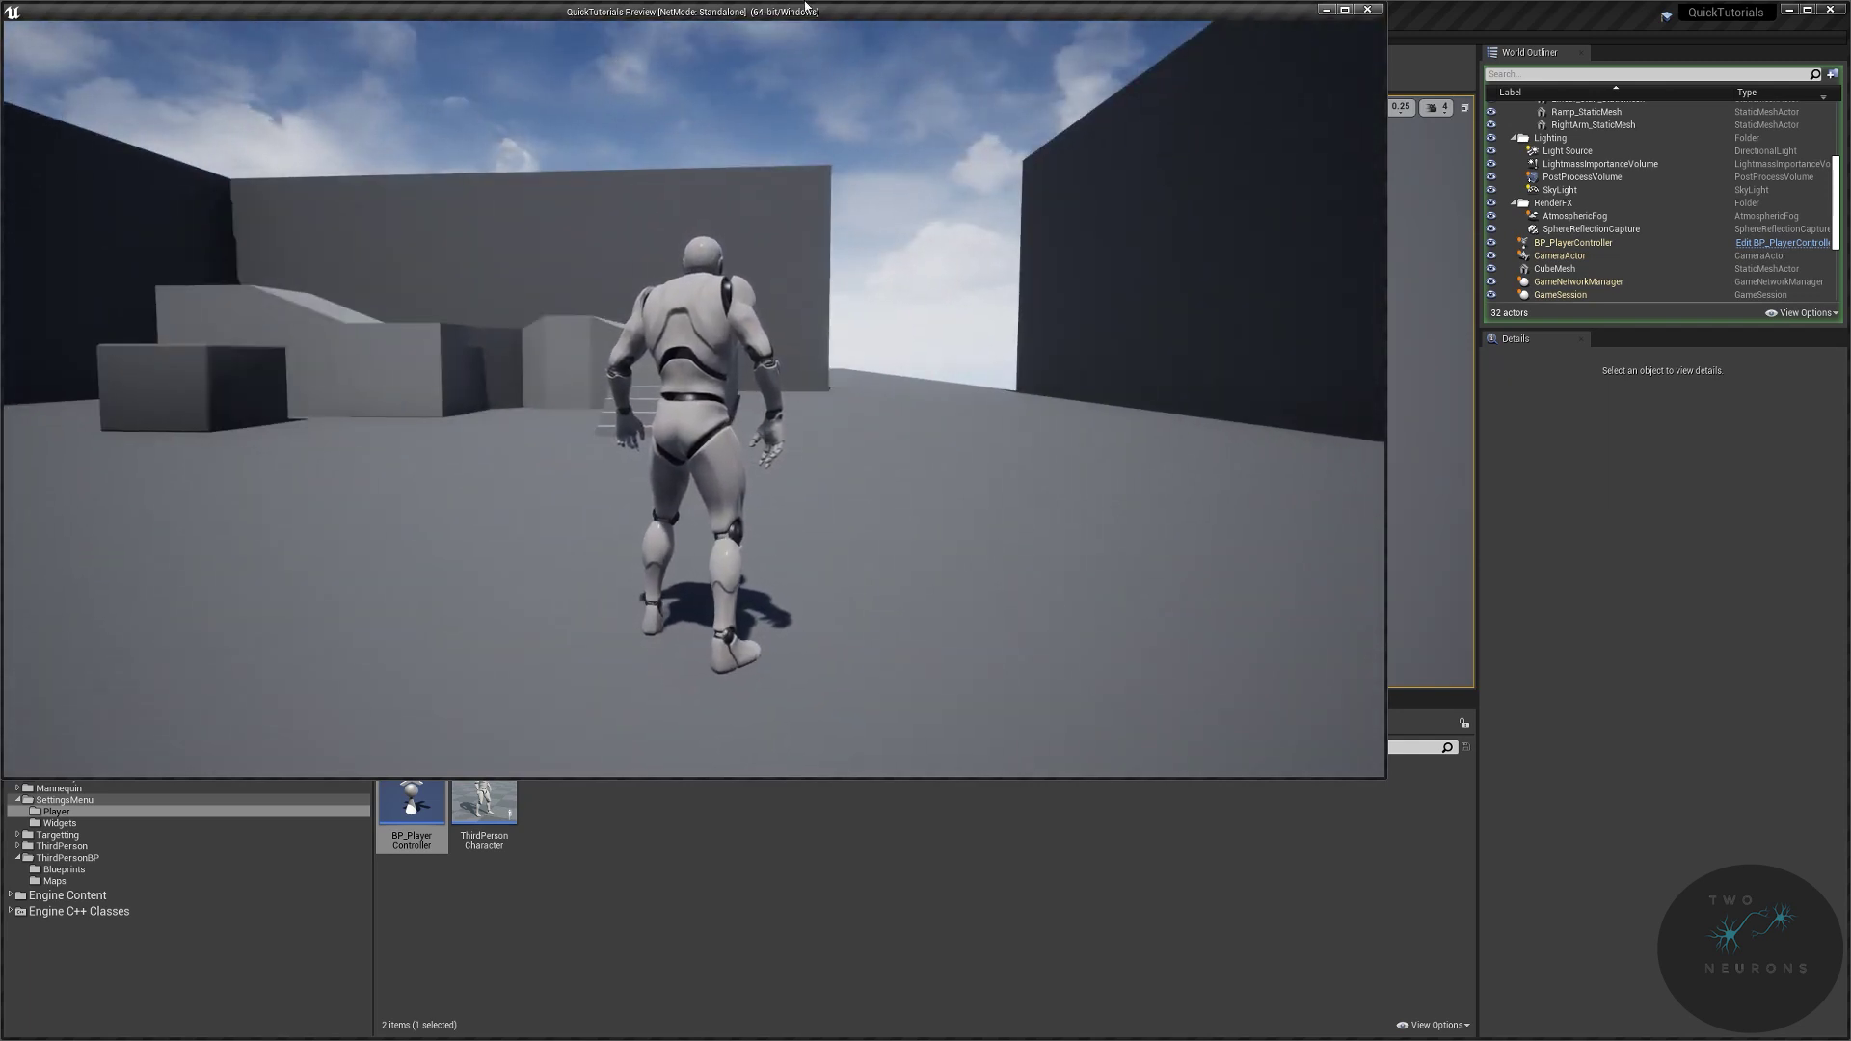
Step: Close the standalone preview, check BP_PlayerController's Event Graph, and return to ThirdPersonExampleMap
click(1367, 10)
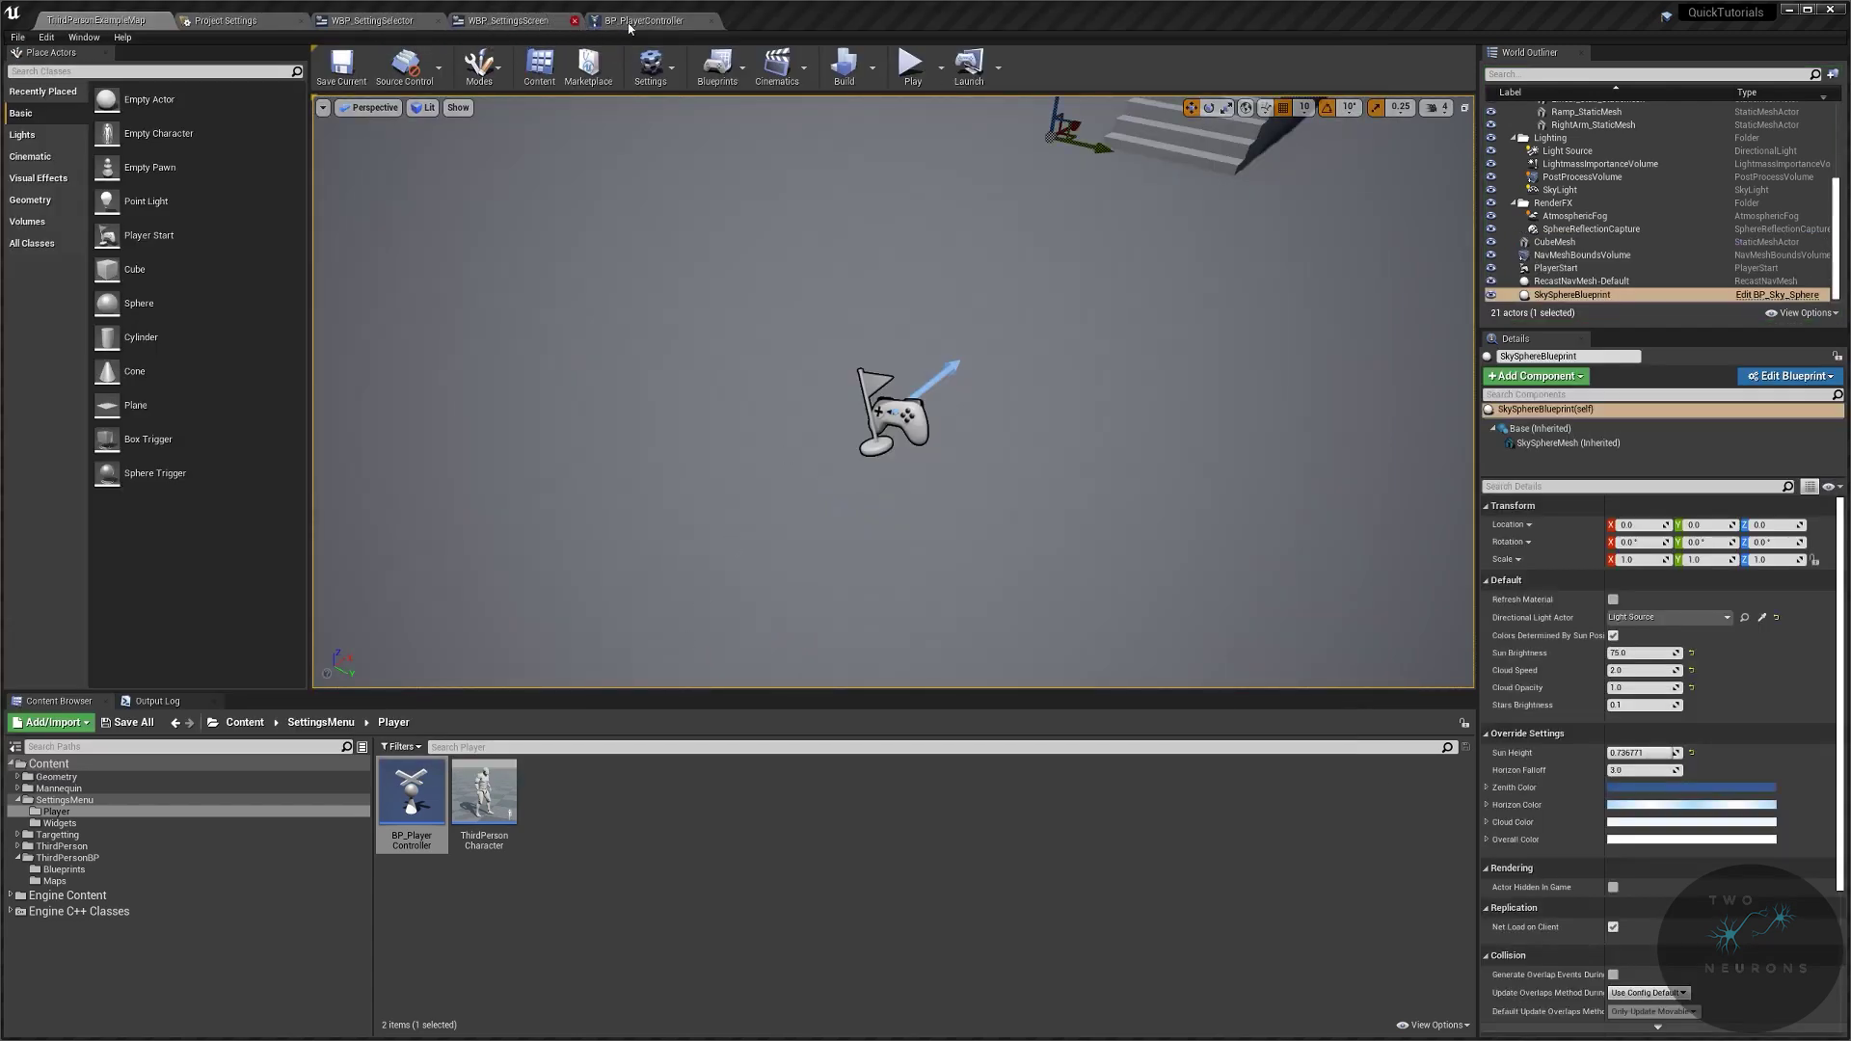
click(661, 30)
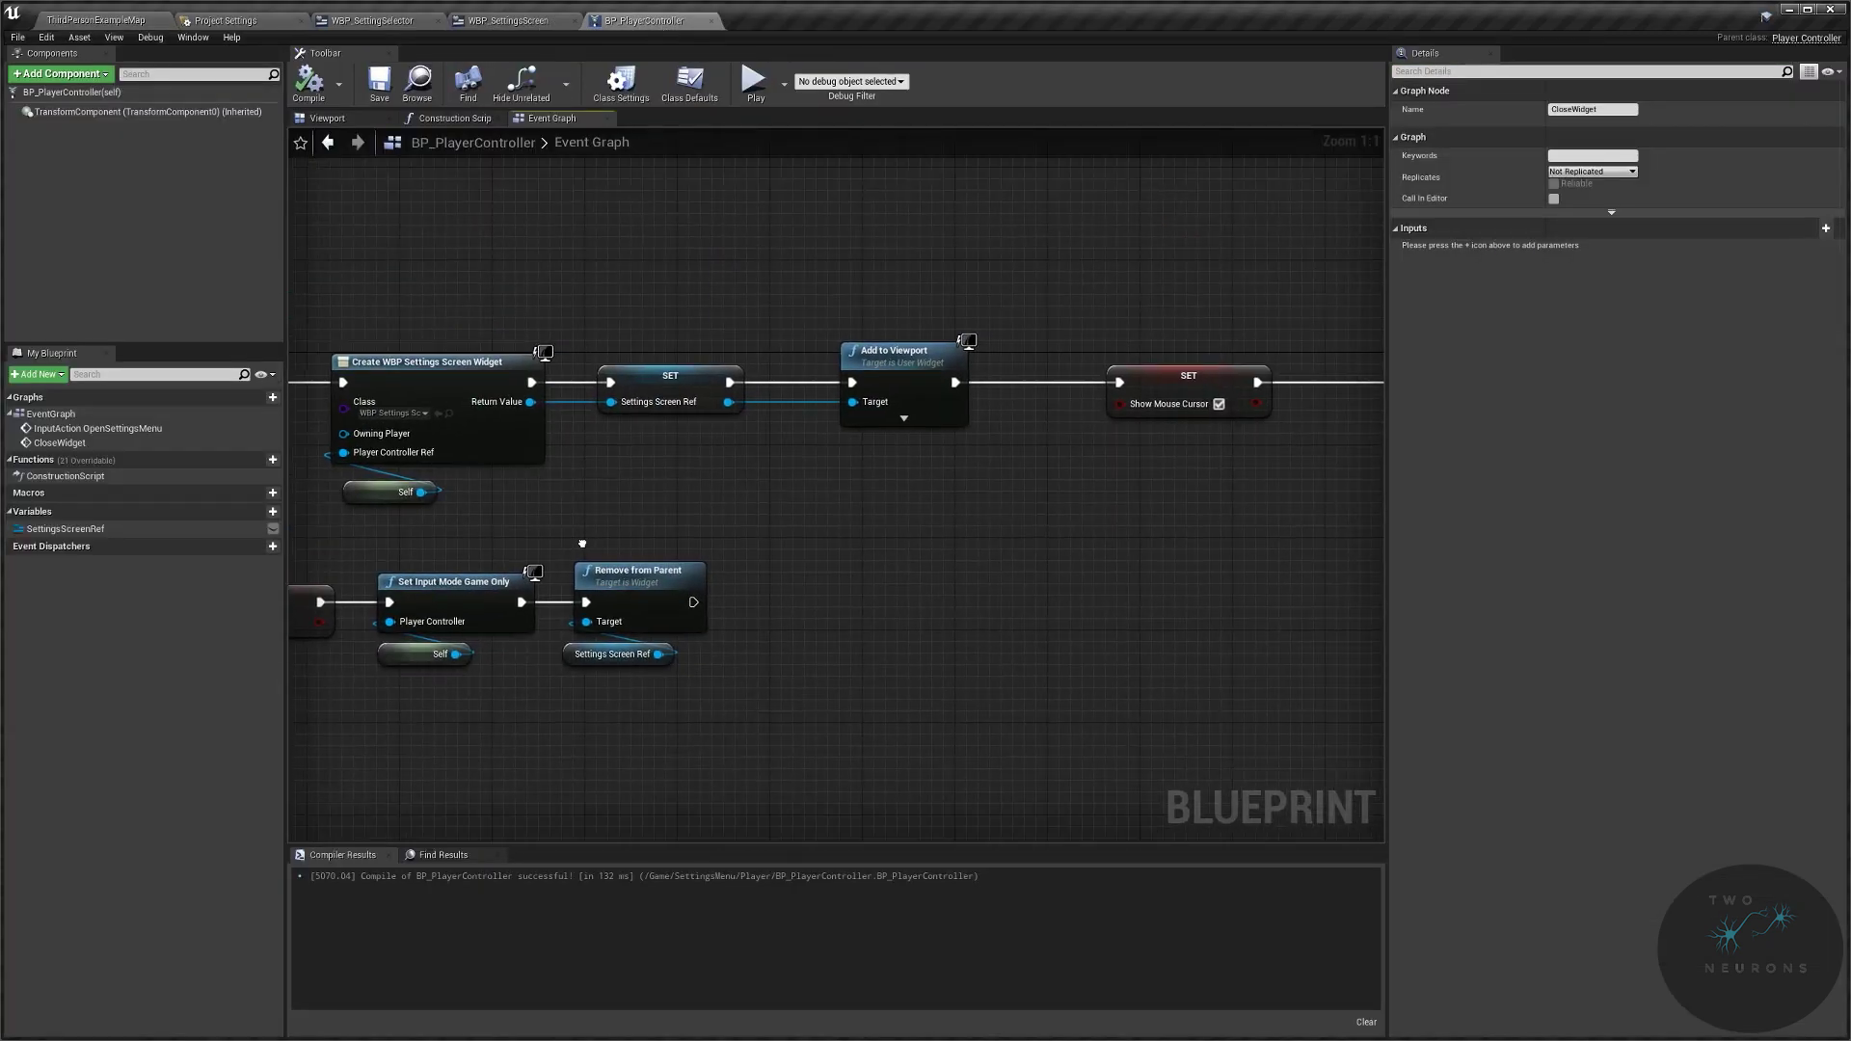
click(108, 16)
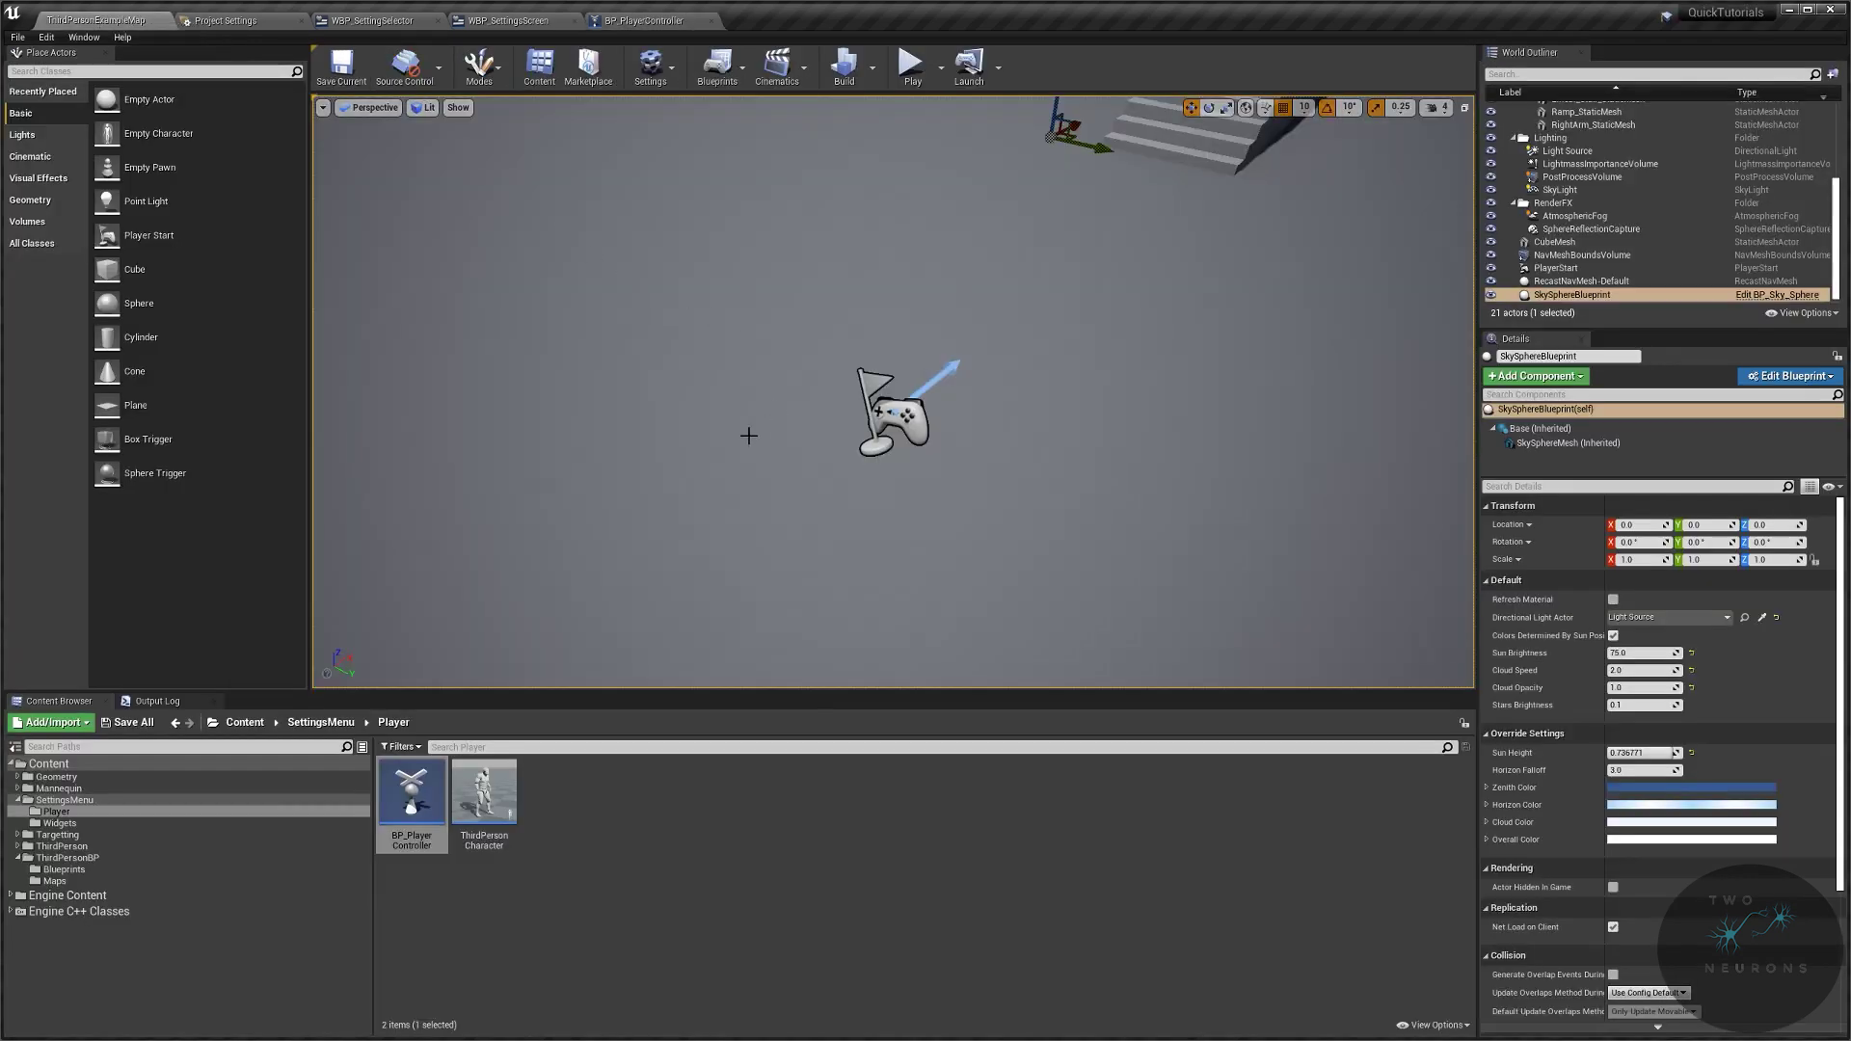
Step: Play the game in the level viewport, walk the character, and open the settings menu with M
right_drag(425, 297, 685, 389)
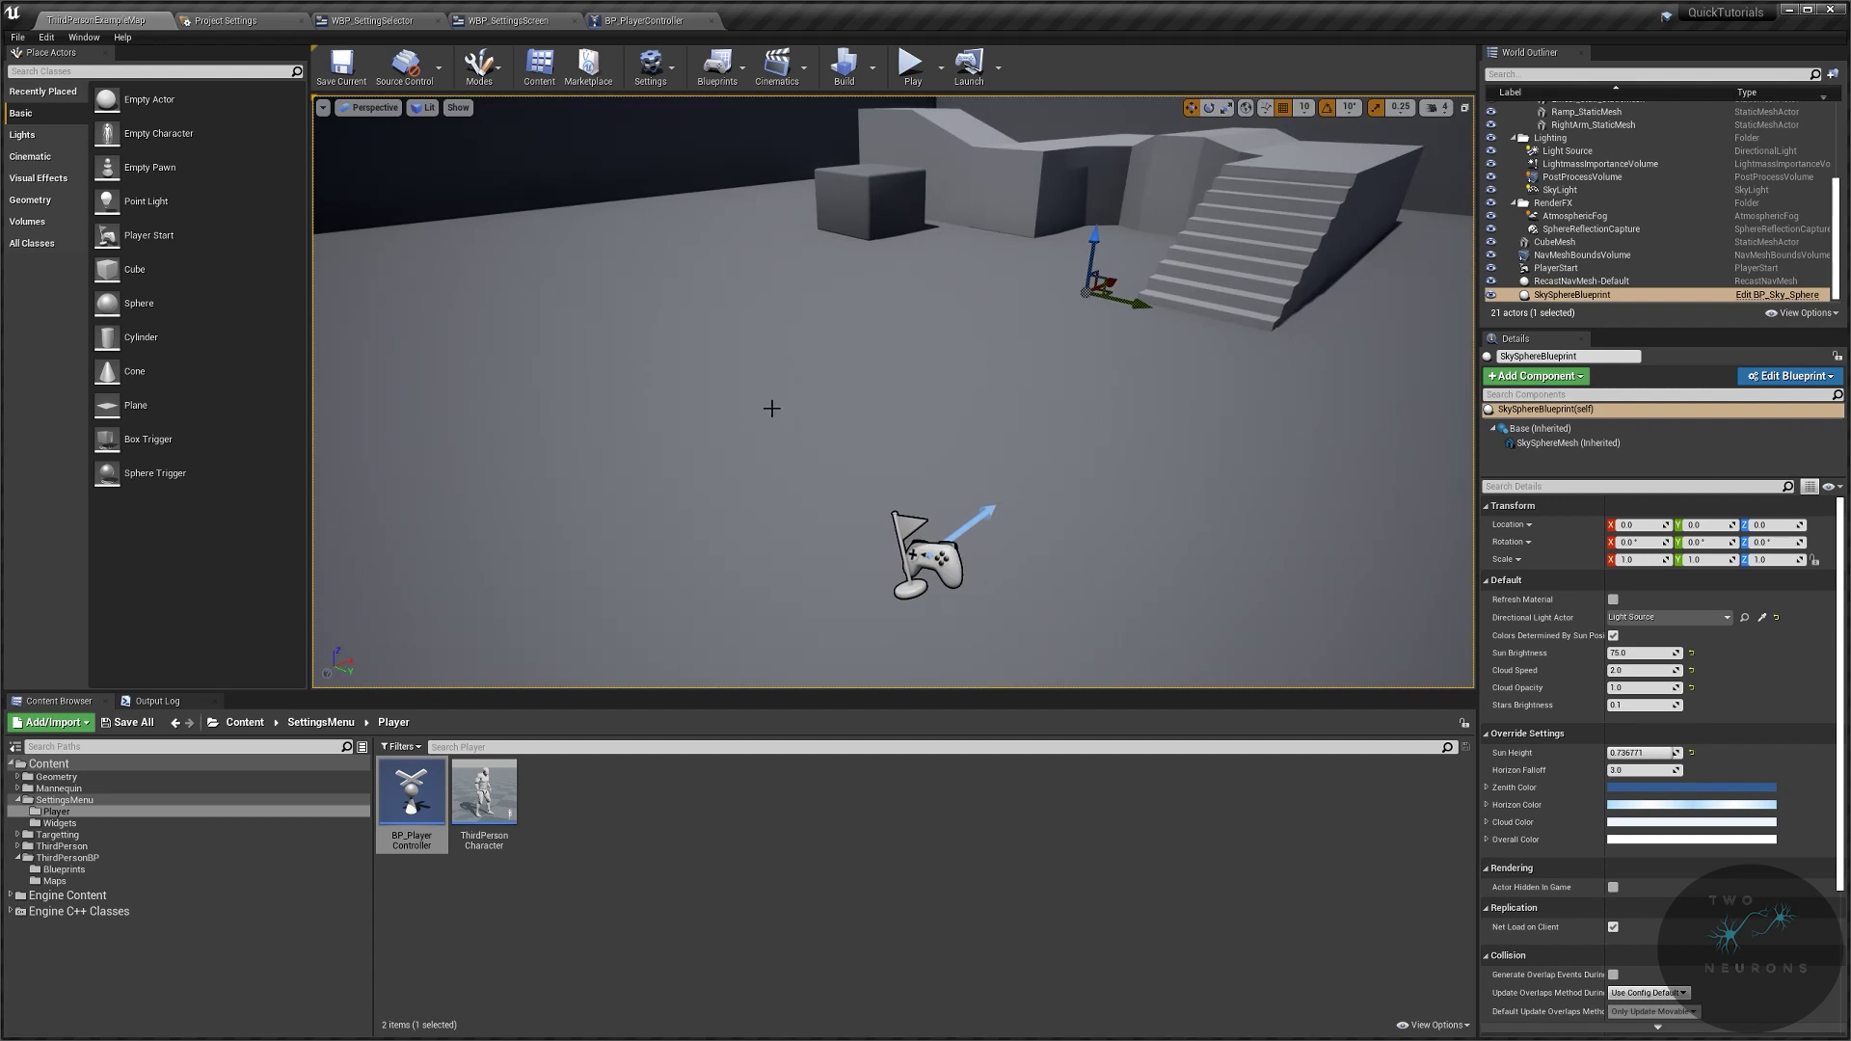
click(911, 64)
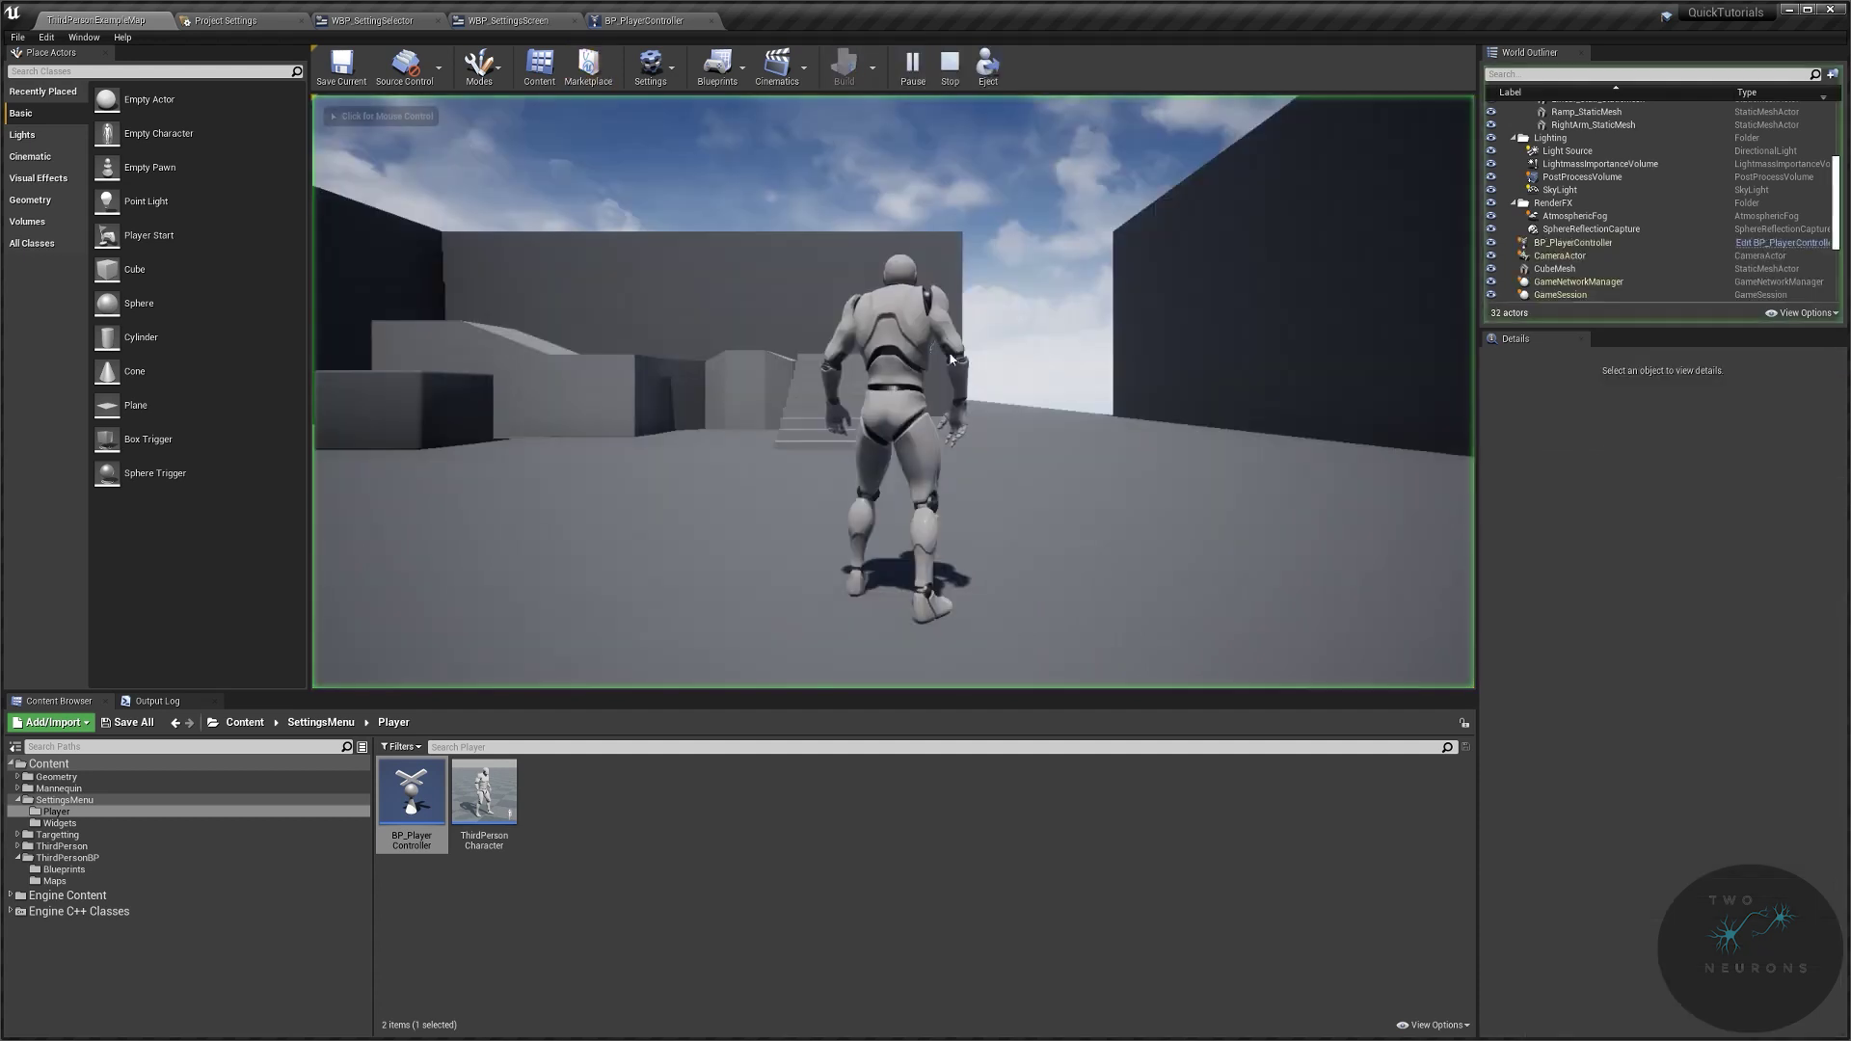
click(949, 358)
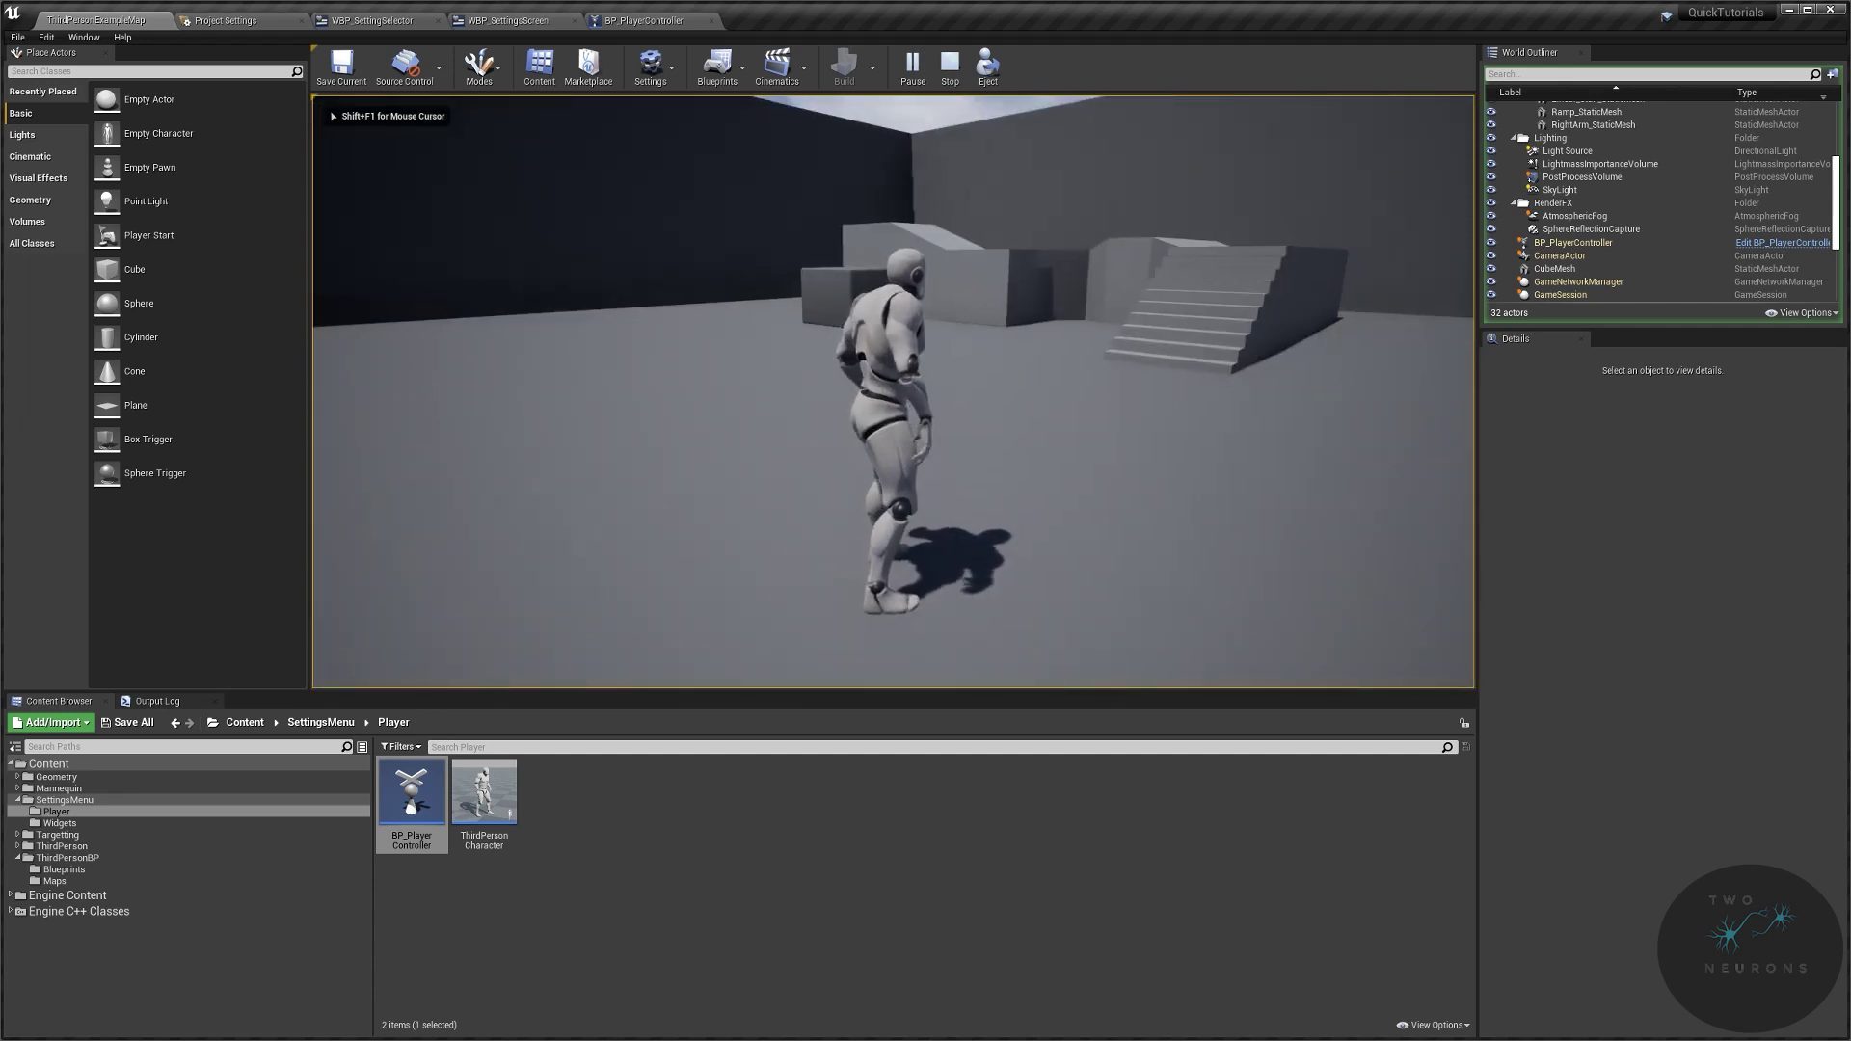
key(w)
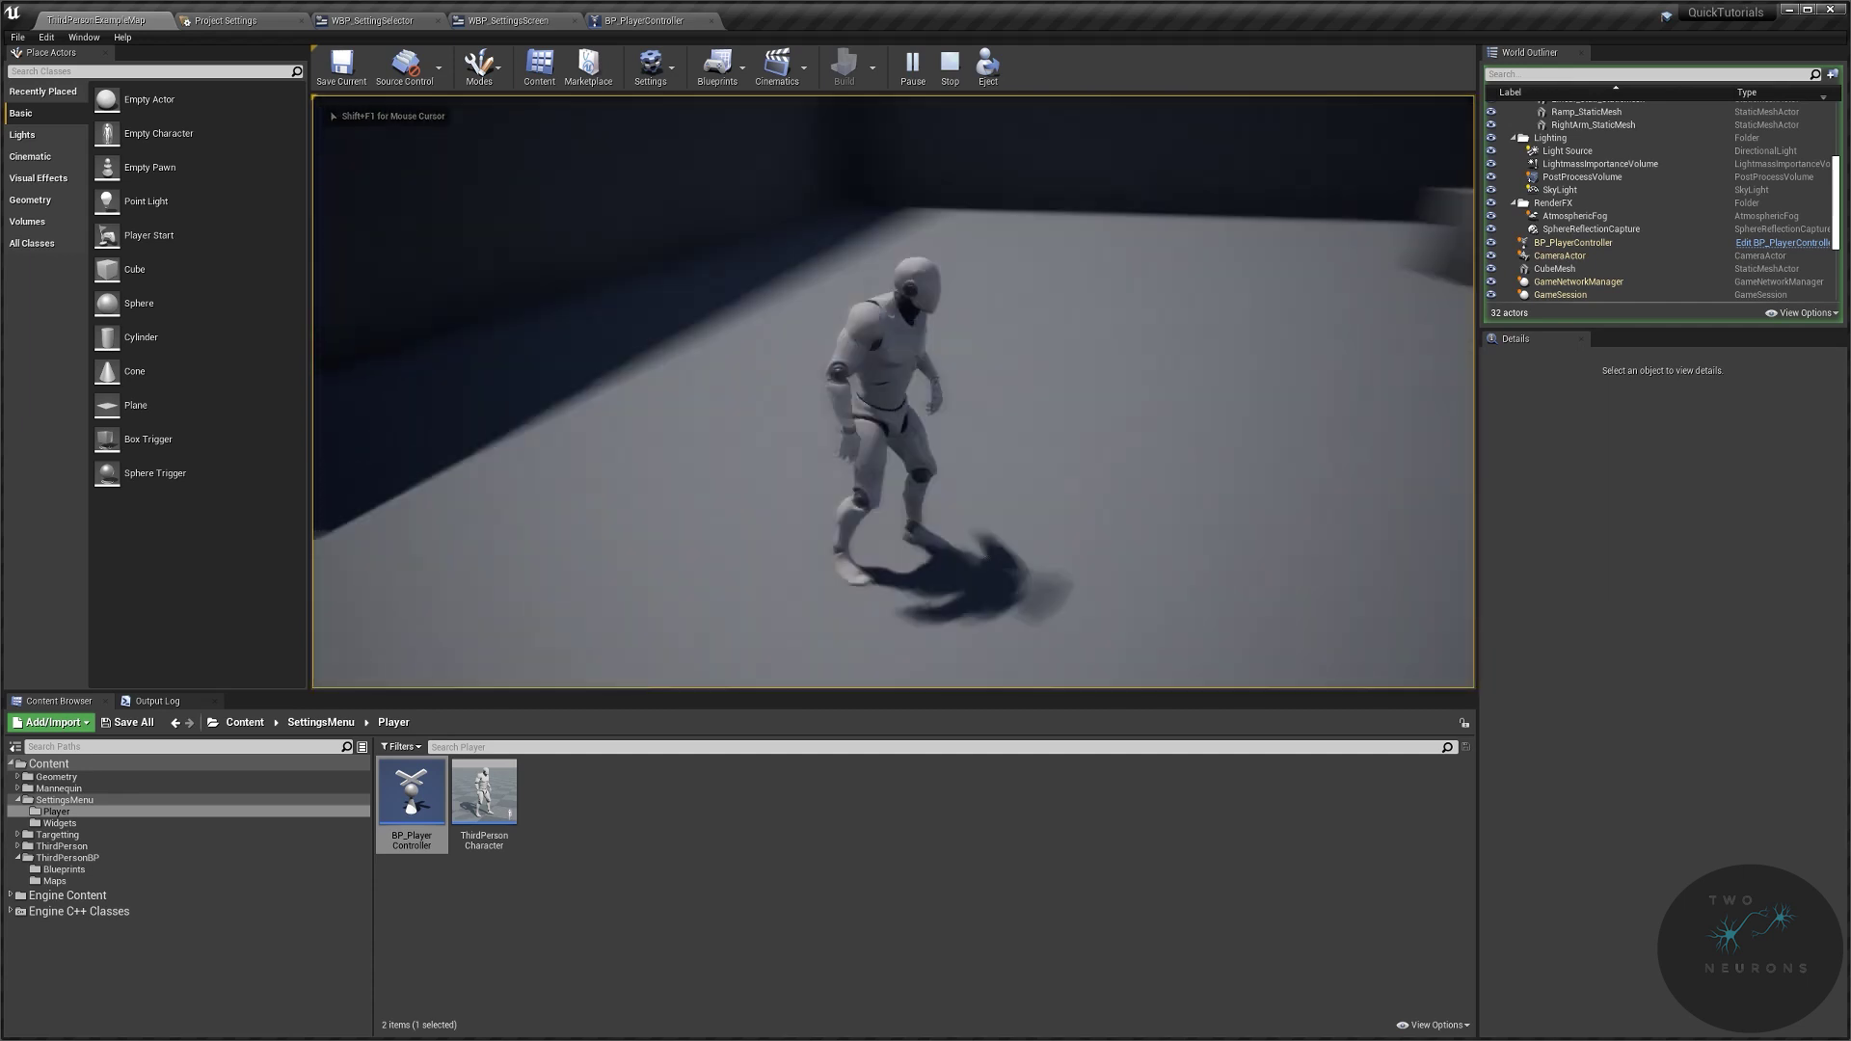
key(m)
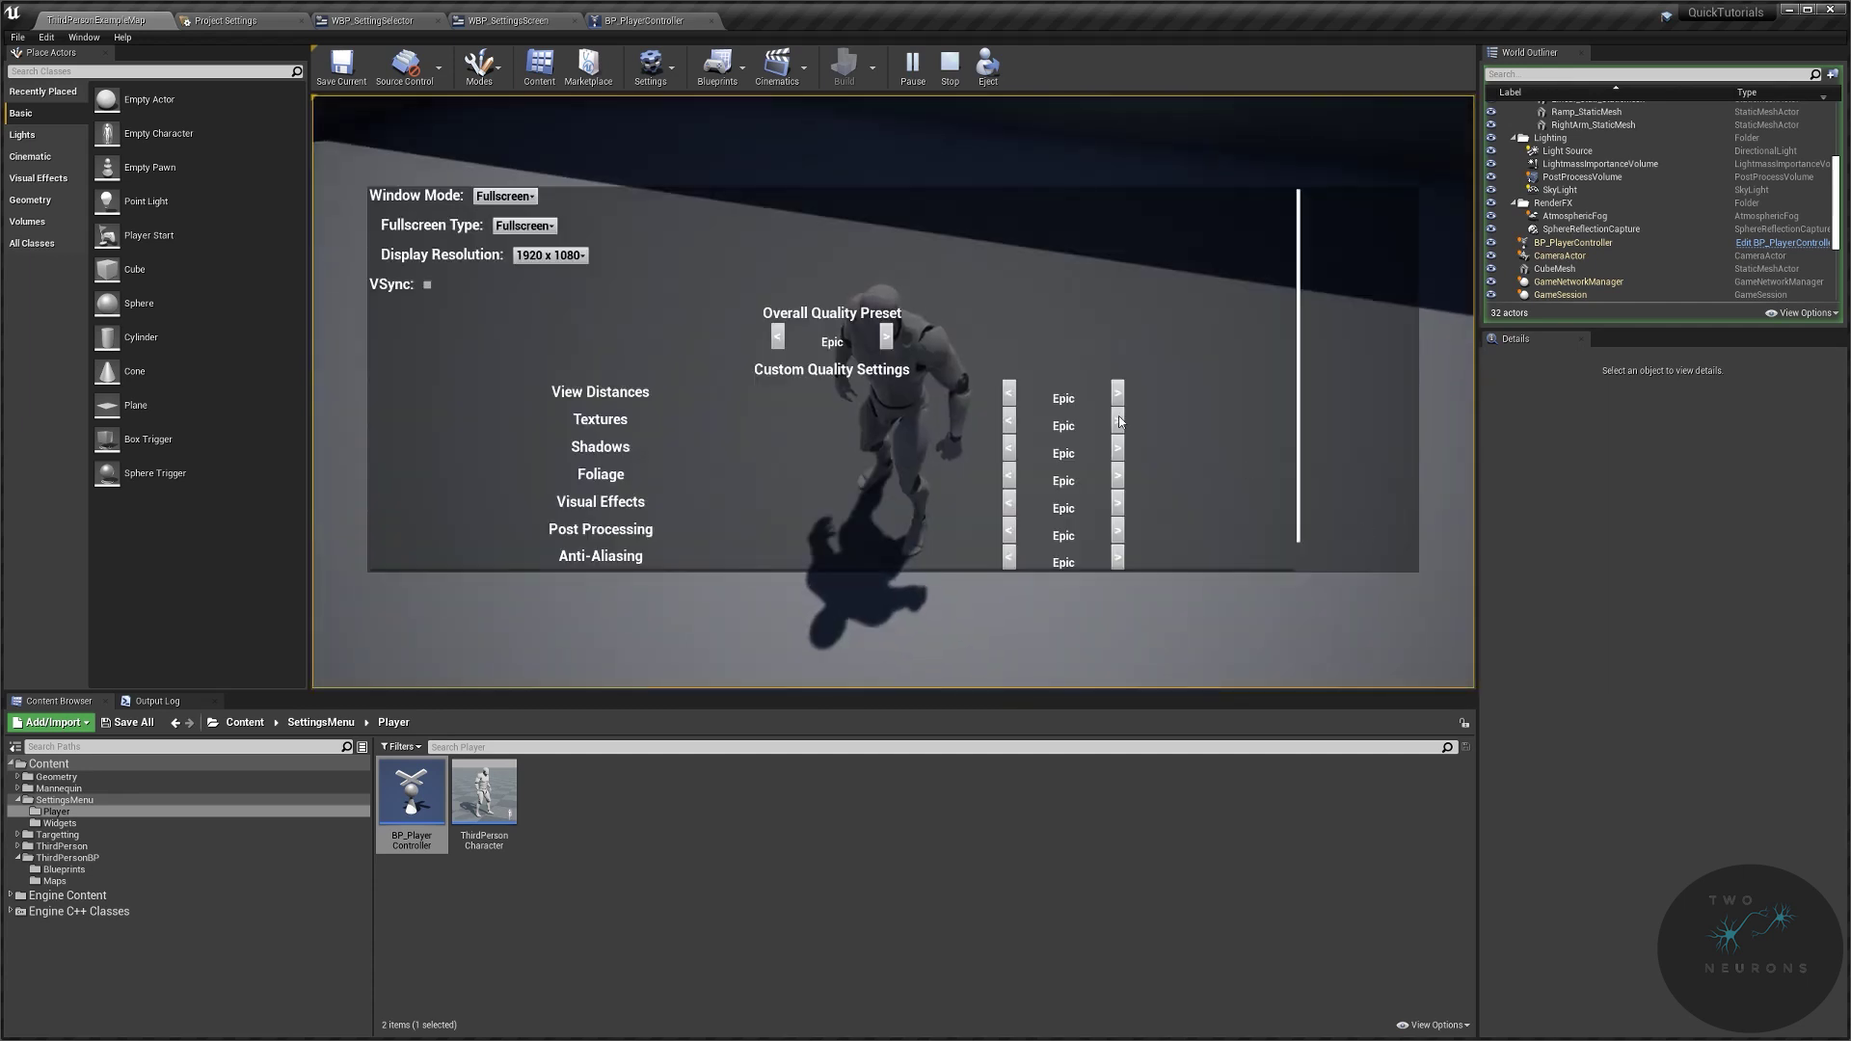
scroll(1119, 422, down, 1)
scroll(1012, 453, up, 1)
scroll(899, 479, down, 1)
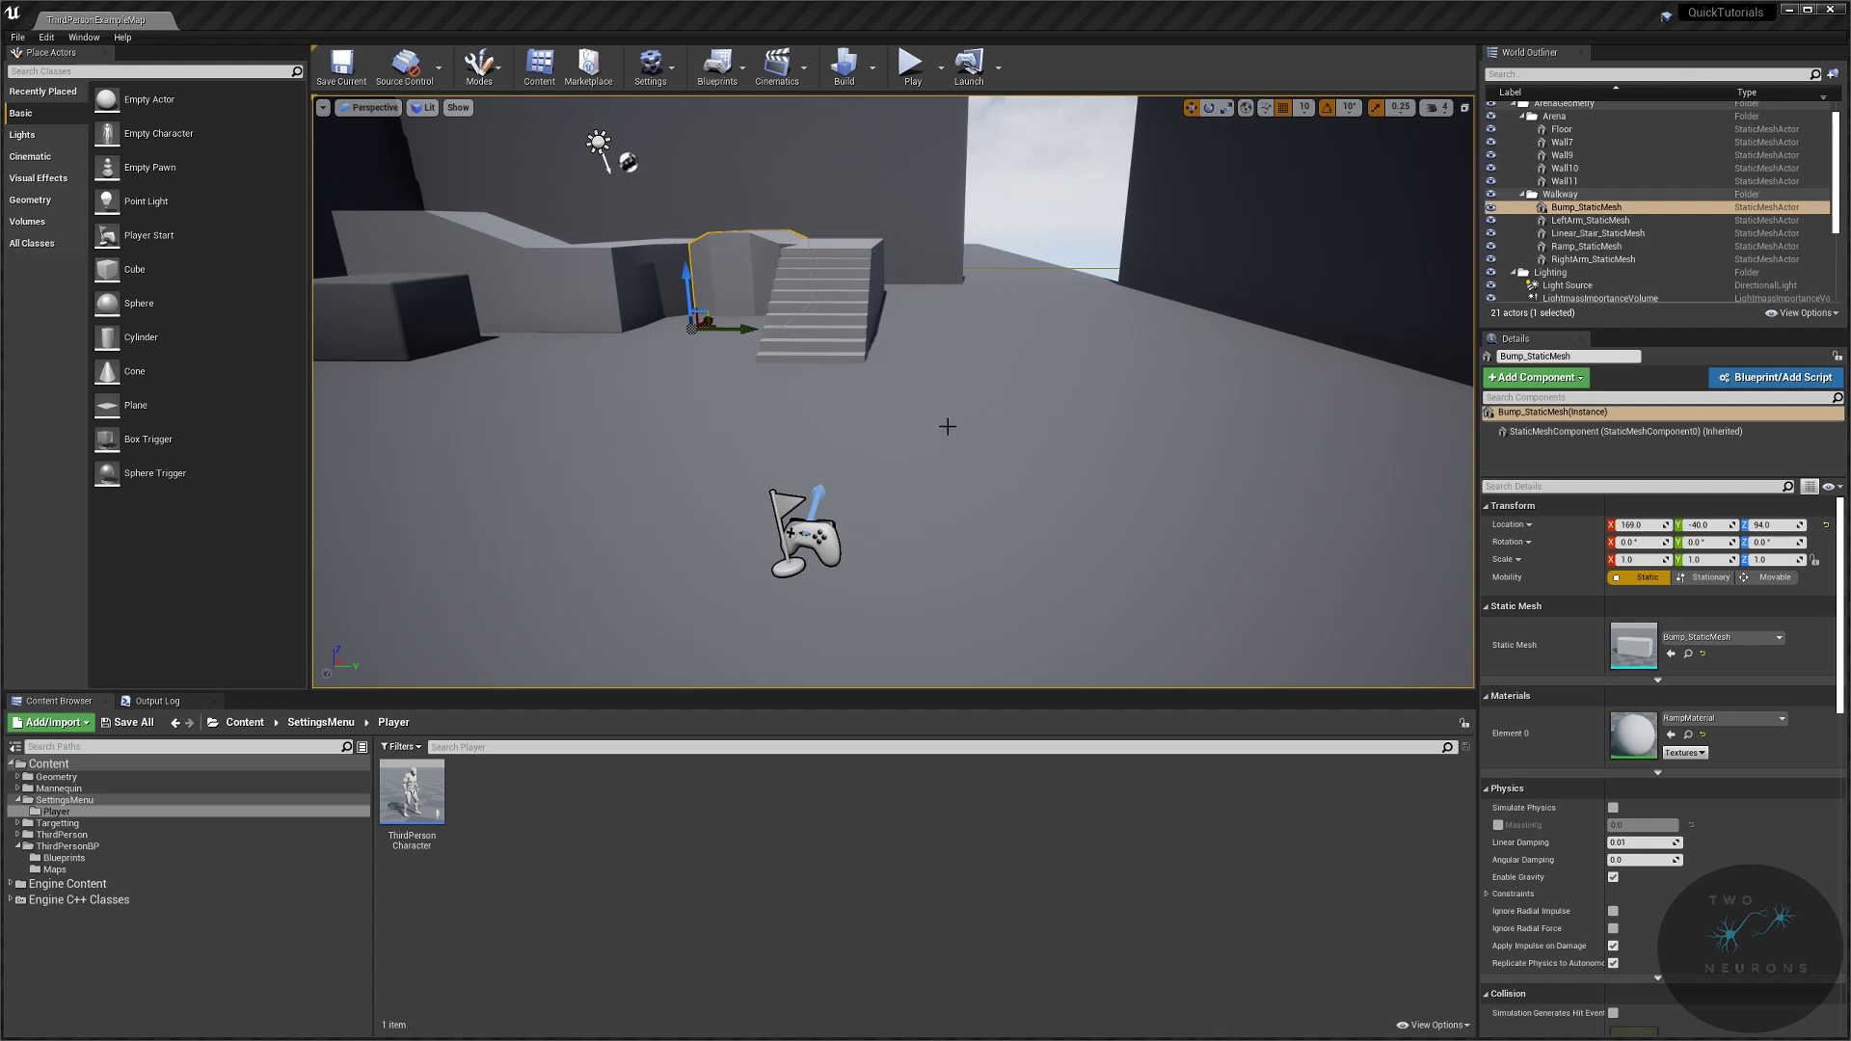
Step: Show the Engine Scalability Settings from the Settings toolbar menu, with every category at Epic
click(651, 64)
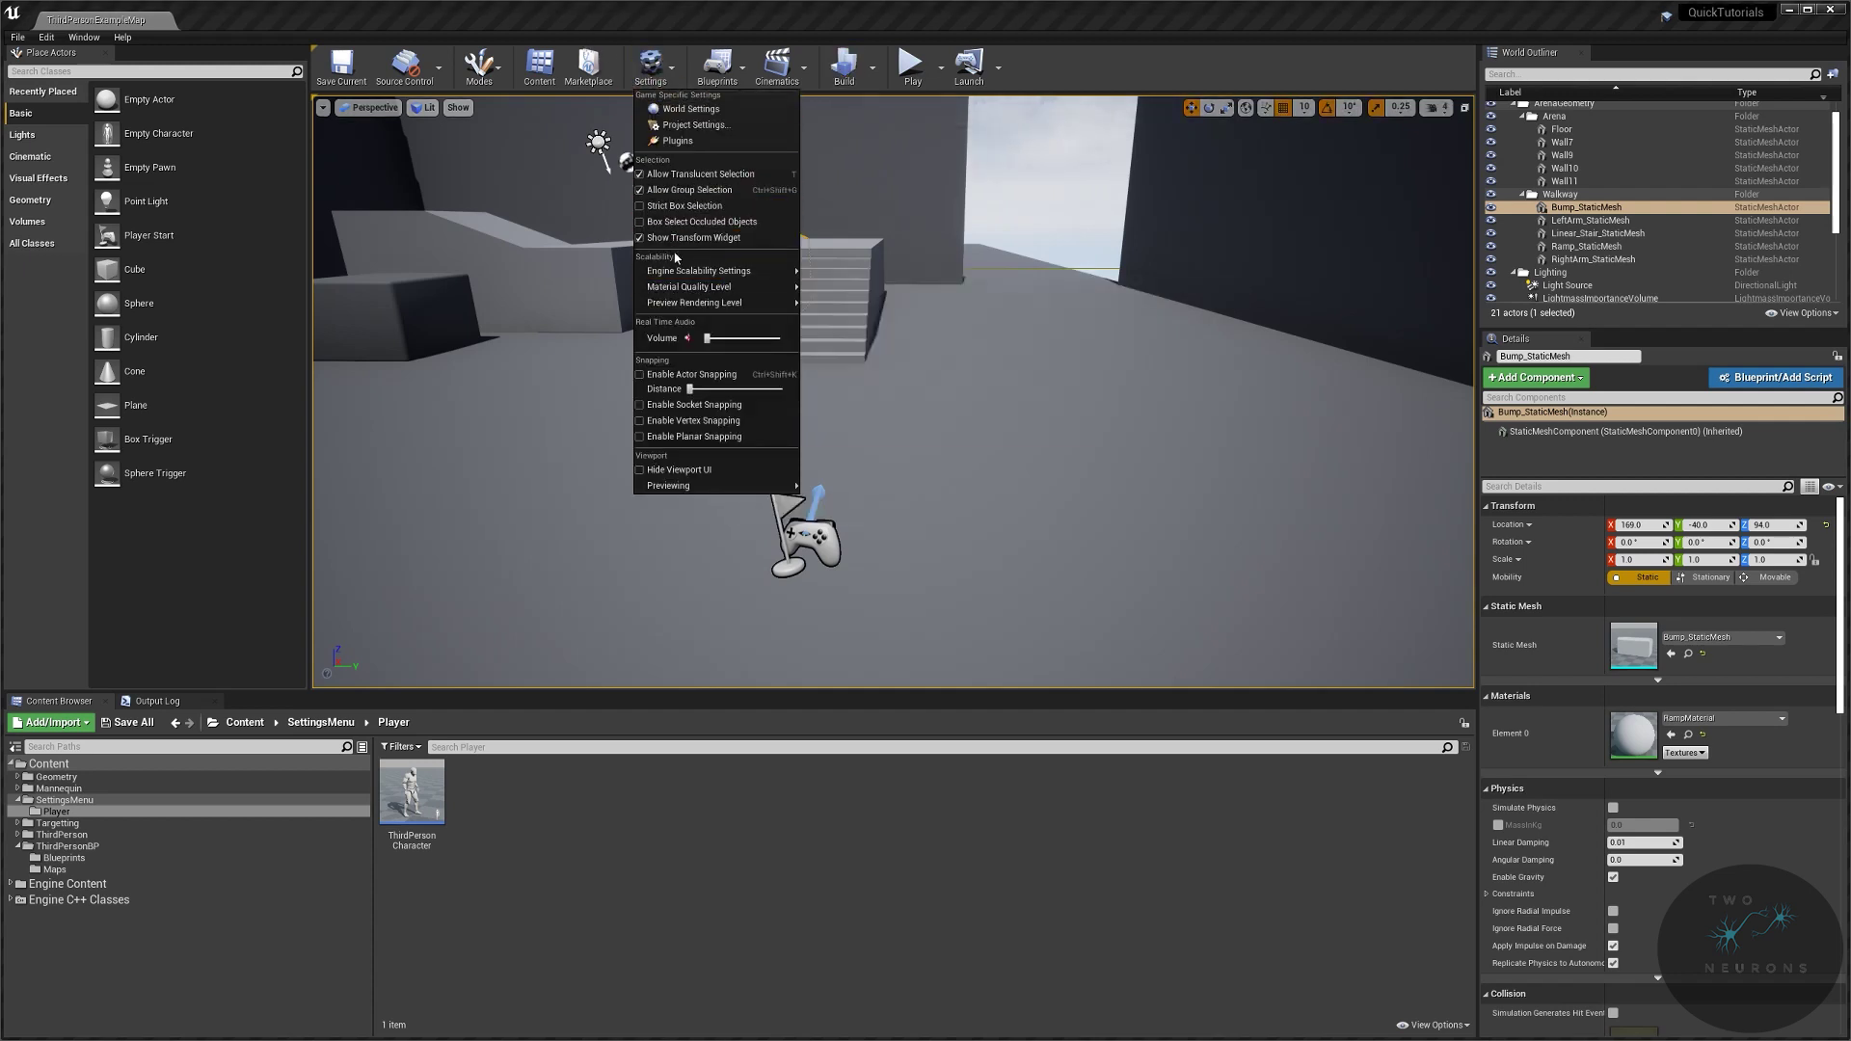
mouse_move(752, 271)
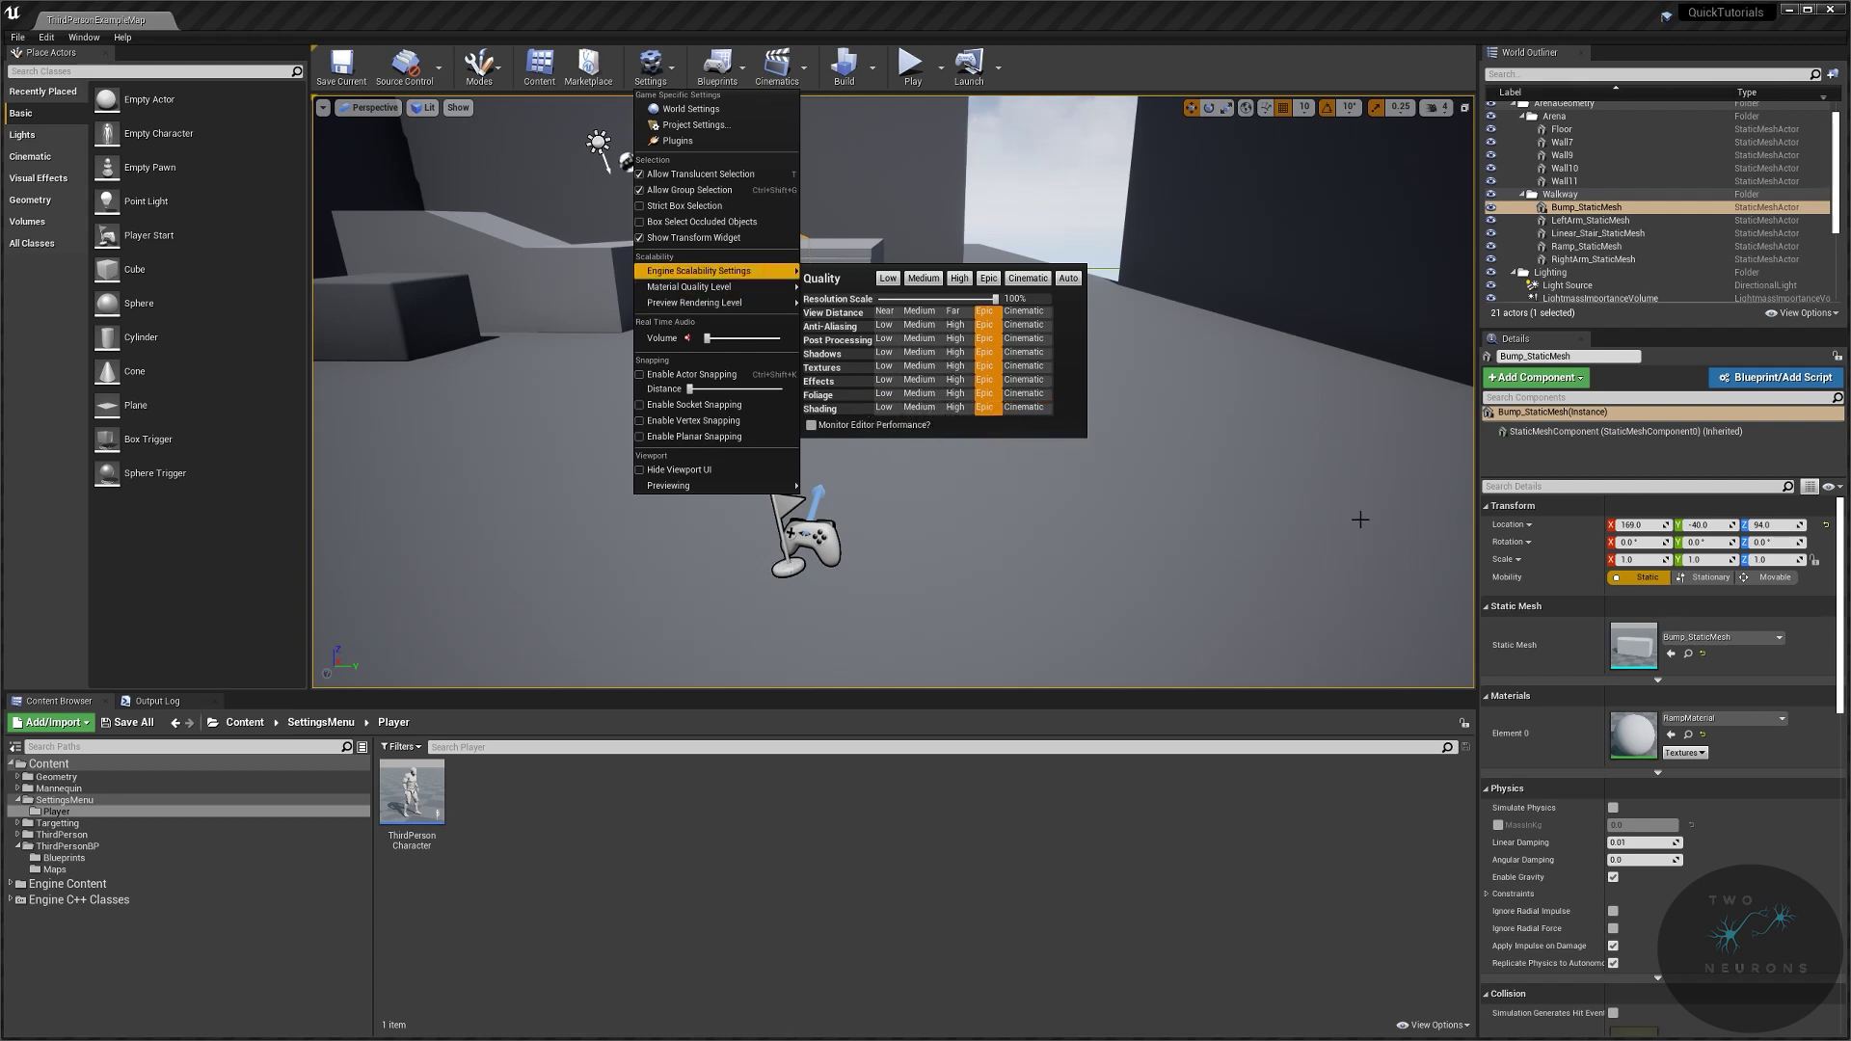
Step: Dismiss the scalability panel and pull the viewport camera back for a wide arena view
click(1311, 459)
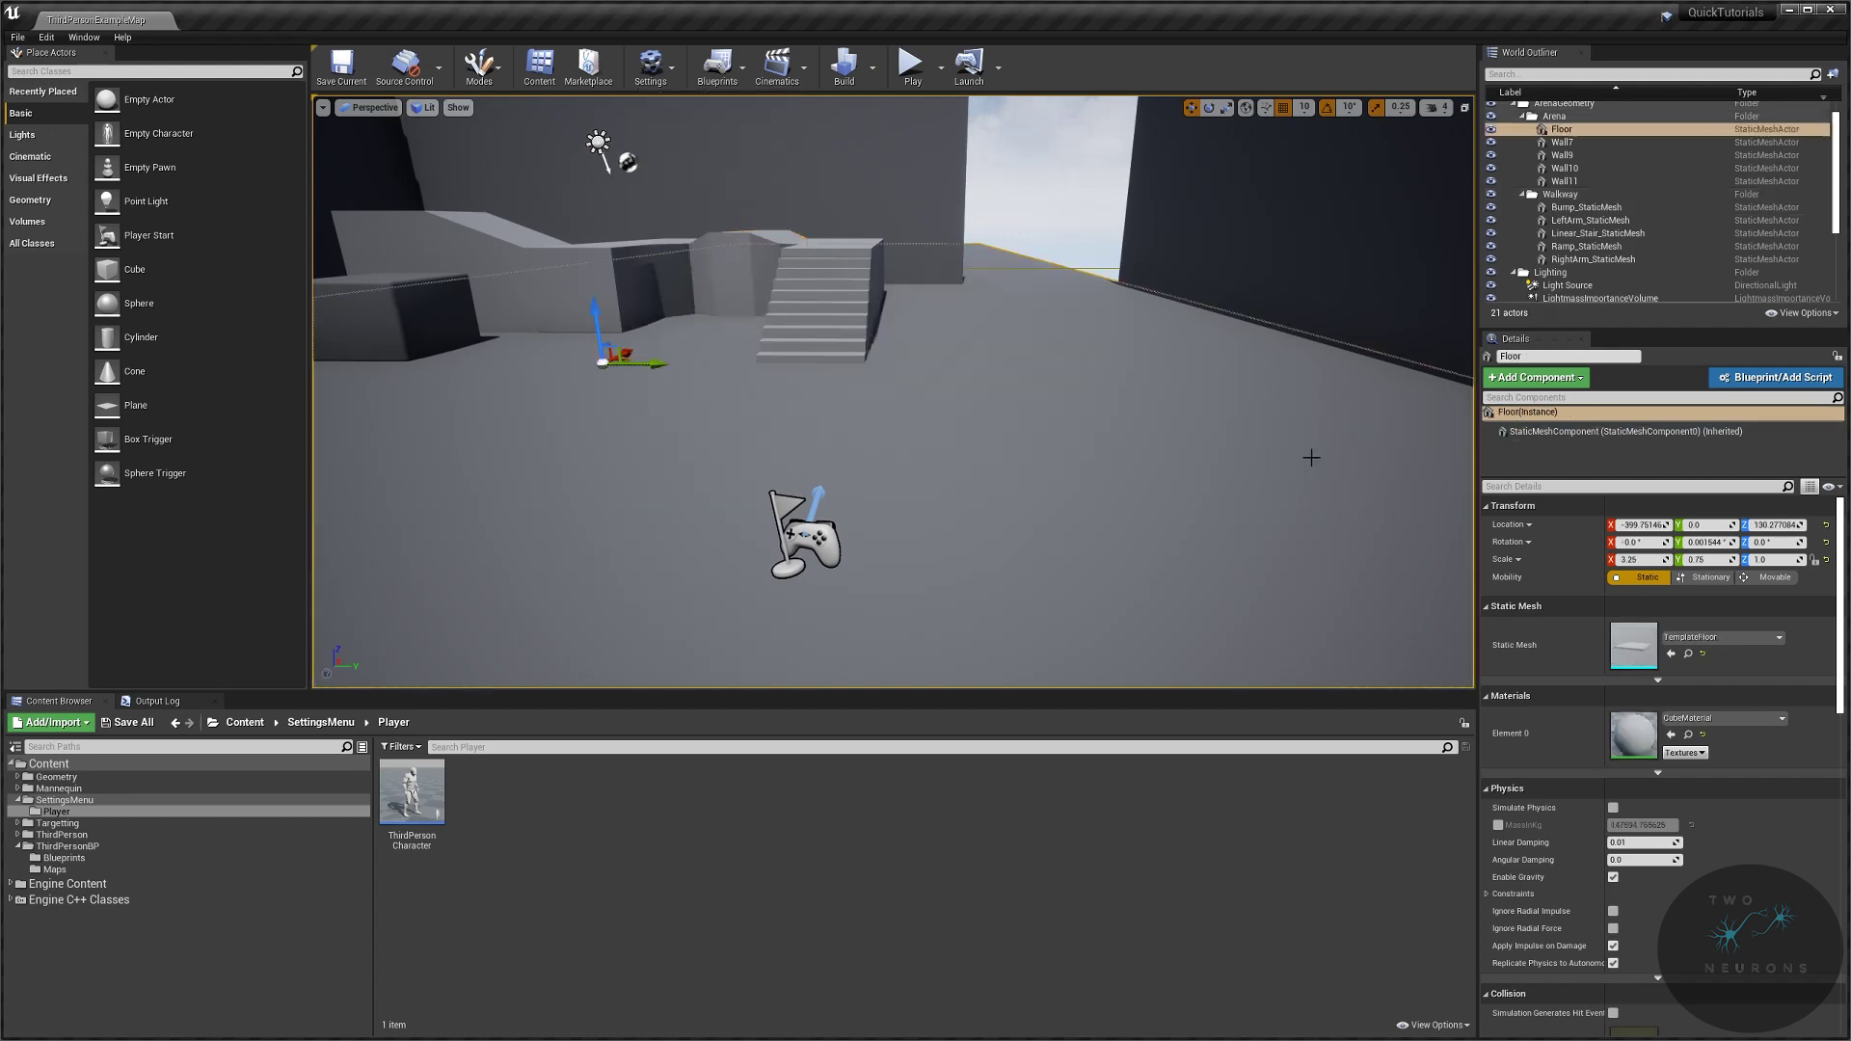
right_drag(893, 392, 838, 300)
click(992, 236)
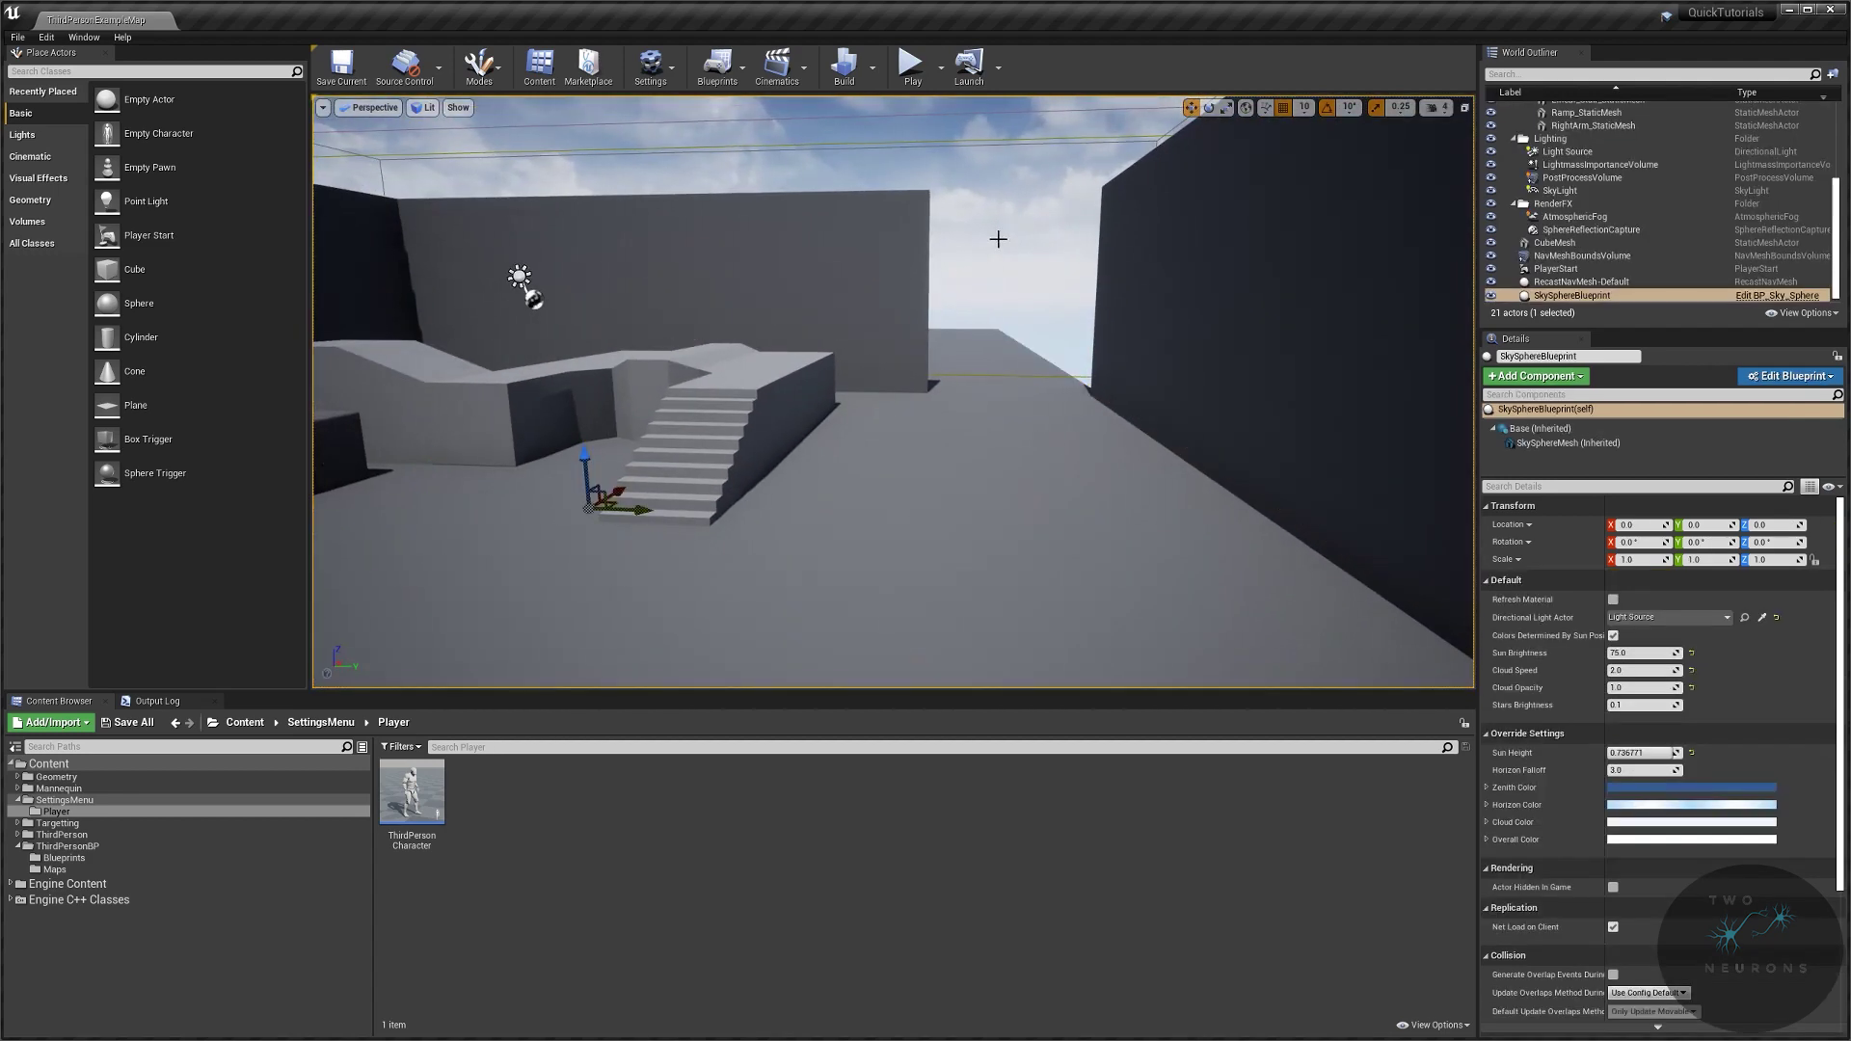
right_drag(992, 235, 853, 369)
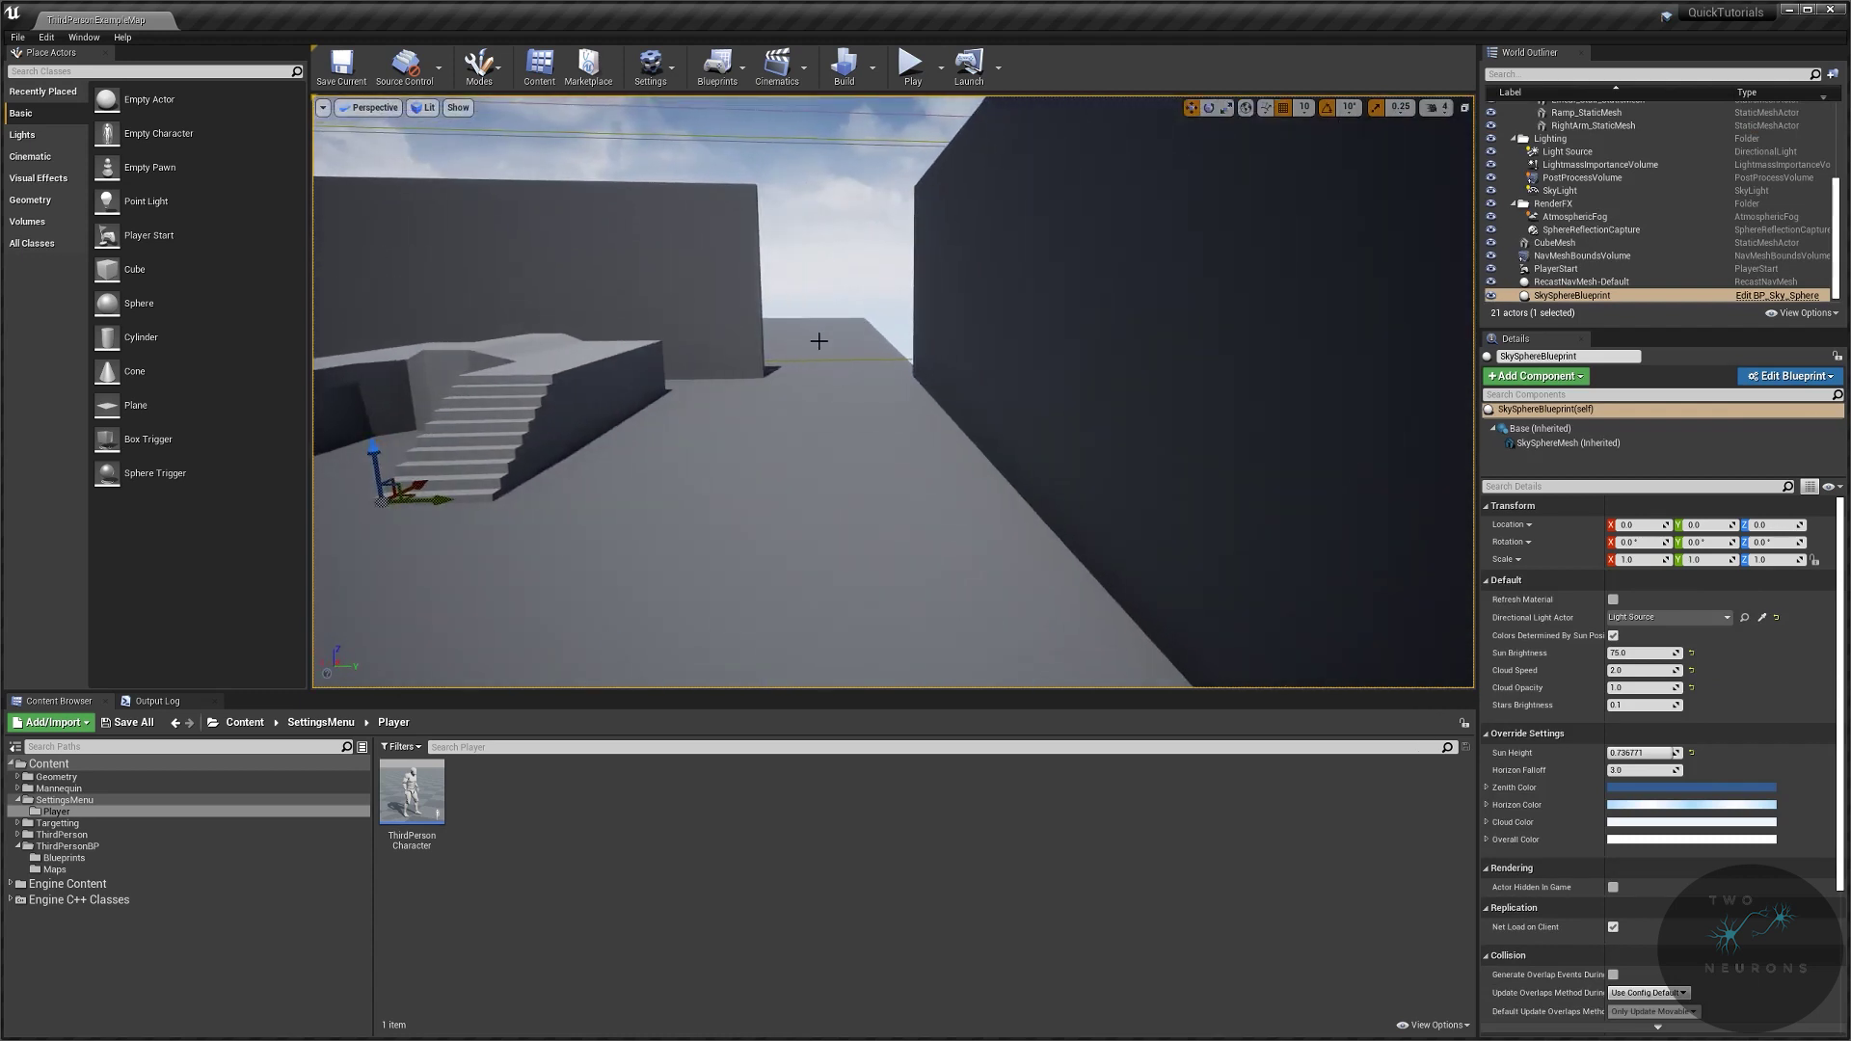
right_drag(822, 270, 612, 418)
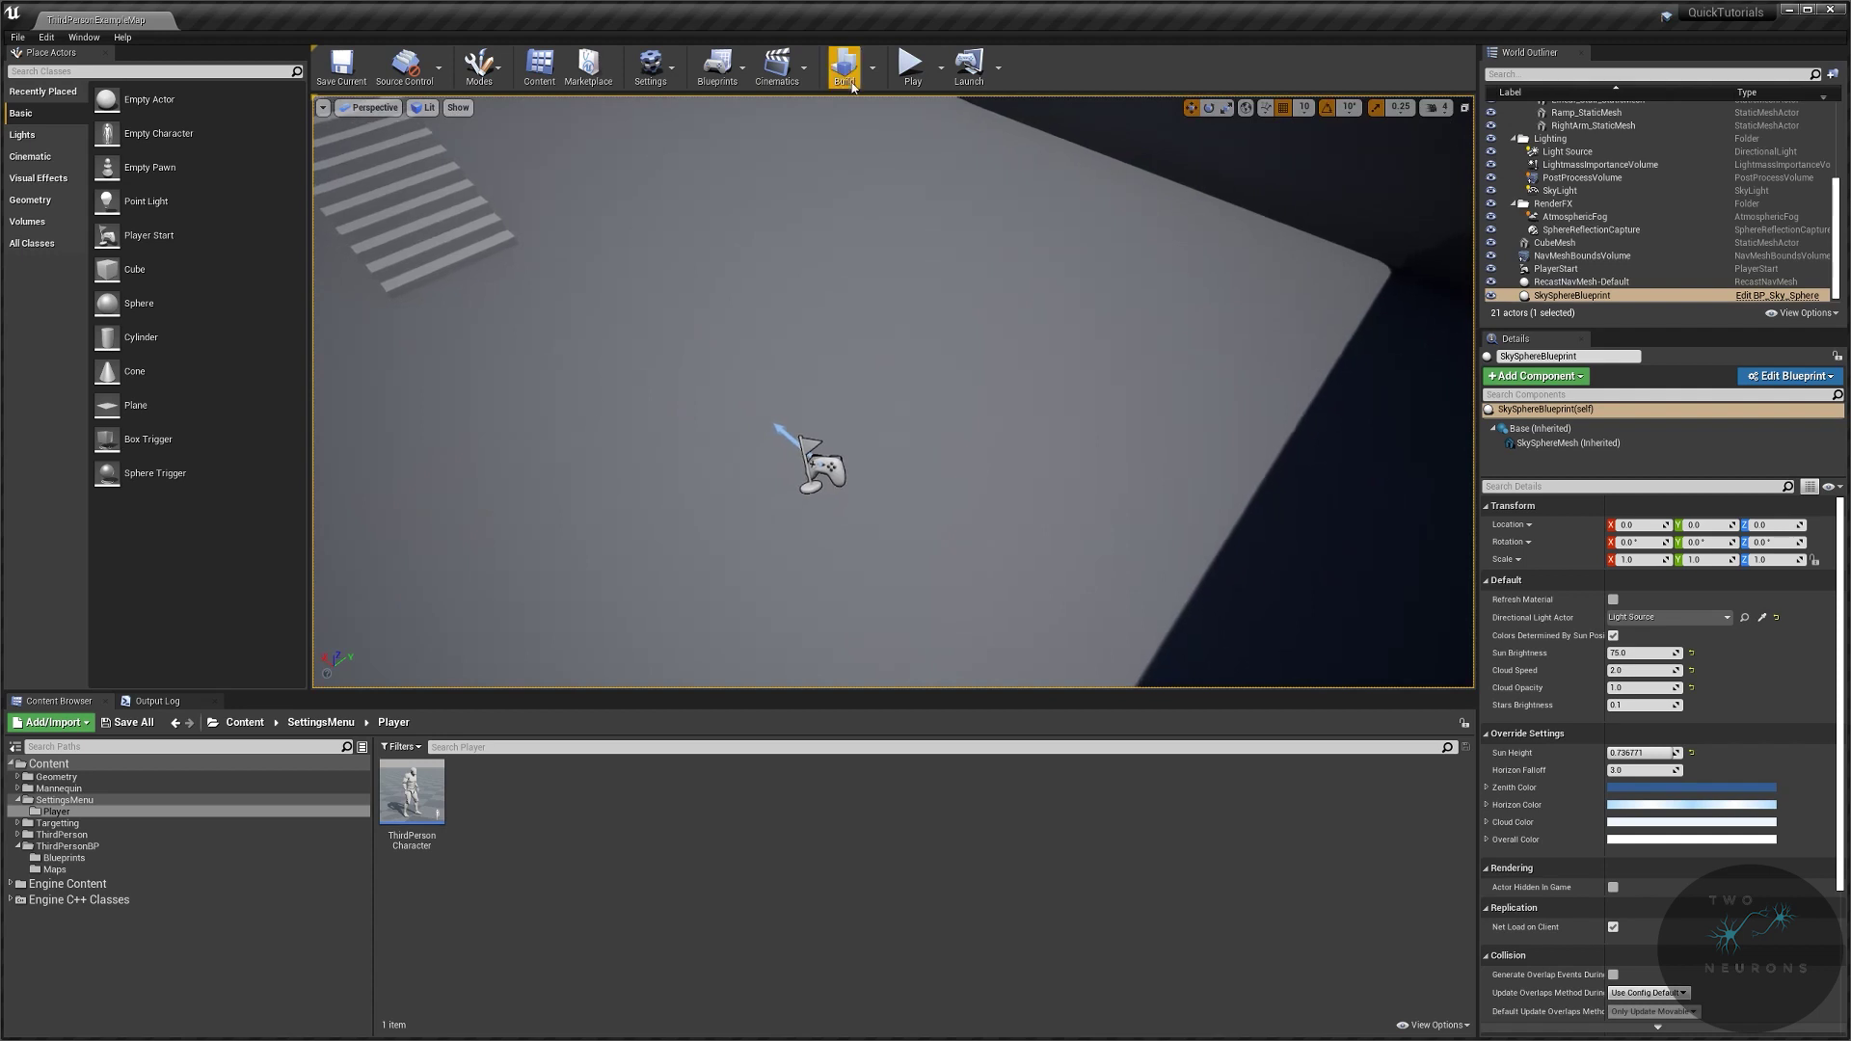
Step: Play-test in the viewport, running the character toward the stairs, then stop with Esc
click(913, 64)
click(612, 570)
key(w)
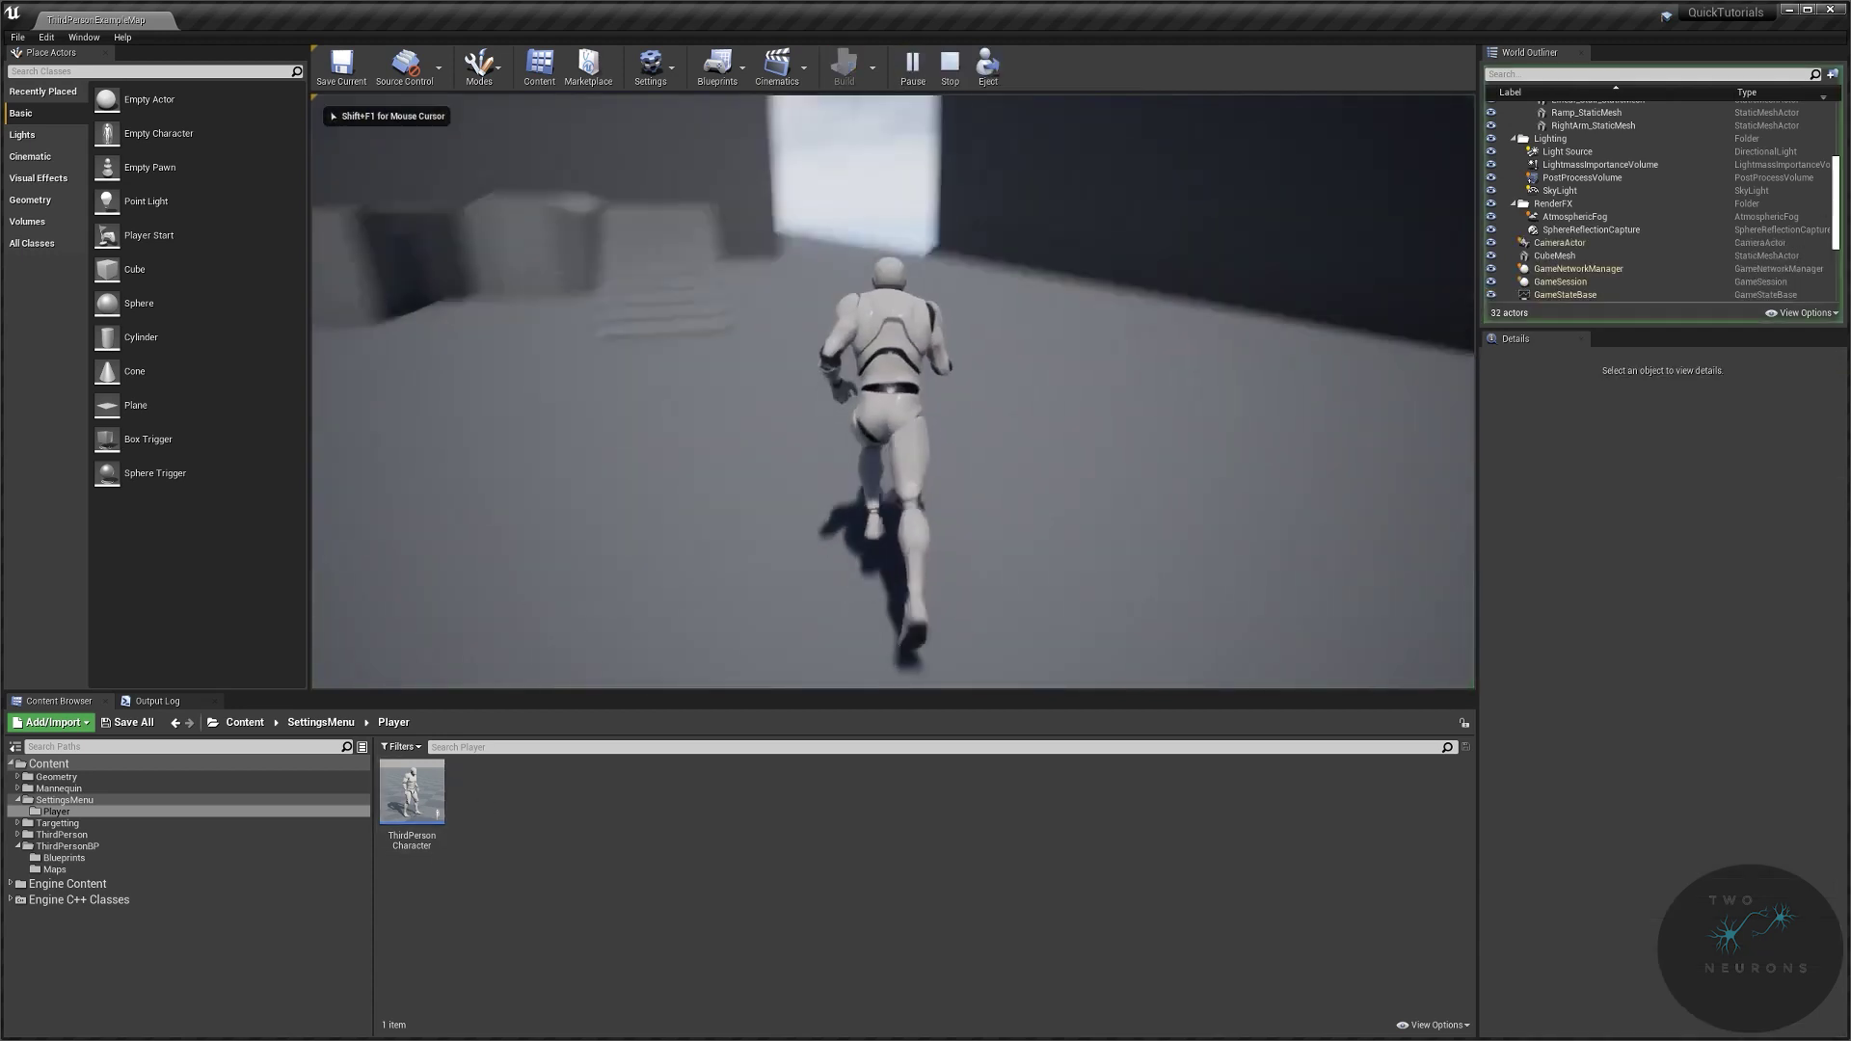
key(w)
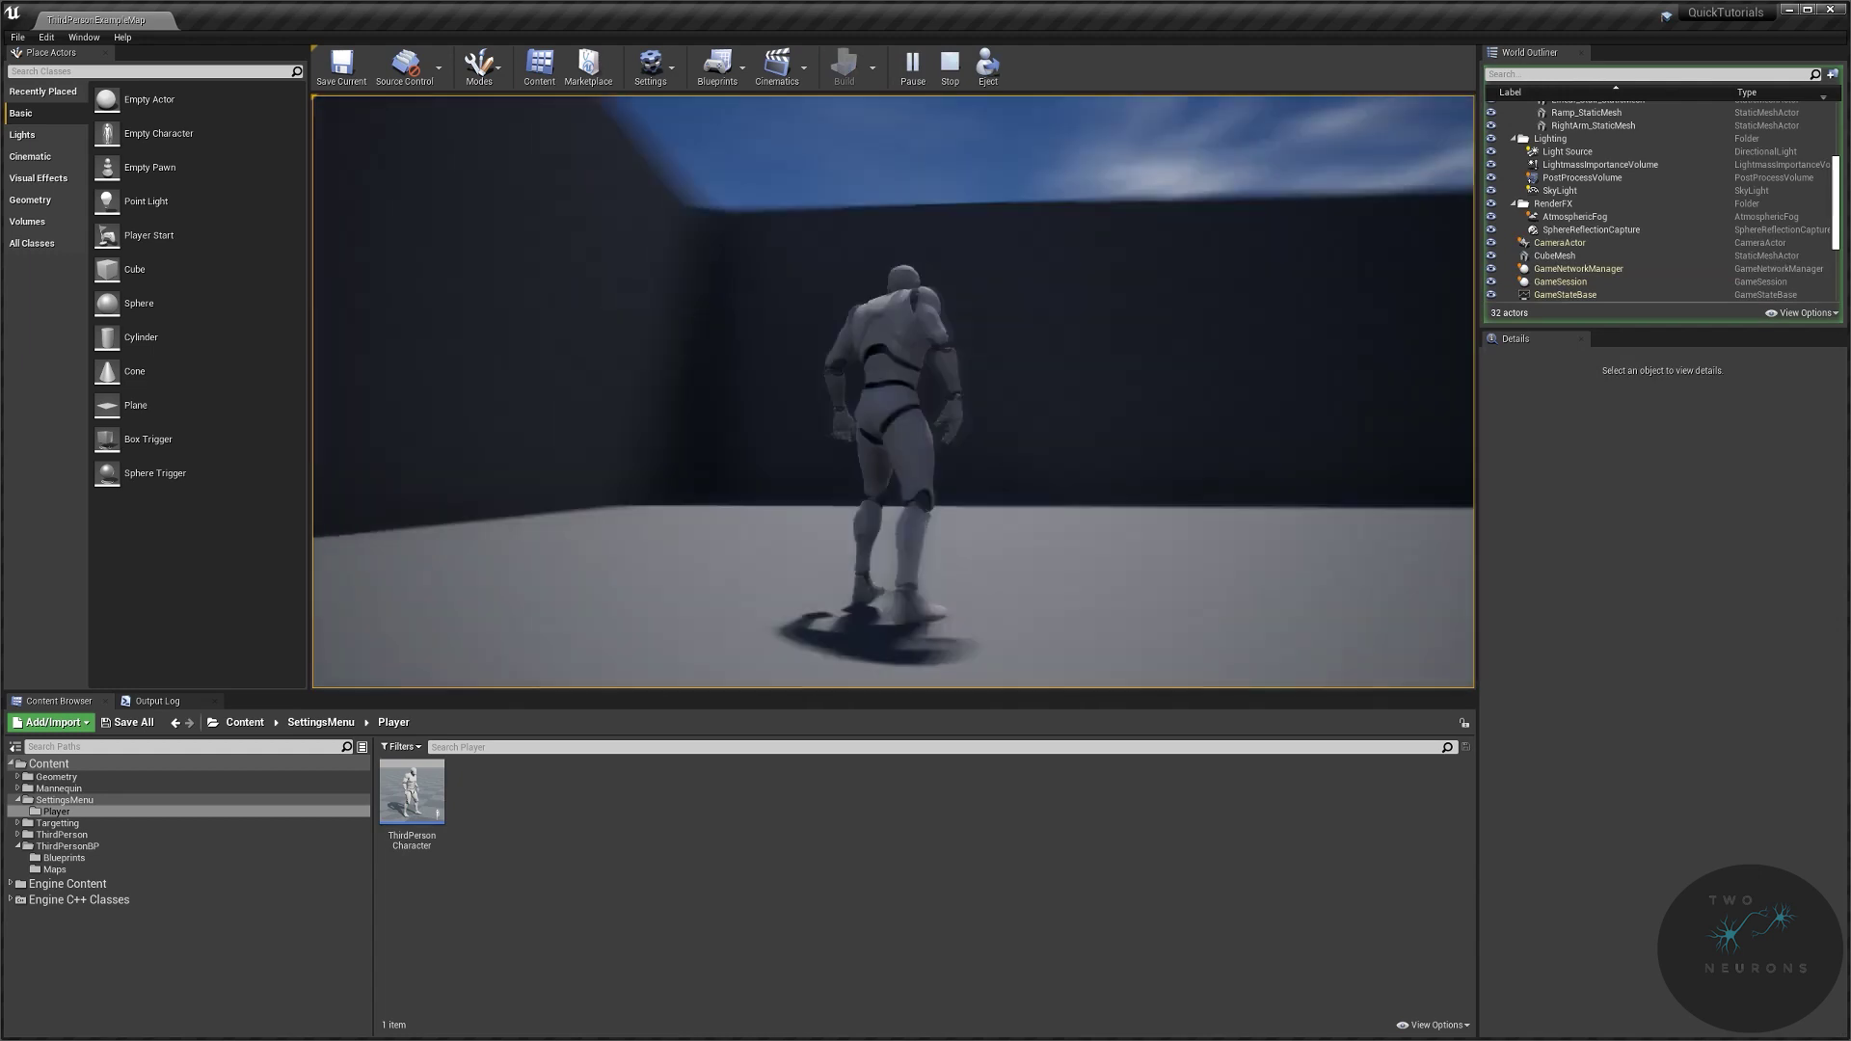
key(Escape)
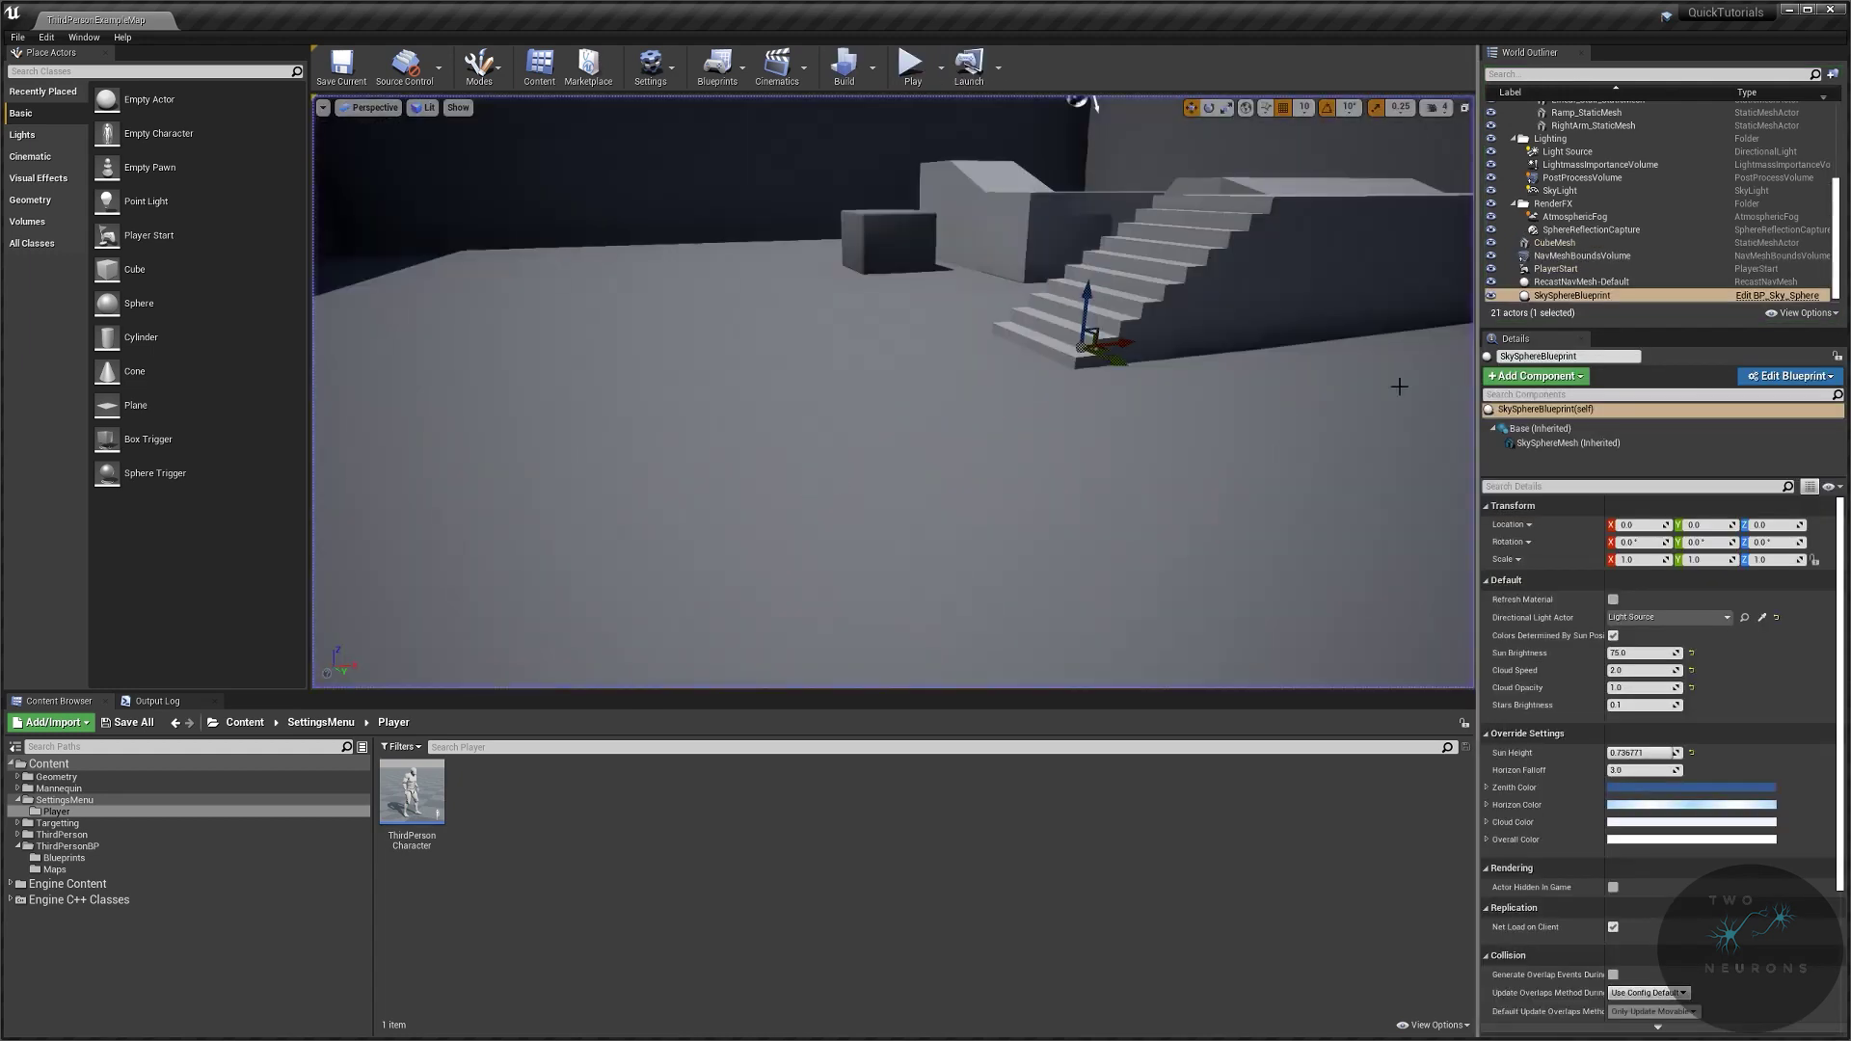
Step: Swing the view onto the stairs and PlayerStart, and bring up the new-asset menu in the Player folder
right_drag(1397, 385, 1397, 385)
right_drag(893, 392, 893, 391)
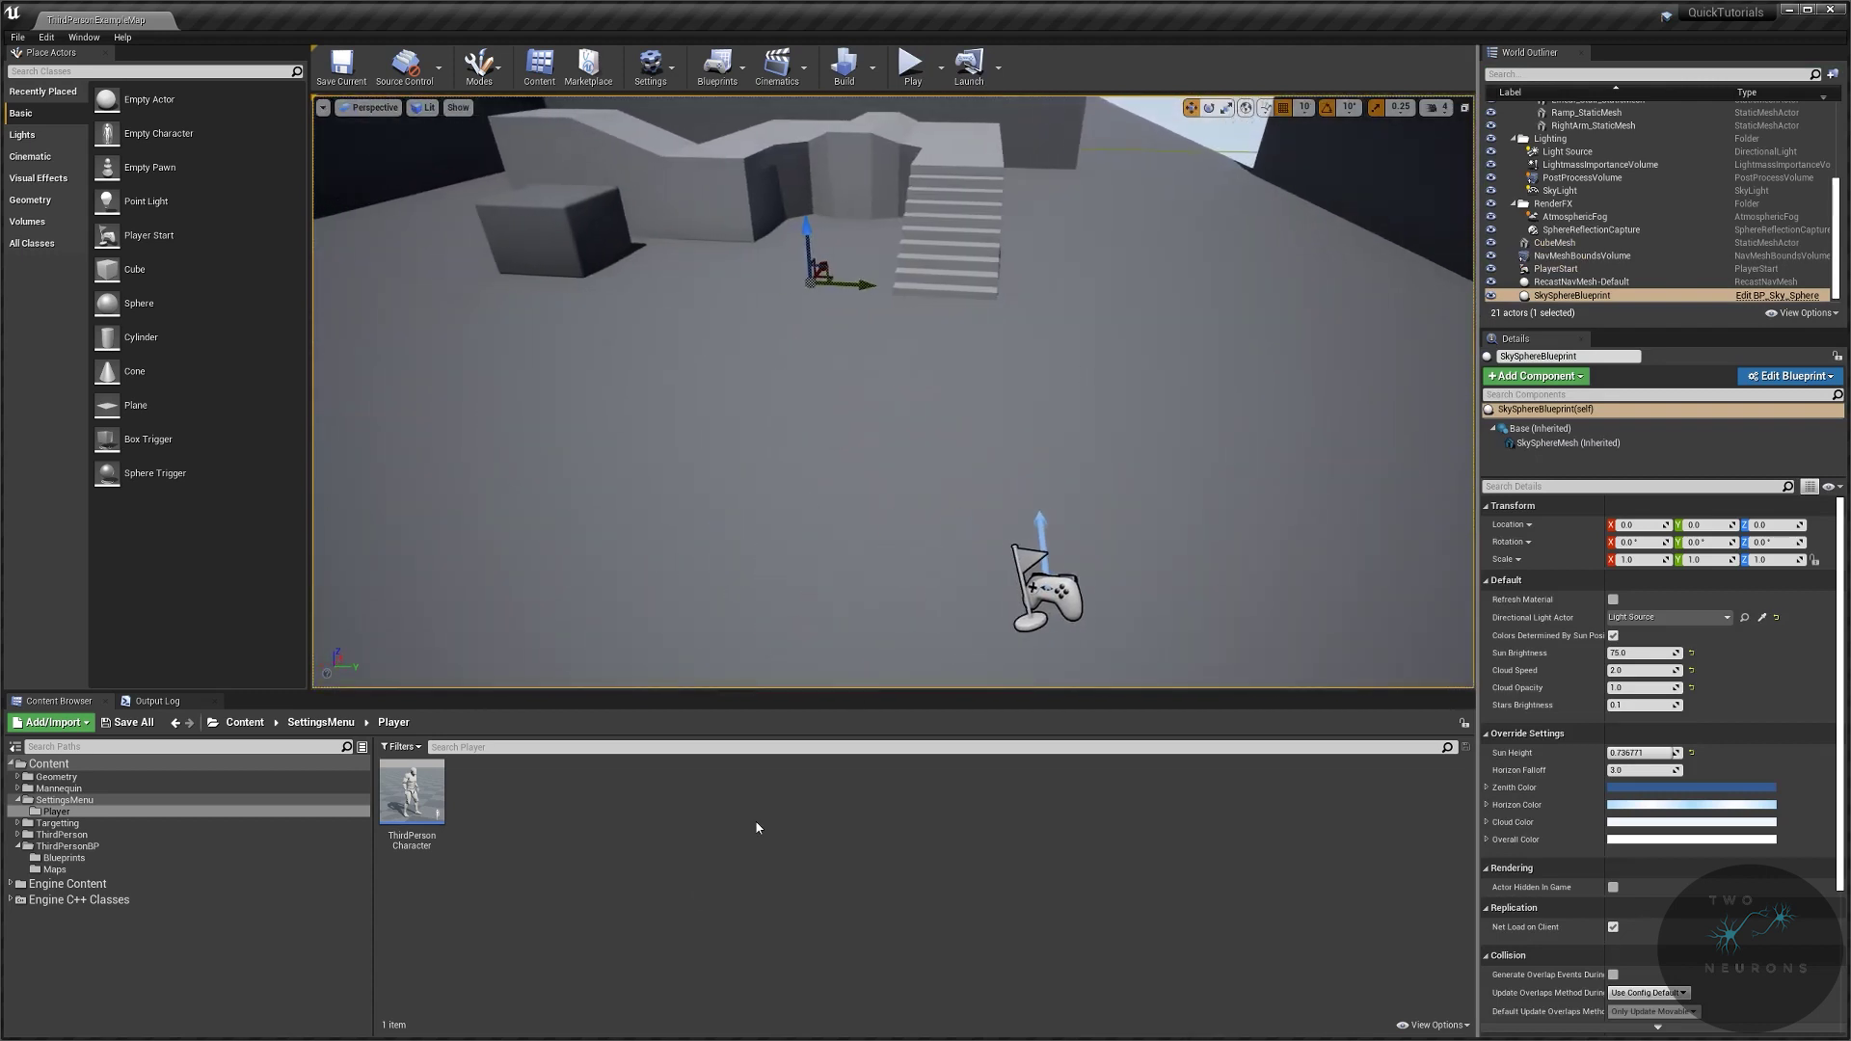
right_click(529, 832)
Step: Create a Player Controller blueprint class named BP_PlayerController
mouse_move(624, 807)
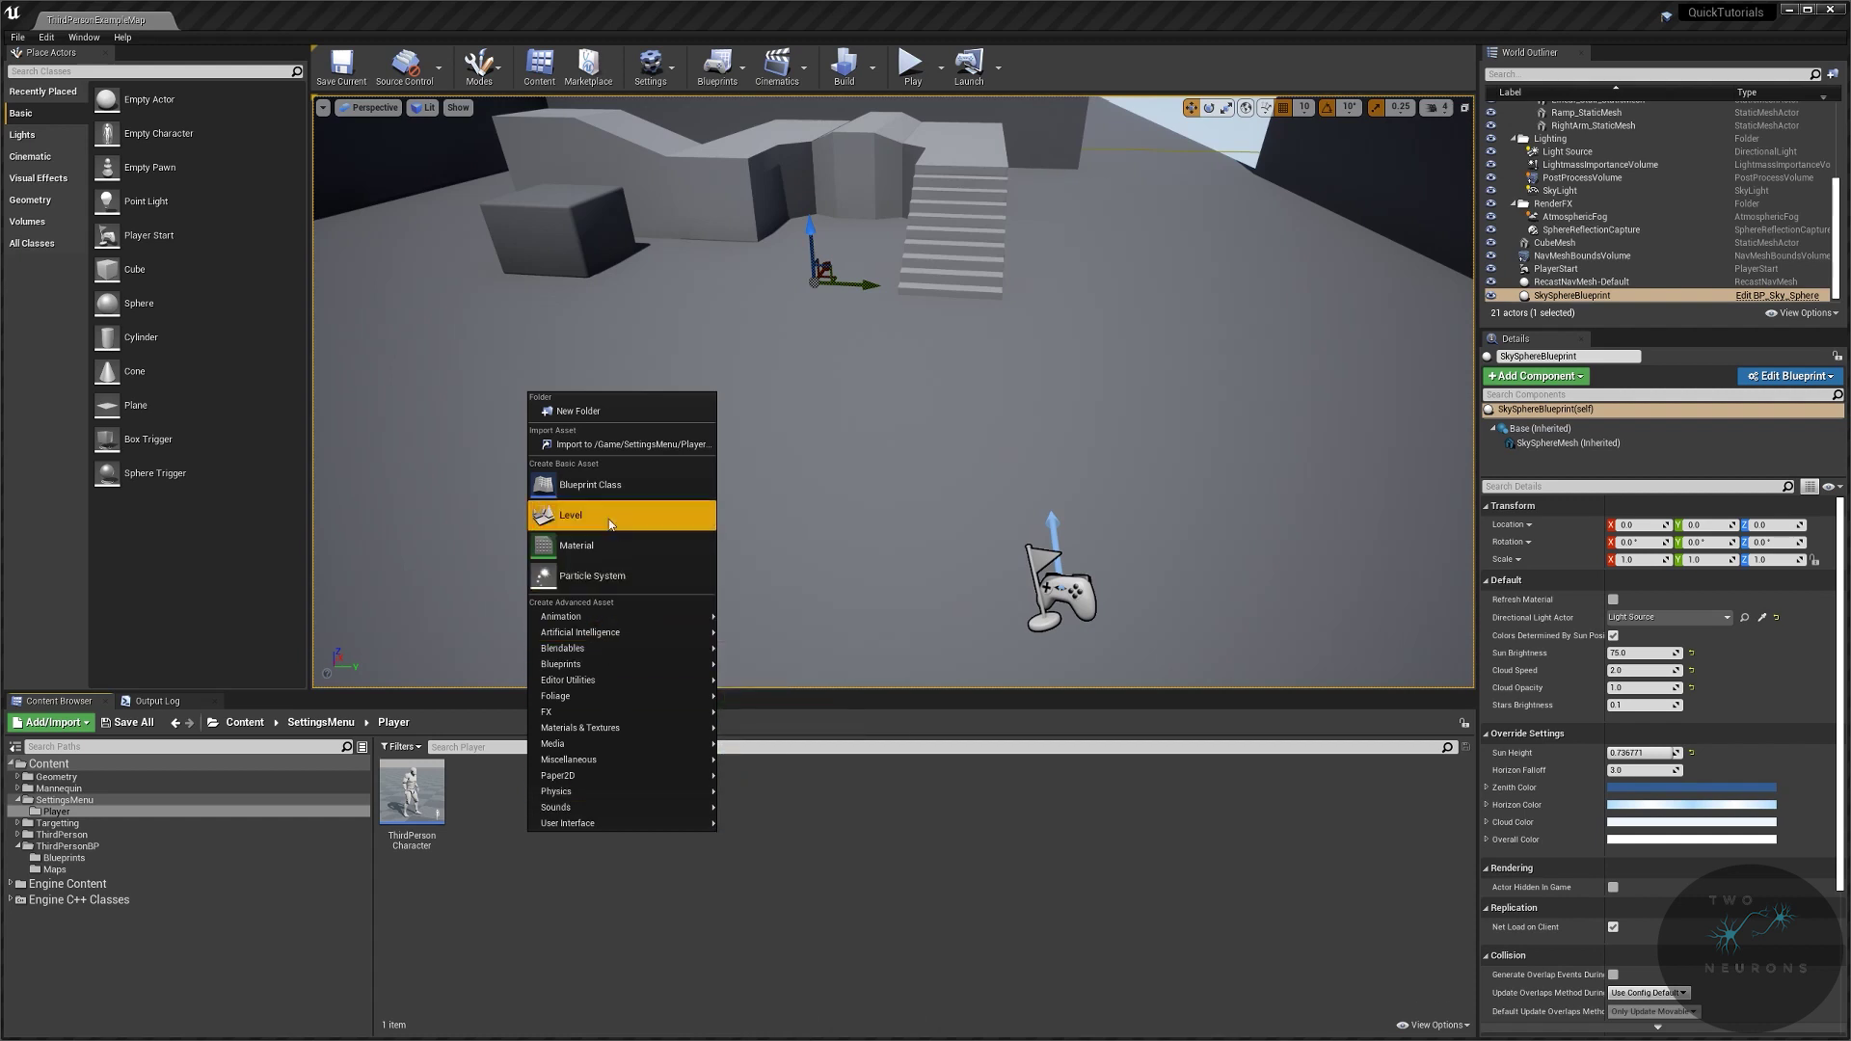
click(598, 485)
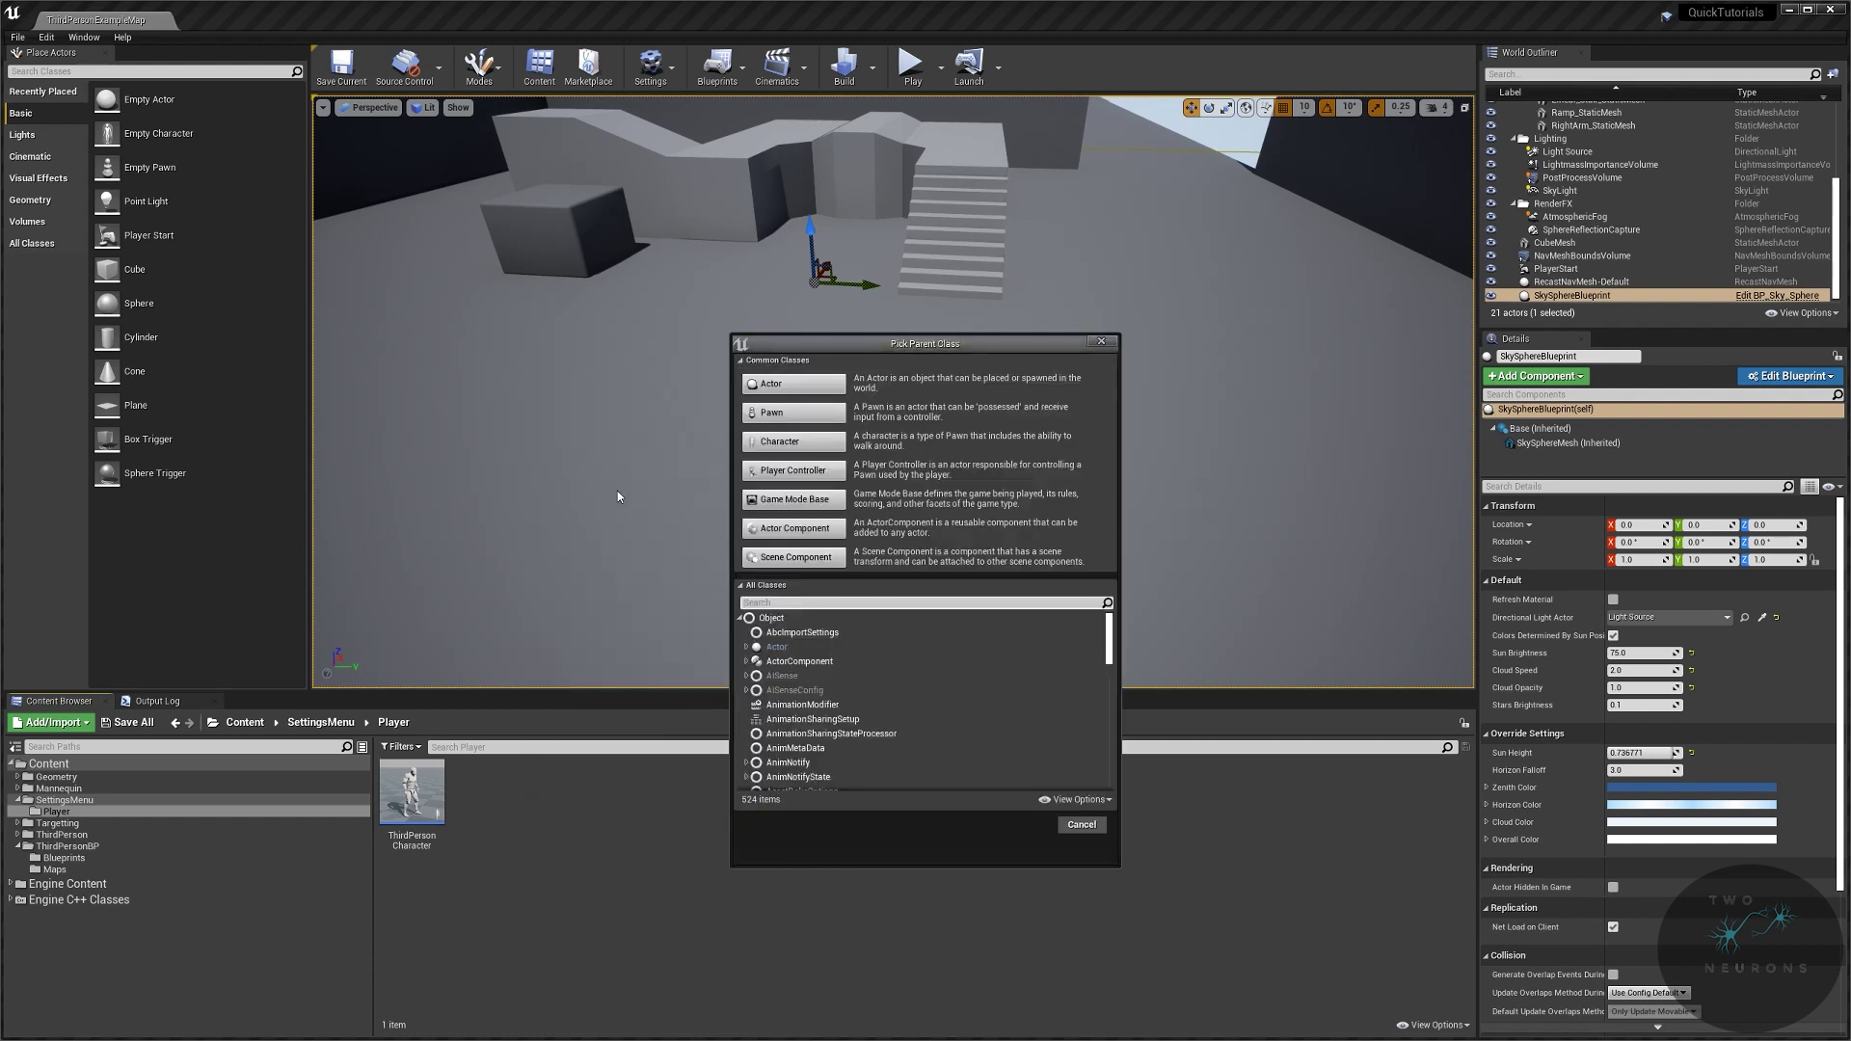
click(820, 470)
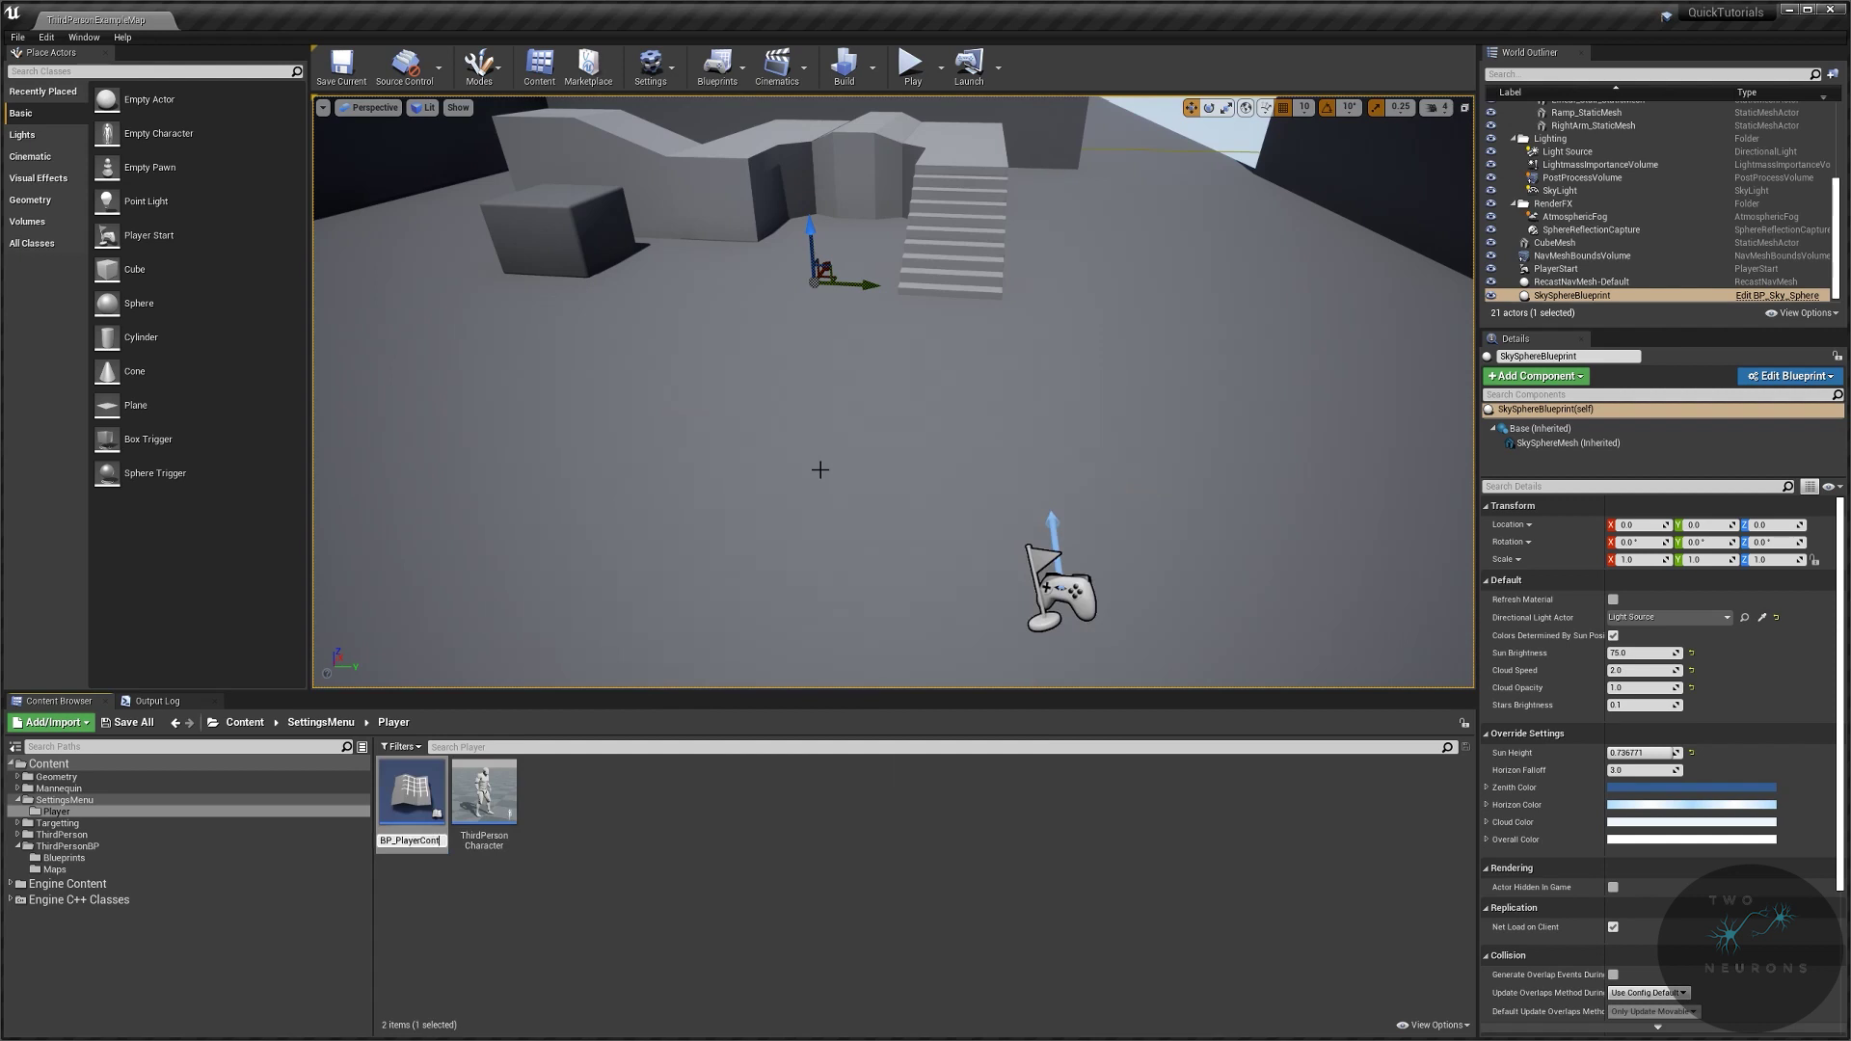
text(BP_PlayerController)
key(Return)
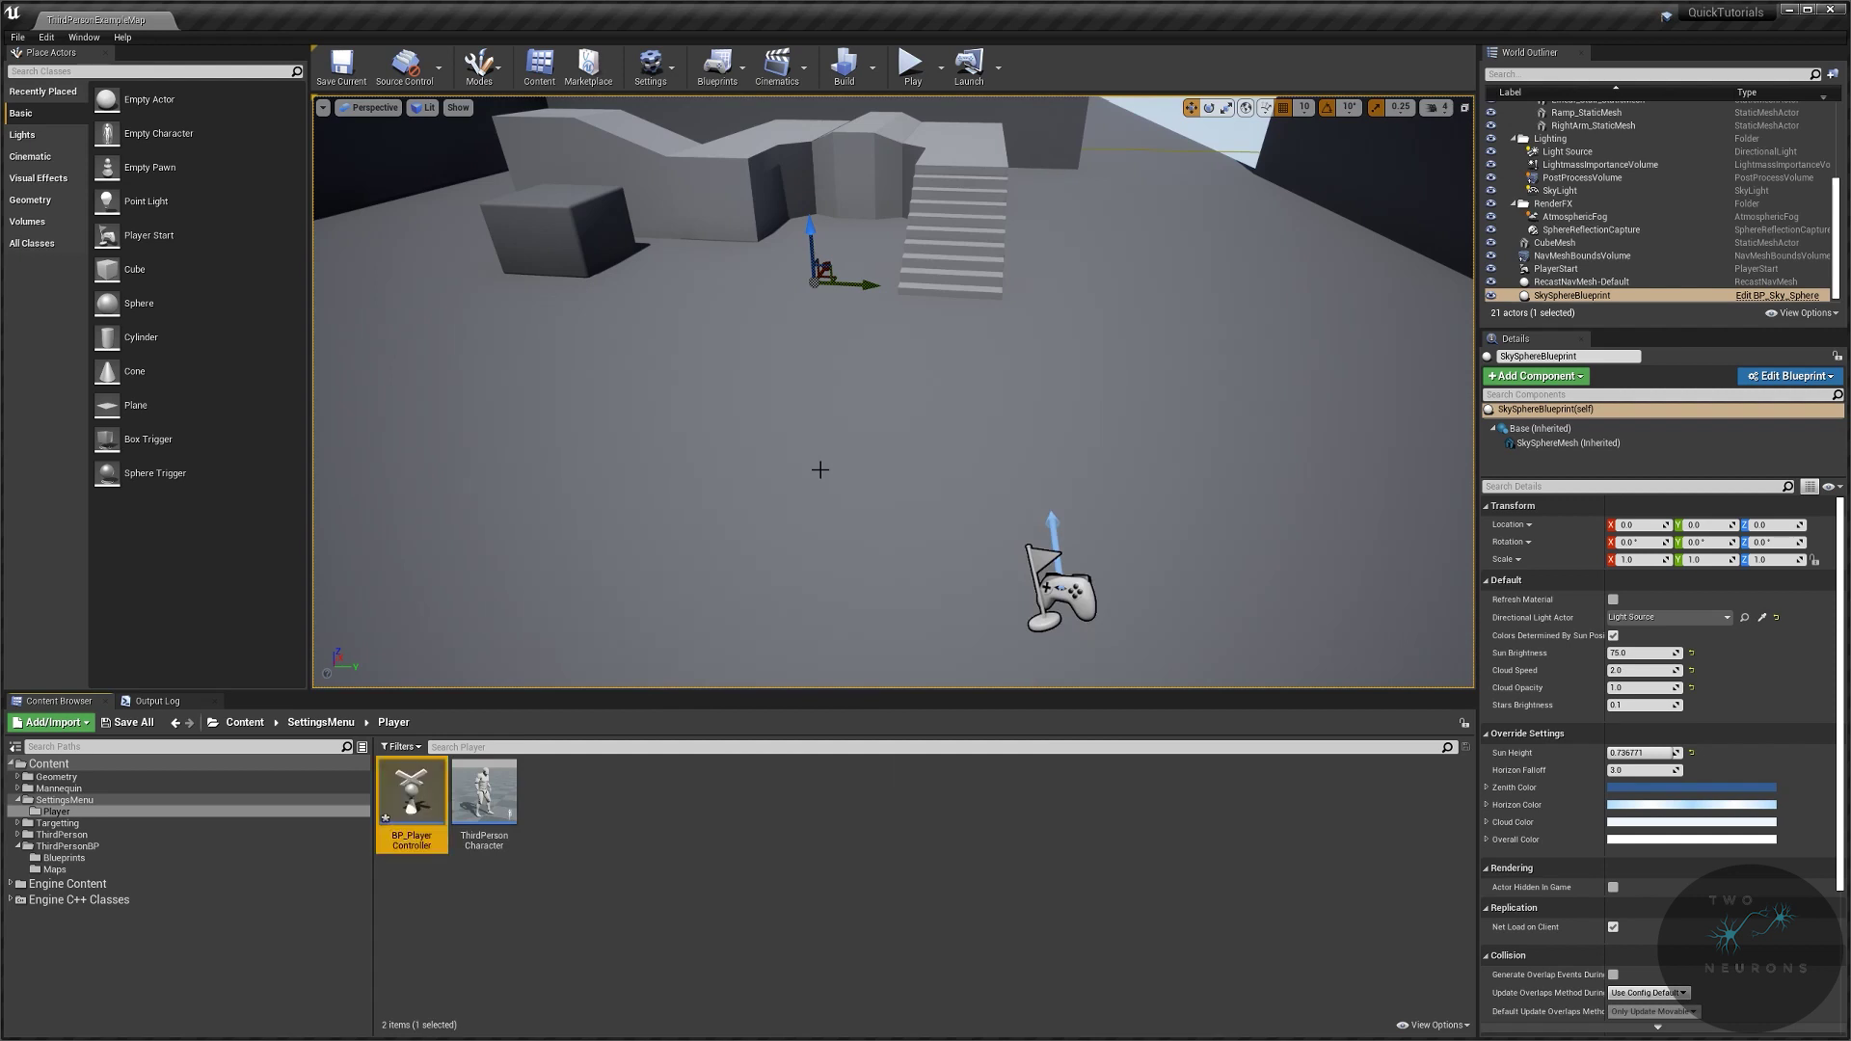
Step: Set ThirdPersonGameMode's Player Controller Class to BP_PlayerController, then compile and save it
click(98, 860)
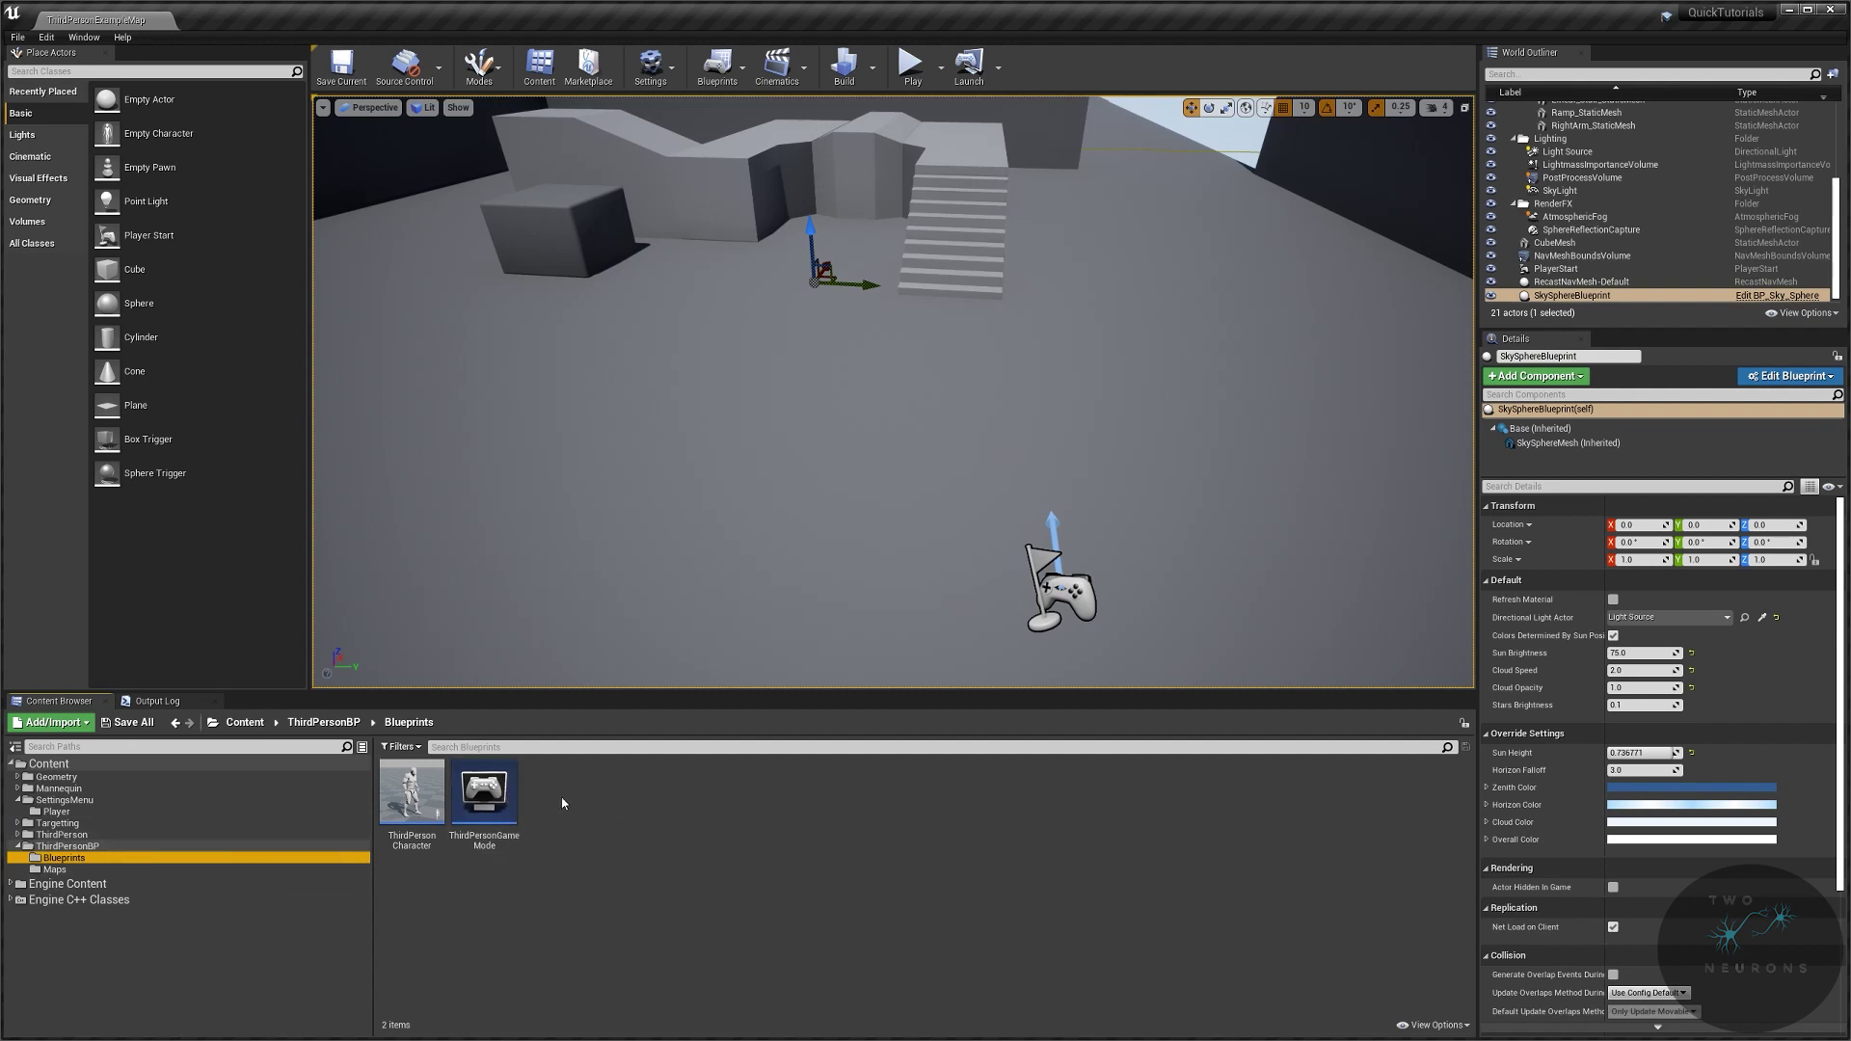
click(509, 790)
double_click(509, 791)
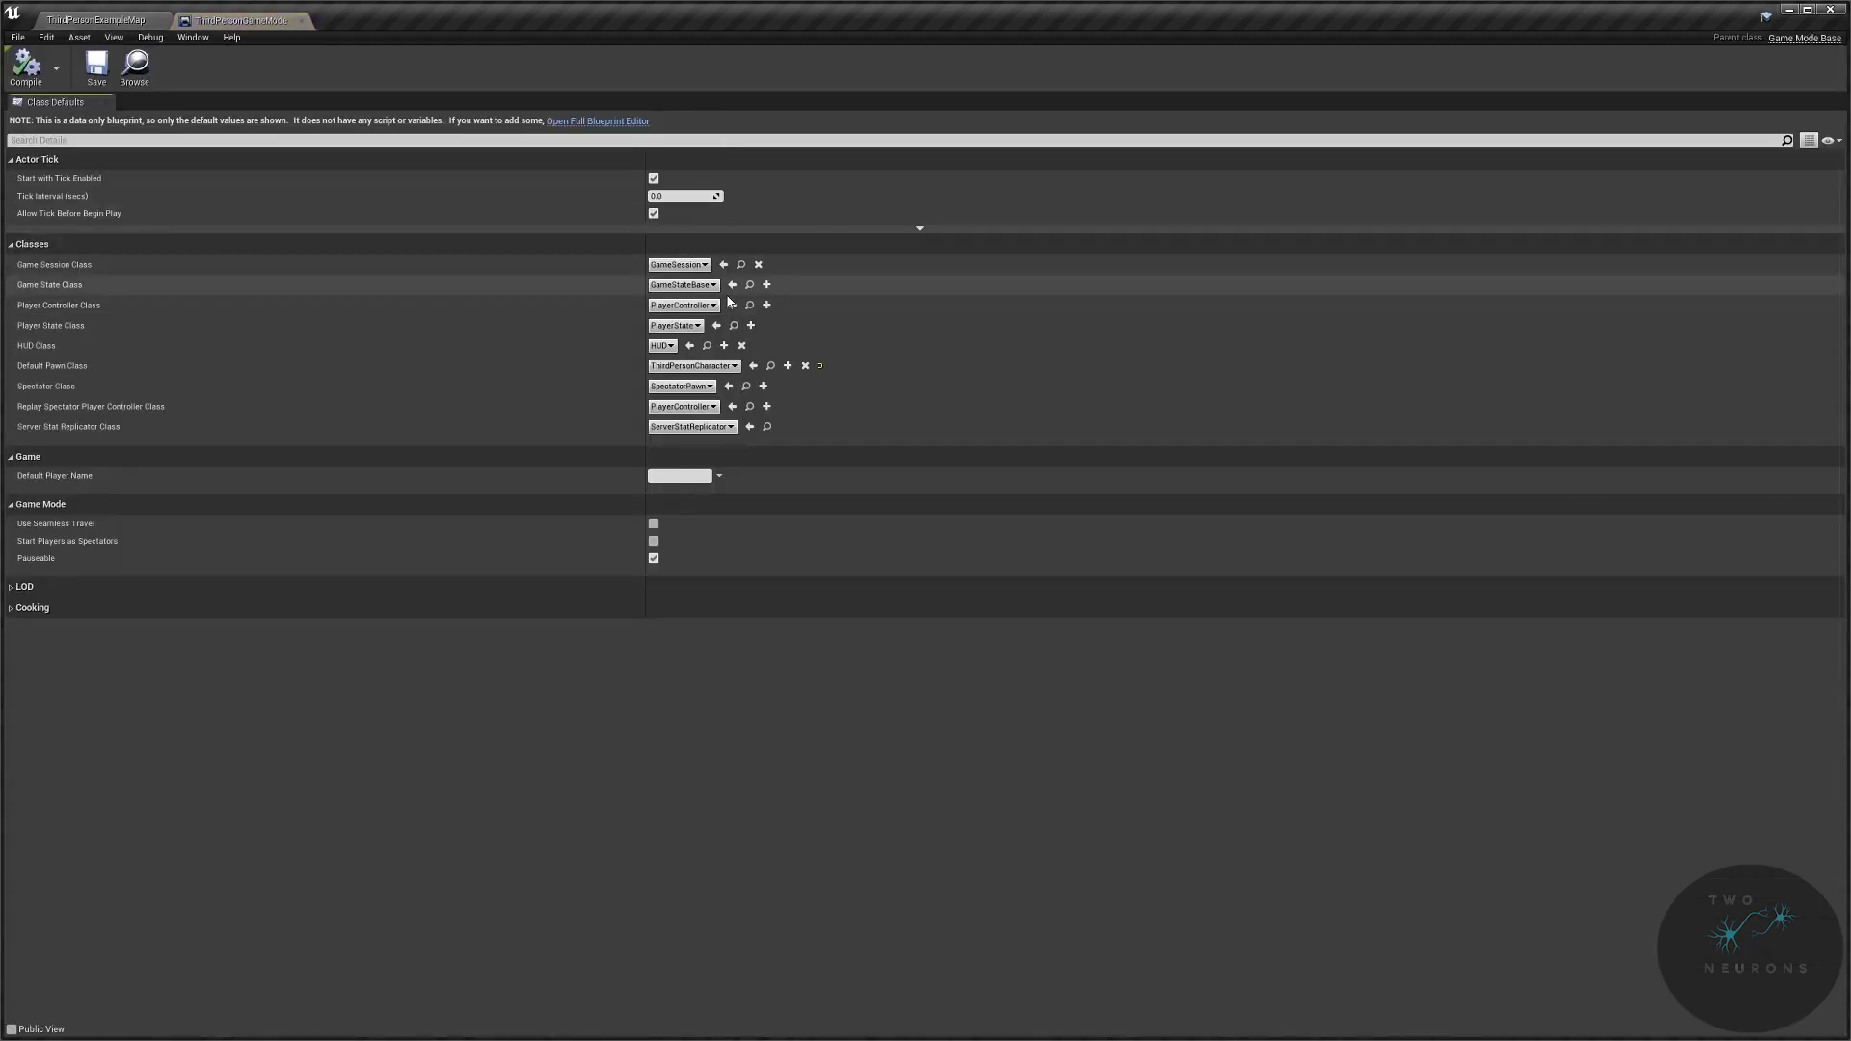
click(714, 306)
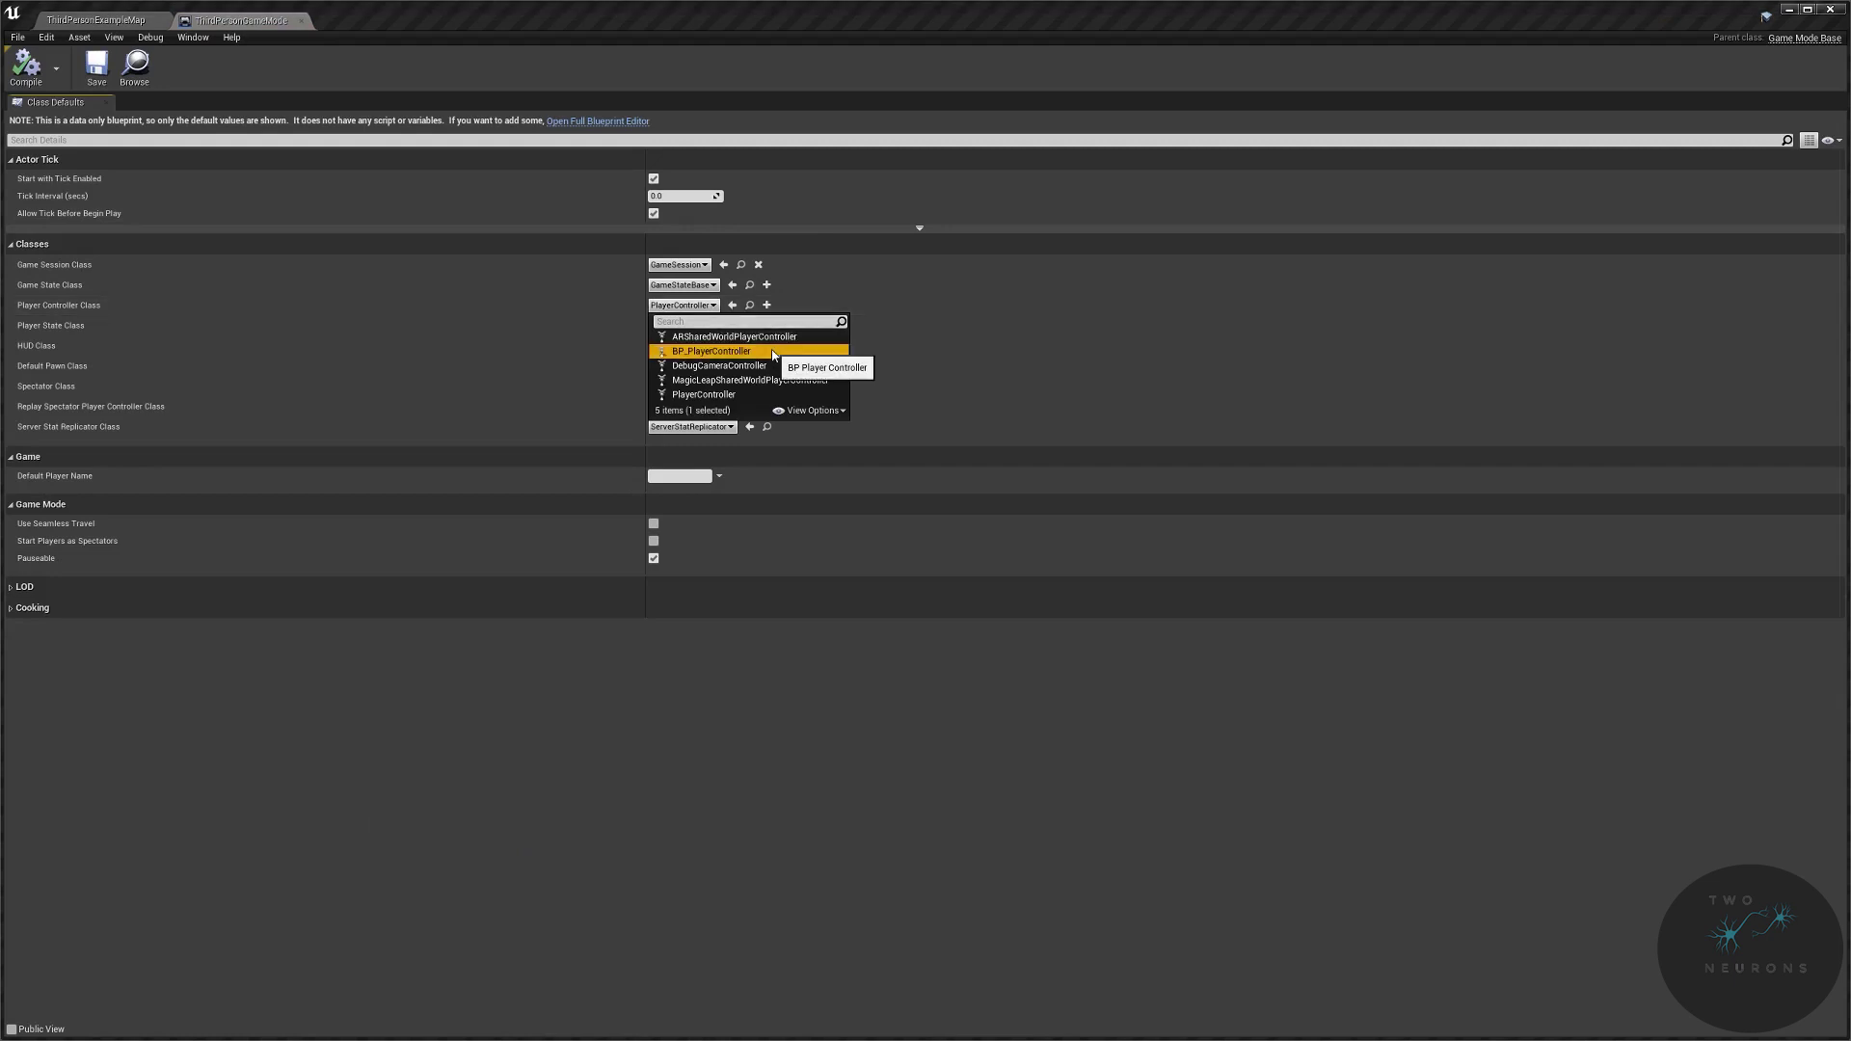
click(699, 353)
click(26, 65)
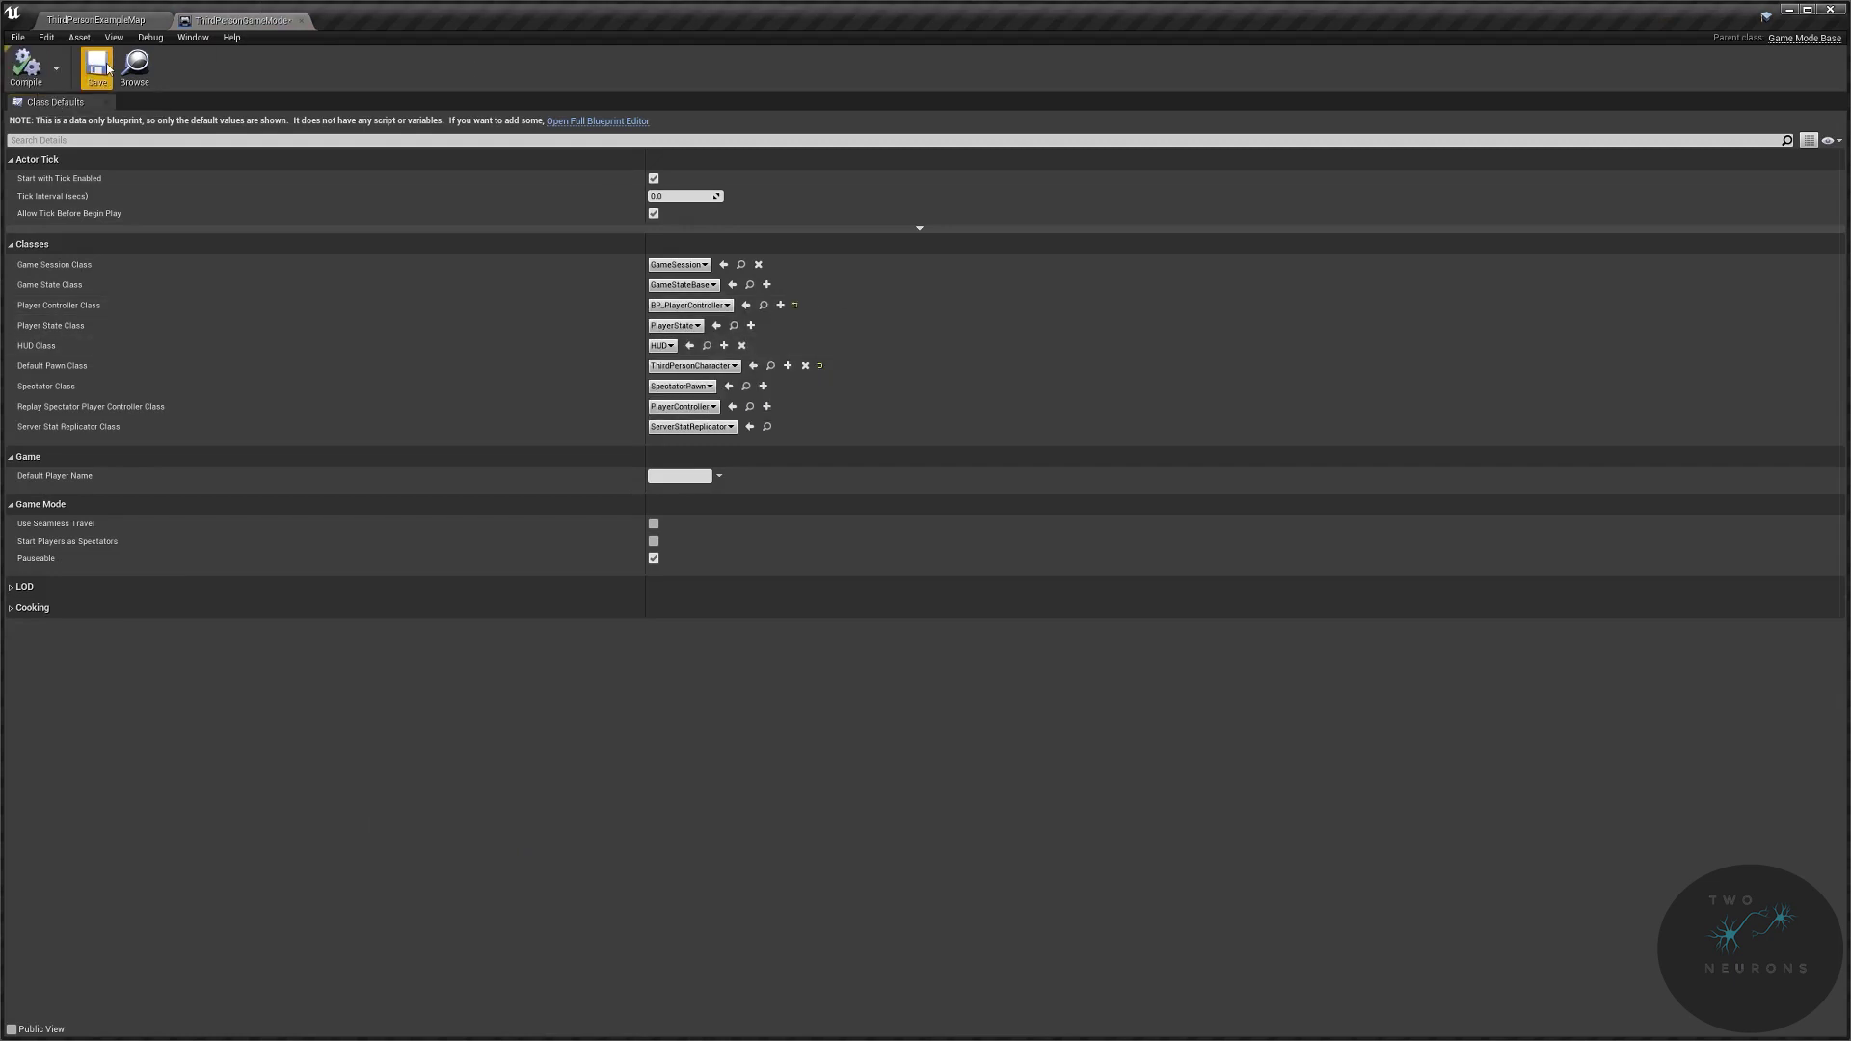
click(97, 66)
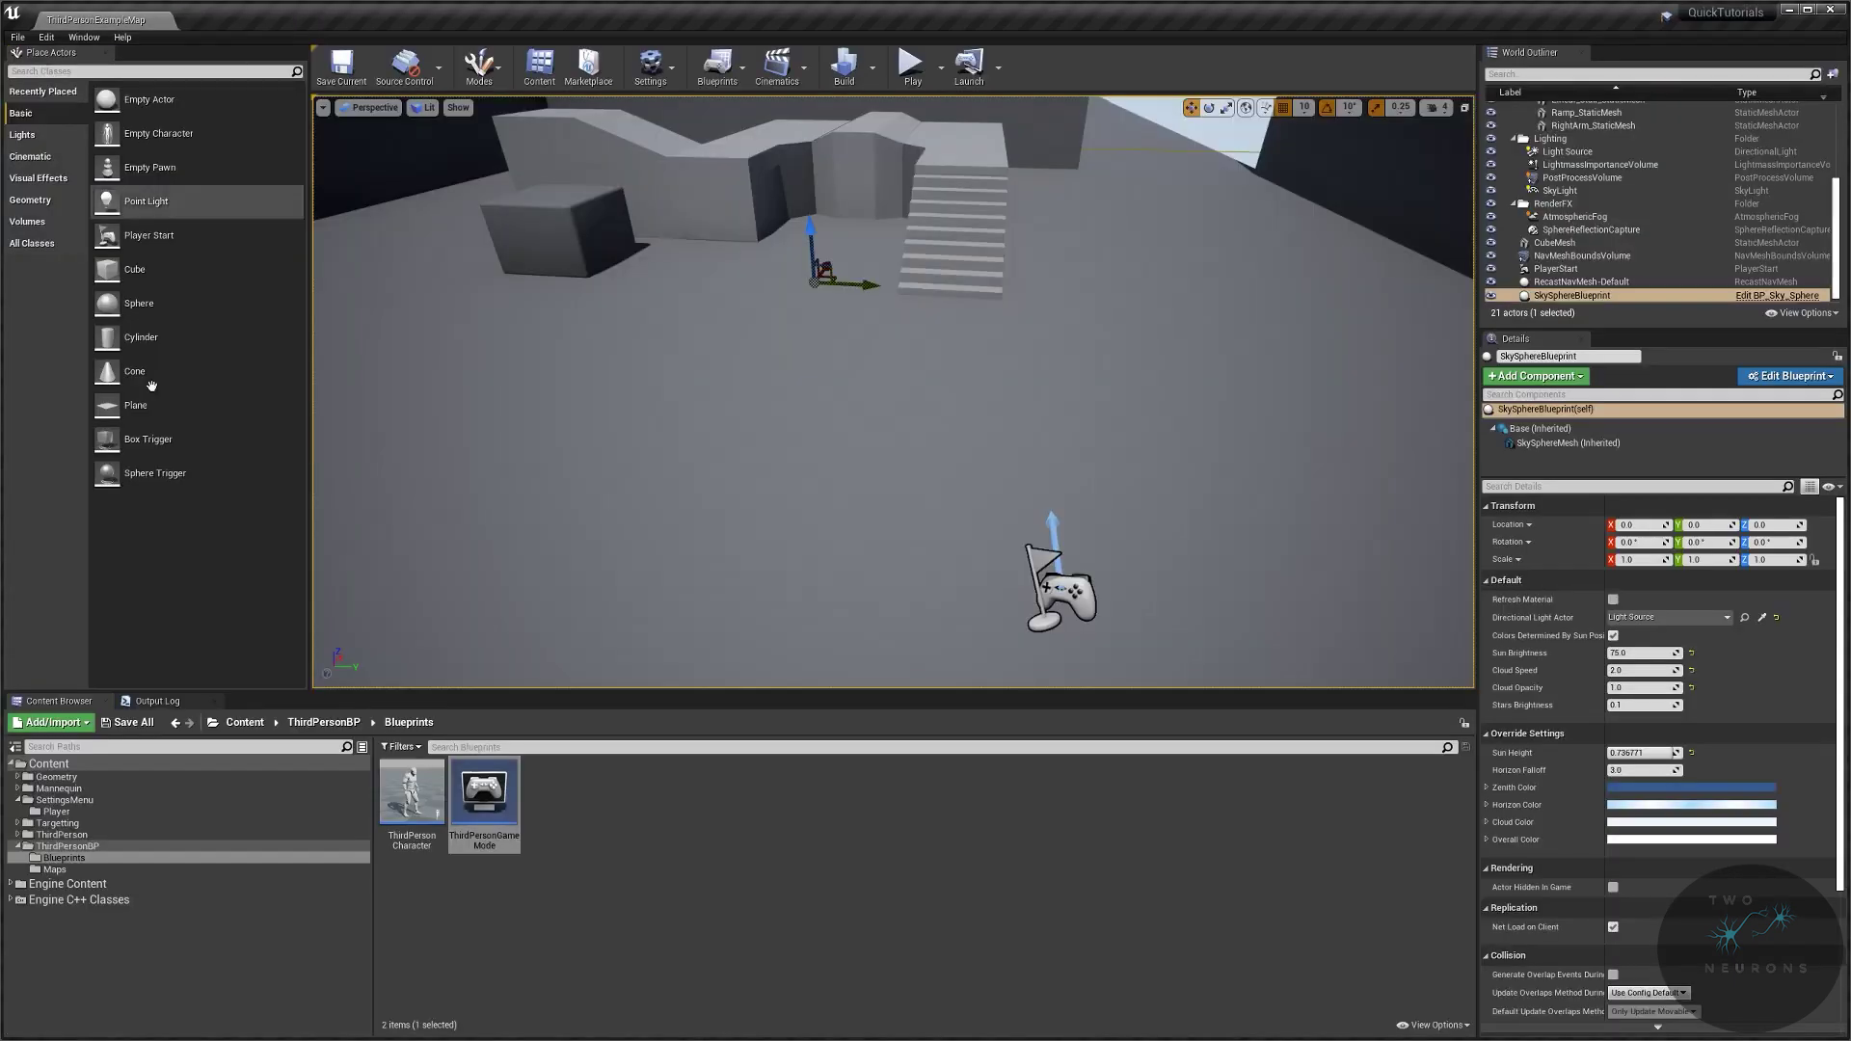
click(301, 20)
Step: Create a new folder named Widgets inside SettingsMenu
click(97, 801)
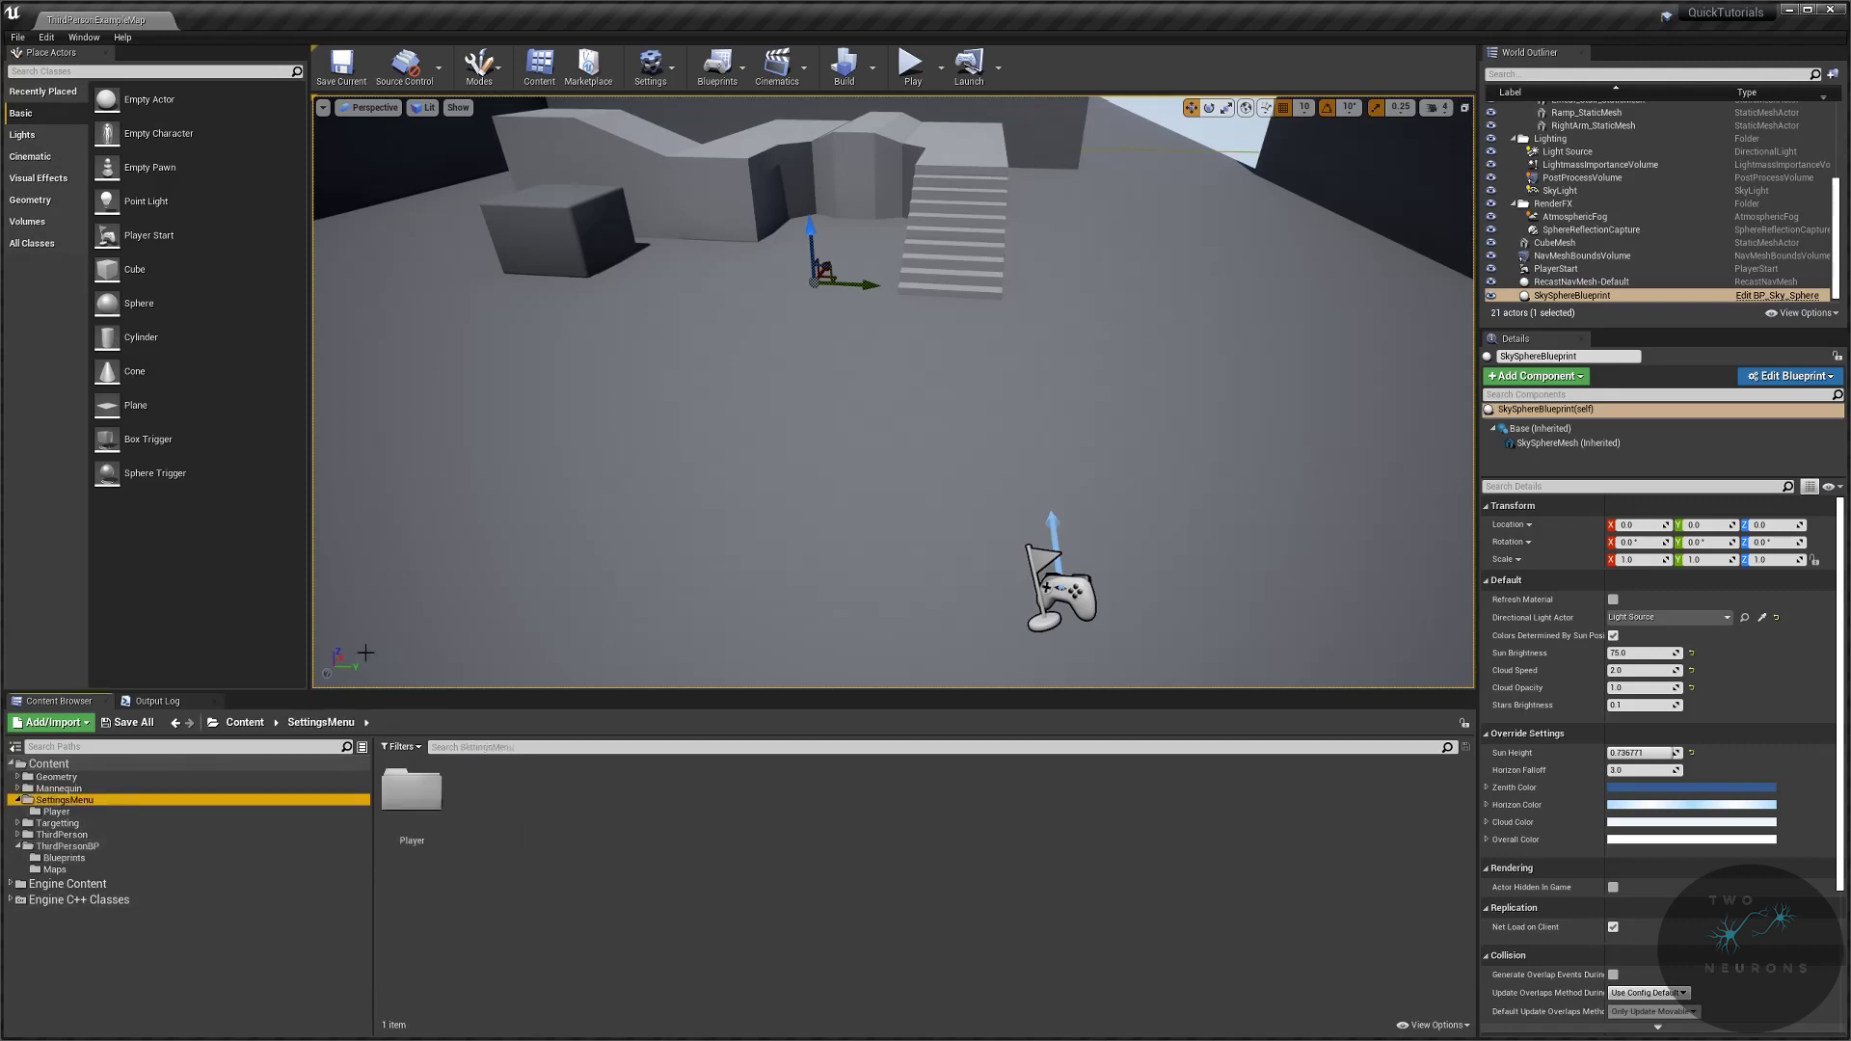
mouse_move(743, 389)
right_down()
mouse_move(511, 424)
mouse_move(868, 424)
mouse_move(754, 415)
right_up()
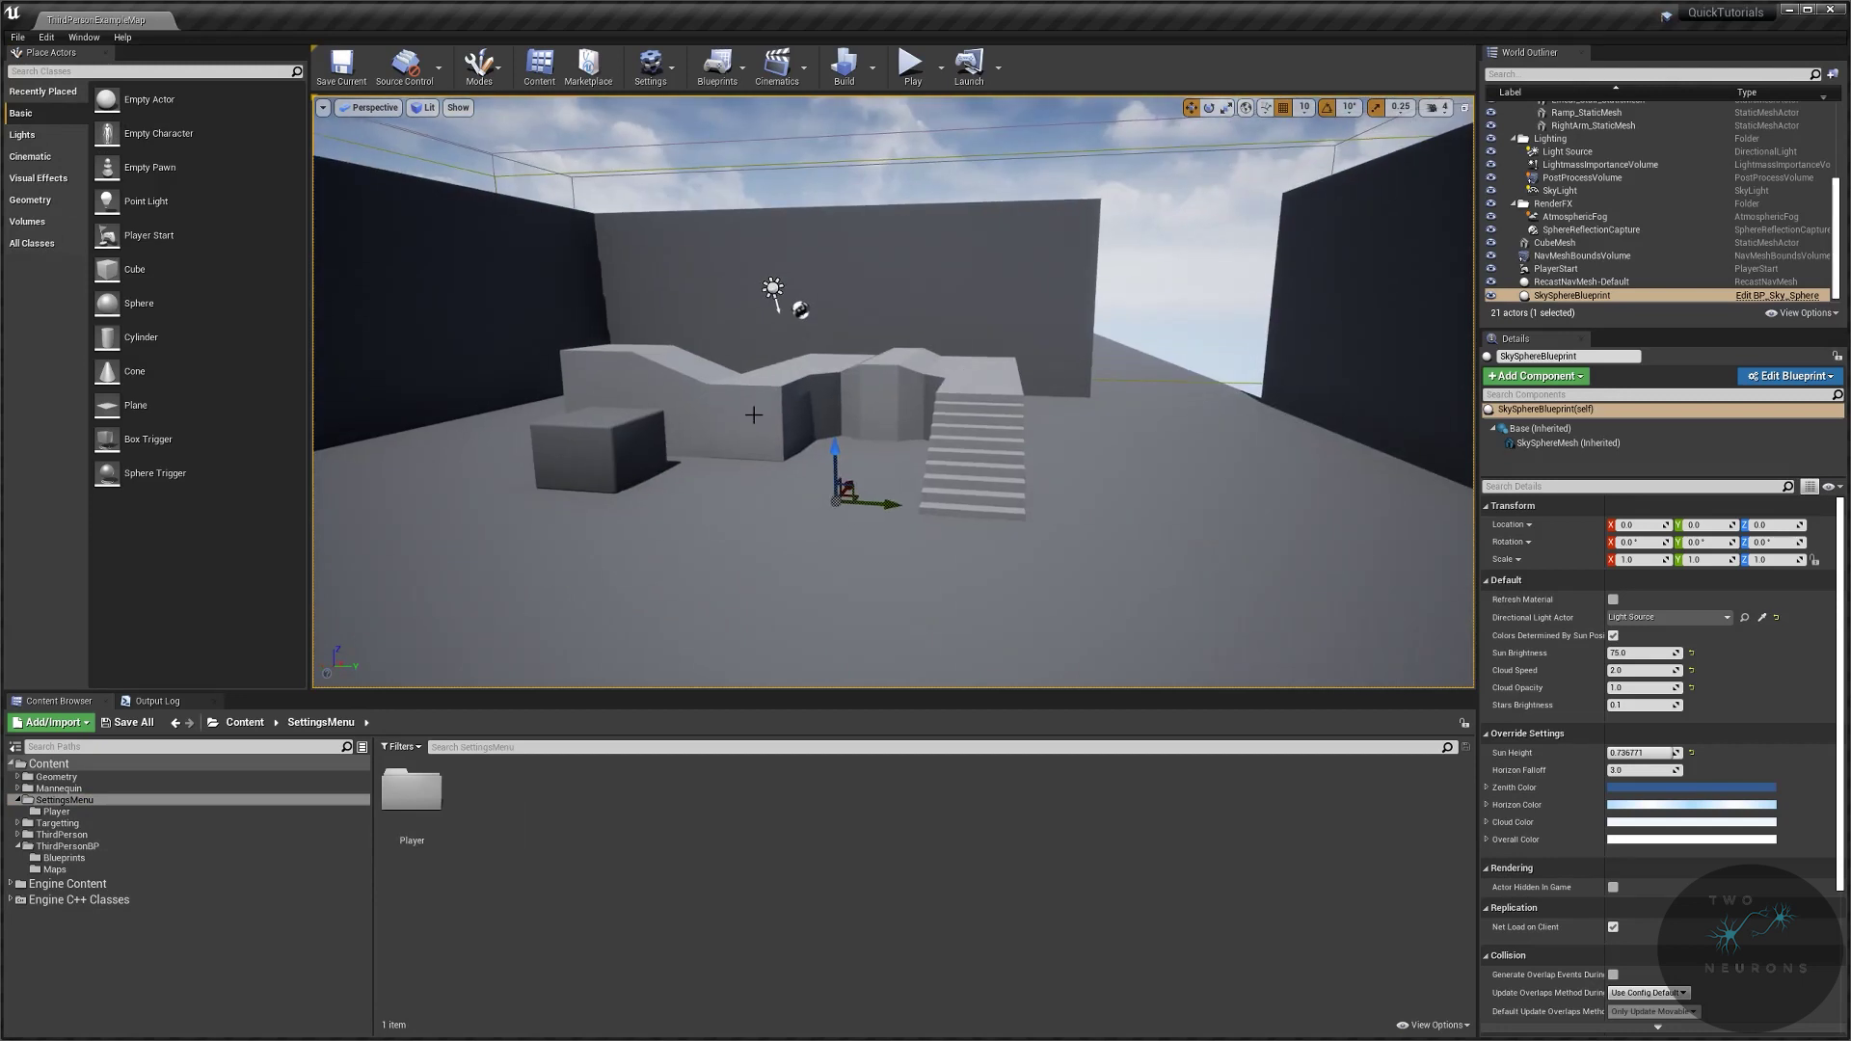
right_drag(591, 441, 591, 441)
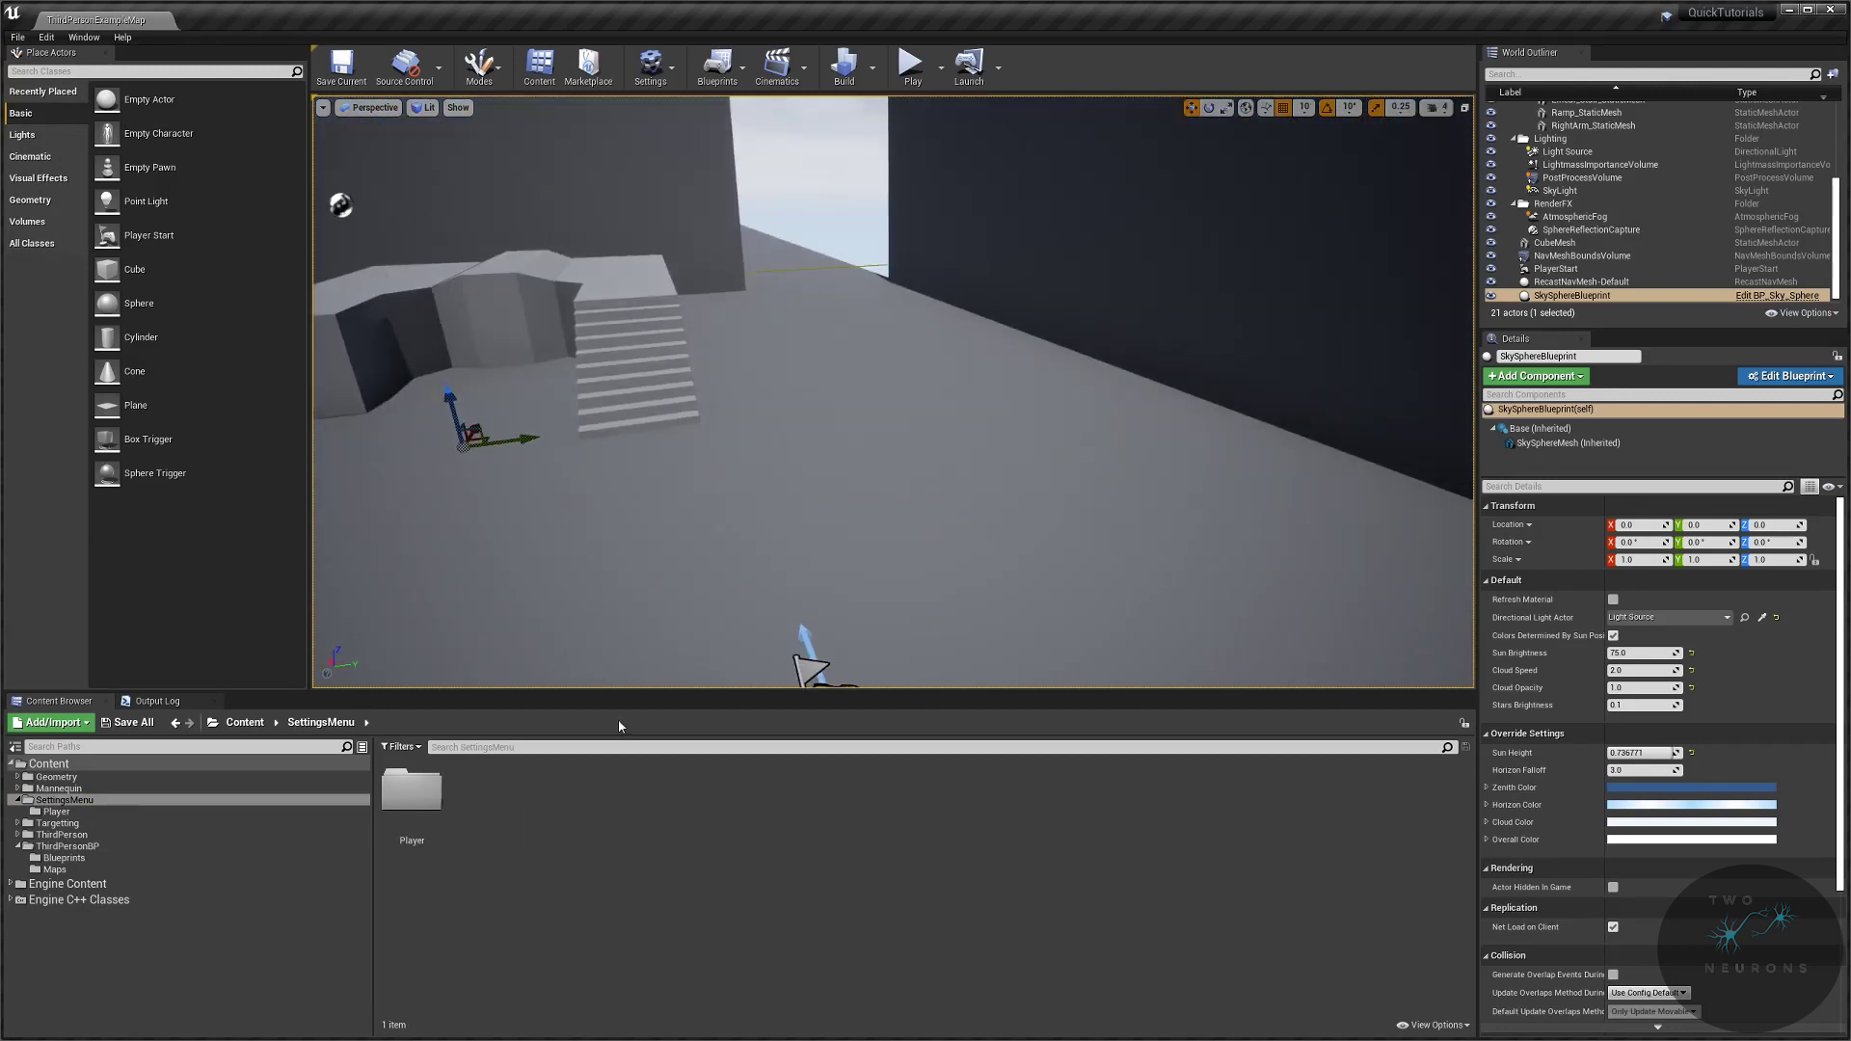
right_click(561, 855)
mouse_move(578, 799)
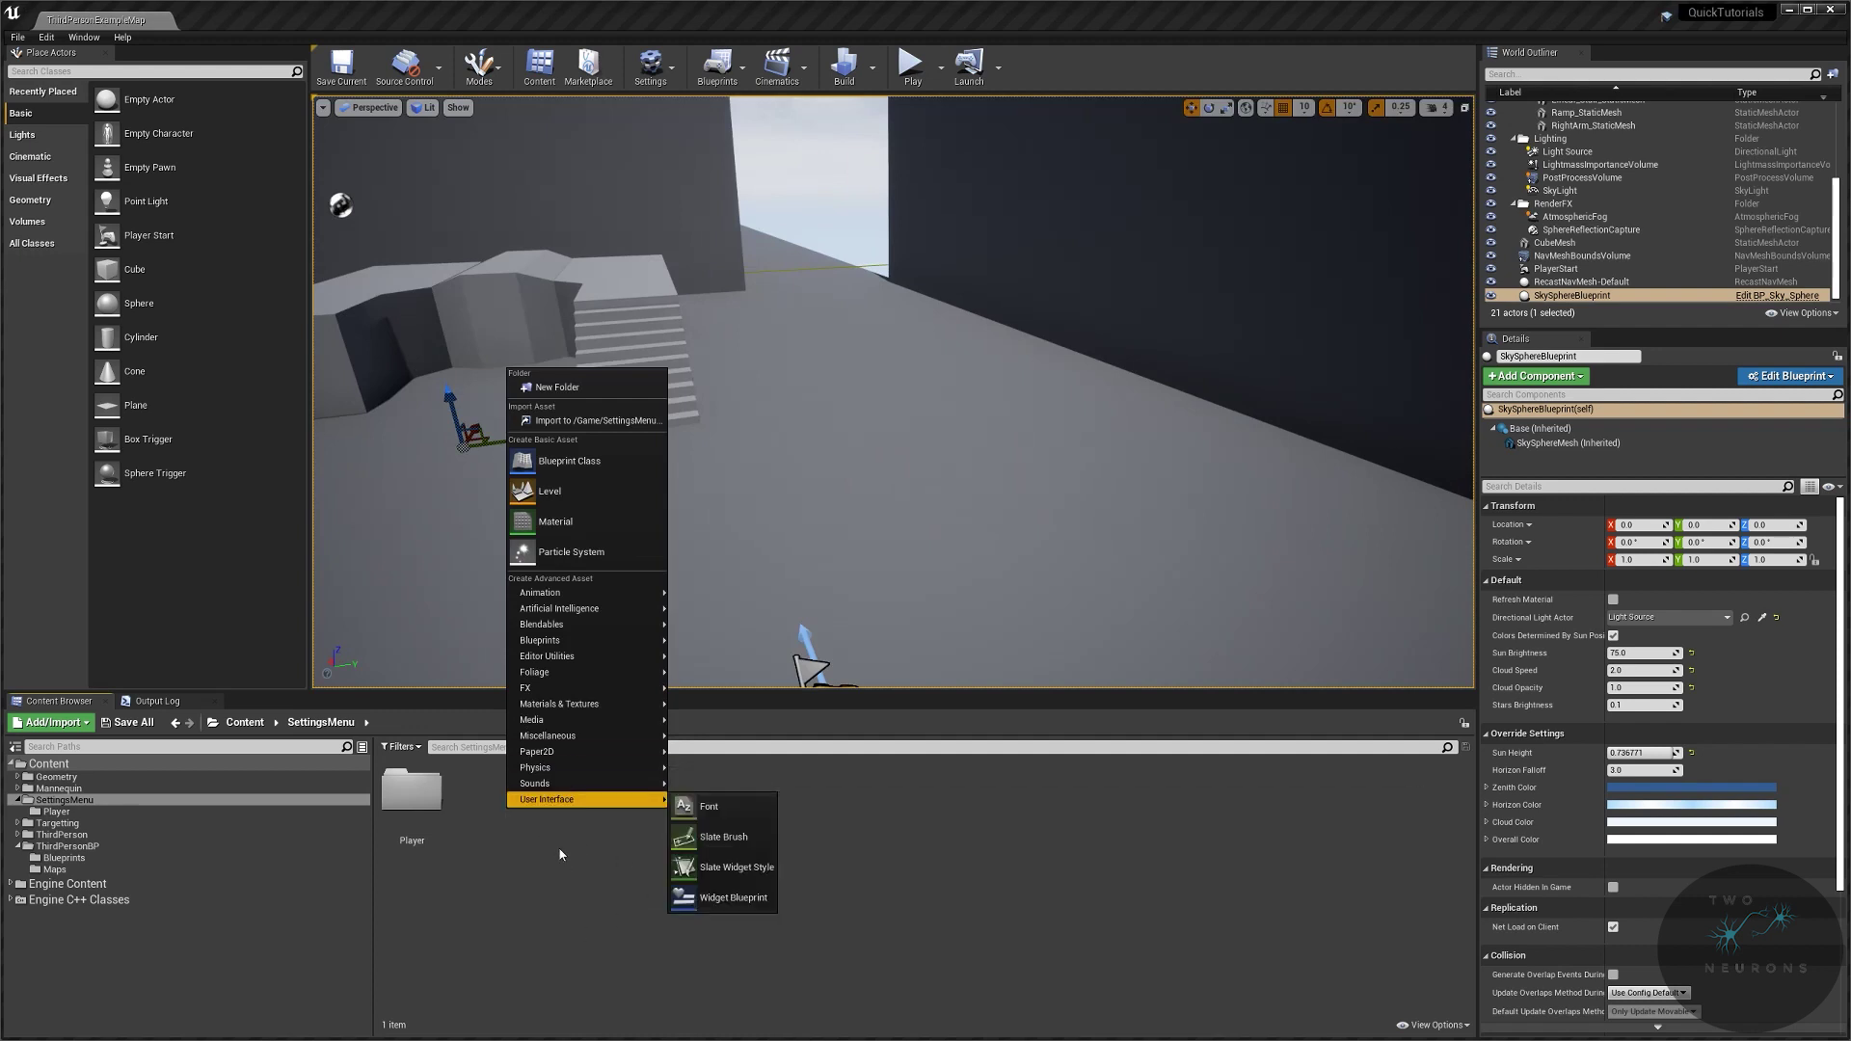
click(597, 386)
text(Widgets)
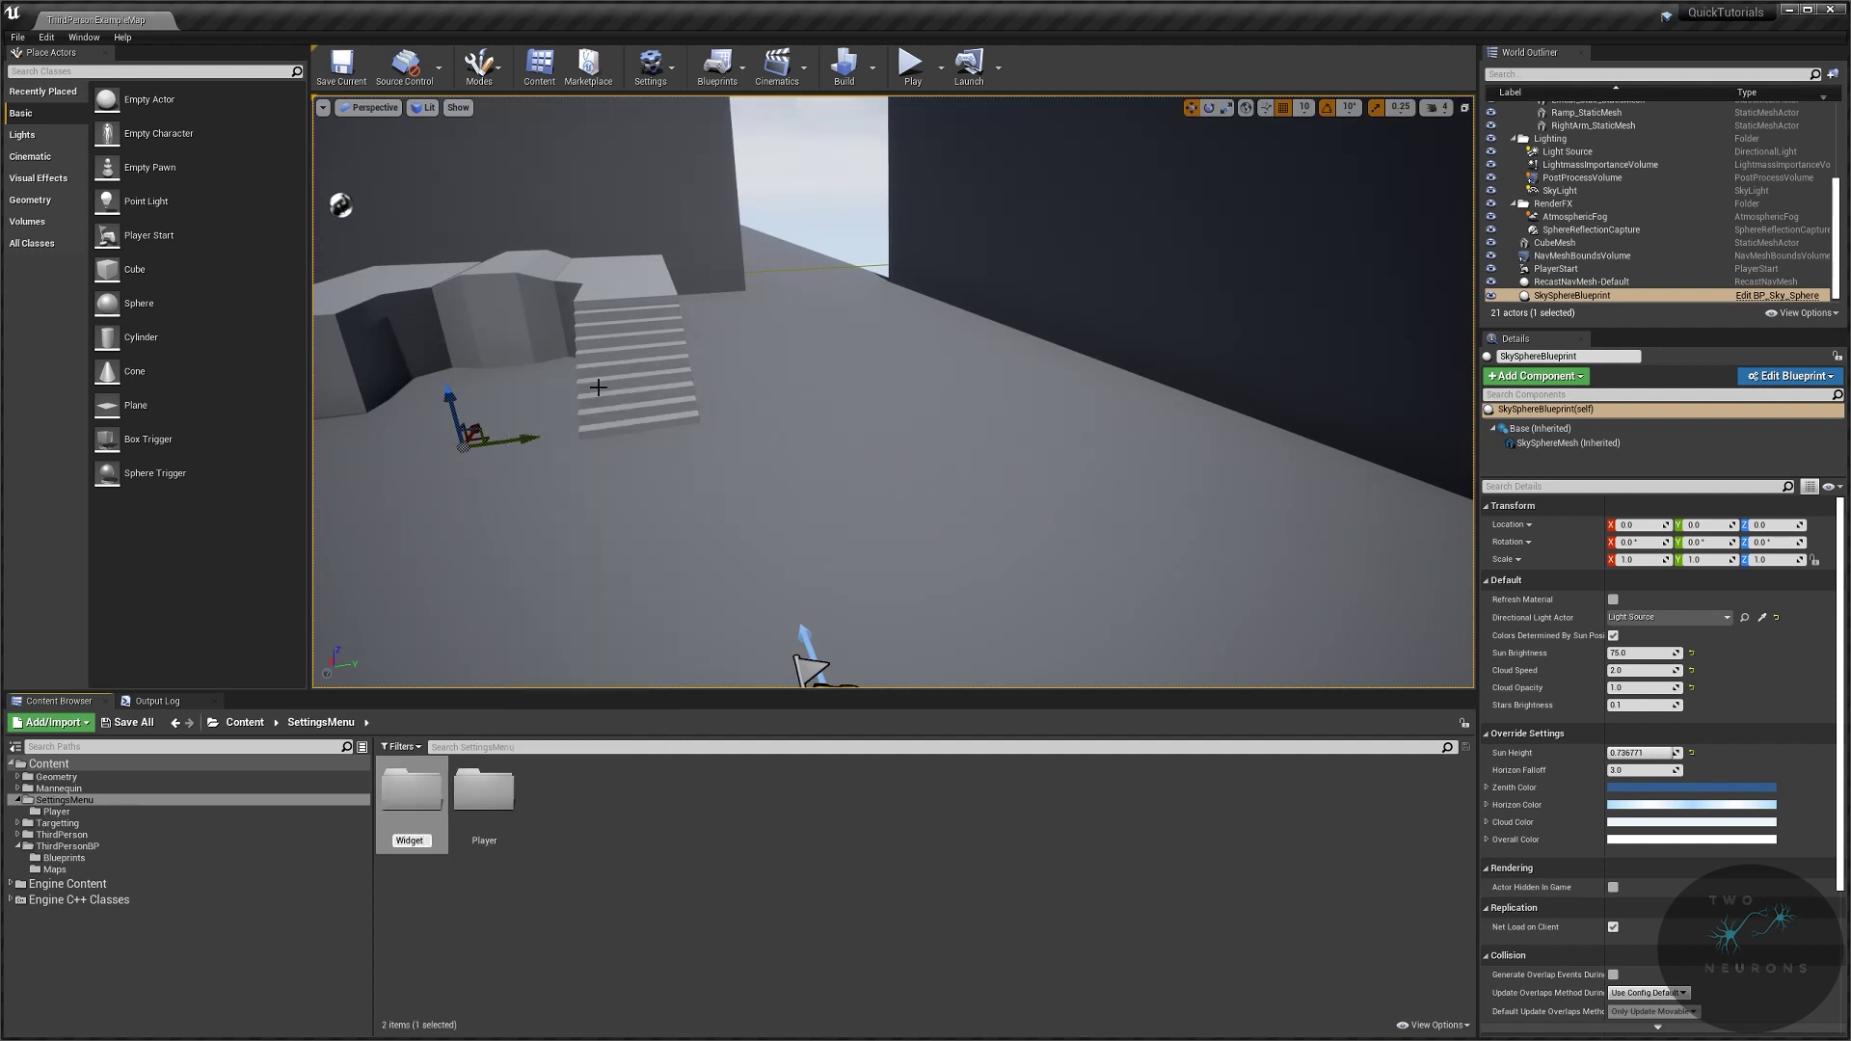
key(Return)
Step: Create a widget blueprint named WBP_SettingSelector in the Widgets folder
double_click(484, 795)
right_click(521, 948)
mouse_move(485, 821)
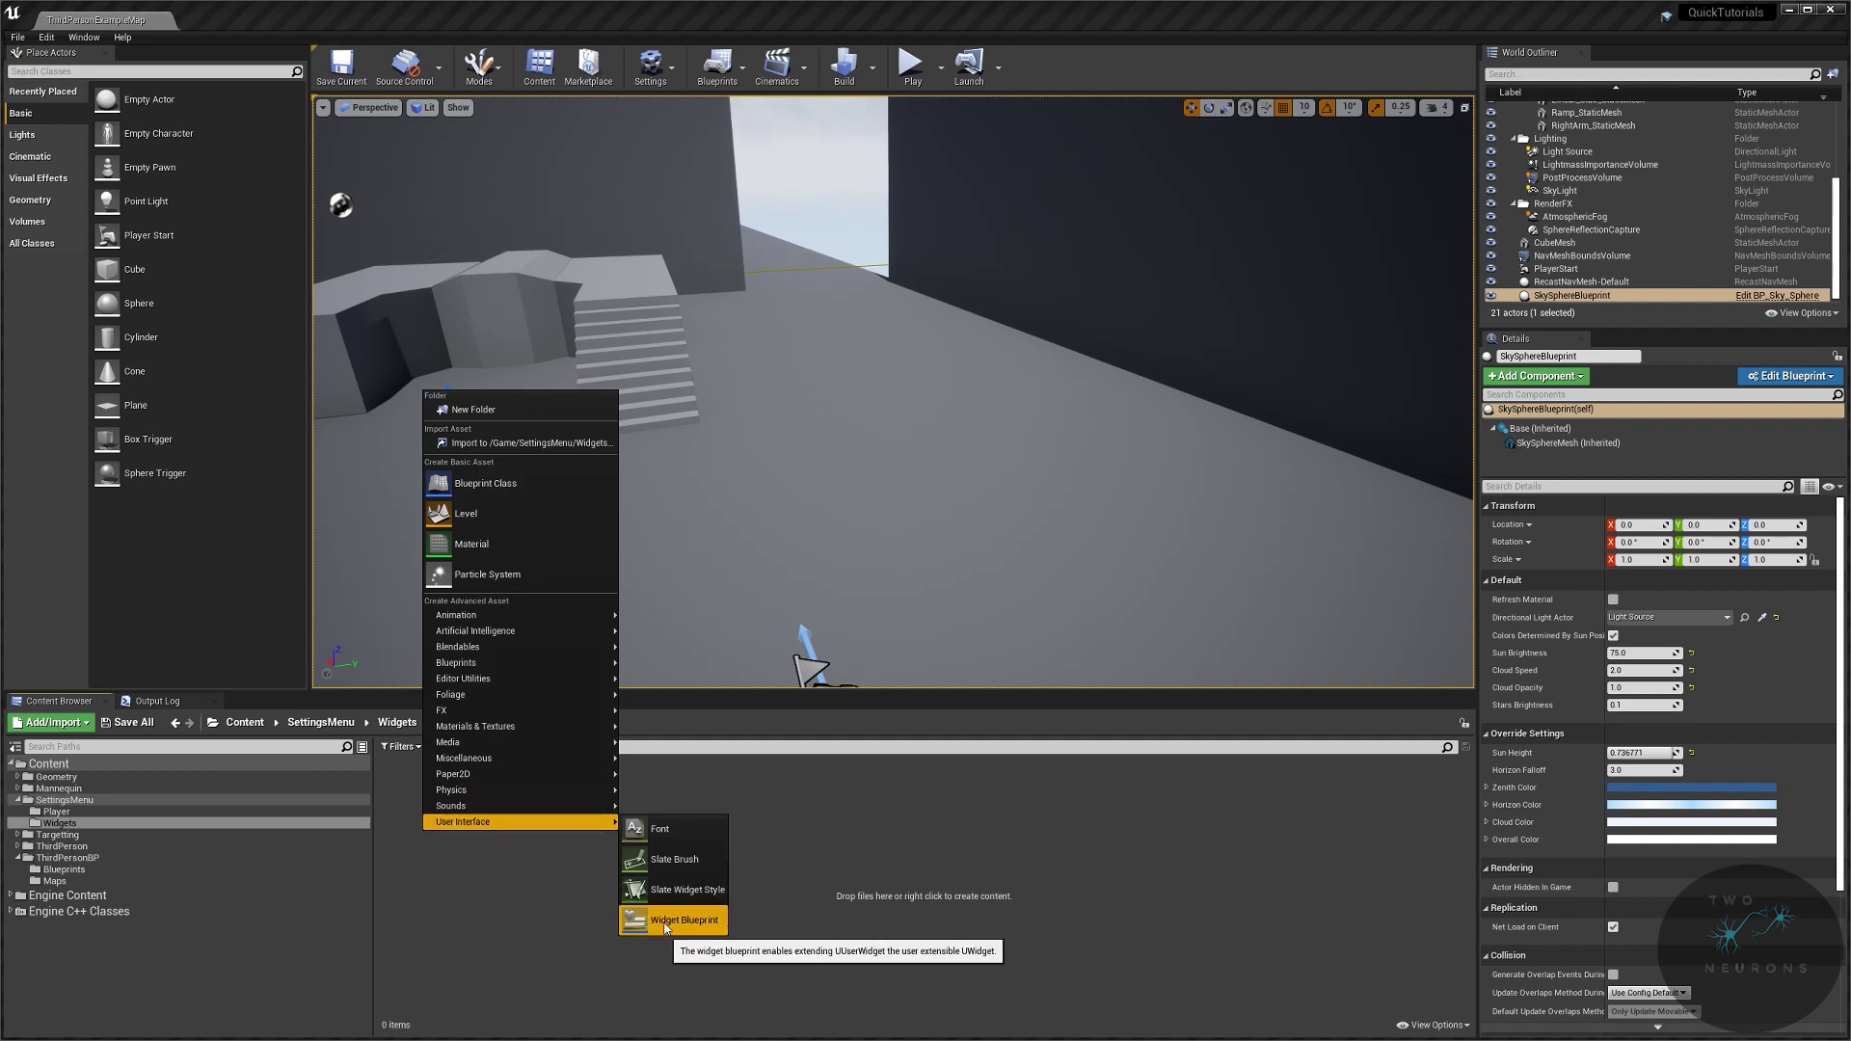
click(665, 921)
text(WBP_)
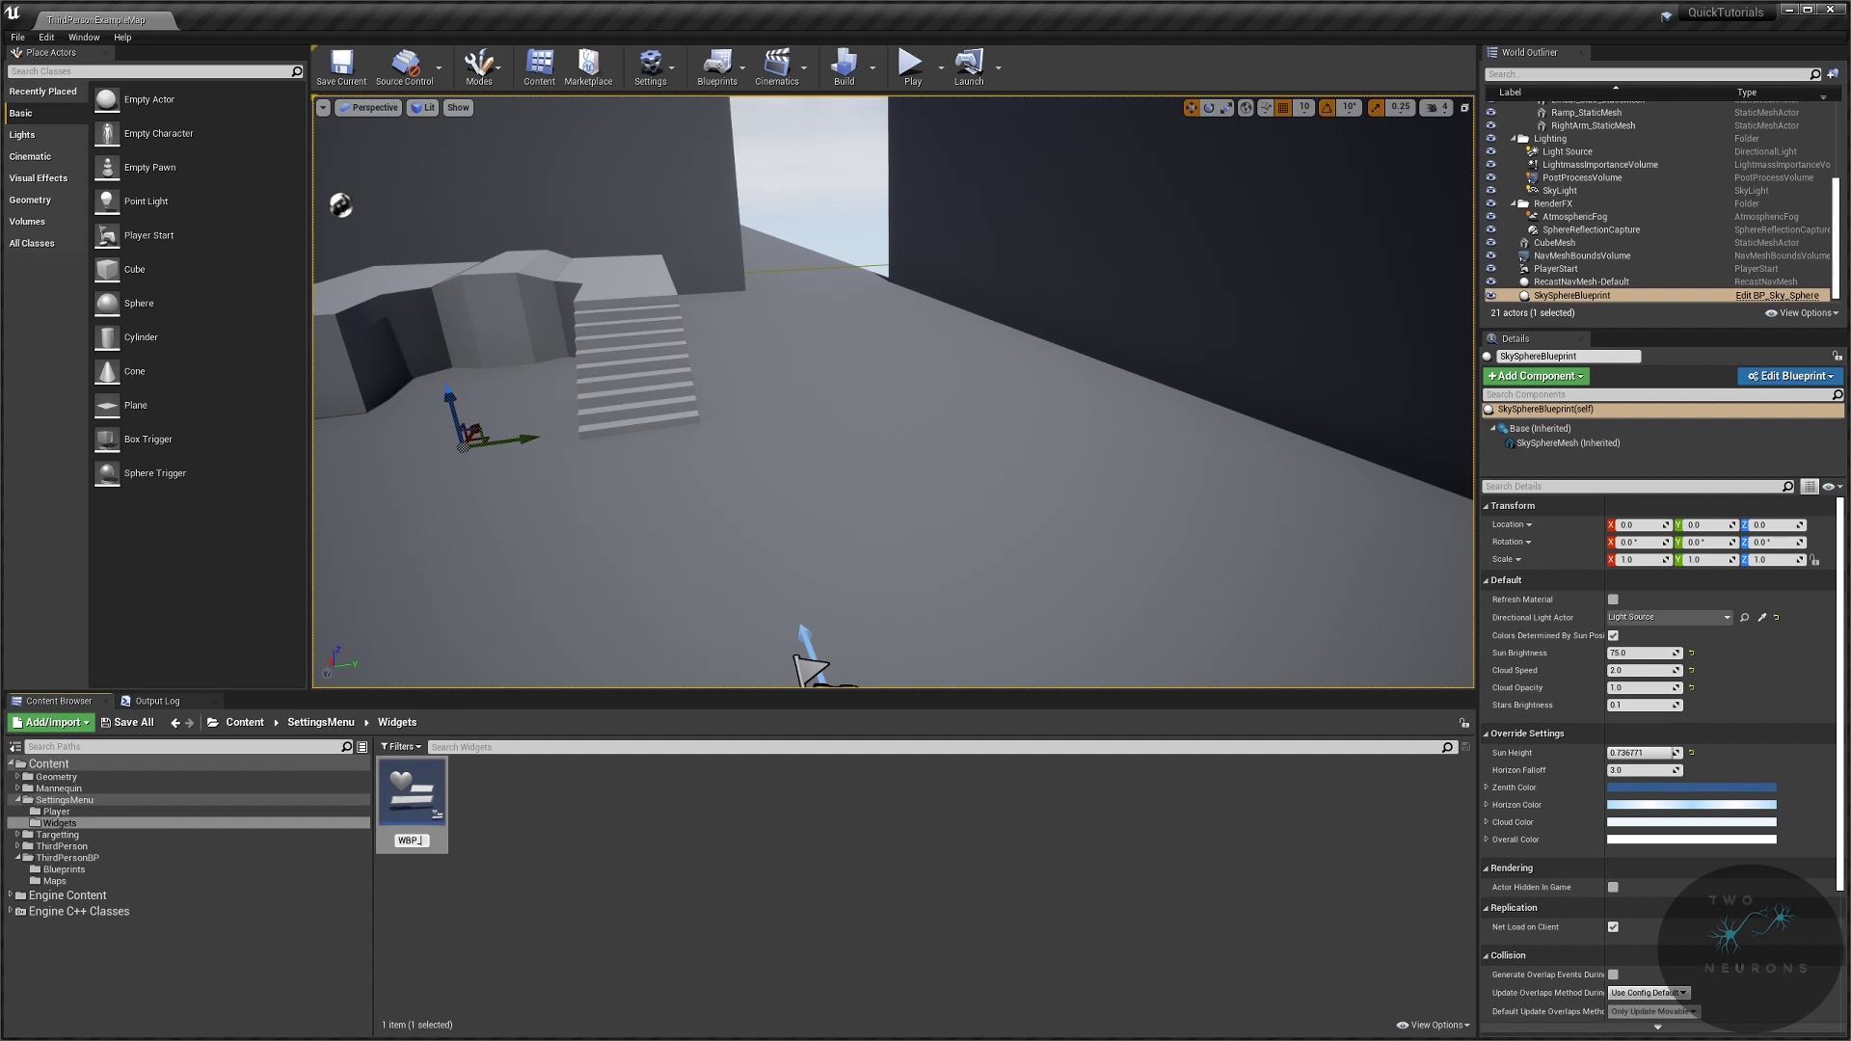
text(SettingSelector)
key(Return)
Step: Open WBP_SettingSelector in its own window and preview it at Desired size
double_click(412, 801)
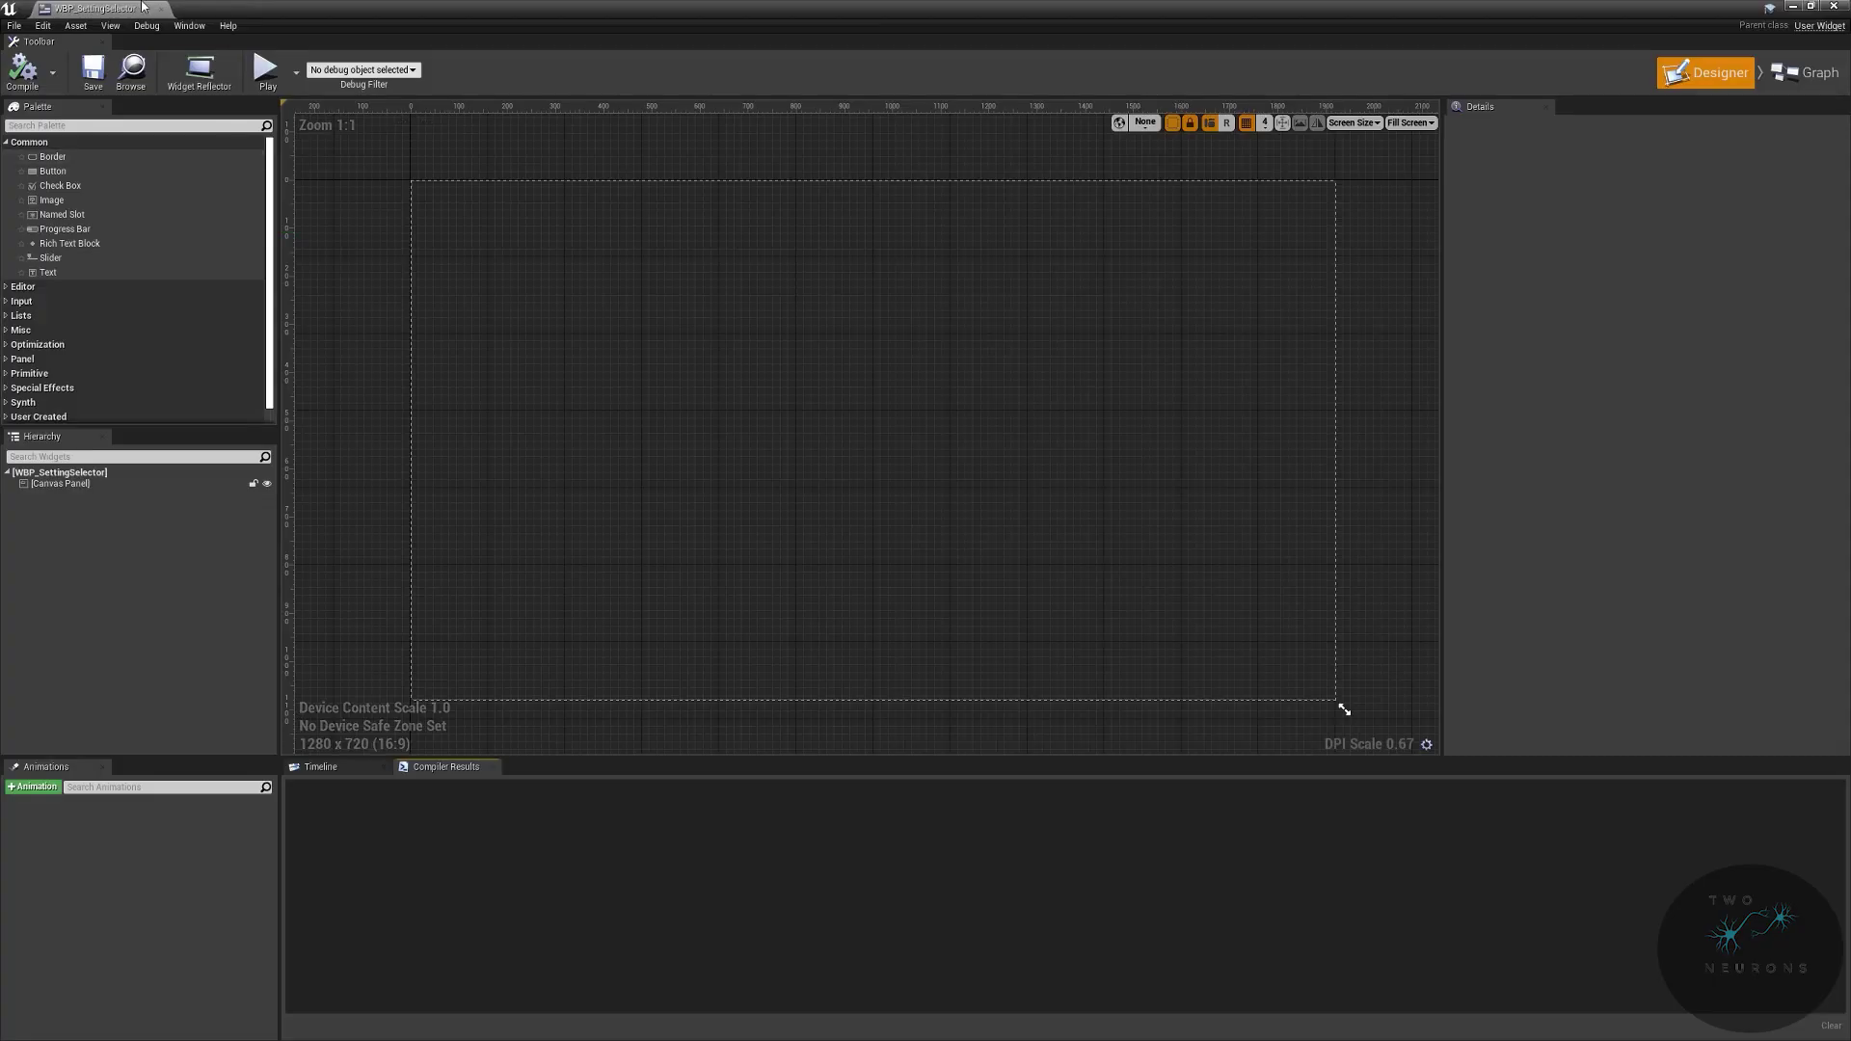
drag(213, 15, 279, 20)
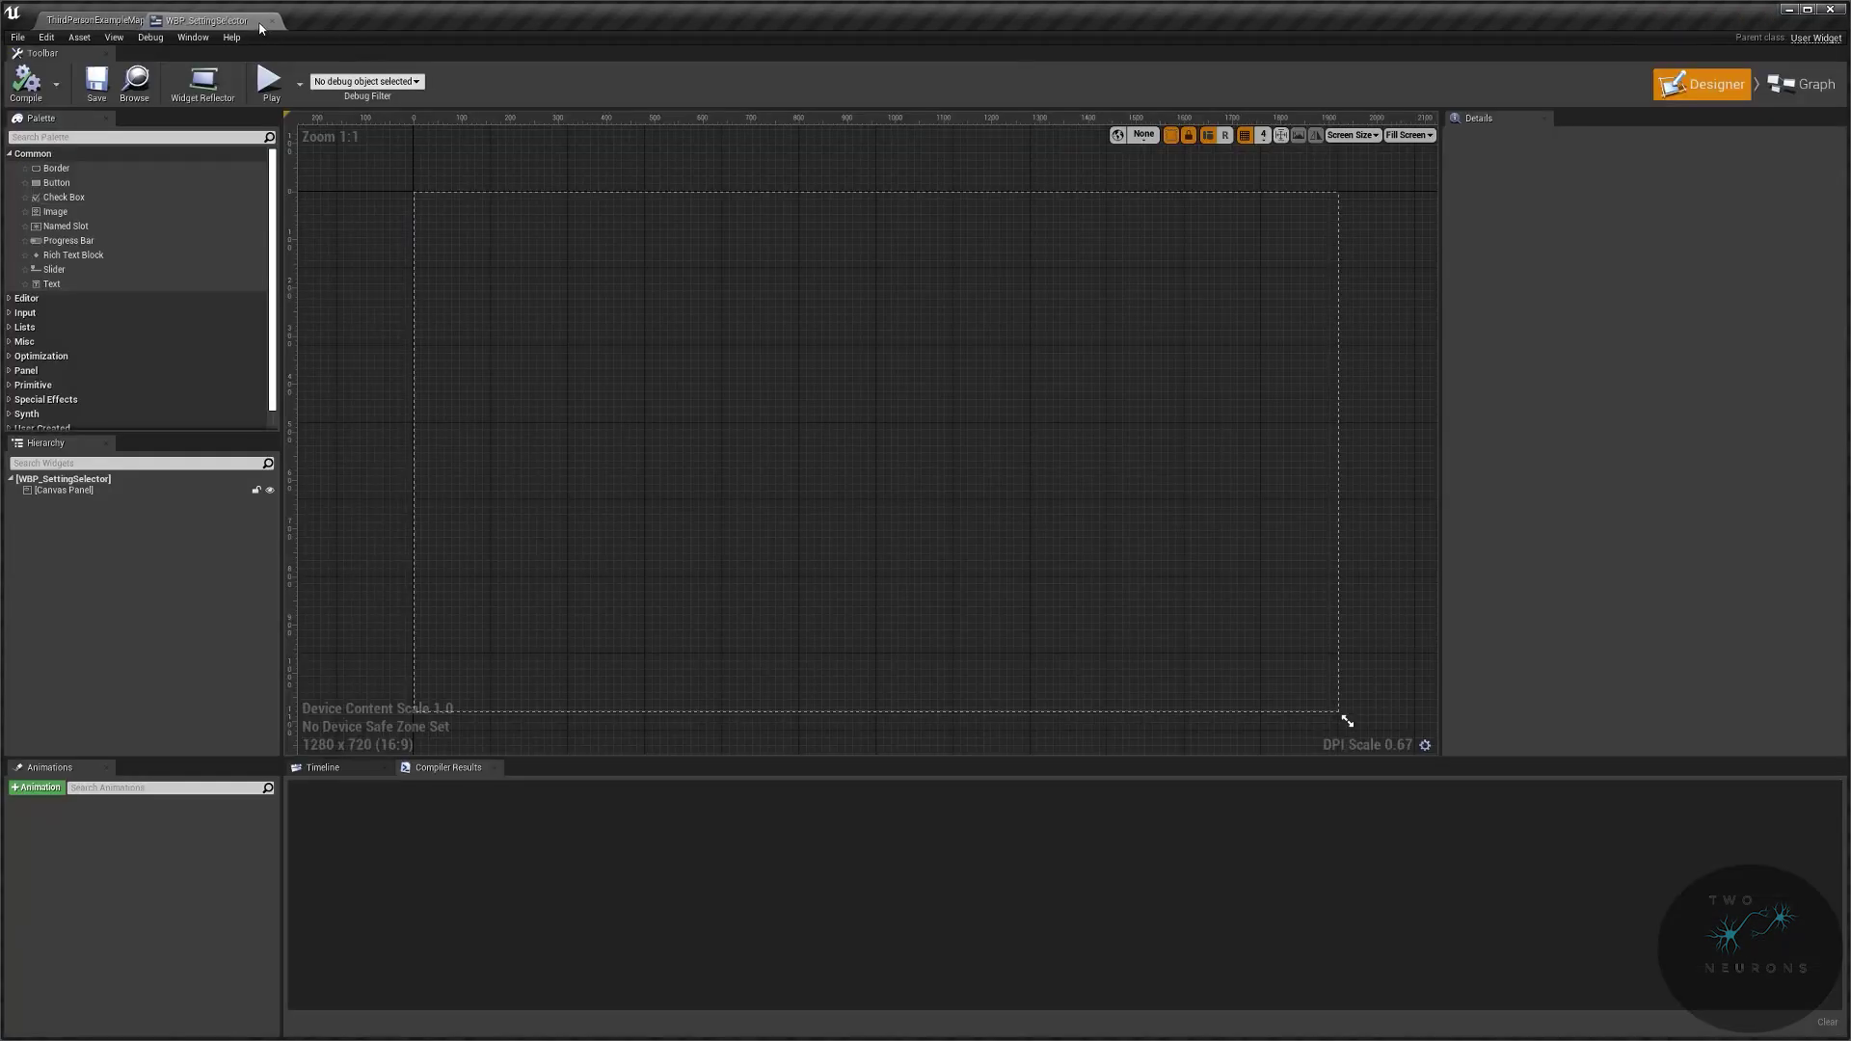
click(1409, 135)
click(1425, 201)
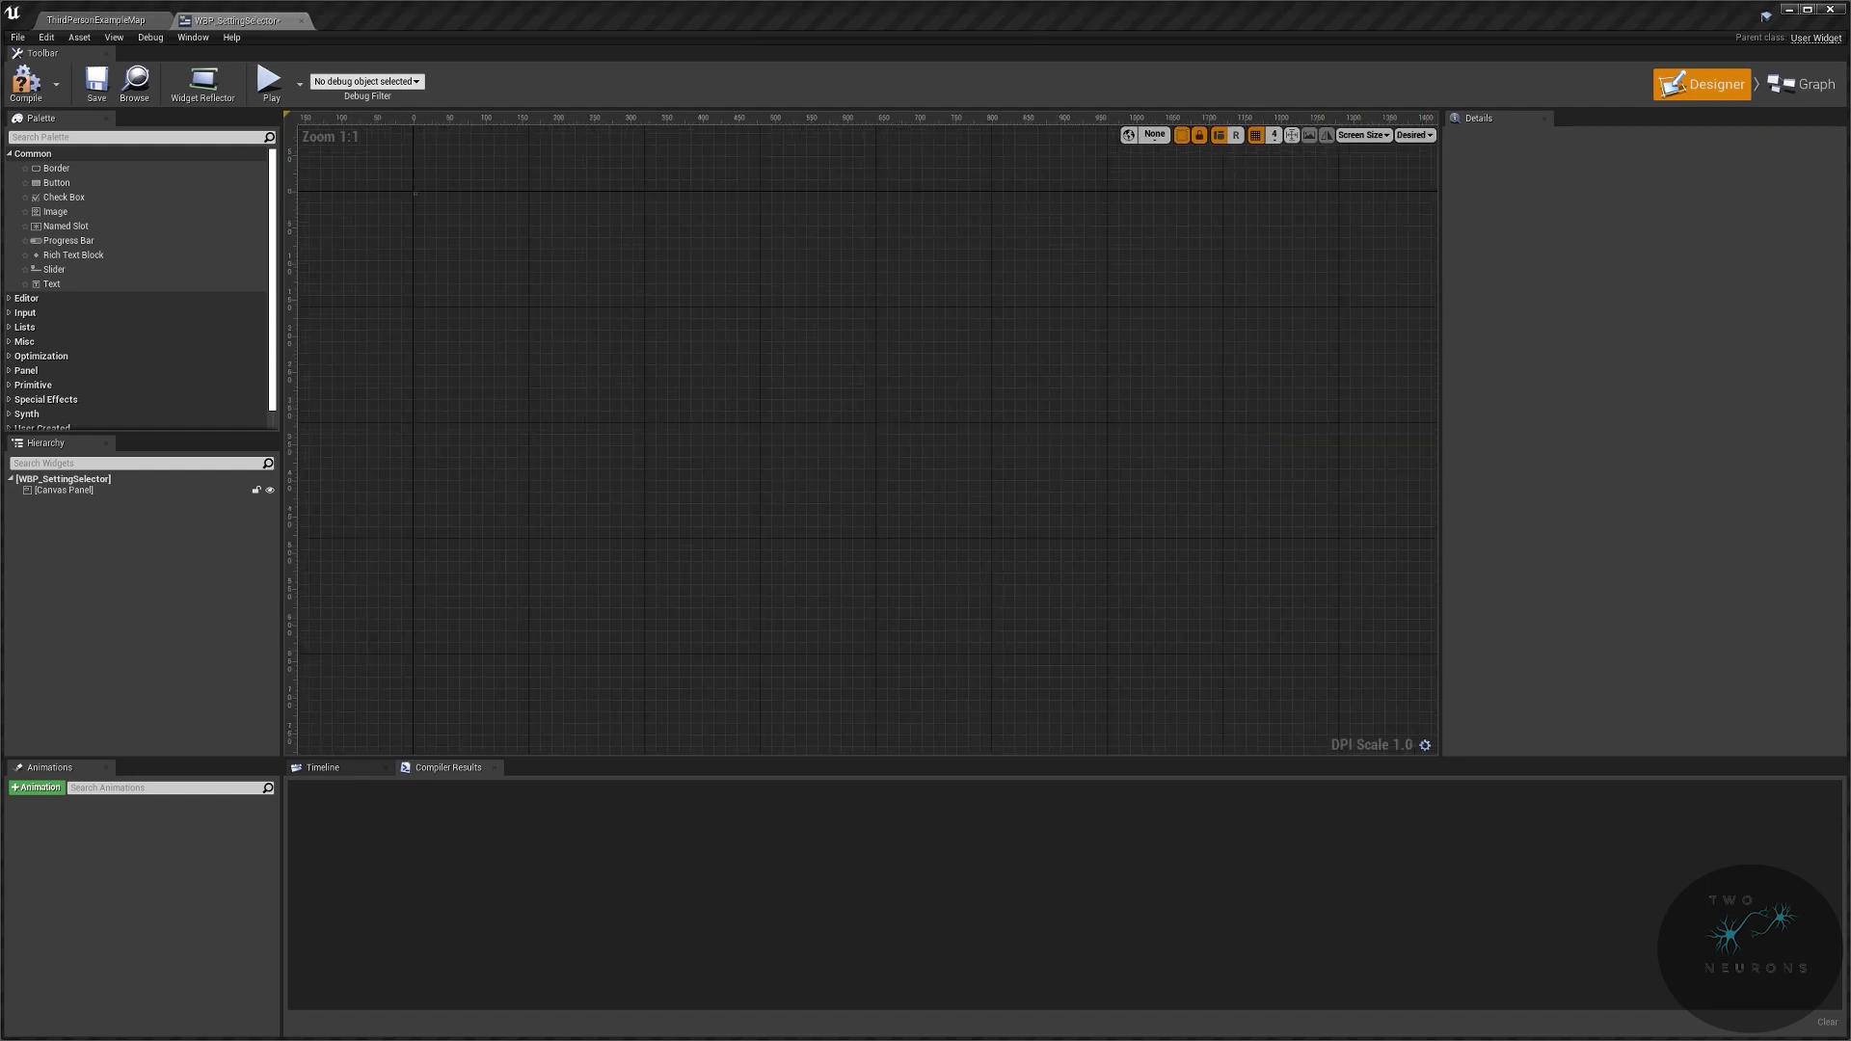
Step: Add a Size Box from the Palette's Panel category under the Canvas Panel
scroll(100, 359, down, 1)
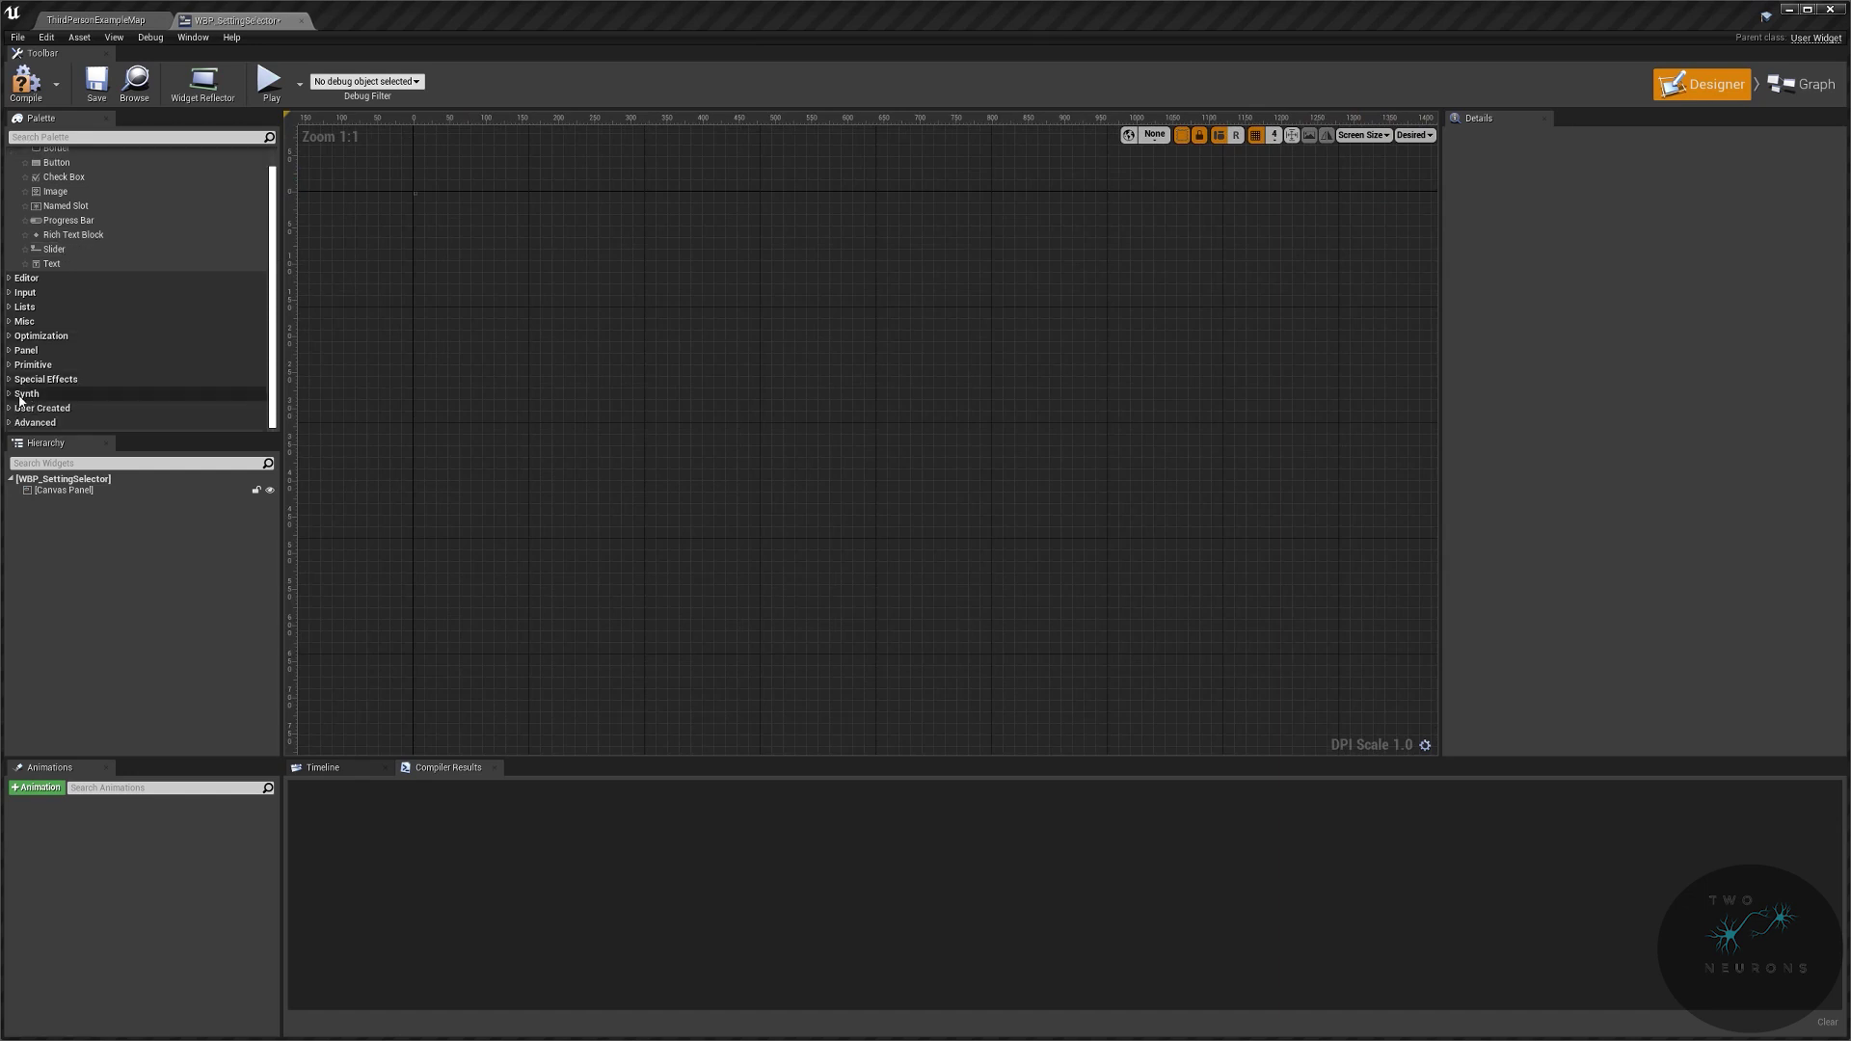
click(10, 366)
click(9, 351)
scroll(96, 336, down, 3)
drag(96, 335, 85, 497)
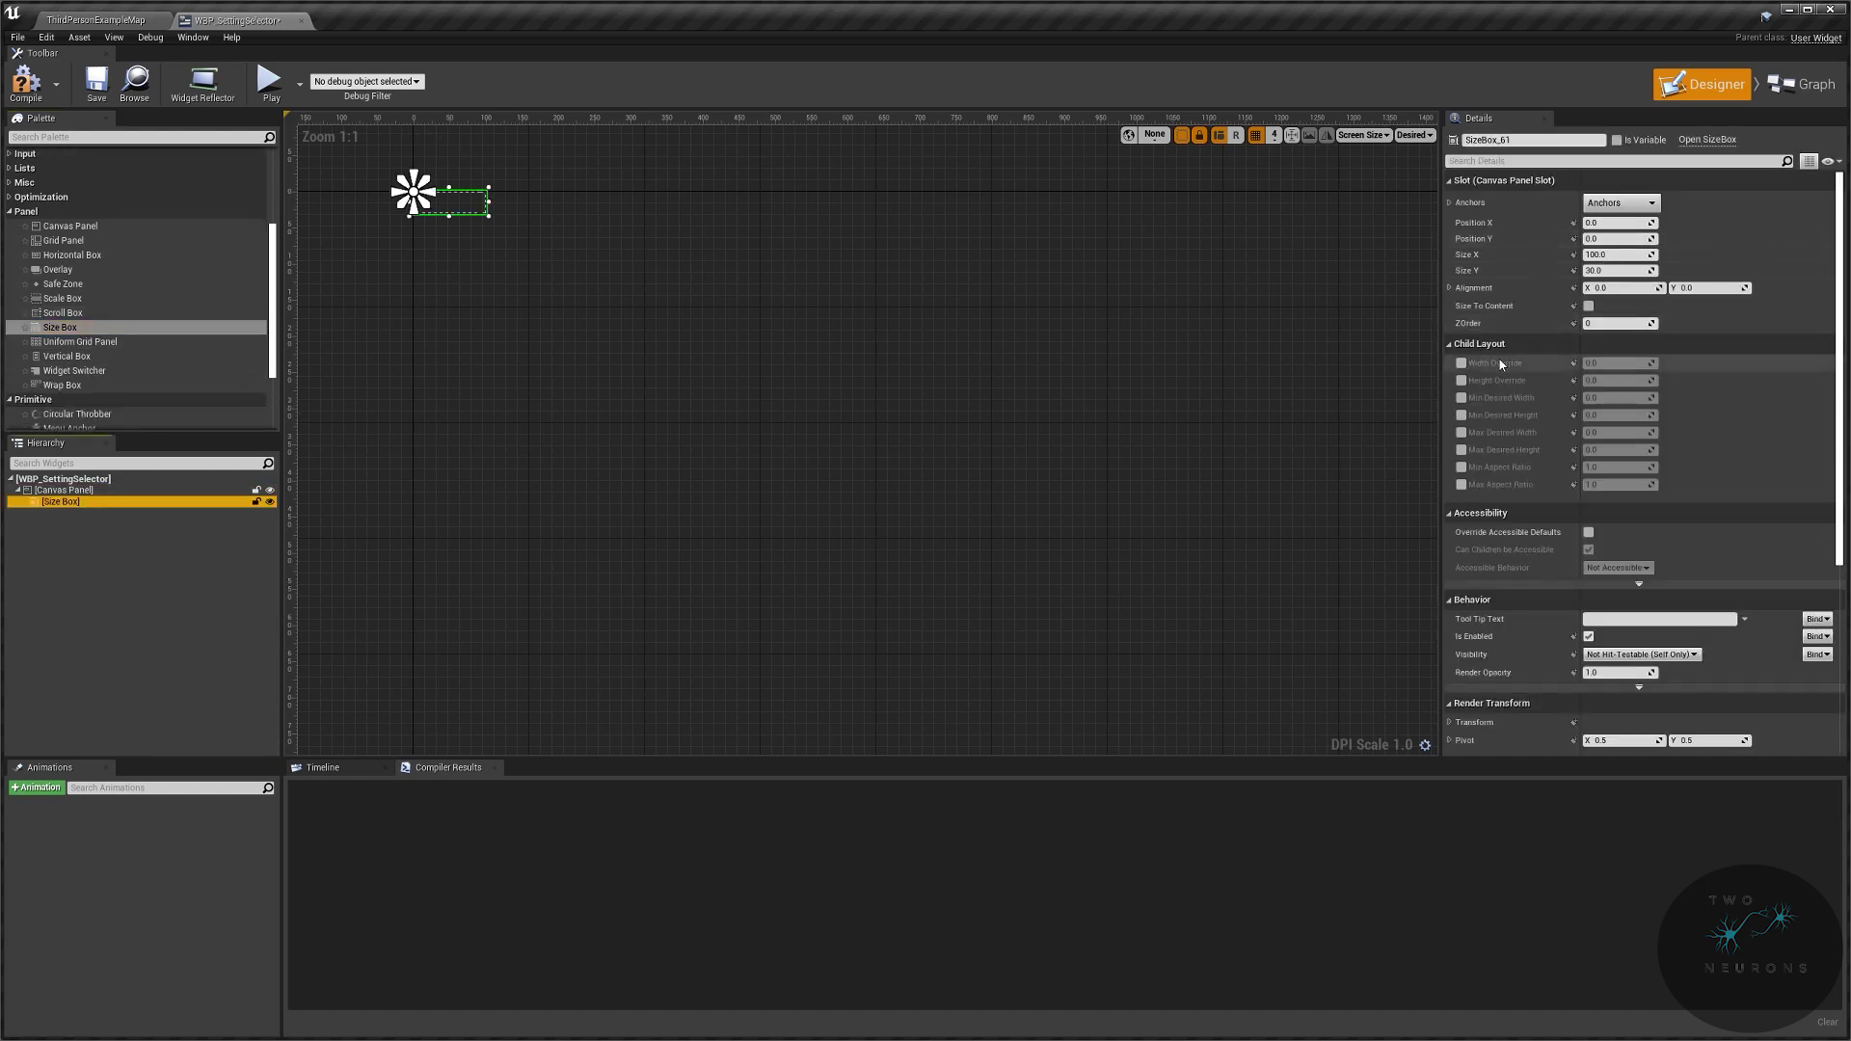
Step: Give the Size Box a width override of 225 and a height override of 100
click(1460, 363)
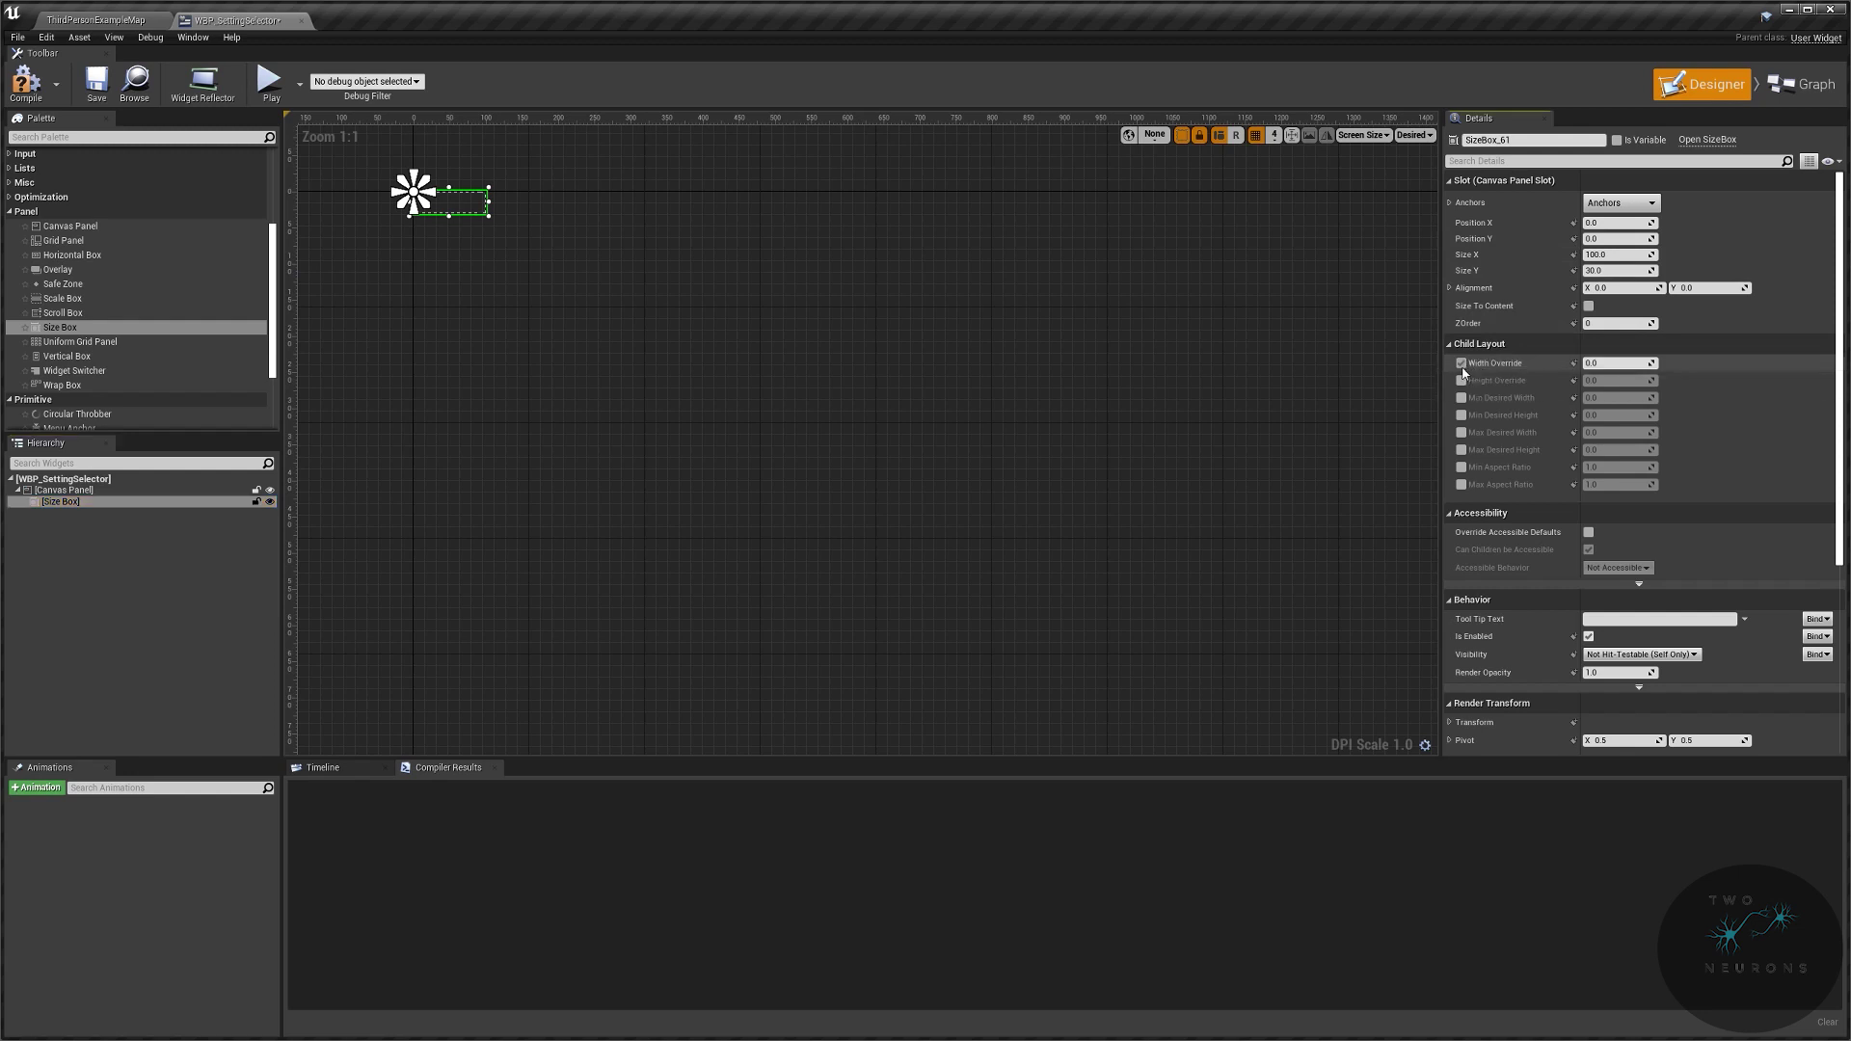
click(1461, 381)
click(1614, 362)
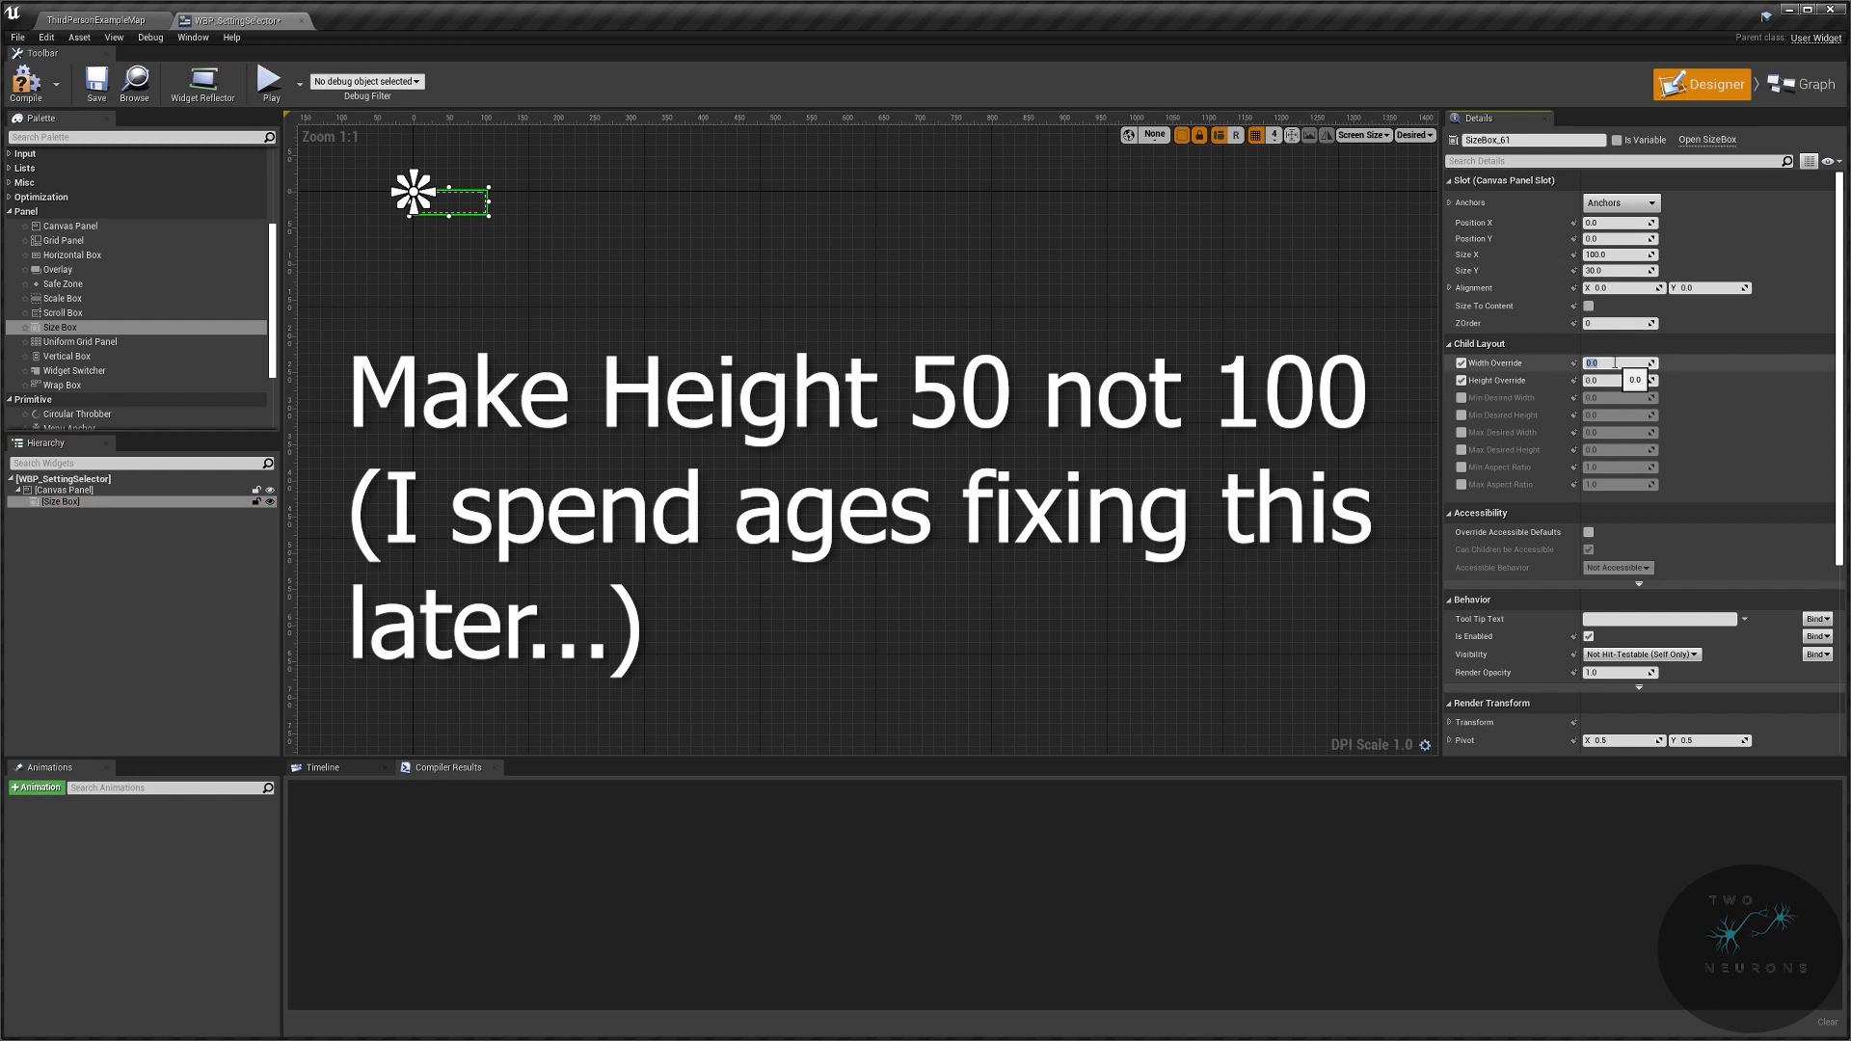
text(225)
key(Return)
click(1619, 381)
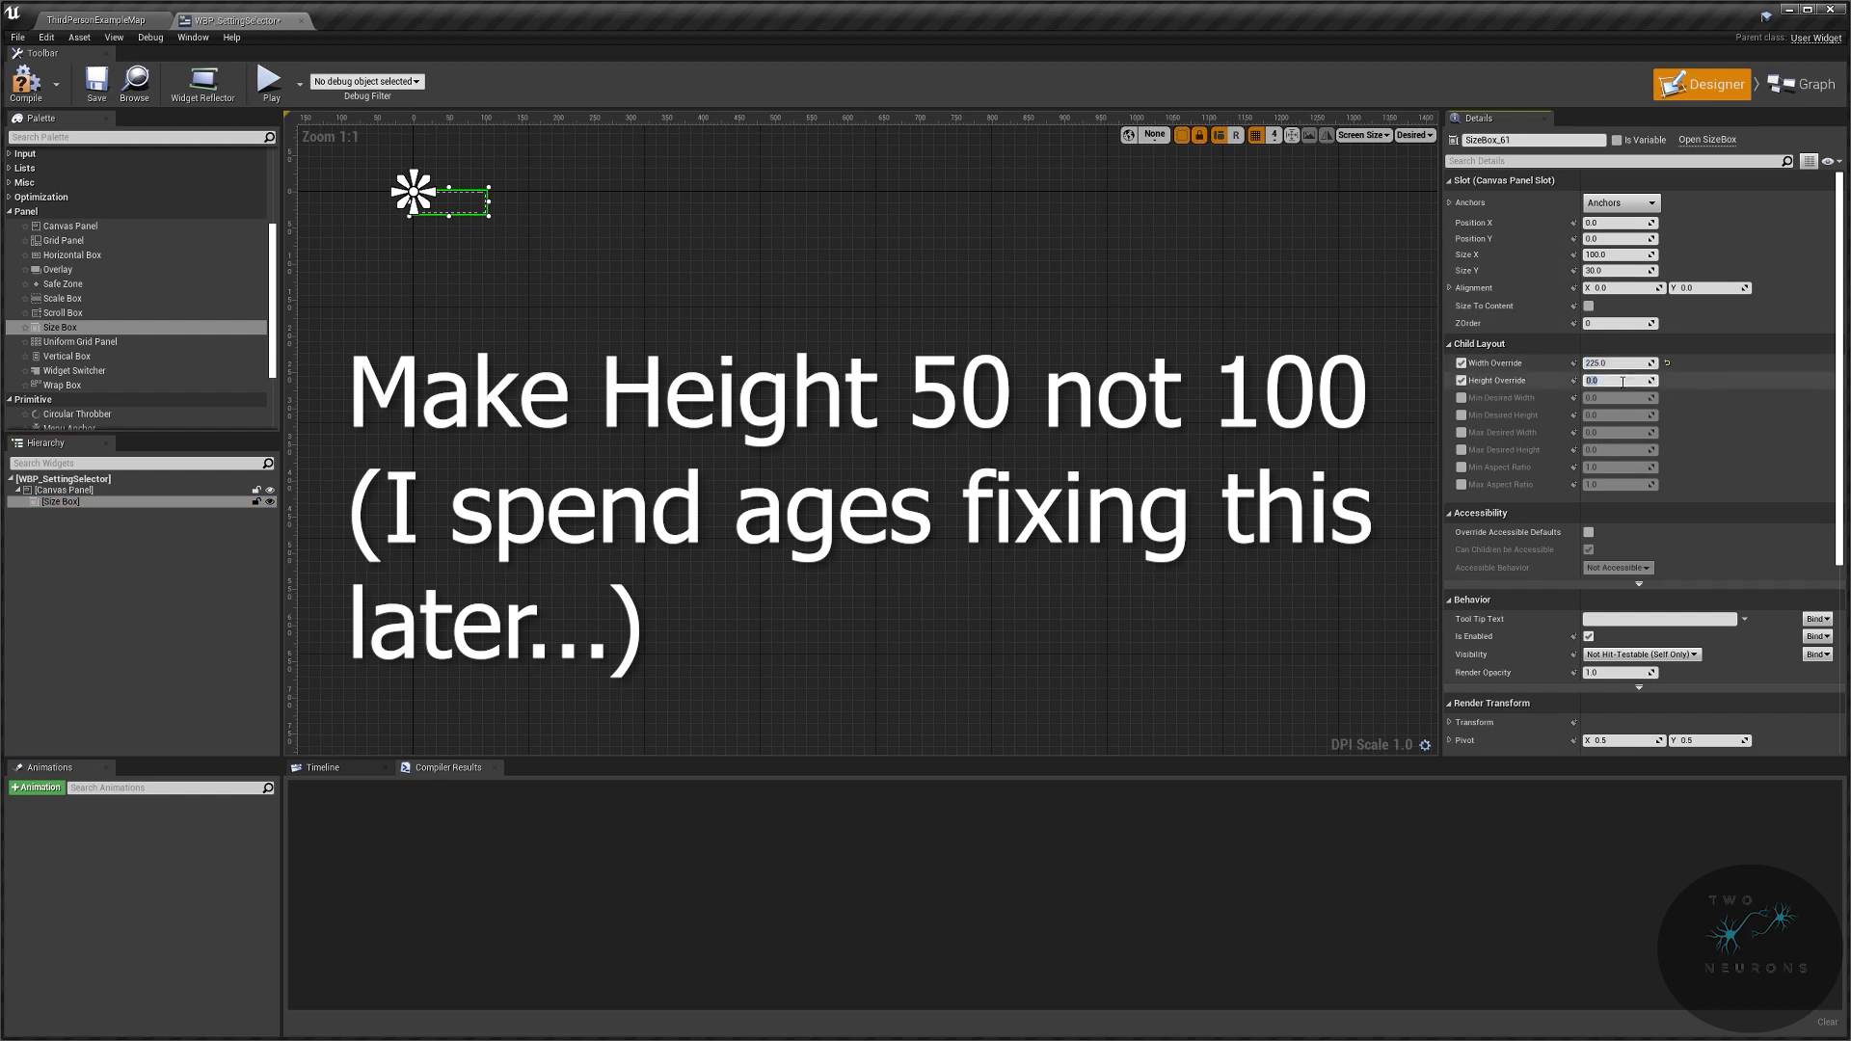
text(100)
key(Return)
key(Home)
scroll(144, 261, up, 5)
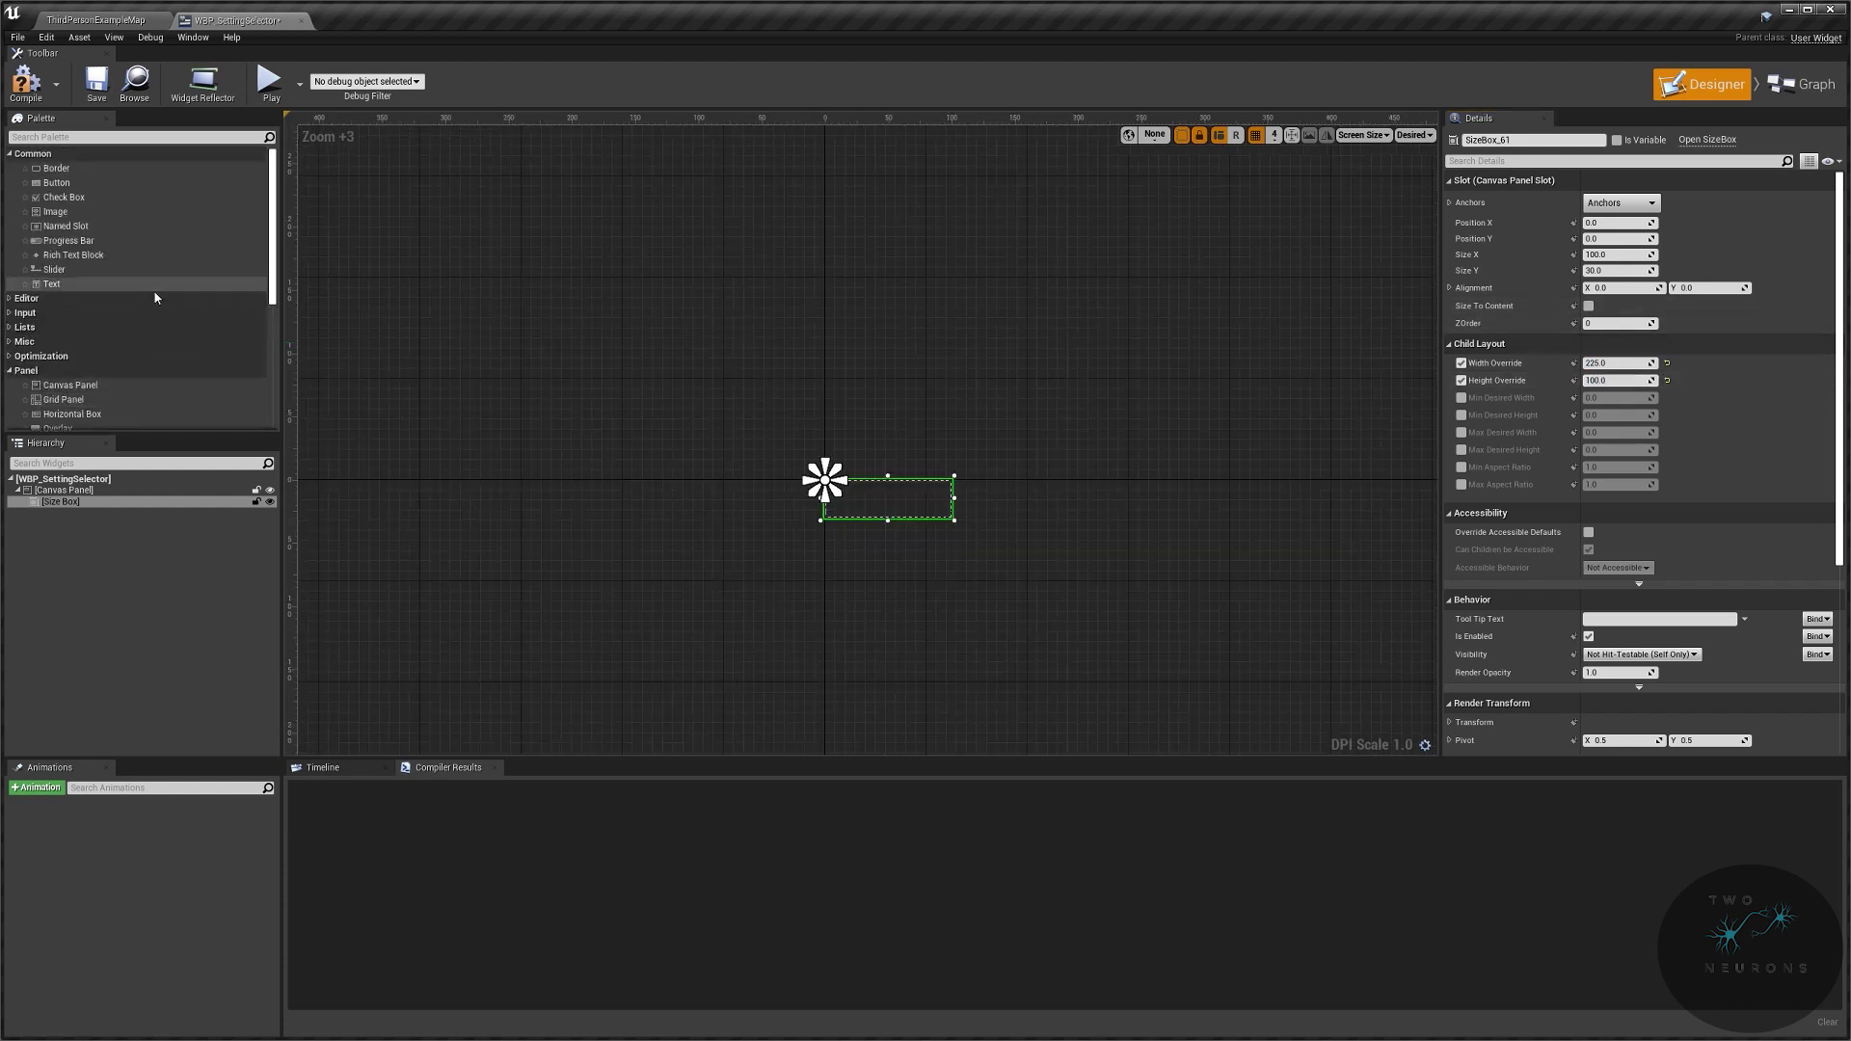
Step: Add a Horizontal Box inside the Size Box and name it MainAnchor
click(106, 183)
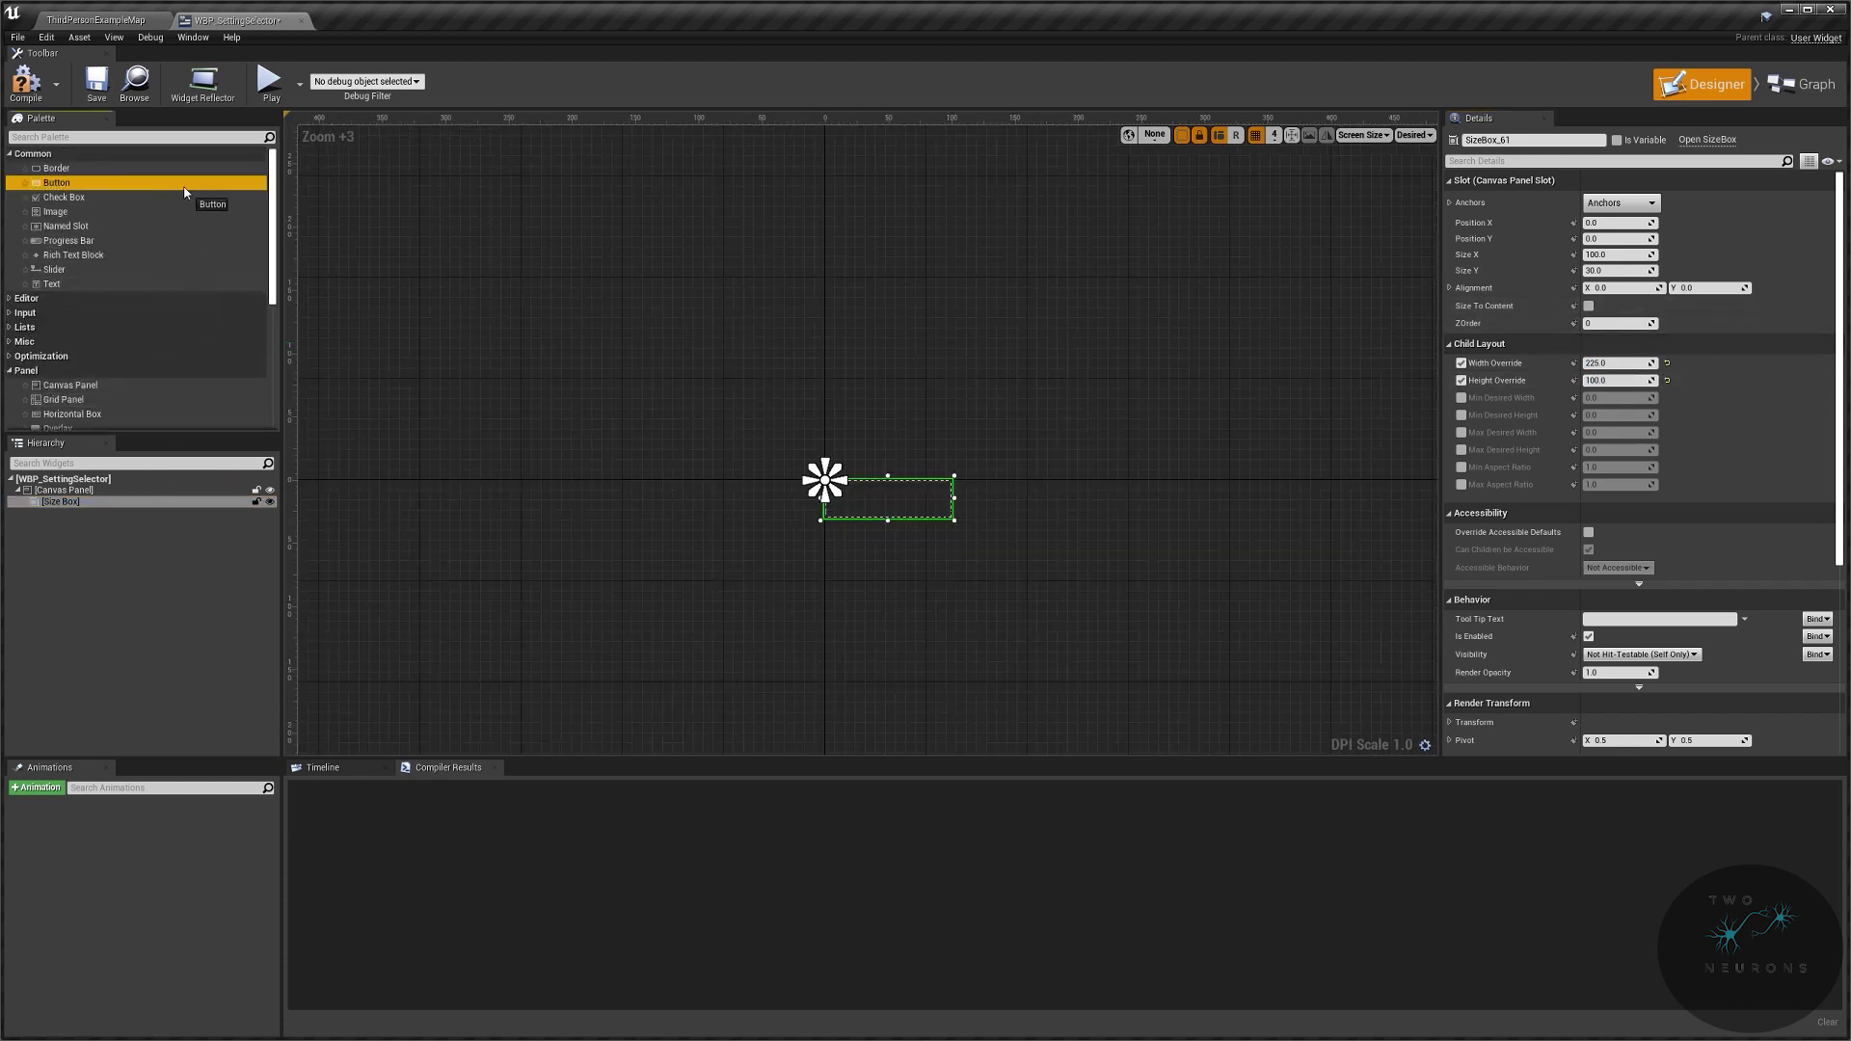
scroll(149, 308, down, 3)
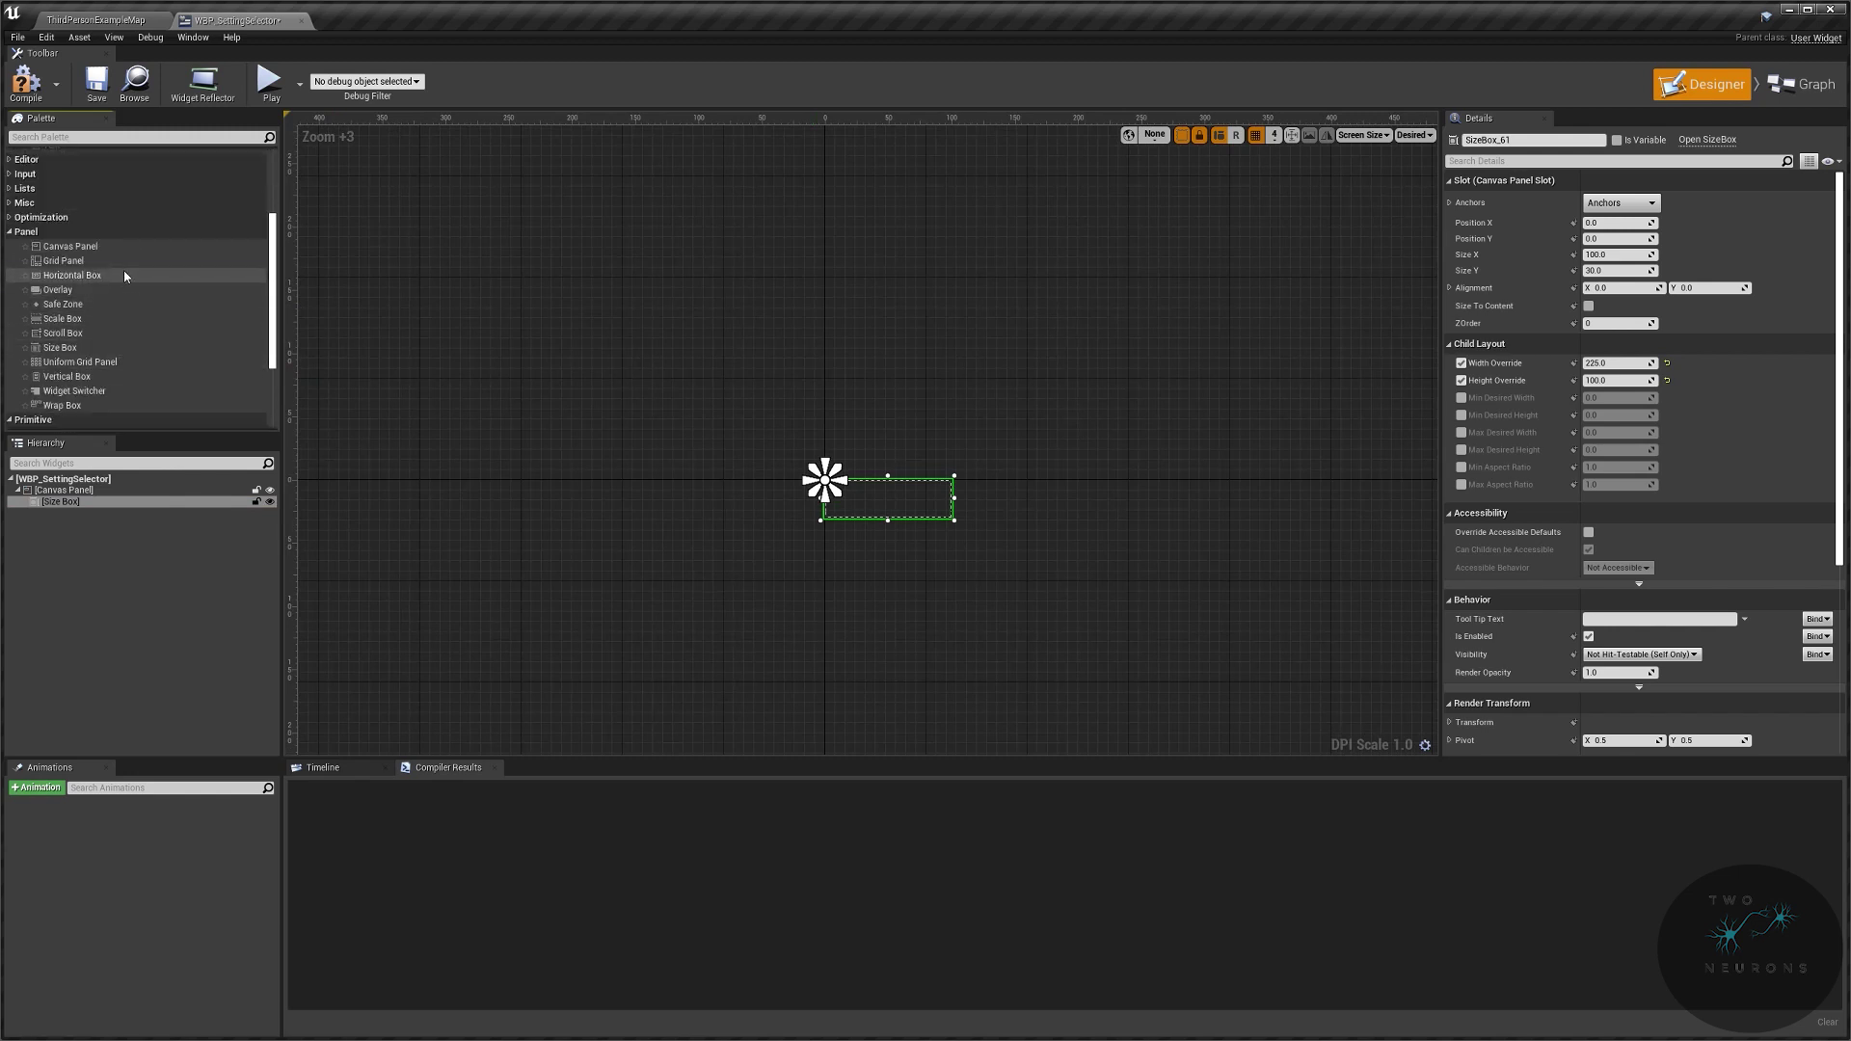
drag(124, 274, 79, 518)
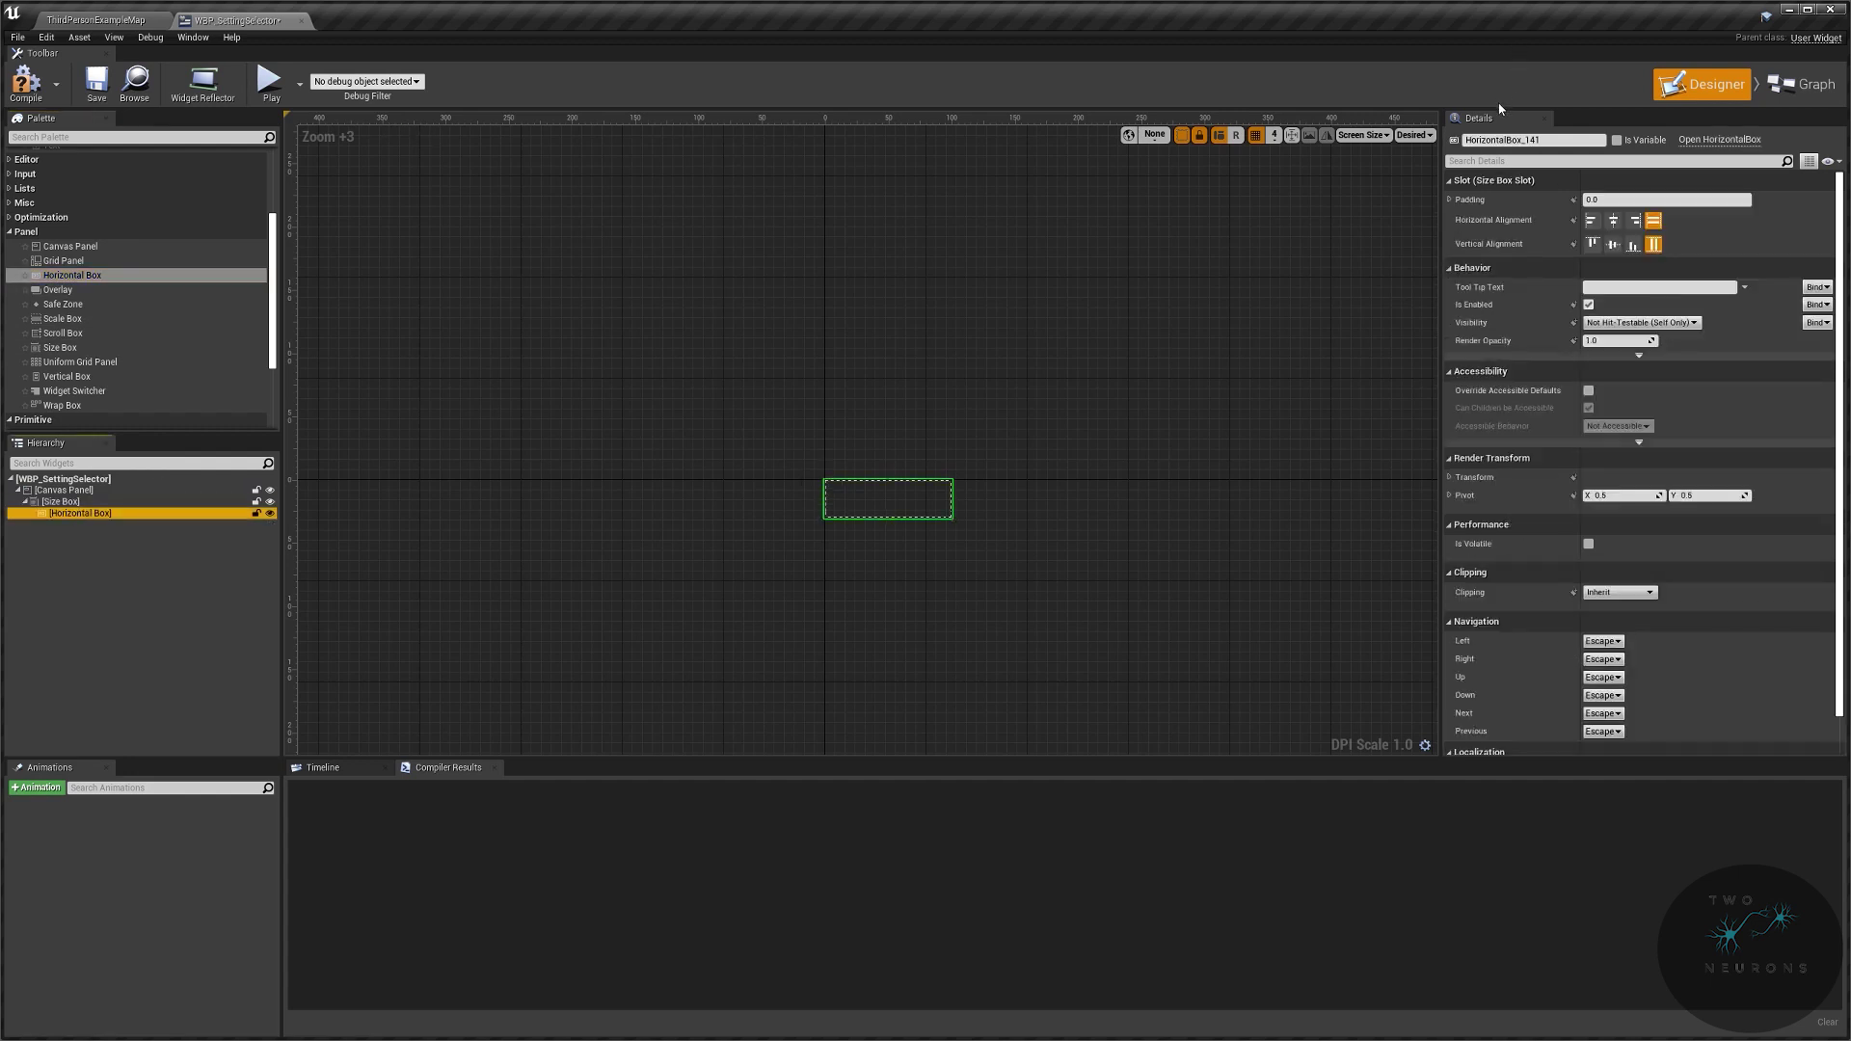
click(1547, 139)
text(MainAn)
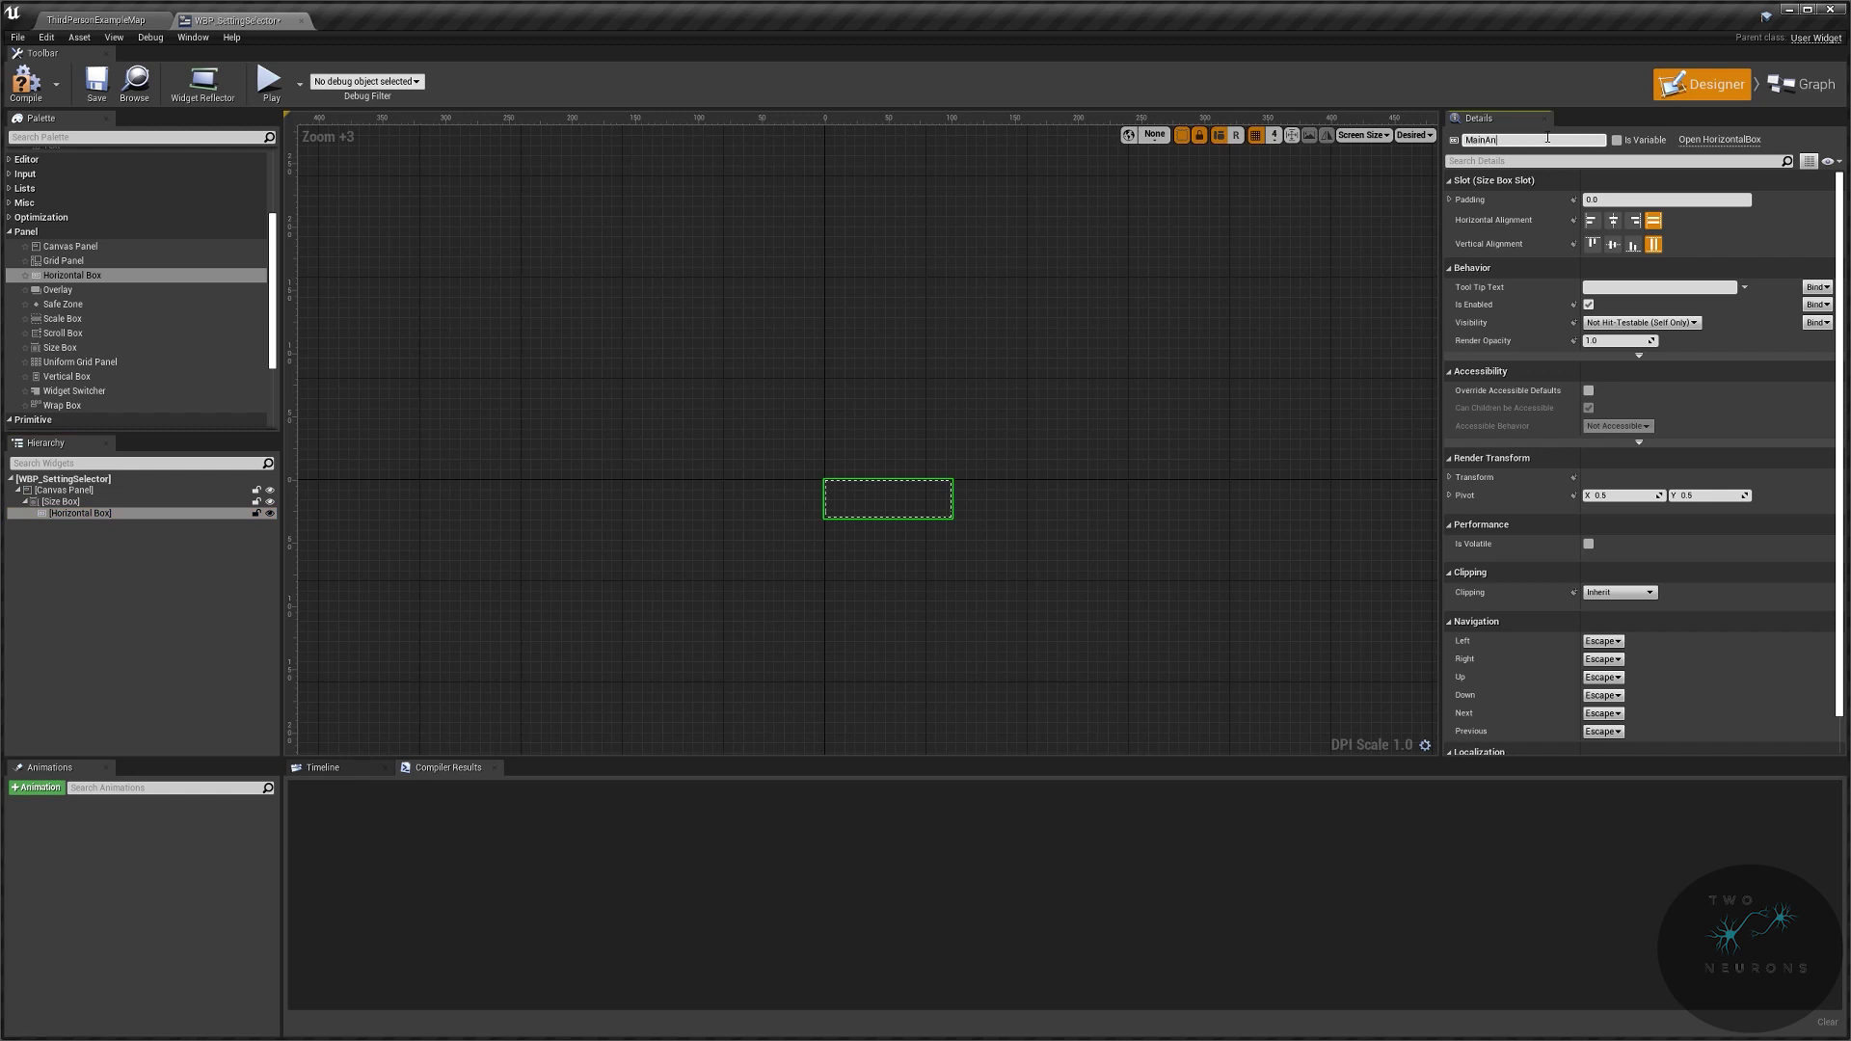
text(chor)
key(Return)
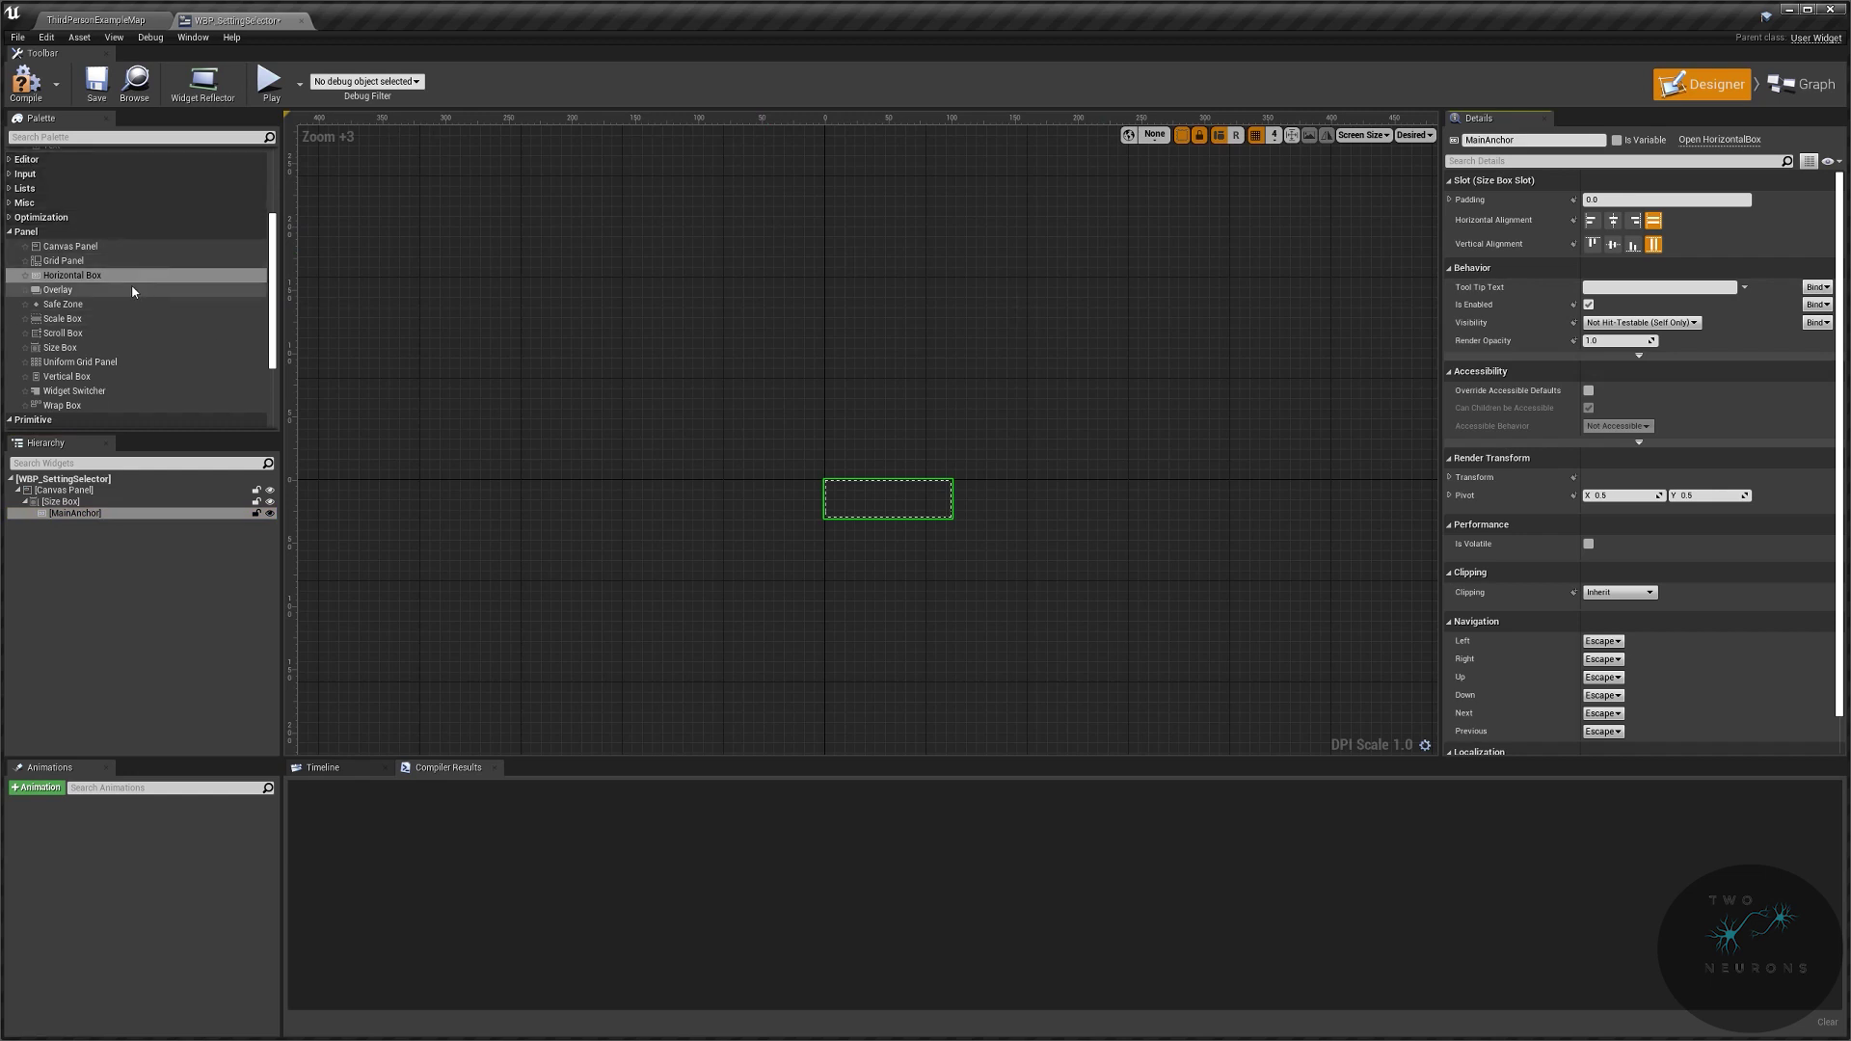
Step: Put a Button containing a Text widget into MainAnchor and select Button_118
scroll(131, 270, up, 3)
drag(100, 185, 96, 513)
drag(106, 277, 103, 529)
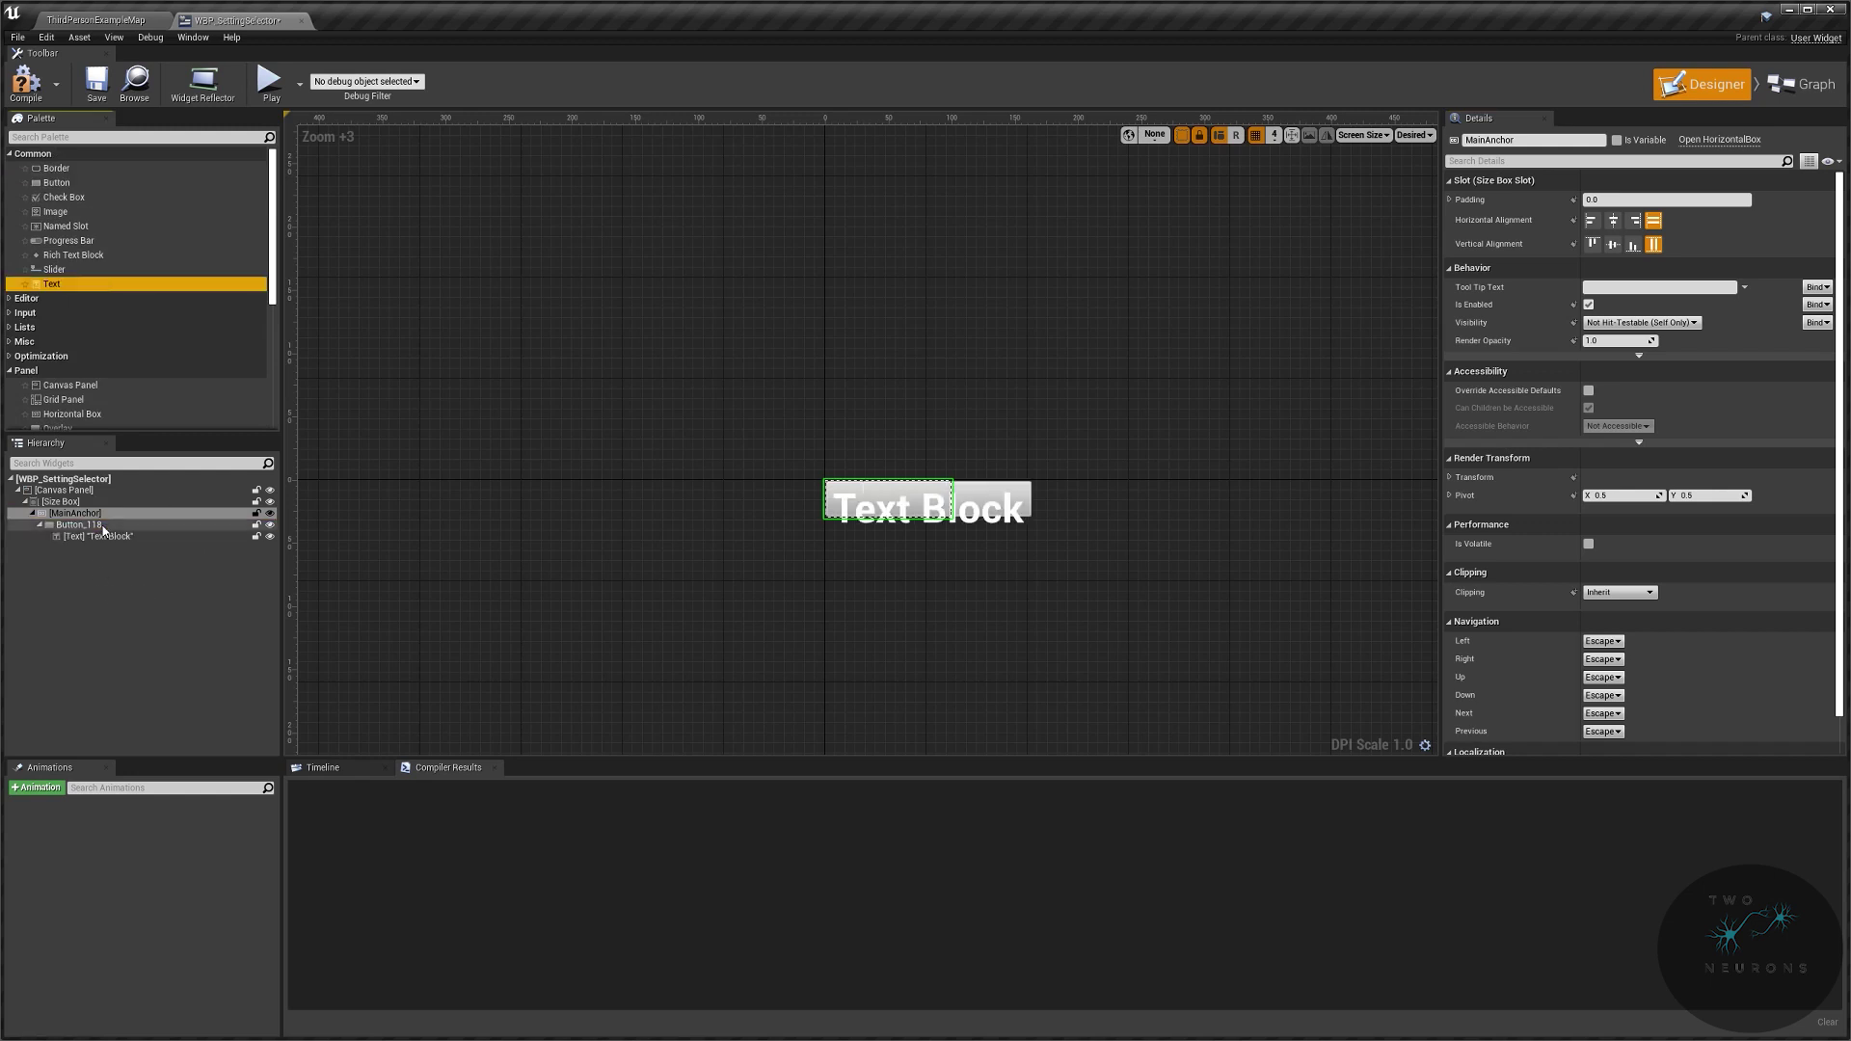
click(196, 528)
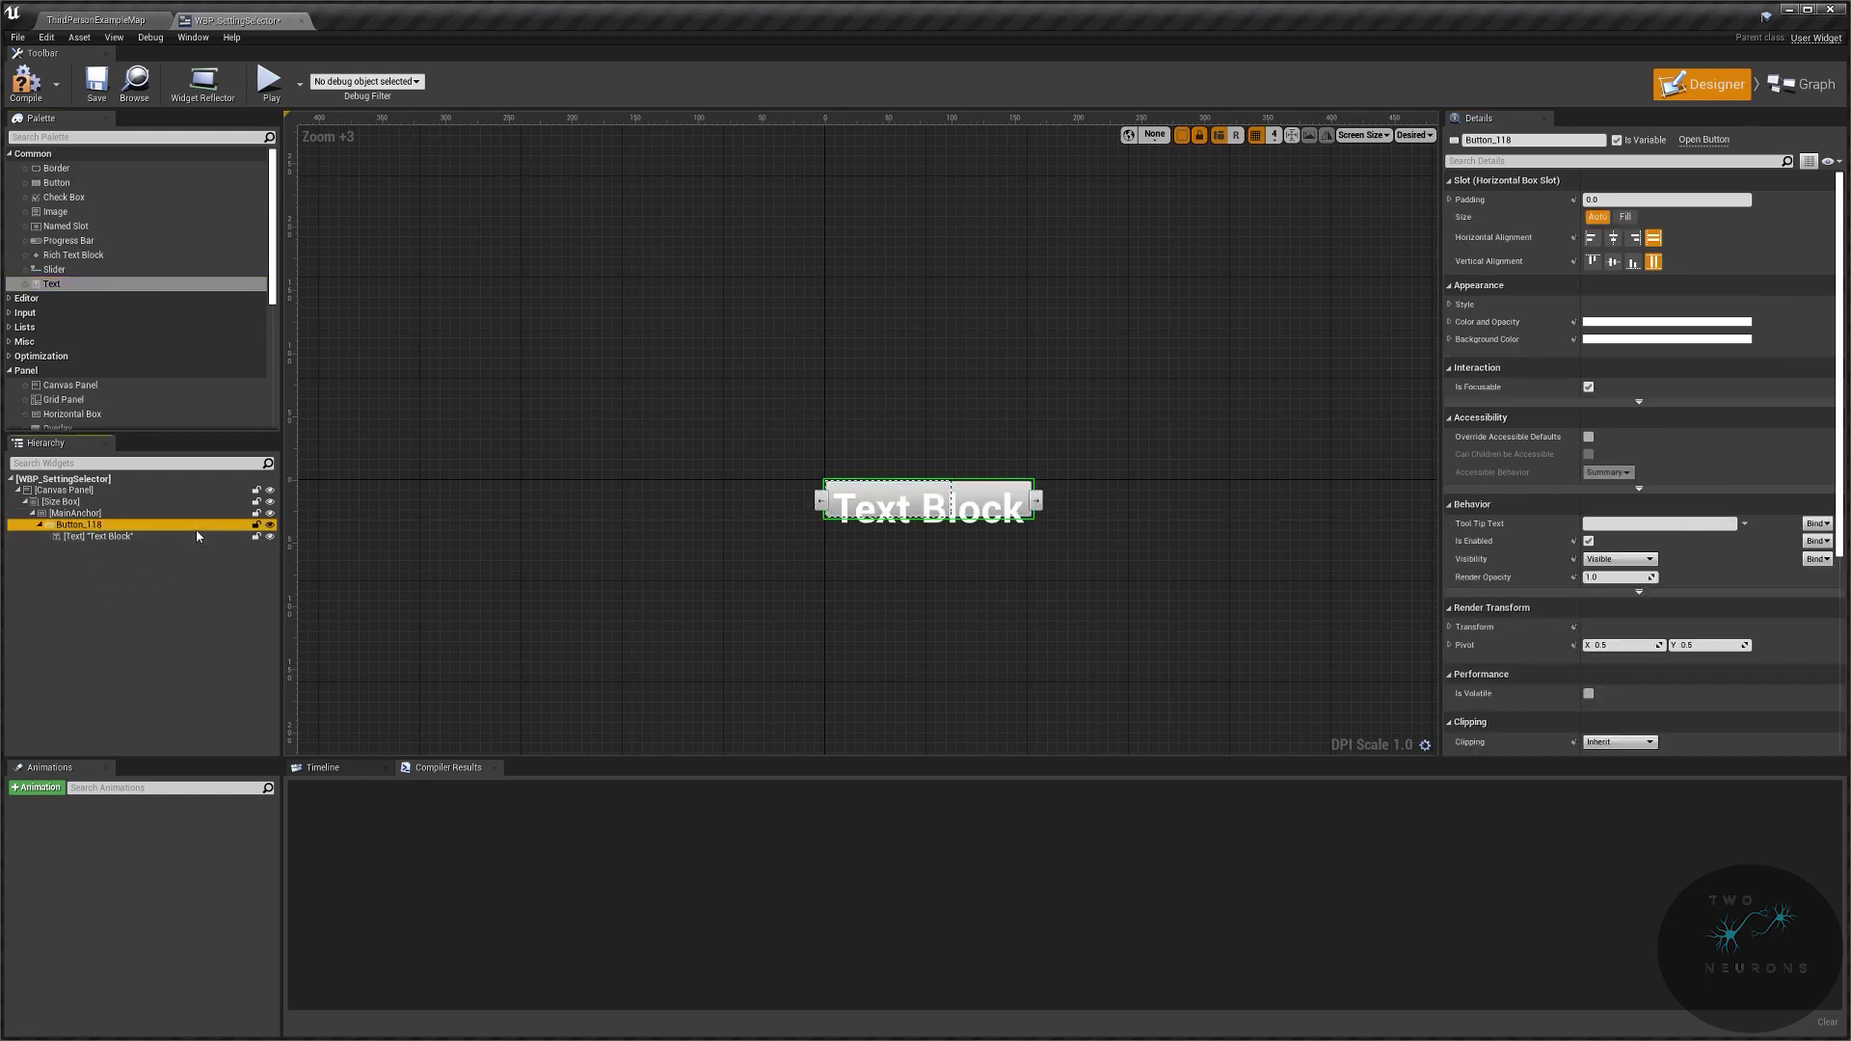
Step: Set the button to Fill 0.125 of the row and rename it DownButton
click(1634, 219)
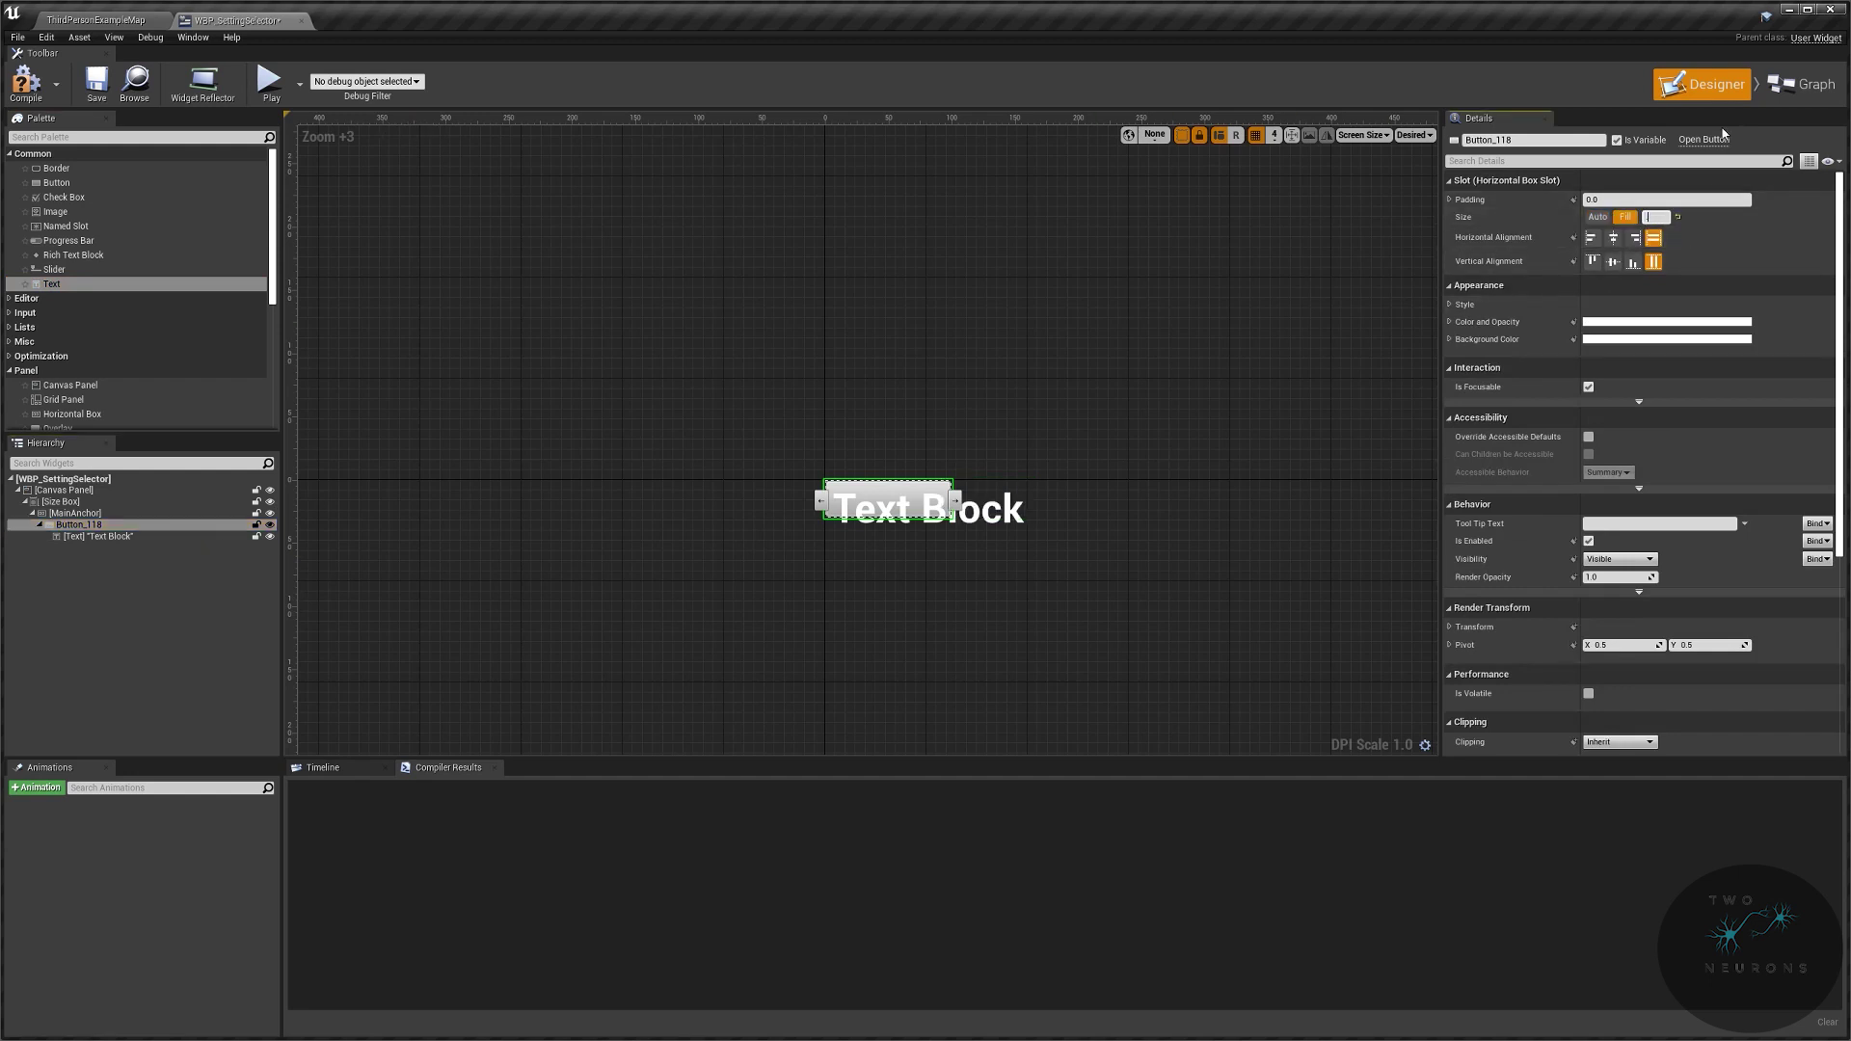
text(.125)
key(Return)
click(1560, 141)
text(DownButton)
key(Return)
Step: Change the button's label text to '<' and rename the text block DownButtonTxt
click(174, 537)
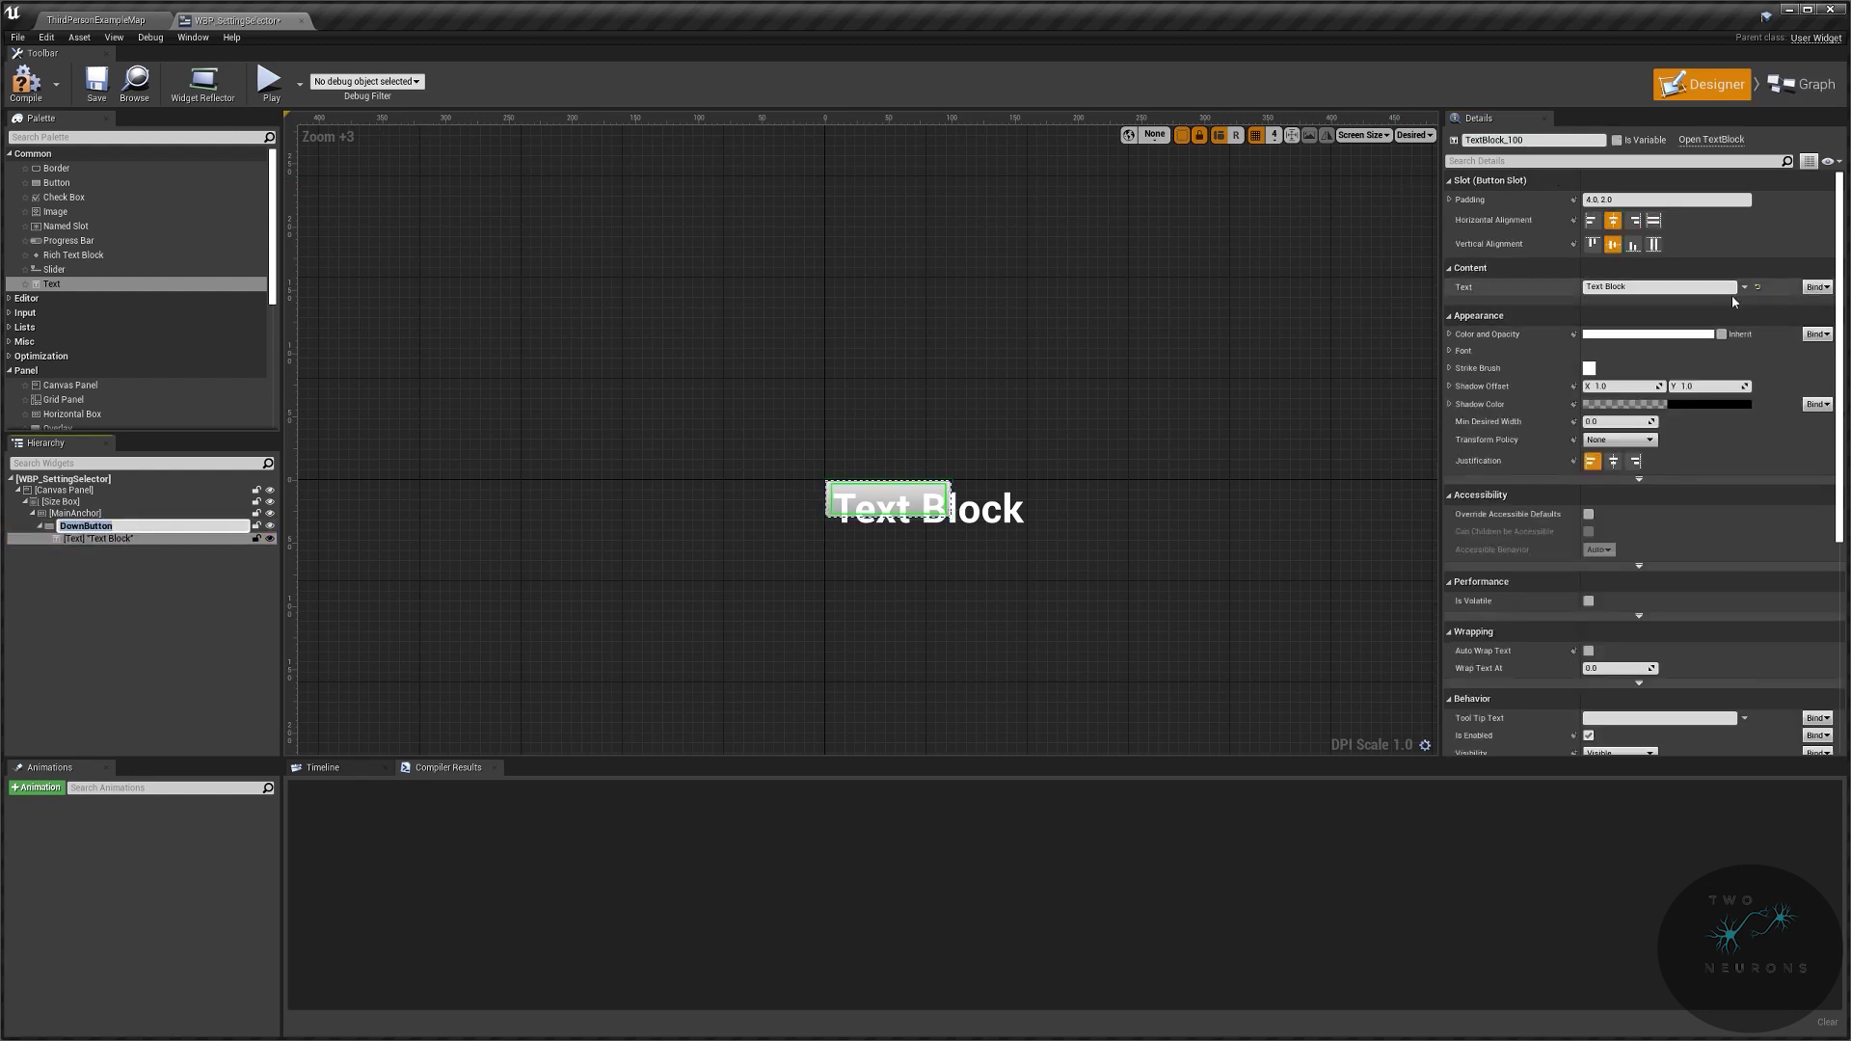
click(1658, 286)
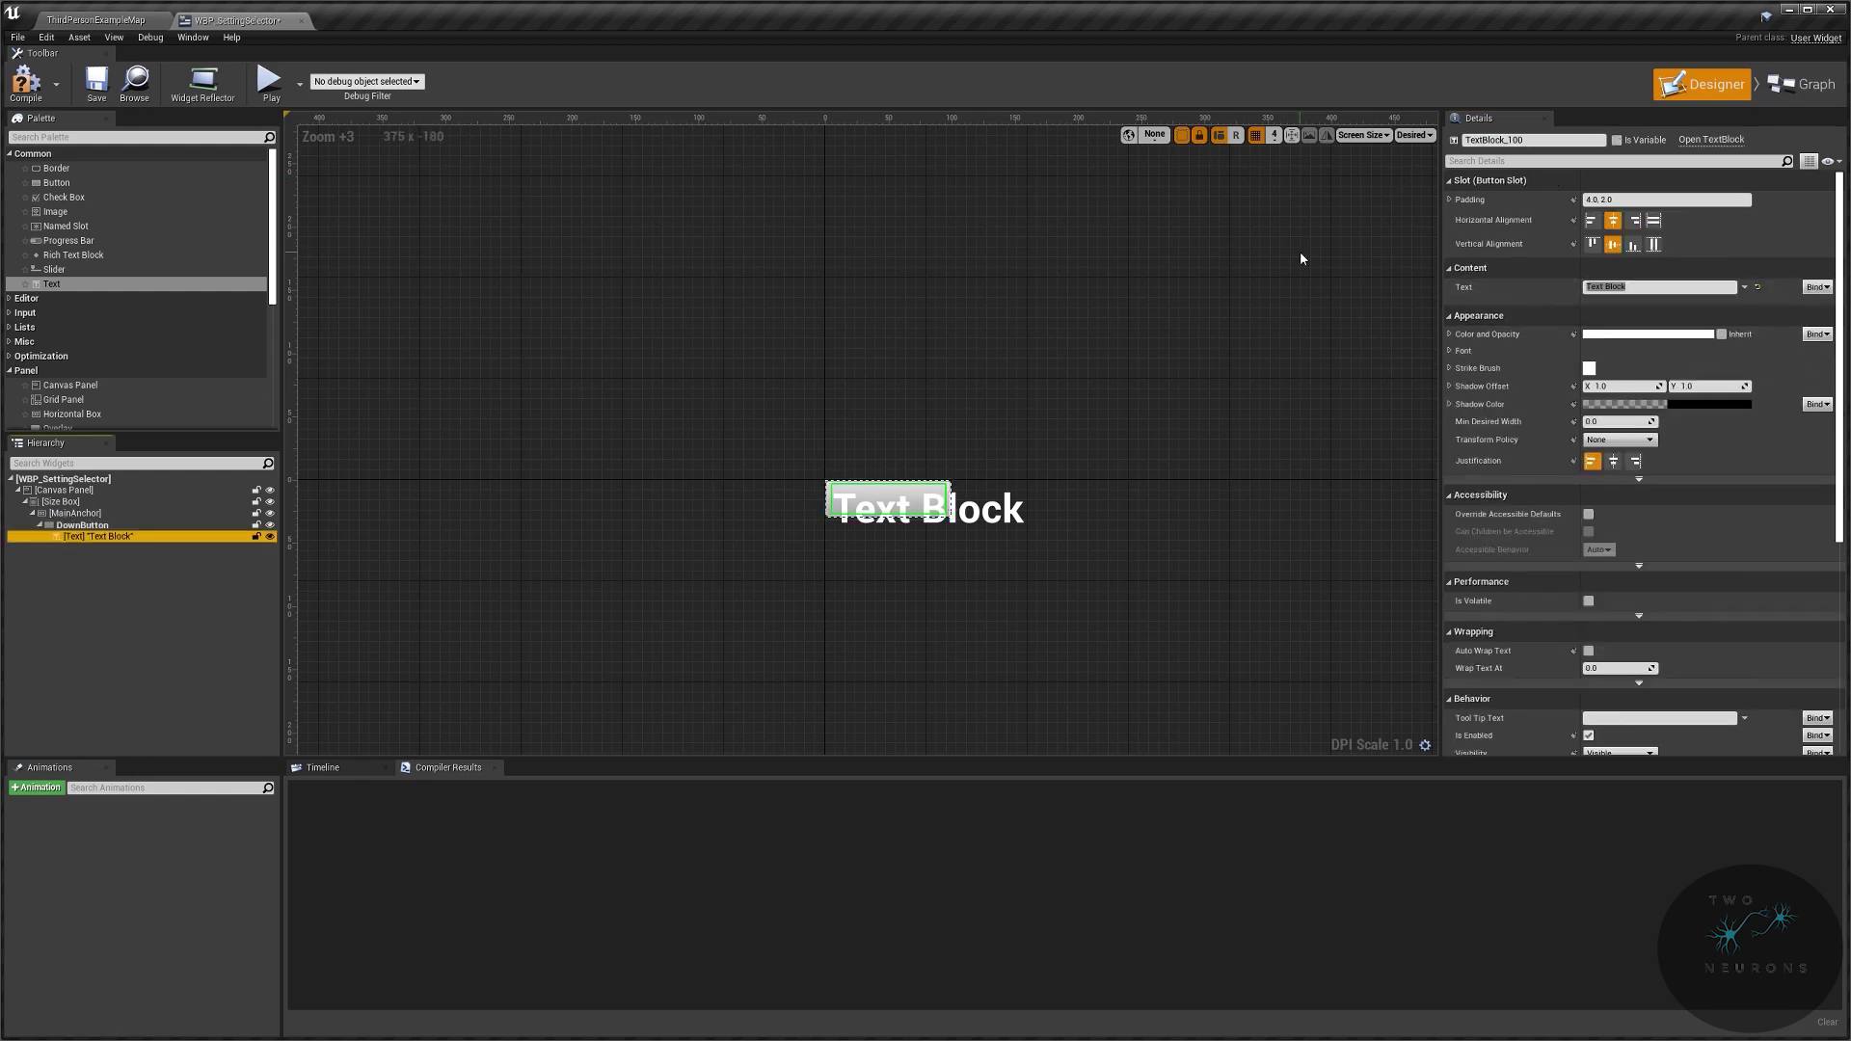
double_click(1618, 286)
triple_click(1617, 286)
text(<)
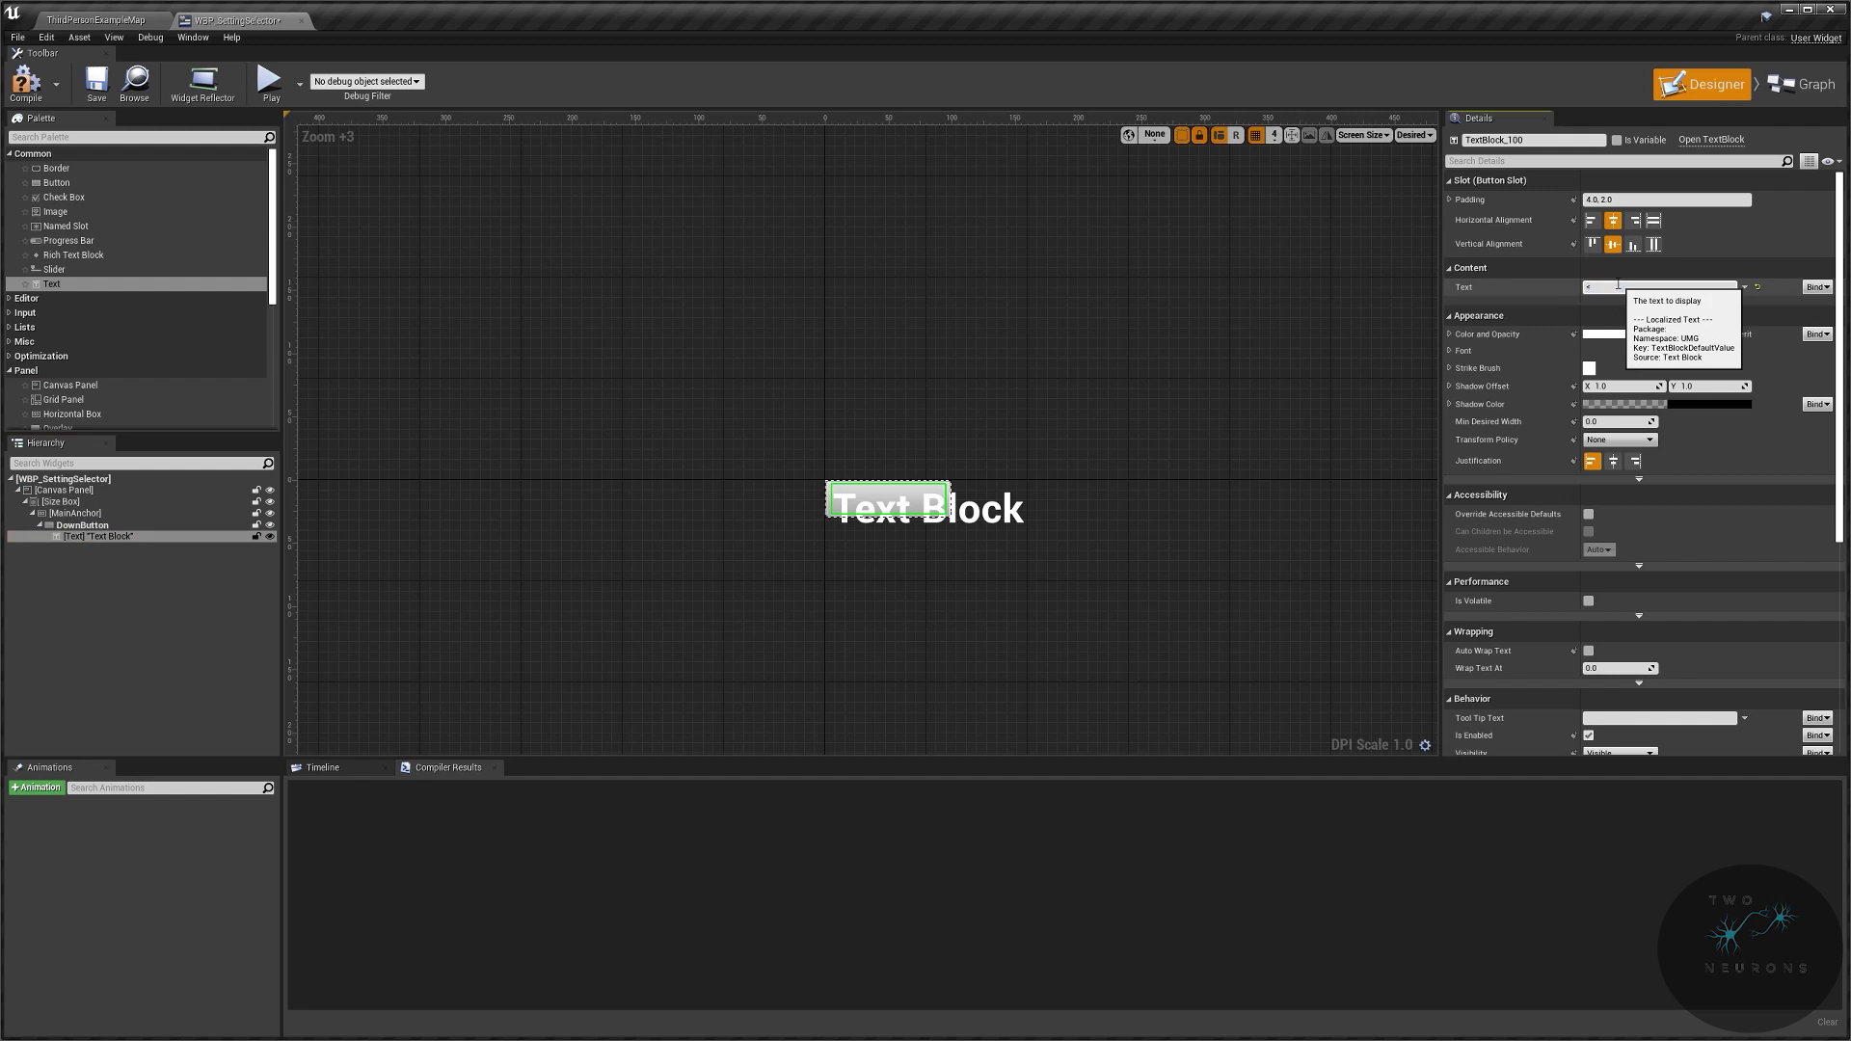
click(1550, 140)
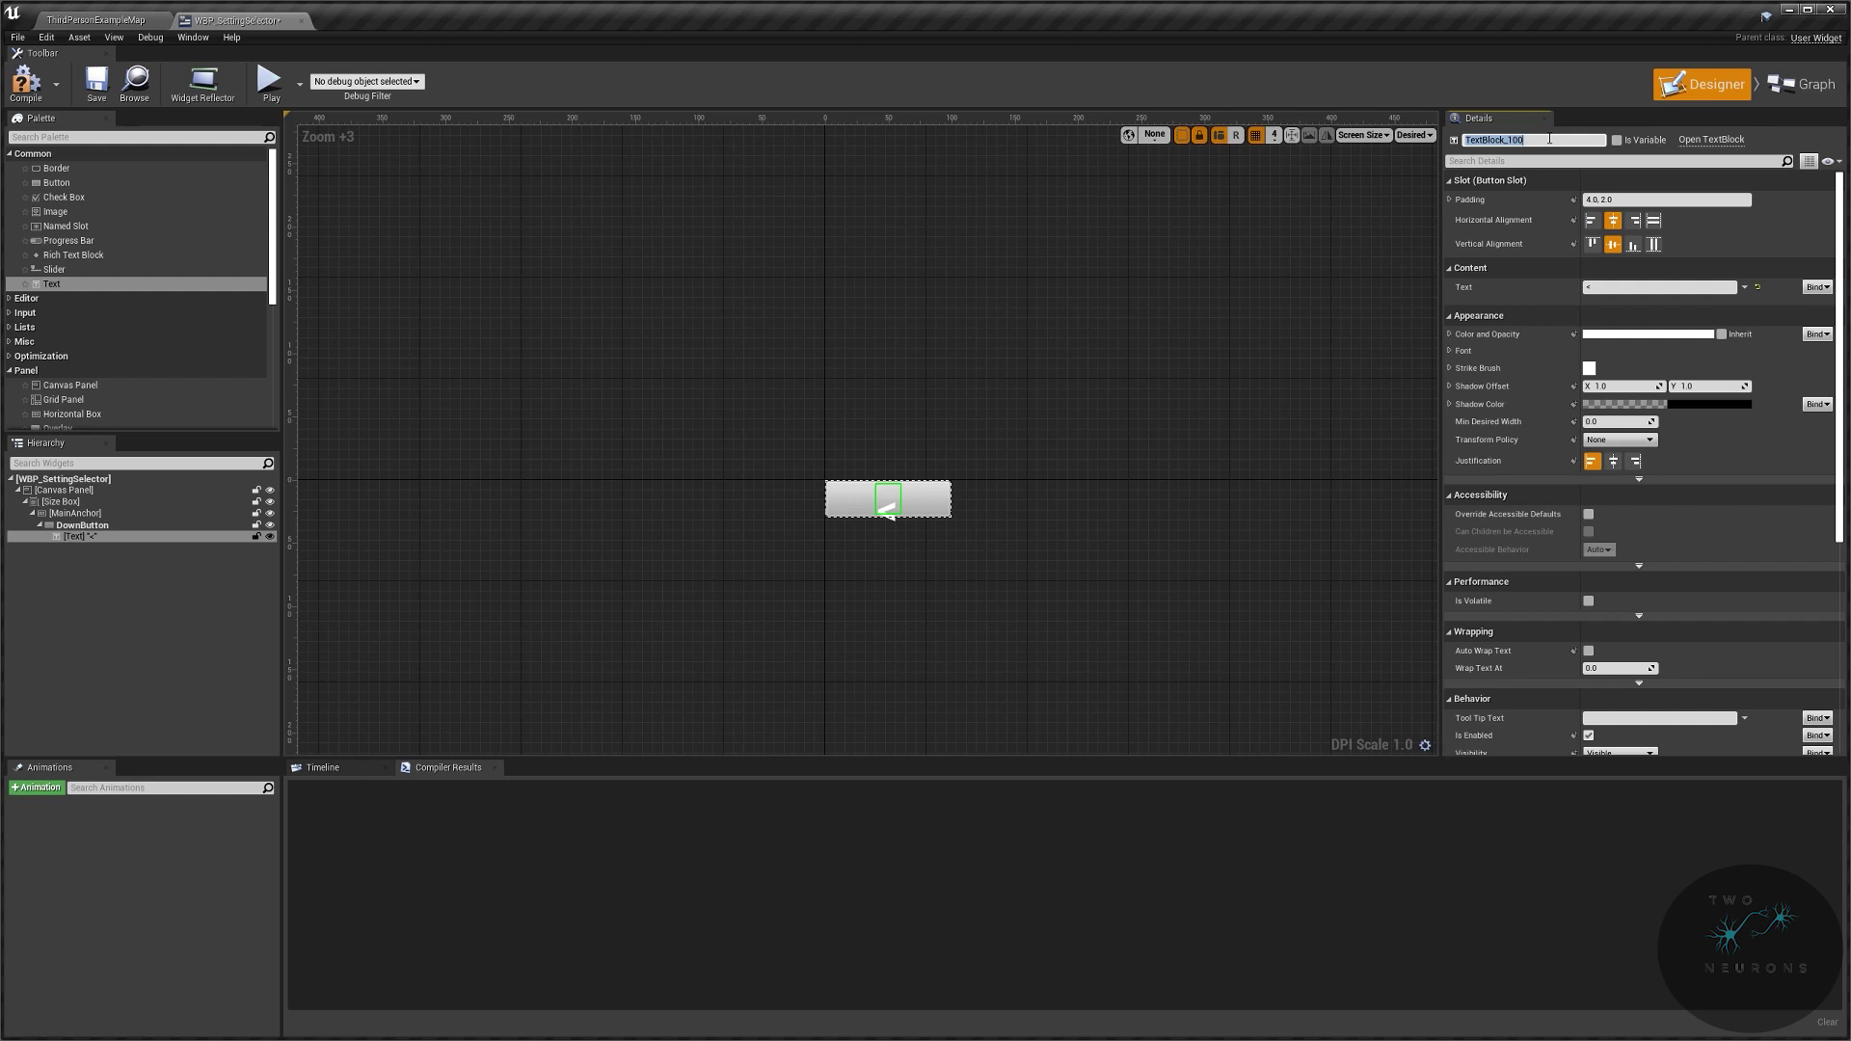
text(DownButtonTxt)
key(Return)
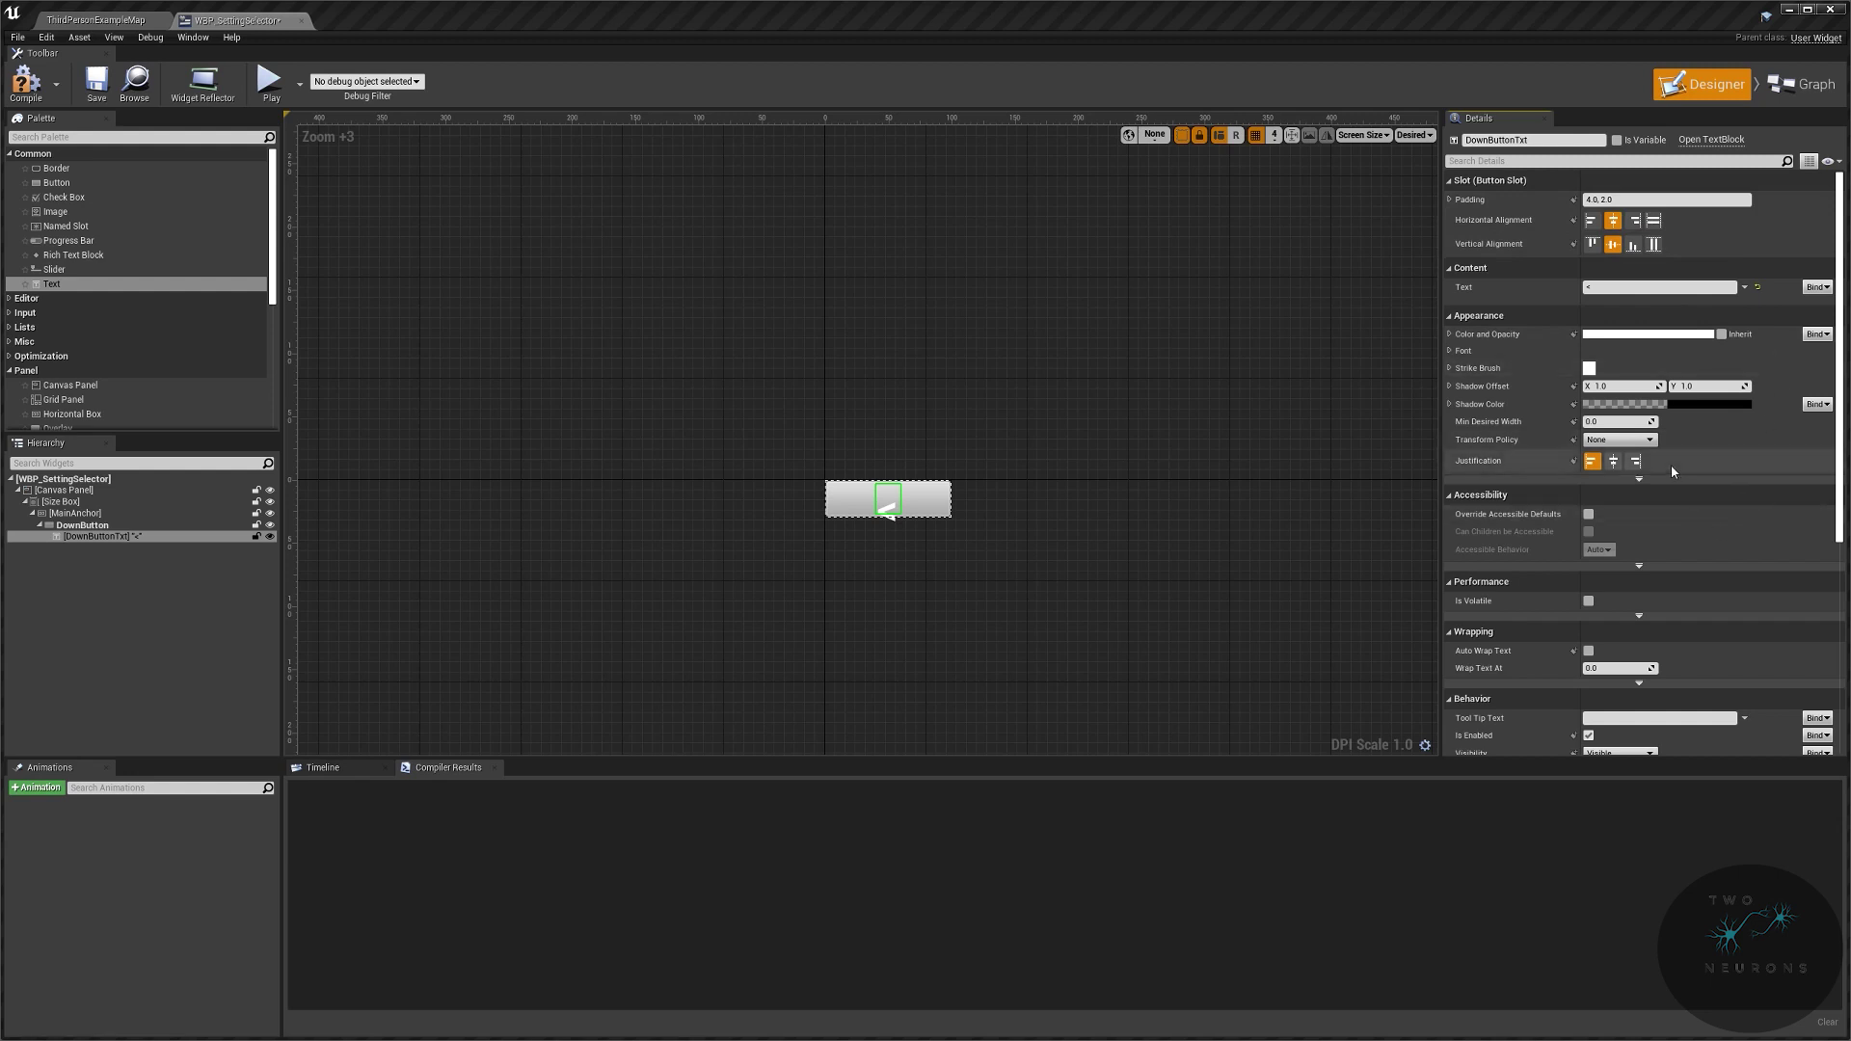
Step: Set the DownButtonTxt font size to 20
click(1450, 351)
click(1622, 409)
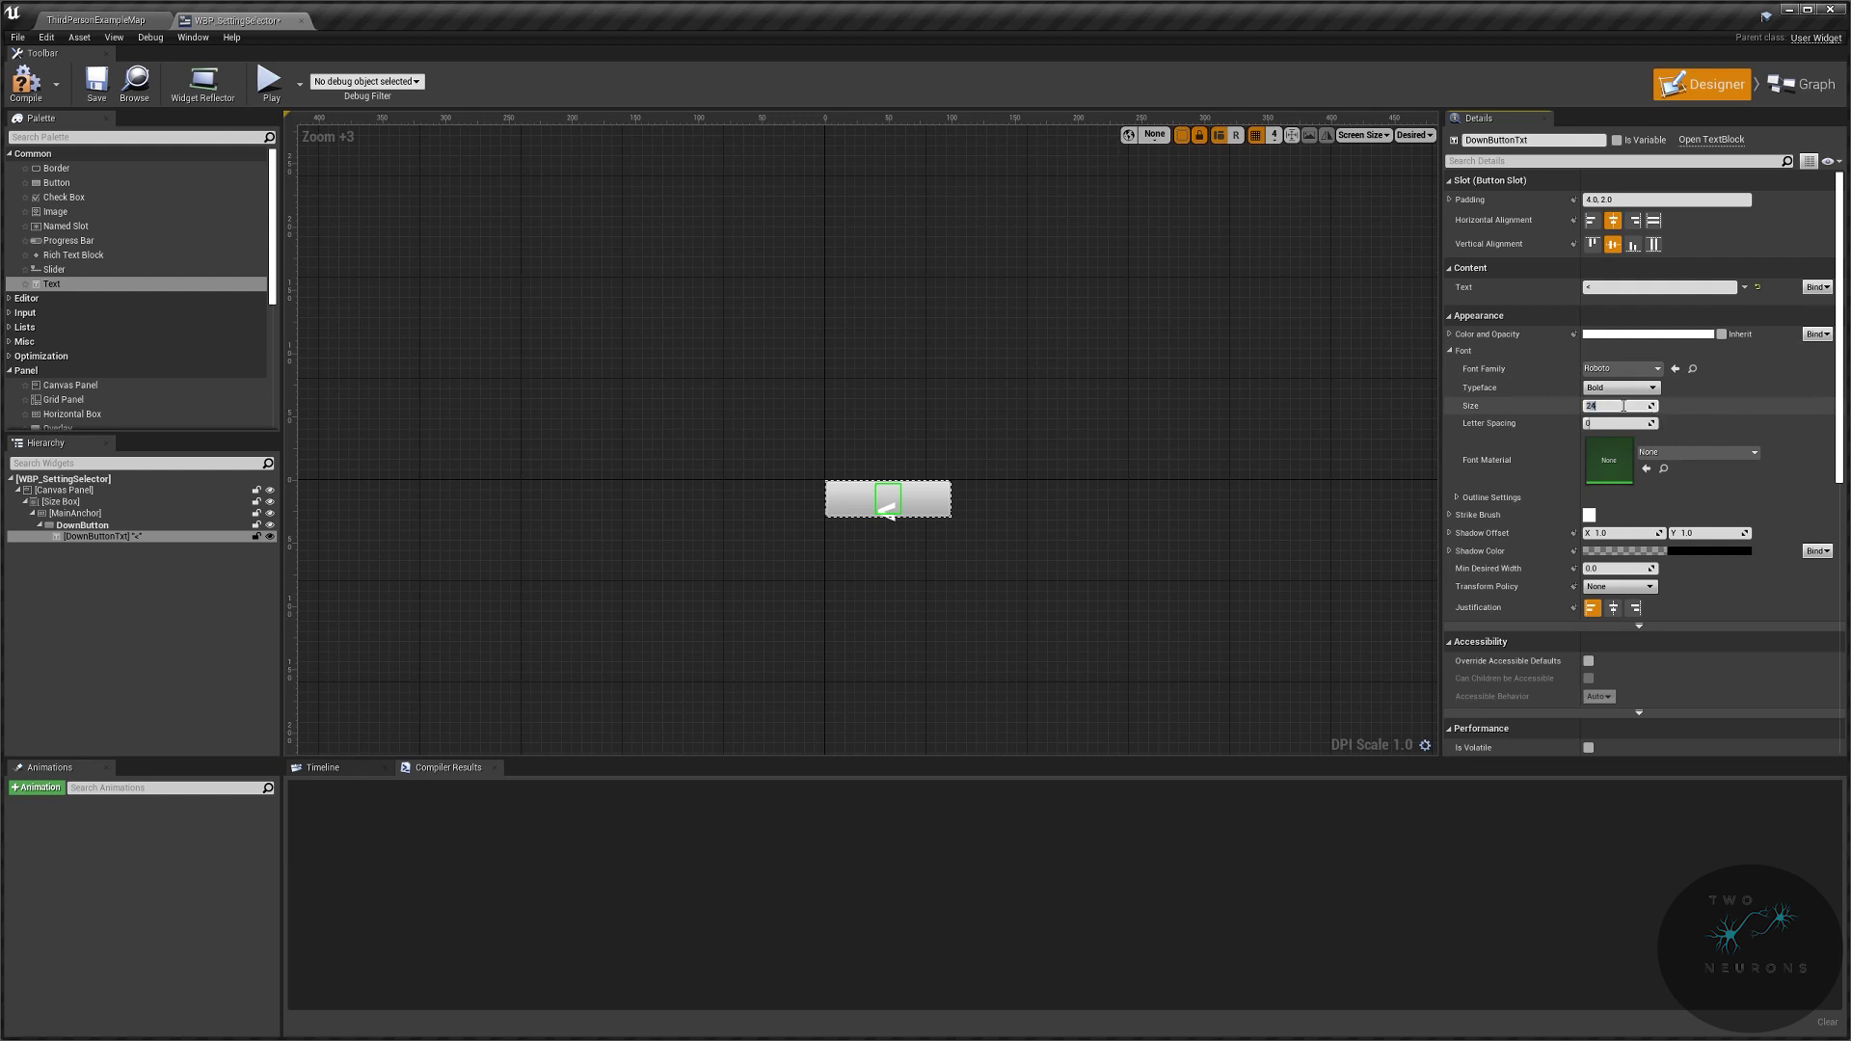
key(Return)
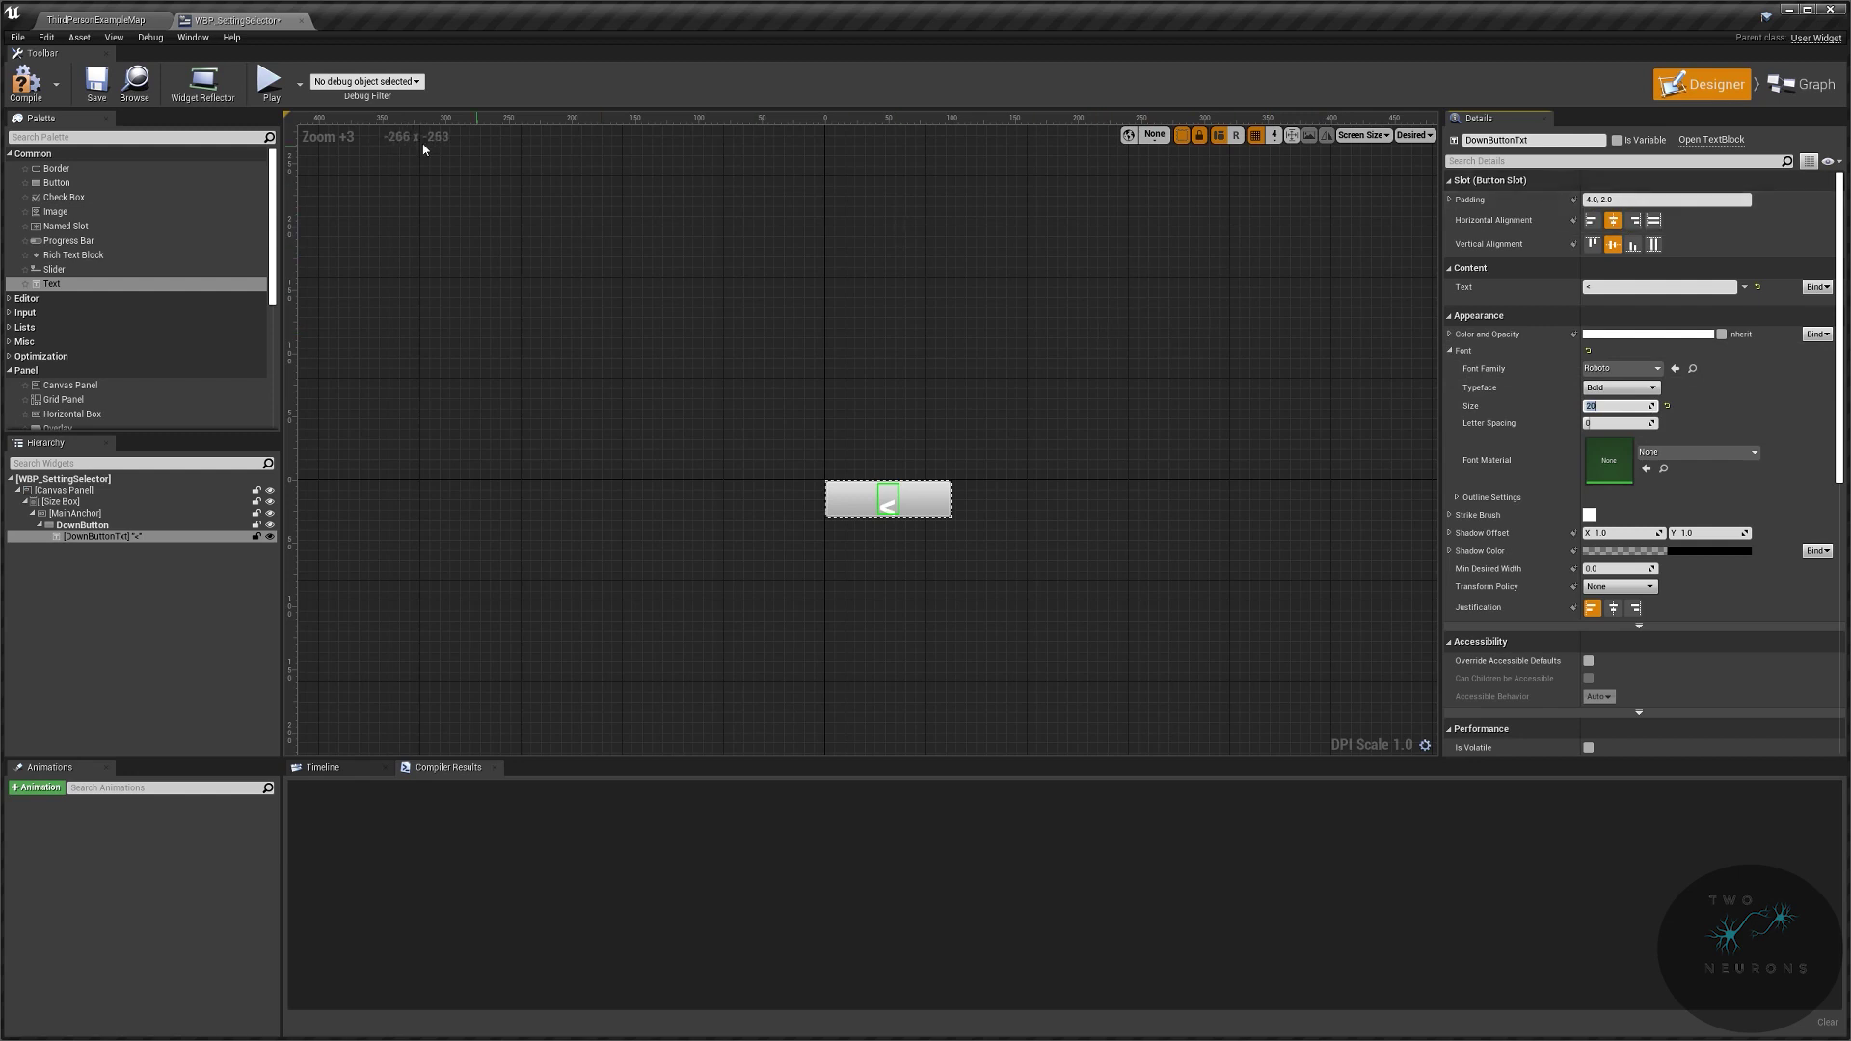
scroll(188, 268, down, 5)
Step: Add a Spacer after DownButton in MainAnchor with right padding 5.0
drag(164, 358, 87, 540)
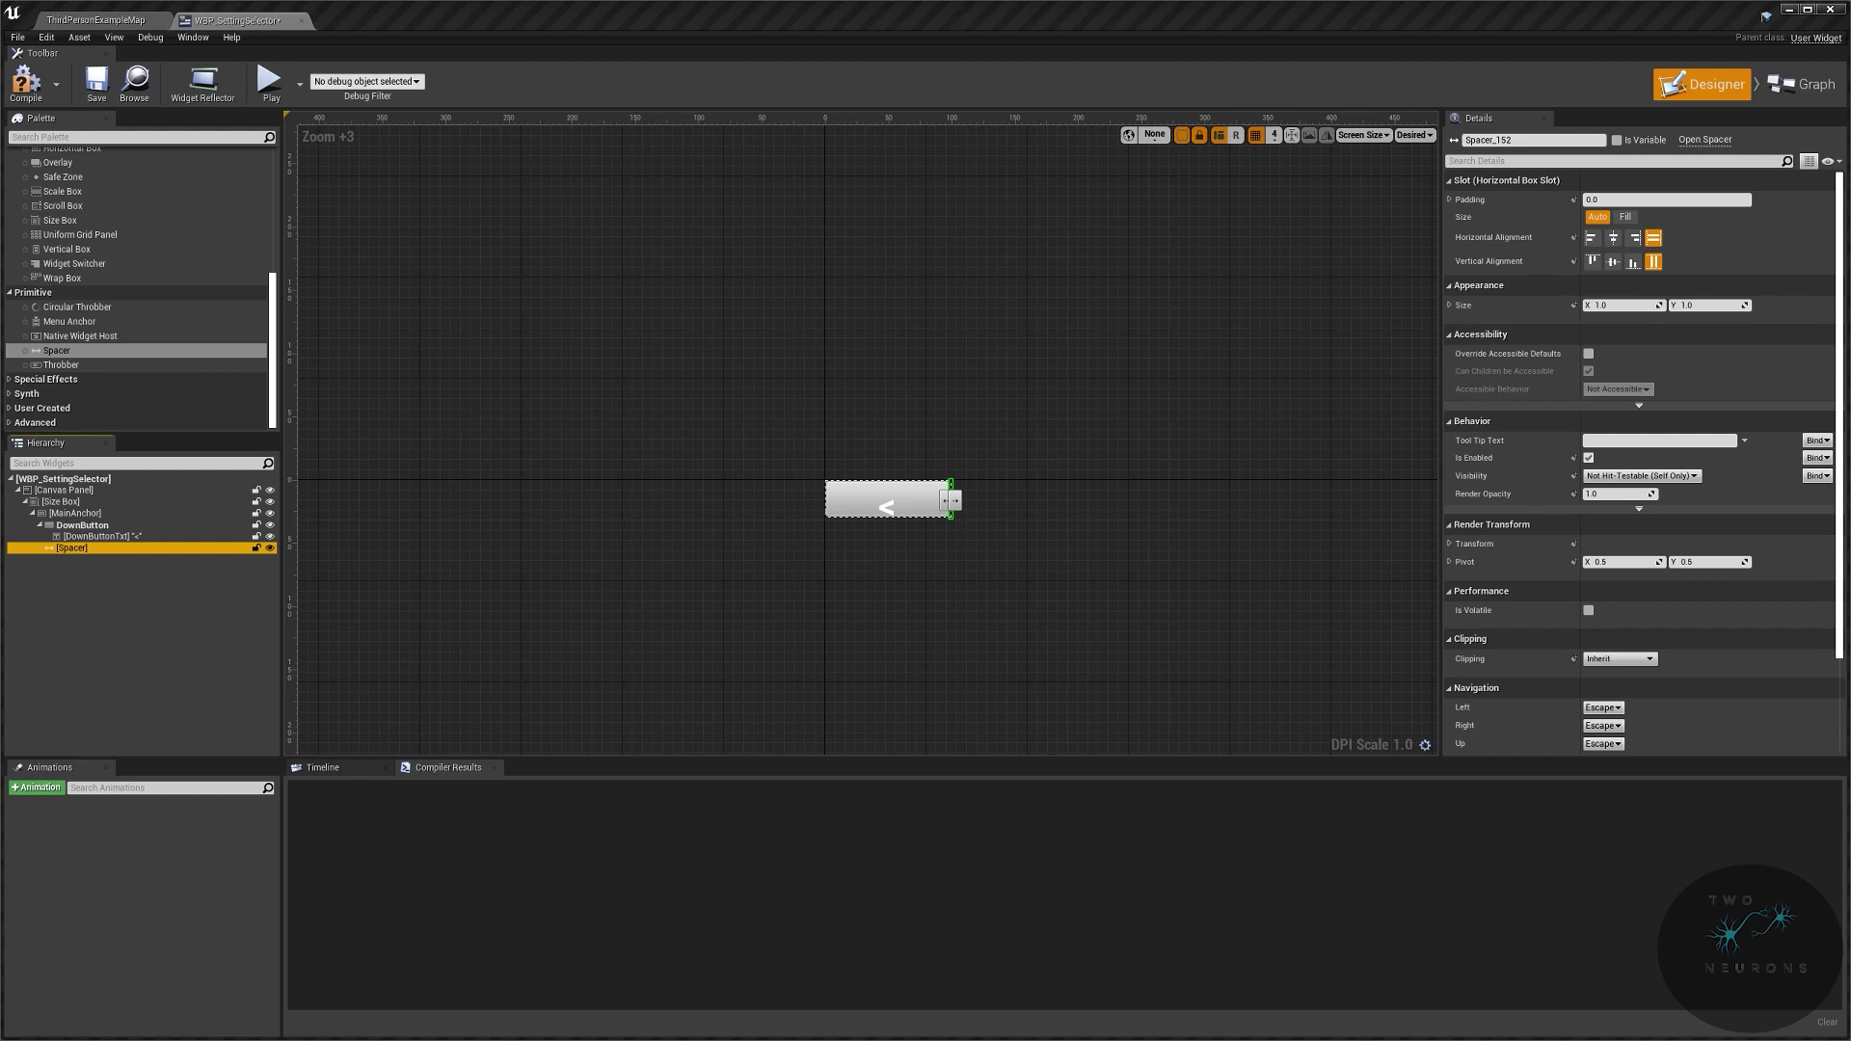
click(1448, 199)
click(1632, 252)
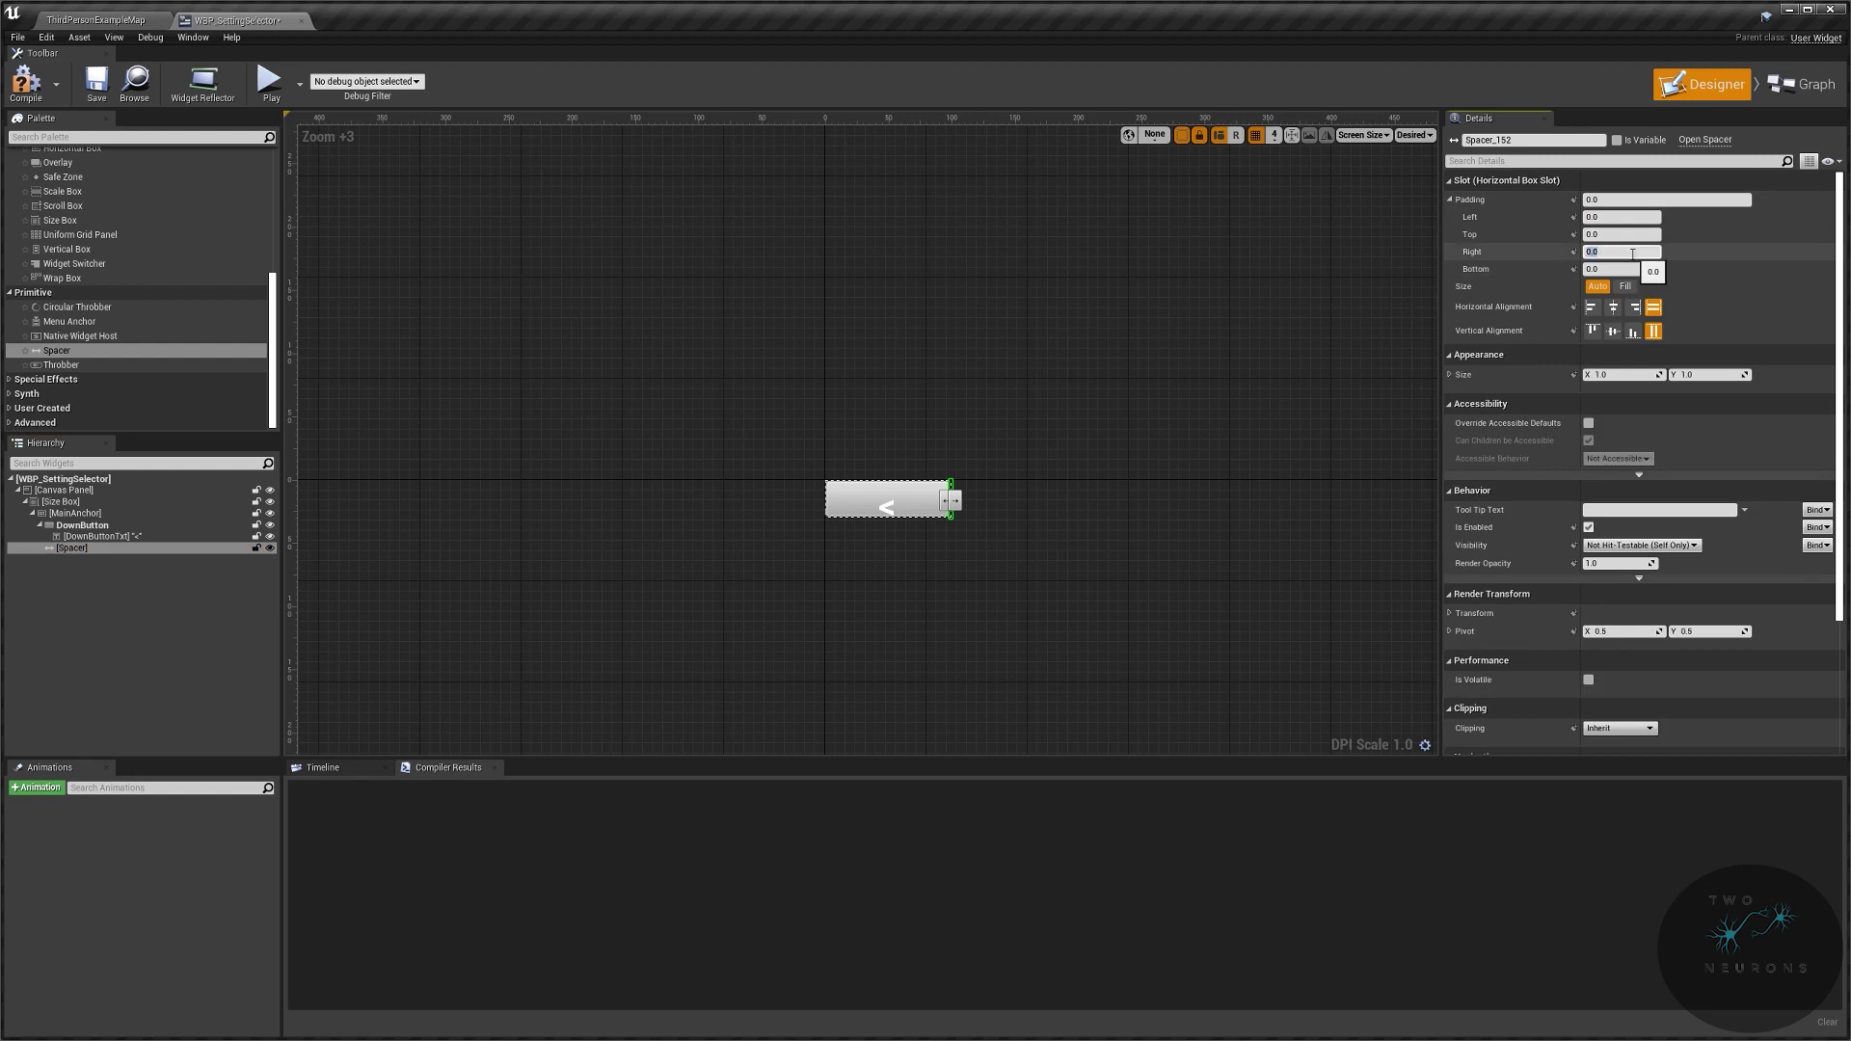
text(5)
key(Return)
scroll(154, 253, up, 6)
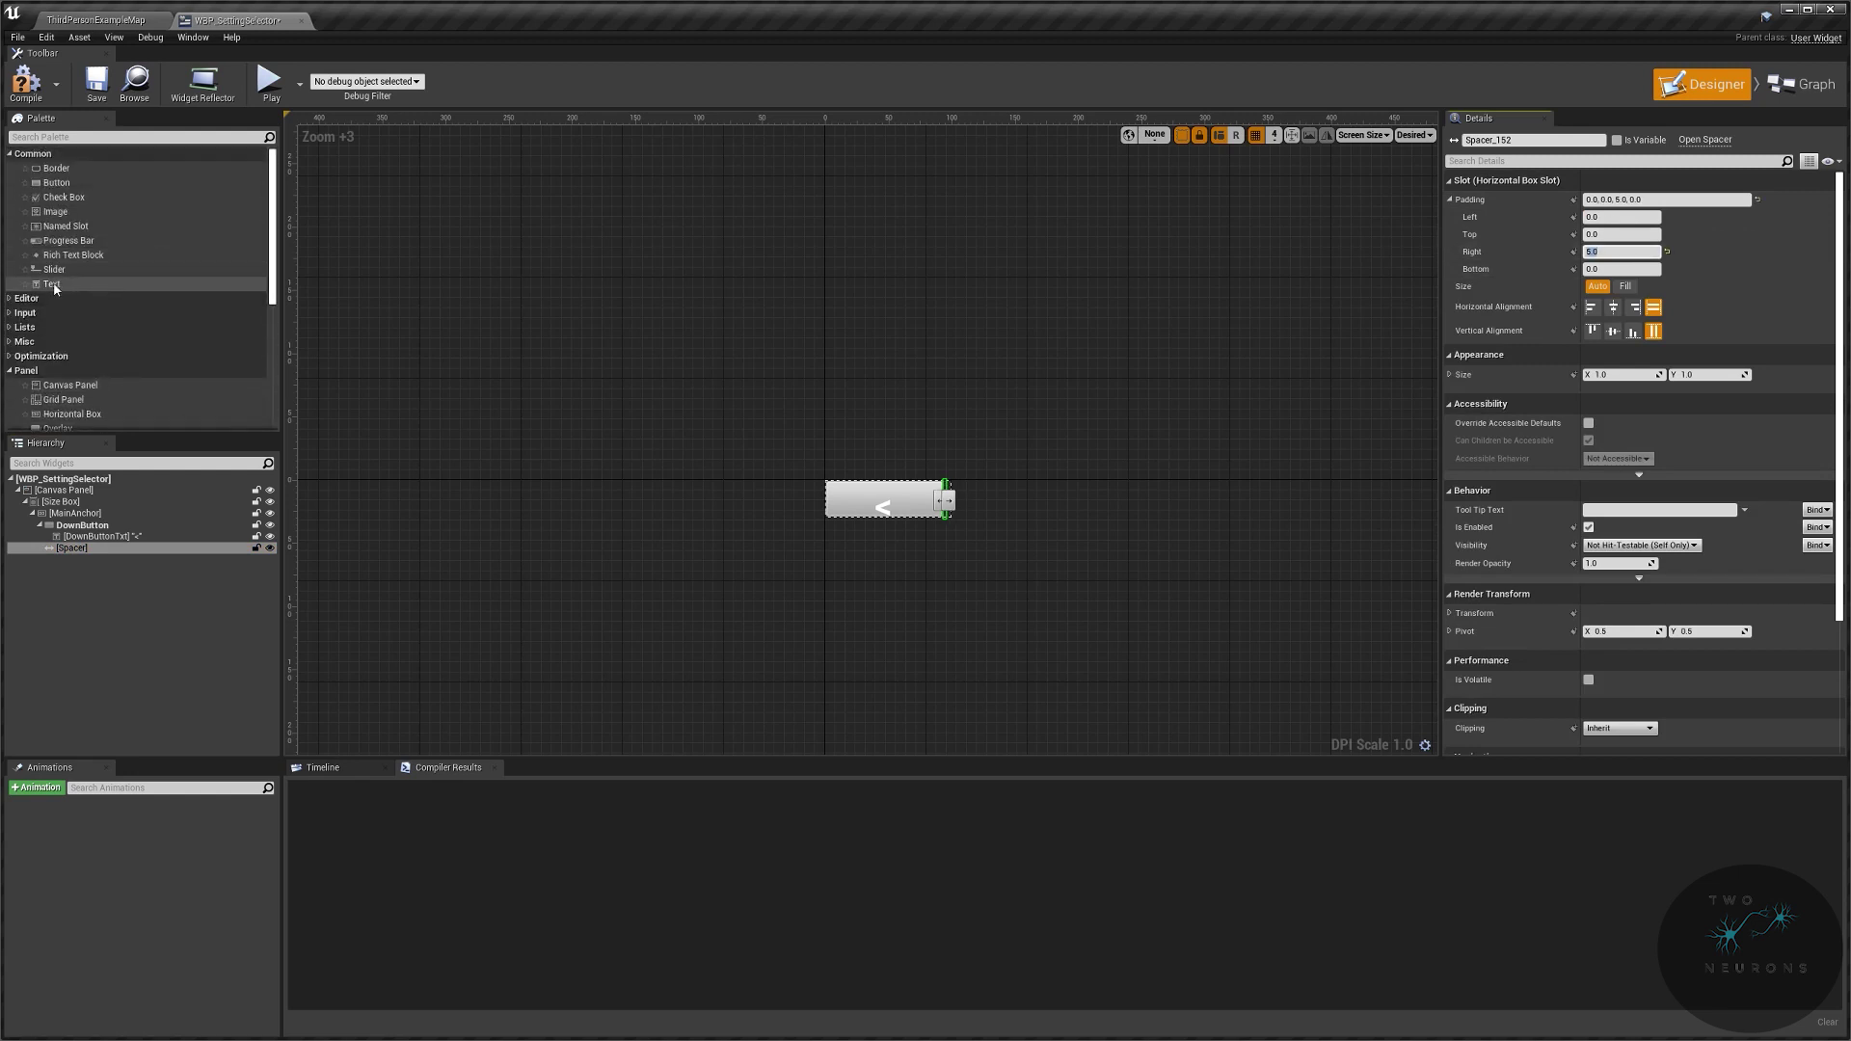
Step: Add a new Text Block to MainAnchor after the Spacer and select it
click(55, 285)
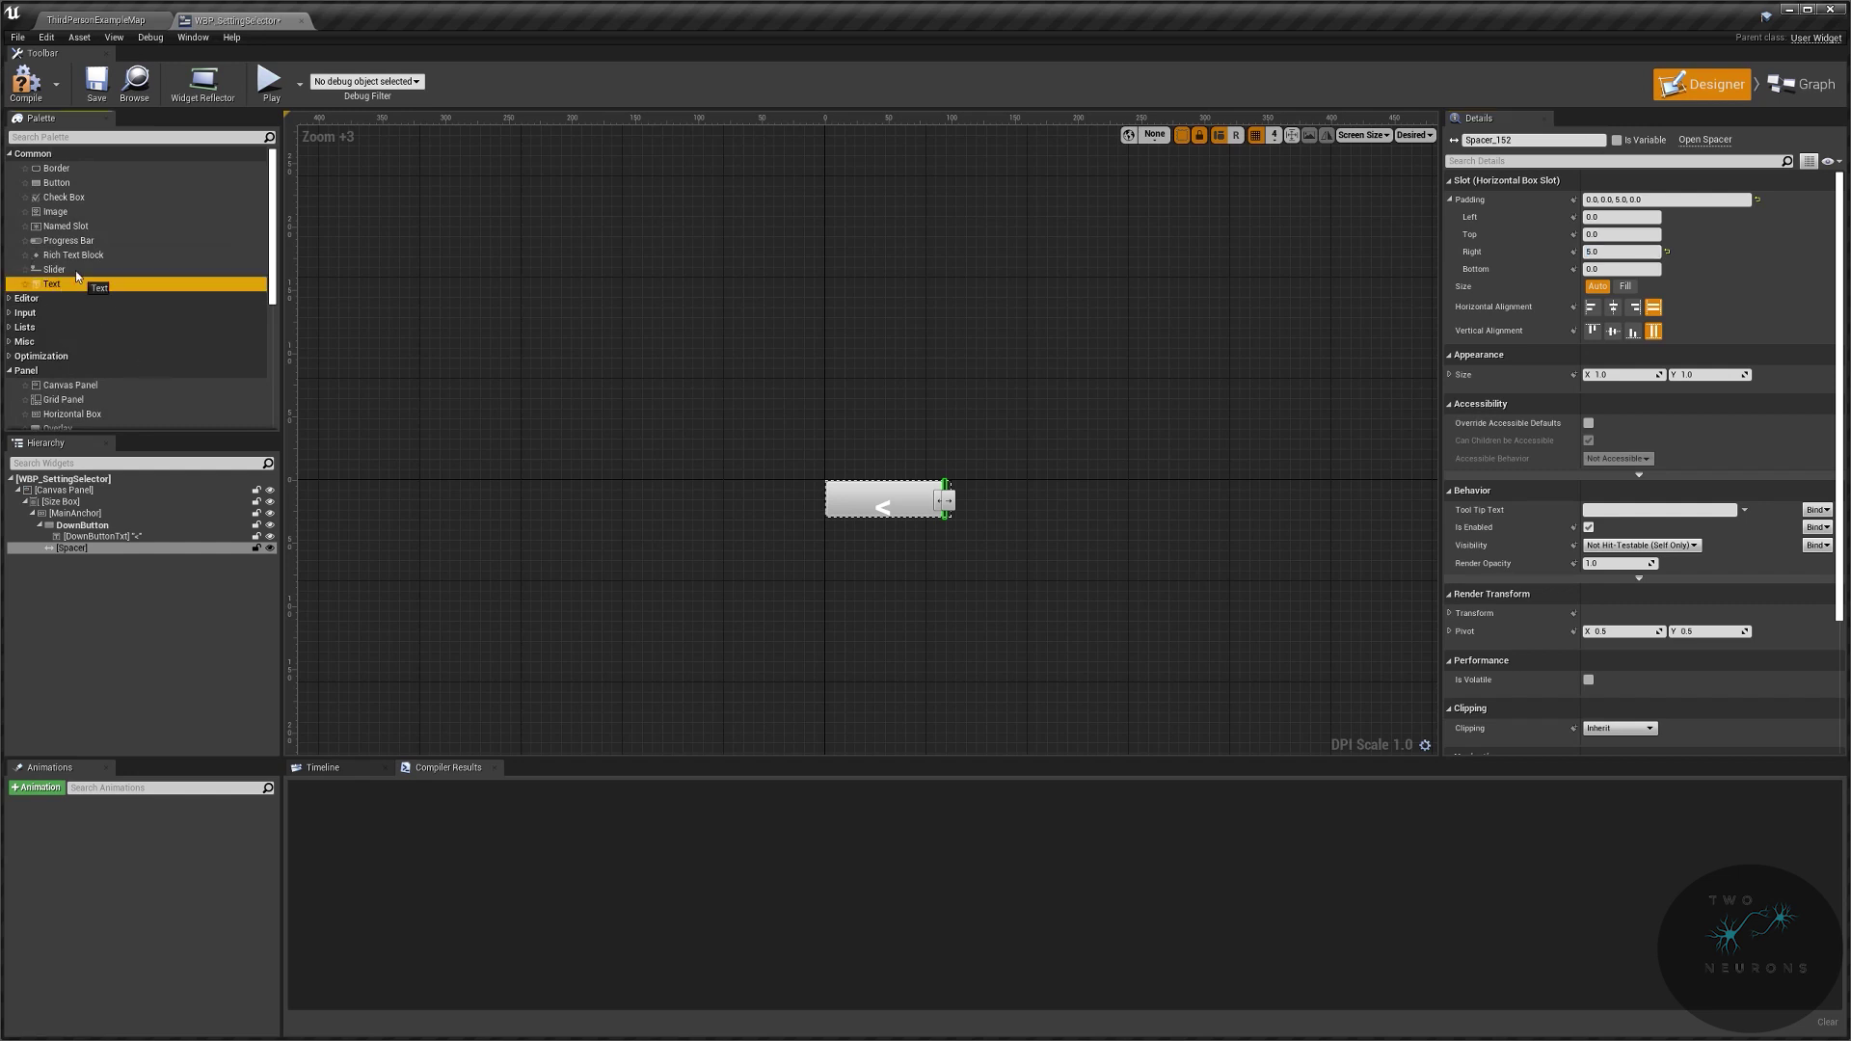
drag(77, 279, 91, 550)
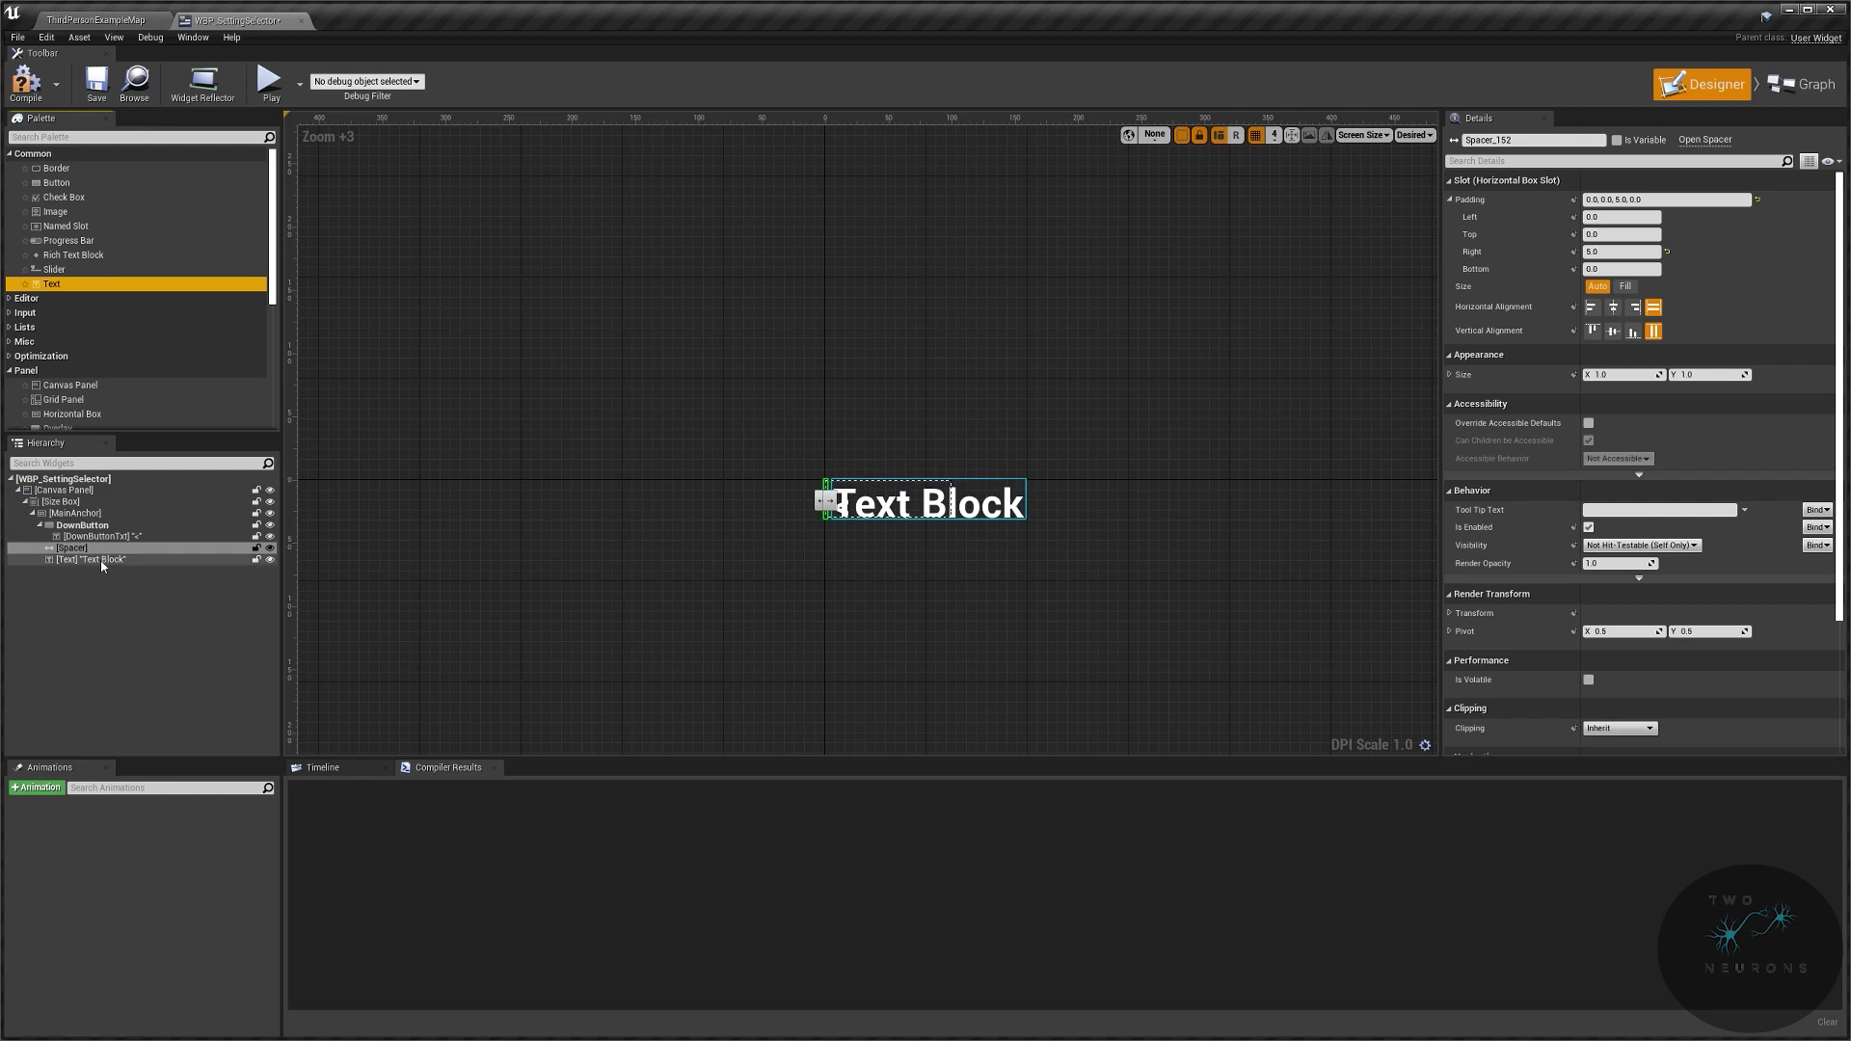
click(100, 560)
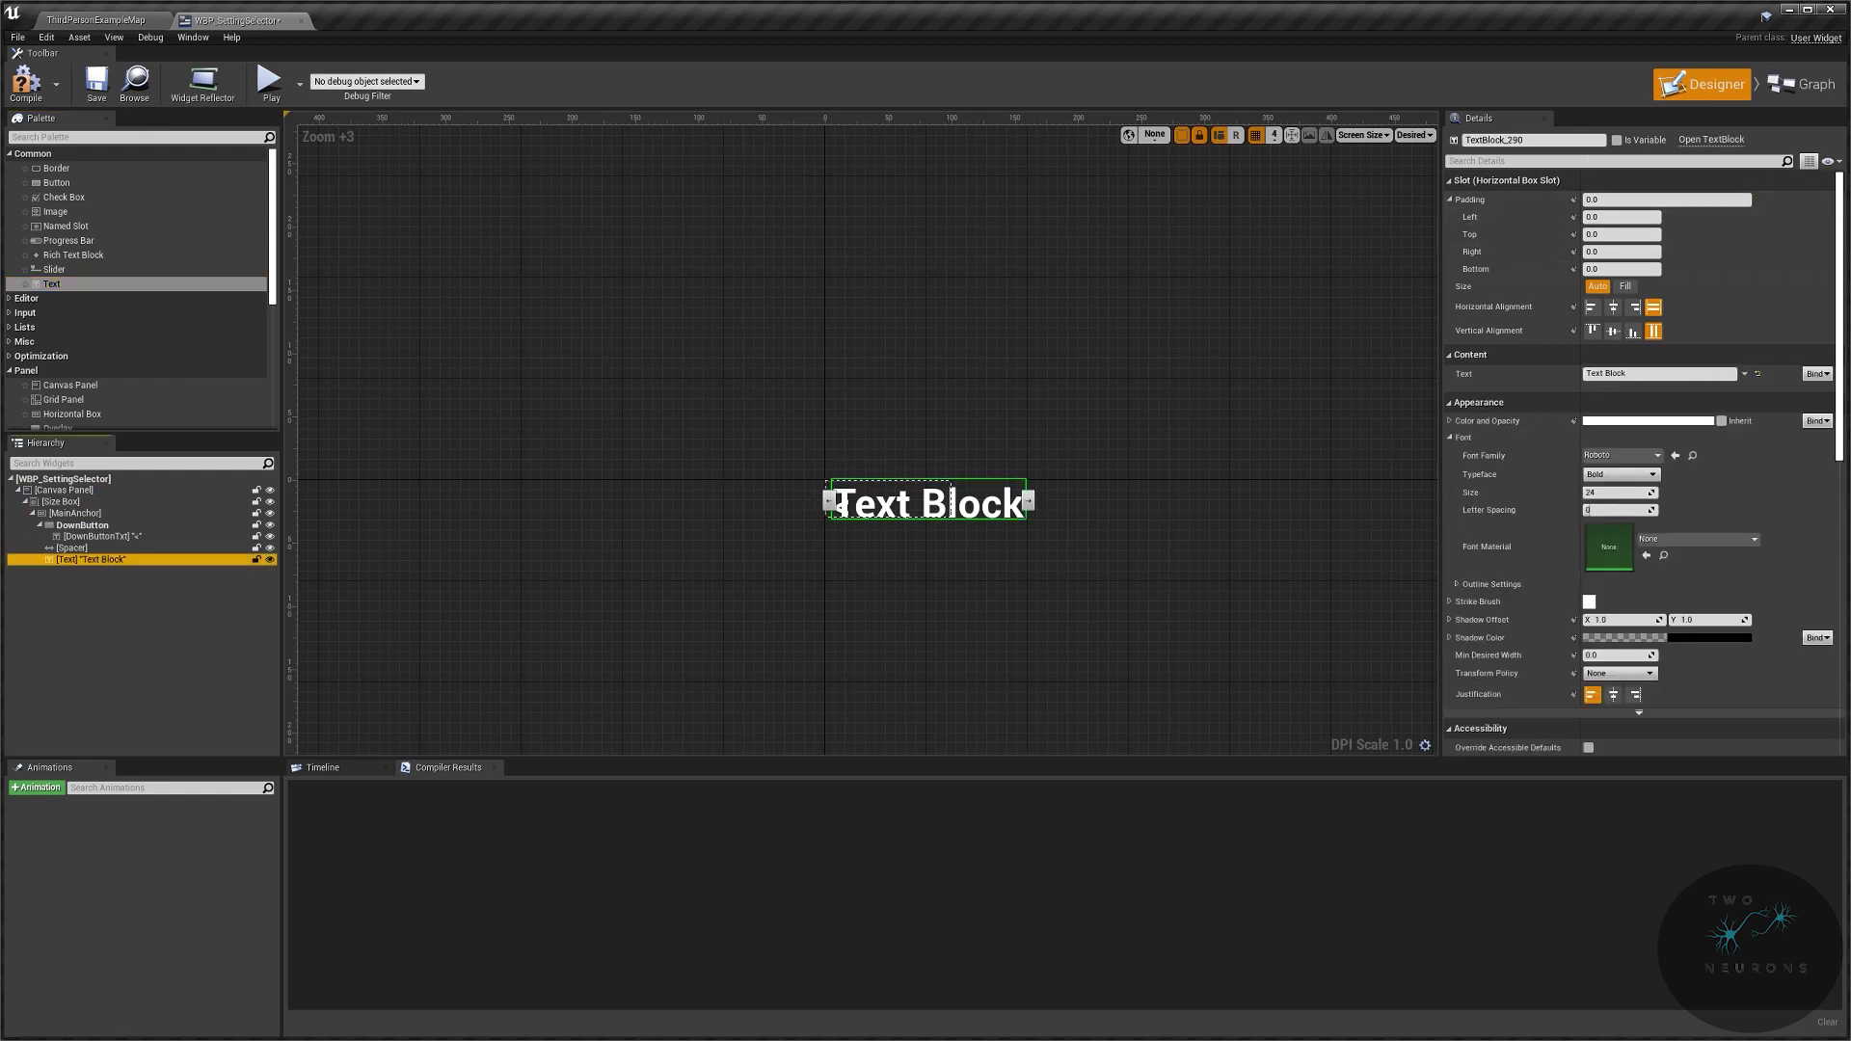
Step: Rename the new text block to SettingsText and set its text to {Medium}
click(1553, 139)
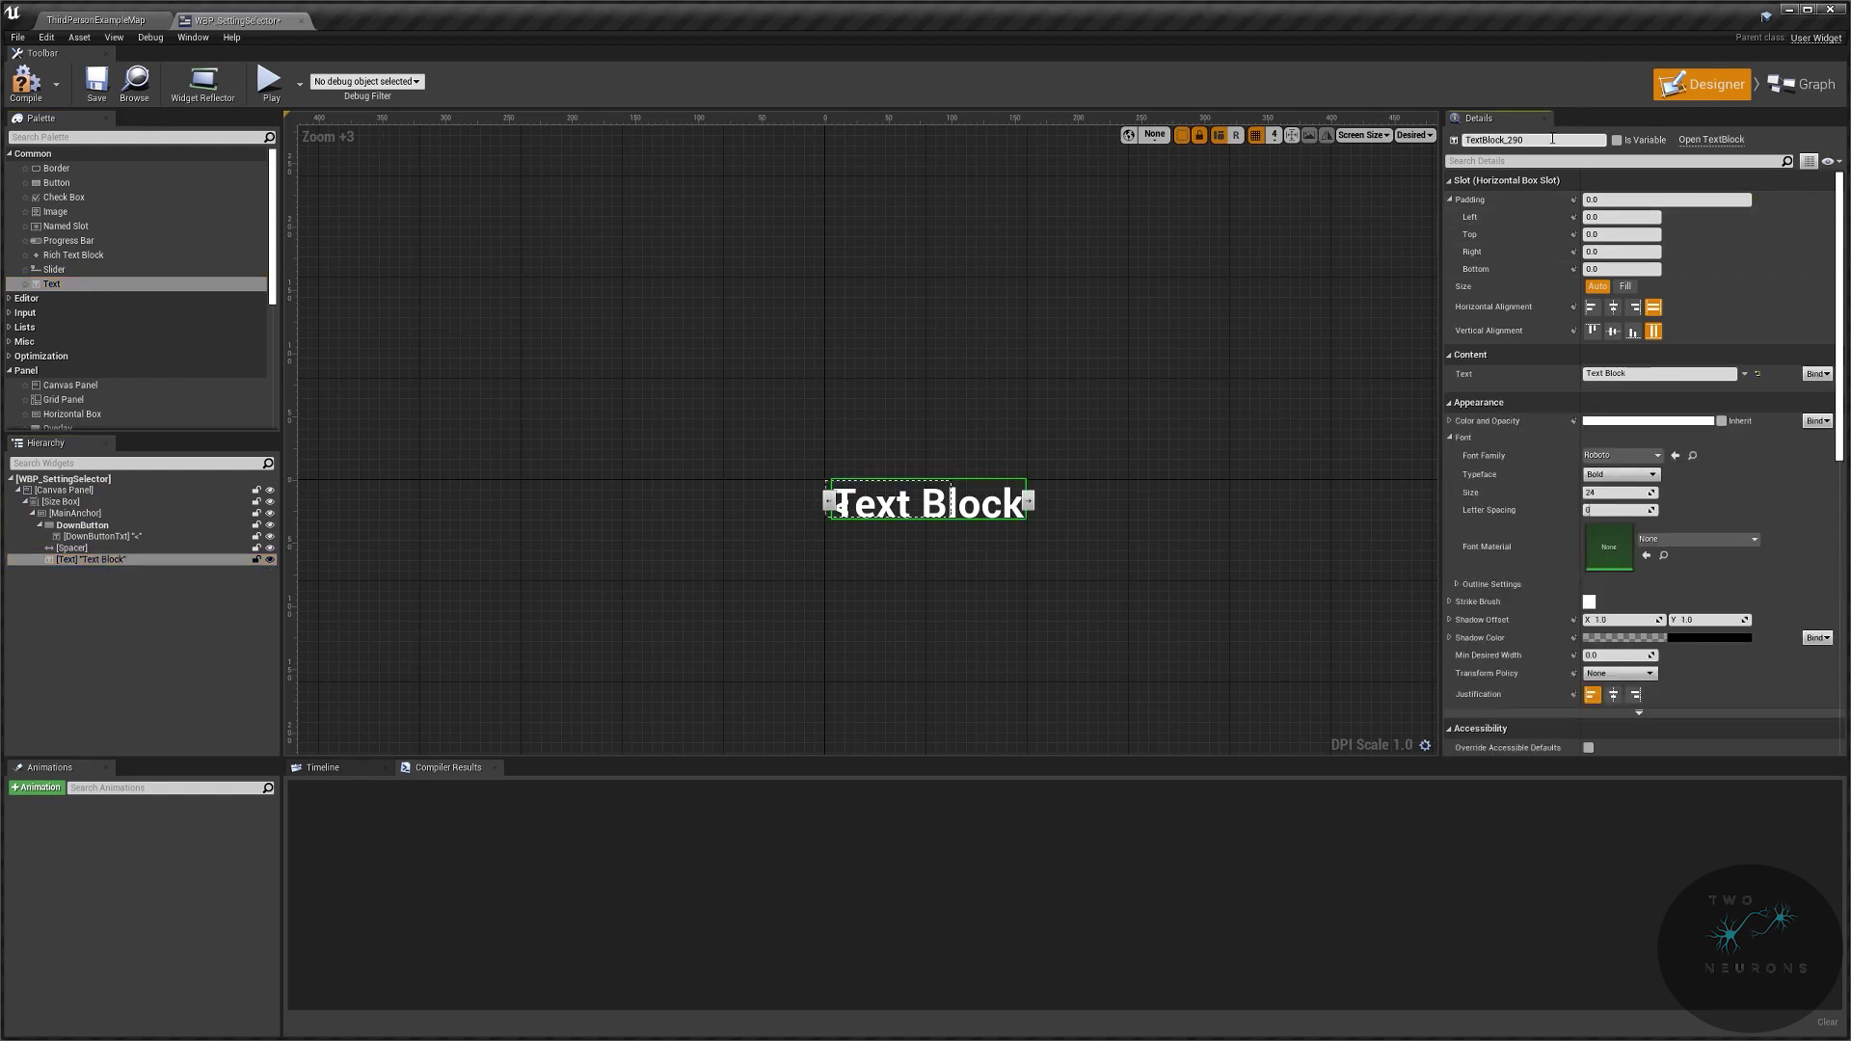
text(SettingsText)
key(Return)
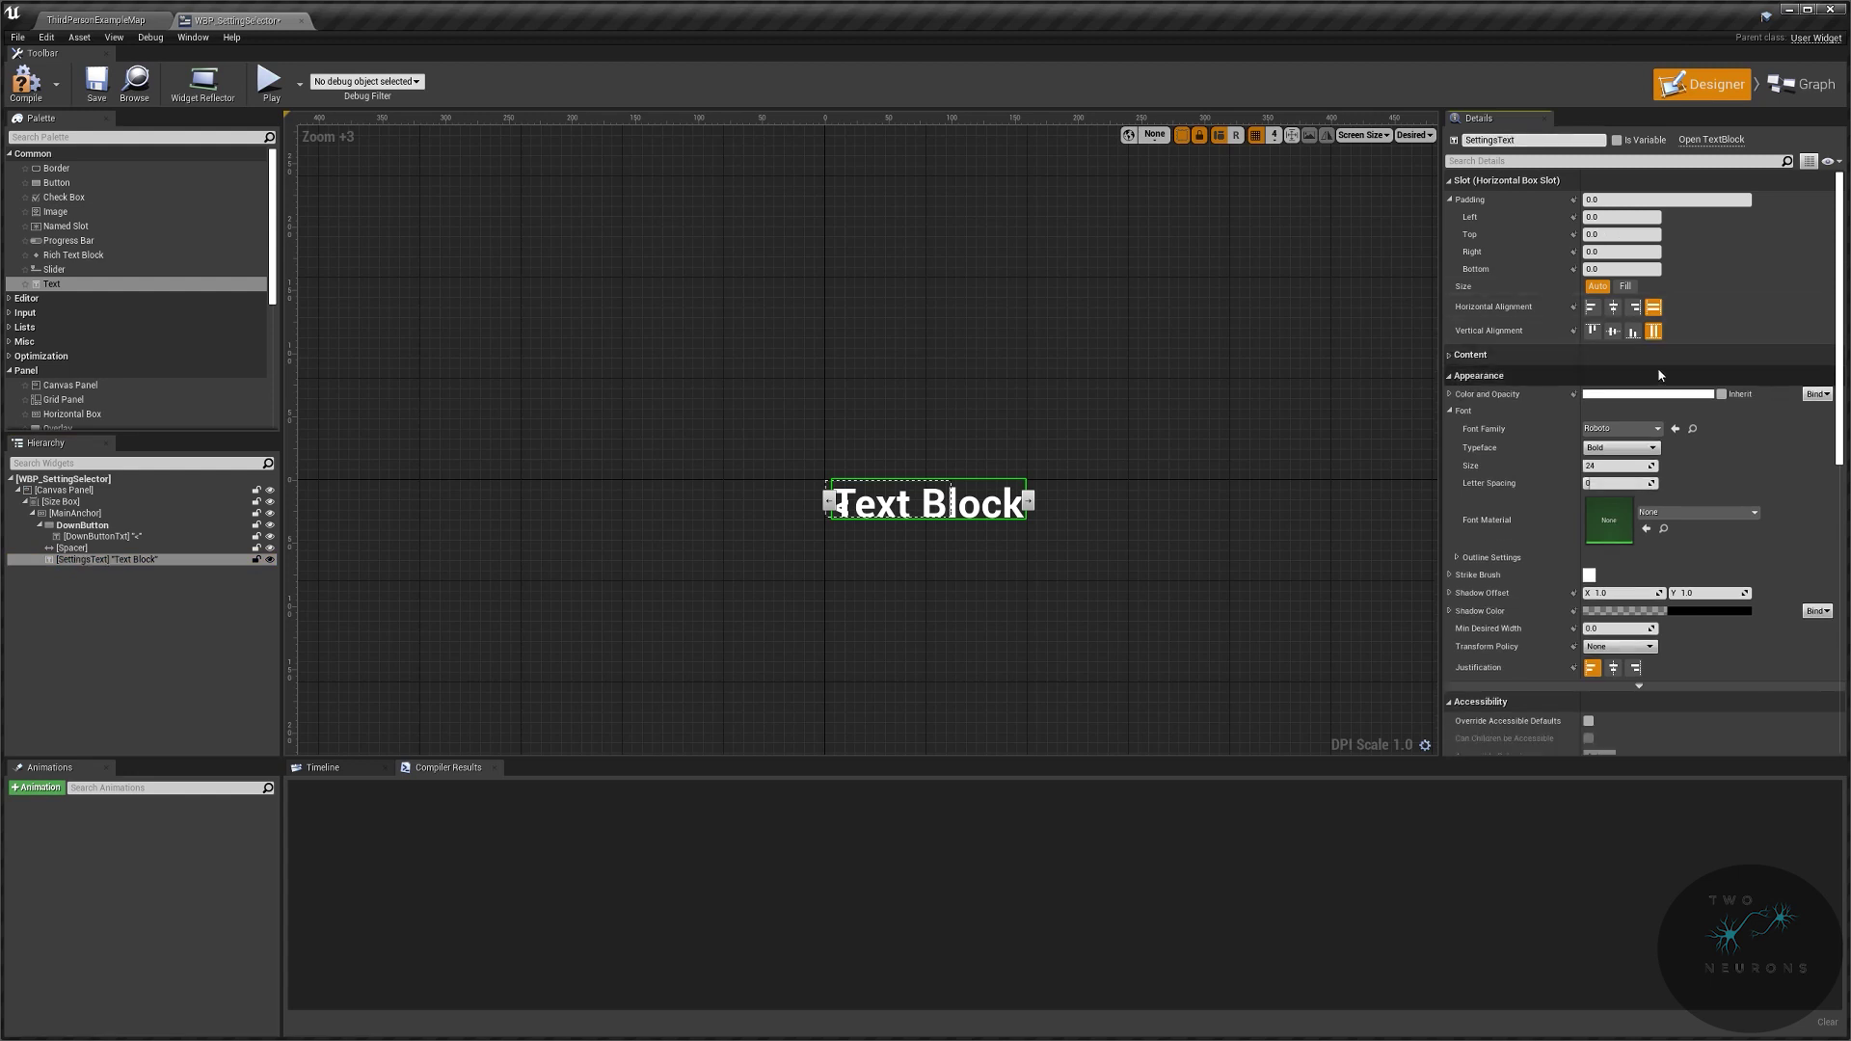
click(1657, 373)
text({Med)
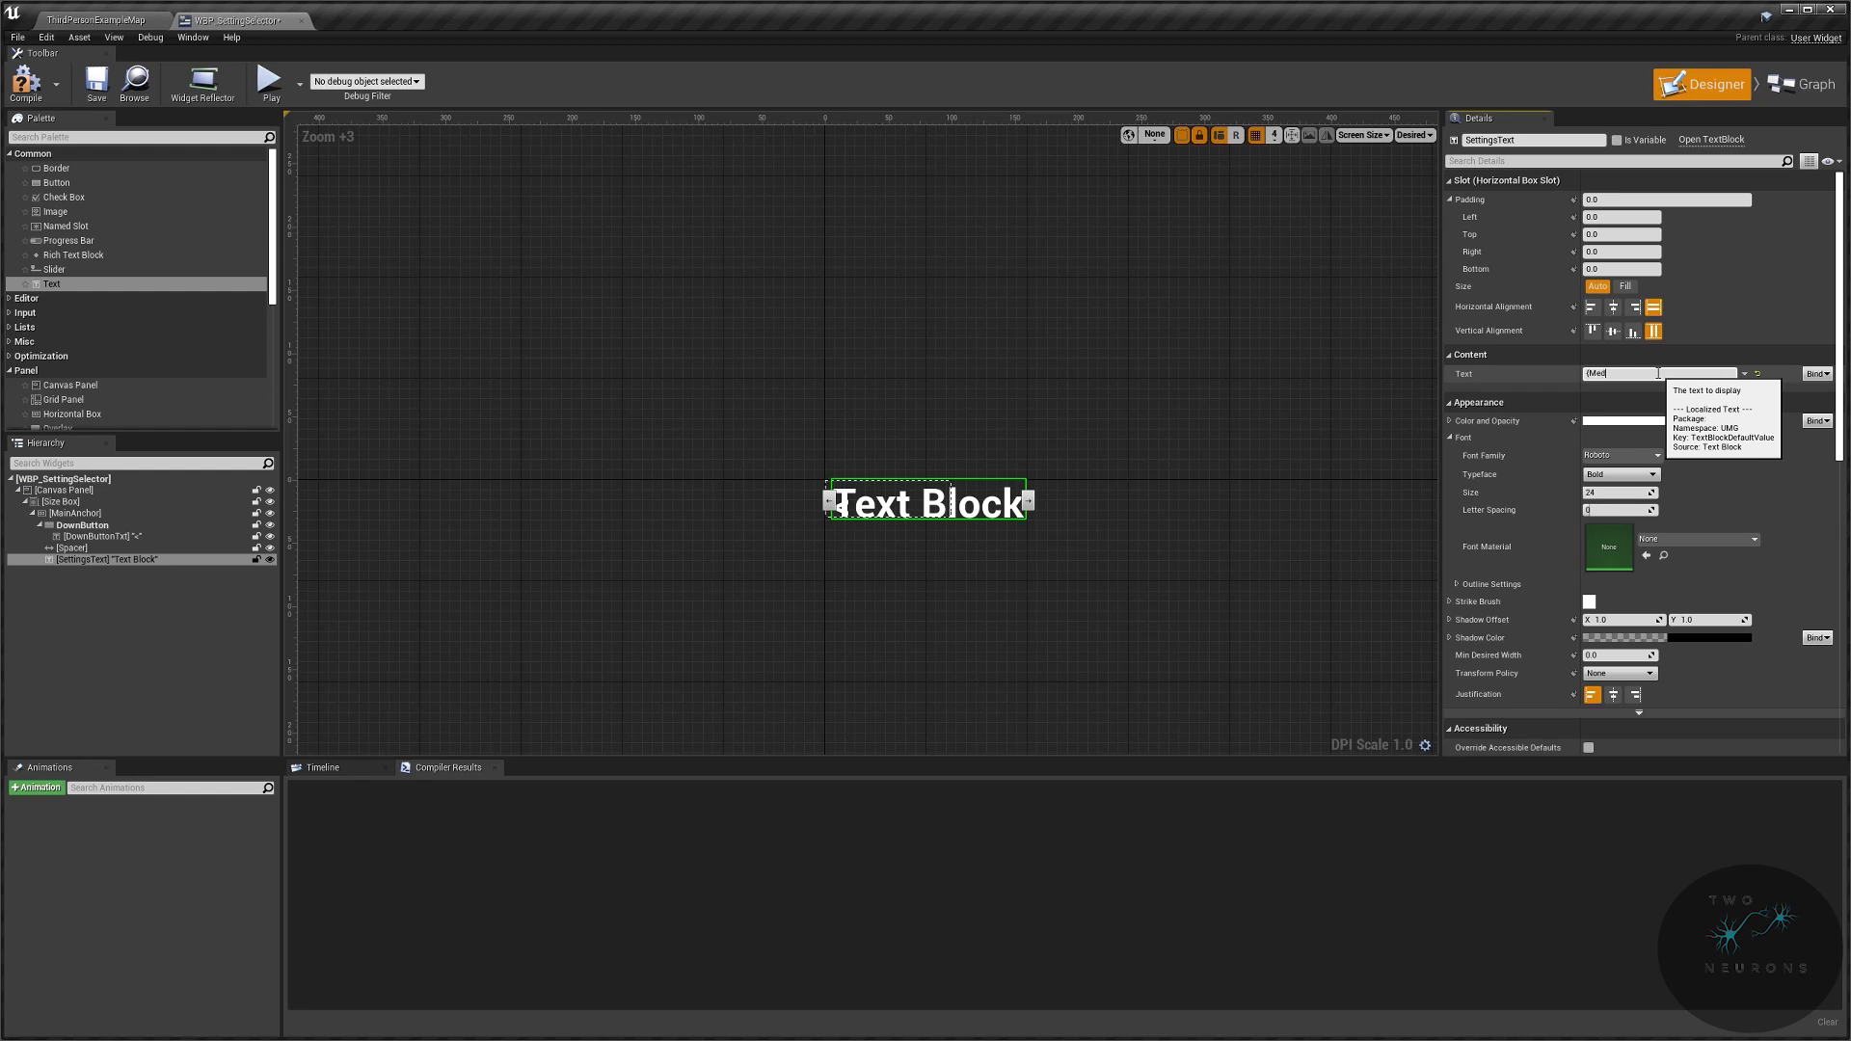
text(ium})
key(Return)
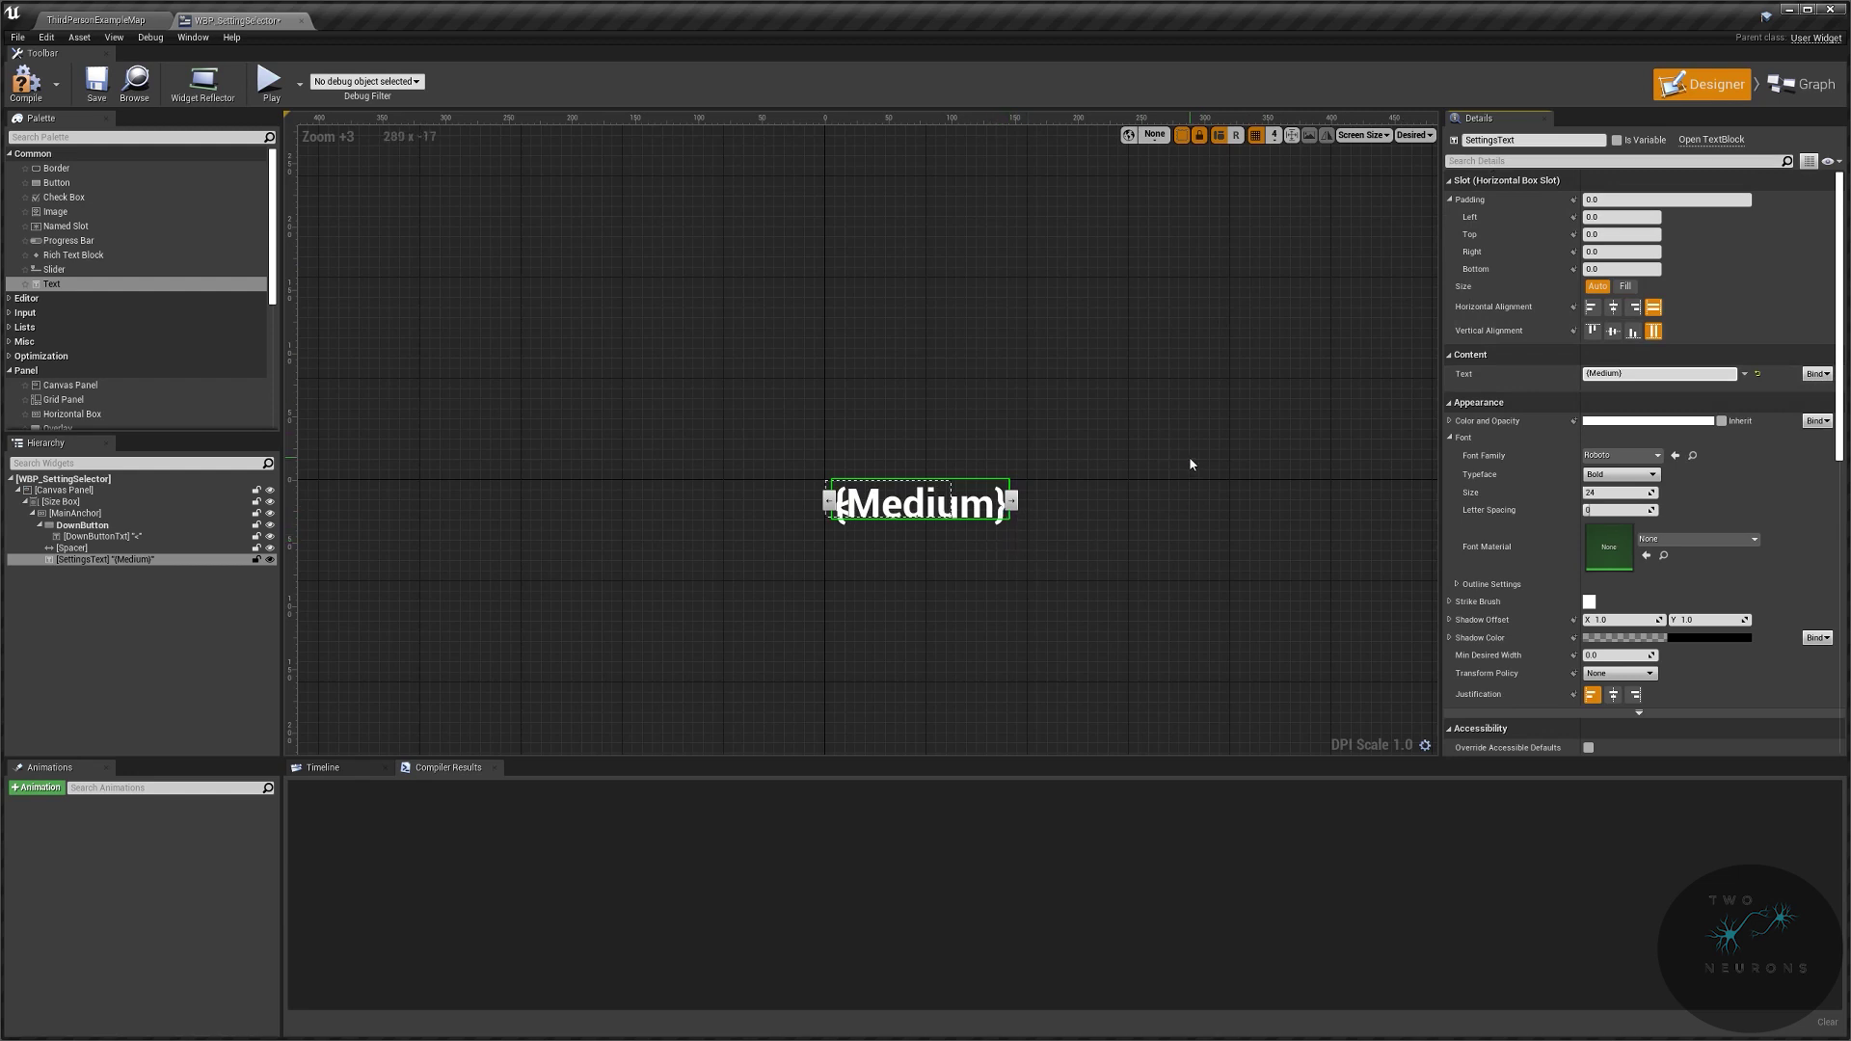
Step: Set SettingsText's slot size to Fill with a value of 0.75
click(1627, 288)
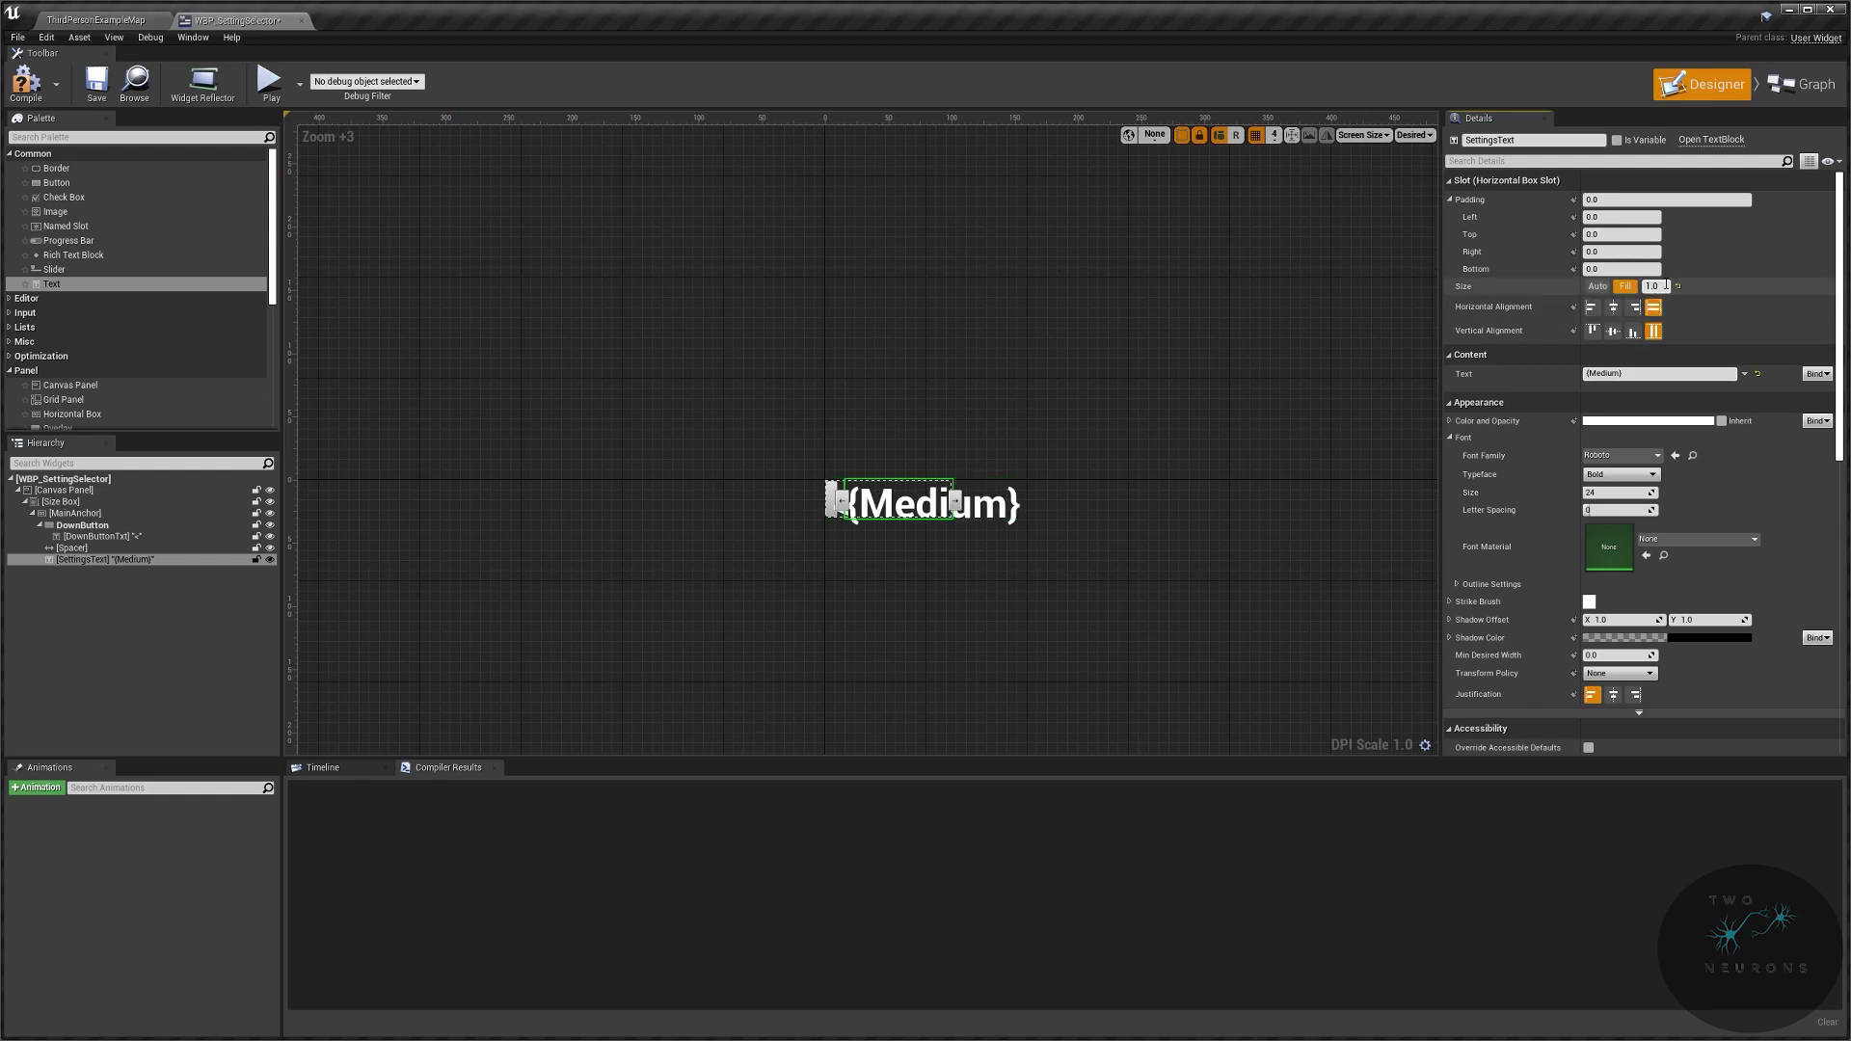
click(1660, 285)
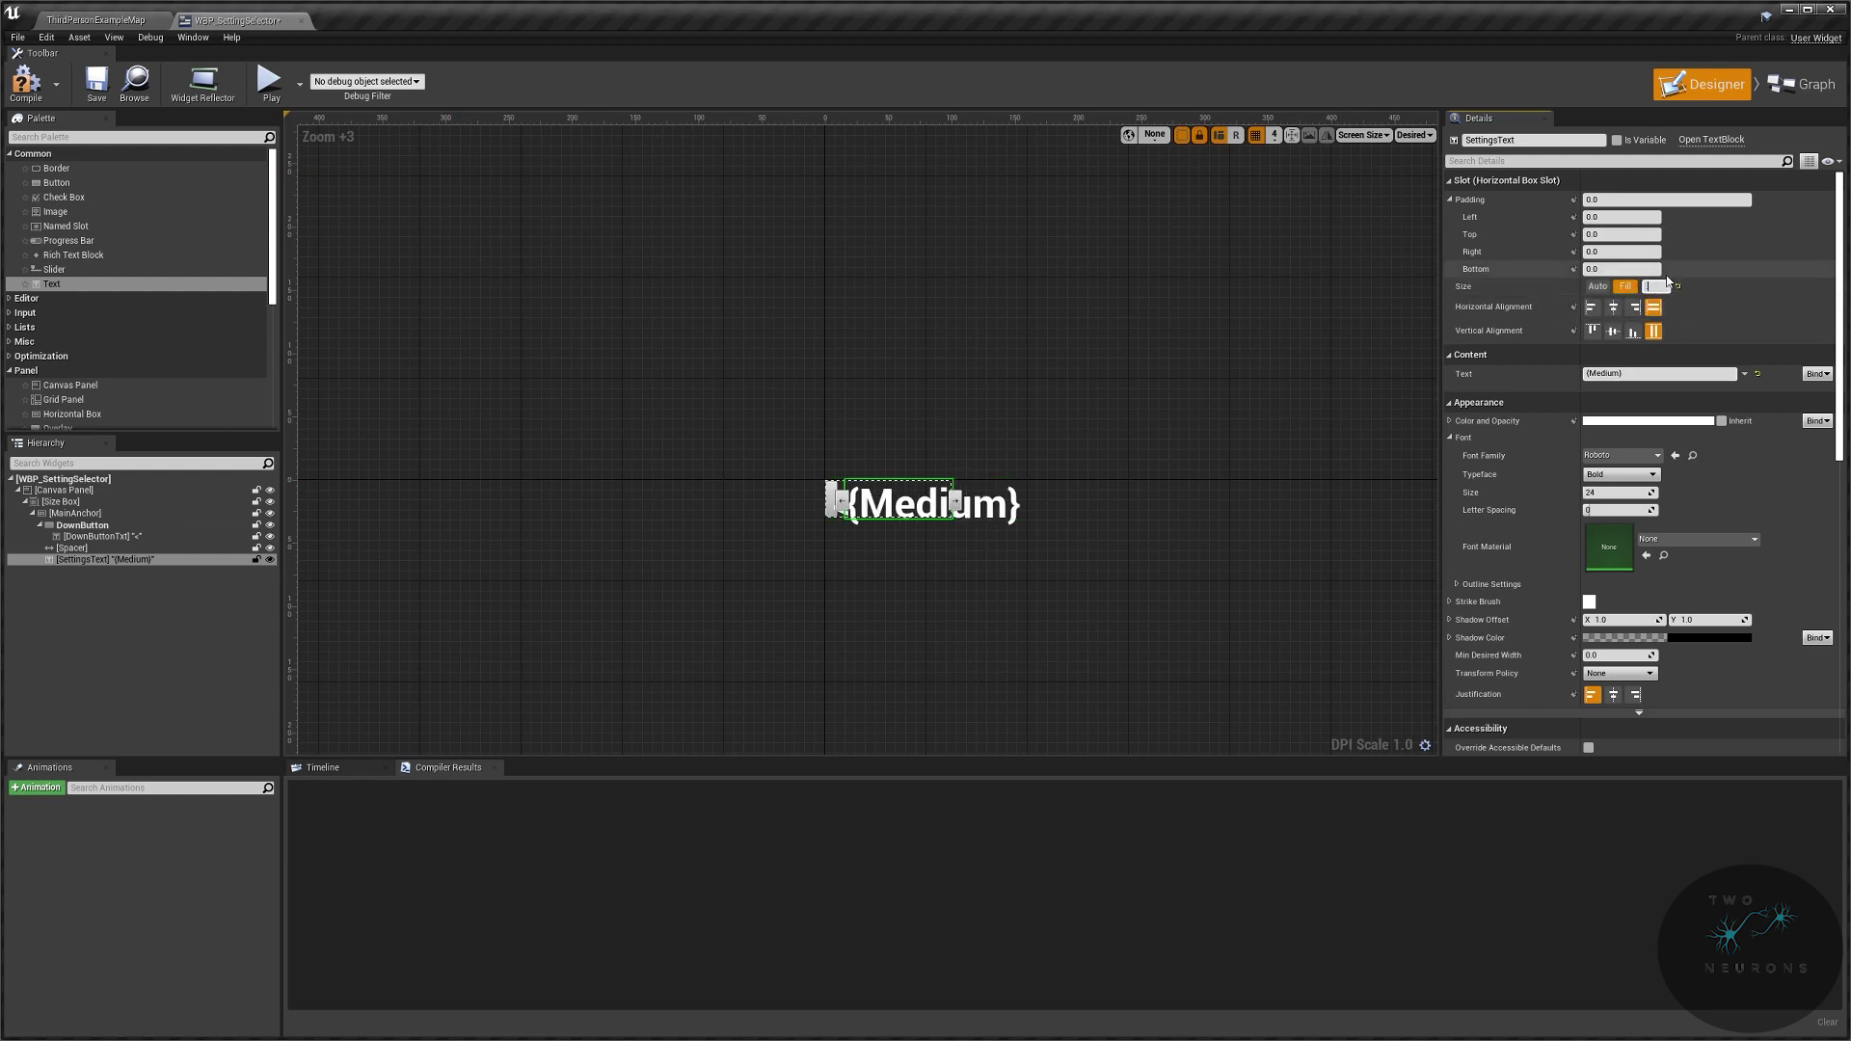
key(Return)
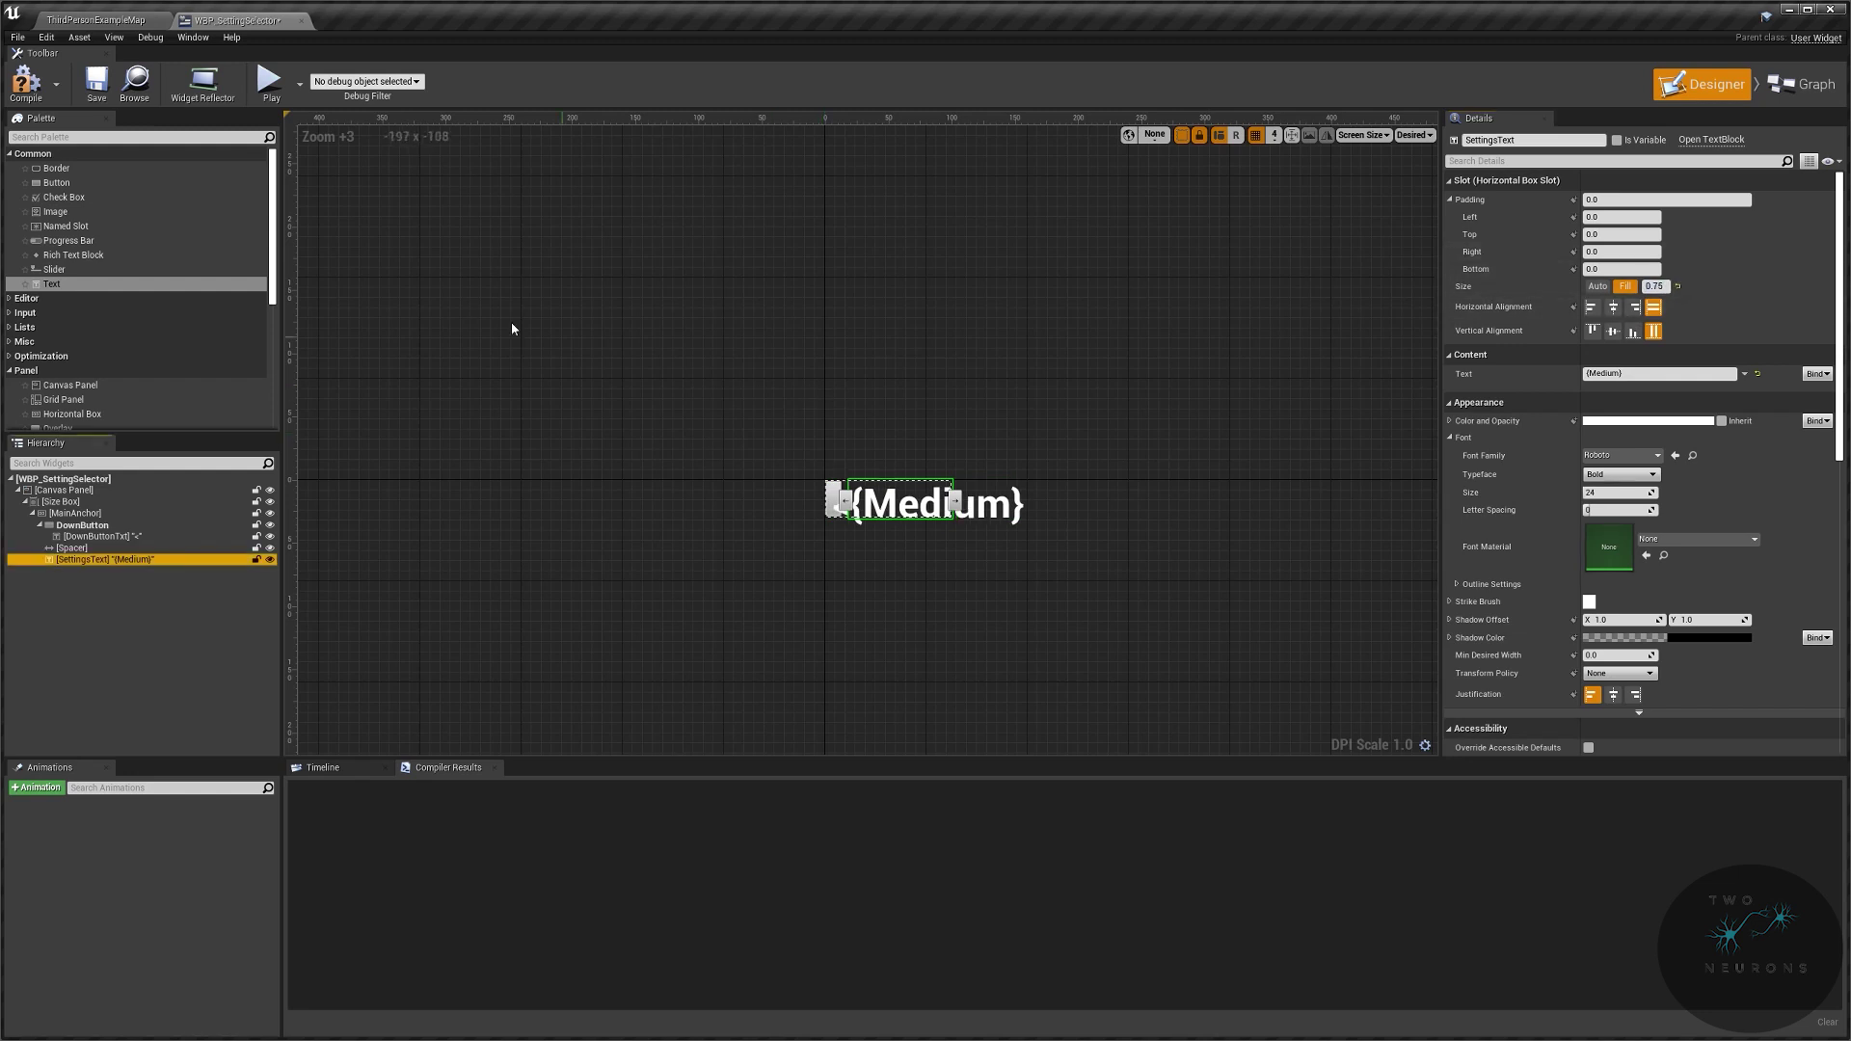
Step: Add another Spacer after SettingsText with a left padding of 5.0
scroll(87, 279, down, 6)
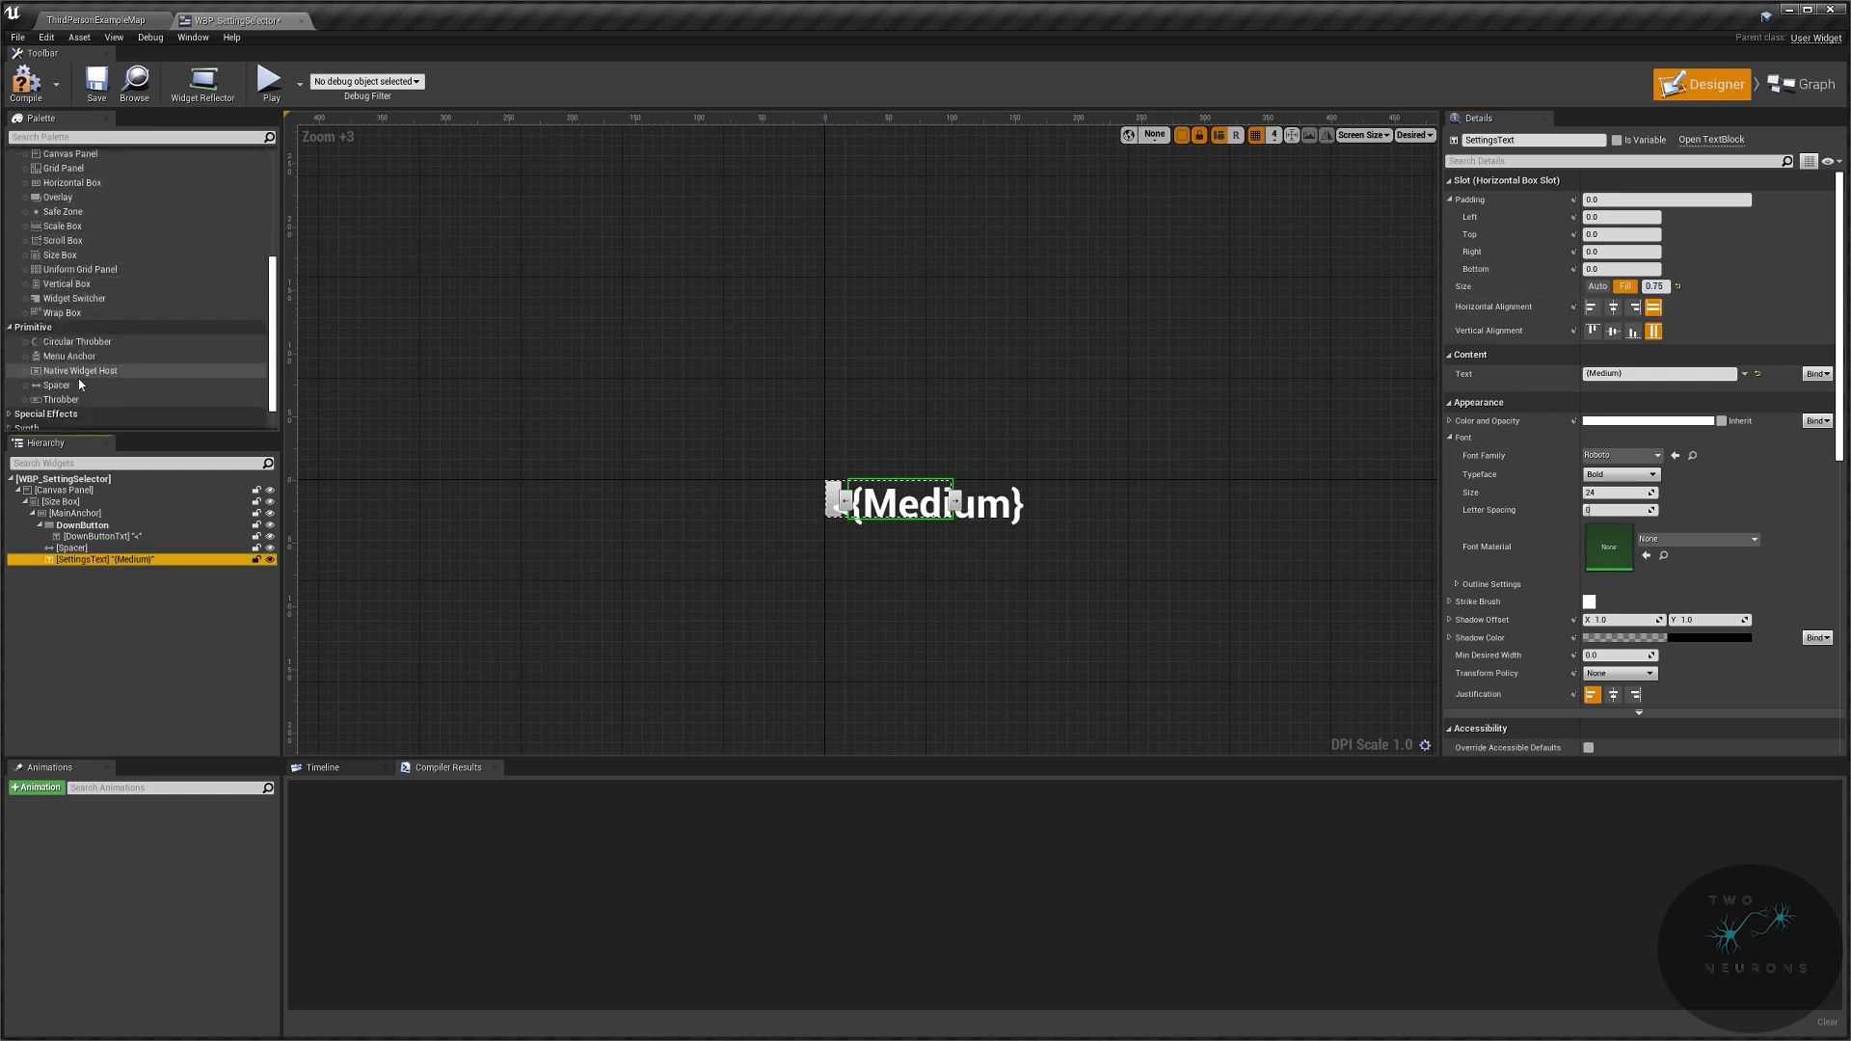
drag(102, 363, 92, 520)
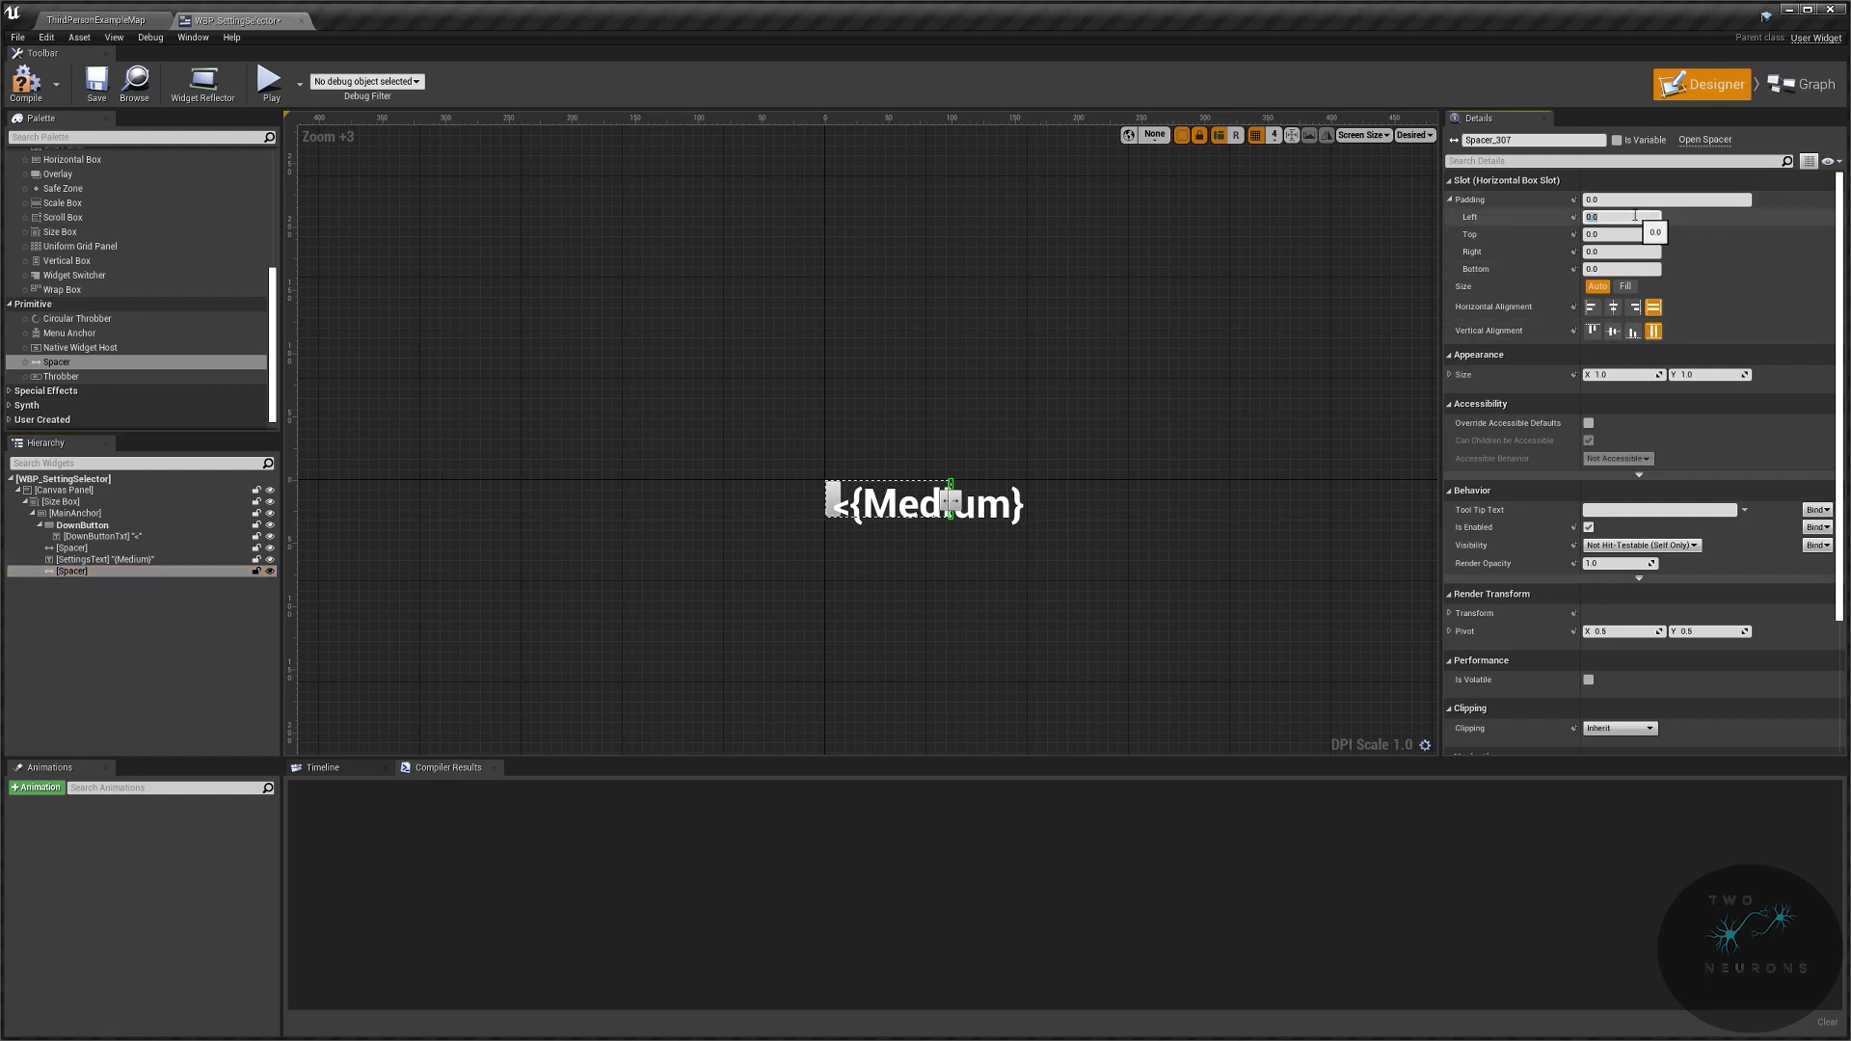
text(5)
key(Return)
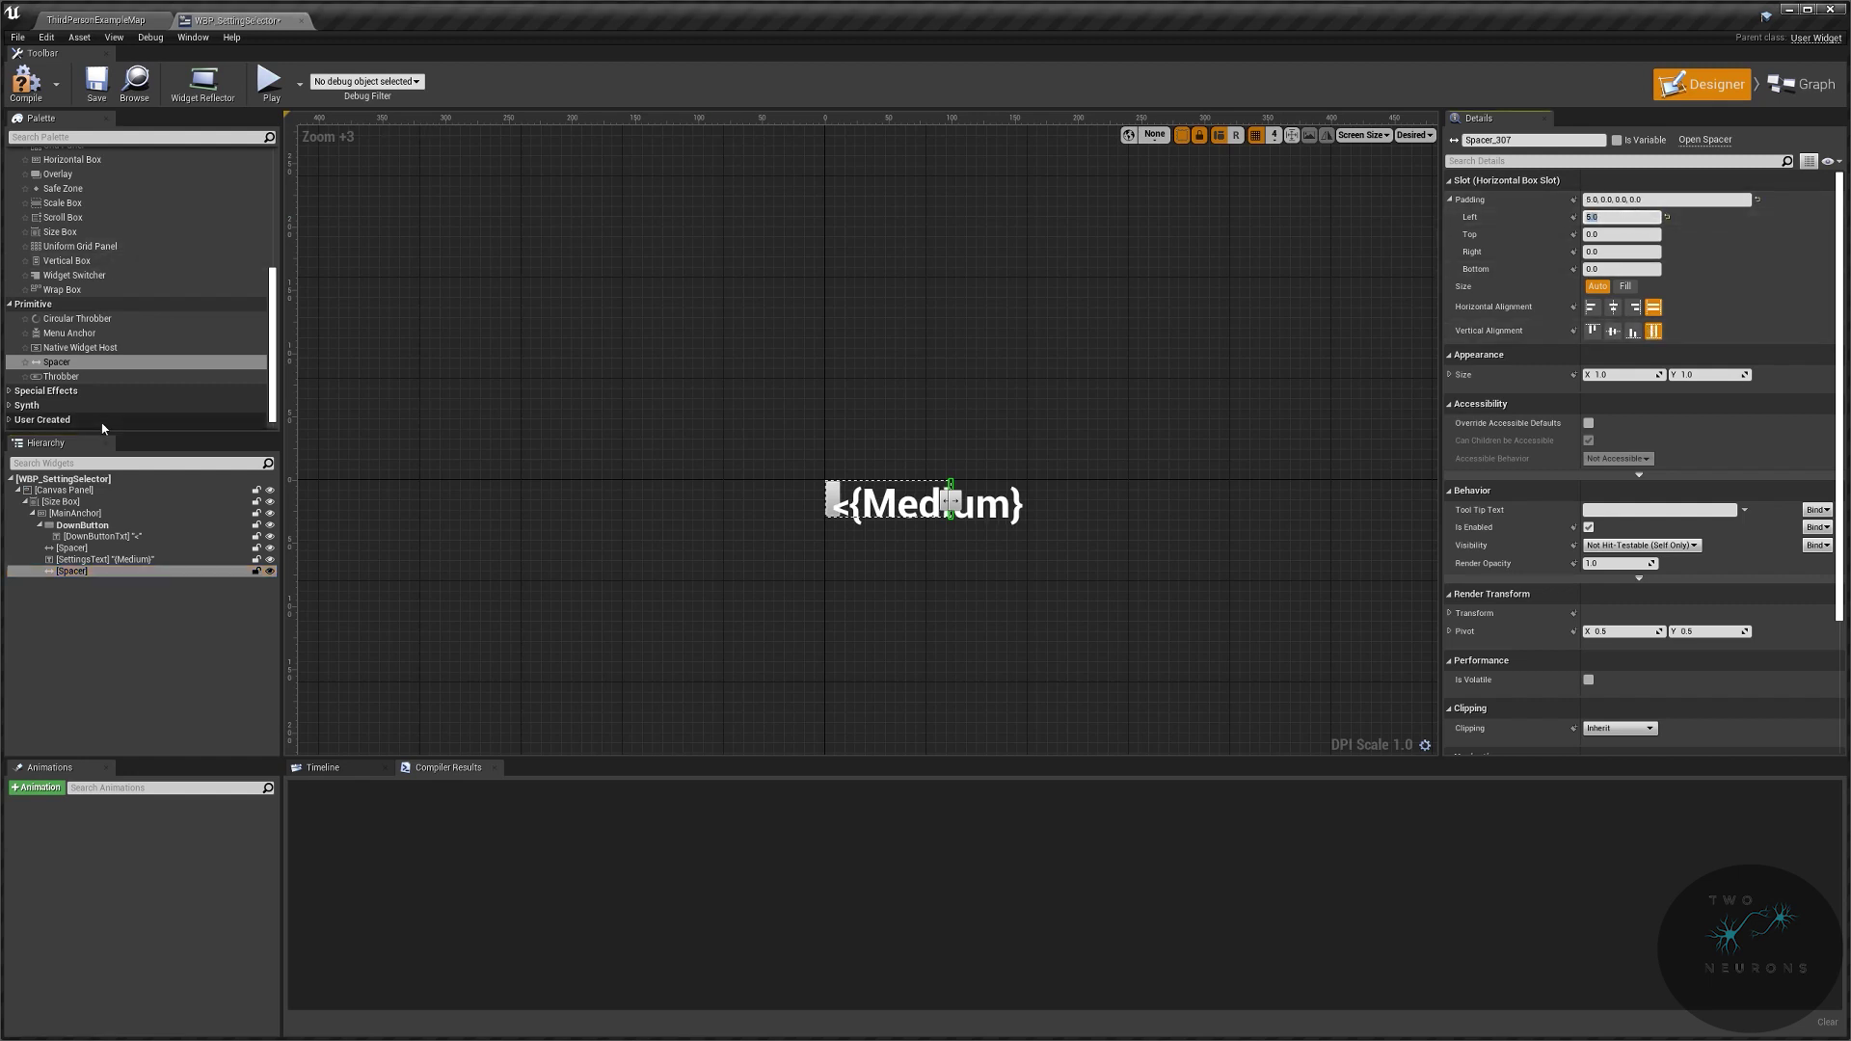
Step: Duplicate DownButton with its label to create the up button
click(97, 536)
ctrl+click(112, 523)
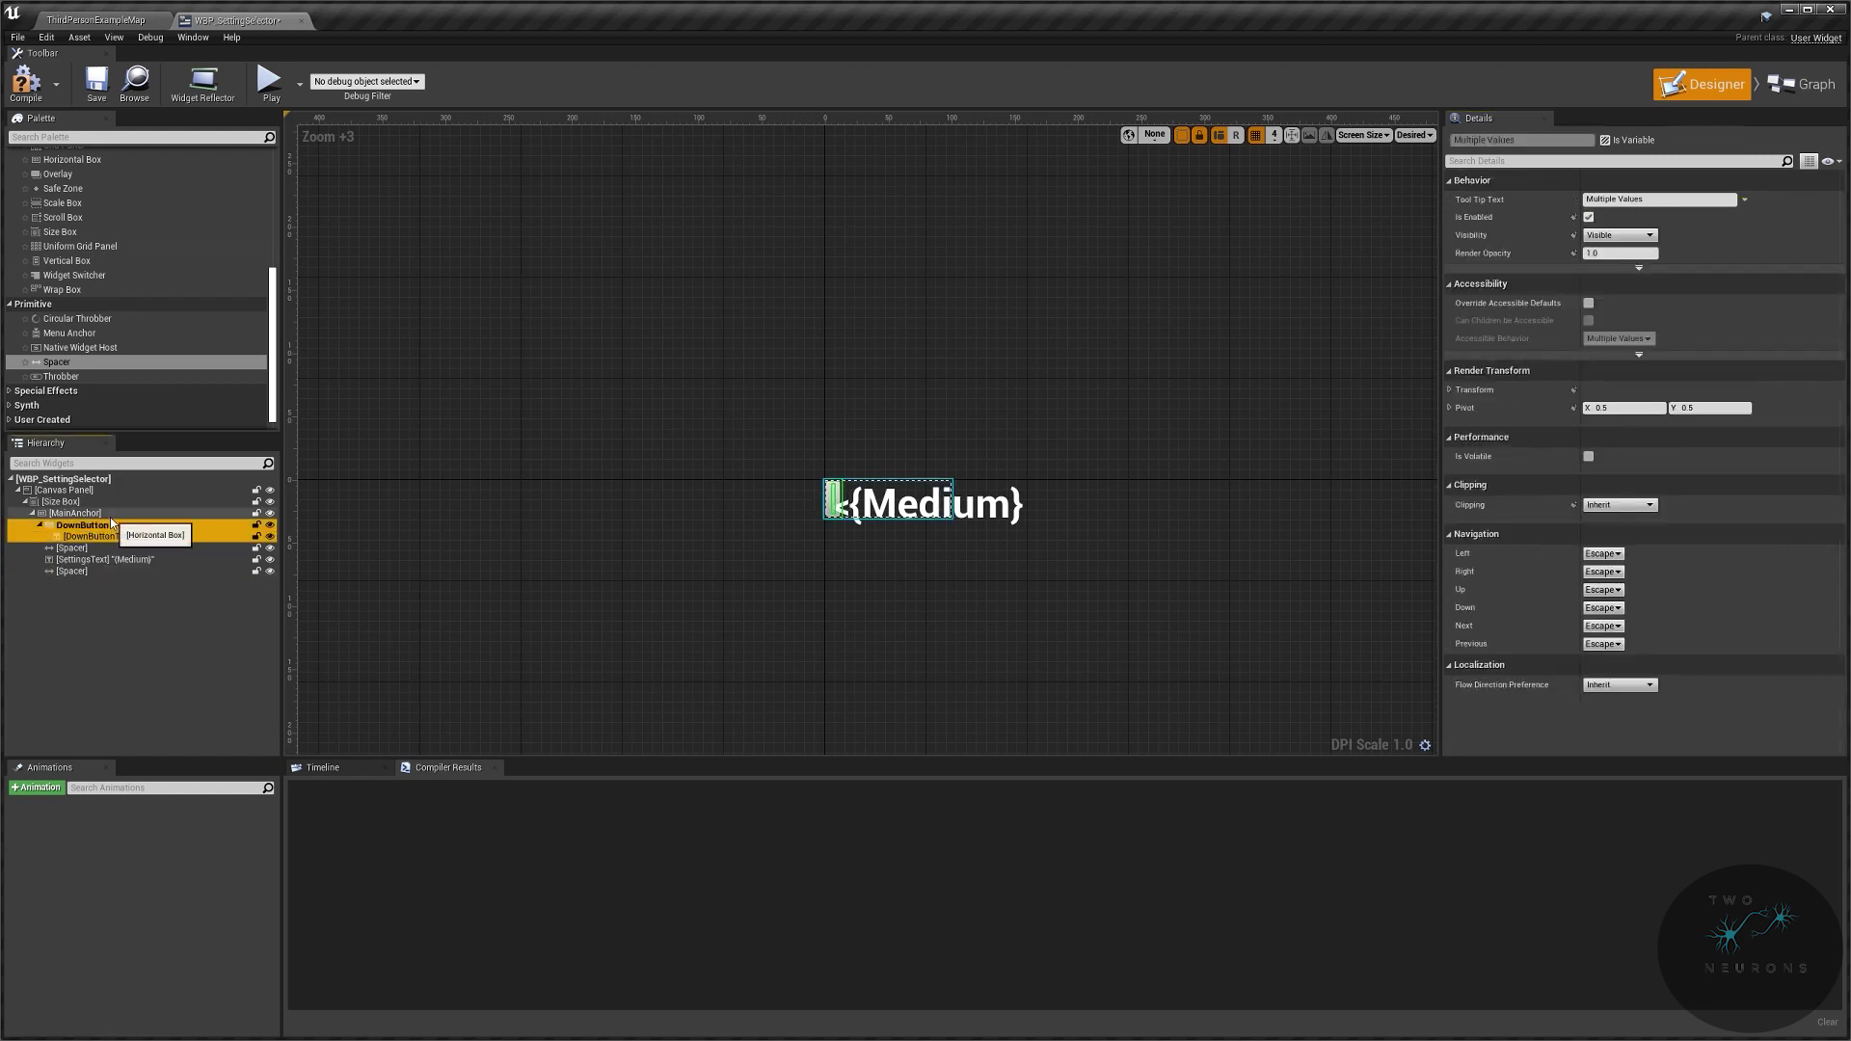
click(112, 524)
key(ctrl+w)
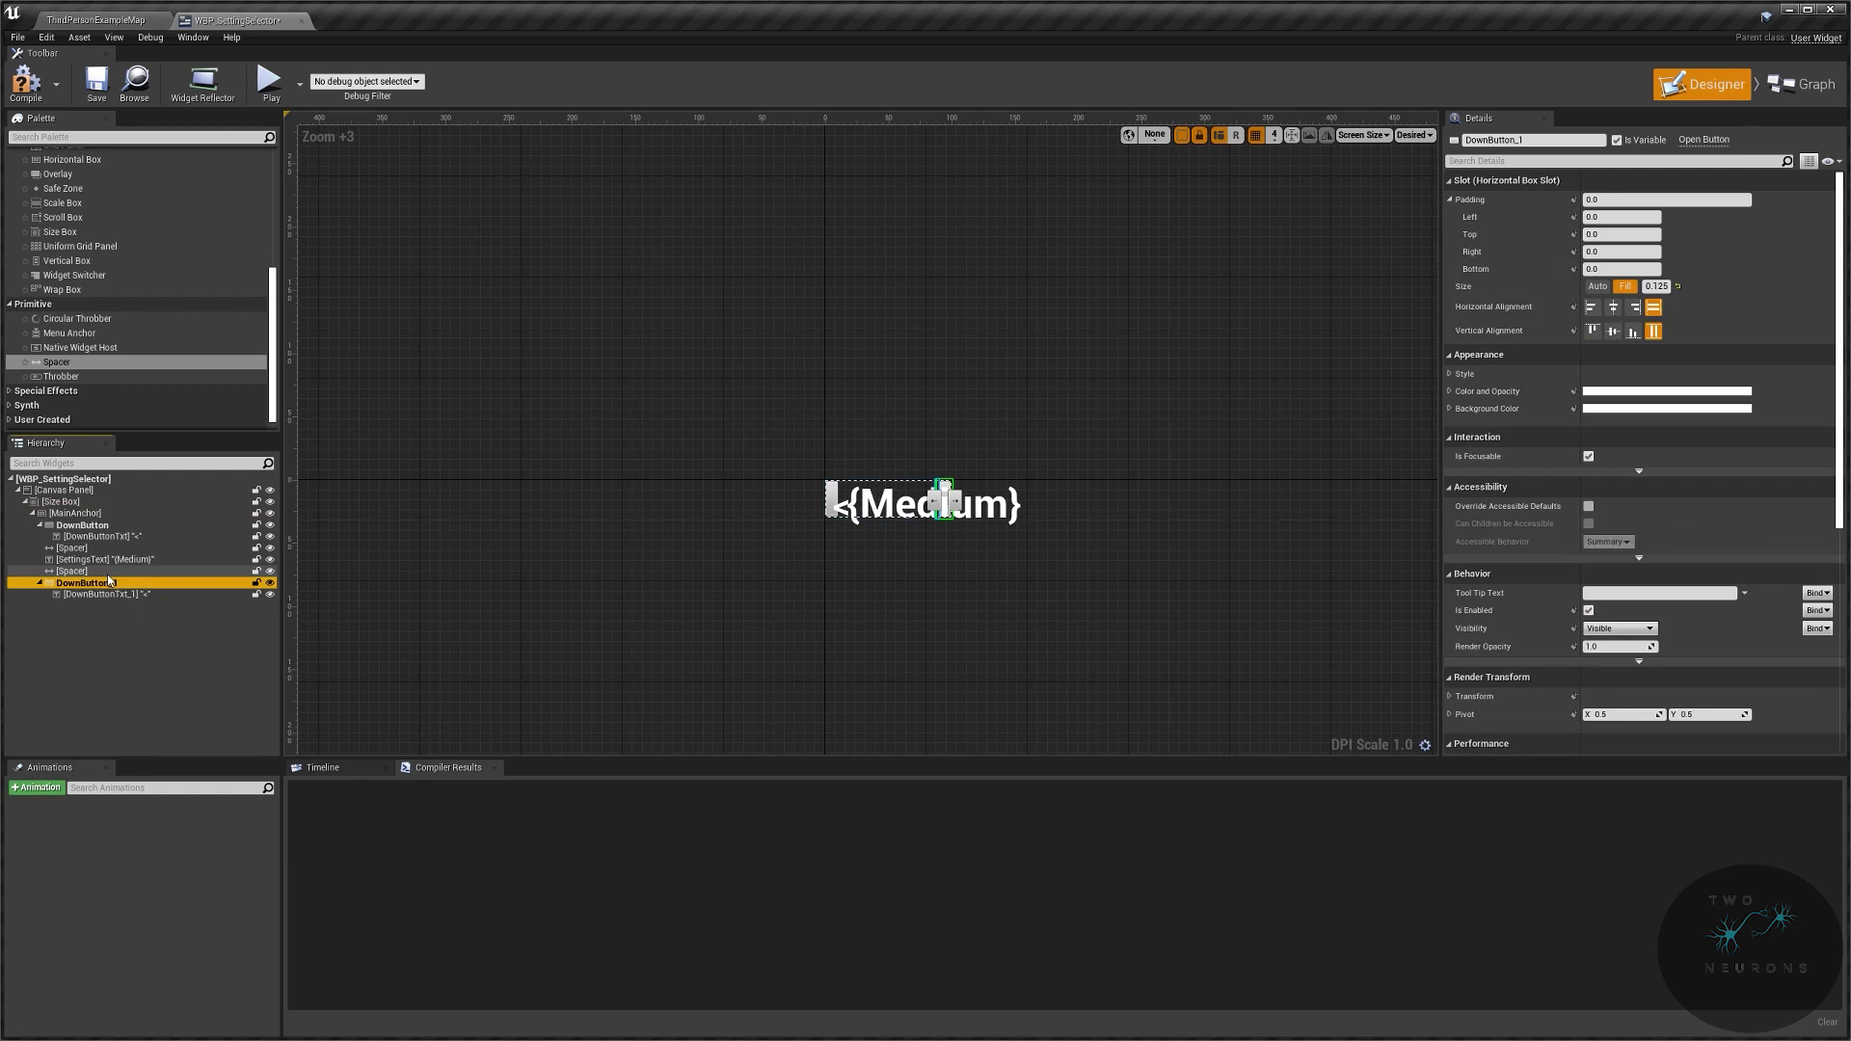
click(193, 595)
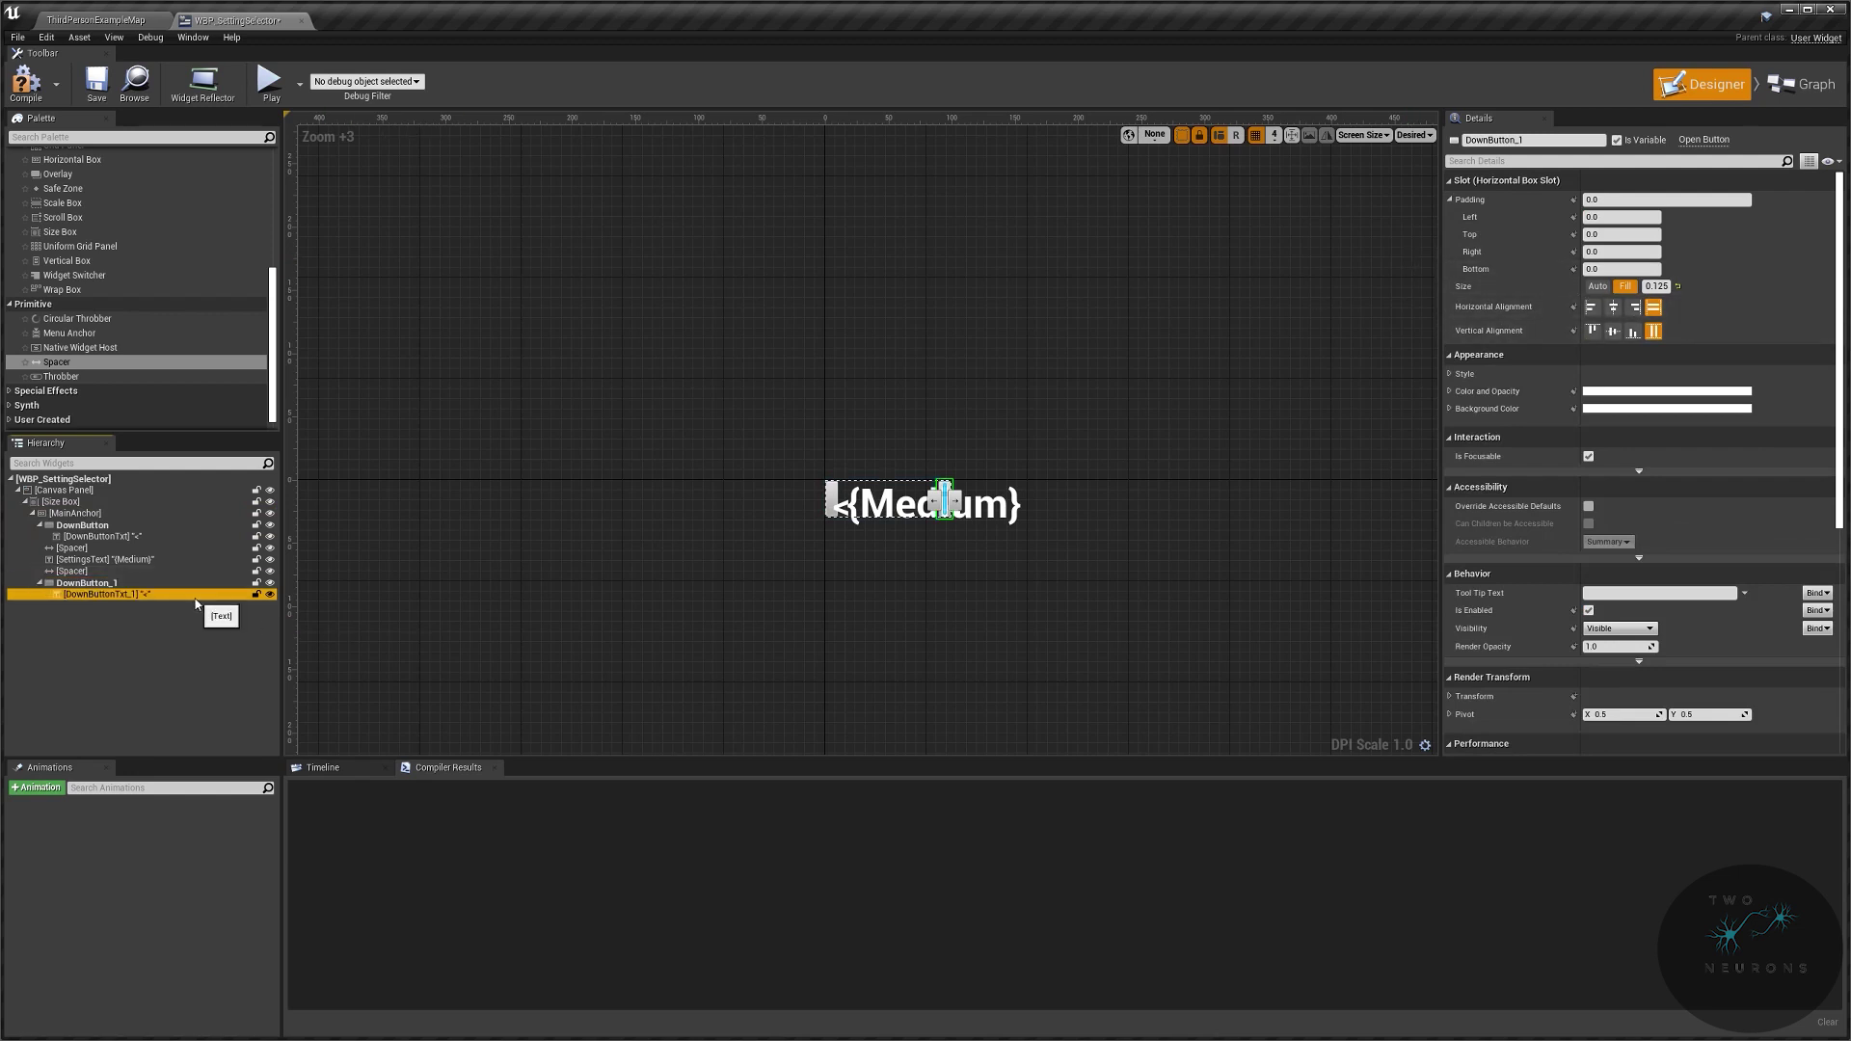
click(193, 583)
click(1521, 142)
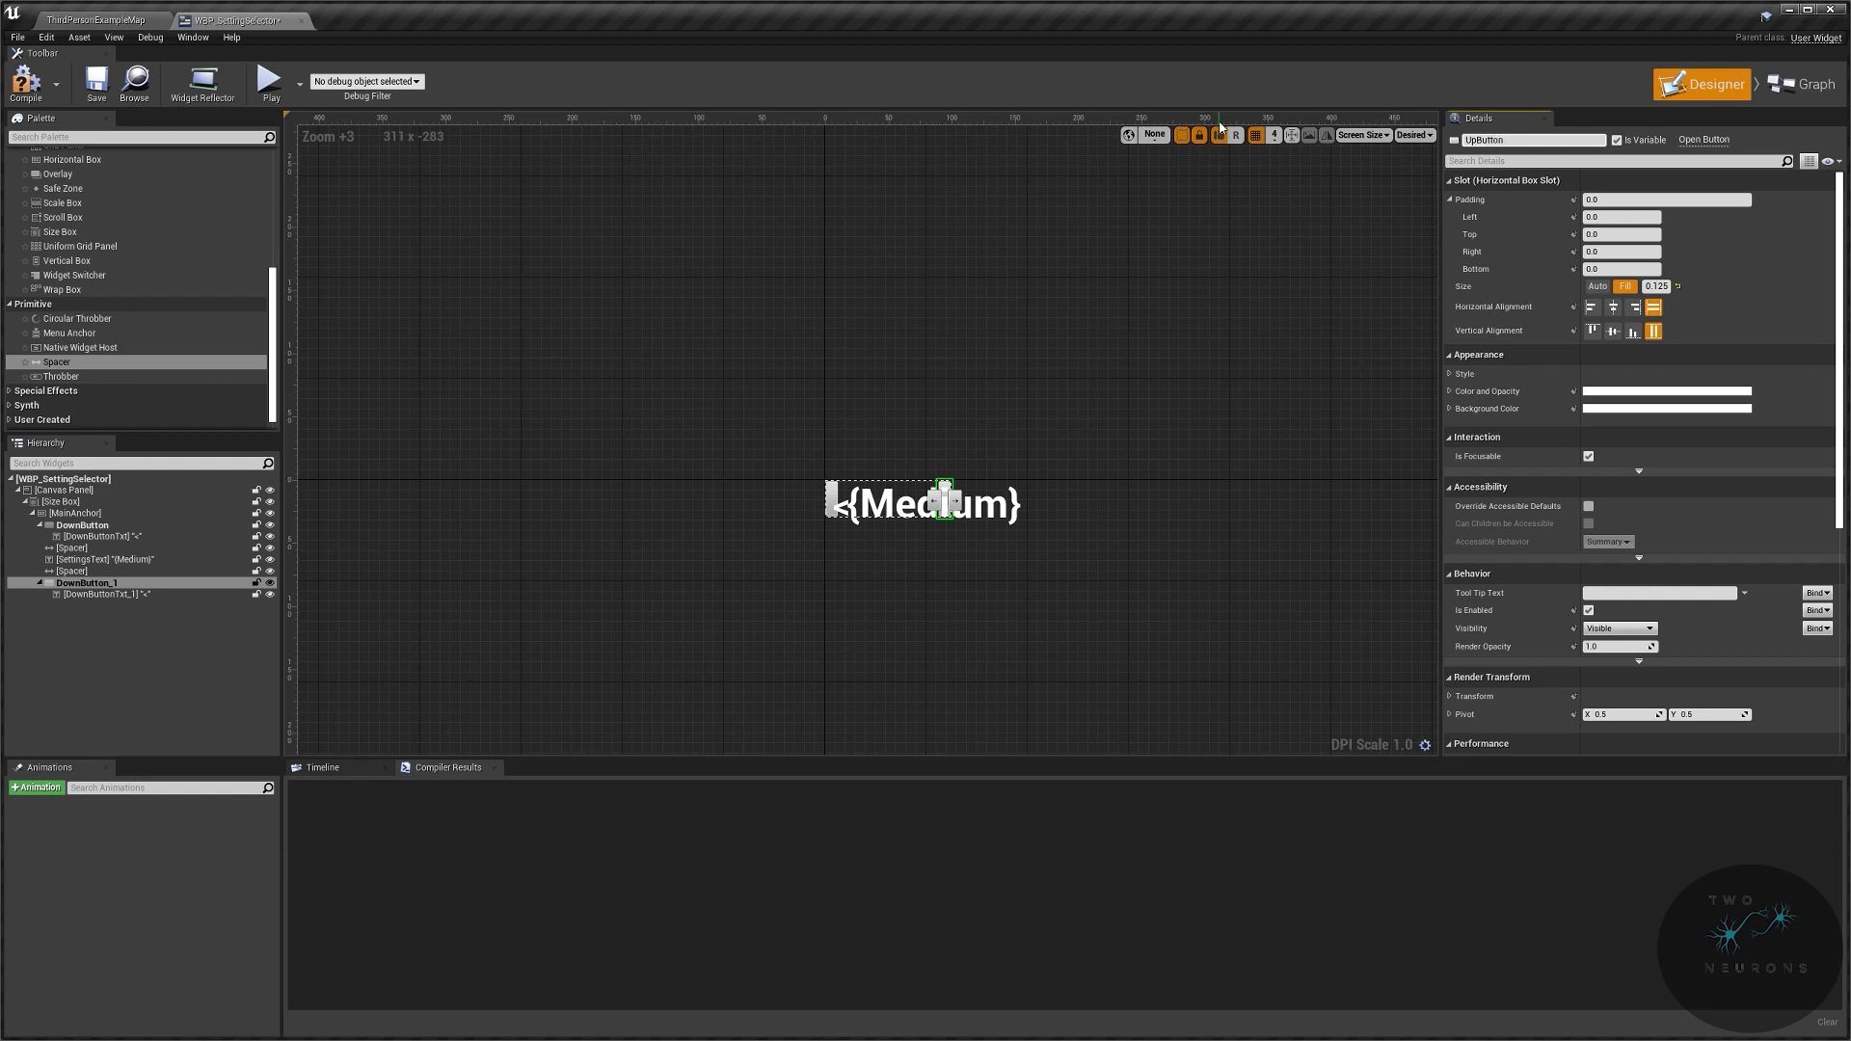
Step: Rename the up button's label widget to UpButtonText, then compile and save the blueprint
click(241, 595)
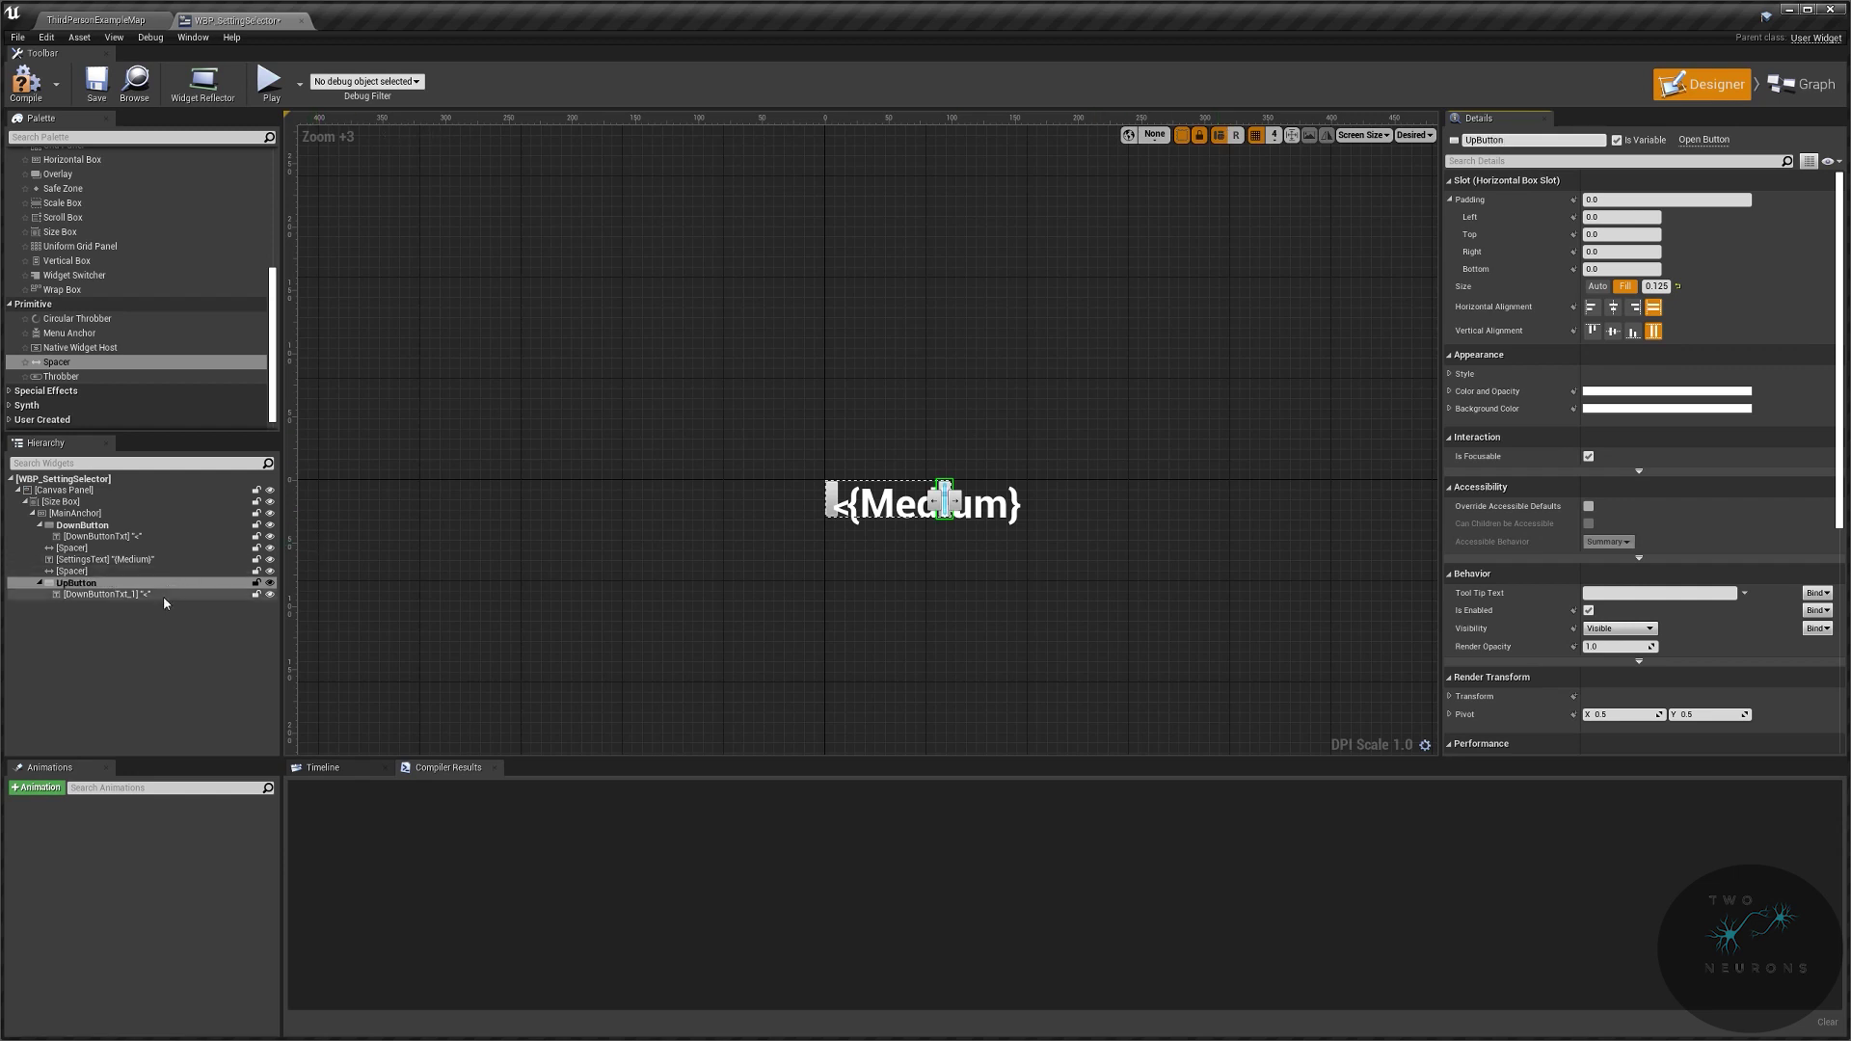
click(1612, 288)
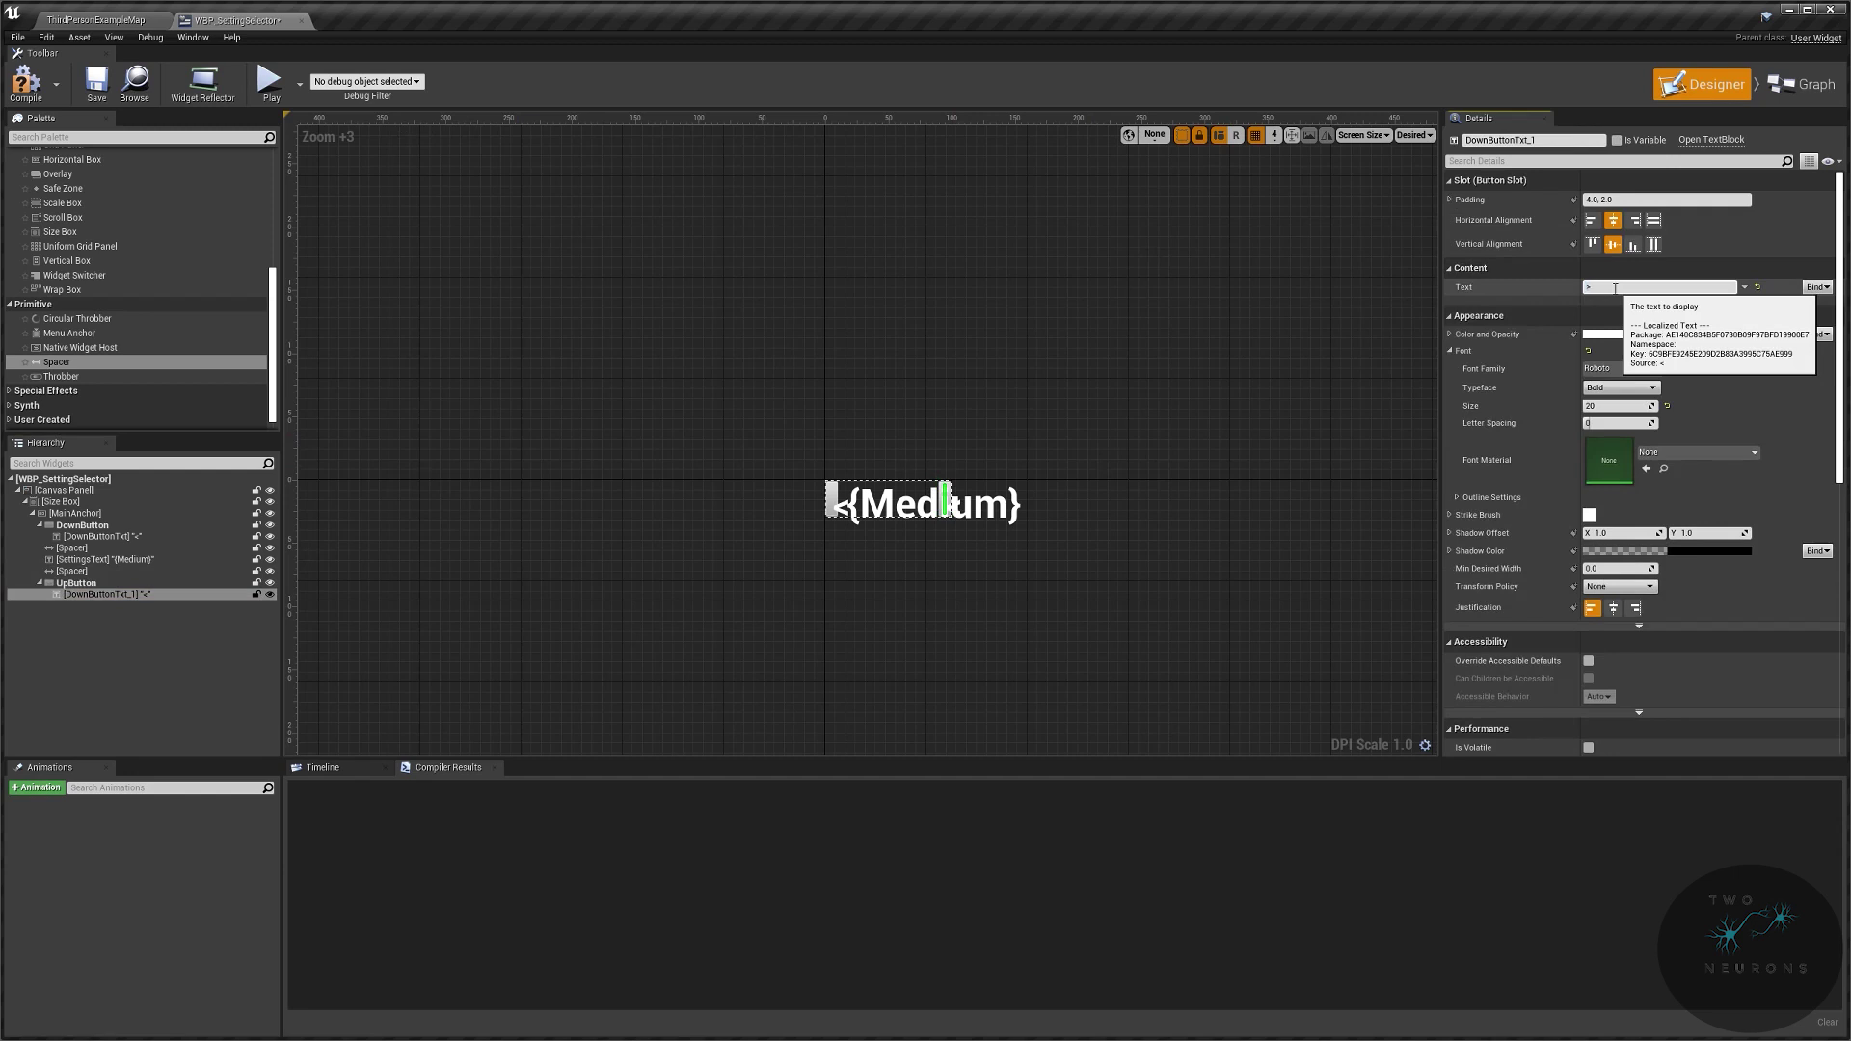
click(1550, 142)
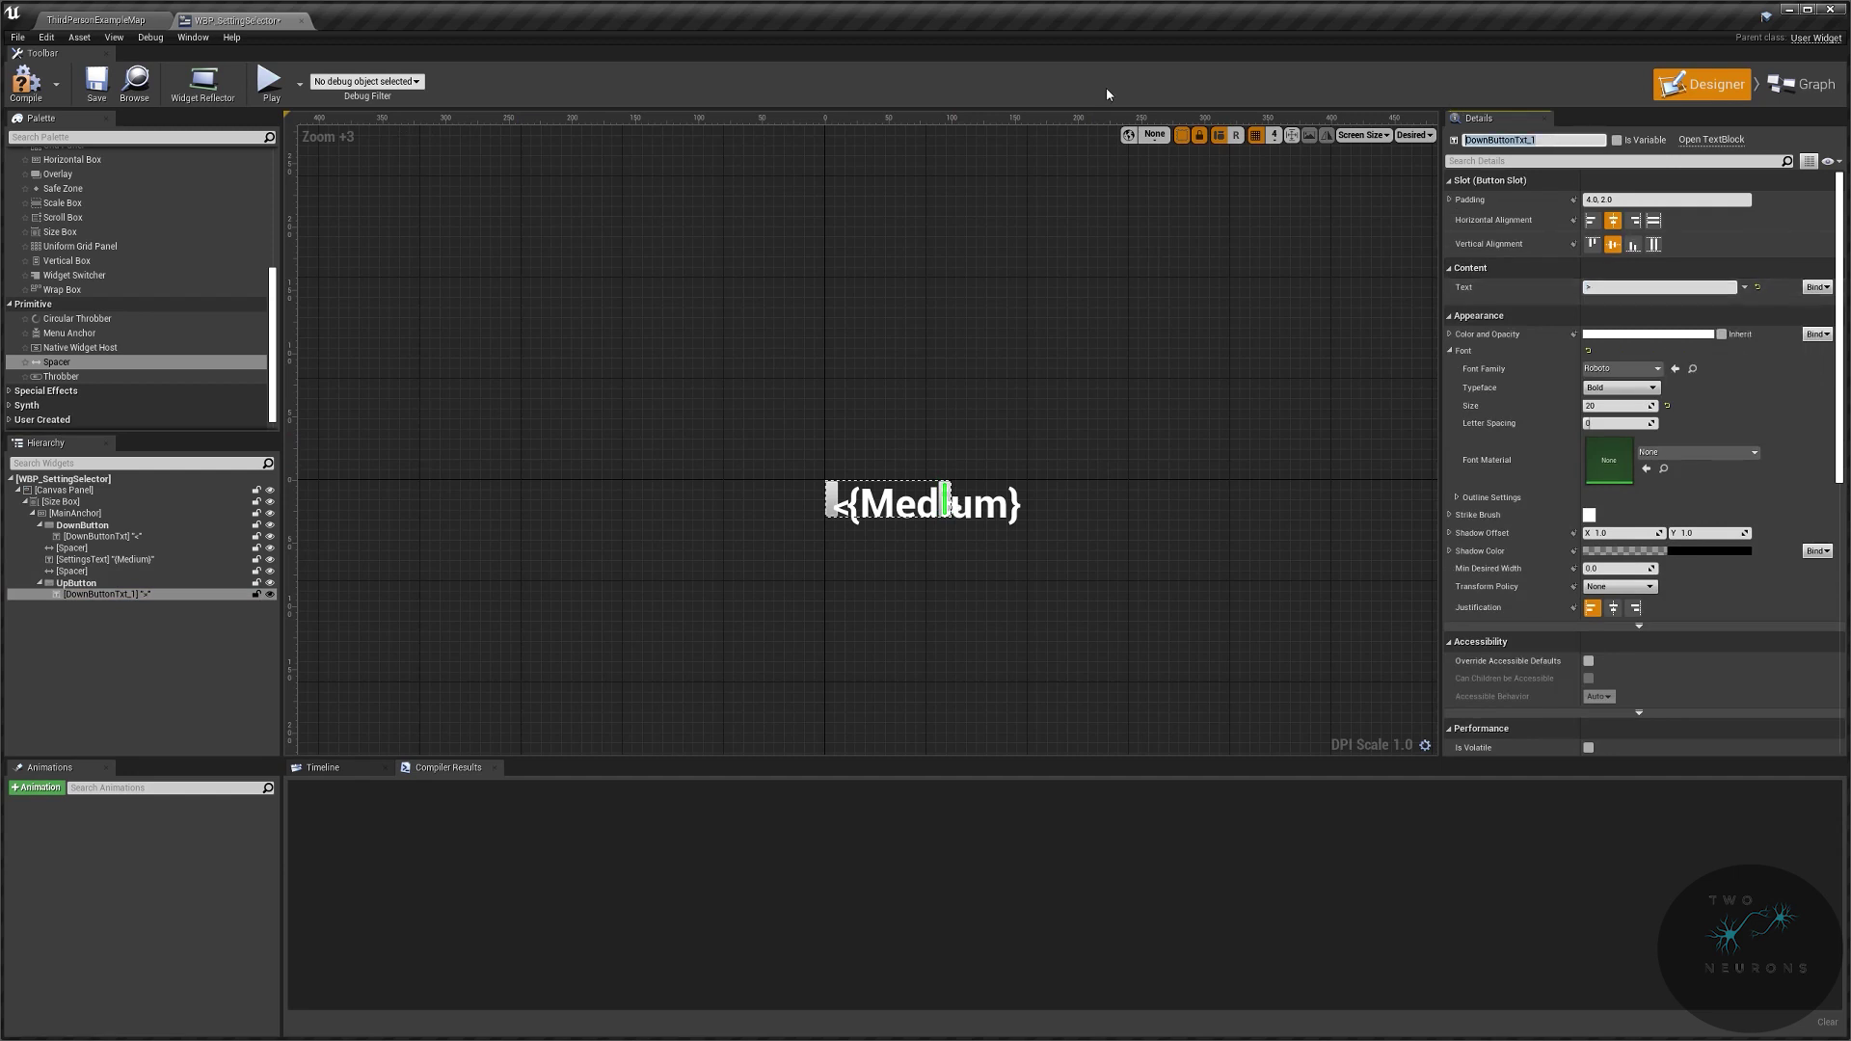
text(Up)
key(ctrl+z)
click(1581, 141)
text(UpButtonText)
click(26, 82)
click(97, 82)
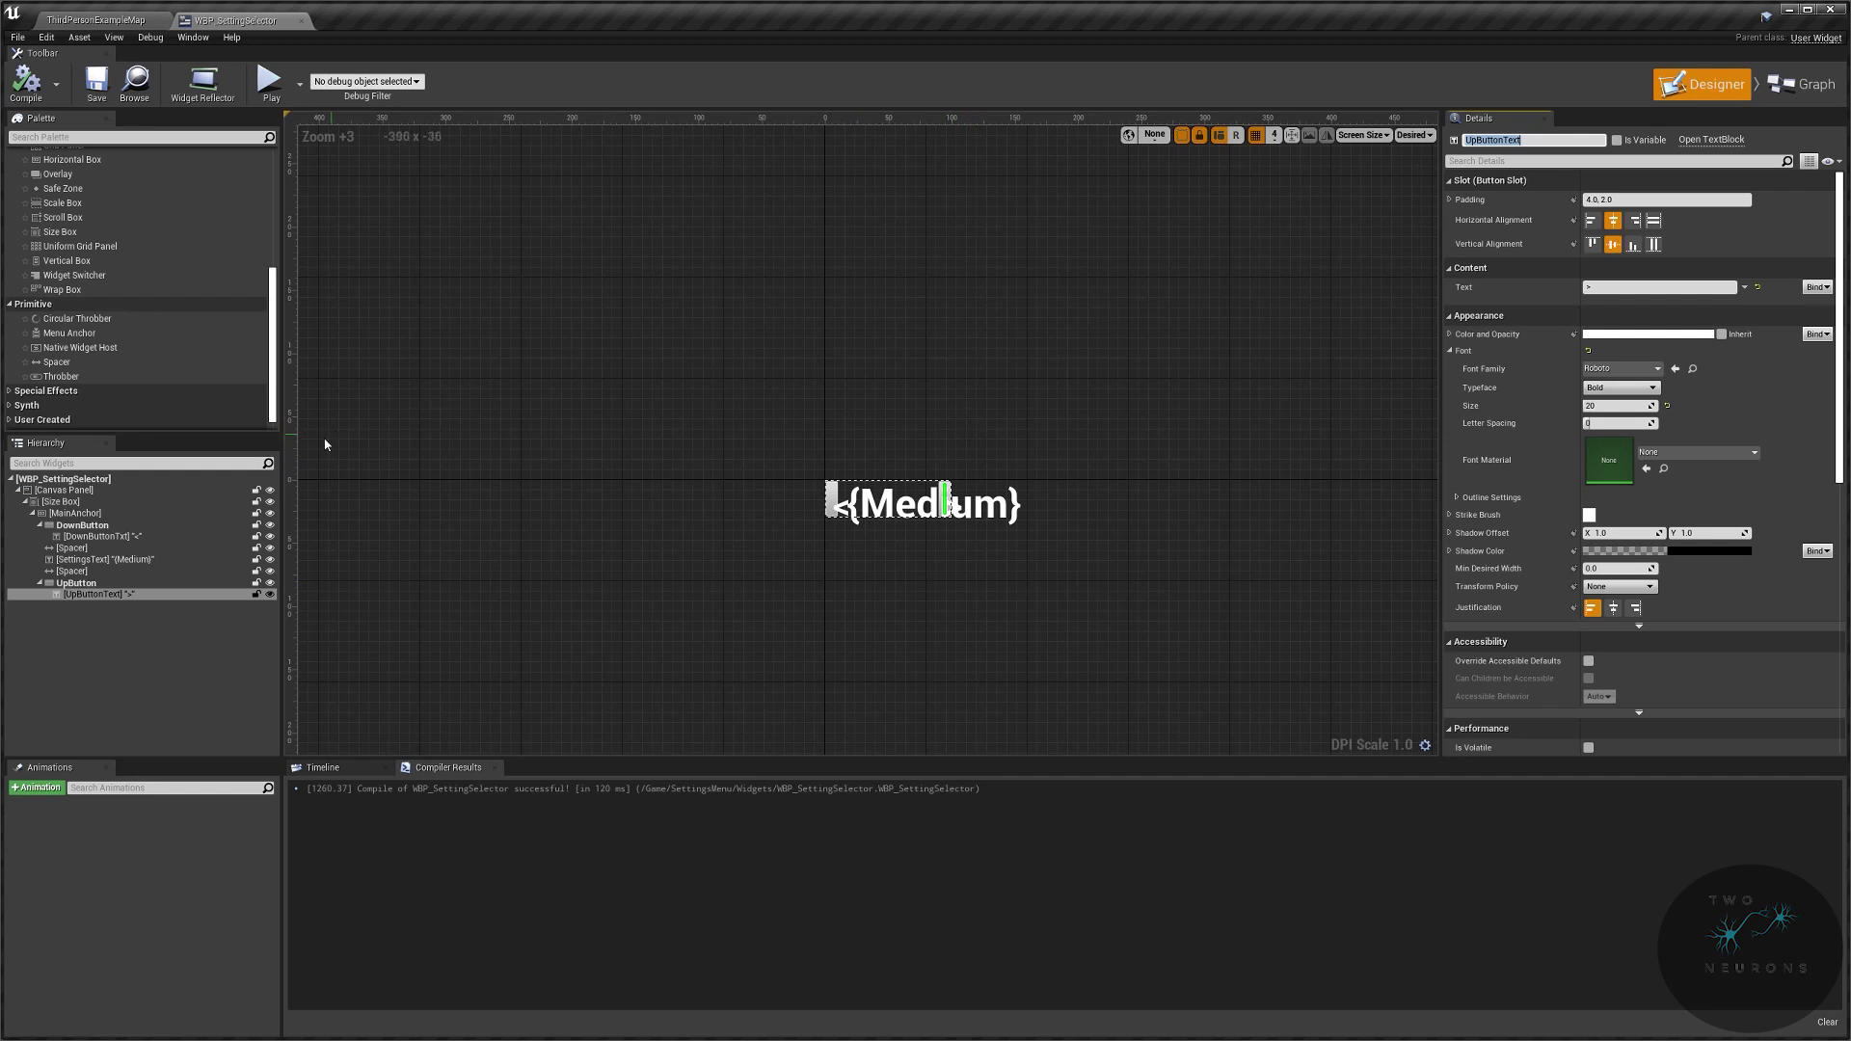
Step: Give the {Medium} SettingsText font size 16, horizontally centred and bottom-aligned
click(193, 559)
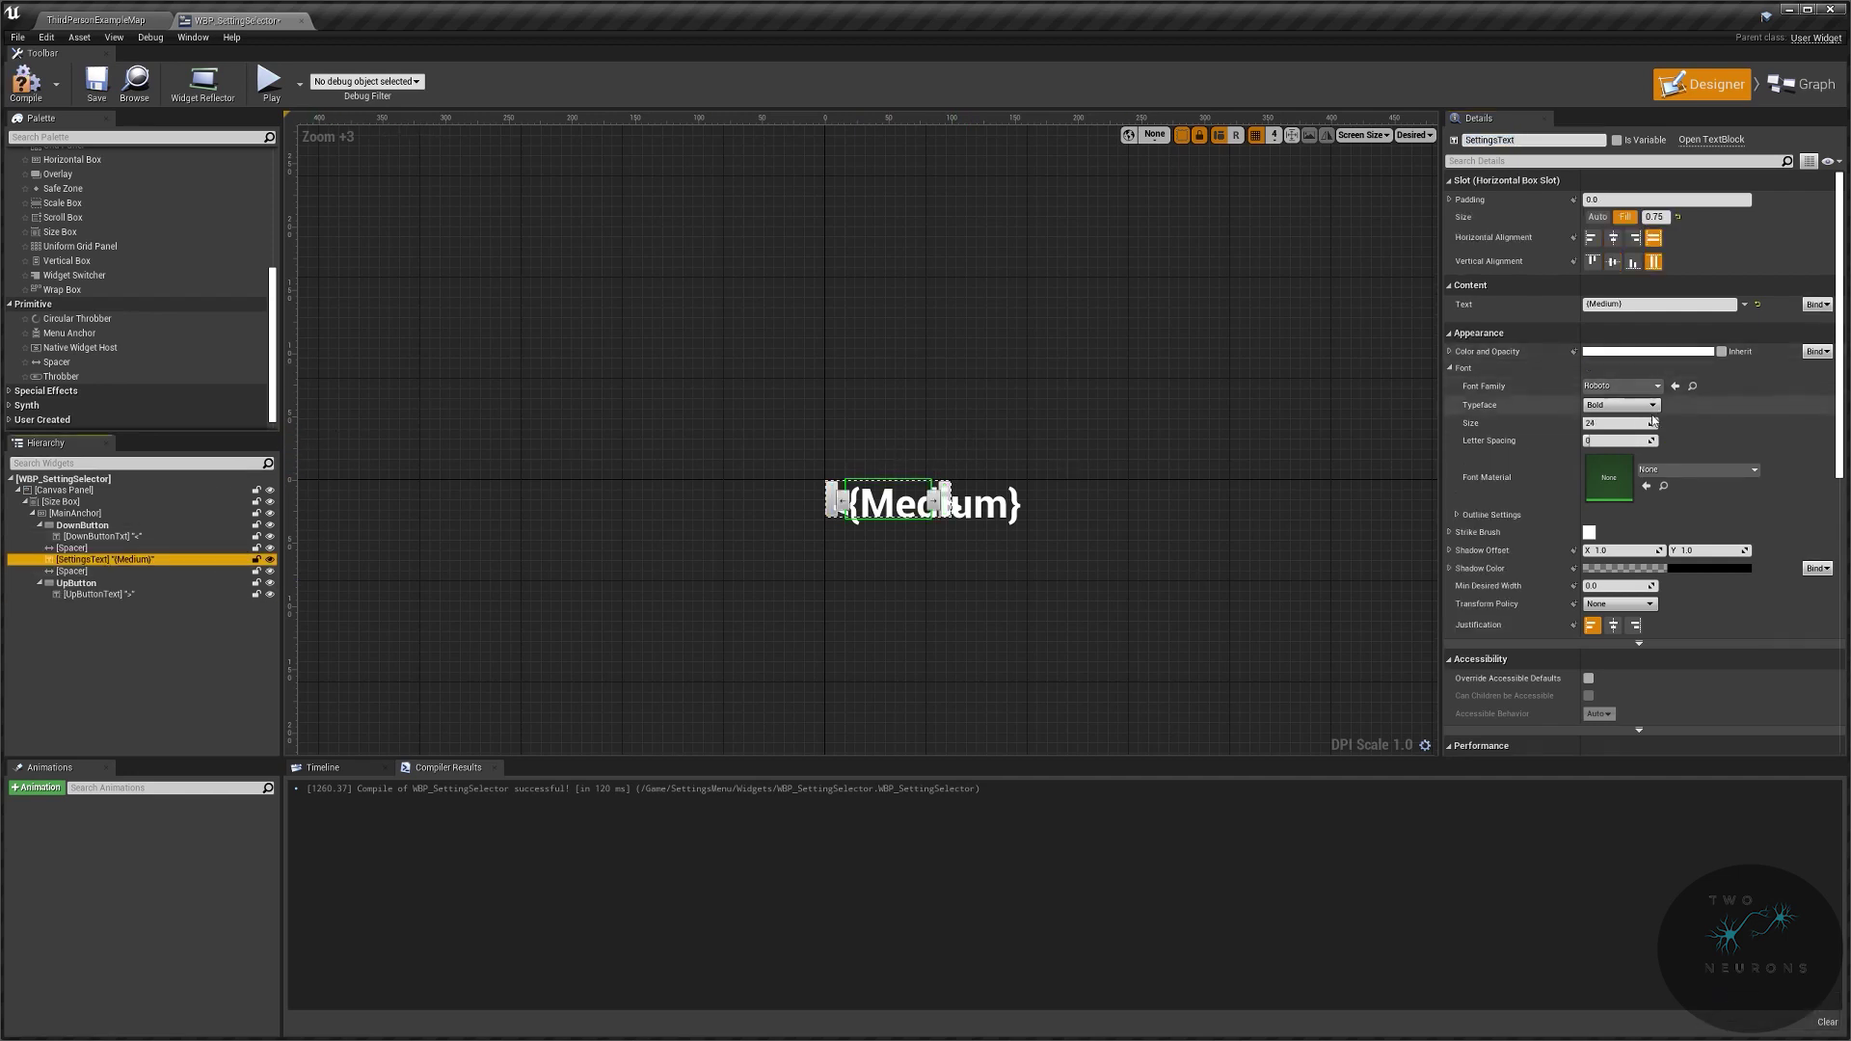
click(1643, 424)
text(16)
key(Return)
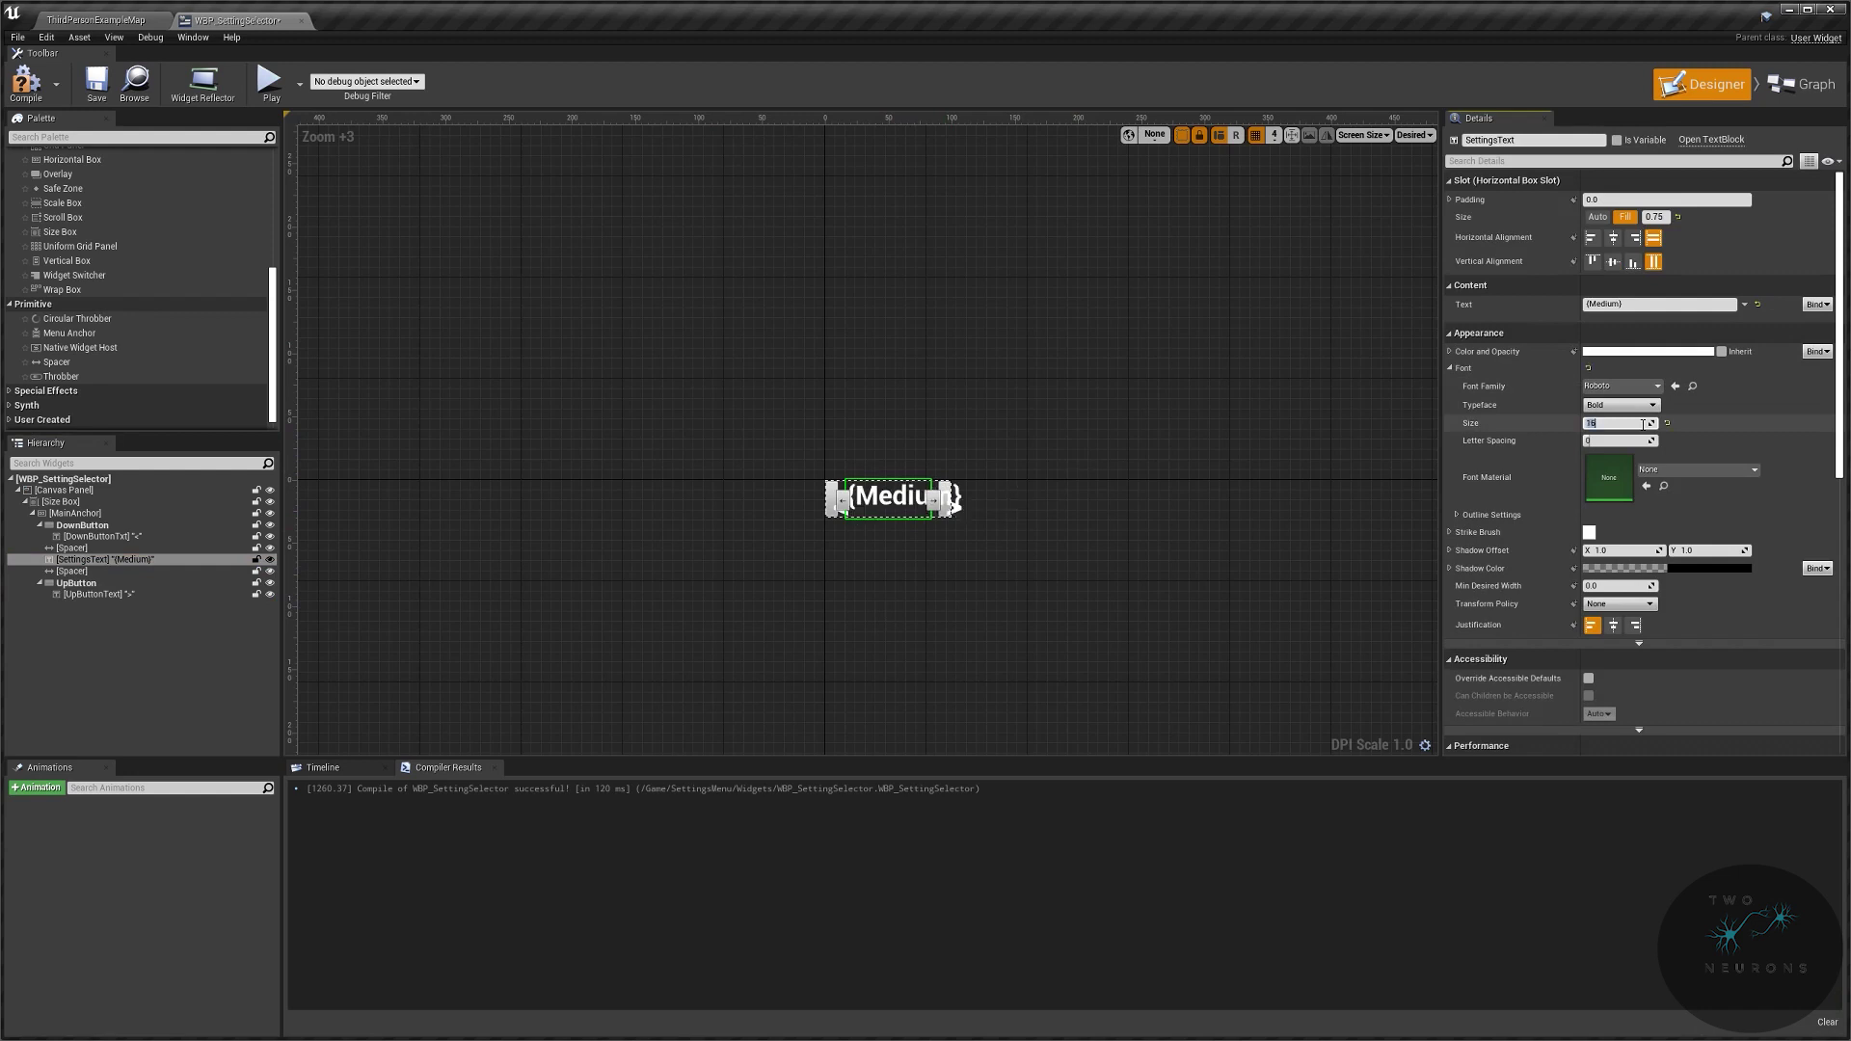
click(1613, 237)
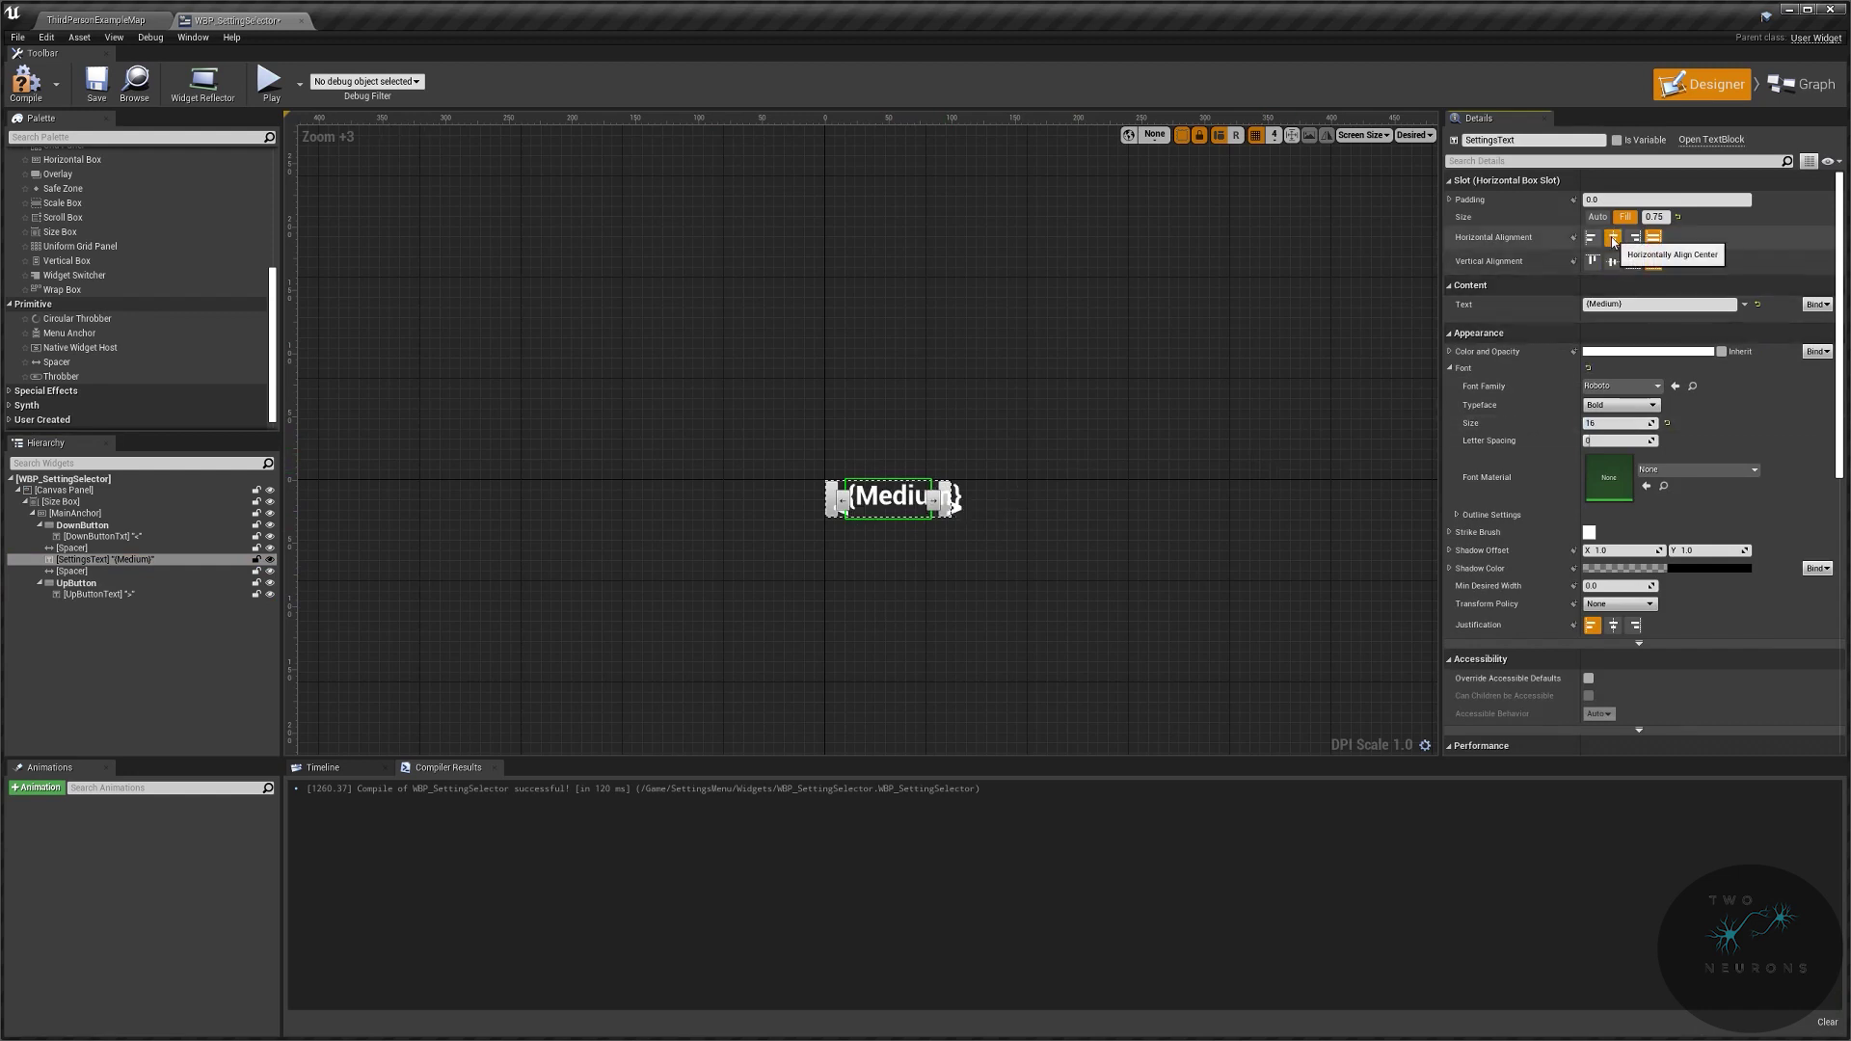
click(1613, 261)
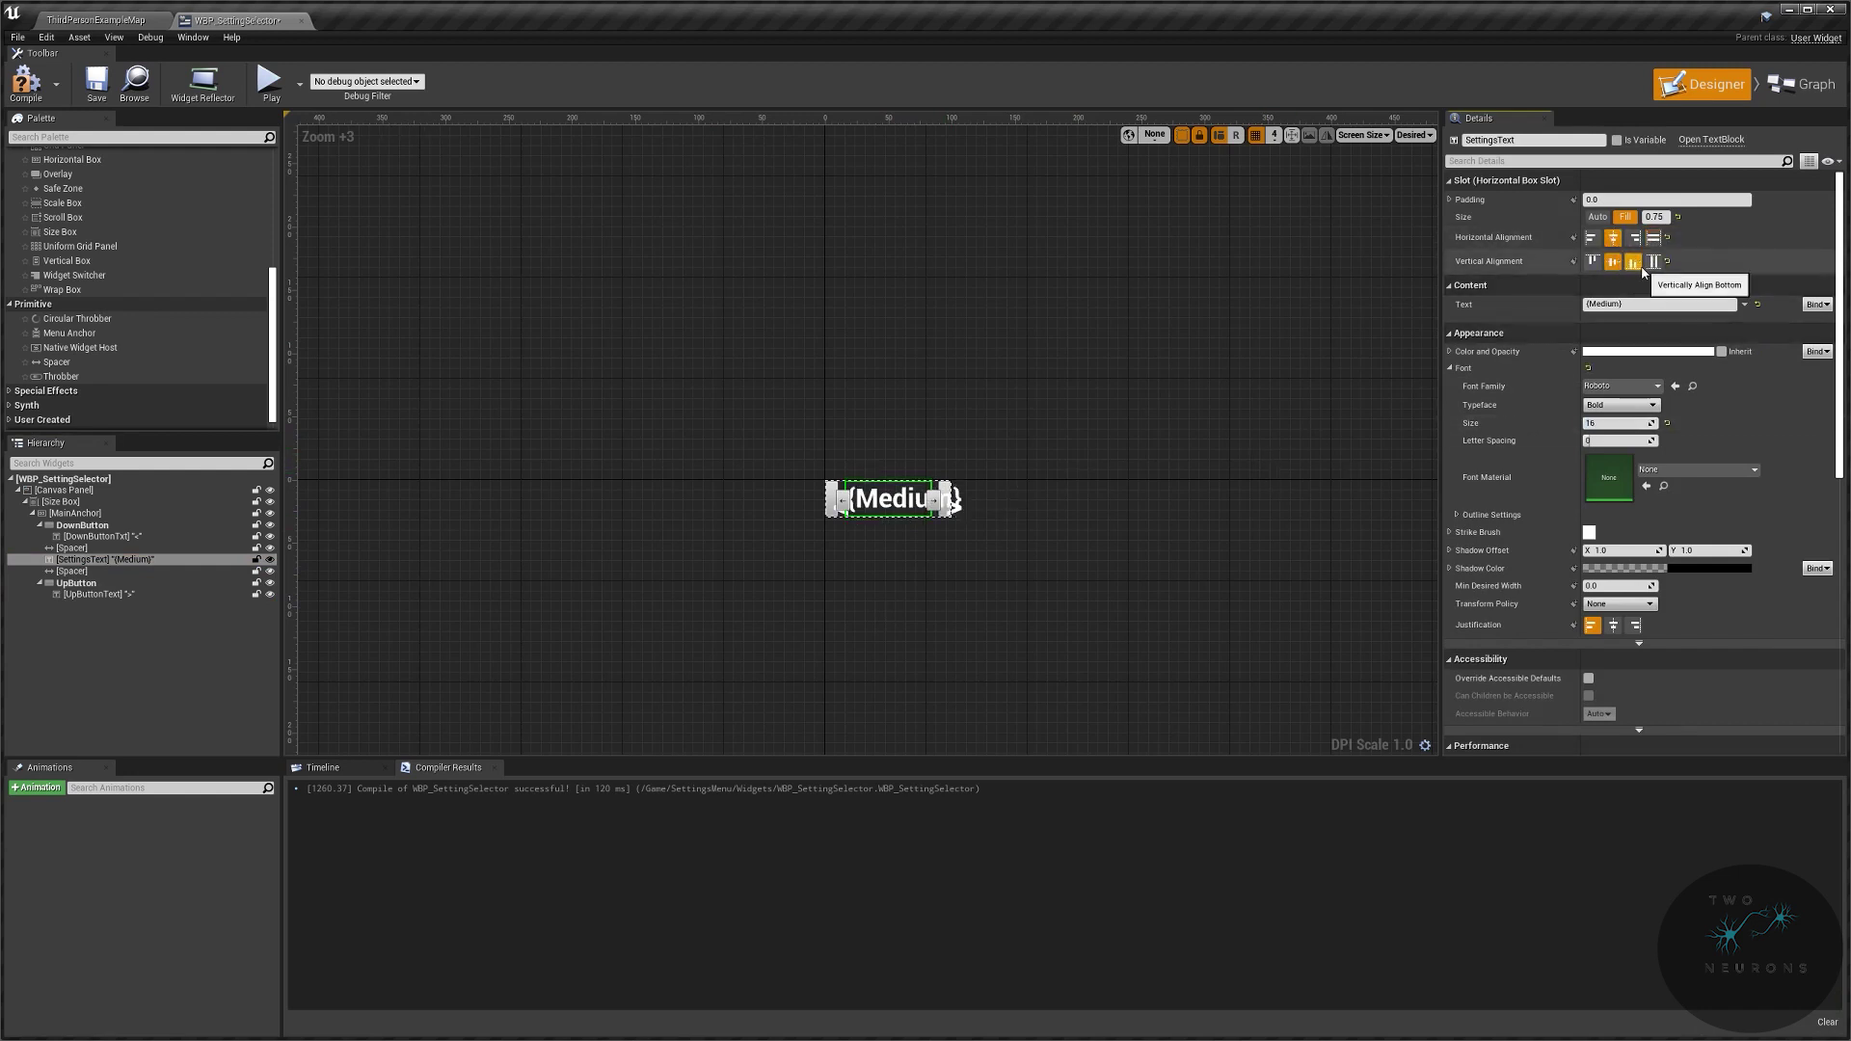
click(1633, 262)
Step: Bring the selector into view on the canvas and select the MainAnchor box
scroll(1087, 466, up, 2)
scroll(1153, 546, up, 4)
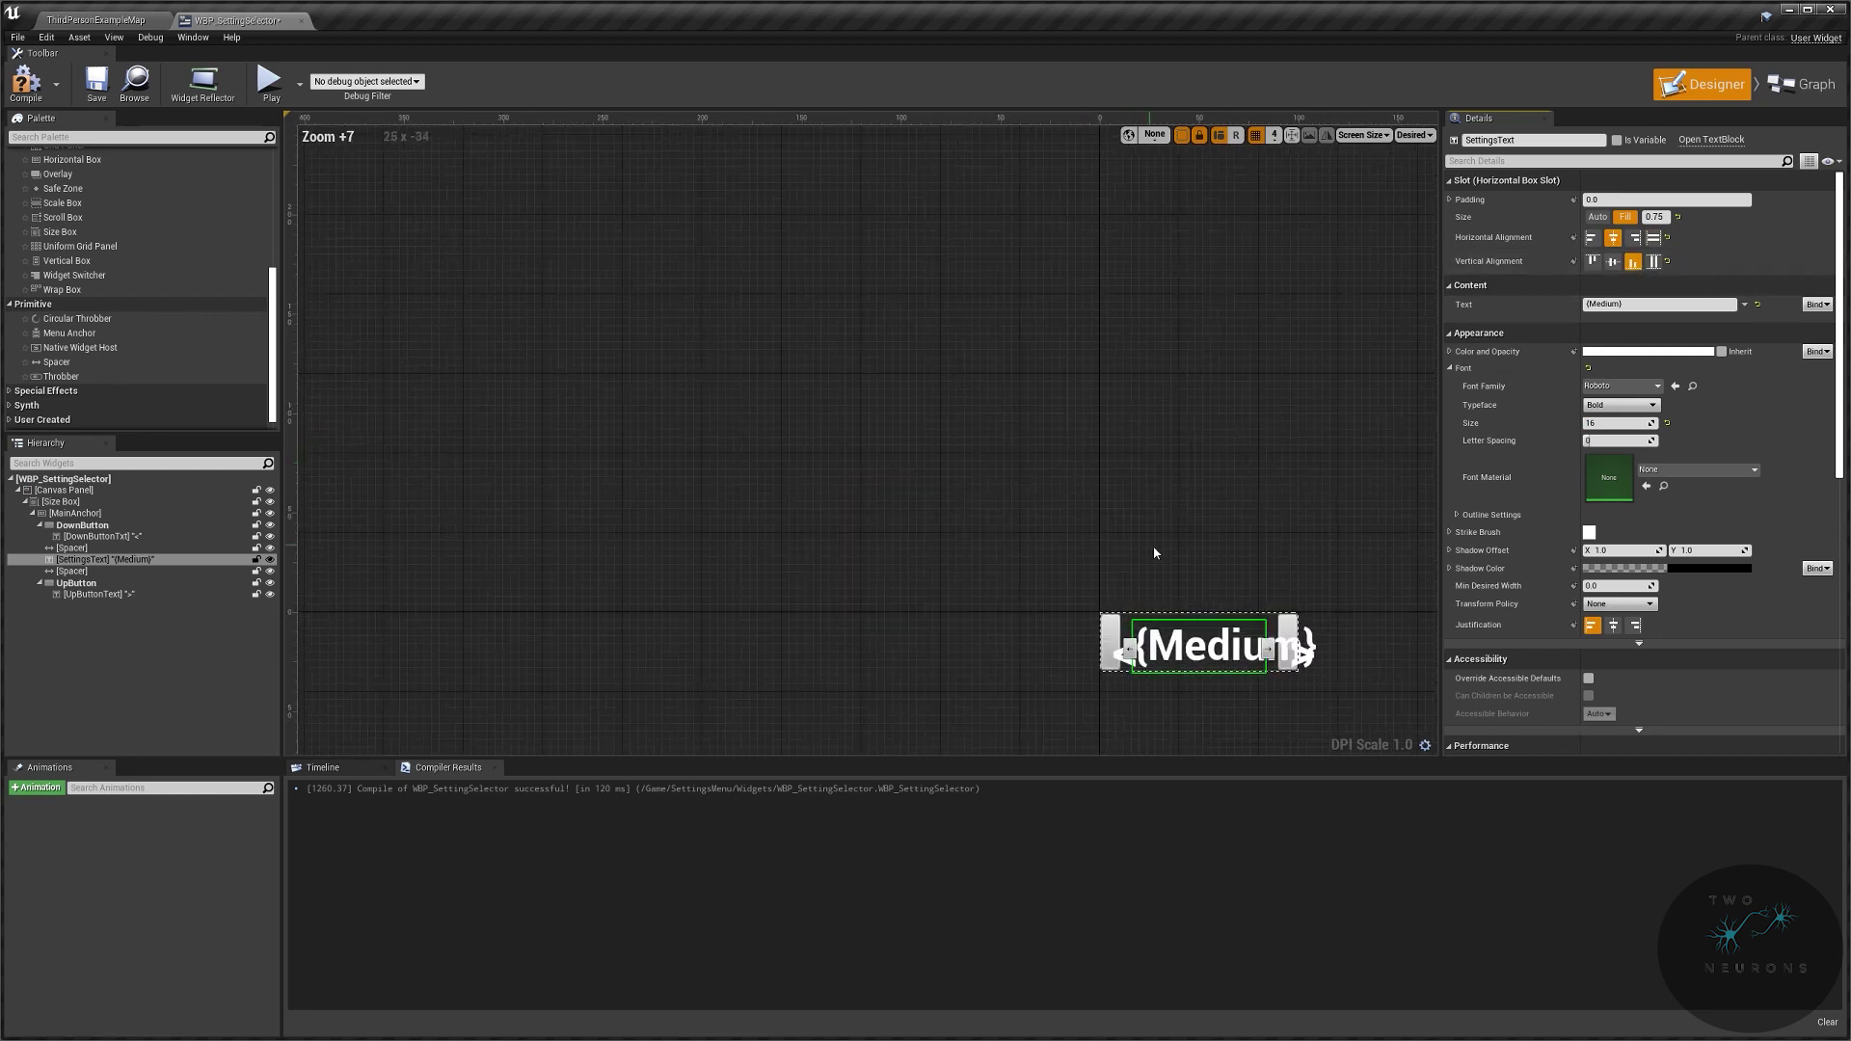
right_drag(1153, 526, 1036, 360)
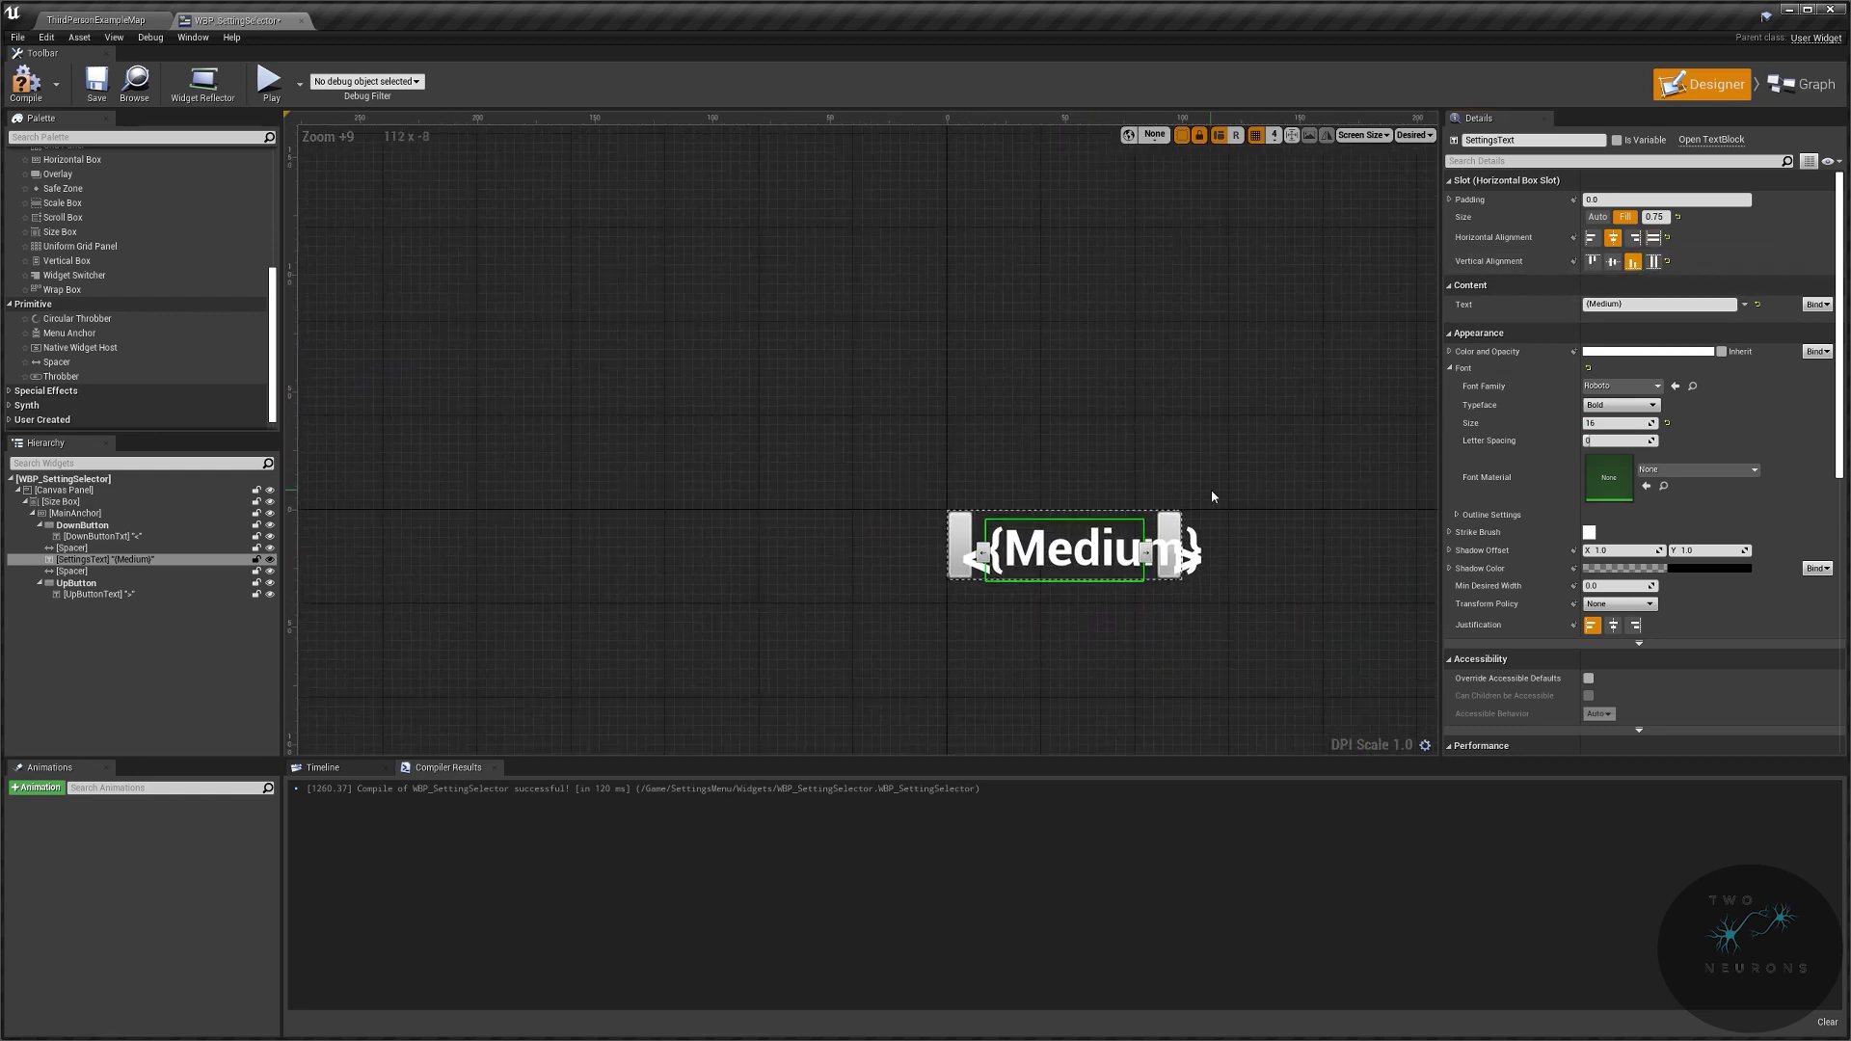
click(70, 514)
Step: Enable Size To Content on the Size Box, then select DownButton's top padding
click(33, 513)
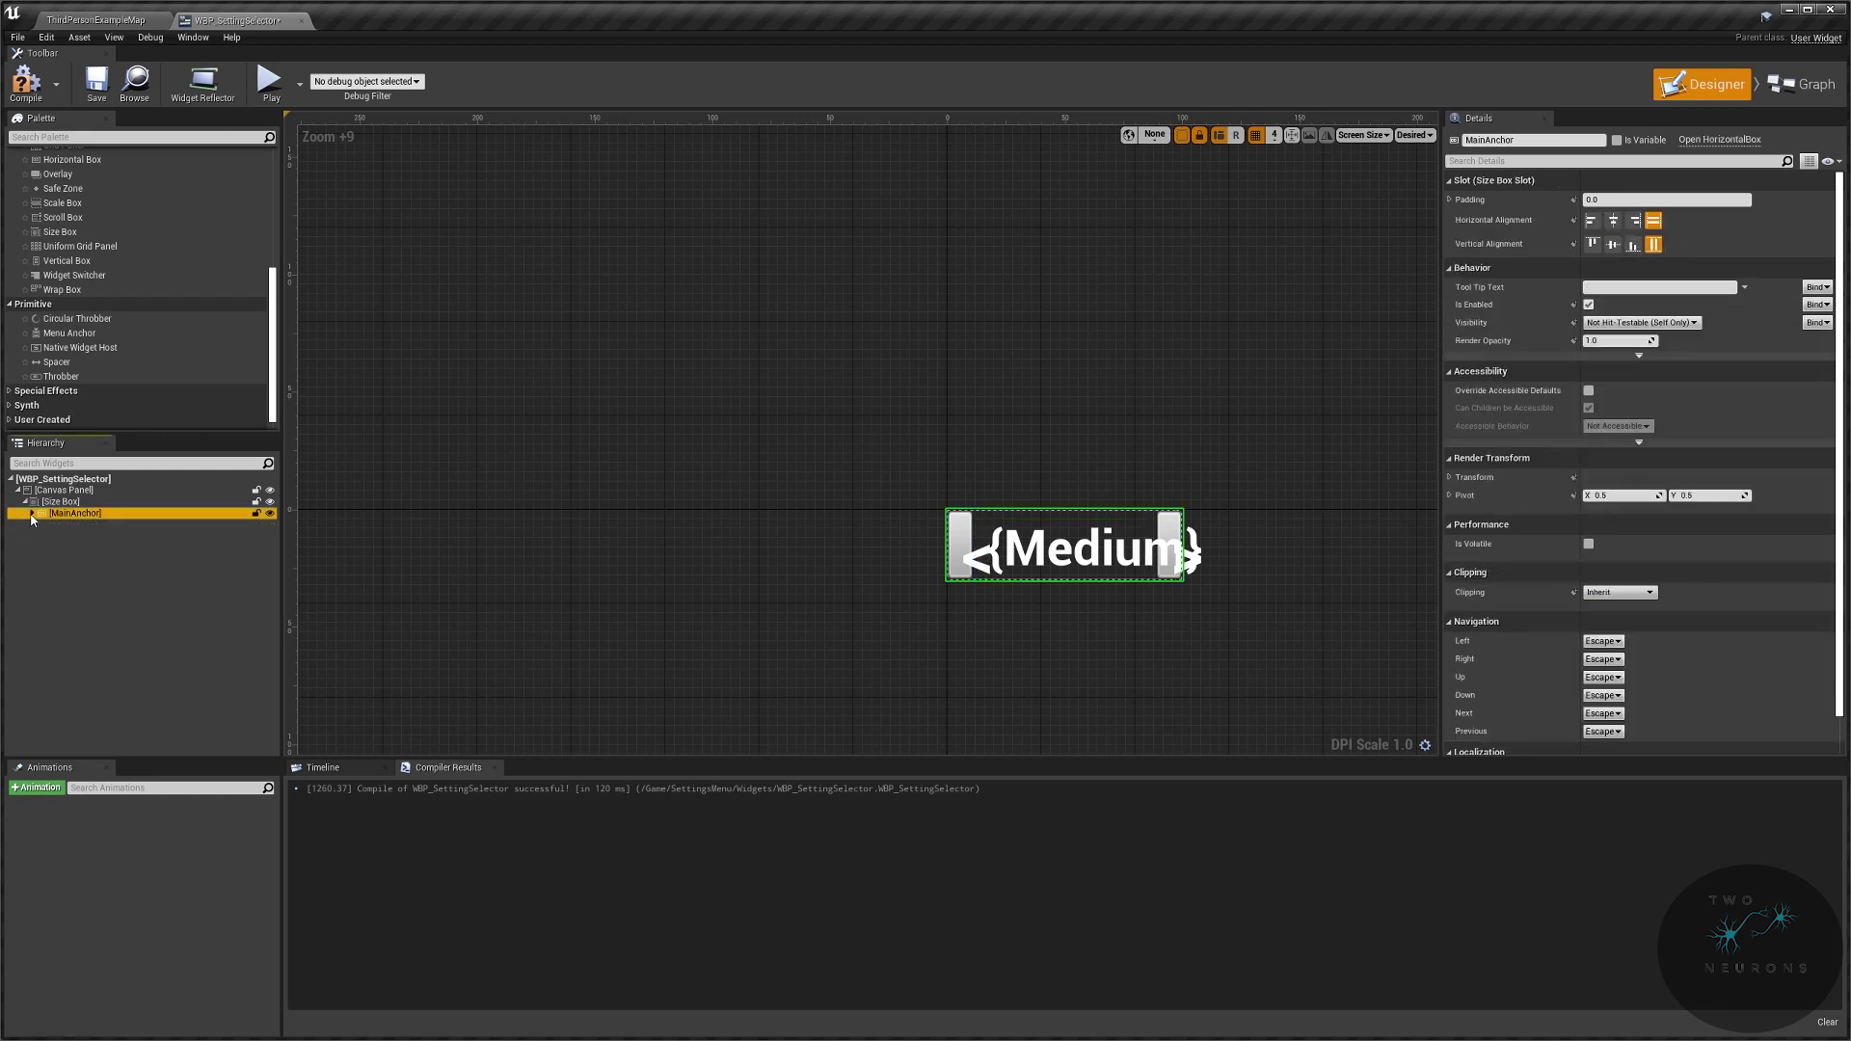
click(32, 514)
click(60, 502)
click(1589, 306)
right_drag(1195, 376, 930, 232)
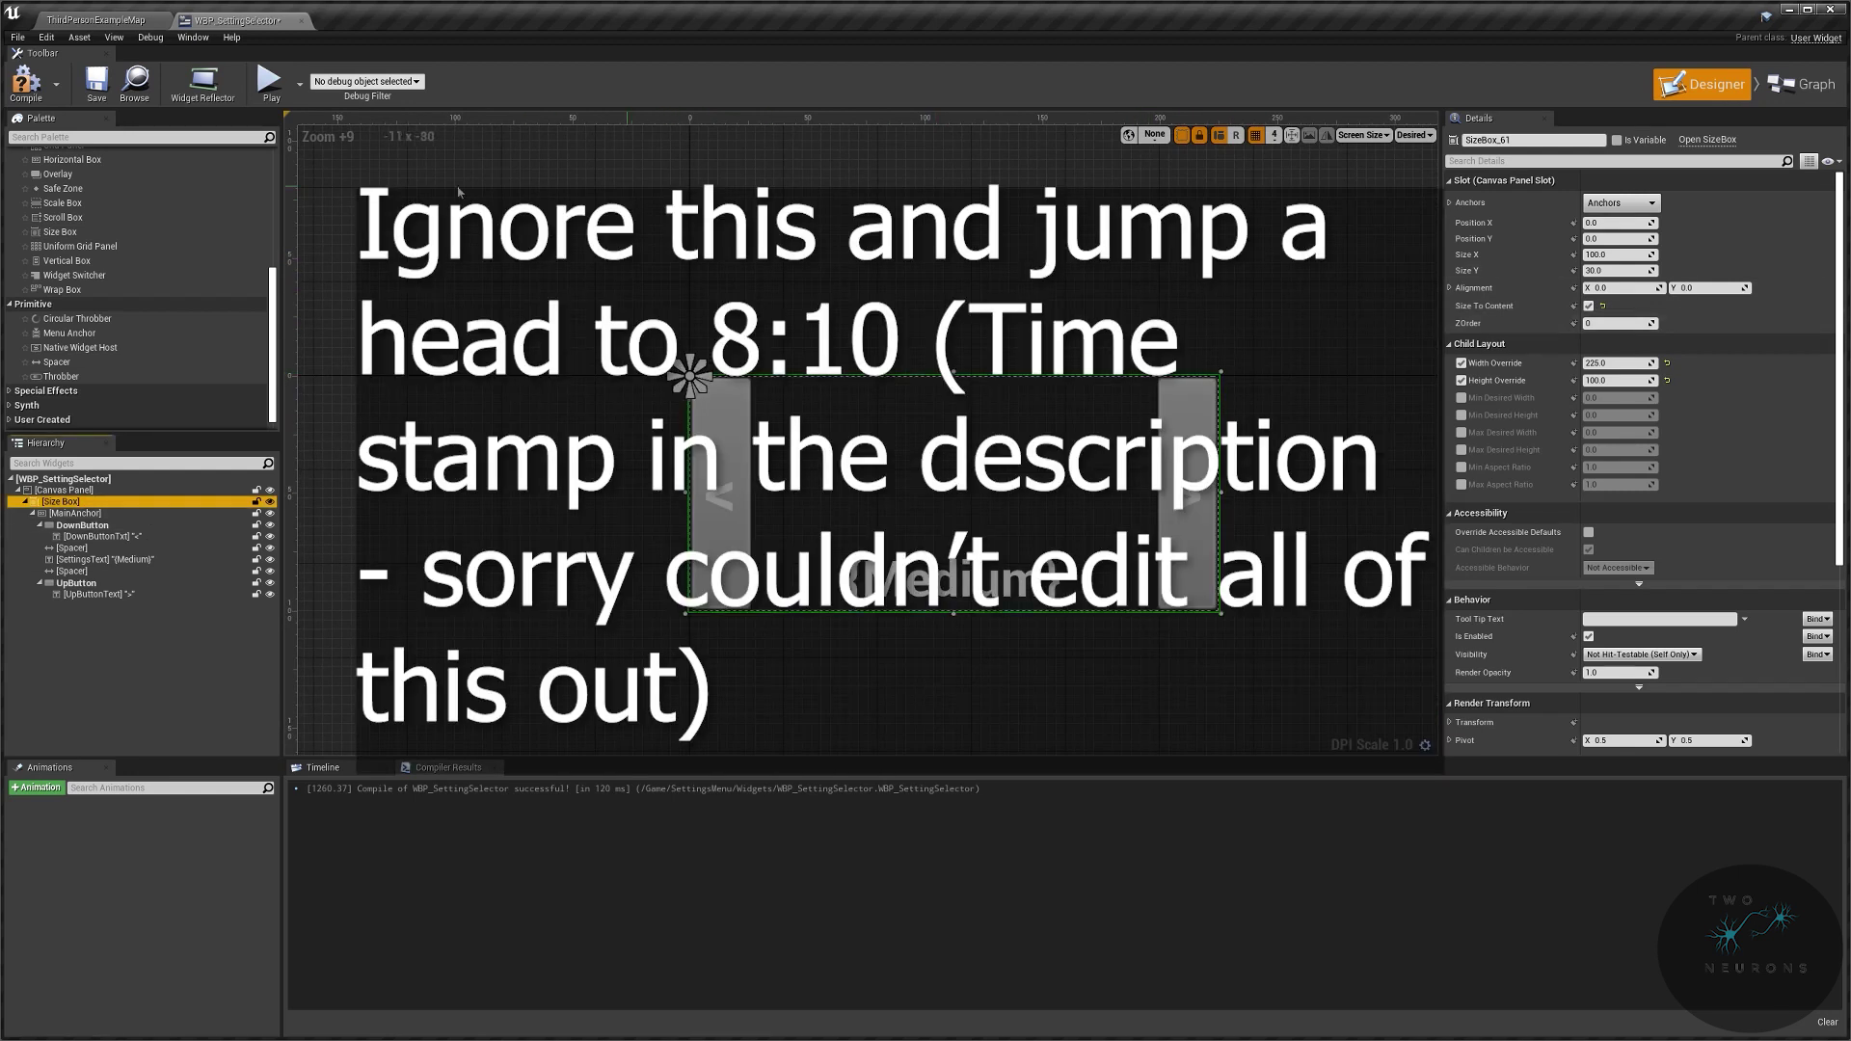
click(96, 526)
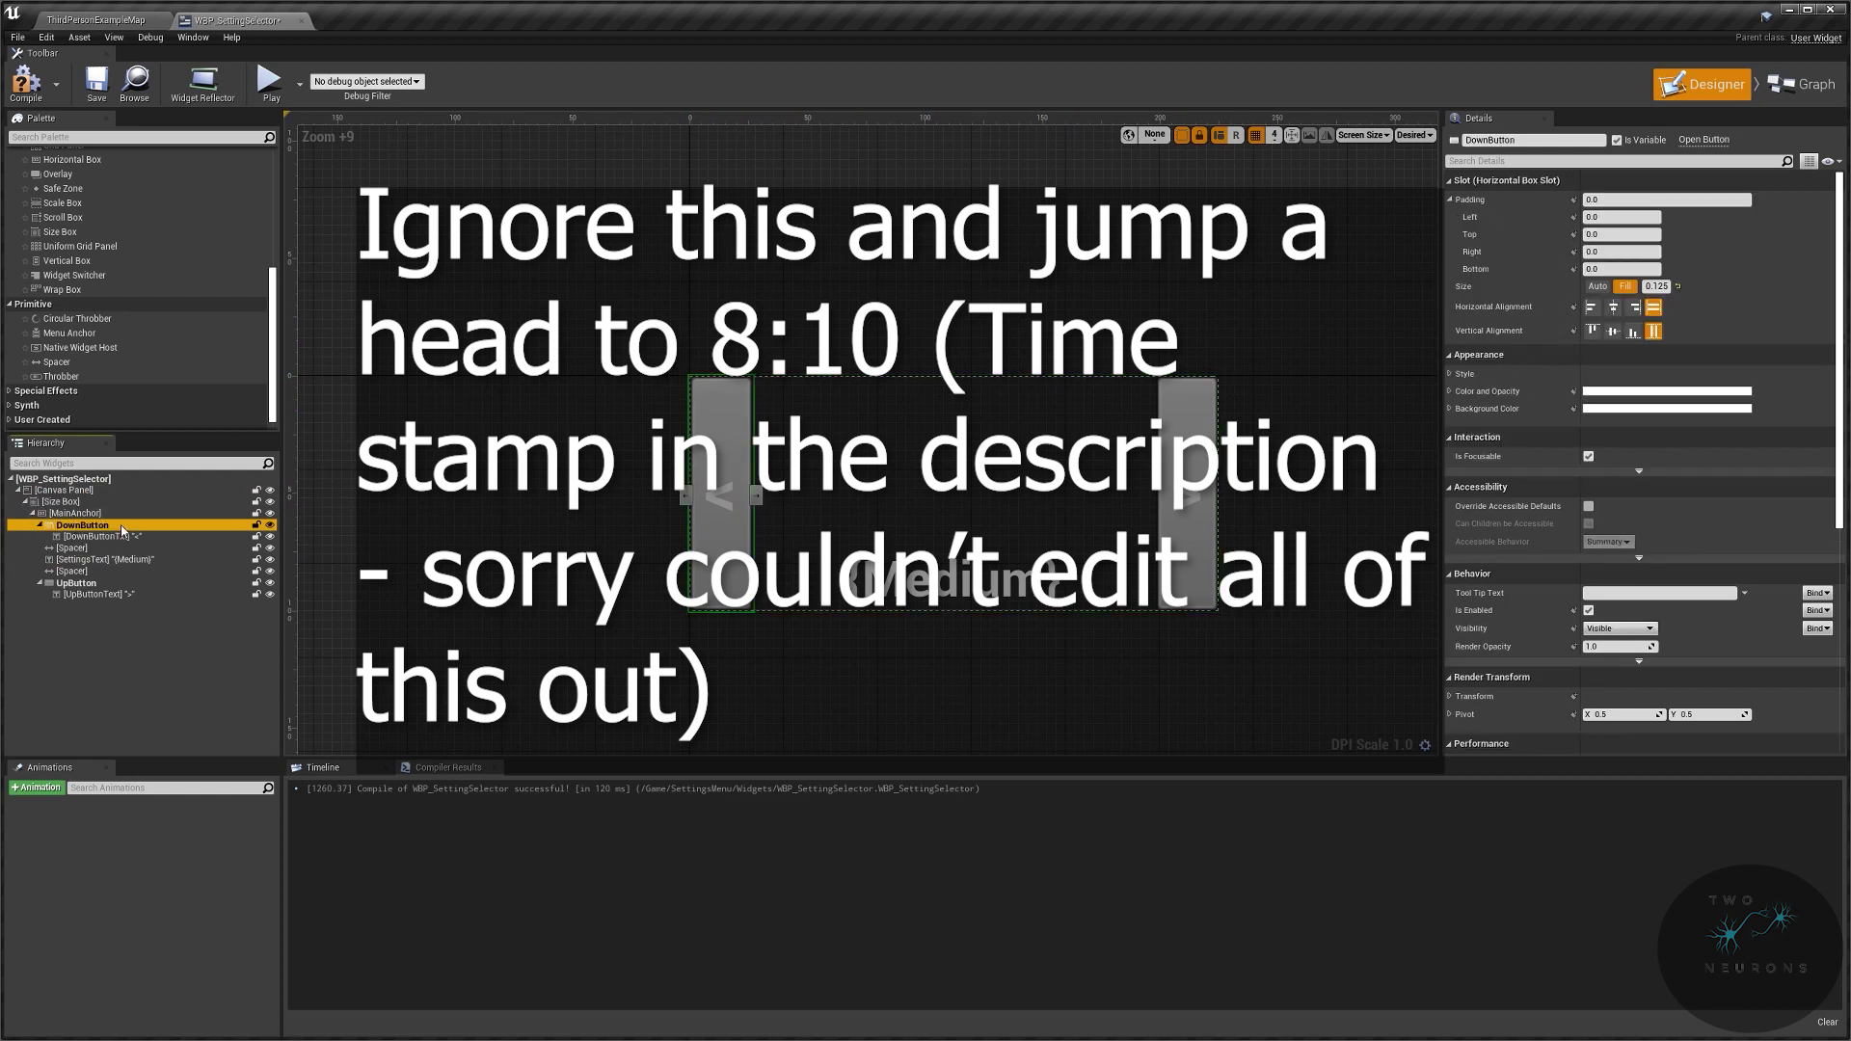
click(1636, 234)
Step: Set DownButton and UpButton top padding to 50, keeping UpButton's left padding at 0
text(50)
key(Return)
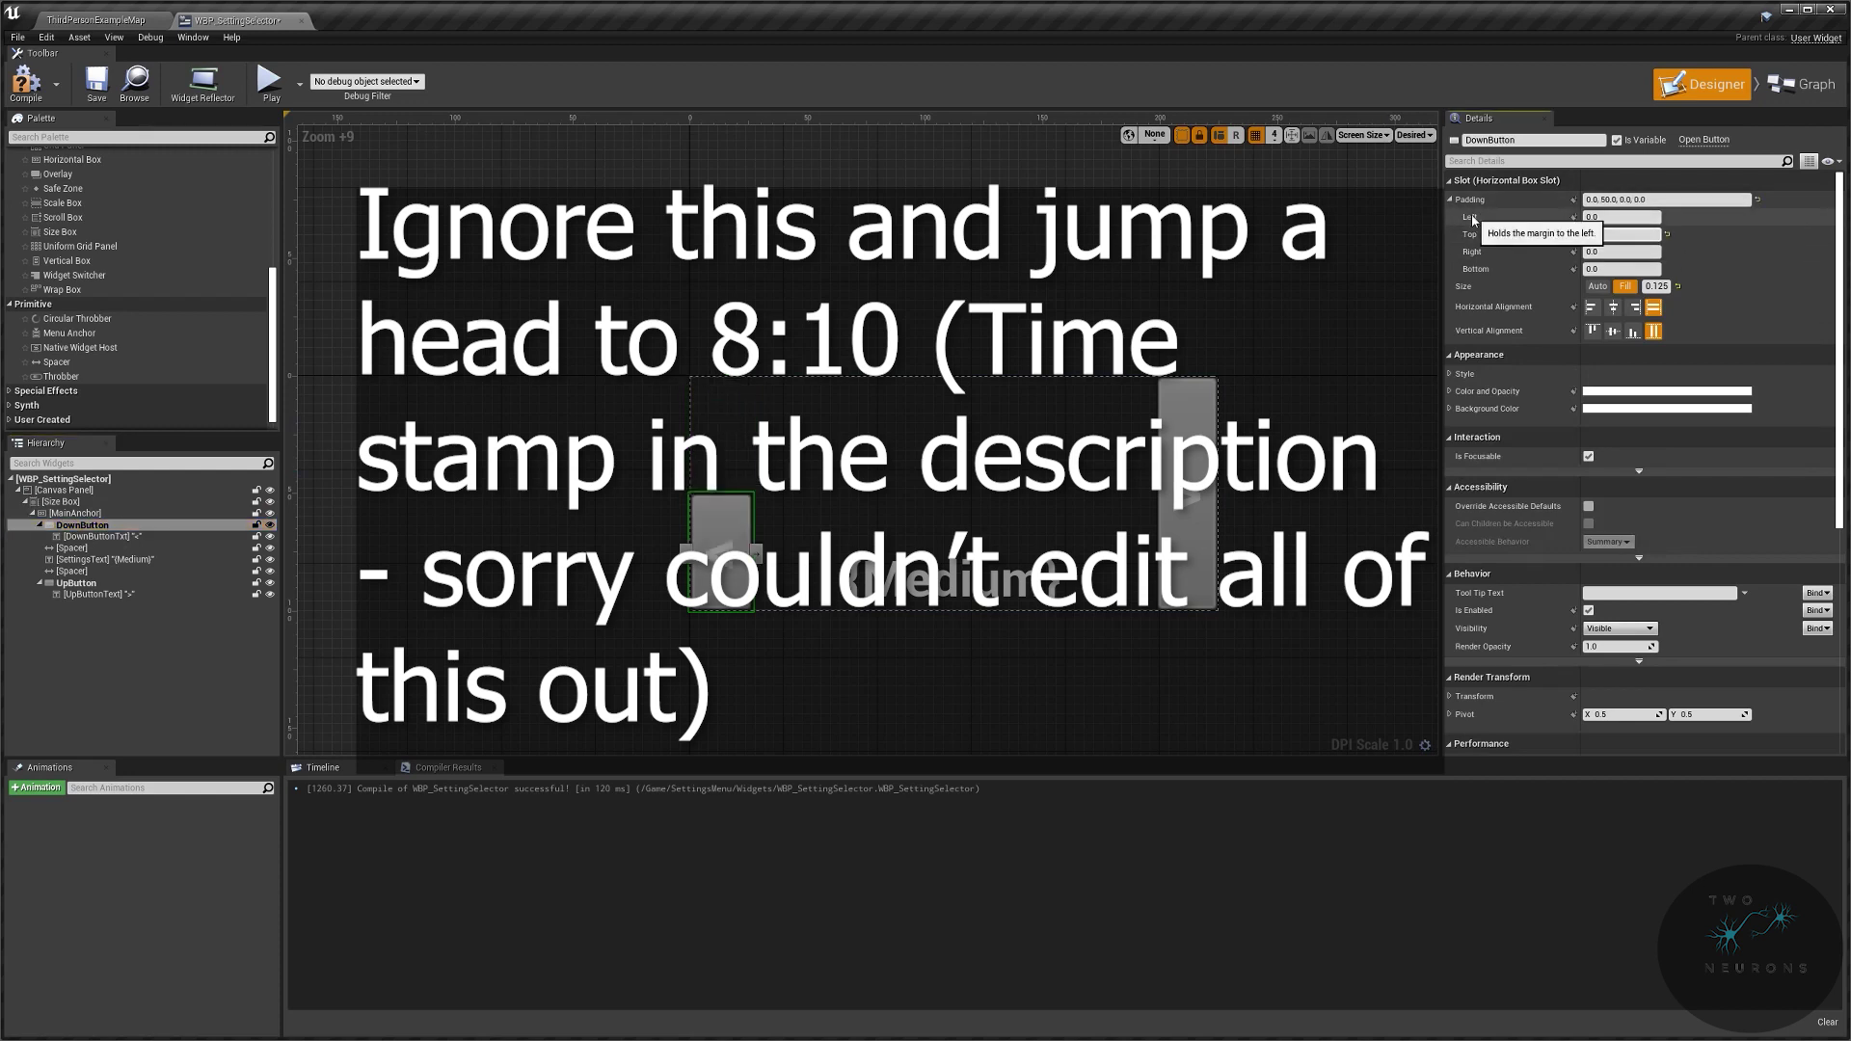
click(123, 584)
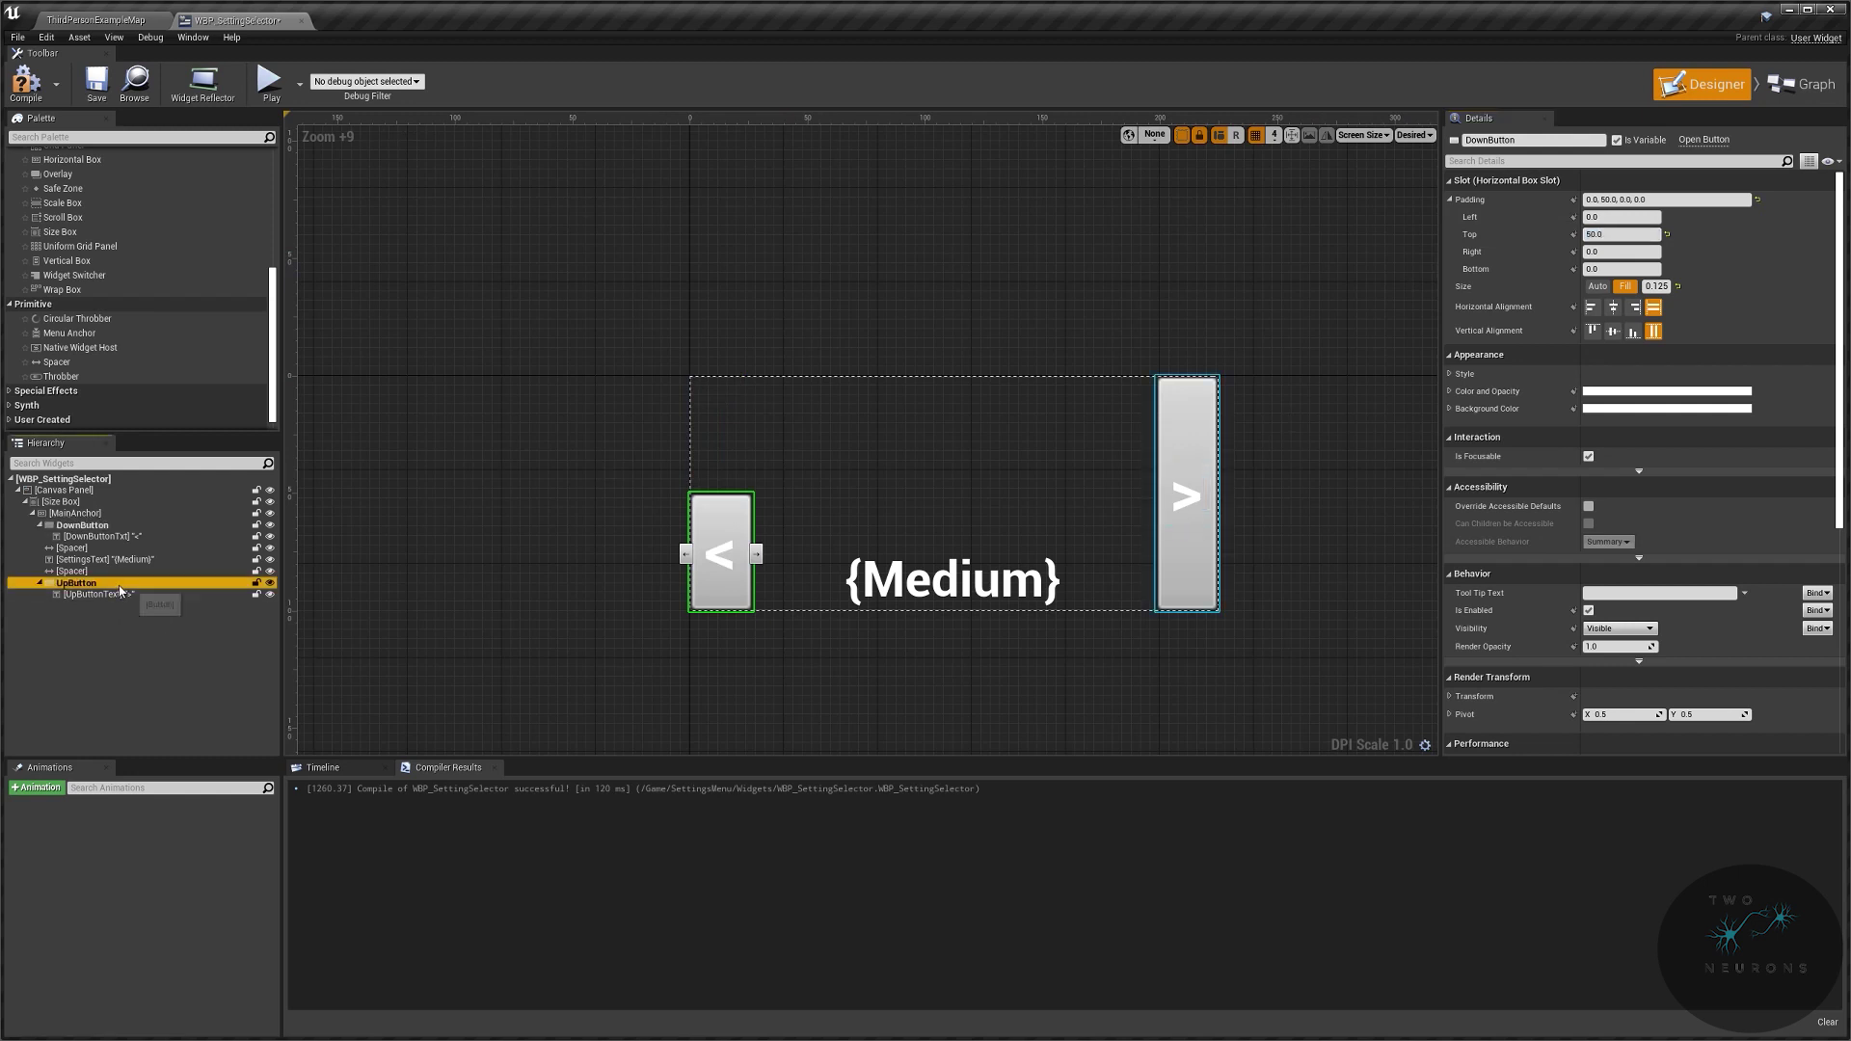
click(1622, 217)
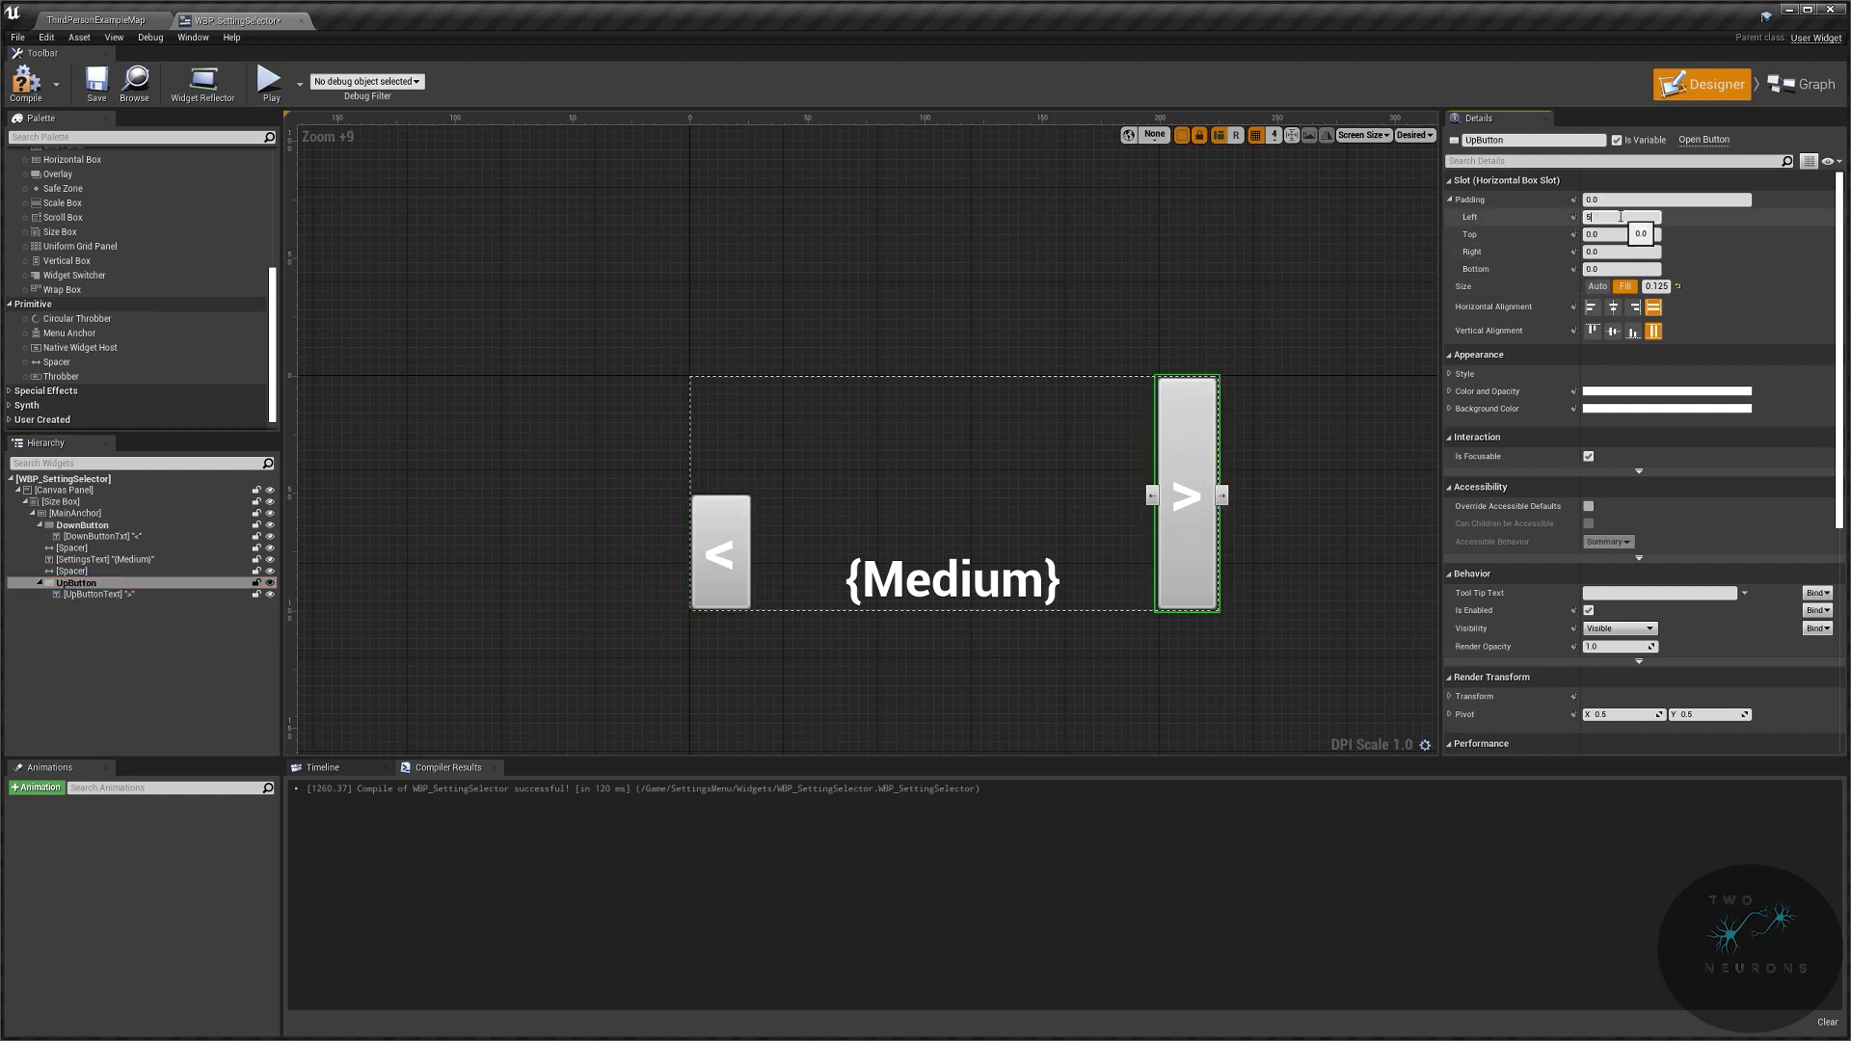
text(50)
key(Return)
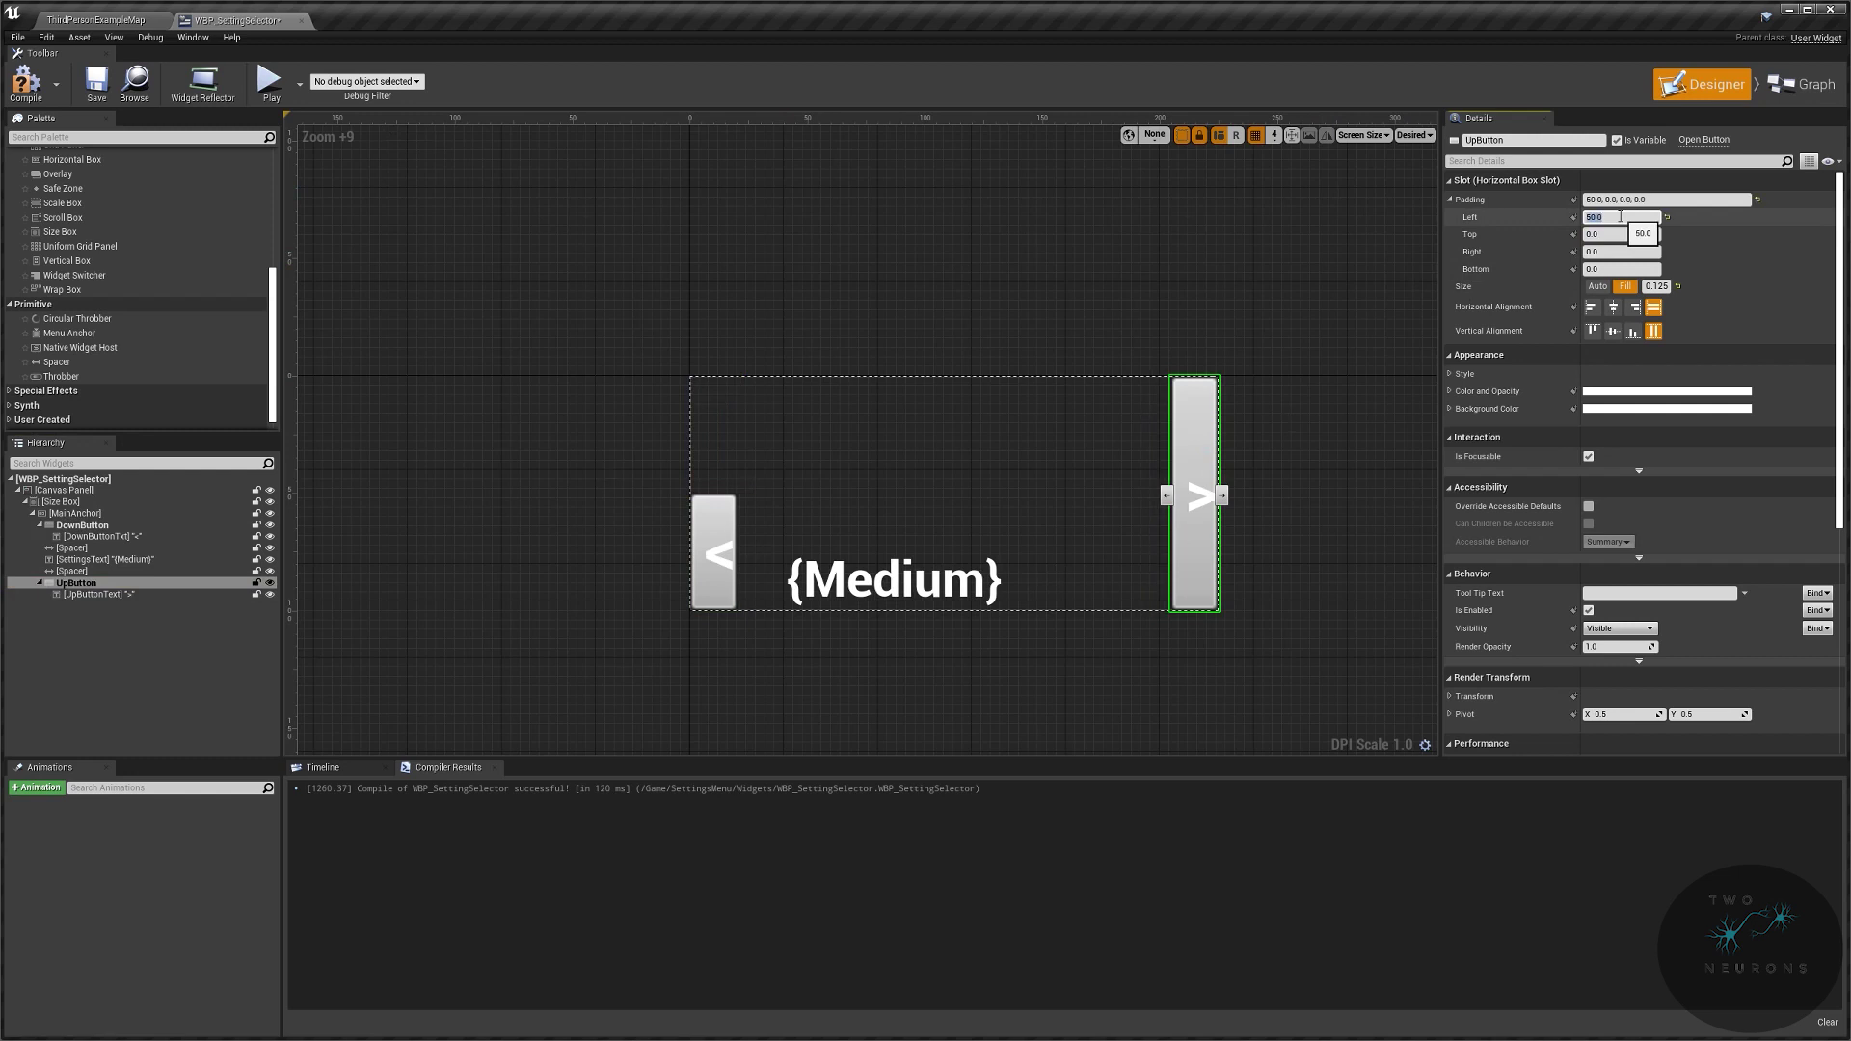
text(0)
key(Return)
click(1616, 233)
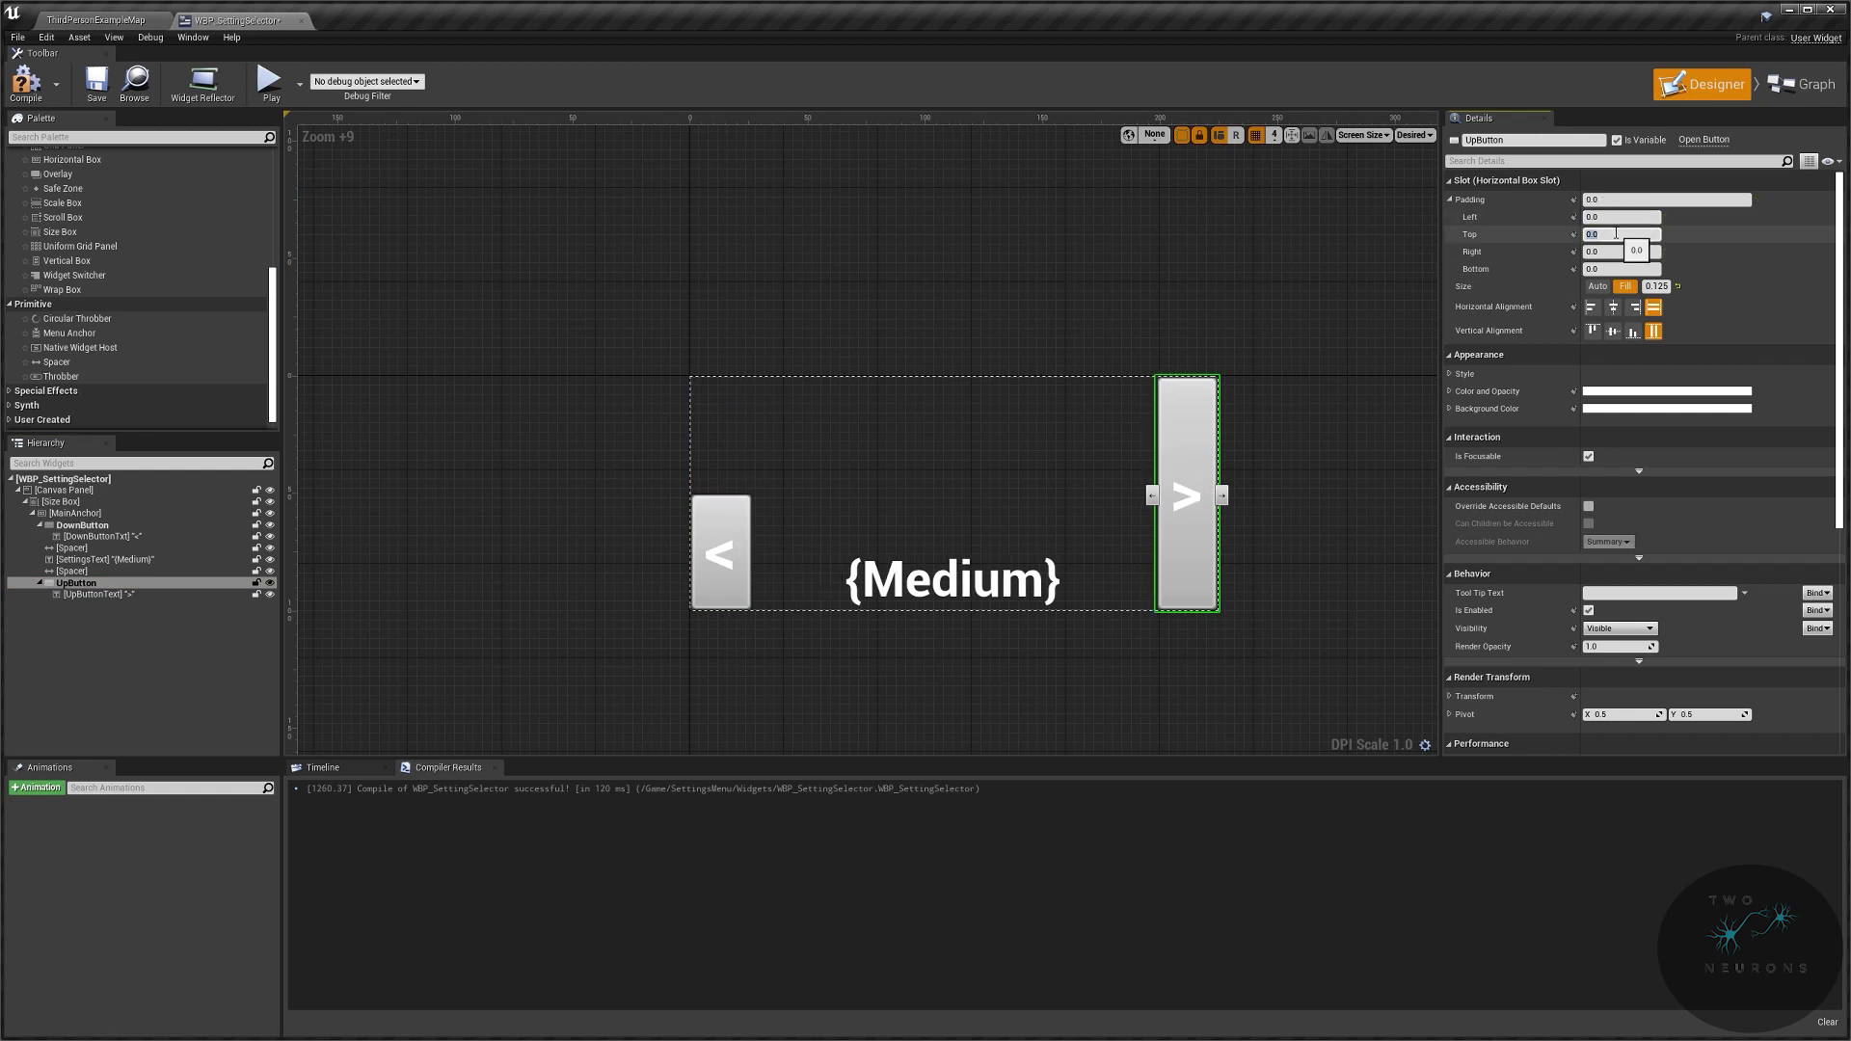
key(Return)
Step: Deselect UpButton, select the MainAnchor box and pan the canvas
click(980, 293)
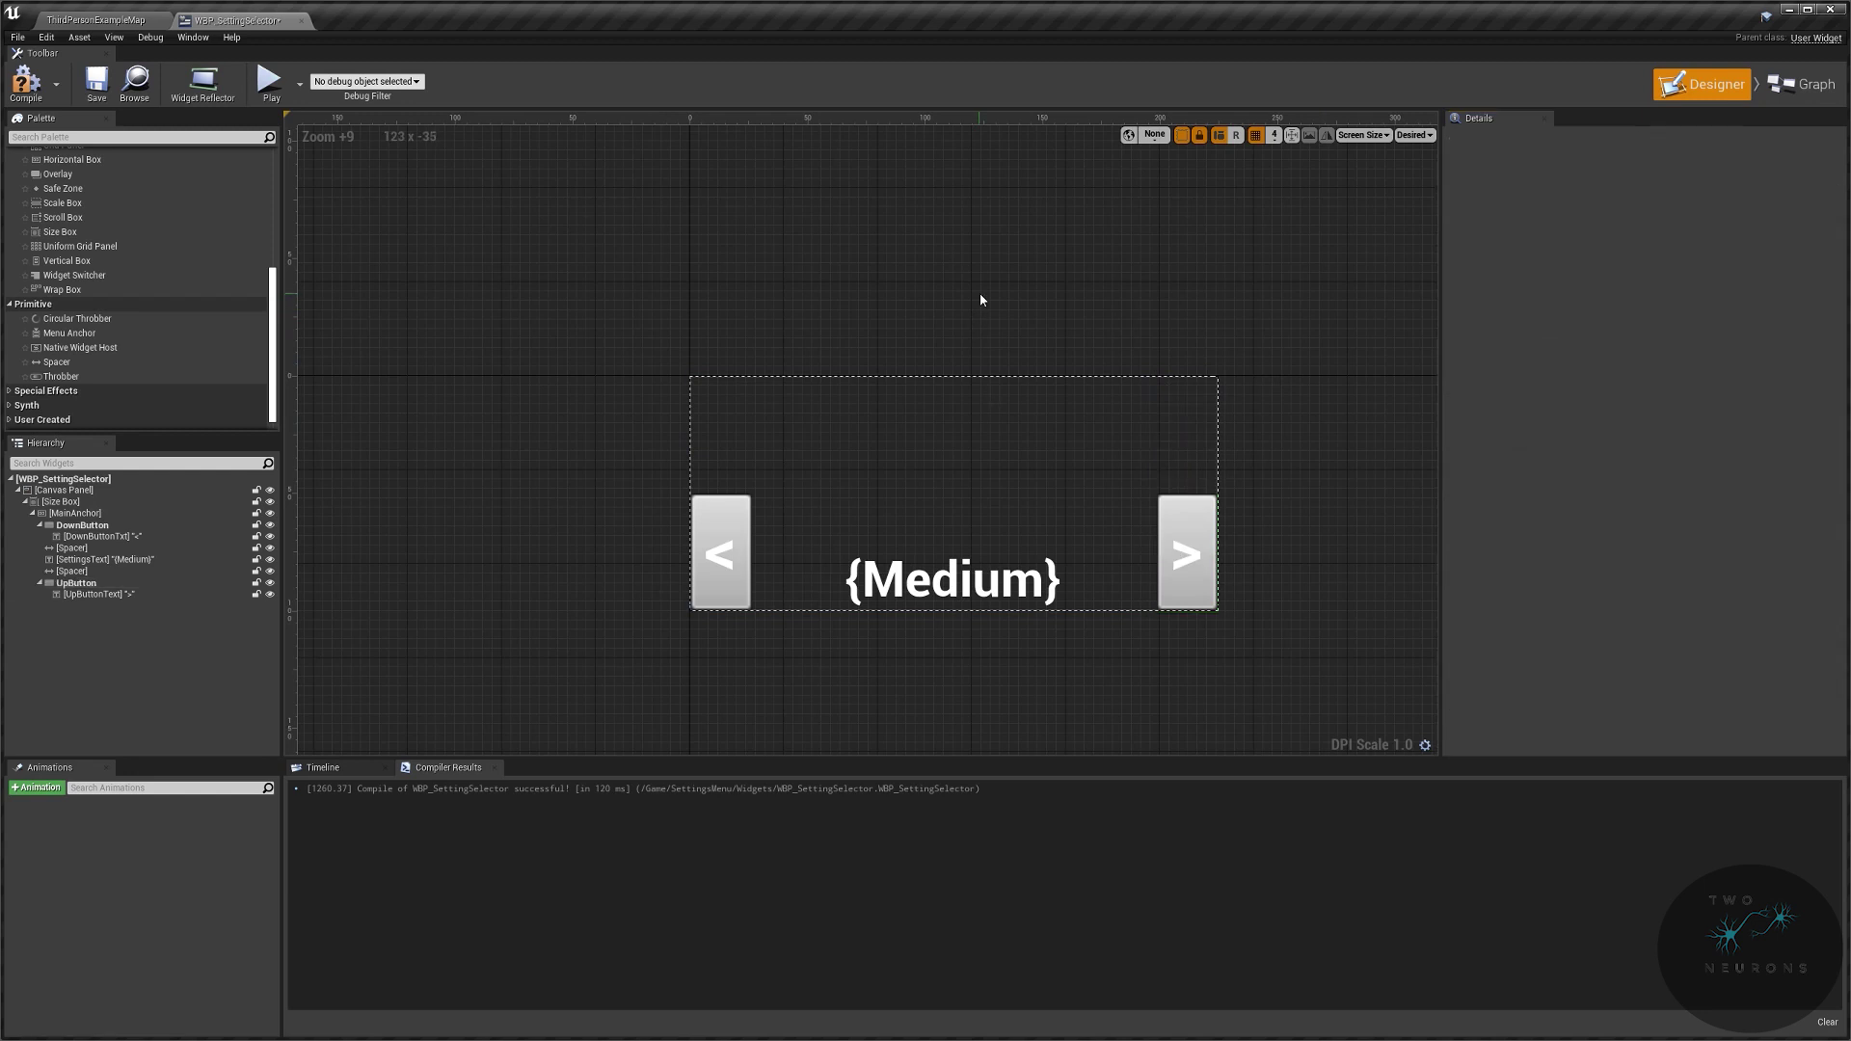
click(854, 395)
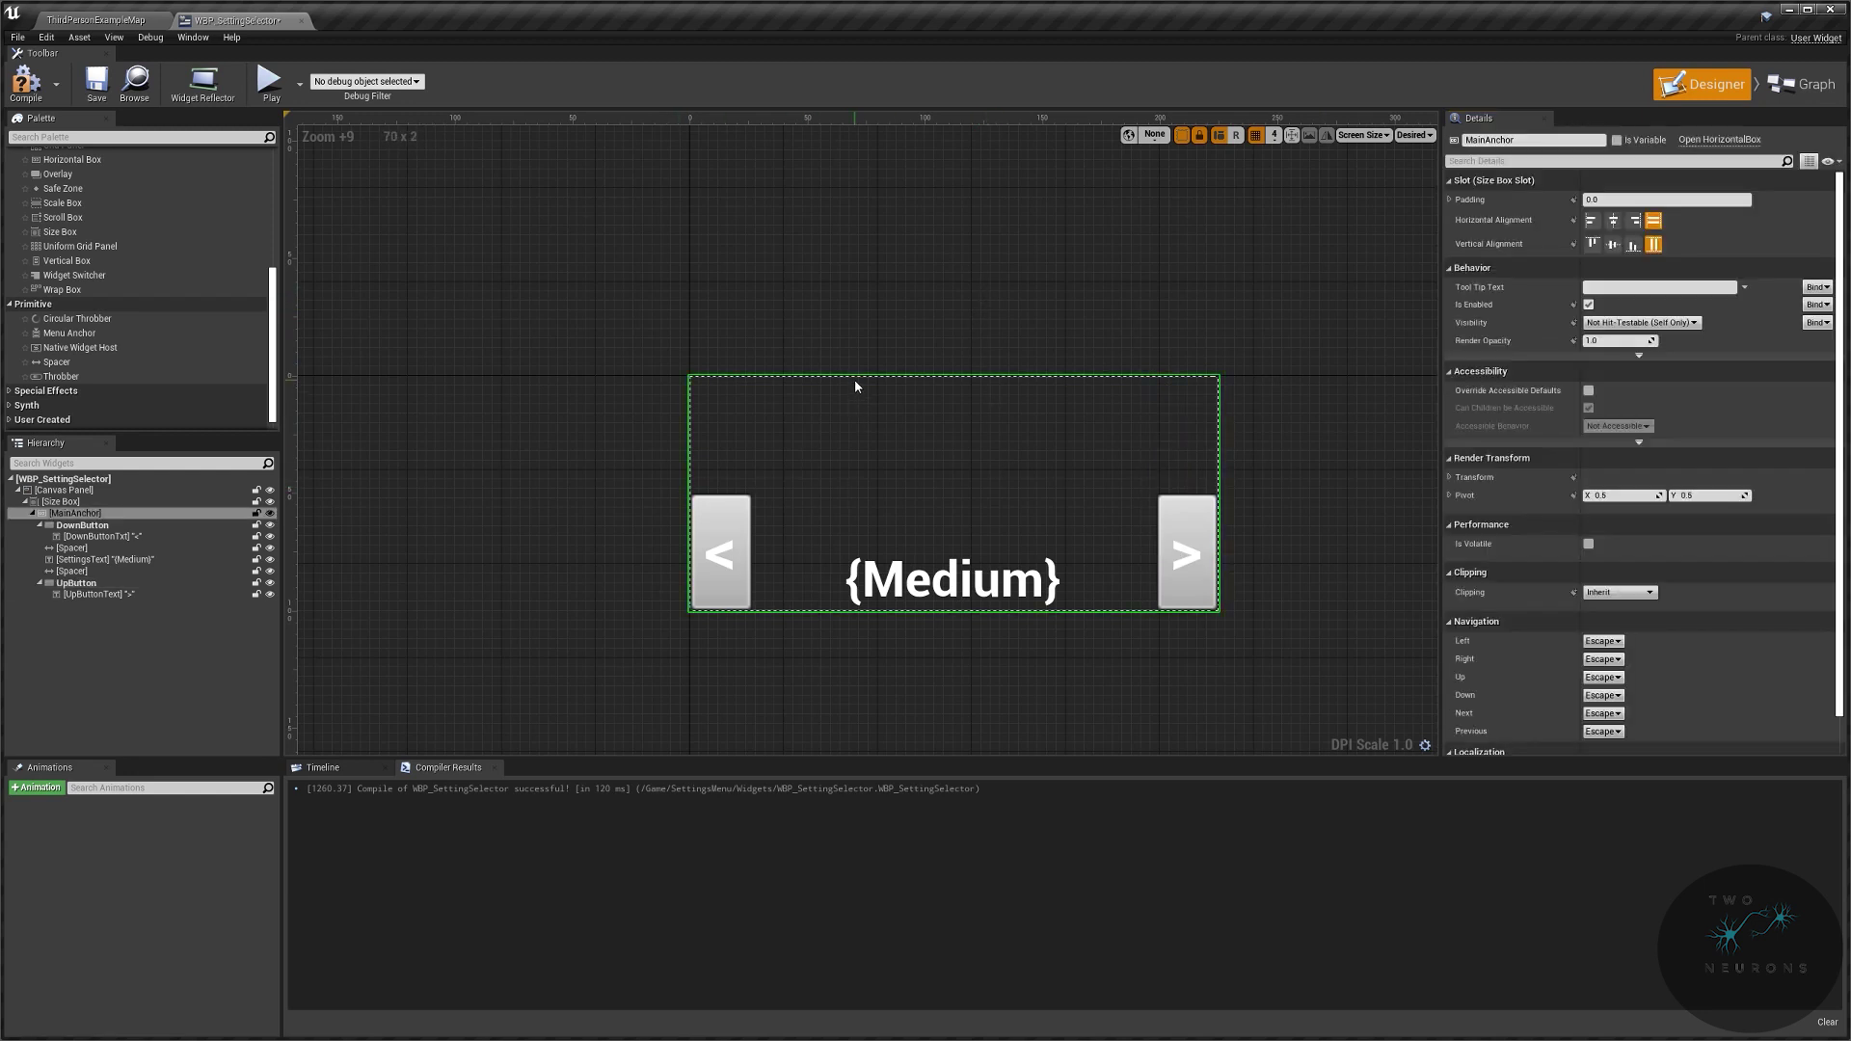
right_drag(942, 273, 1012, 479)
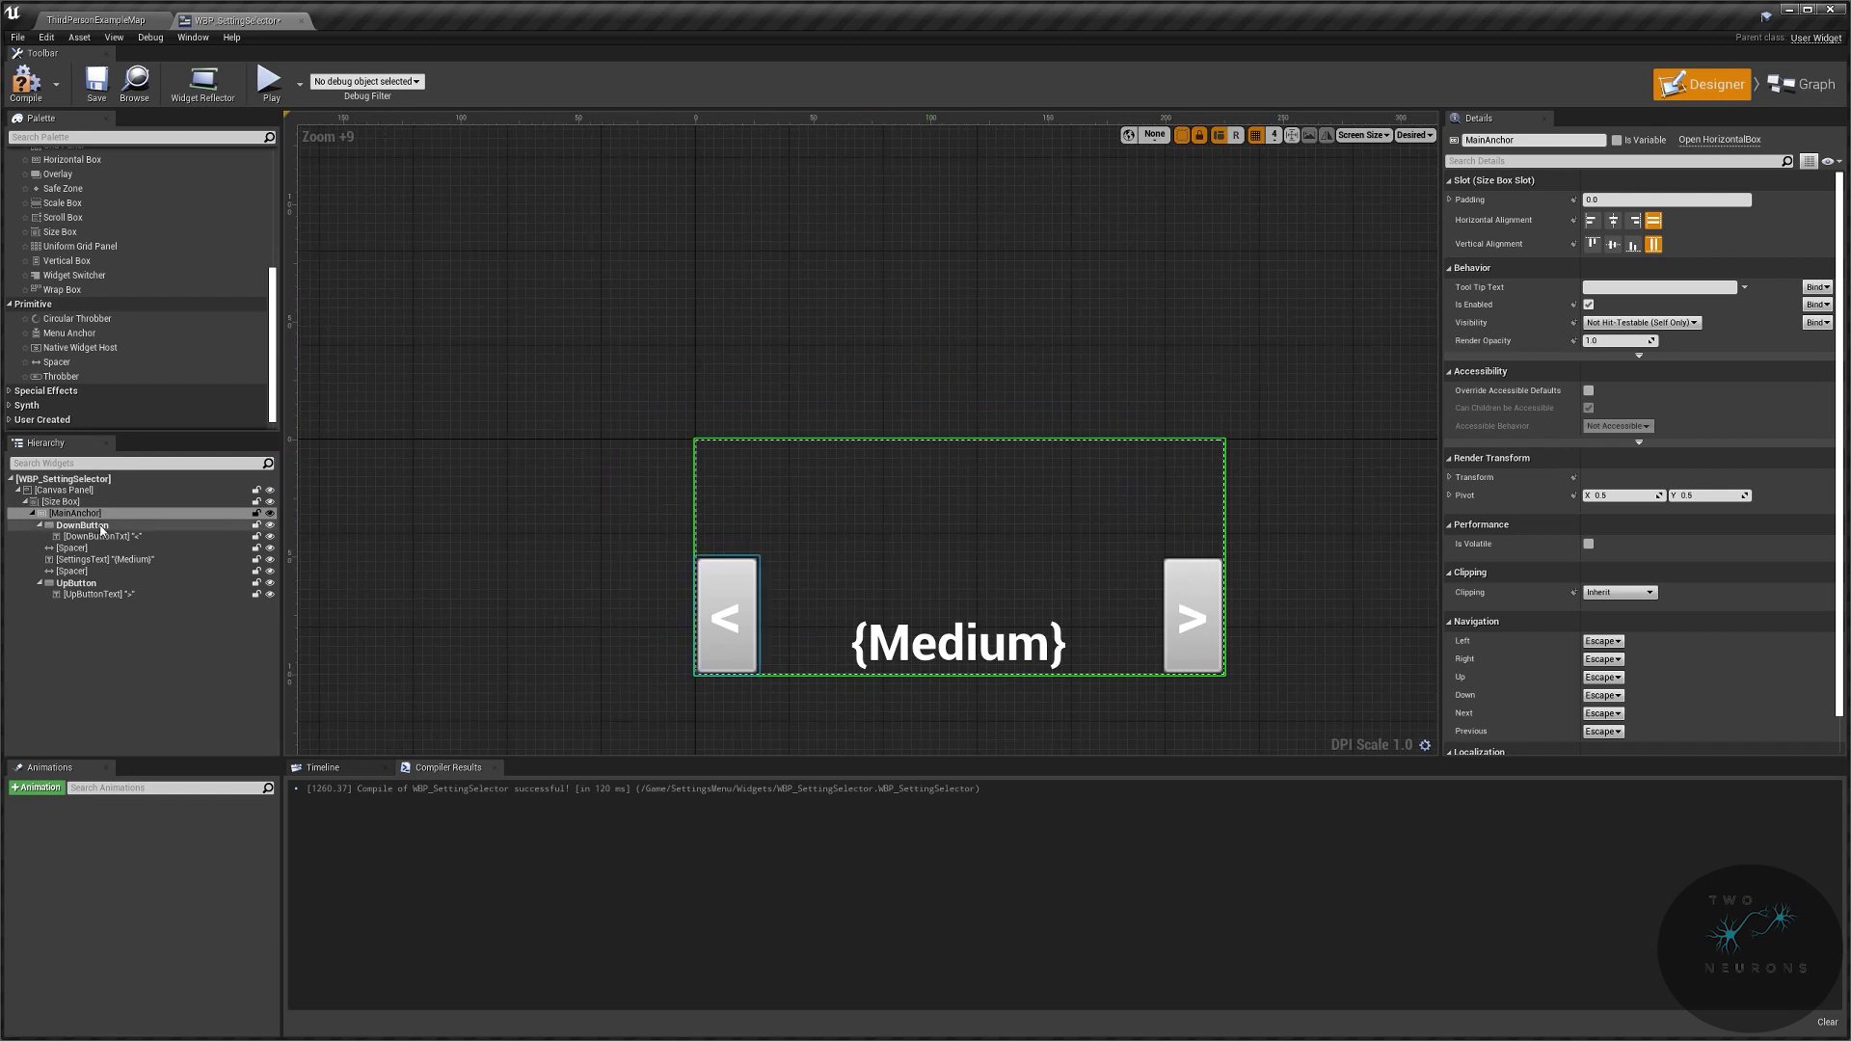
Step: Set the Size Box height override to 50
click(60, 501)
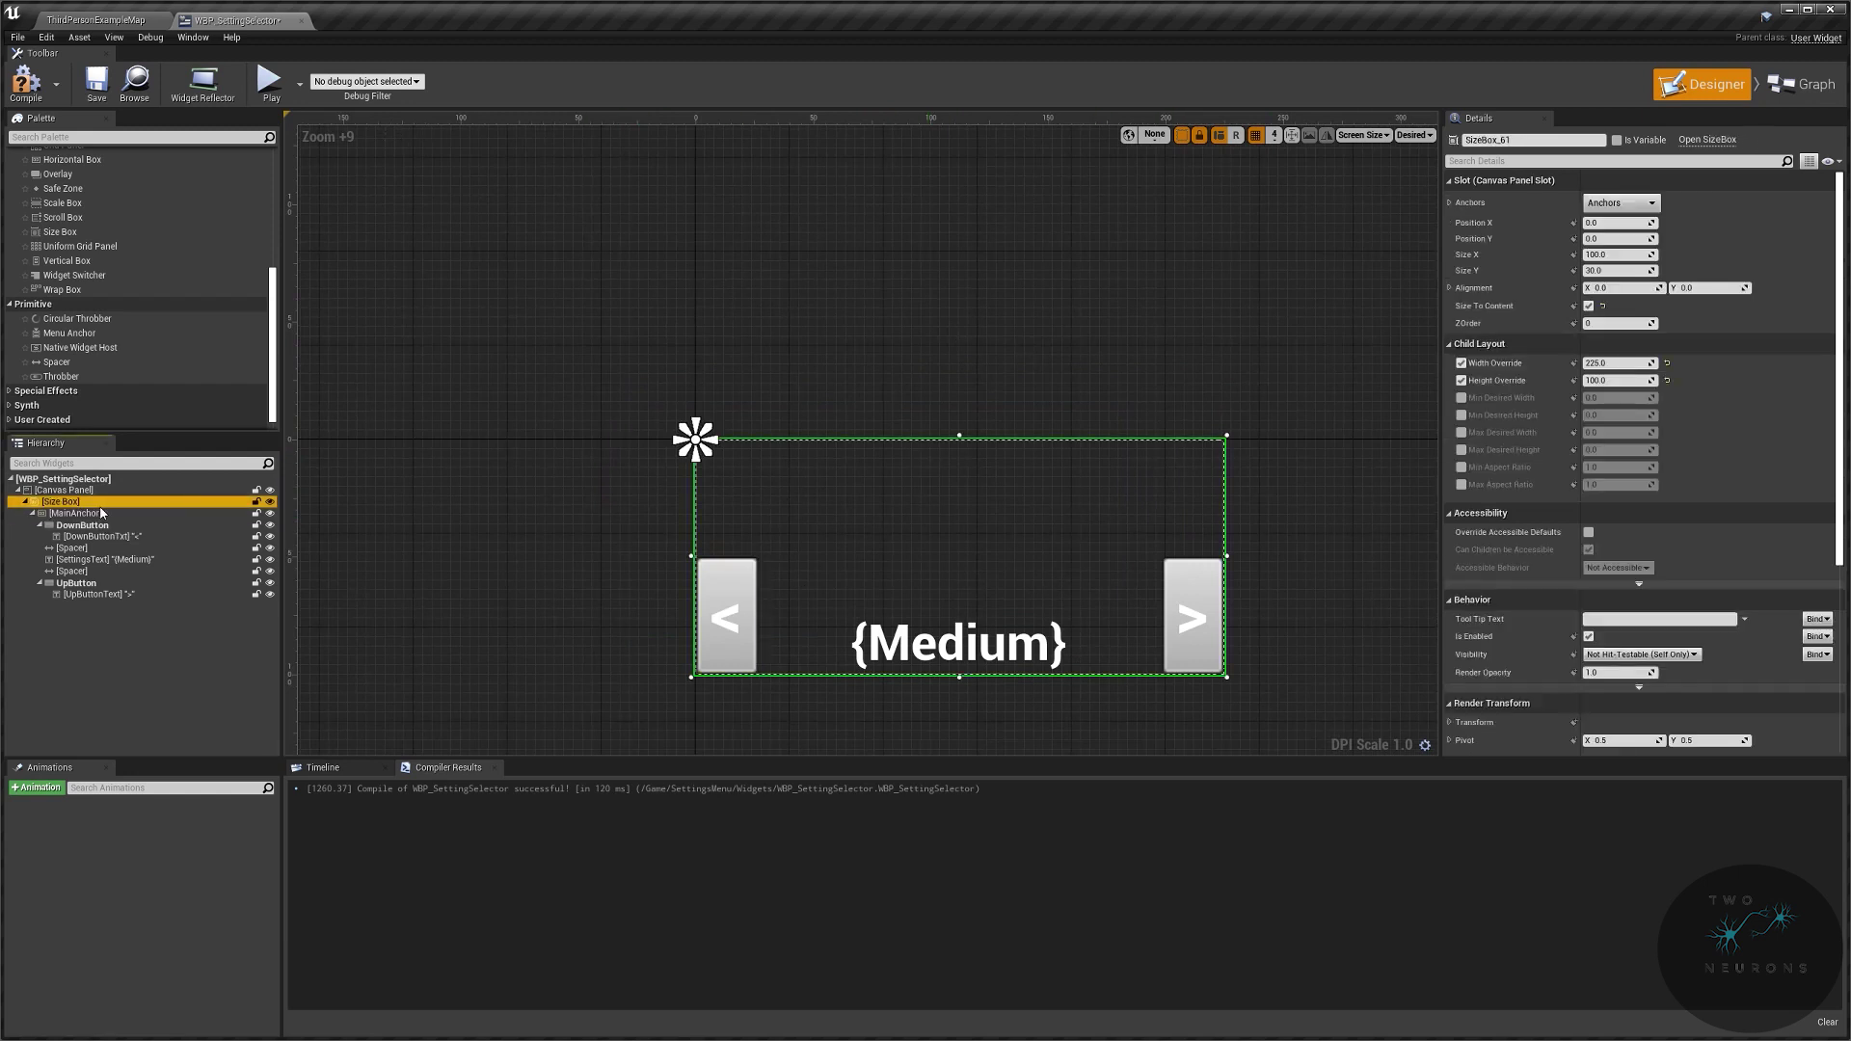
click(1617, 380)
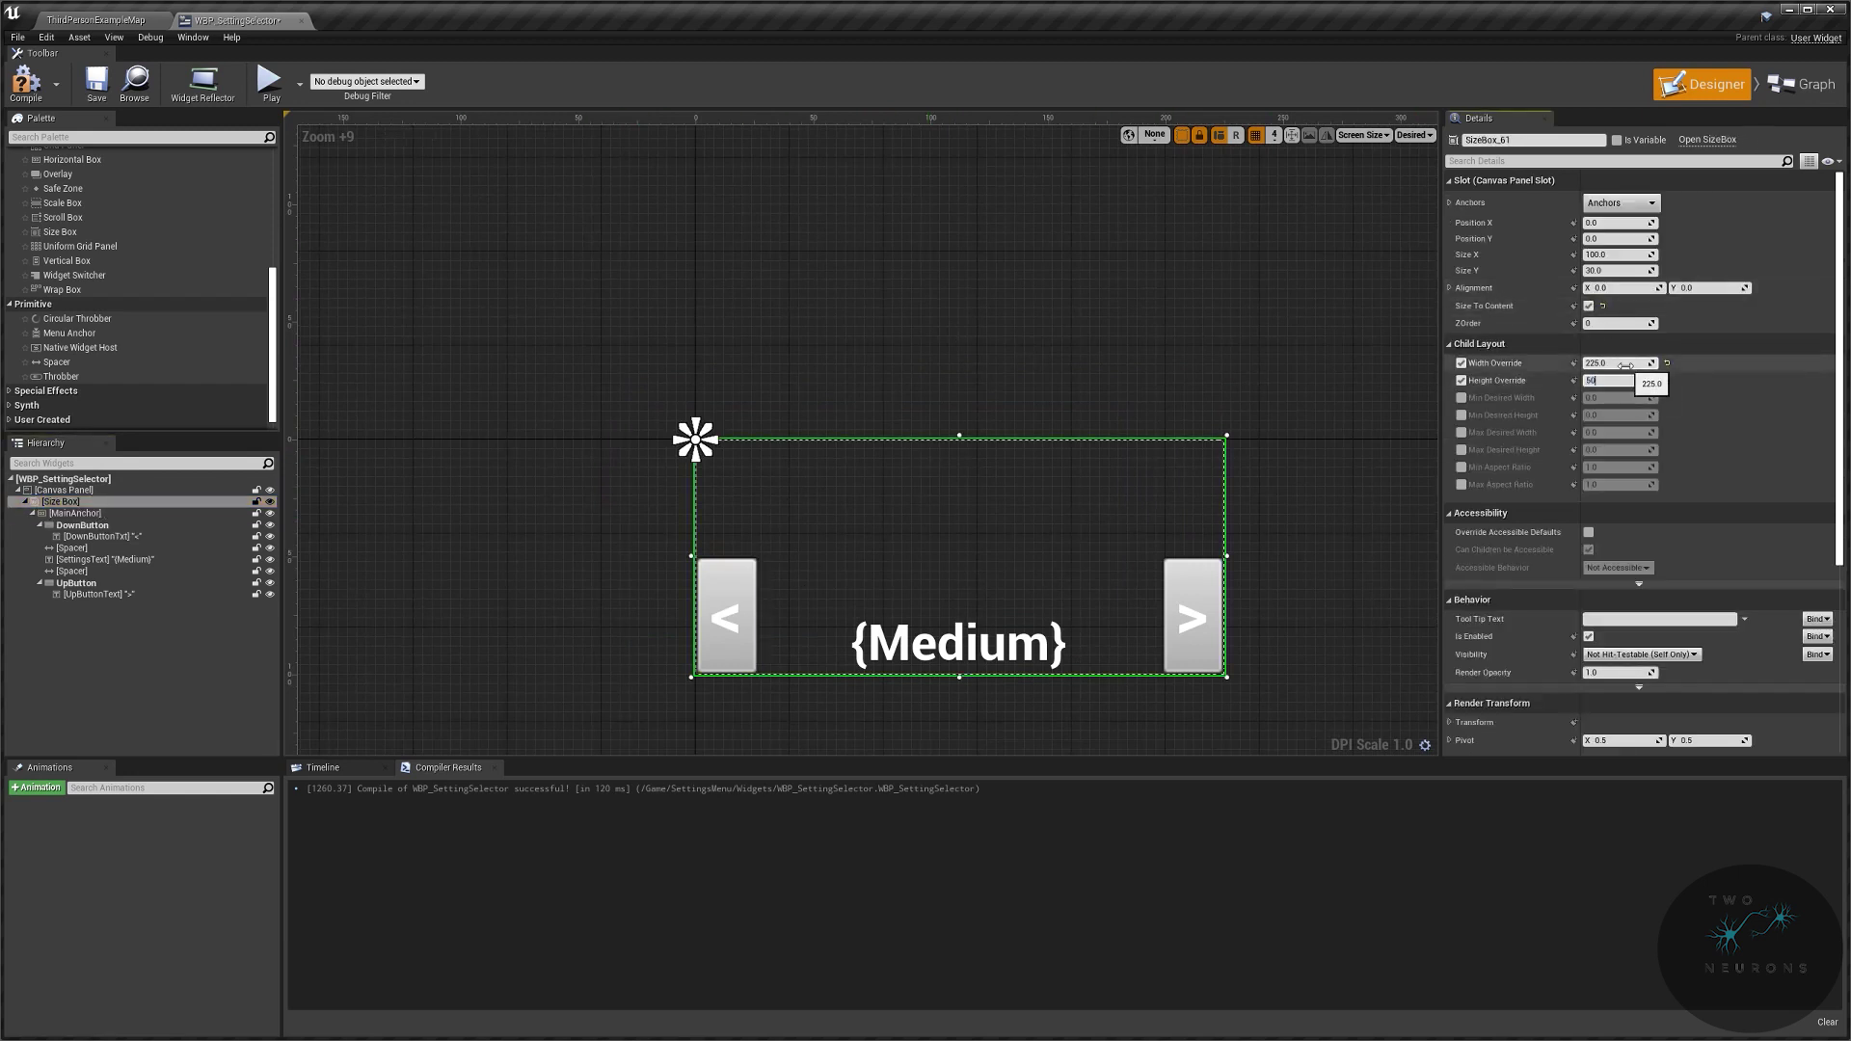
text(50)
key(Return)
Step: Reset the top padding of both DownButton and UpButton to 0
click(211, 522)
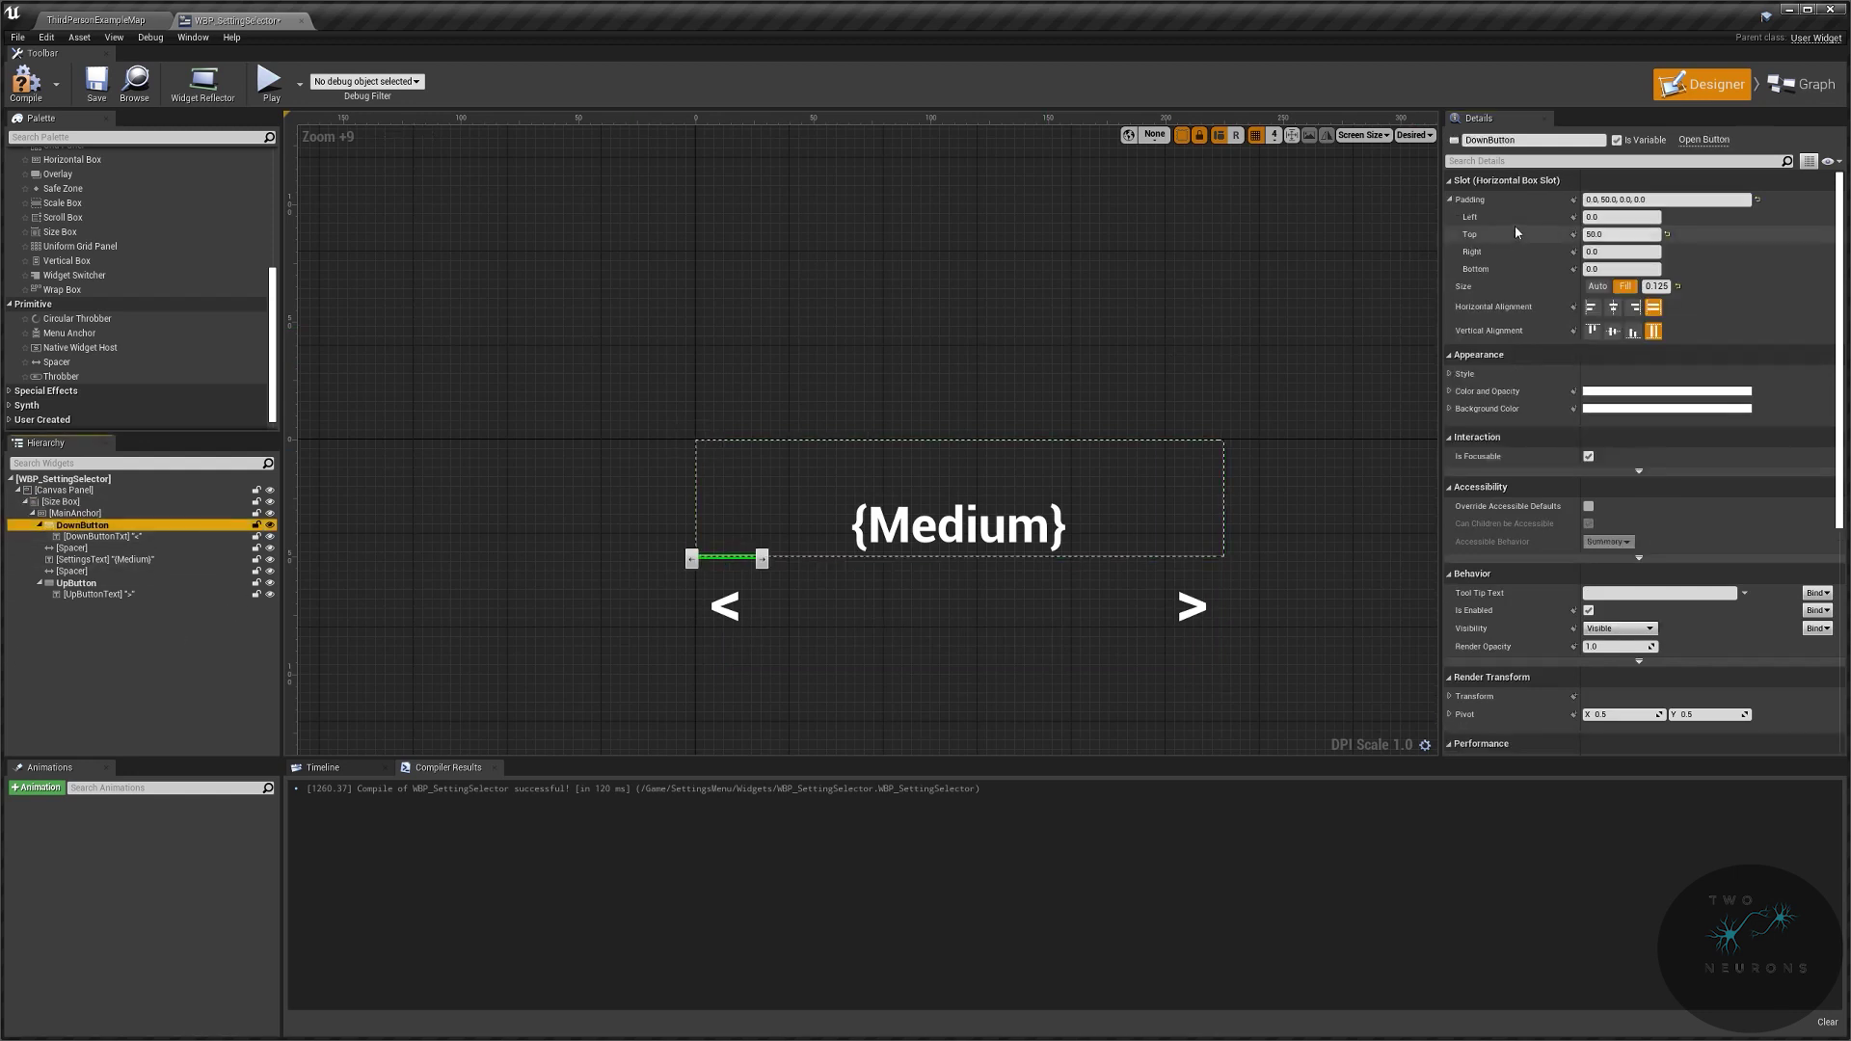
click(1608, 234)
text(0)
key(Return)
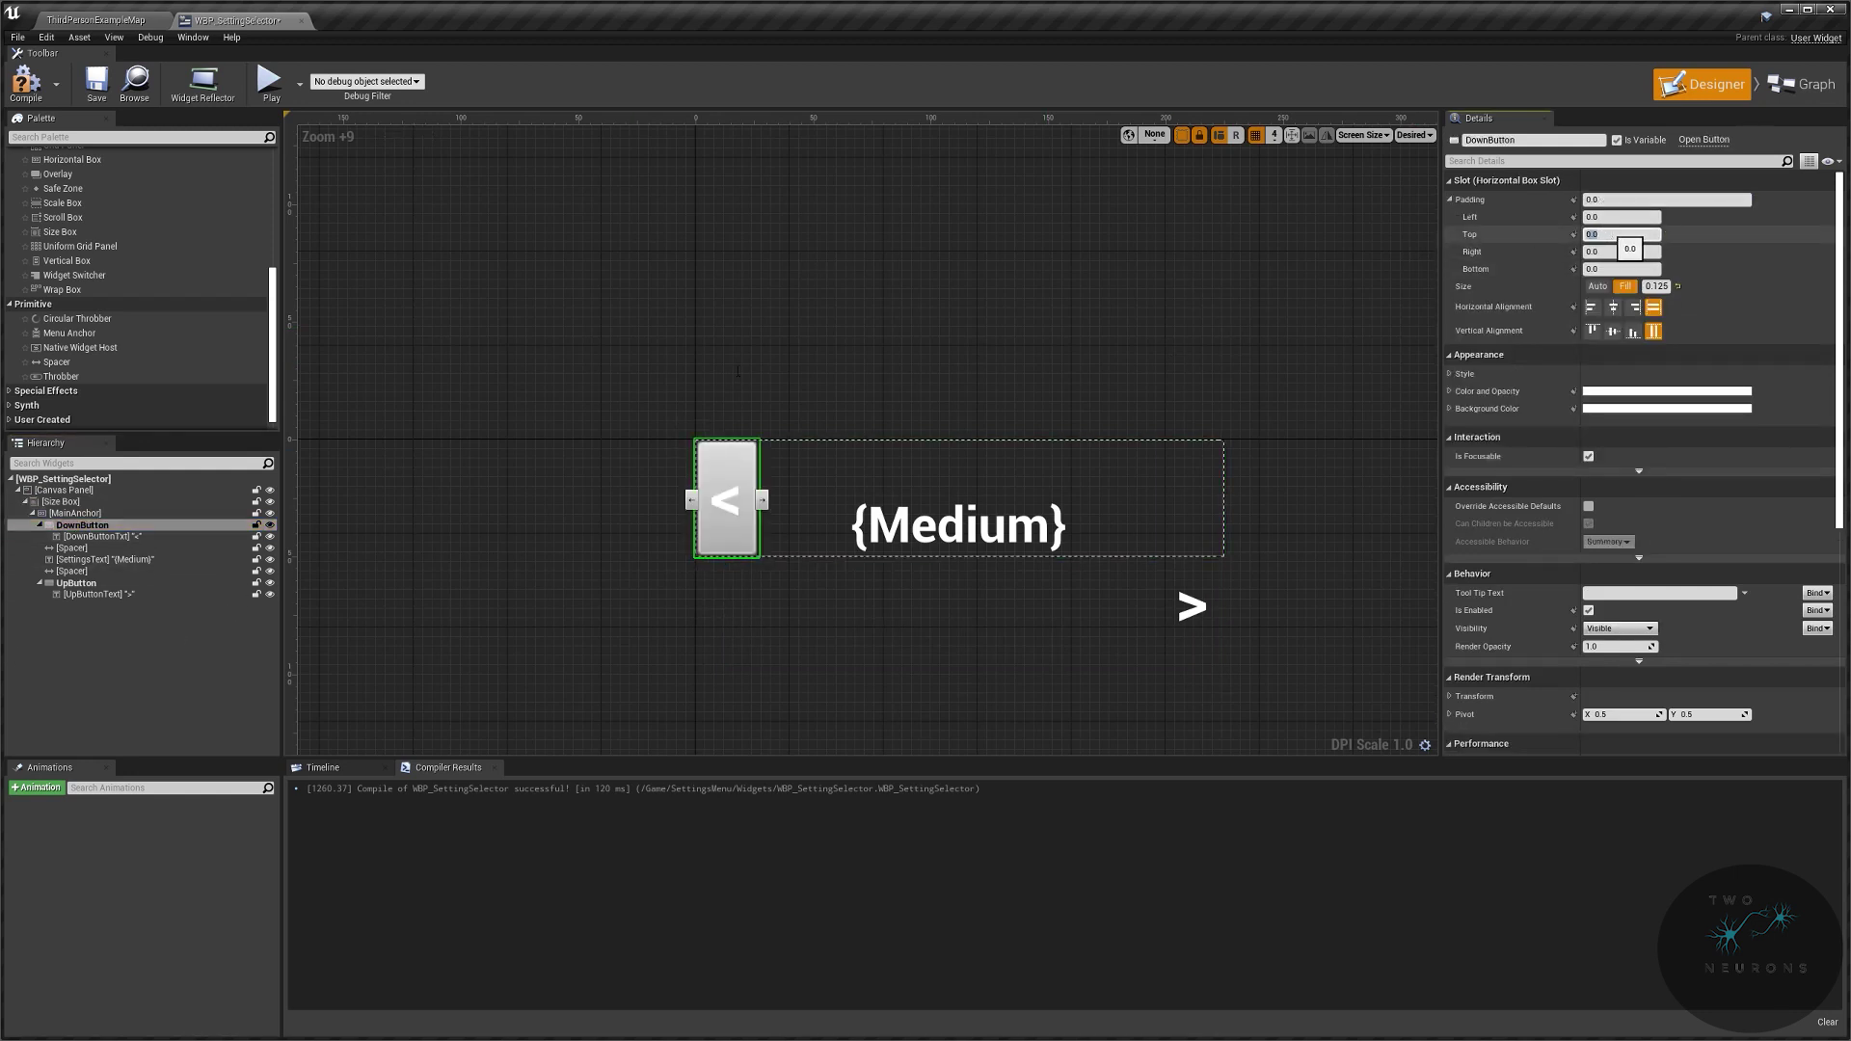
click(1193, 557)
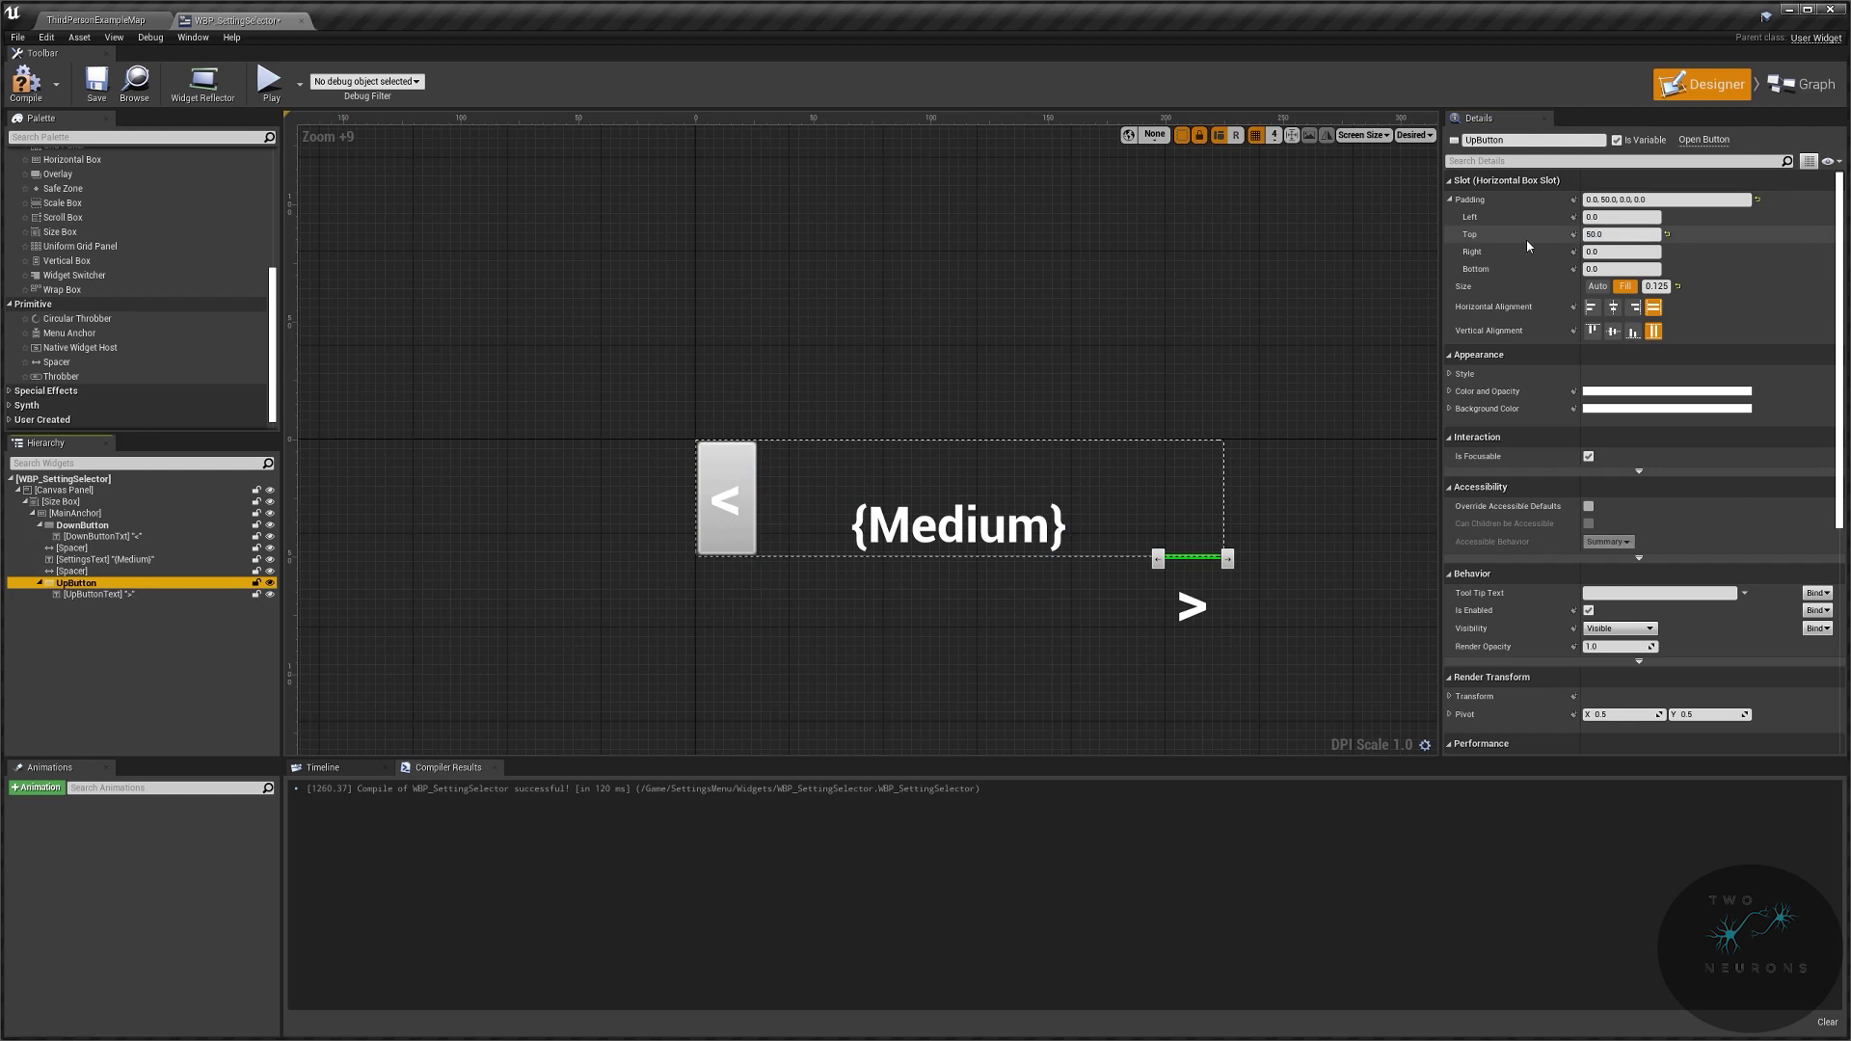
click(1614, 233)
key(Return)
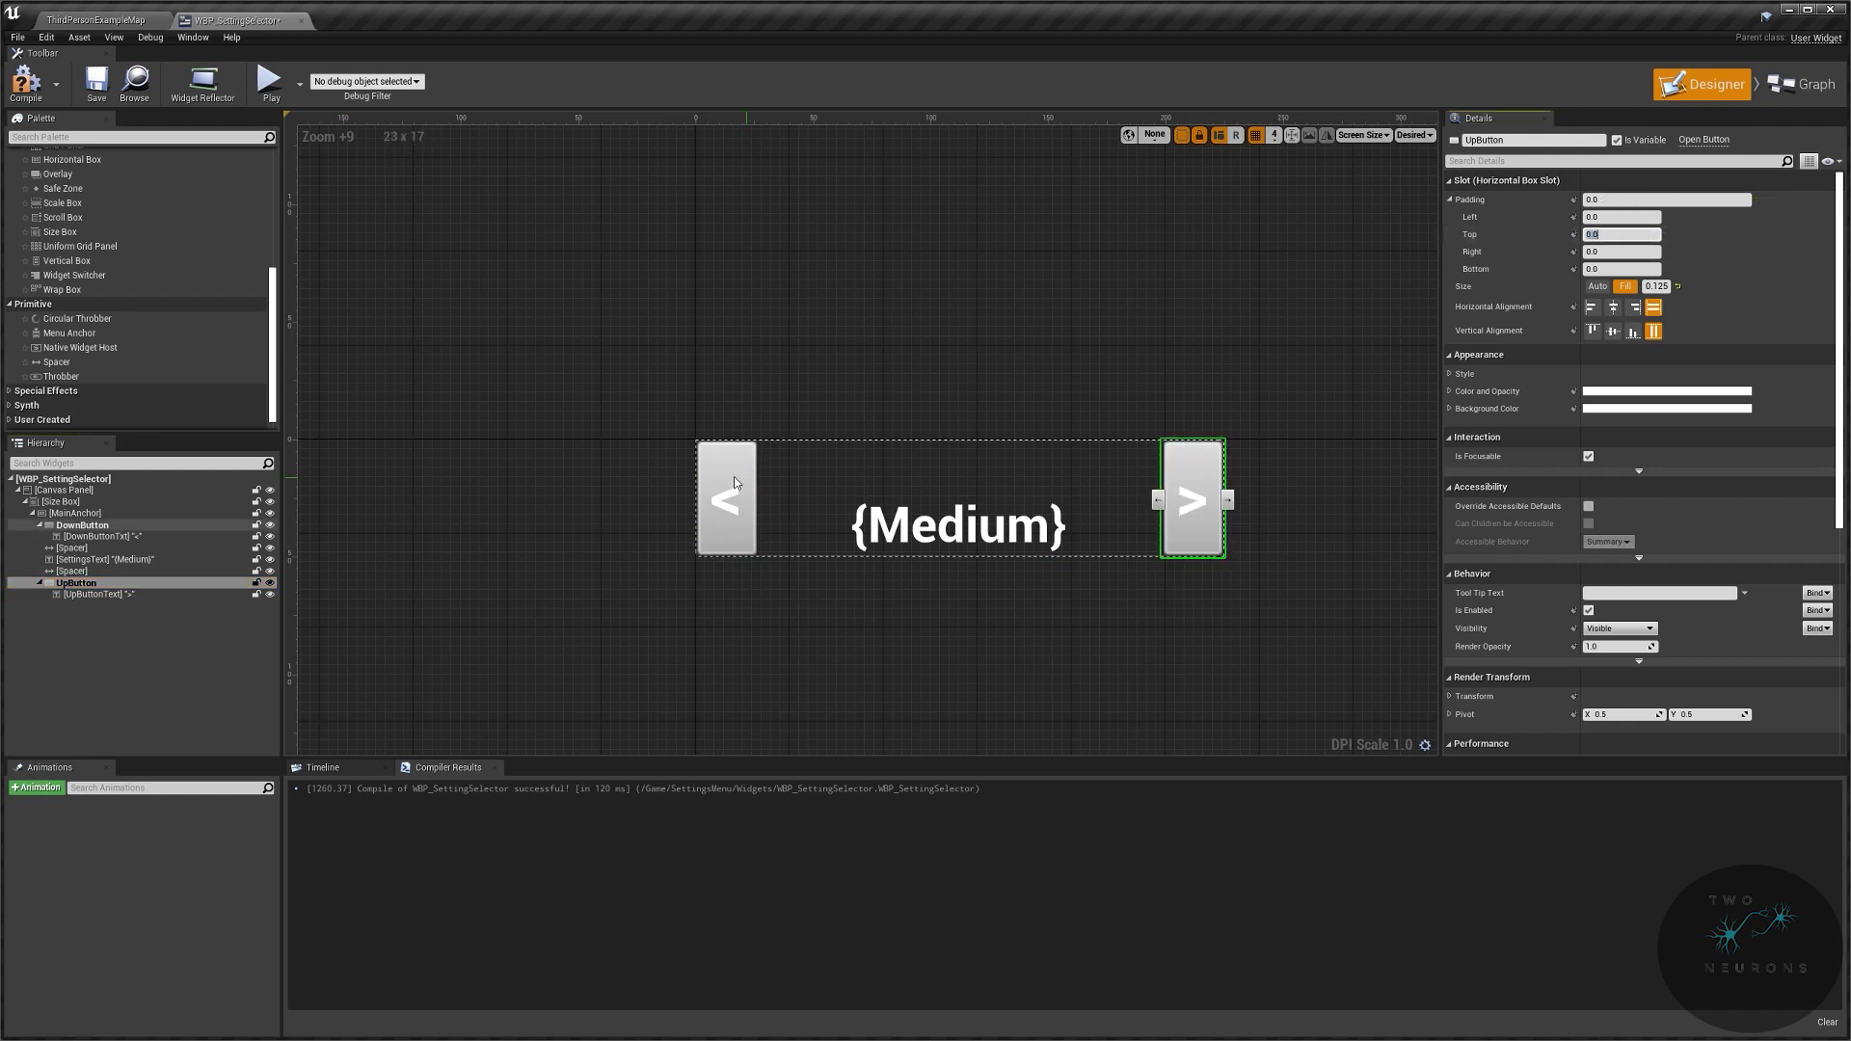
Step: Compile and save the widget blueprint, then go to its Event Graph
click(542, 220)
key(ctrl+s)
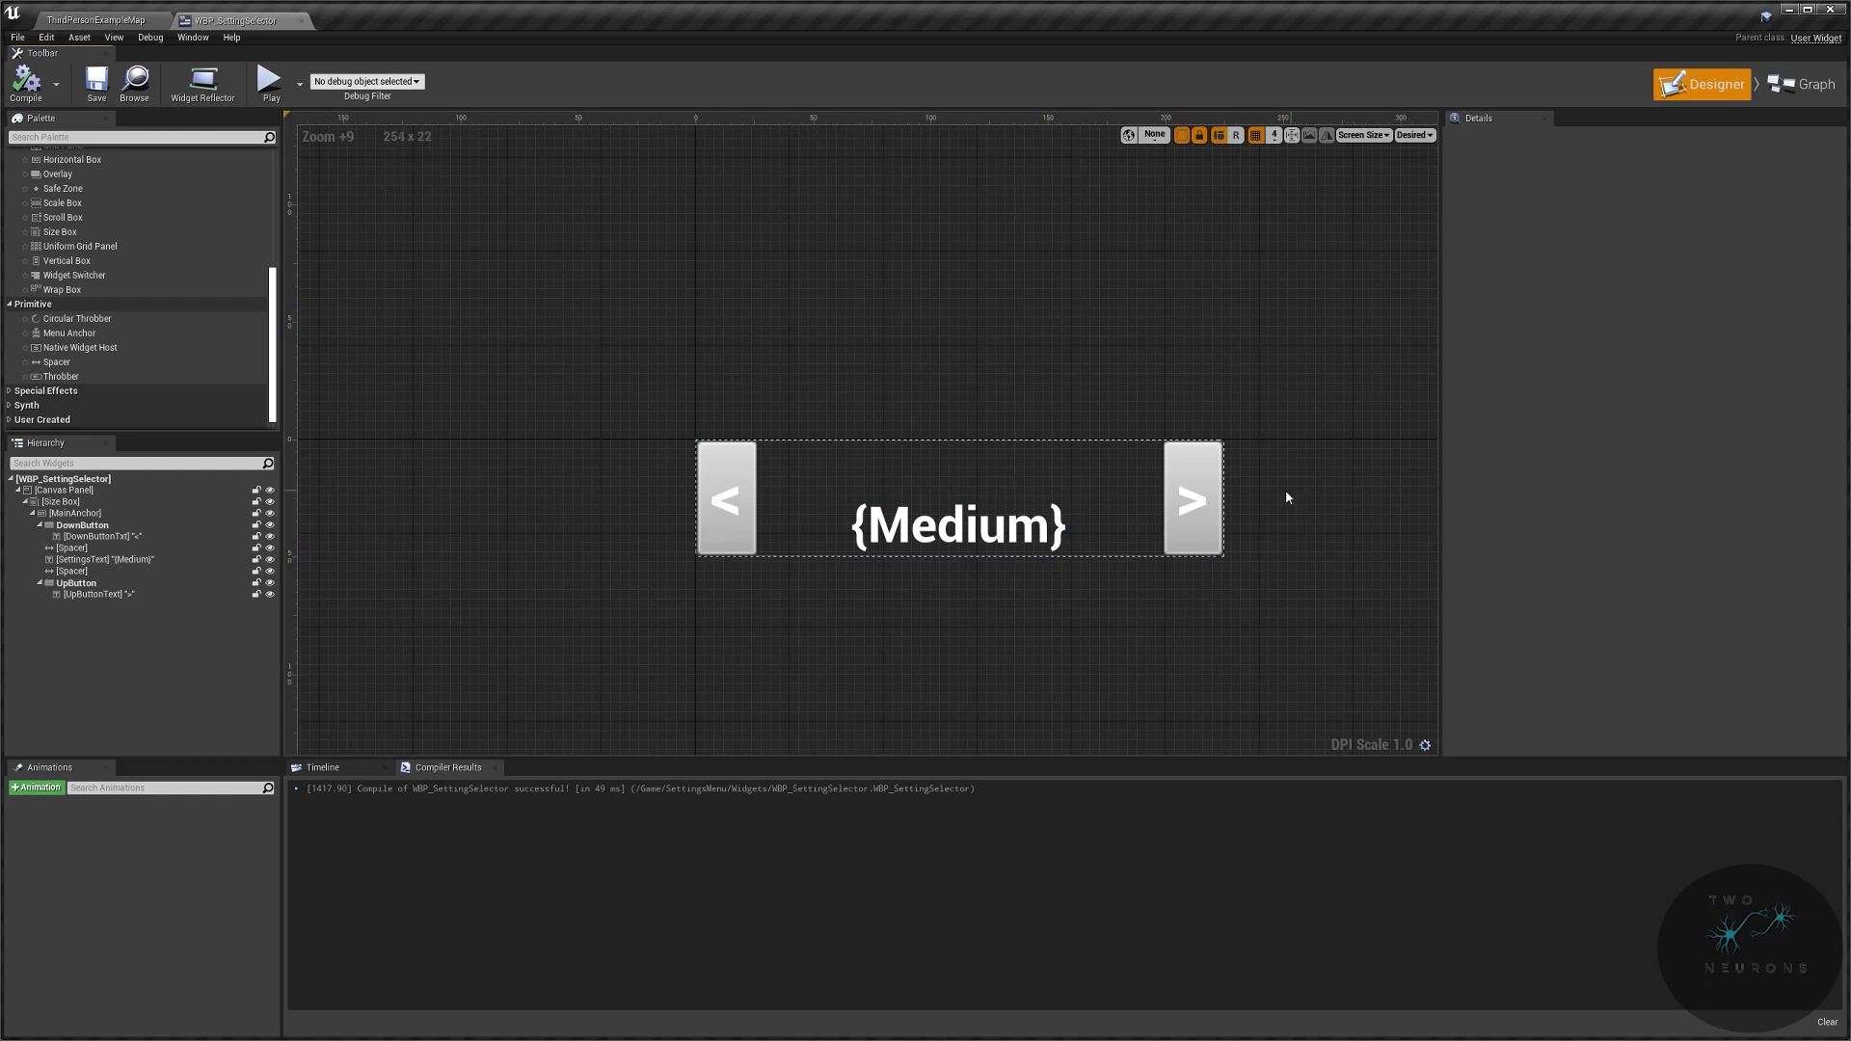
click(1803, 84)
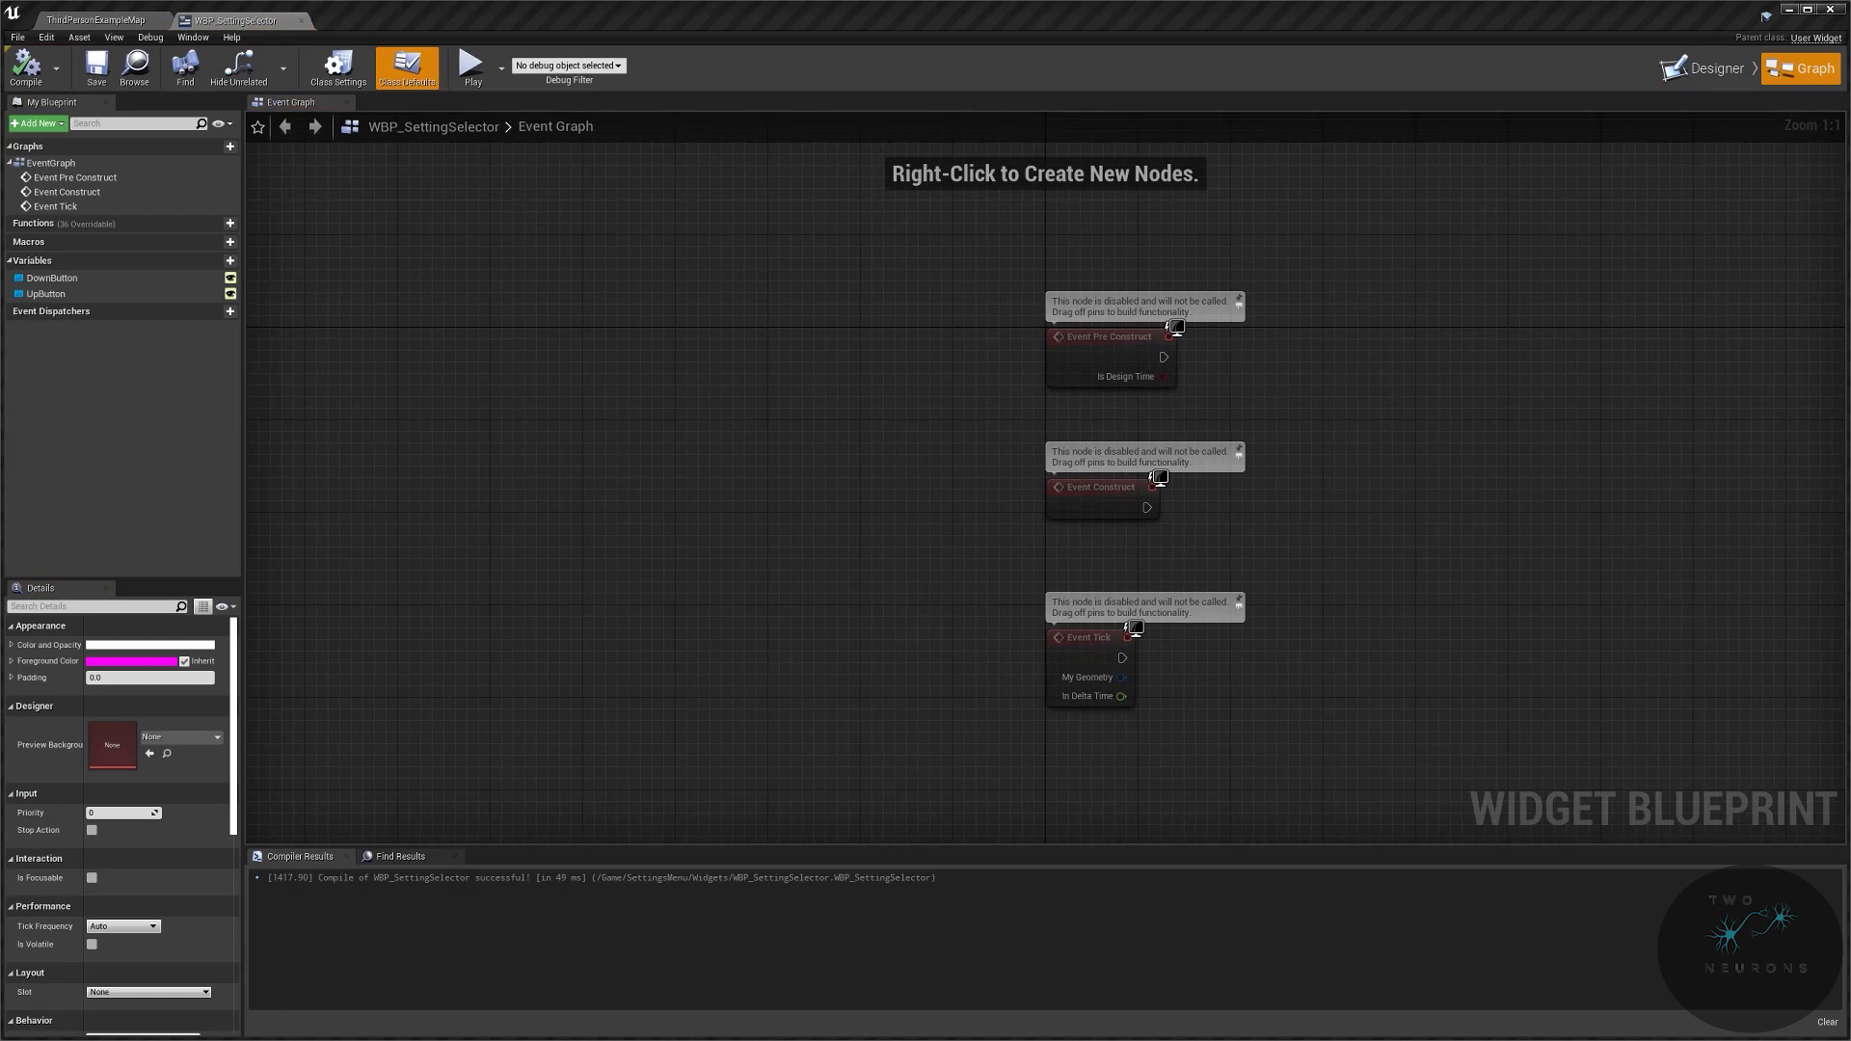
Step: Delete the default Event Pre Construct, Event Construct and Event Tick nodes
key(ctrl+a)
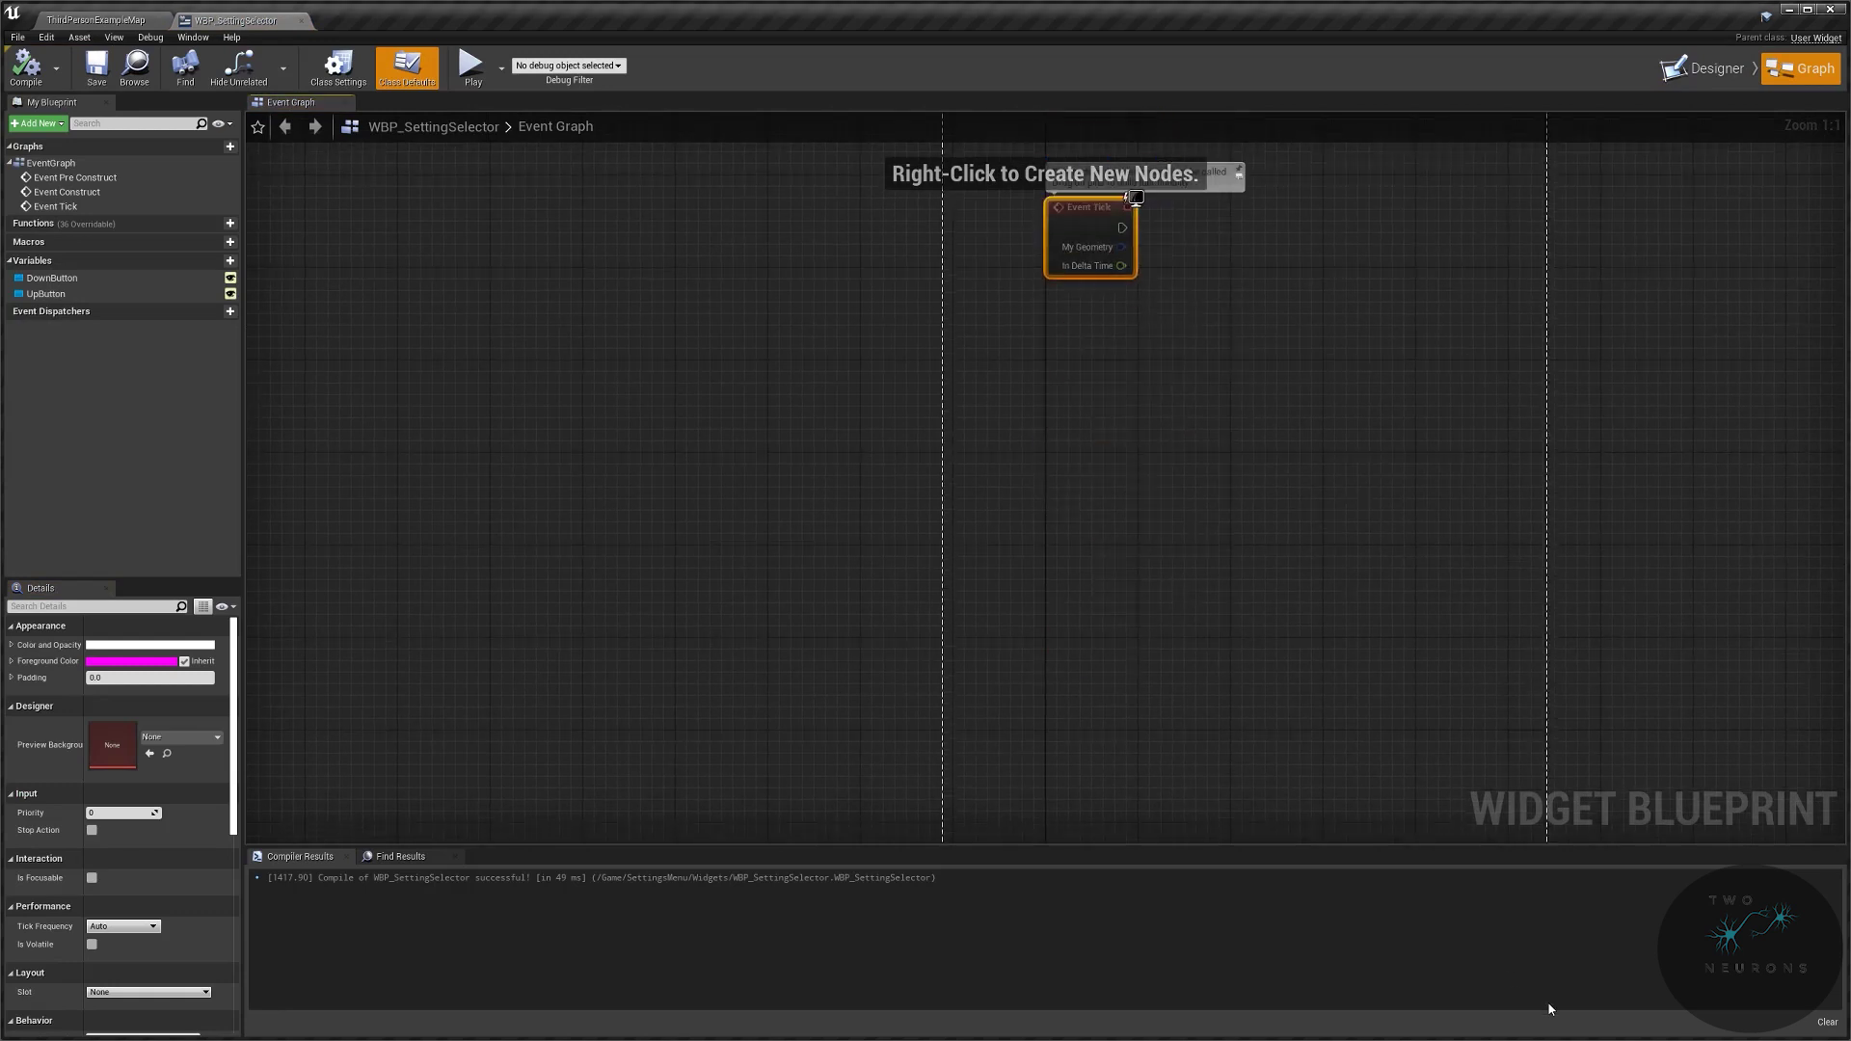
key(Delete)
key(ctrl+z)
key(Delete)
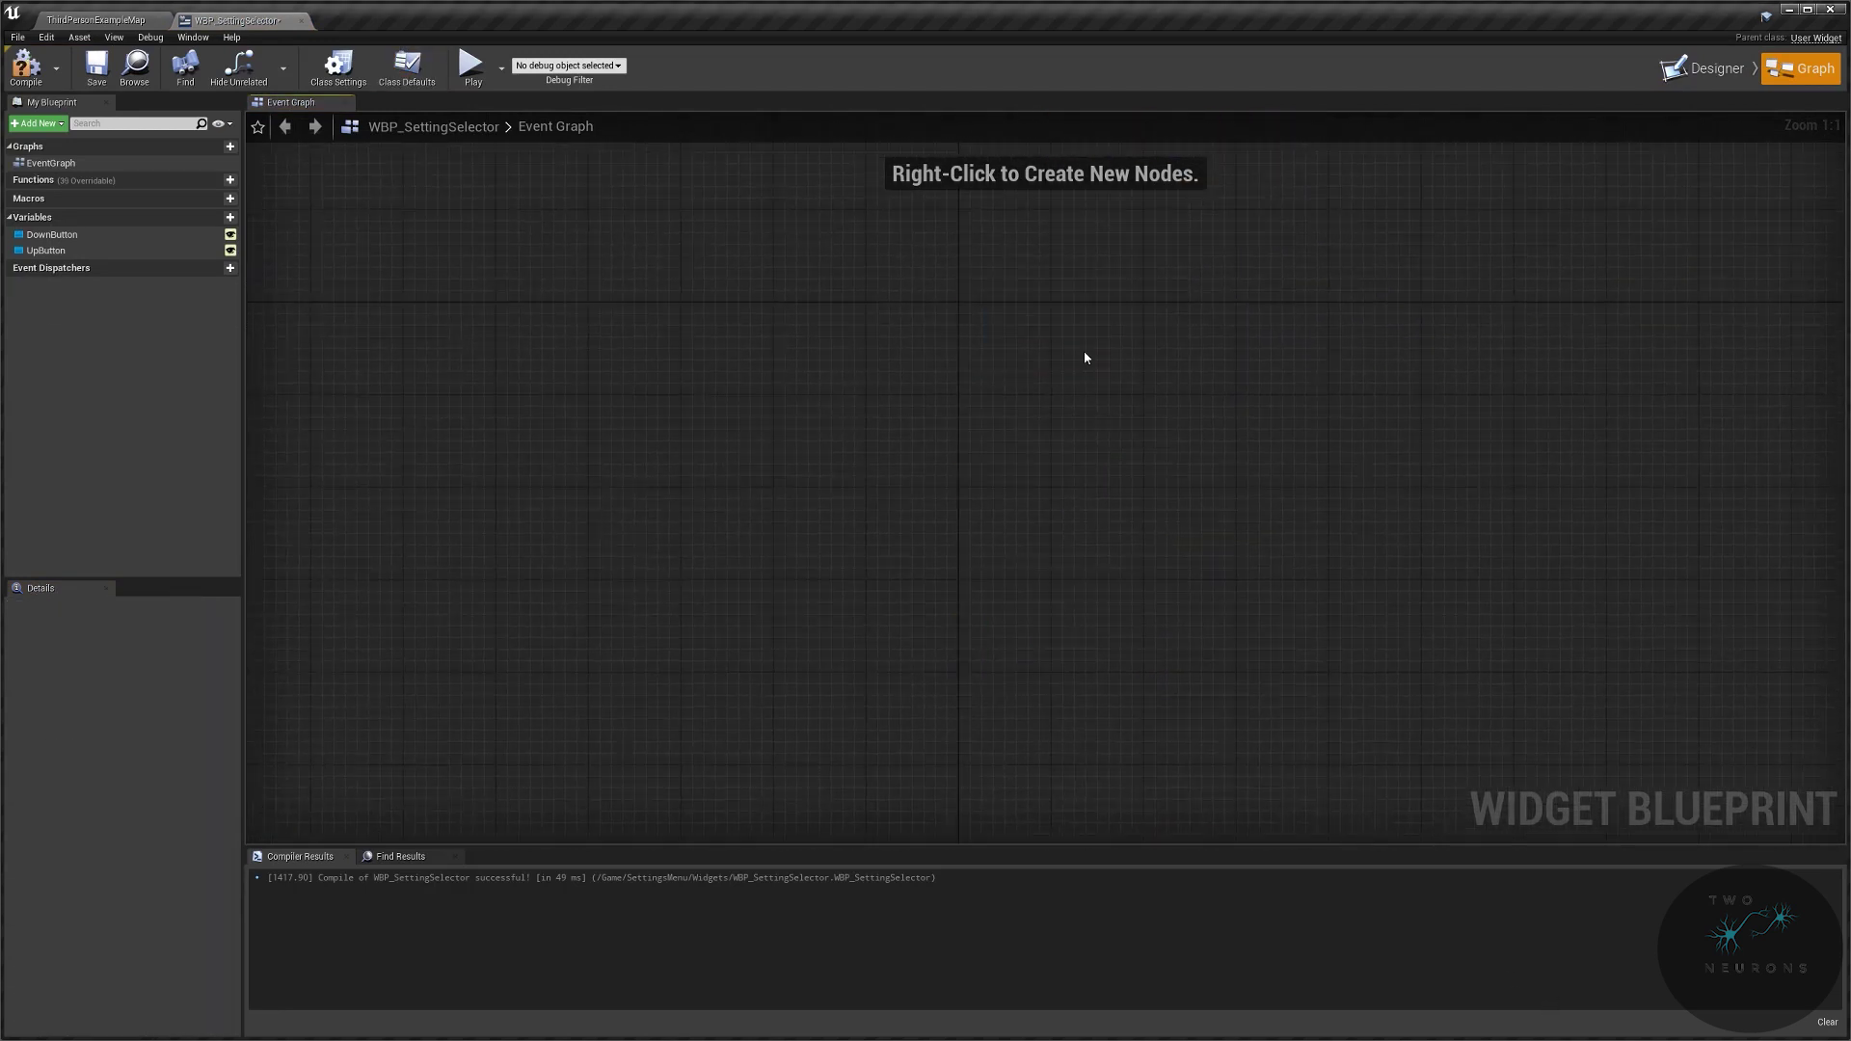
right_click(980, 317)
Step: Add a custom event node named ChangeValue to the Event Graph
text(custom event)
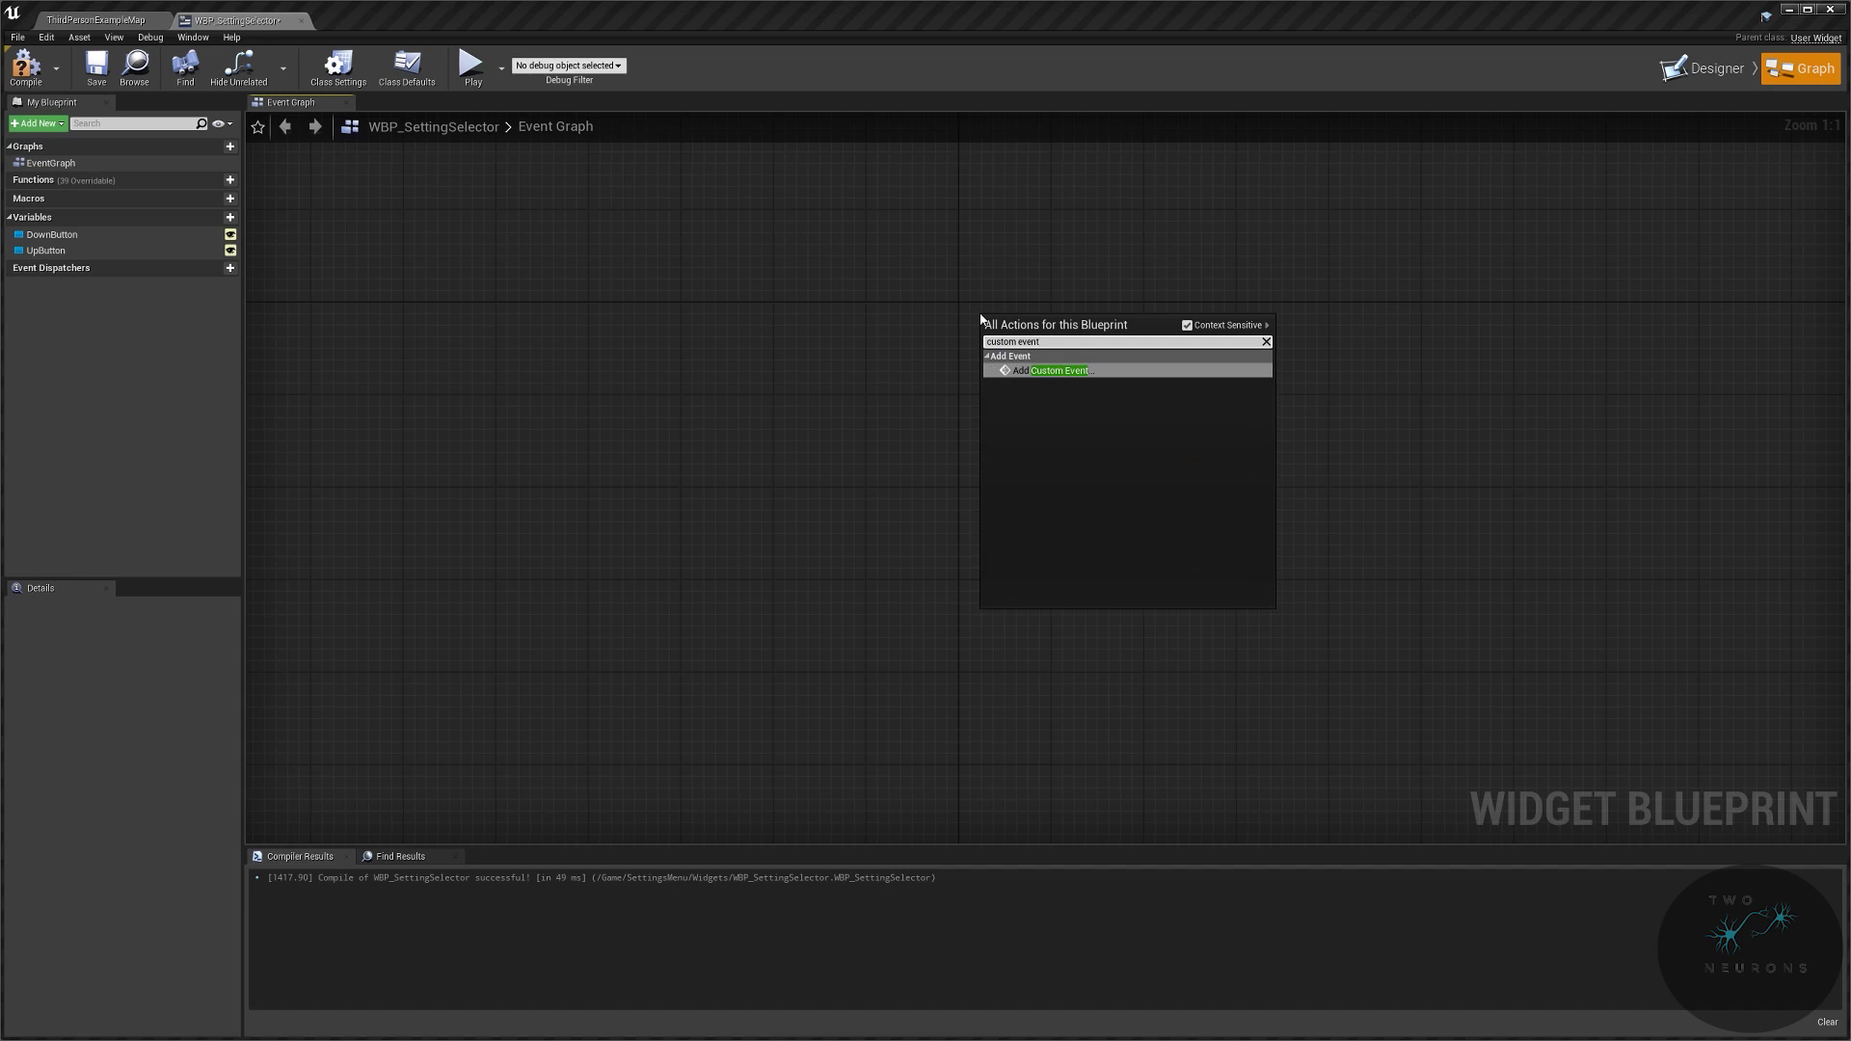
key(Return)
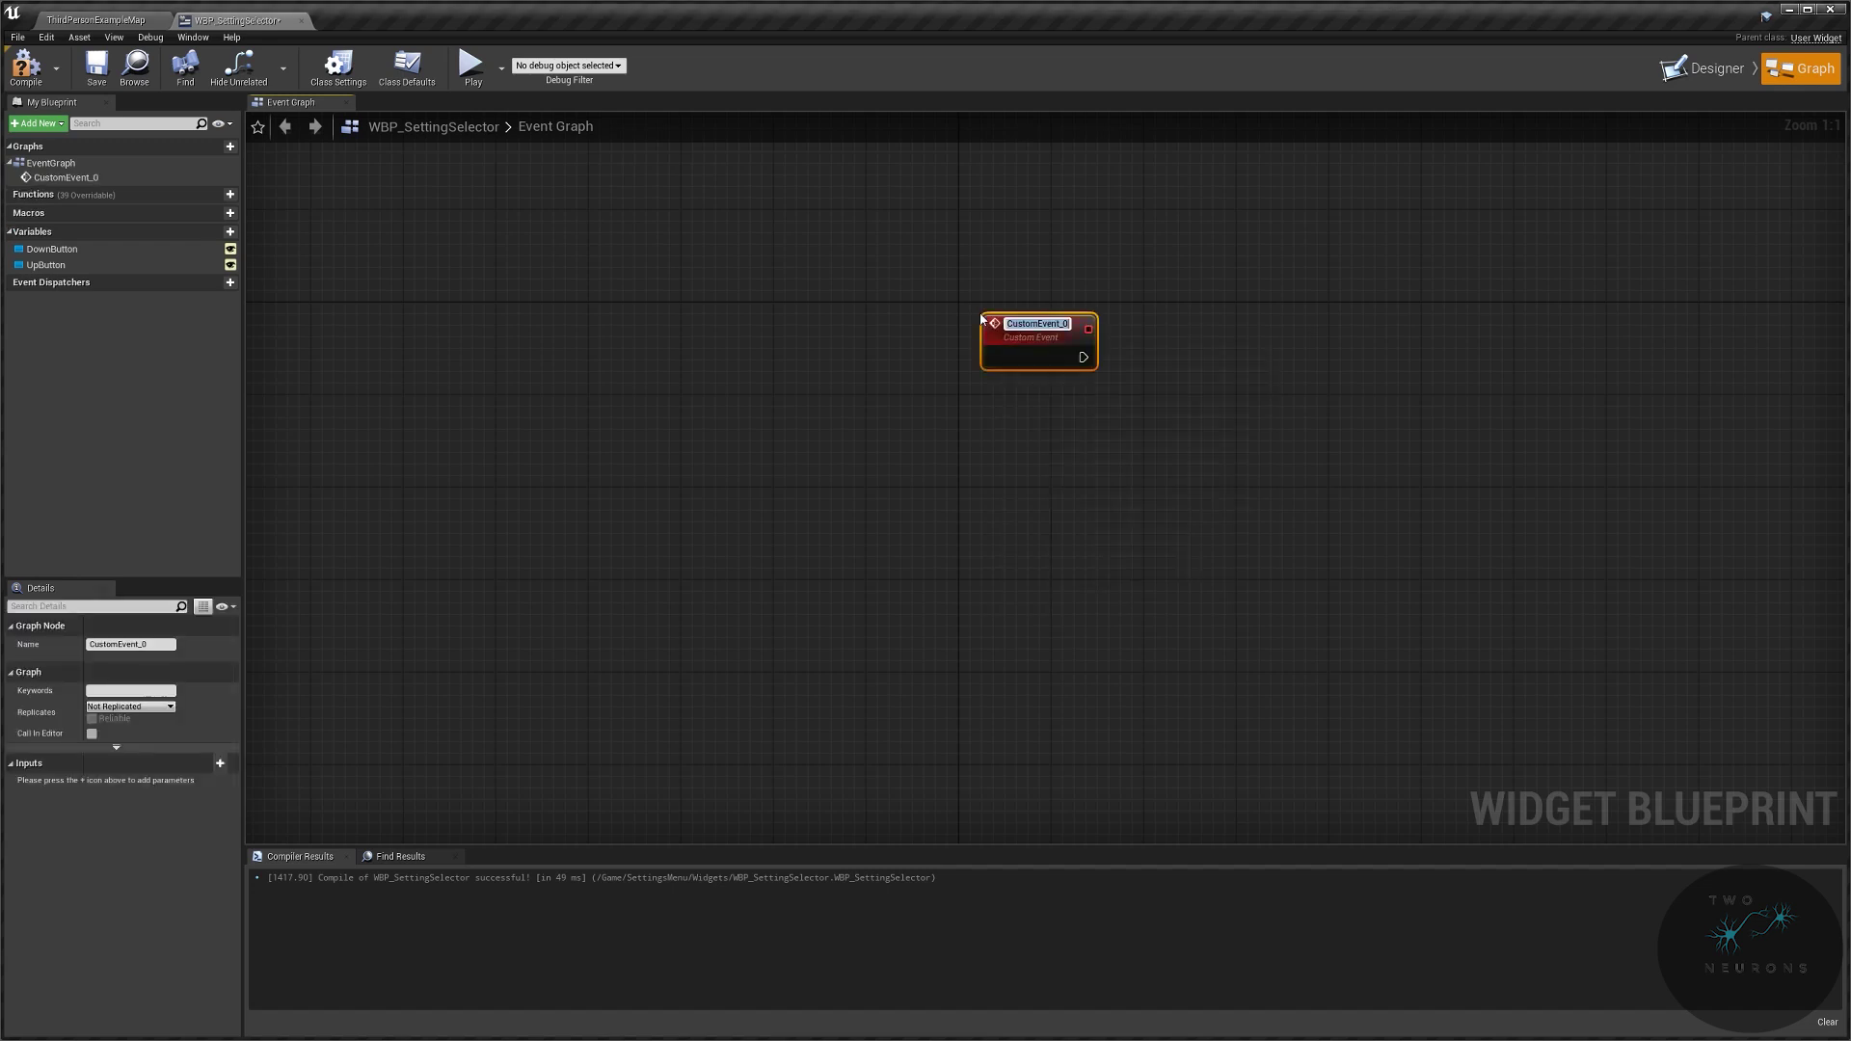
text(ChangeValue)
key(Return)
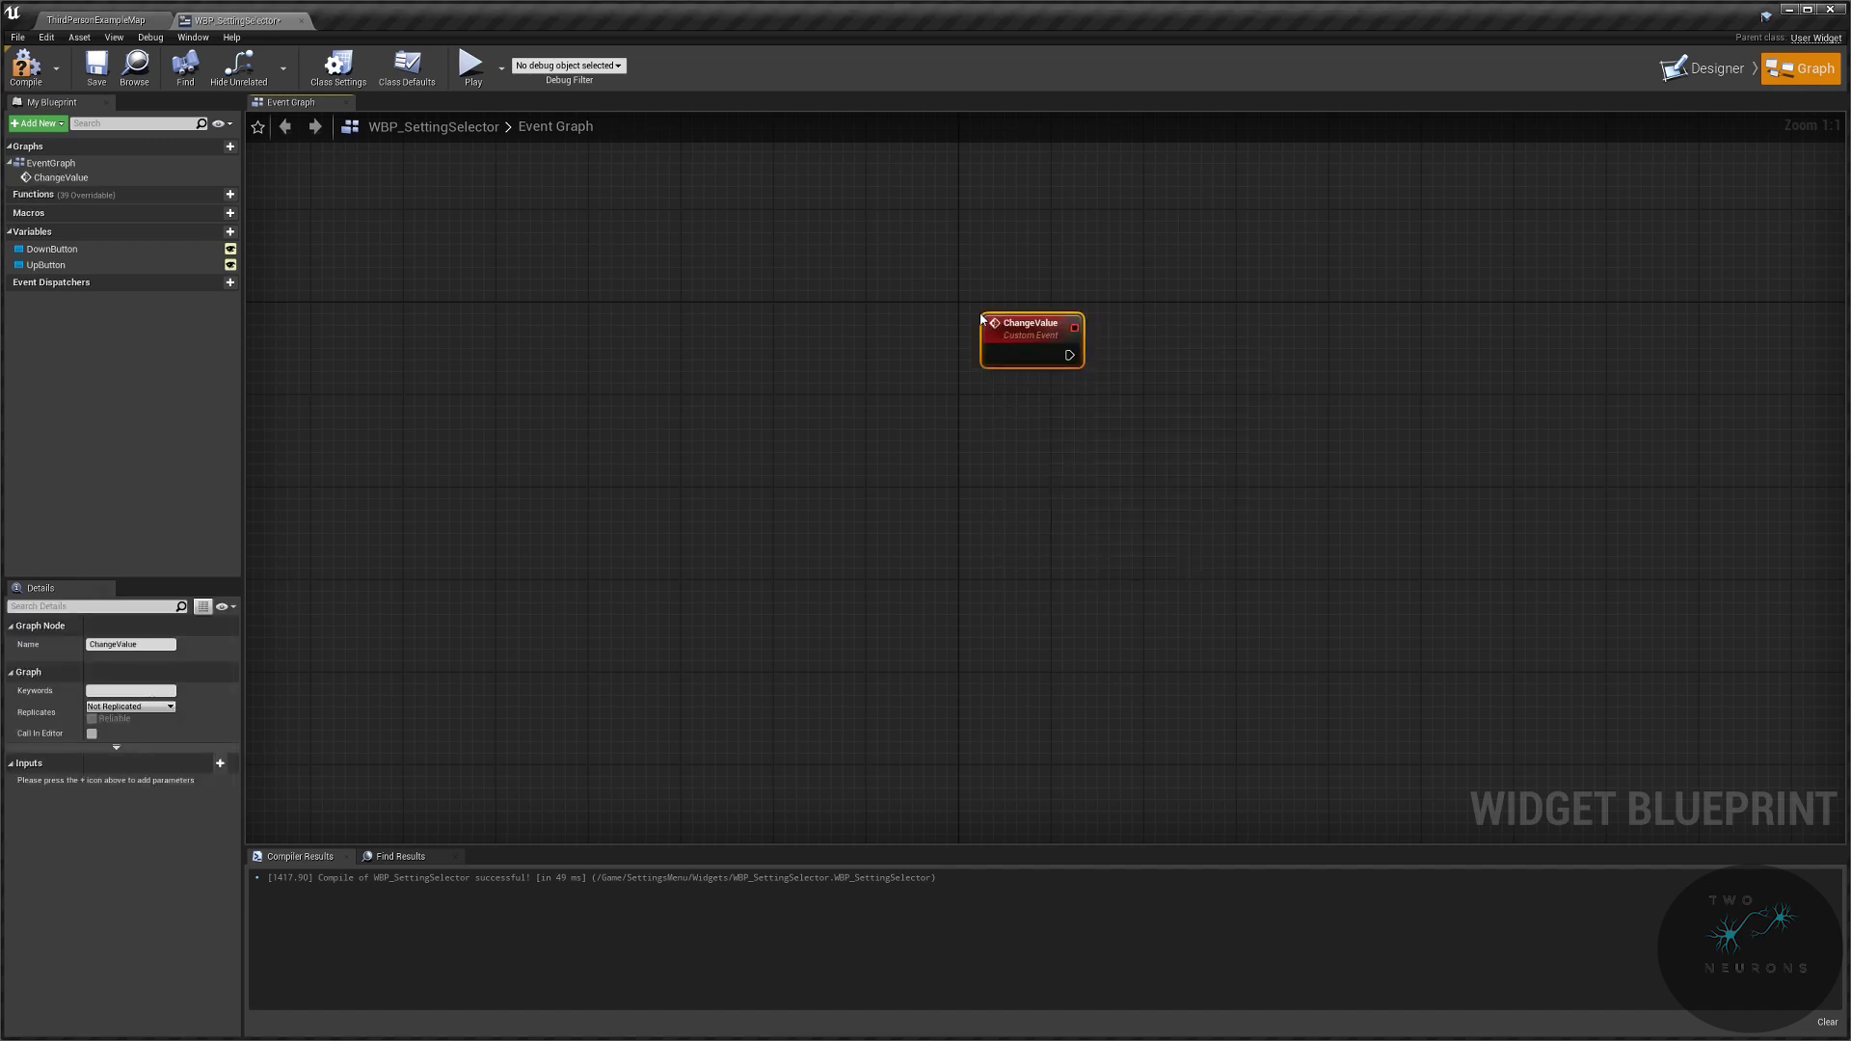
drag(982, 320, 958, 309)
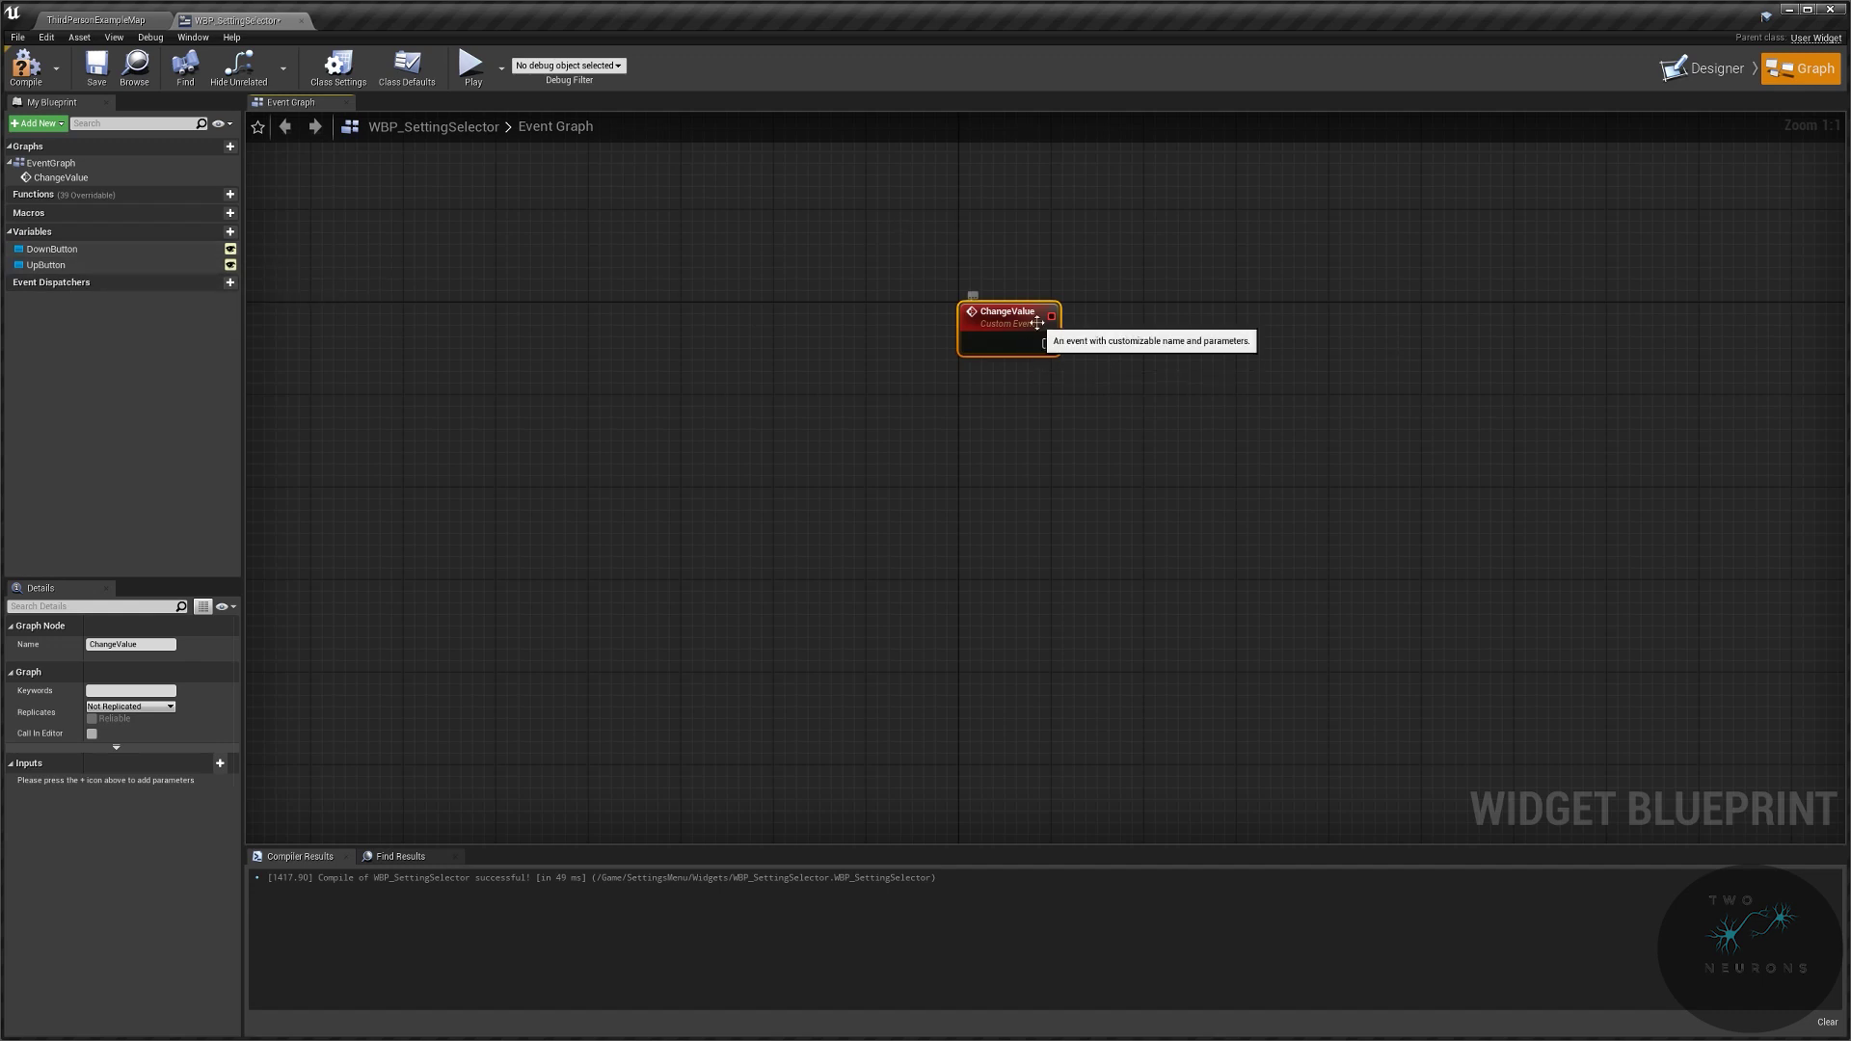
Step: Give ChangeValue an Integer input parameter named Change By
click(219, 766)
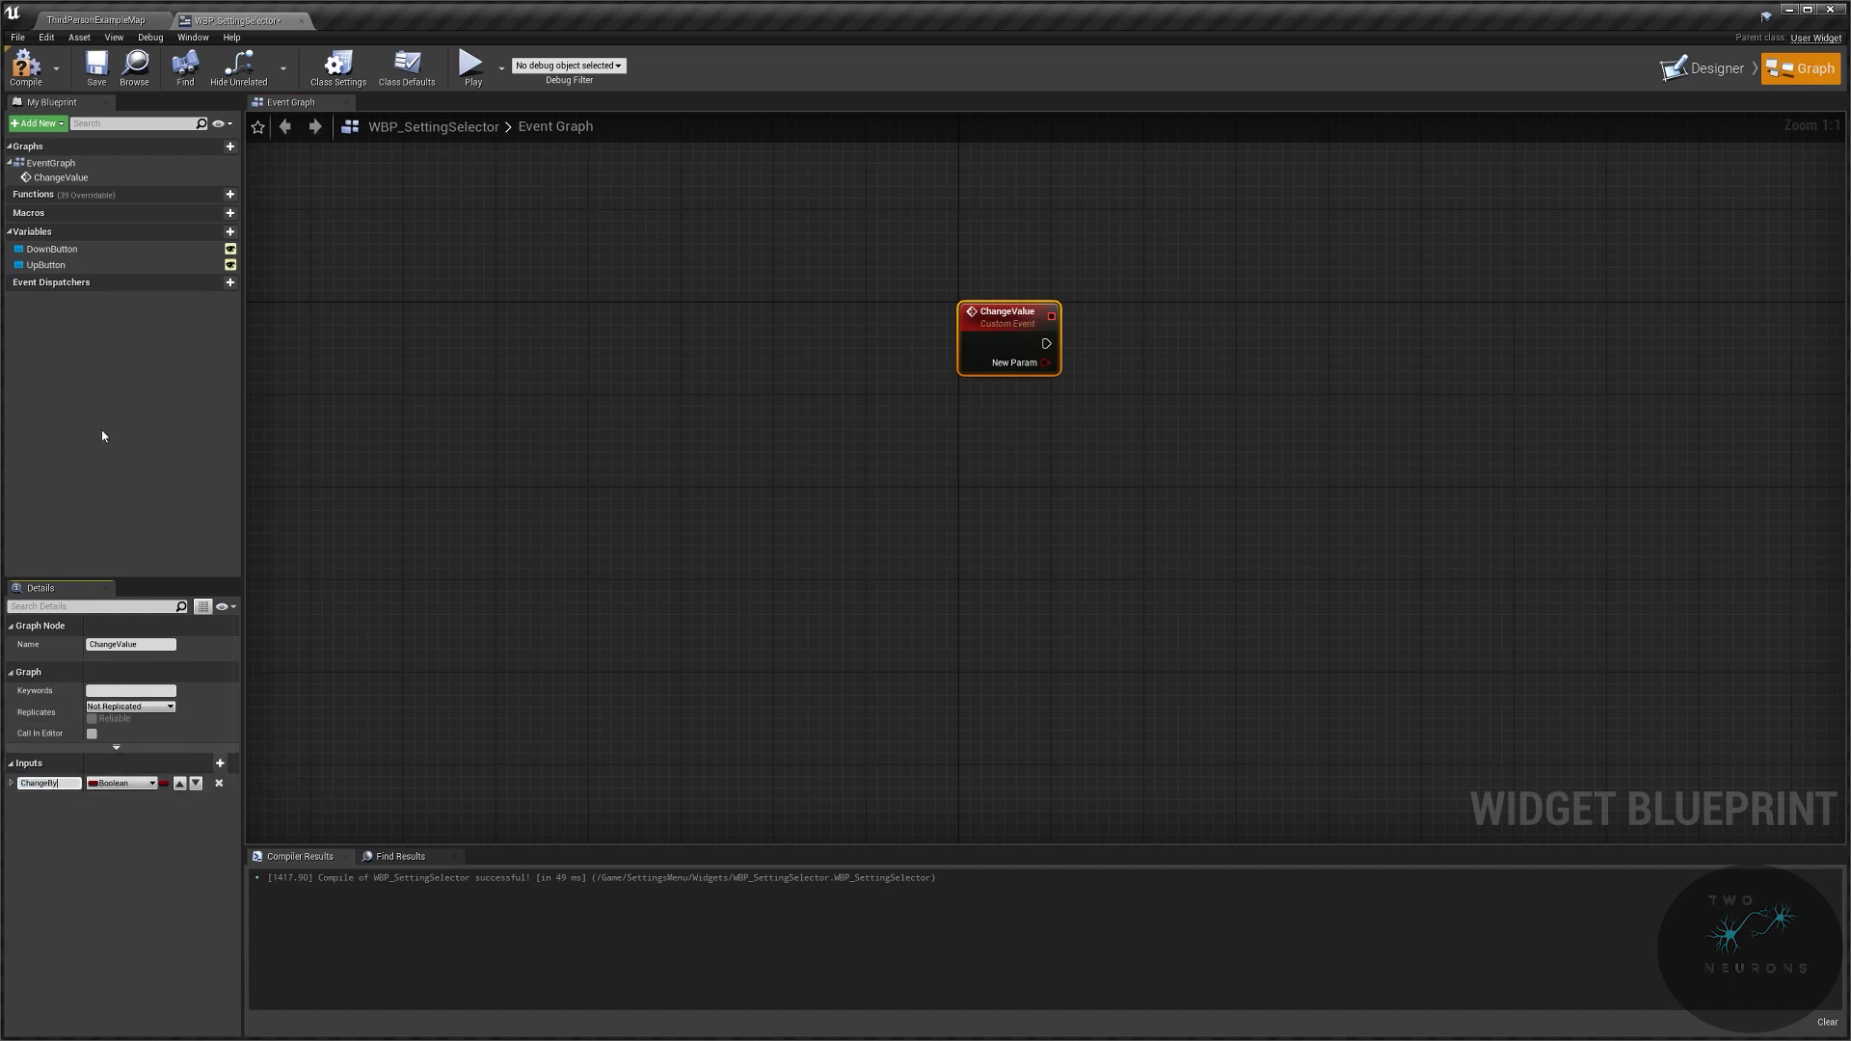
click(112, 785)
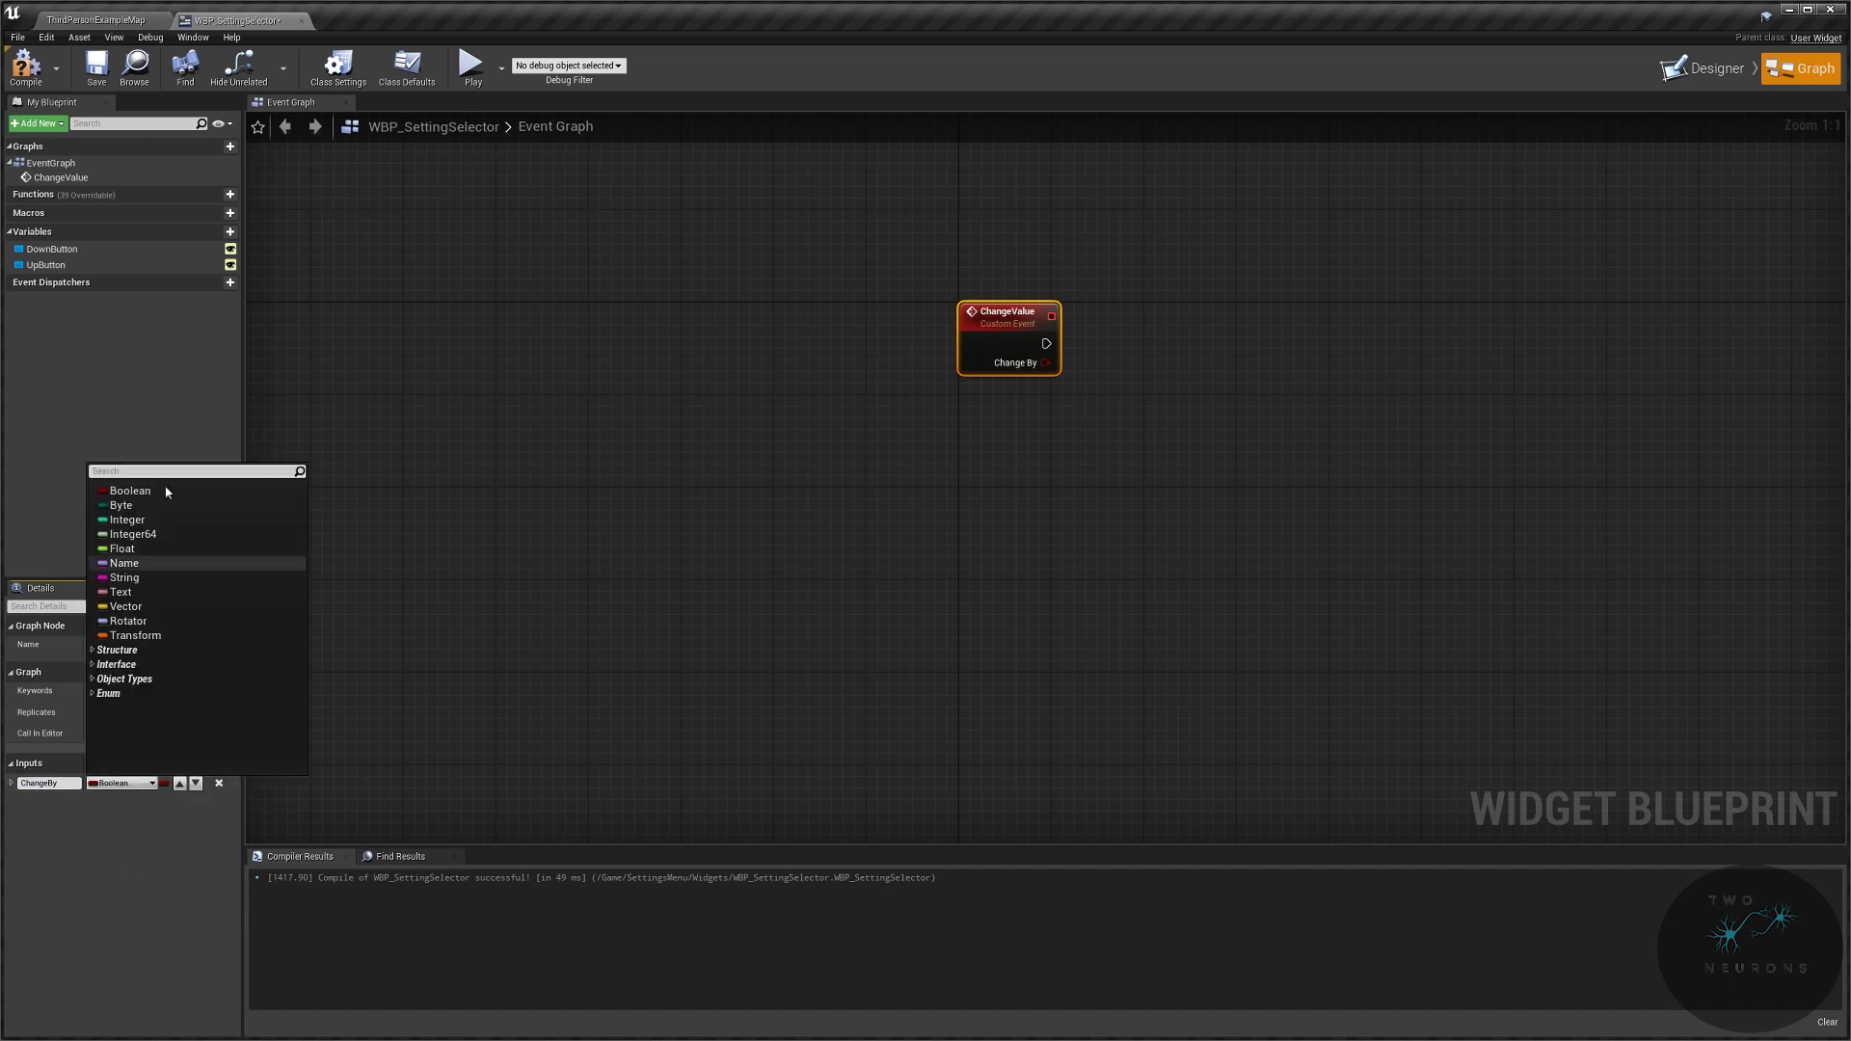
click(200, 520)
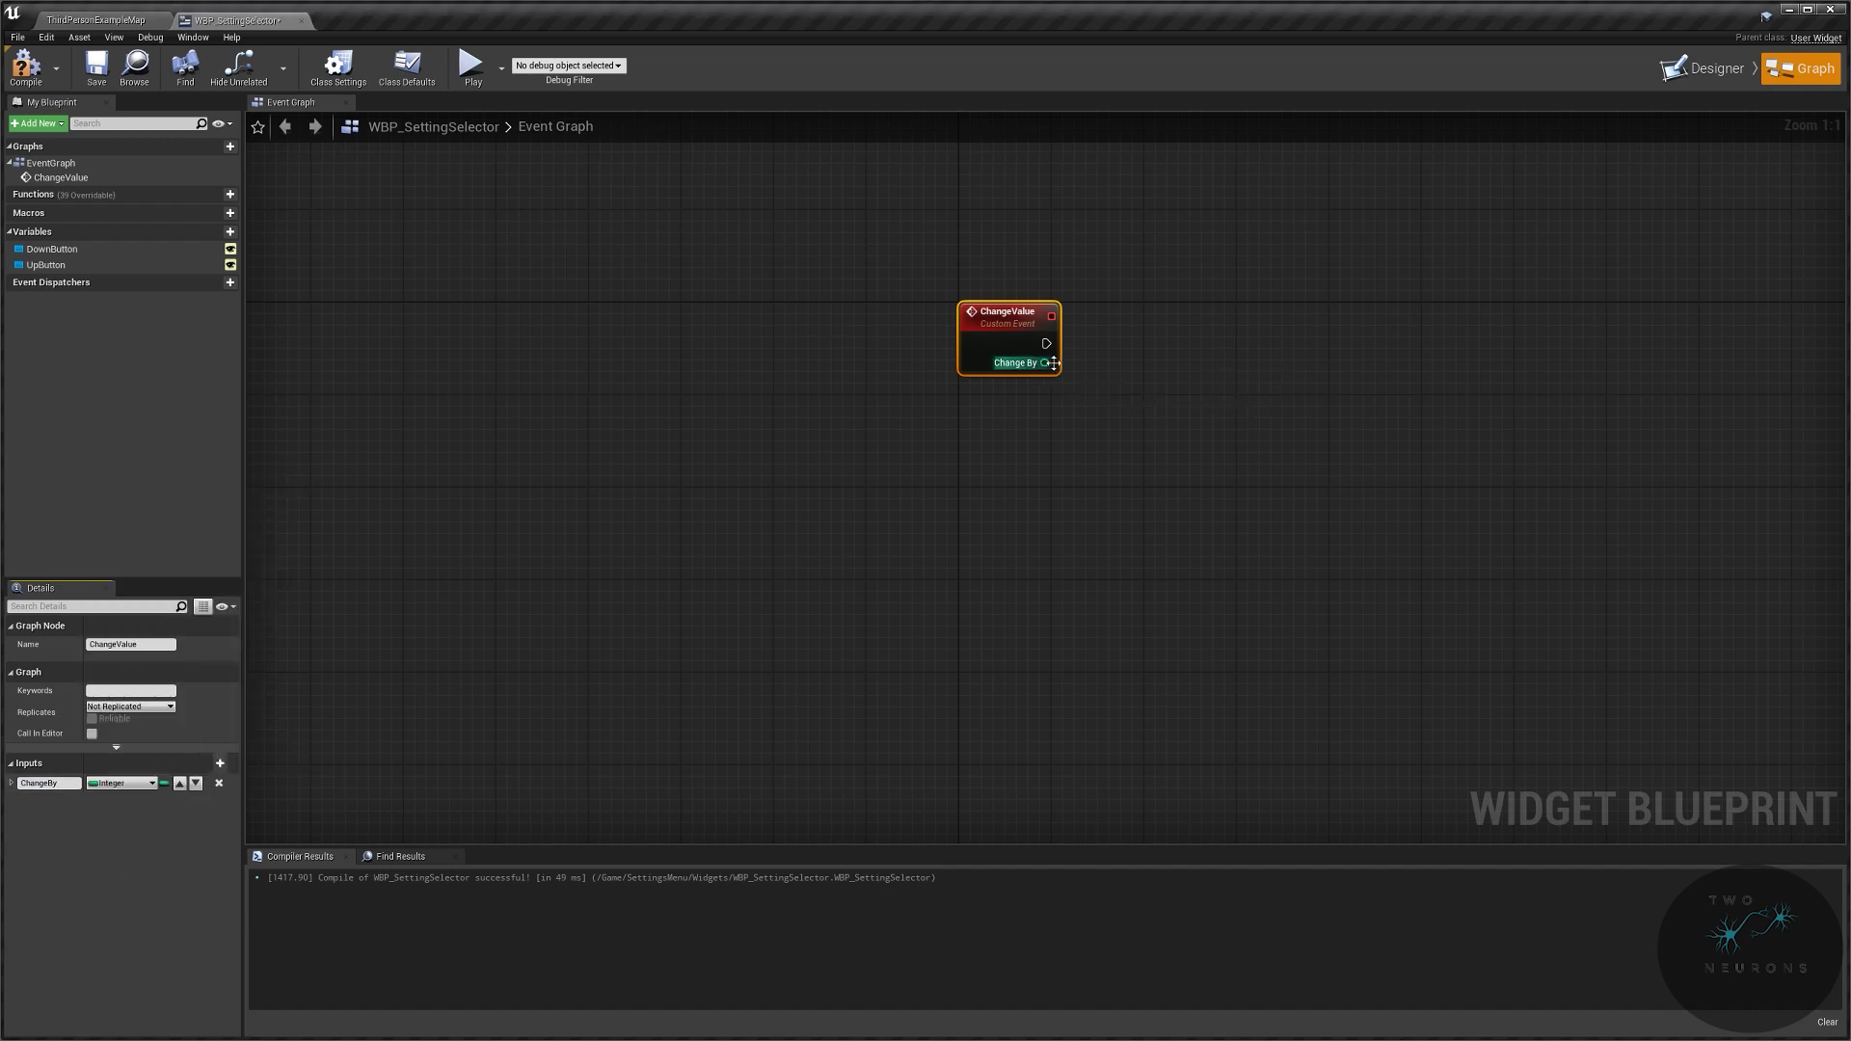
Step: Promote Change By to a new SettingValue variable with a SET node
drag(1048, 362, 1217, 426)
click(1297, 468)
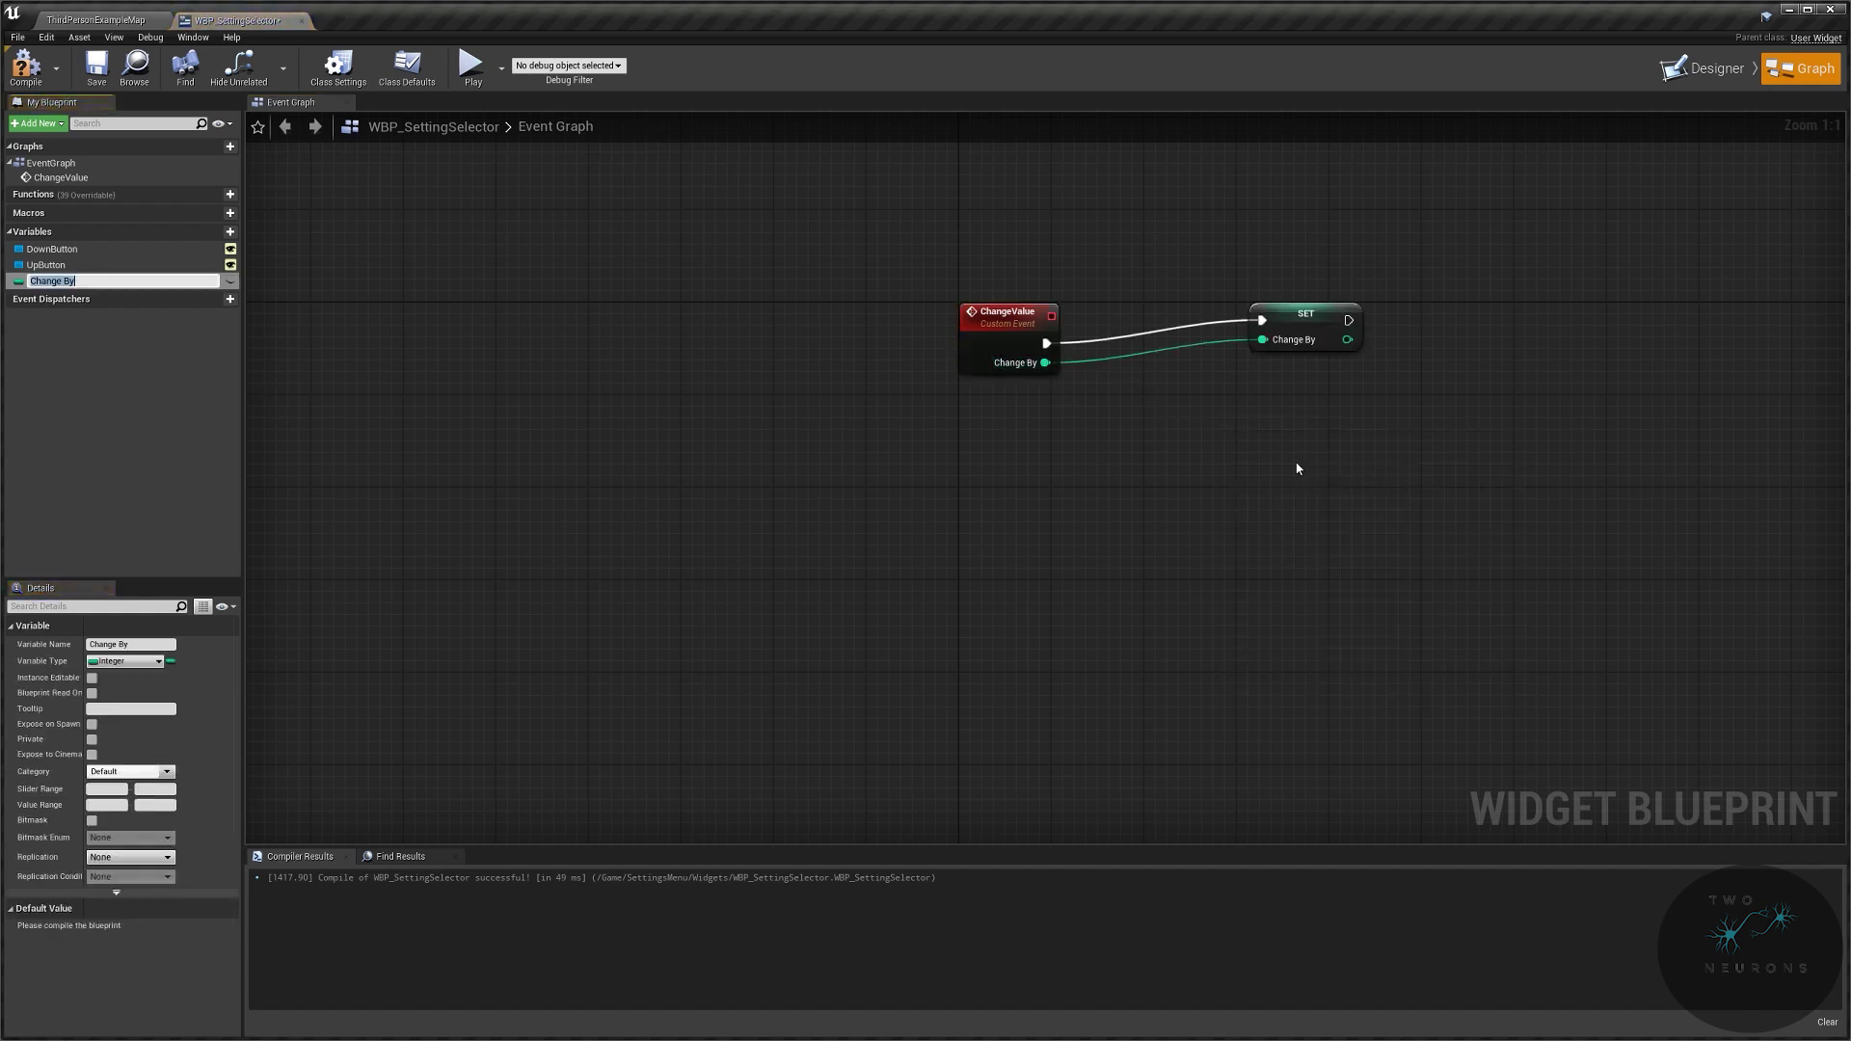
text(SettingValue)
key(Return)
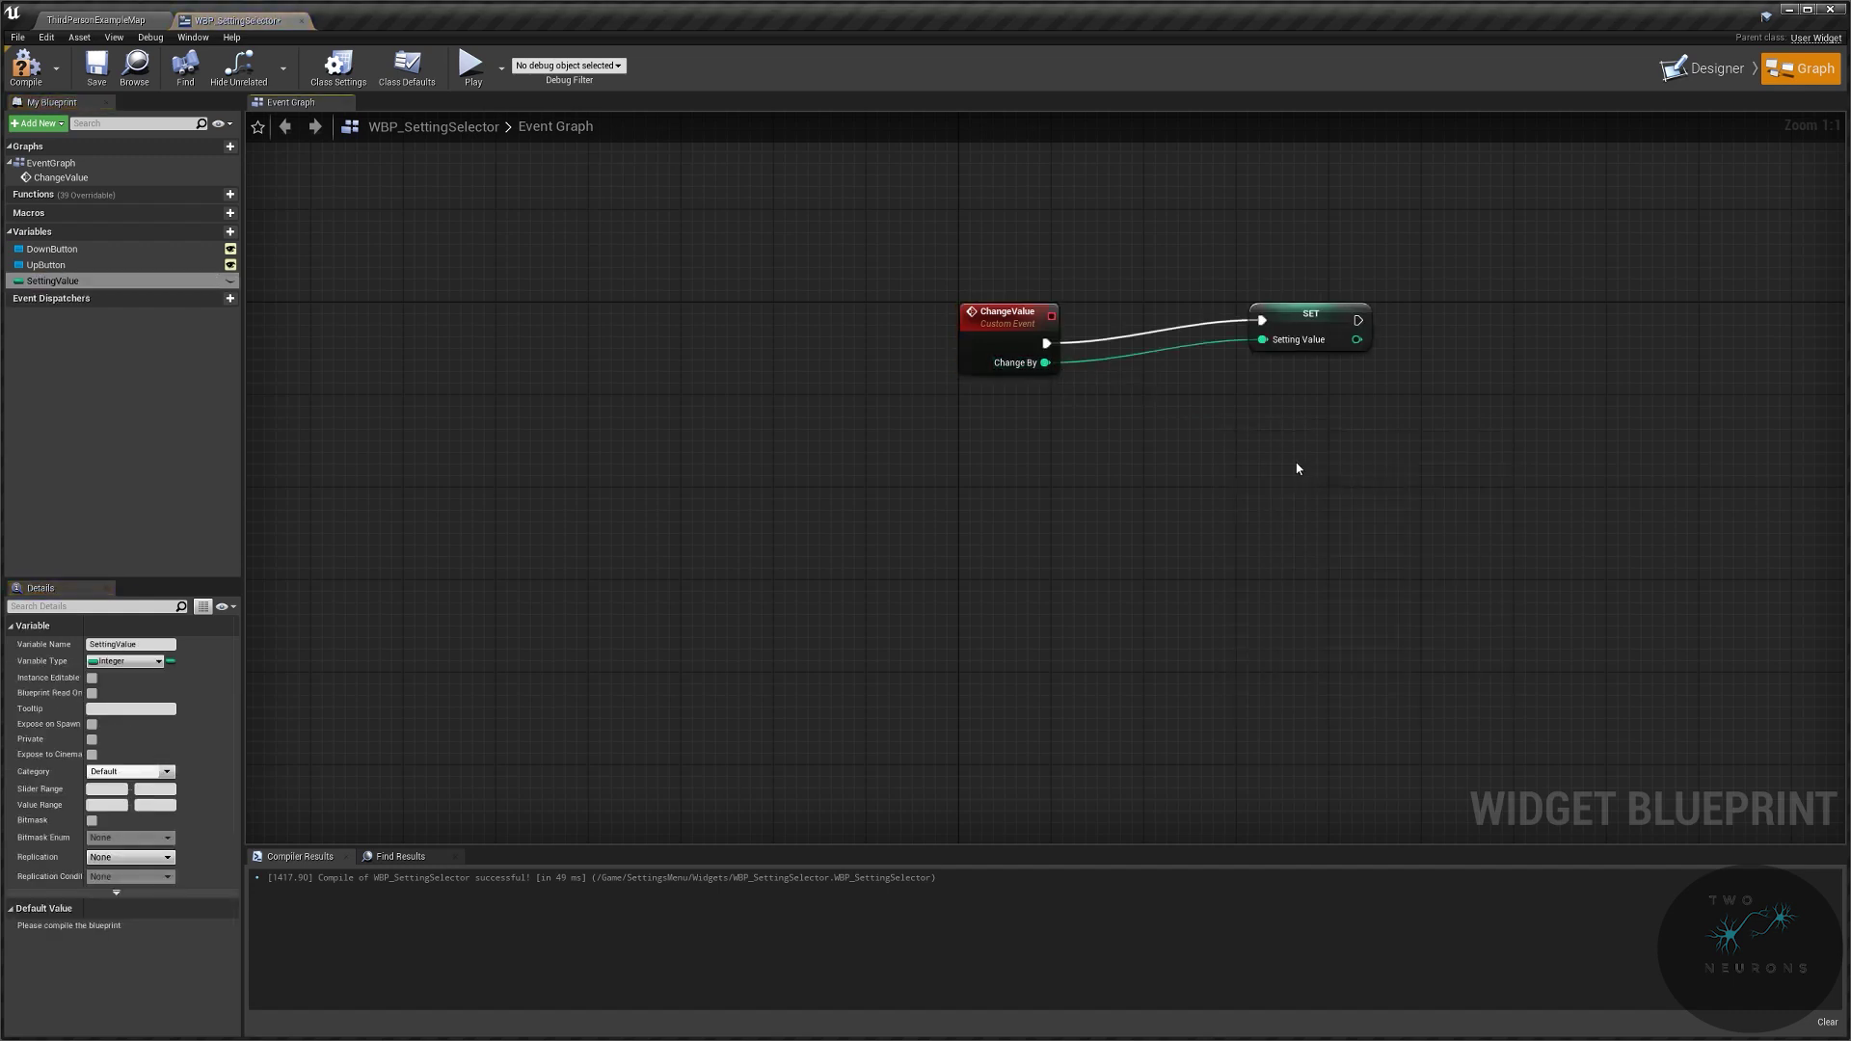
alt+click(1262, 339)
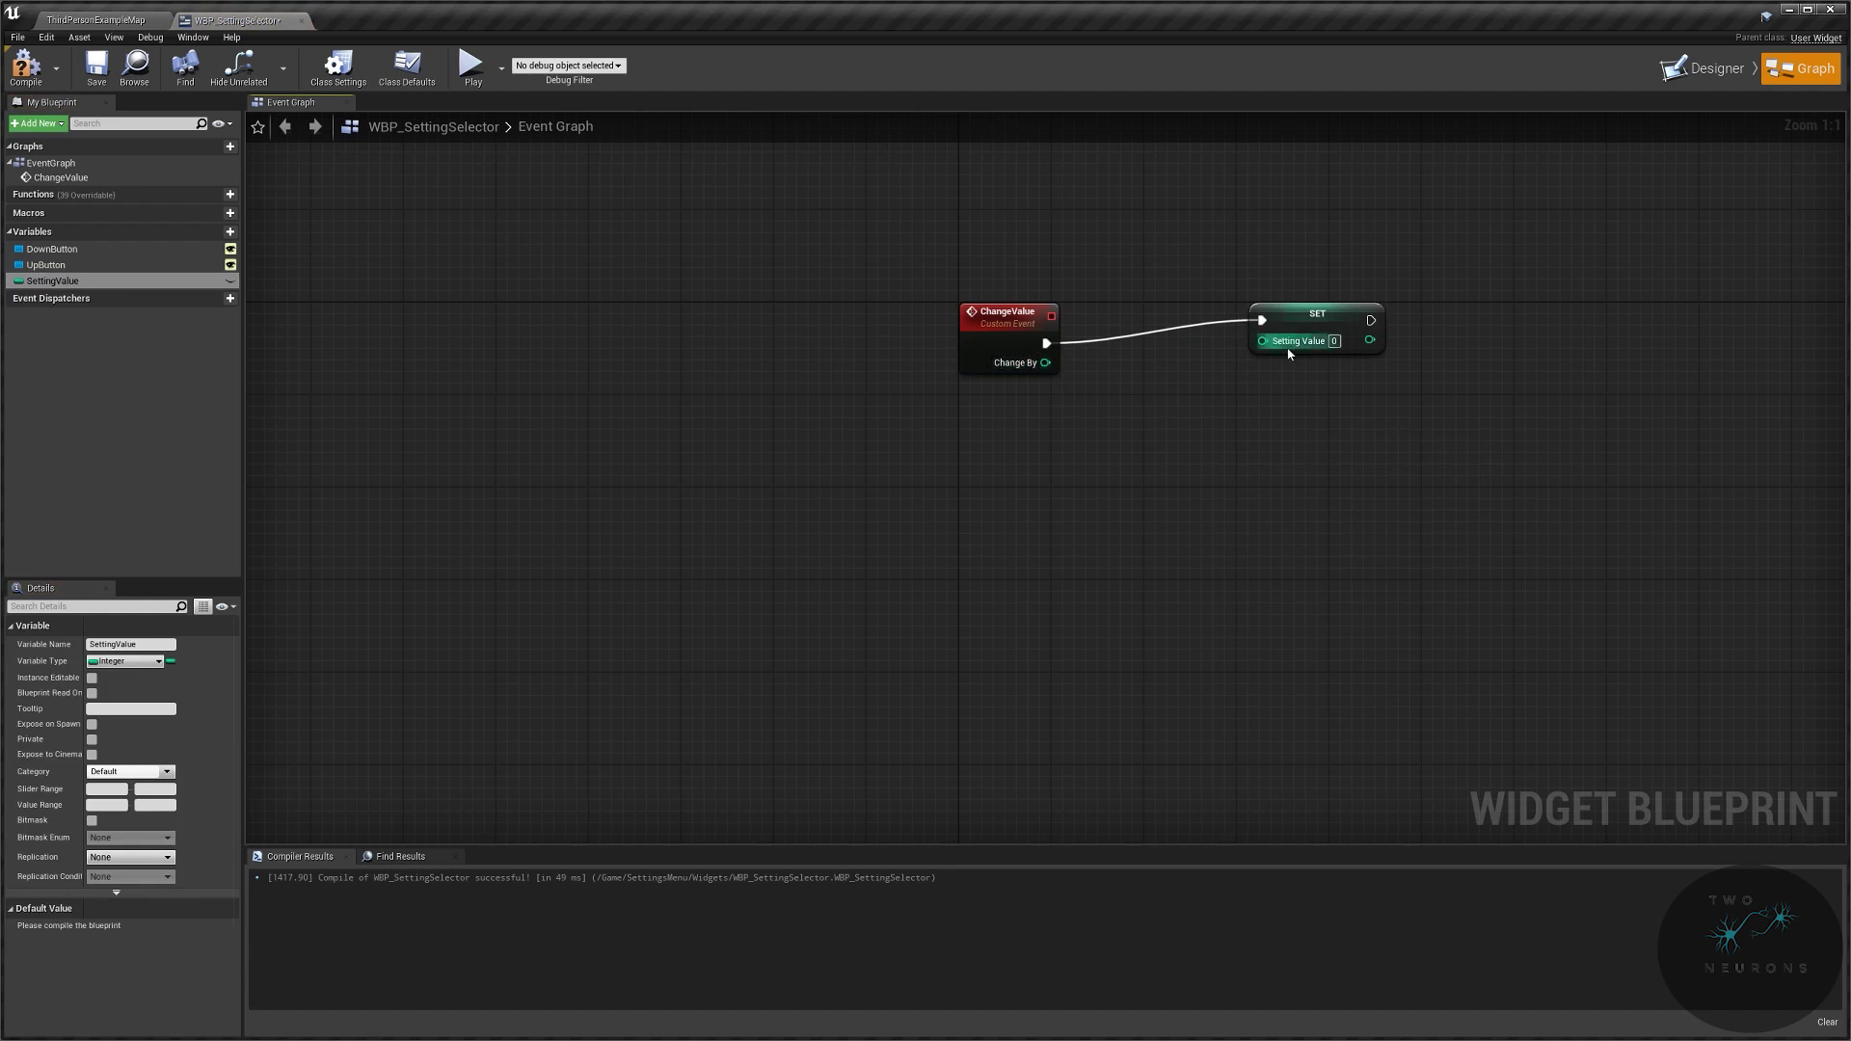
drag(1317, 309, 1398, 336)
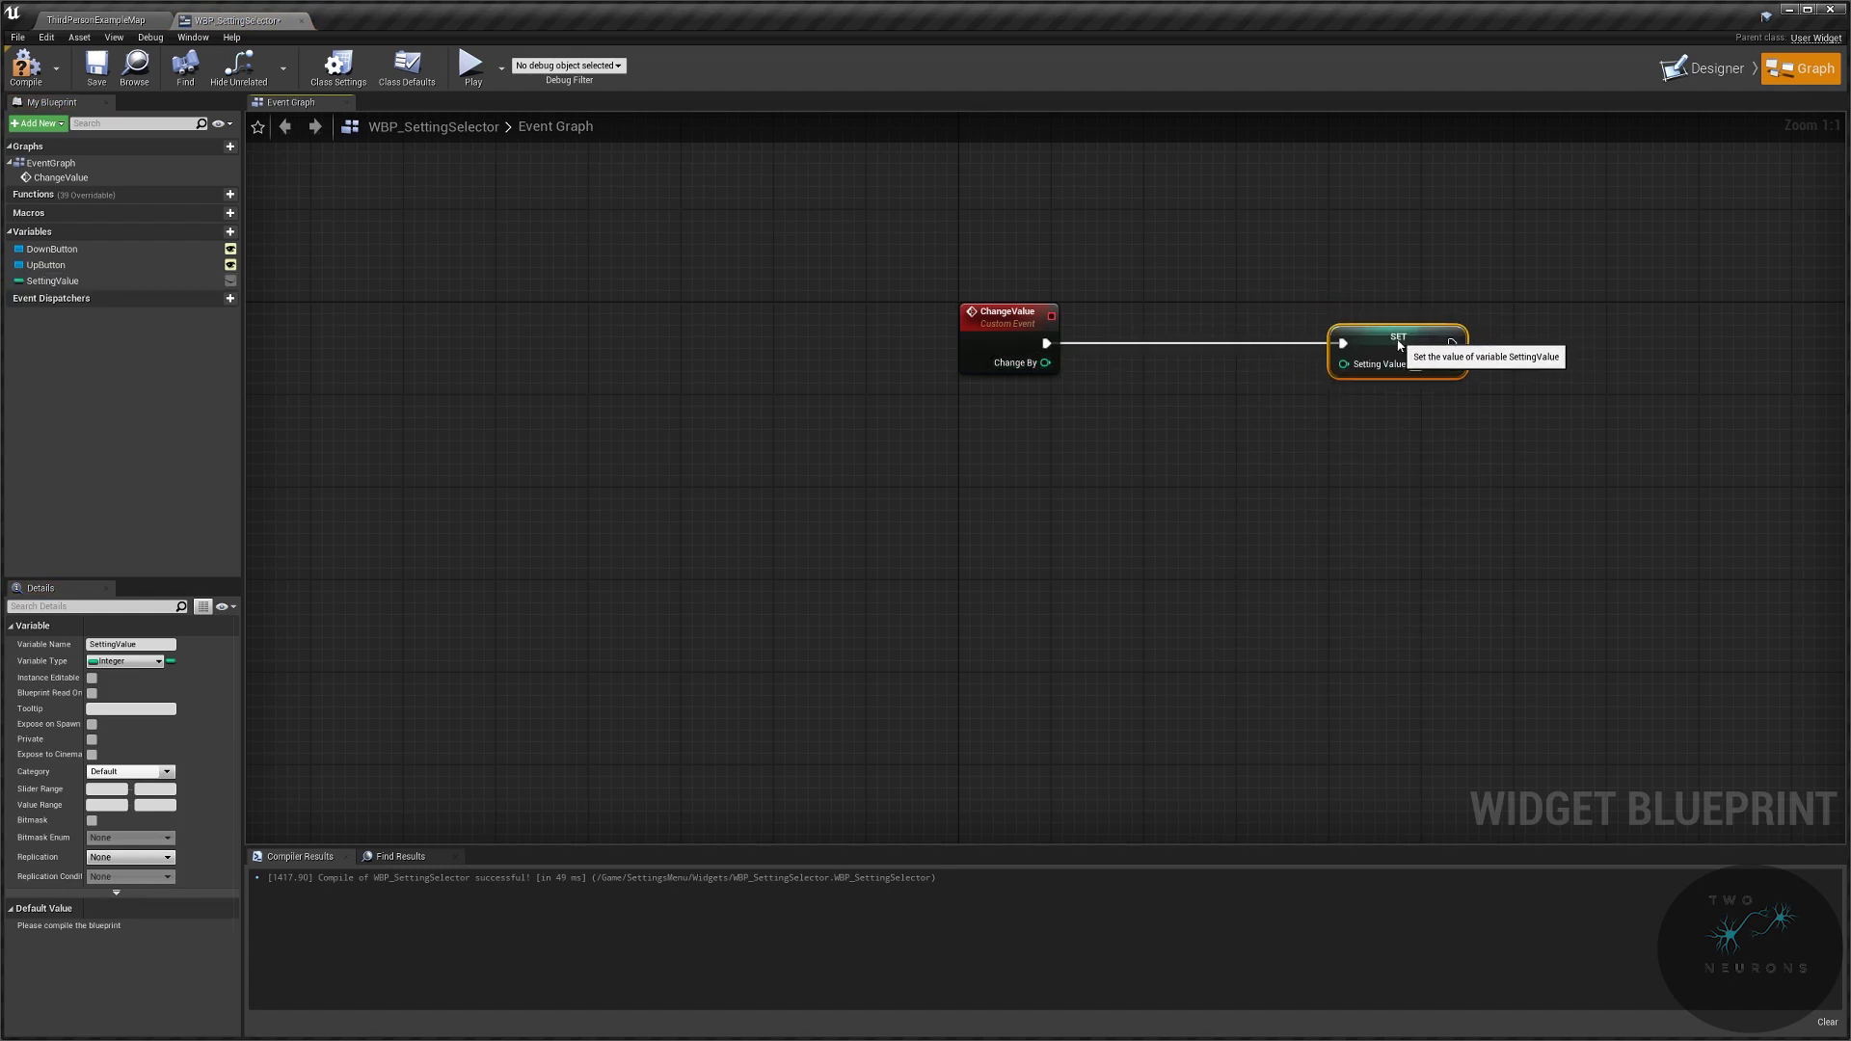
Step: Add an integer addition node computing SettingValue plus Change By
click(1070, 422)
drag(1045, 363, 1142, 444)
text(+)
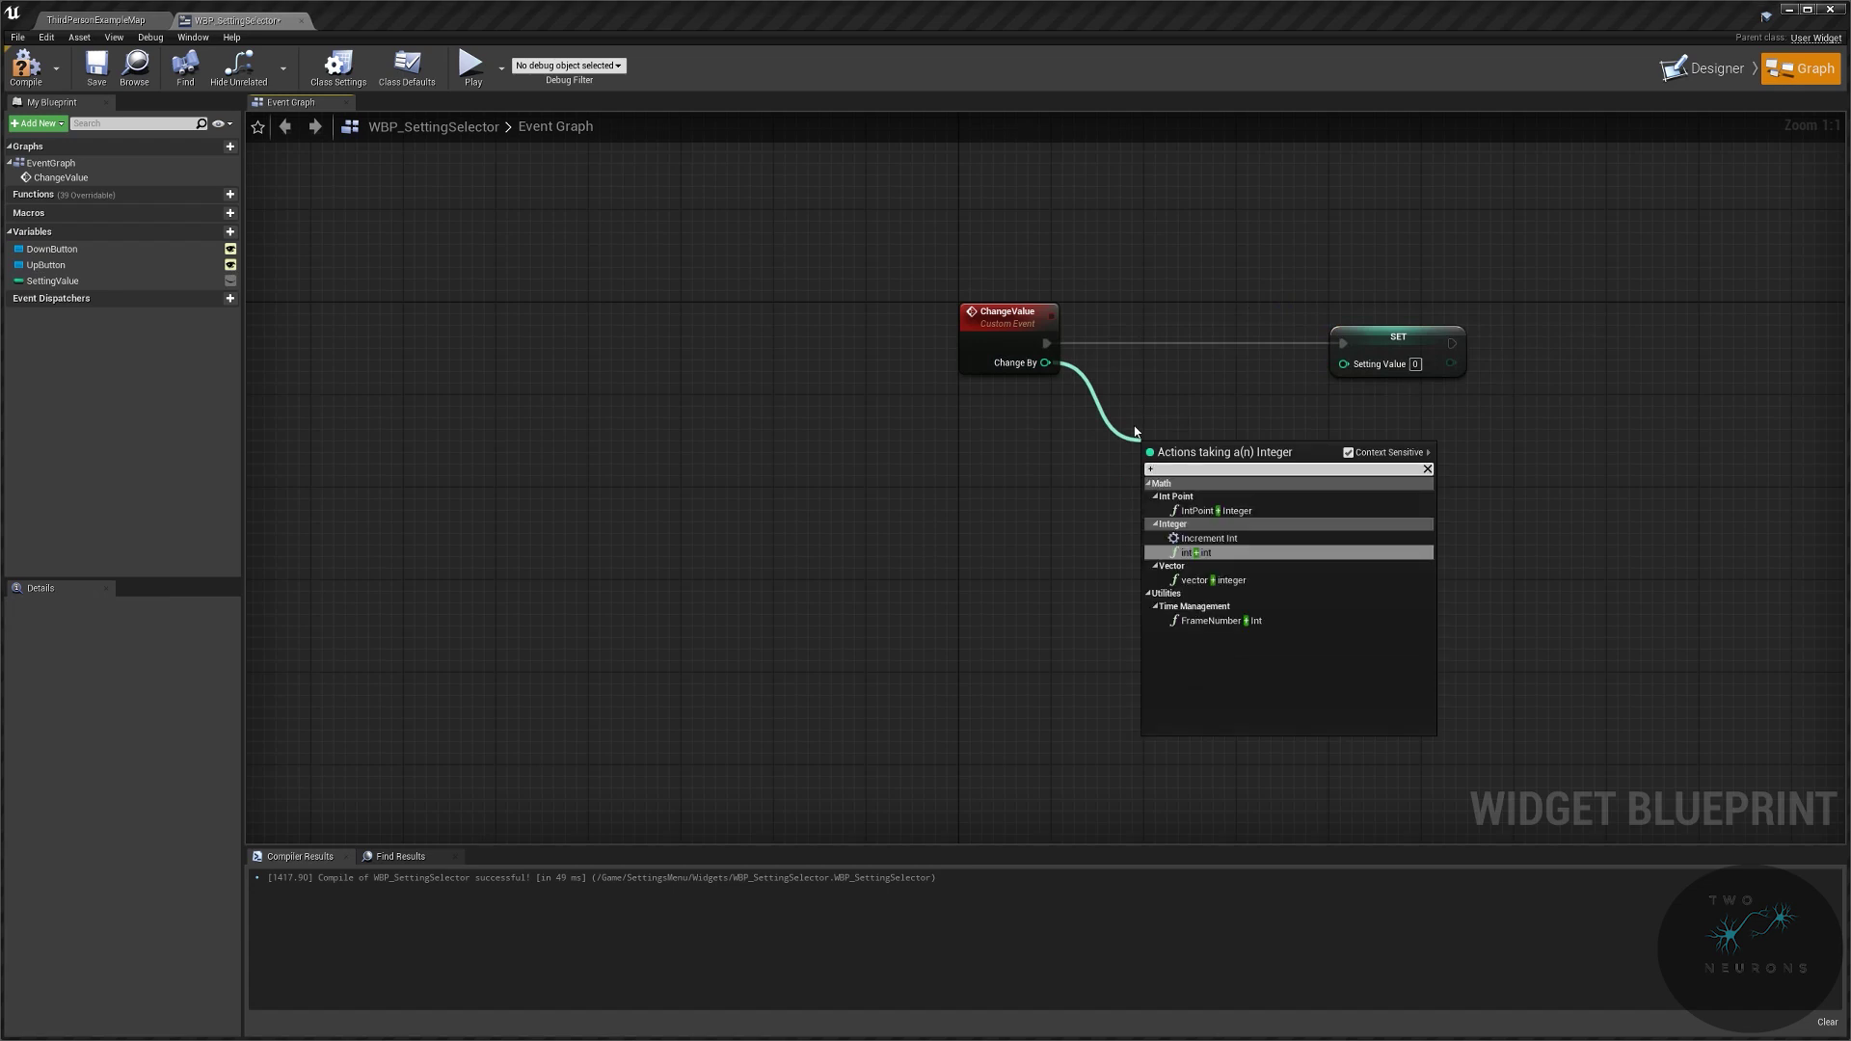
click(1250, 552)
drag(1171, 459, 1228, 431)
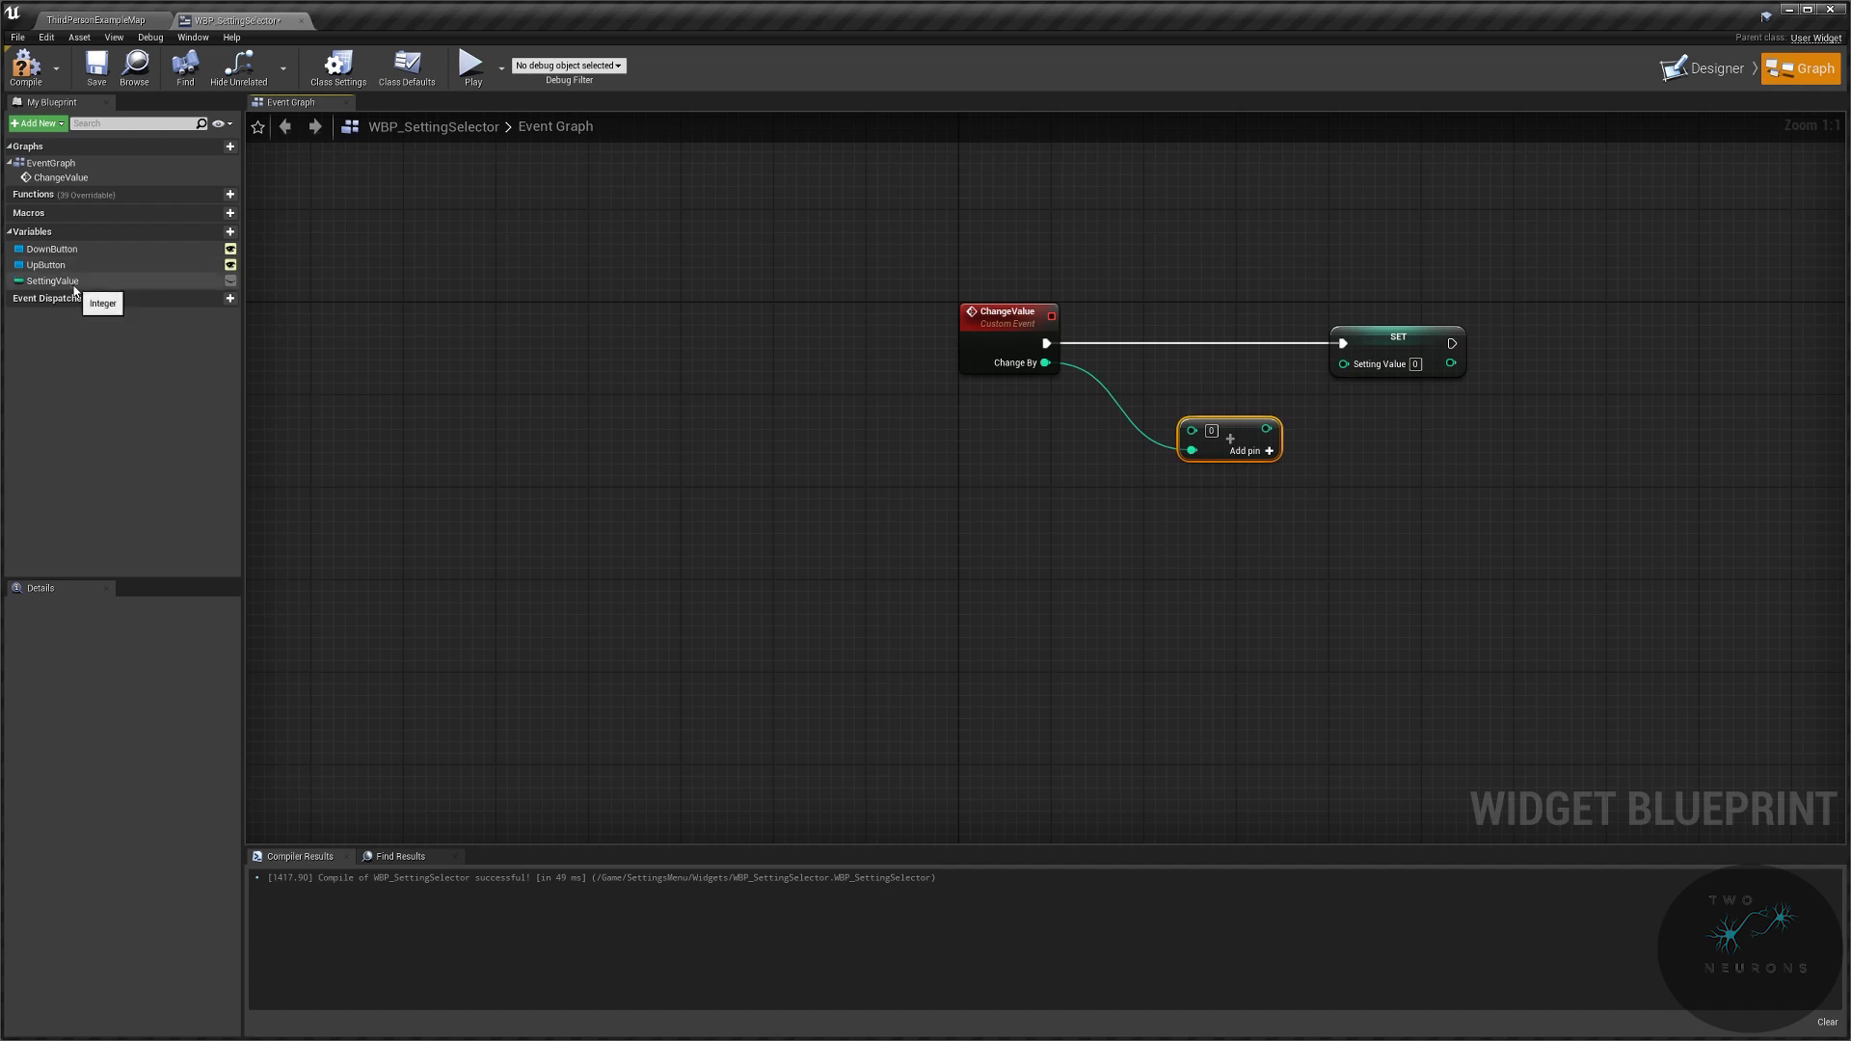
drag(53, 280, 1196, 434)
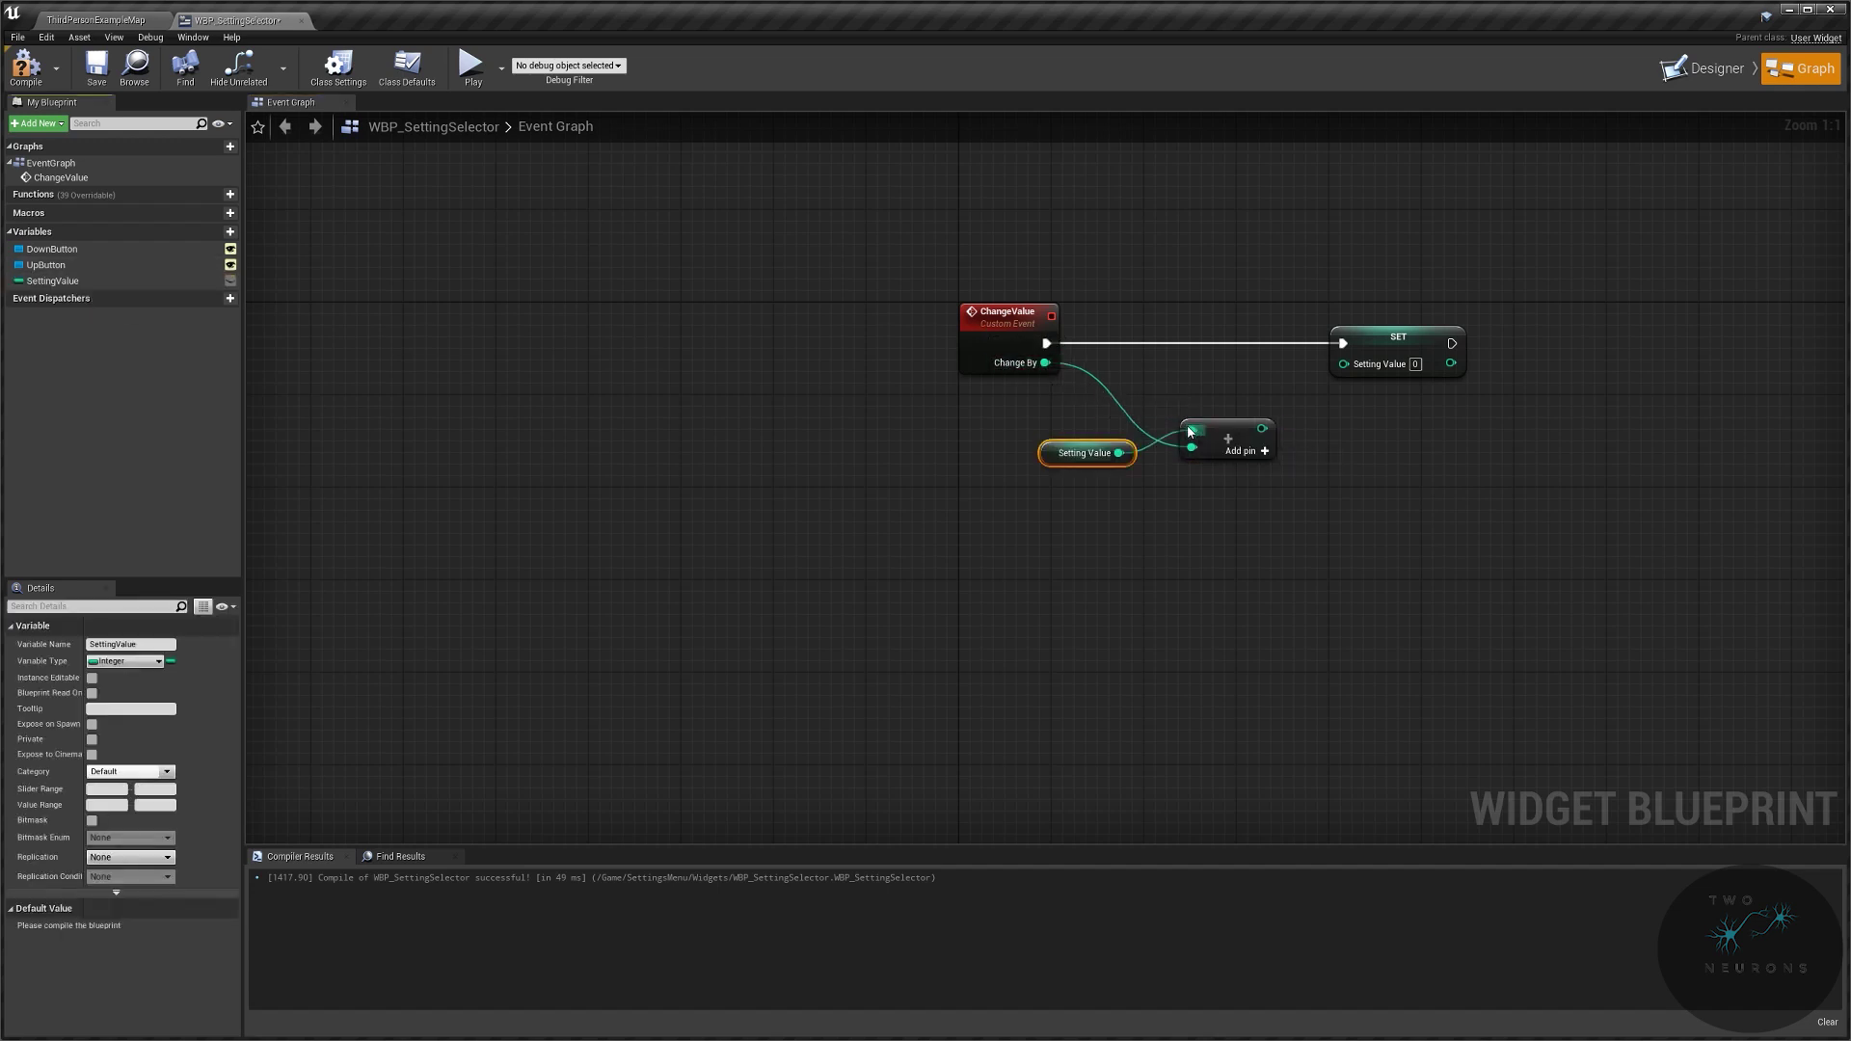
drag(1072, 447, 1188, 395)
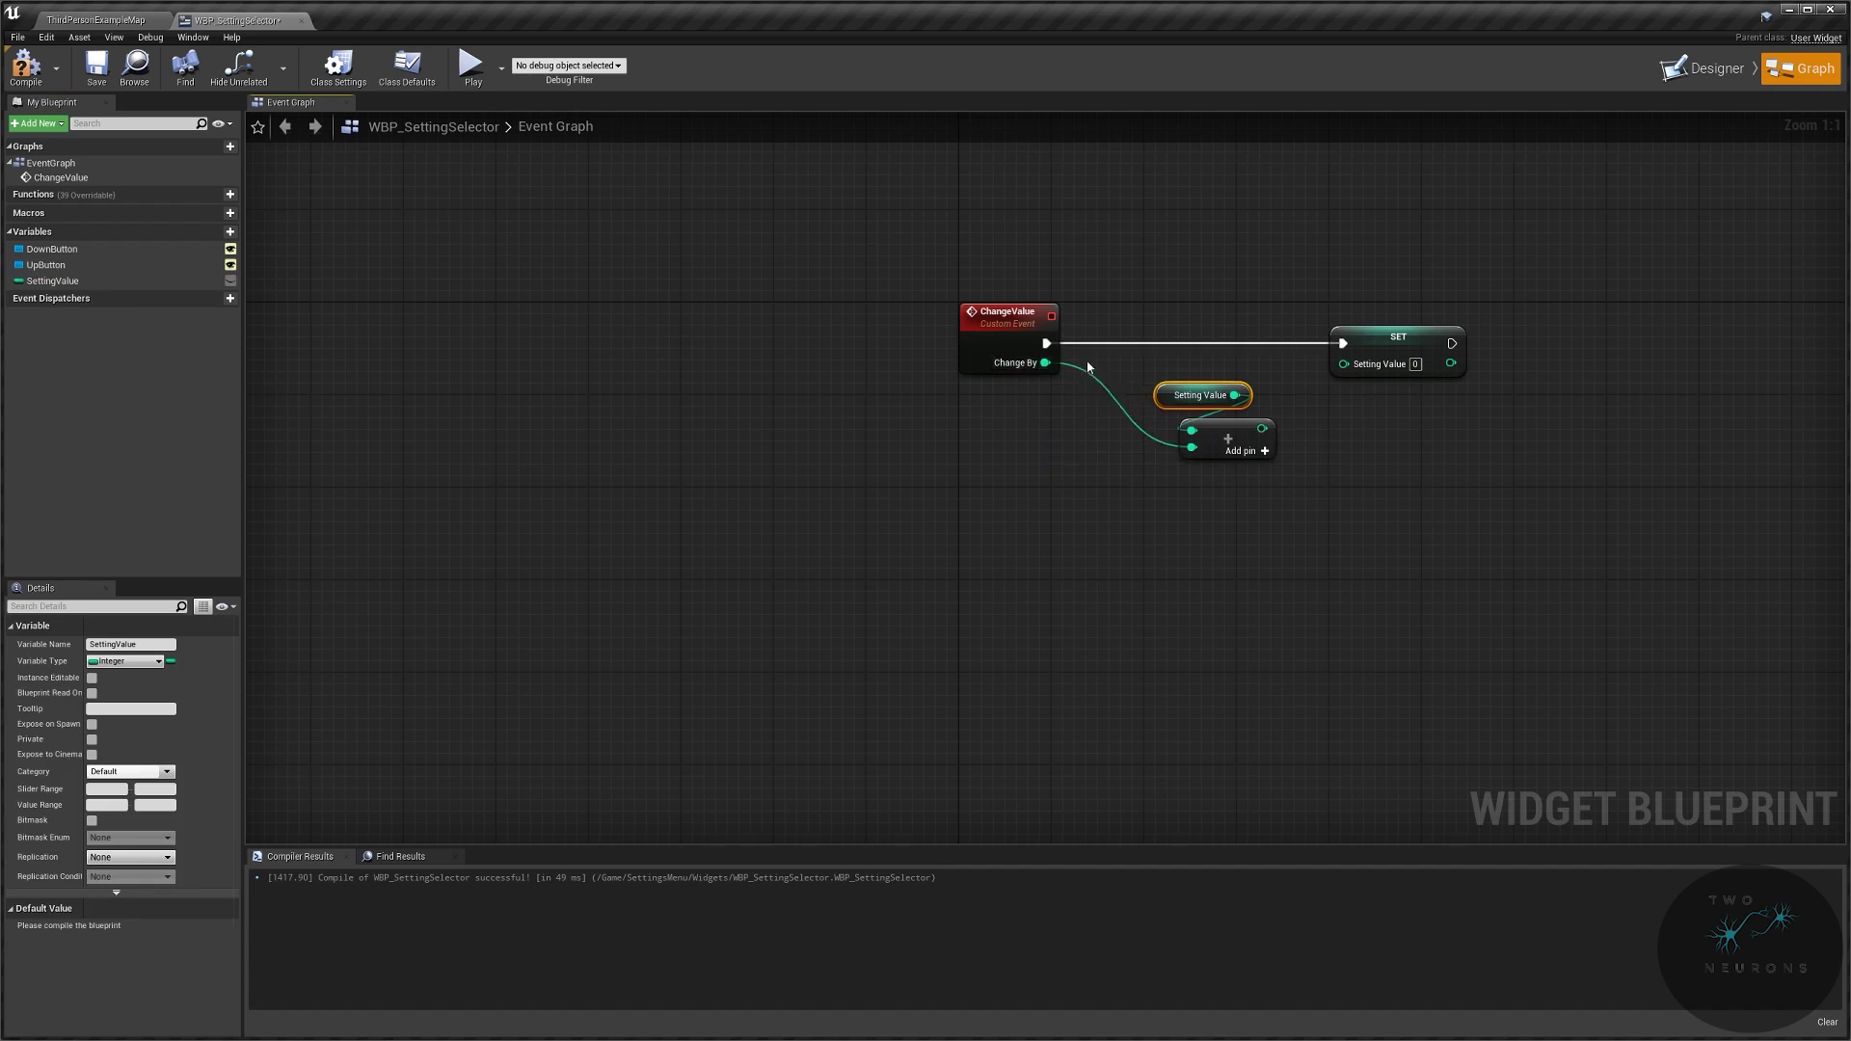
ctrl+click(1204, 454)
drag(1204, 458, 1158, 423)
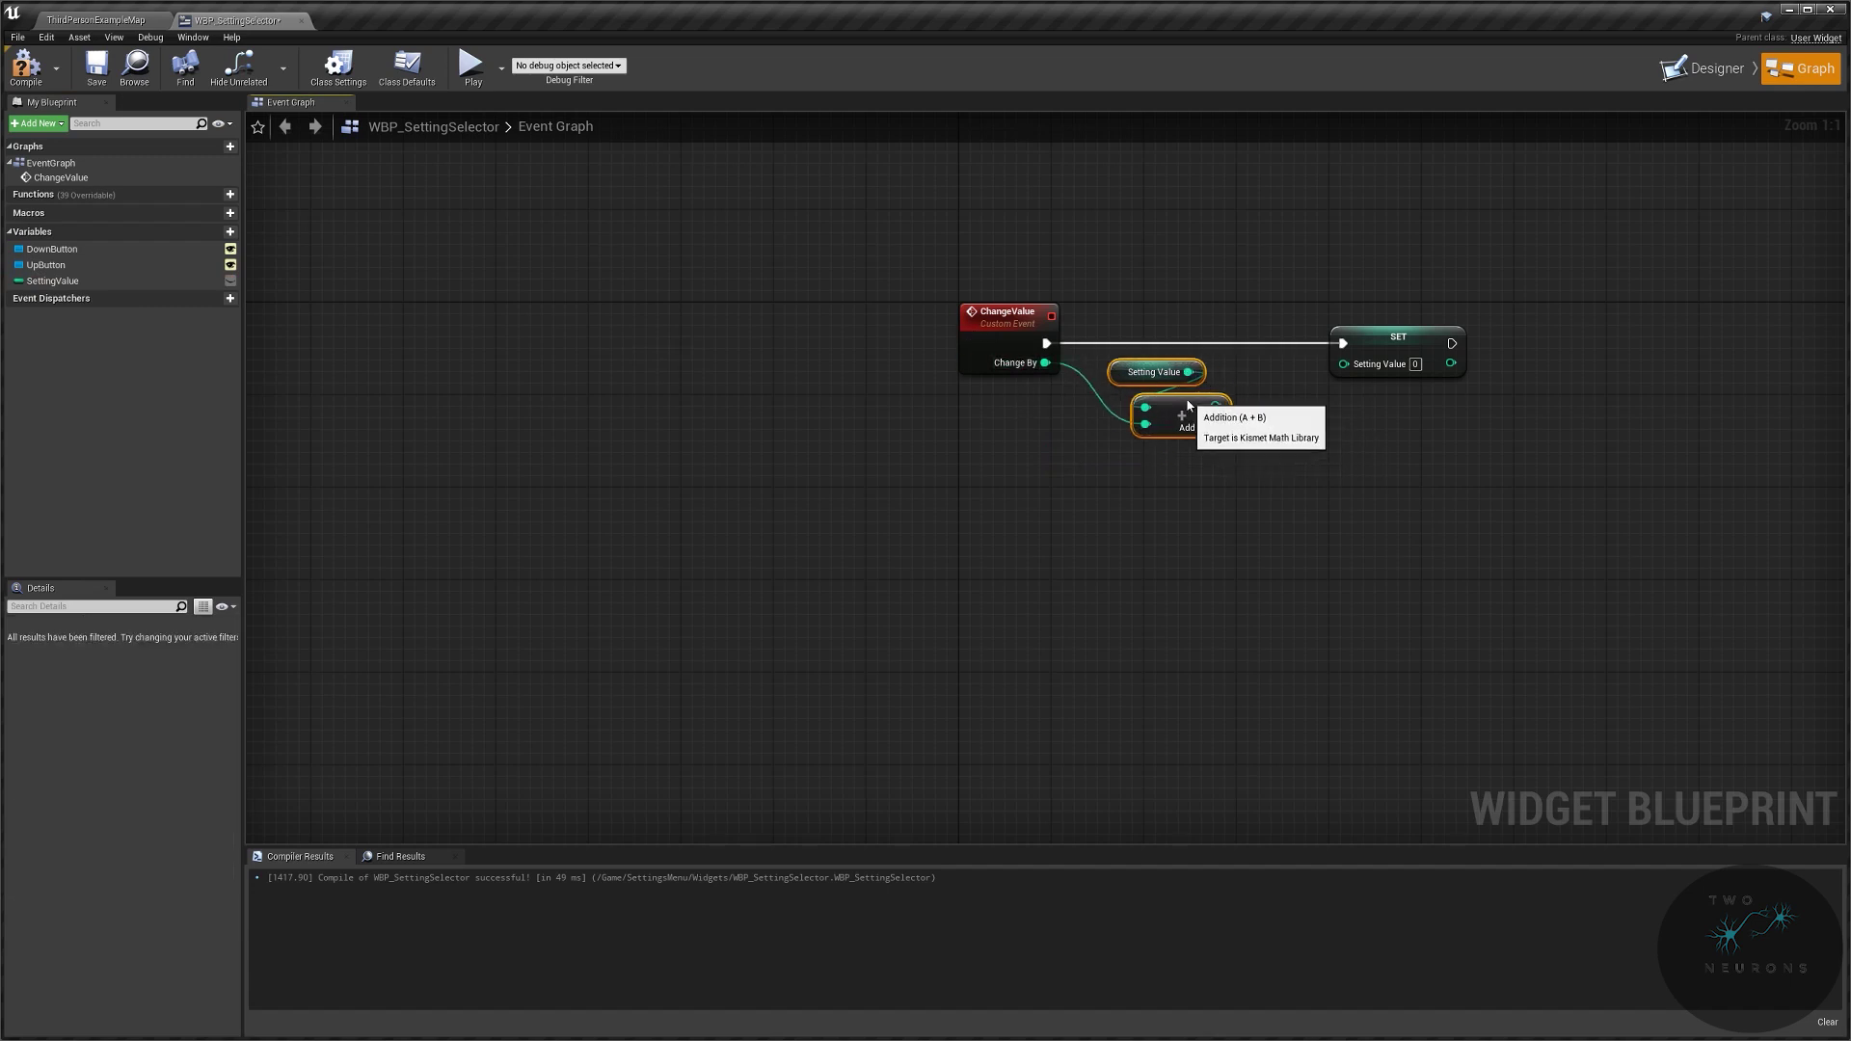
click(1104, 405)
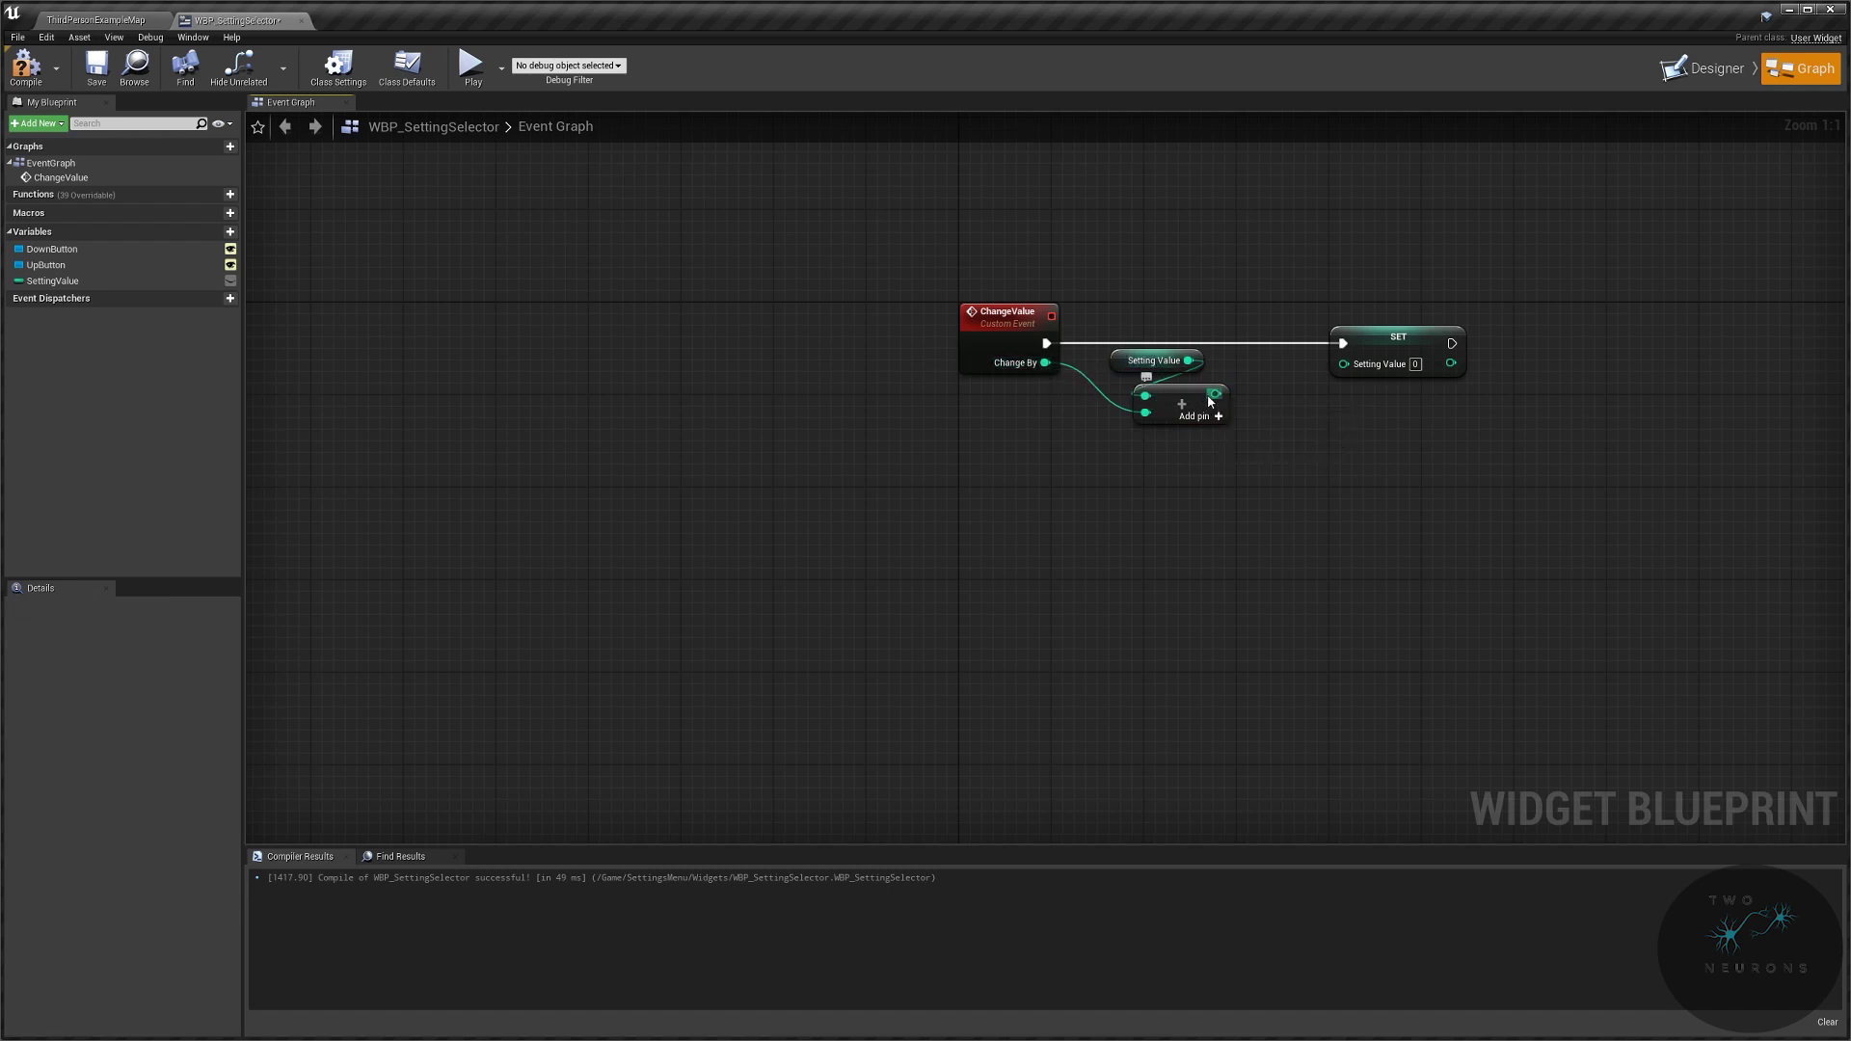
Step: Clamp the sum between 0 and 3 and feed it into the SettingValue setter
drag(1212, 401, 1261, 439)
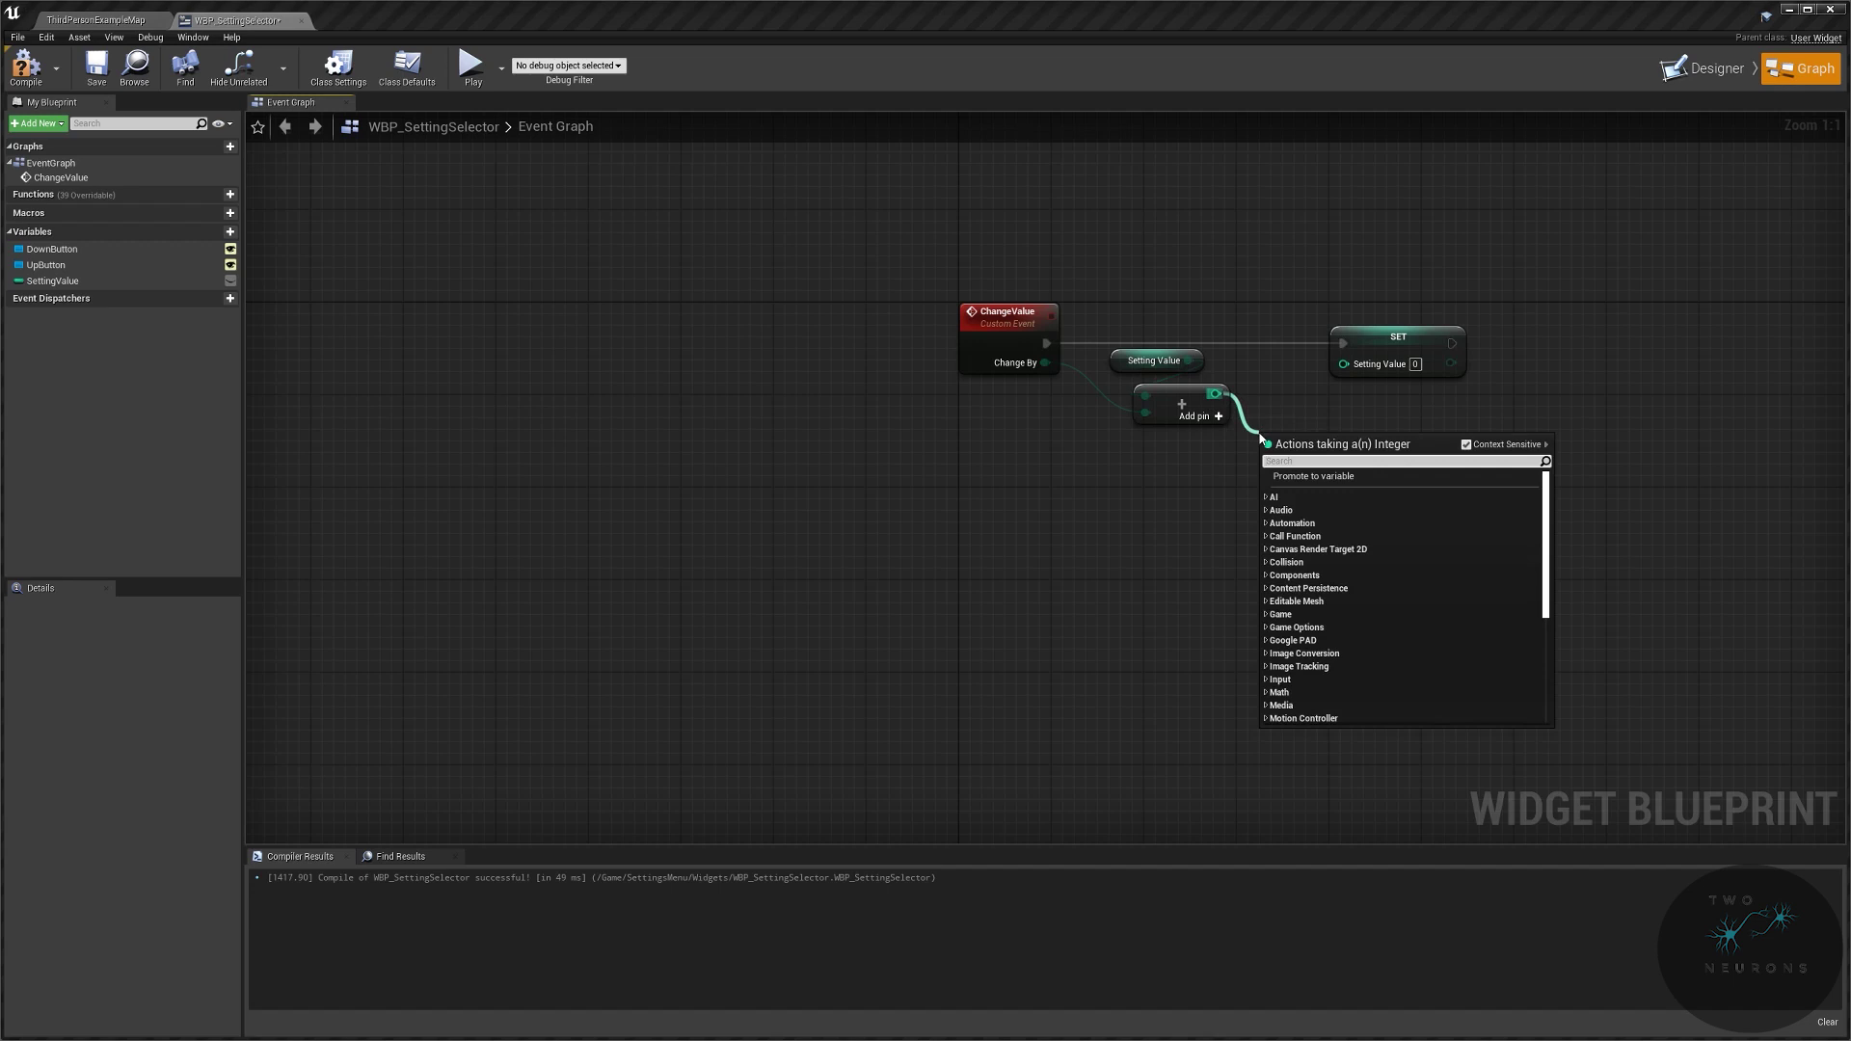
text(clamp)
key(Return)
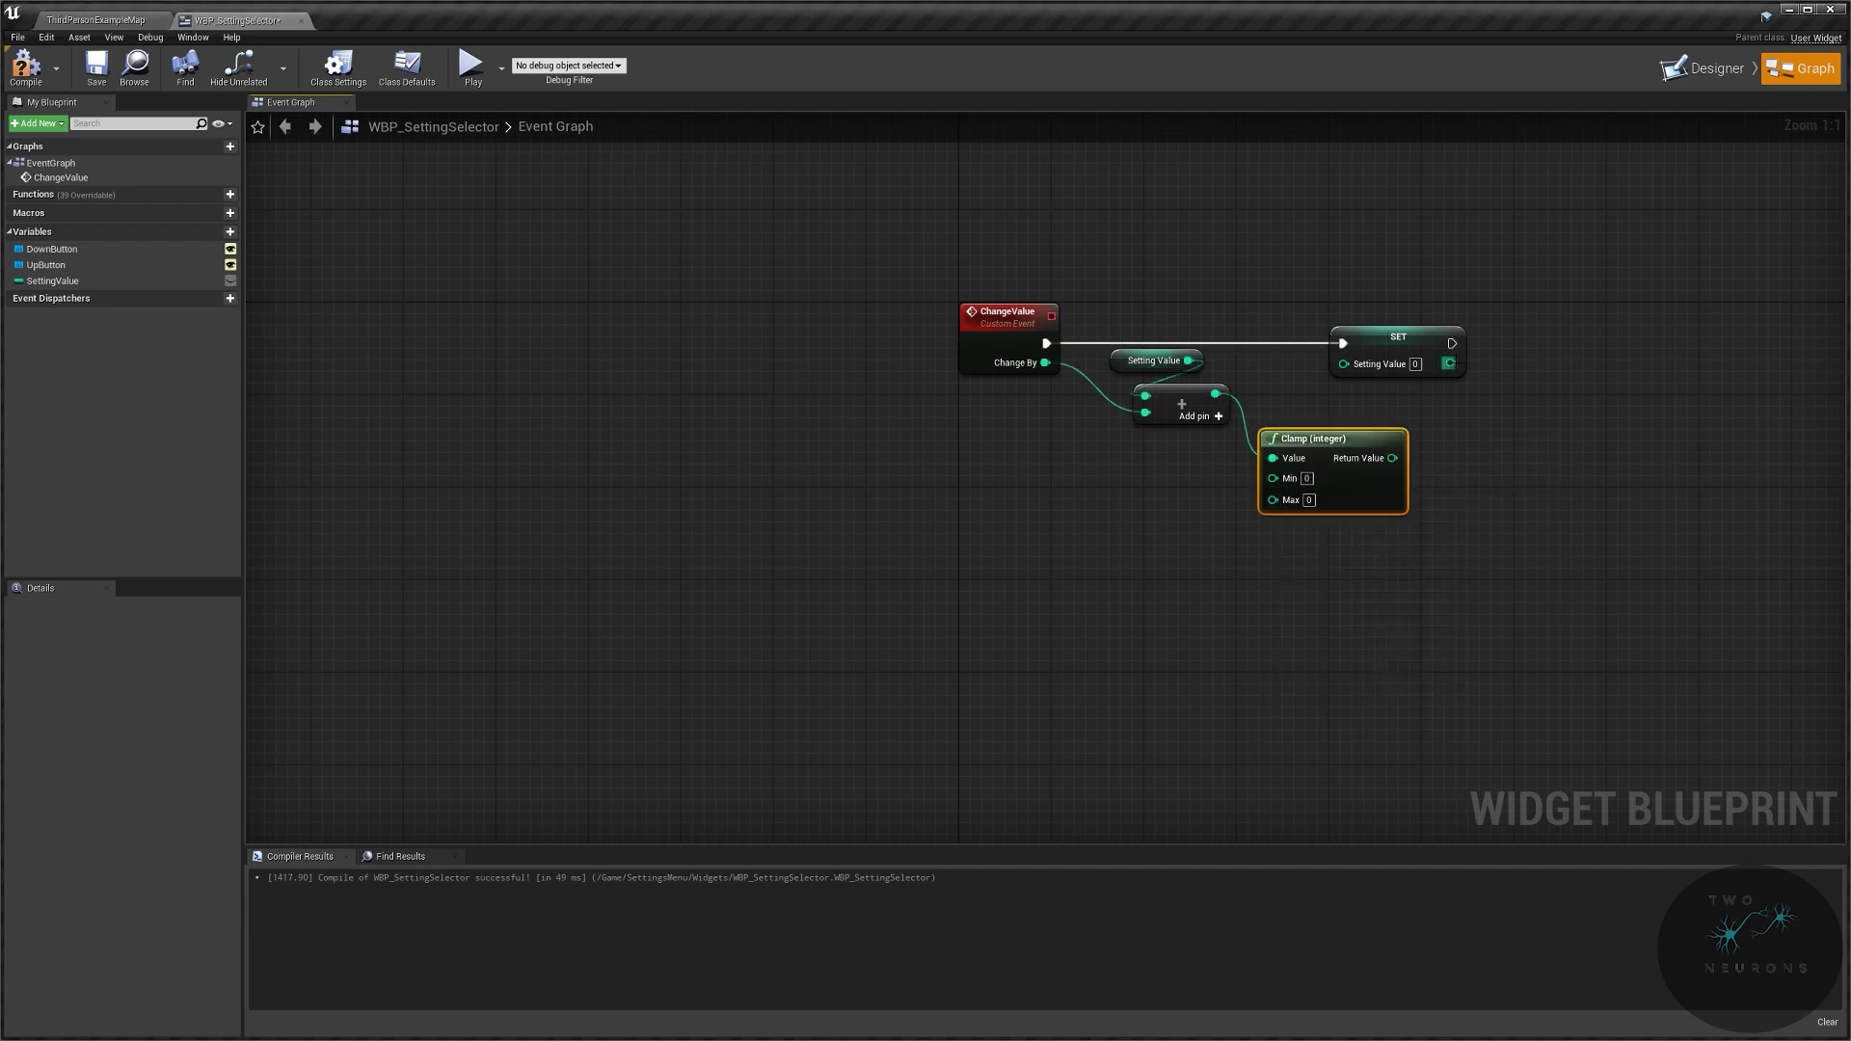
drag(1423, 348, 1514, 348)
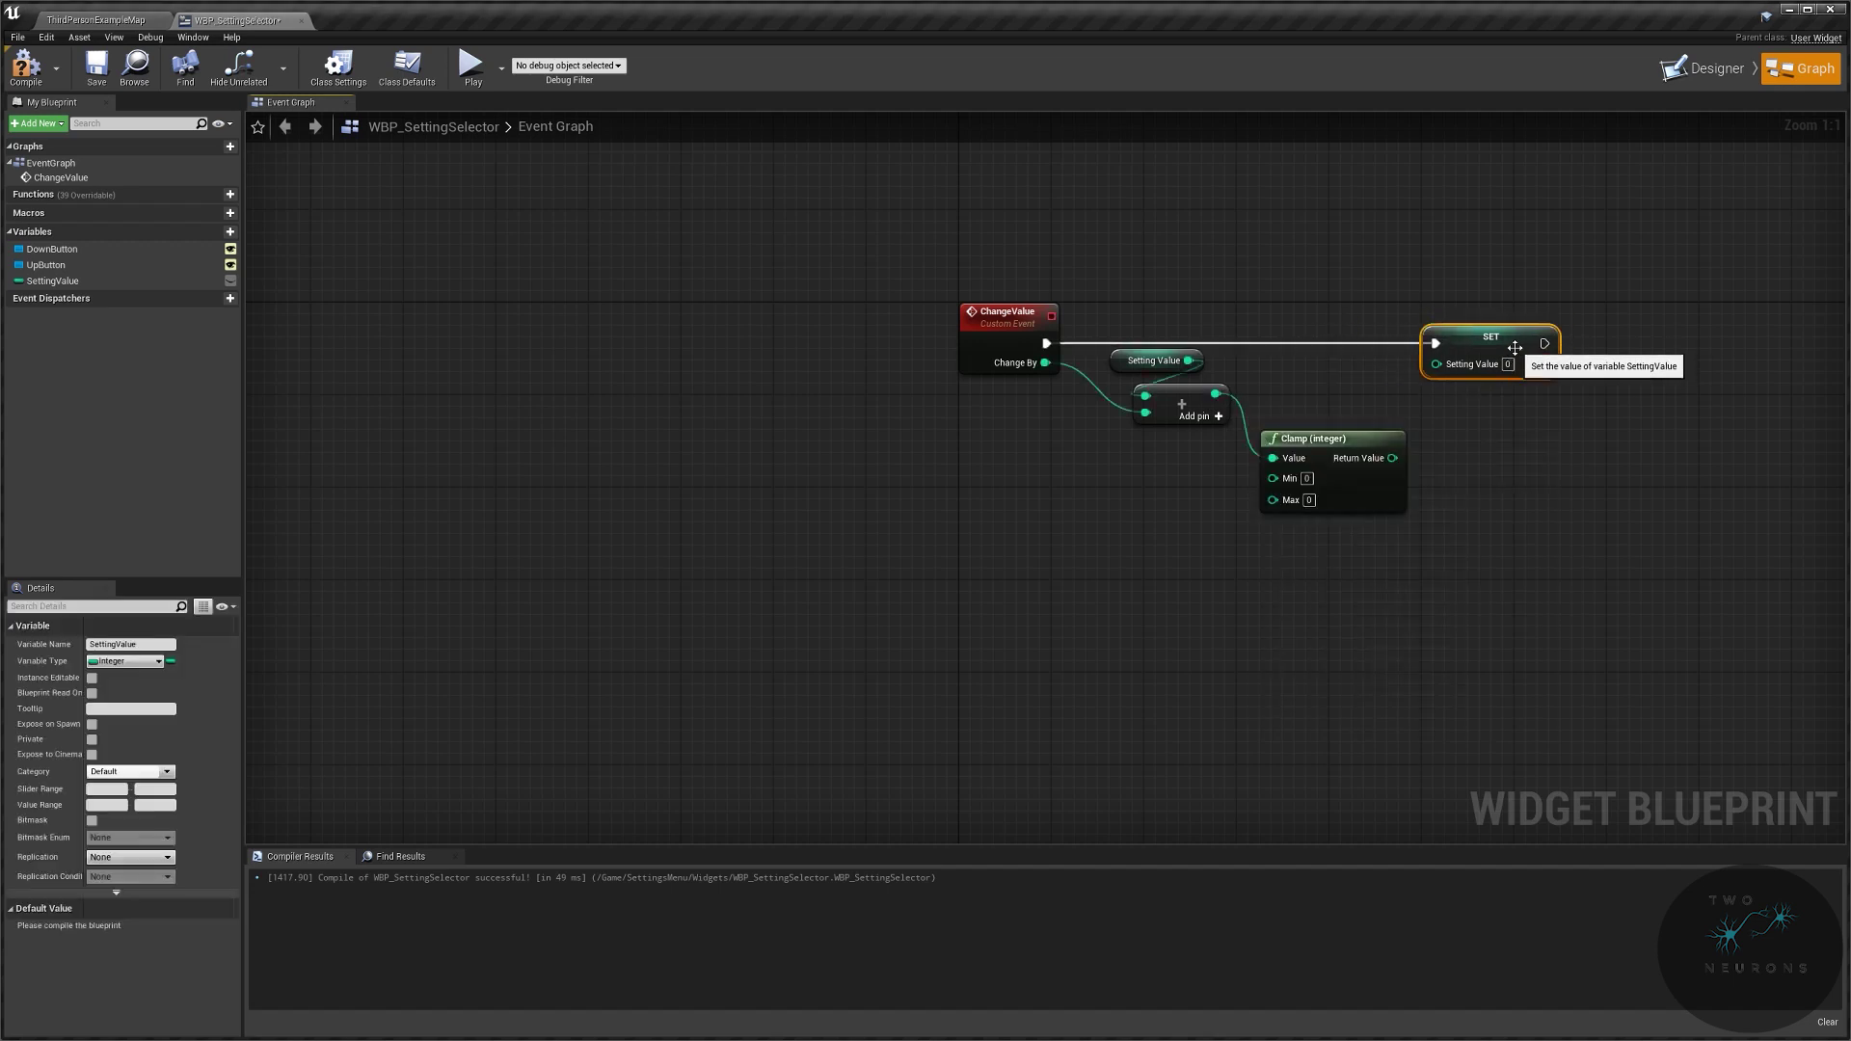
drag(1349, 446, 1341, 391)
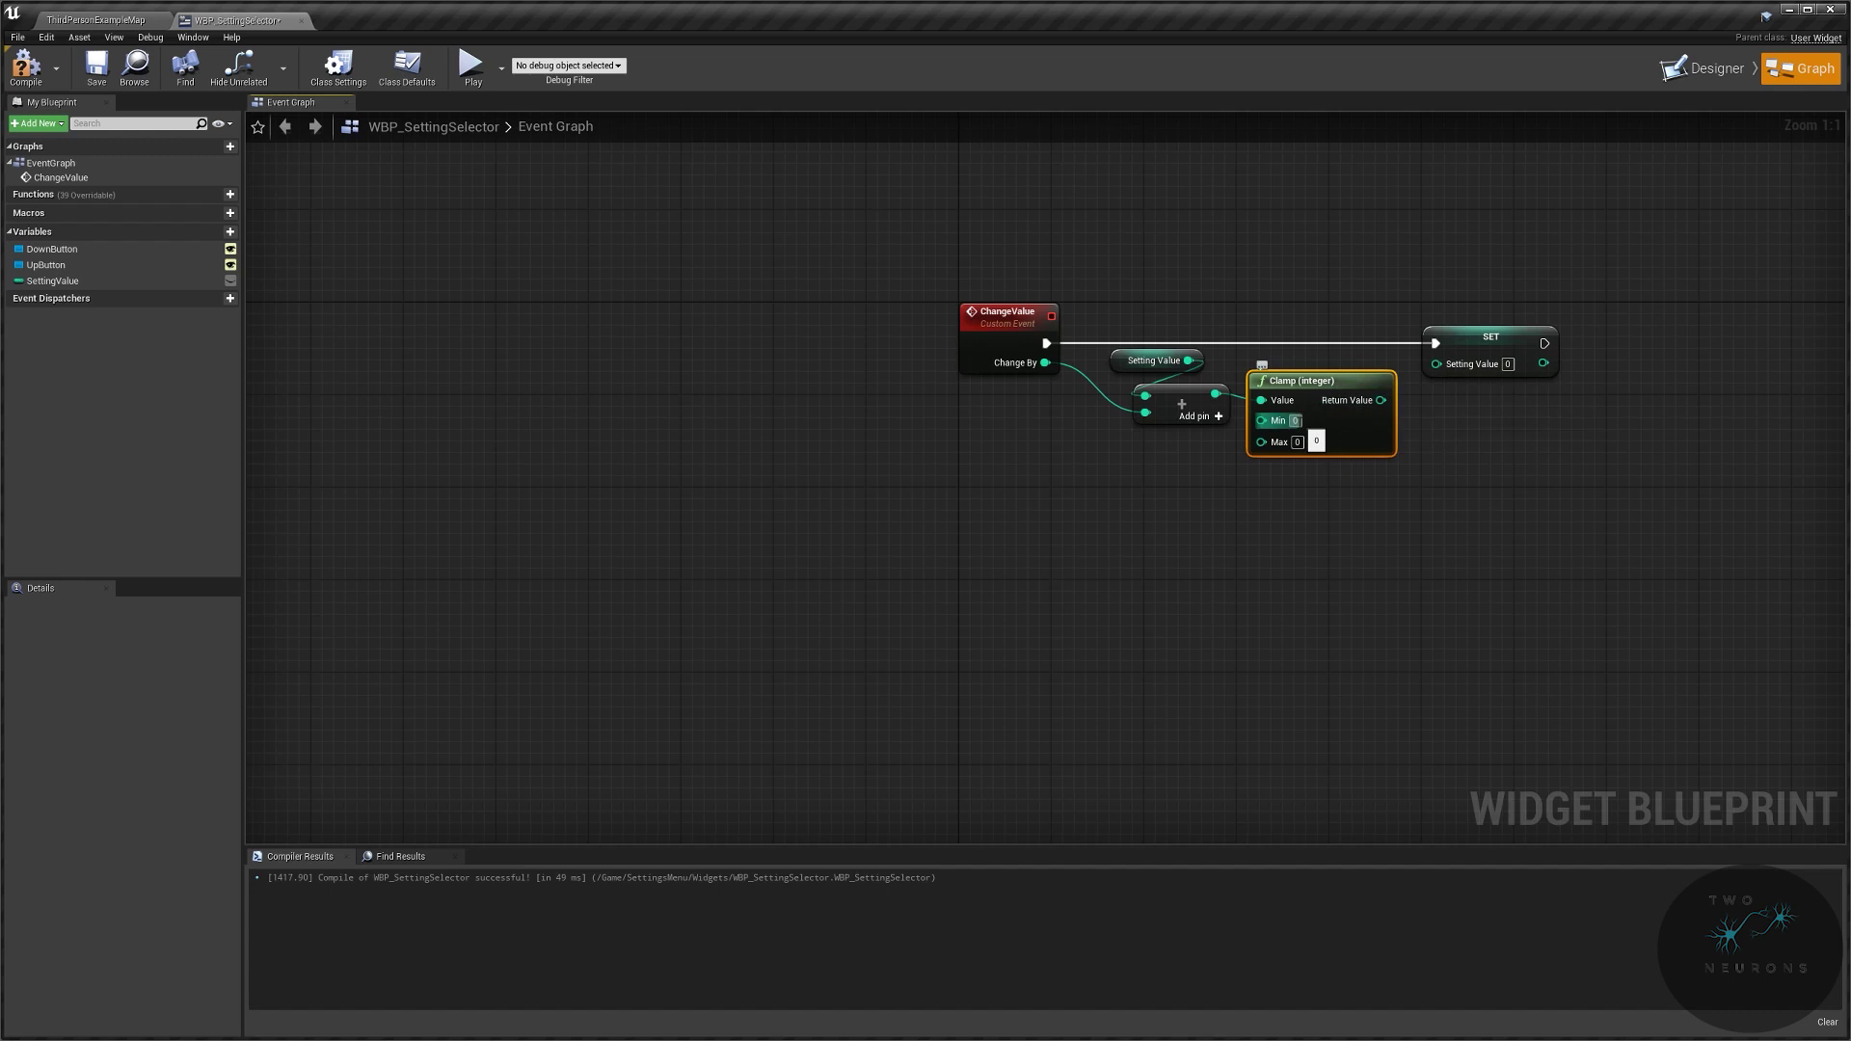
click(1295, 421)
text(1)
click(1297, 441)
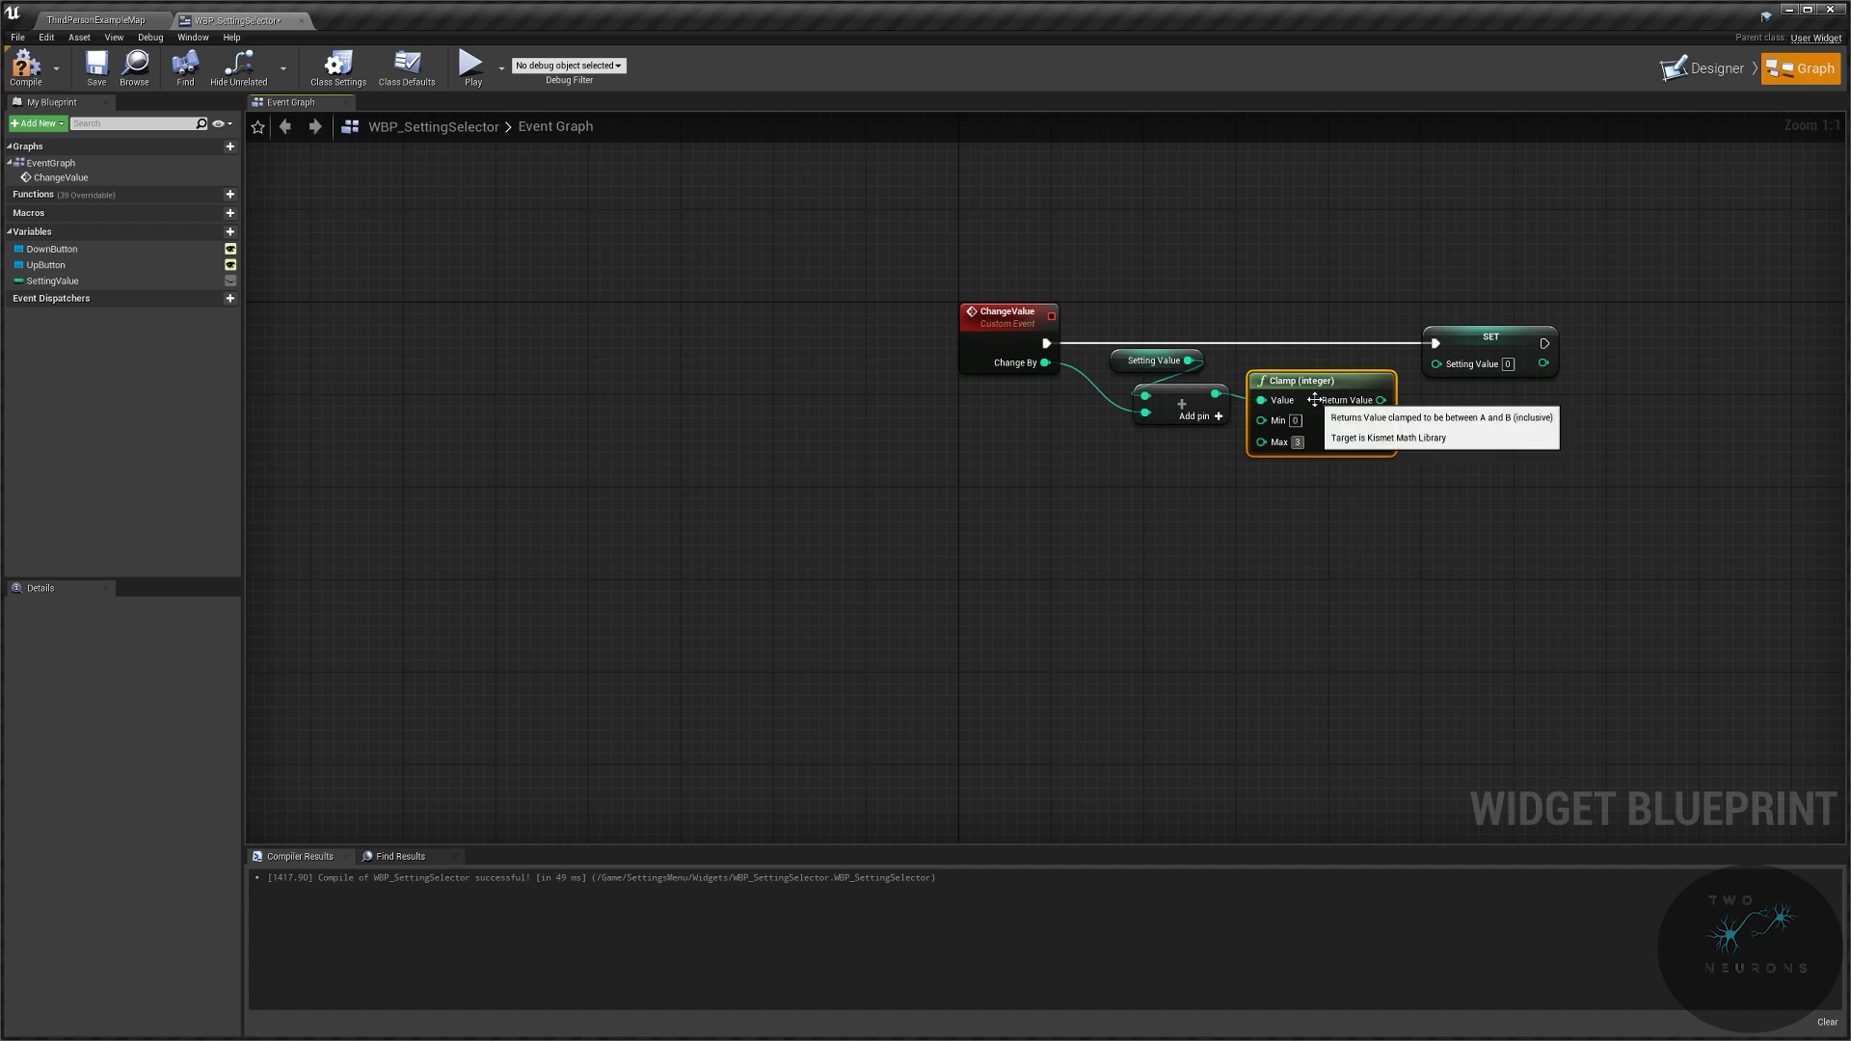
drag(1317, 398, 1440, 370)
key(ctrl+z)
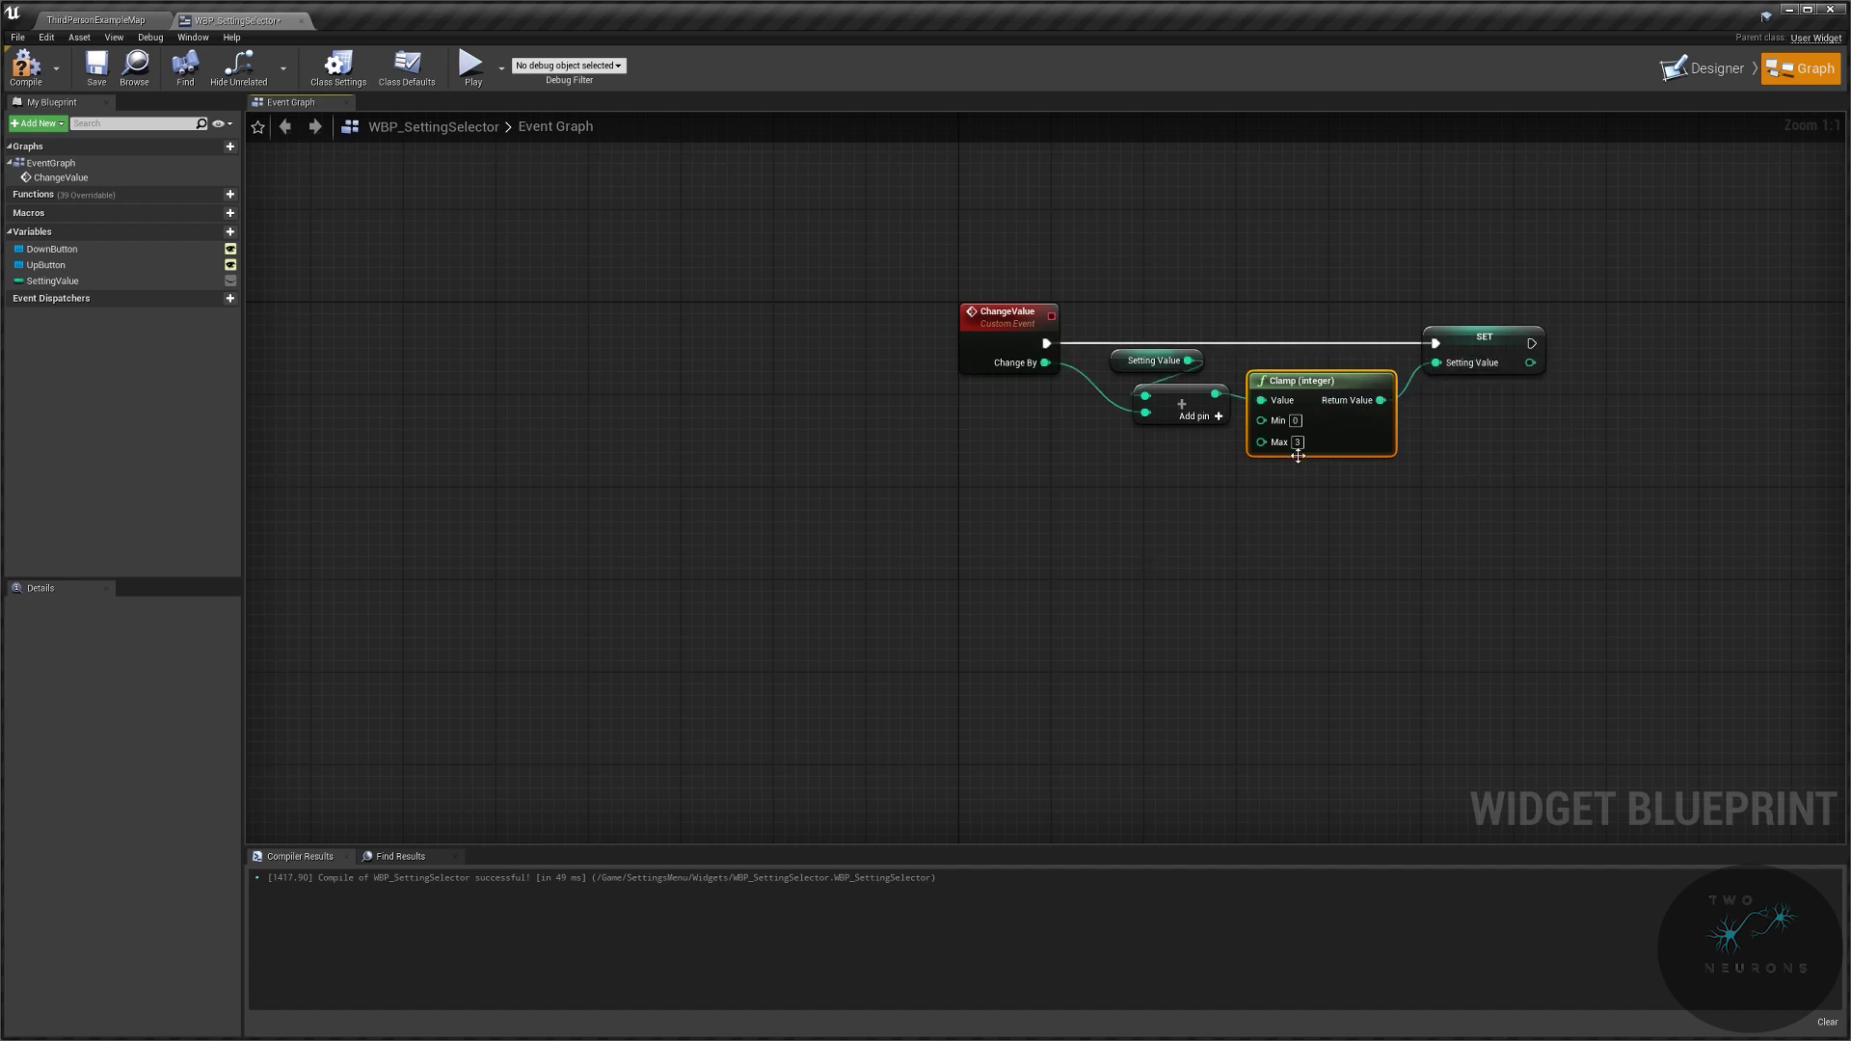
right_drag(1473, 466, 1441, 445)
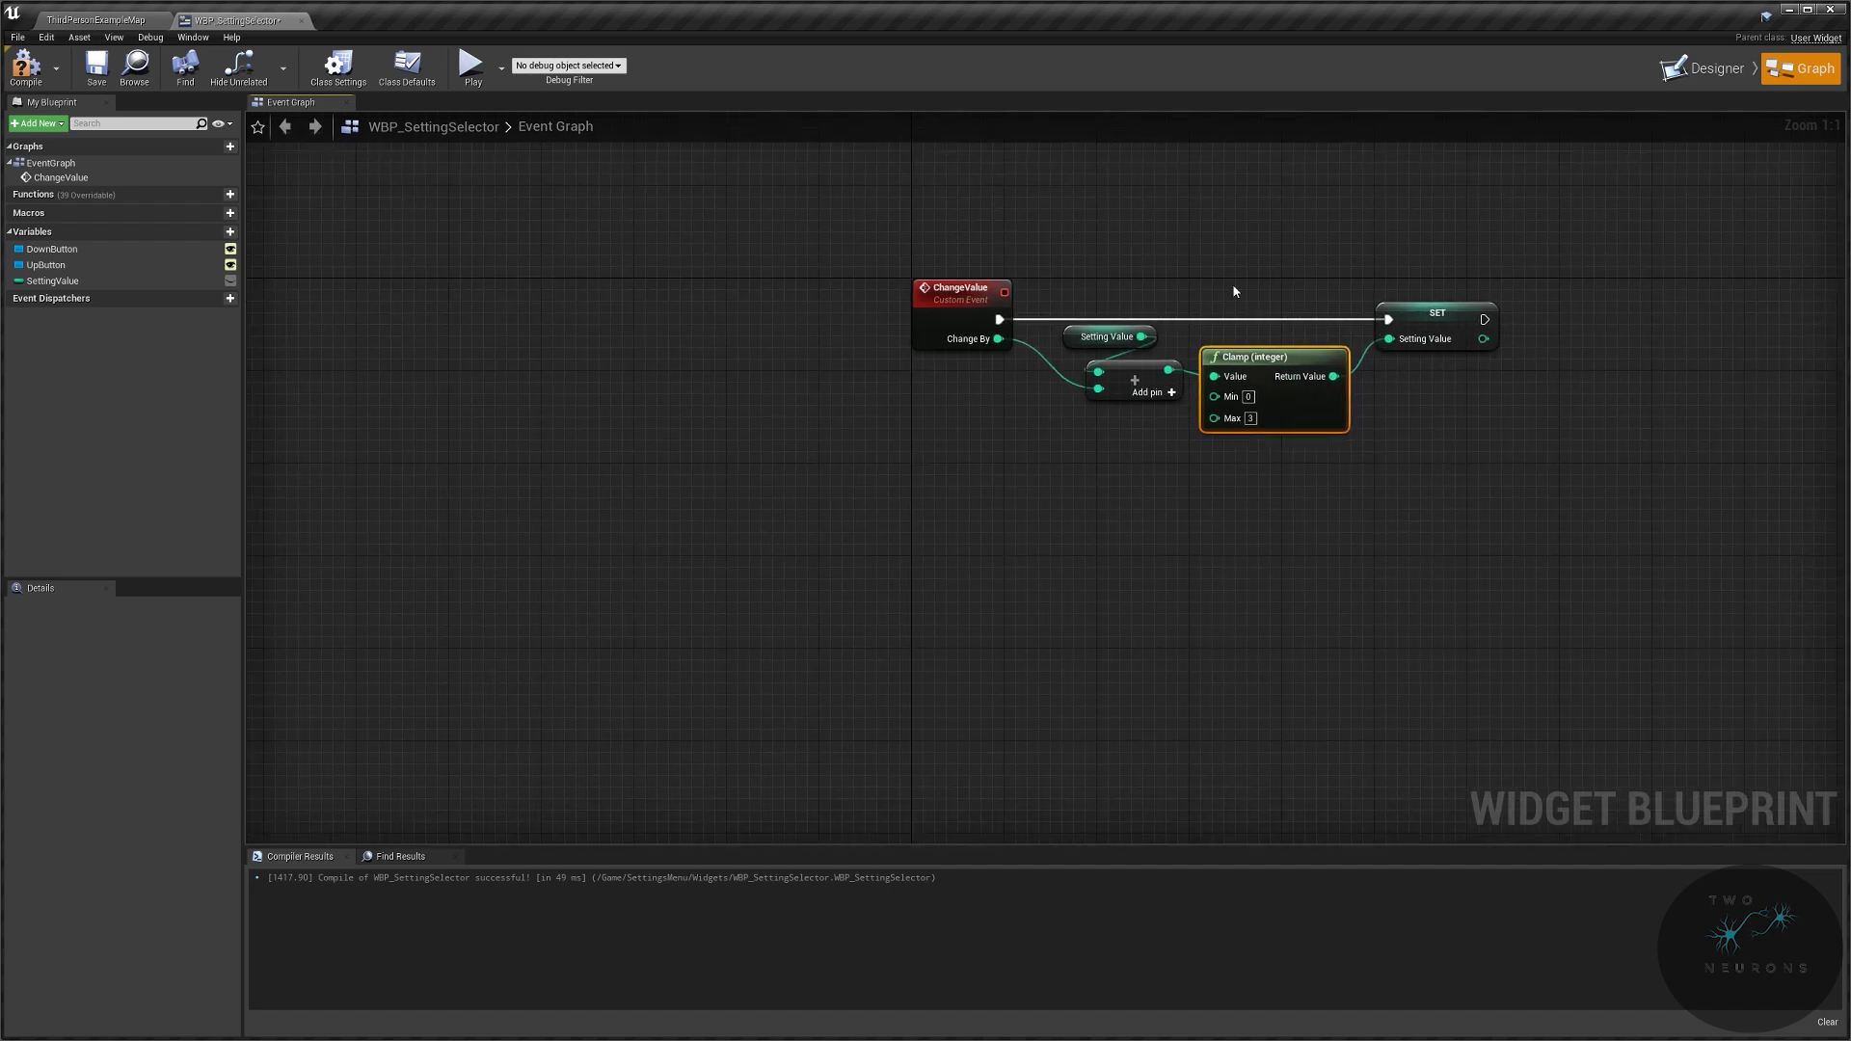
click(1668, 68)
Step: Add a custom event named SetValueText to the Event Graph
click(964, 470)
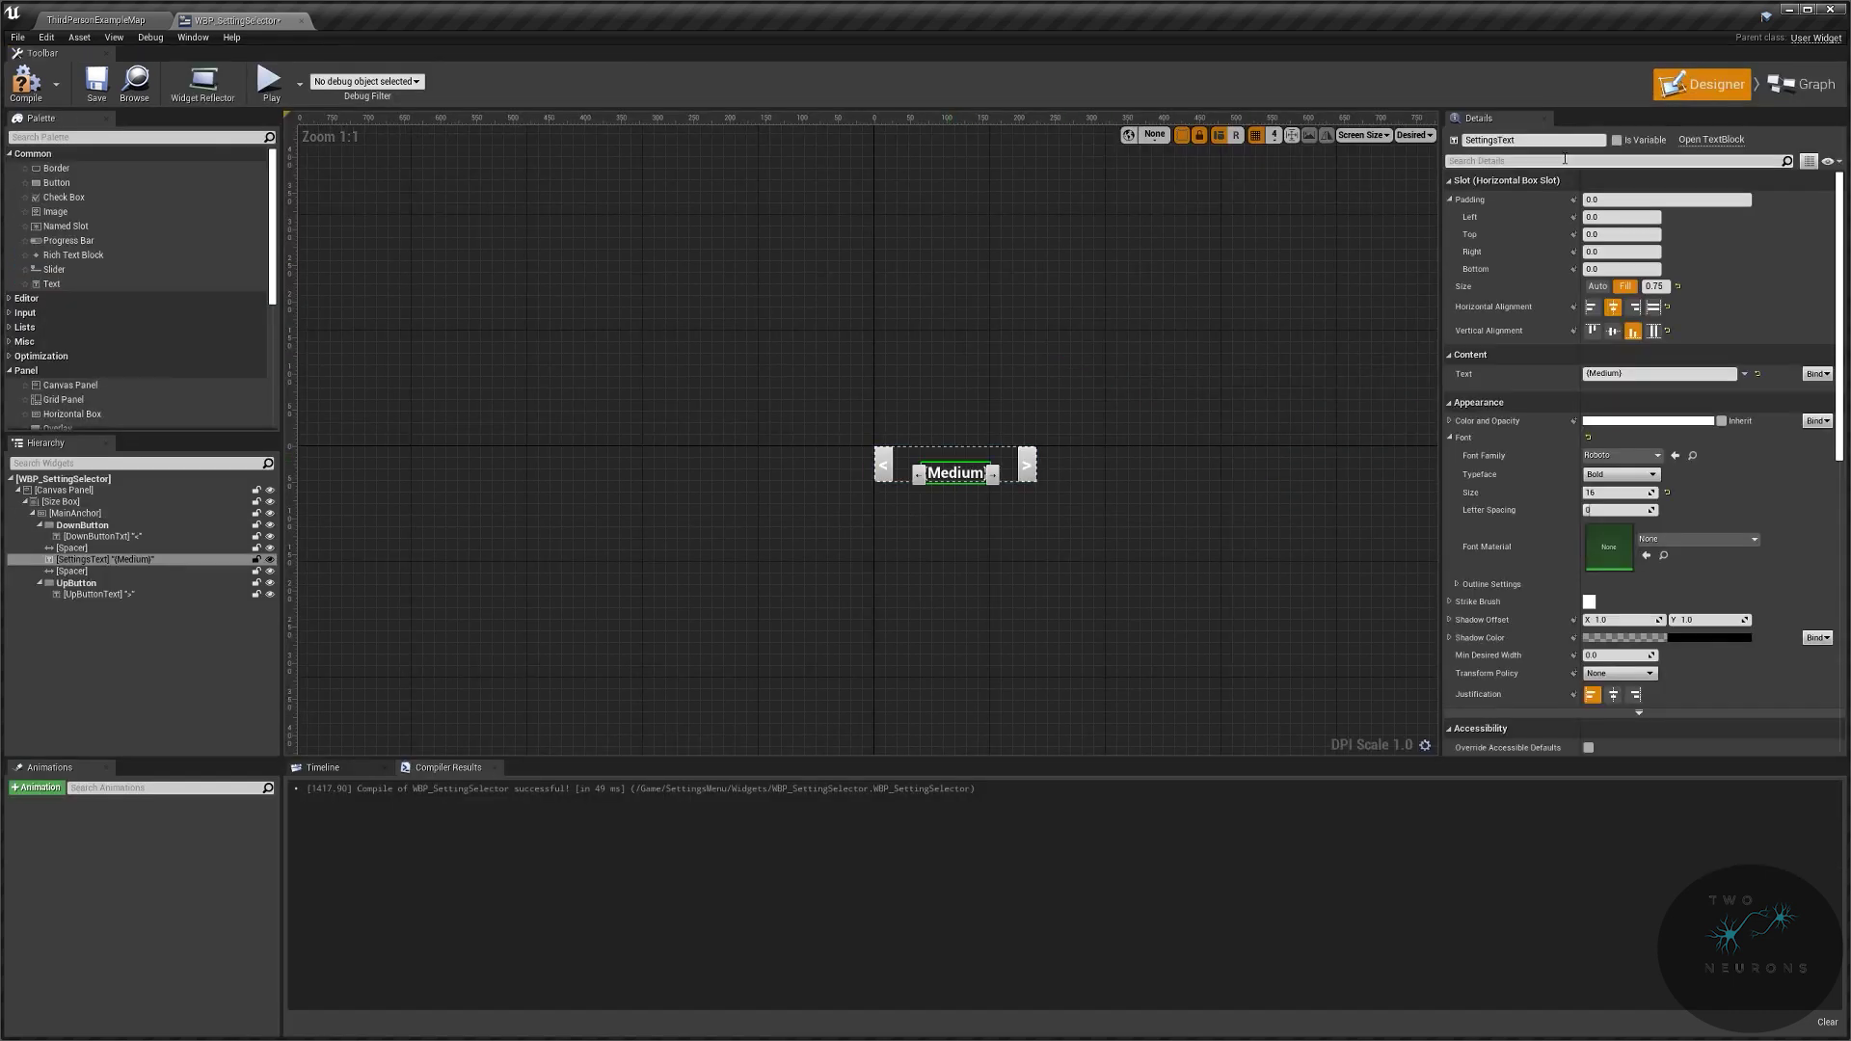
click(1790, 77)
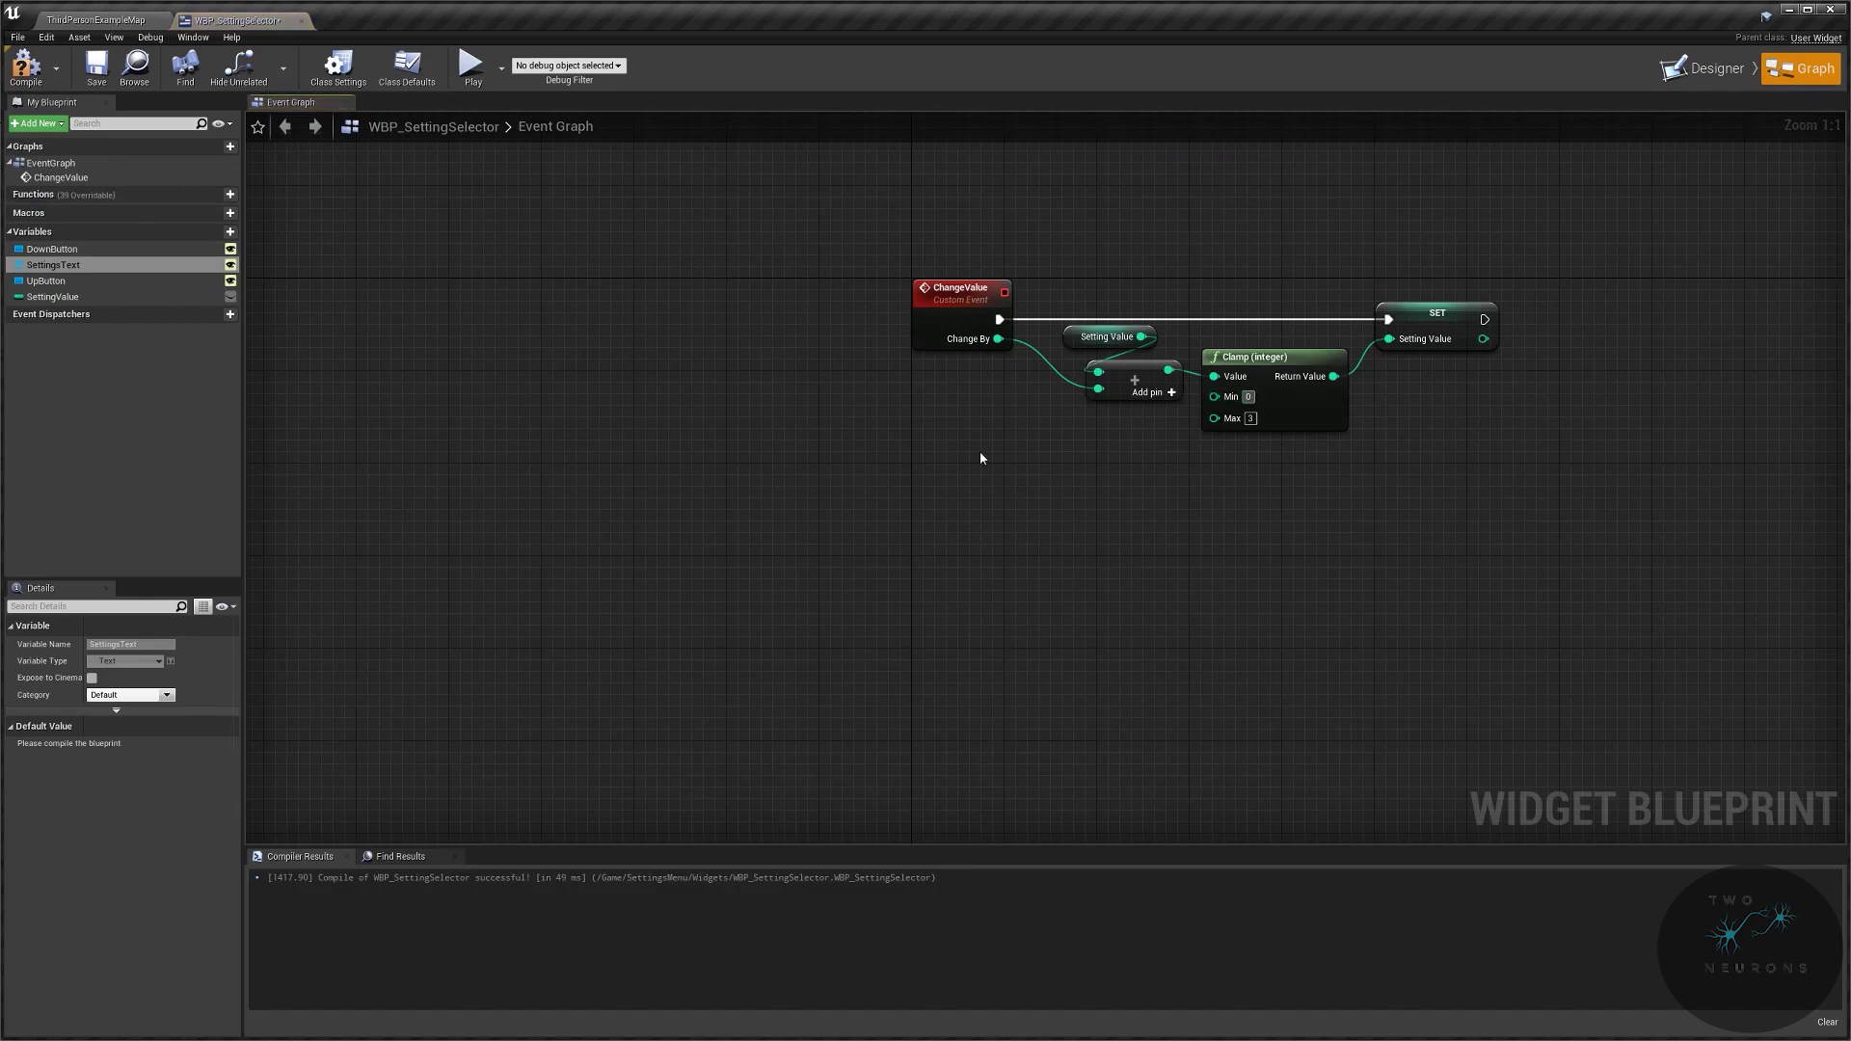
right_drag(981, 457, 917, 425)
right_click(918, 431)
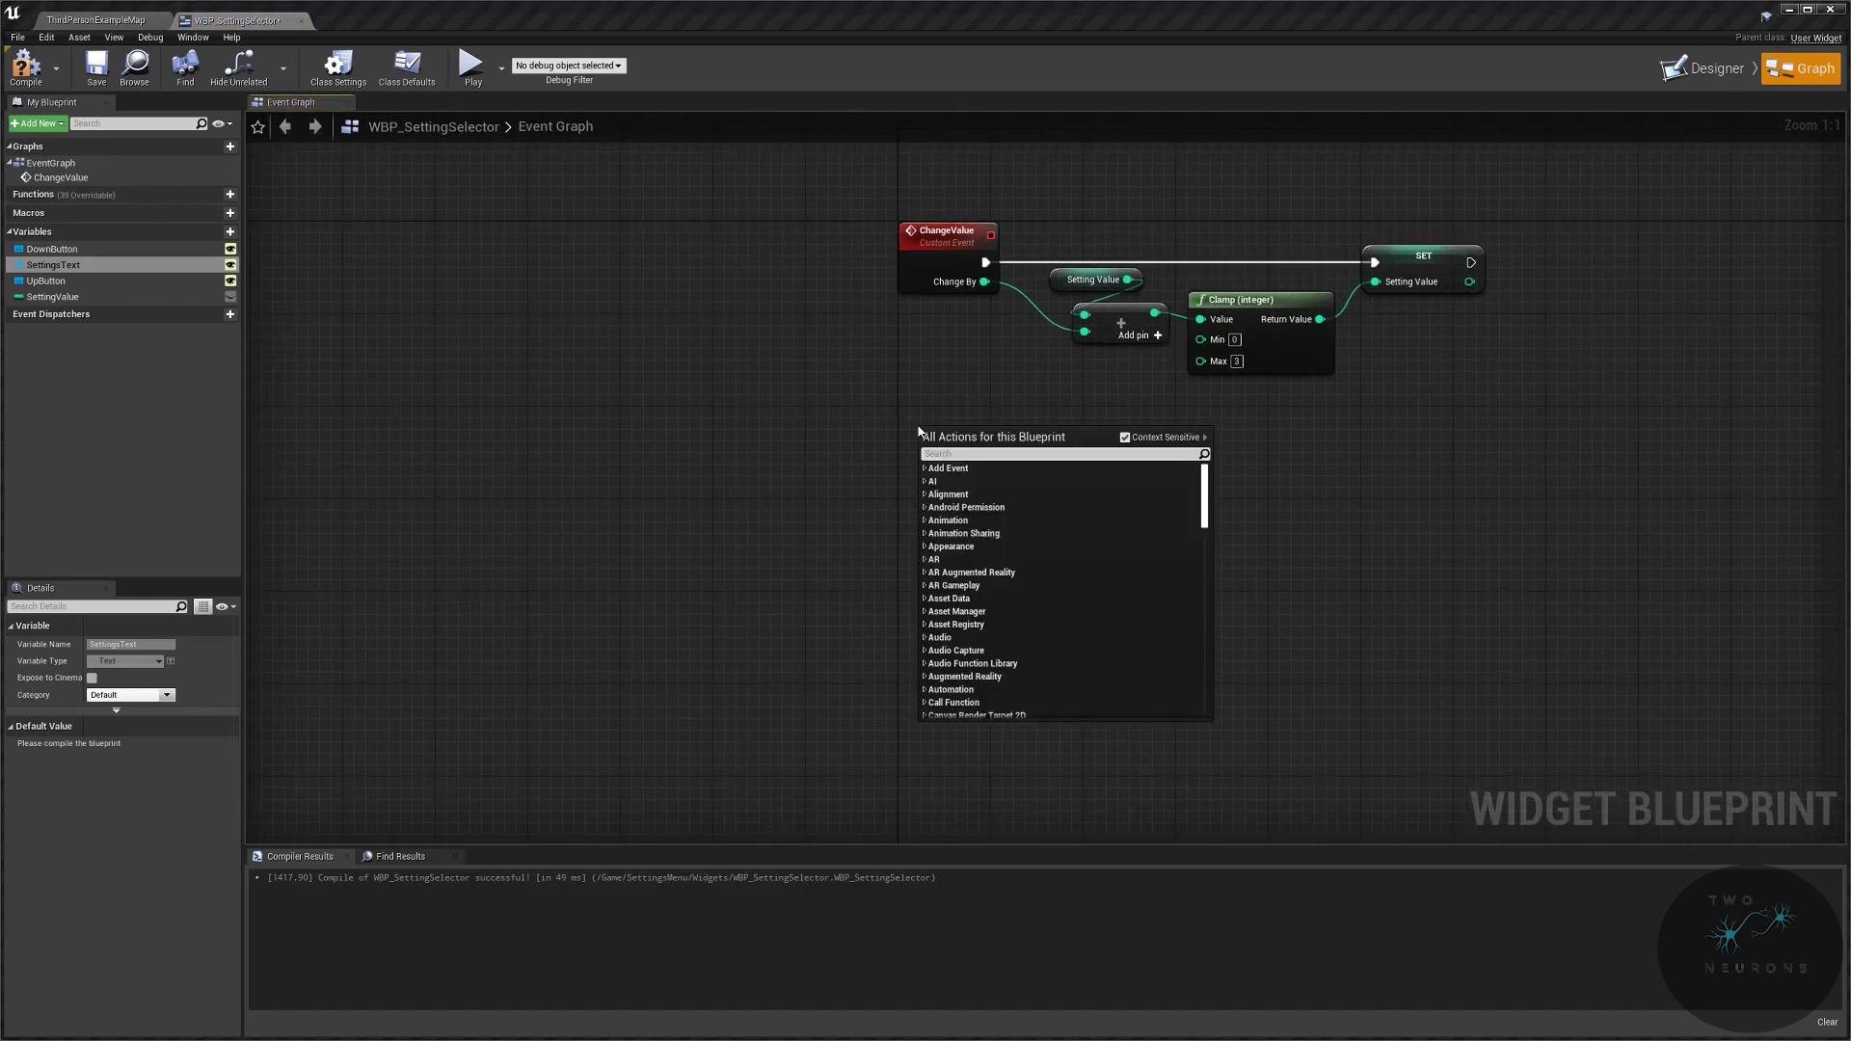
text(custom event)
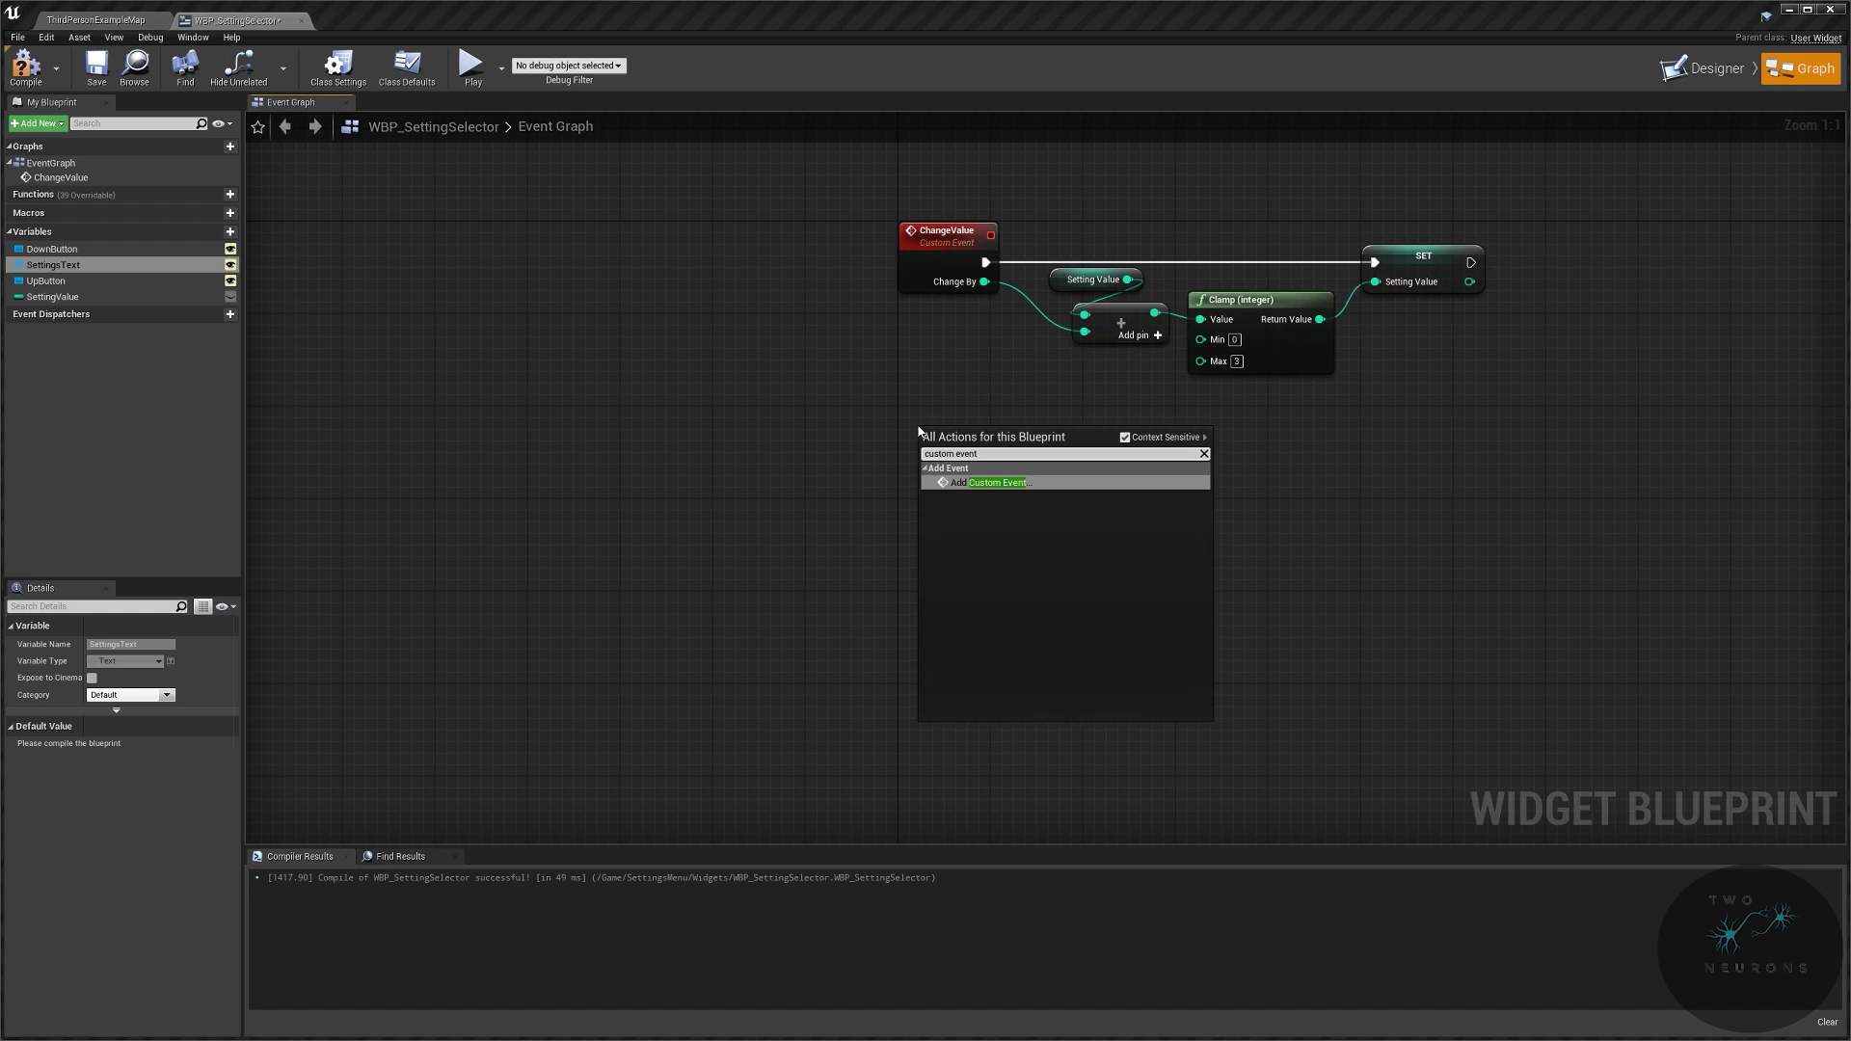
key(Return)
text(SetValu)
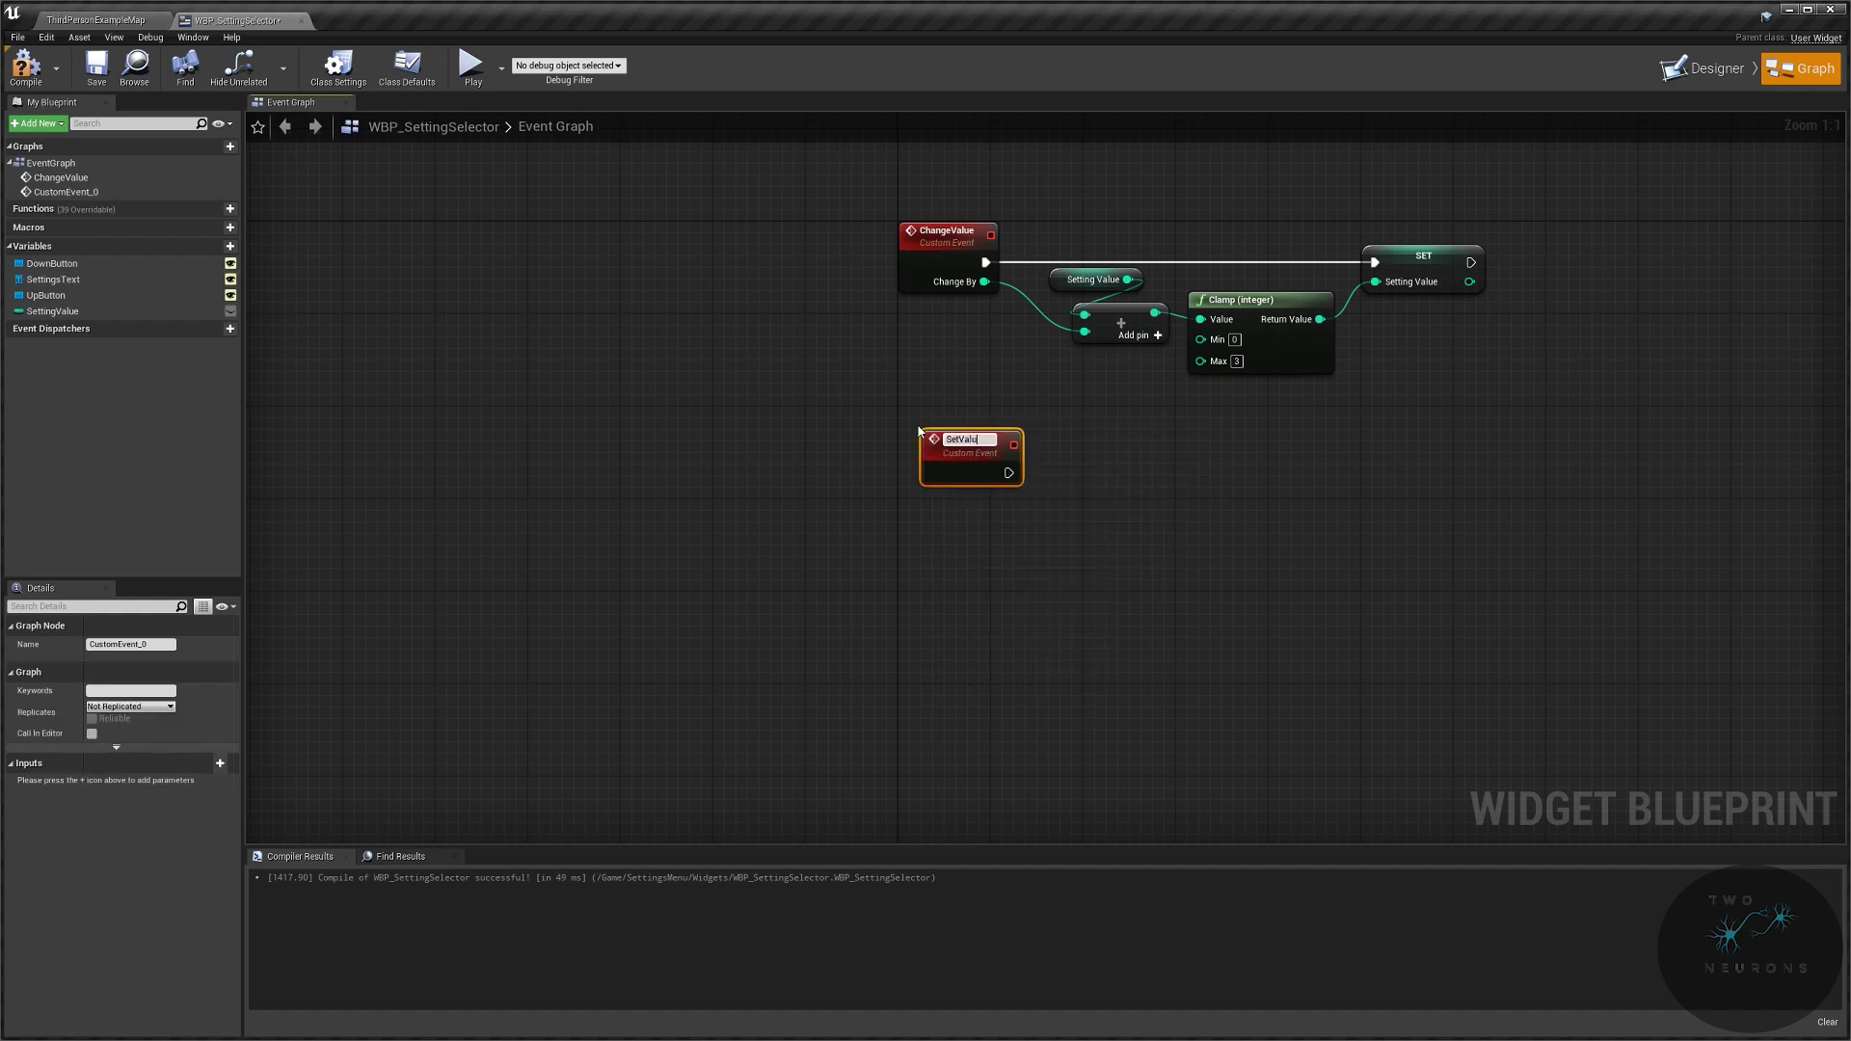
text(eText)
key(Return)
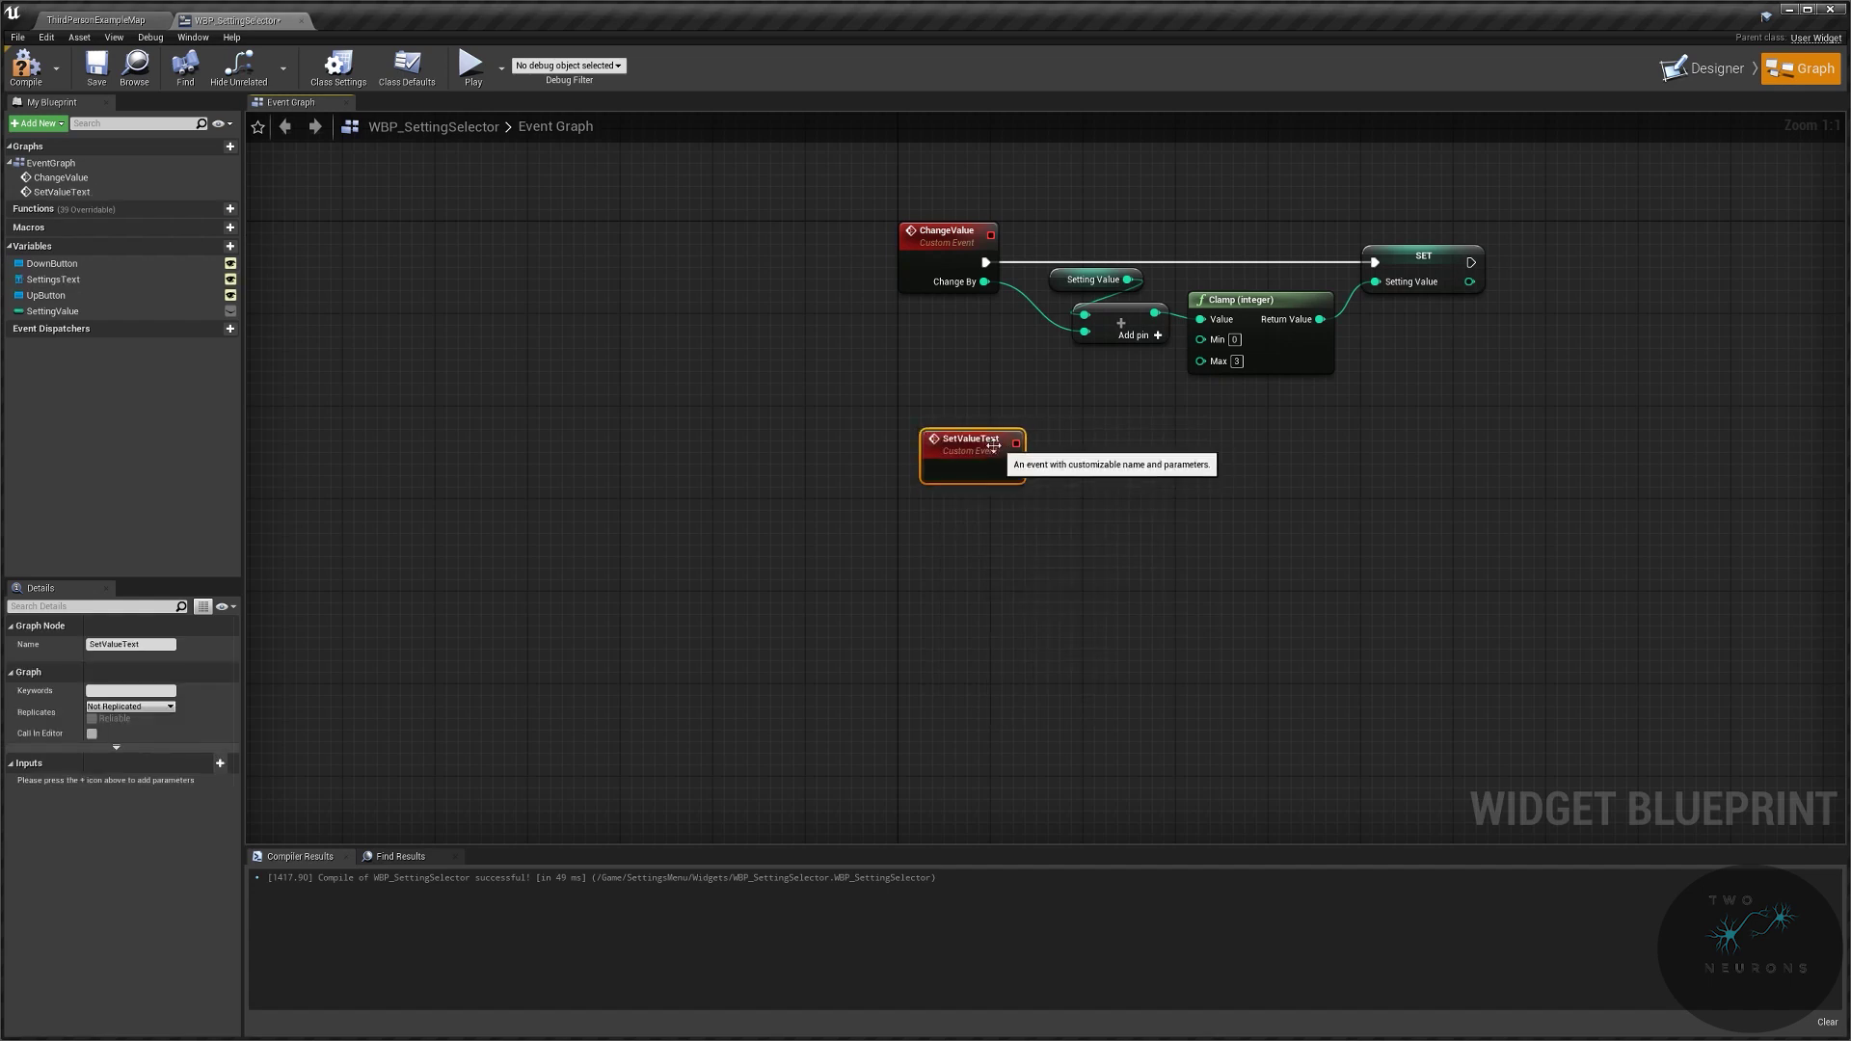
Step: Add a Settings Text getter and a SetText (Text) node targeting it
drag(993, 452, 970, 462)
drag(64, 281, 1149, 525)
click(1020, 595)
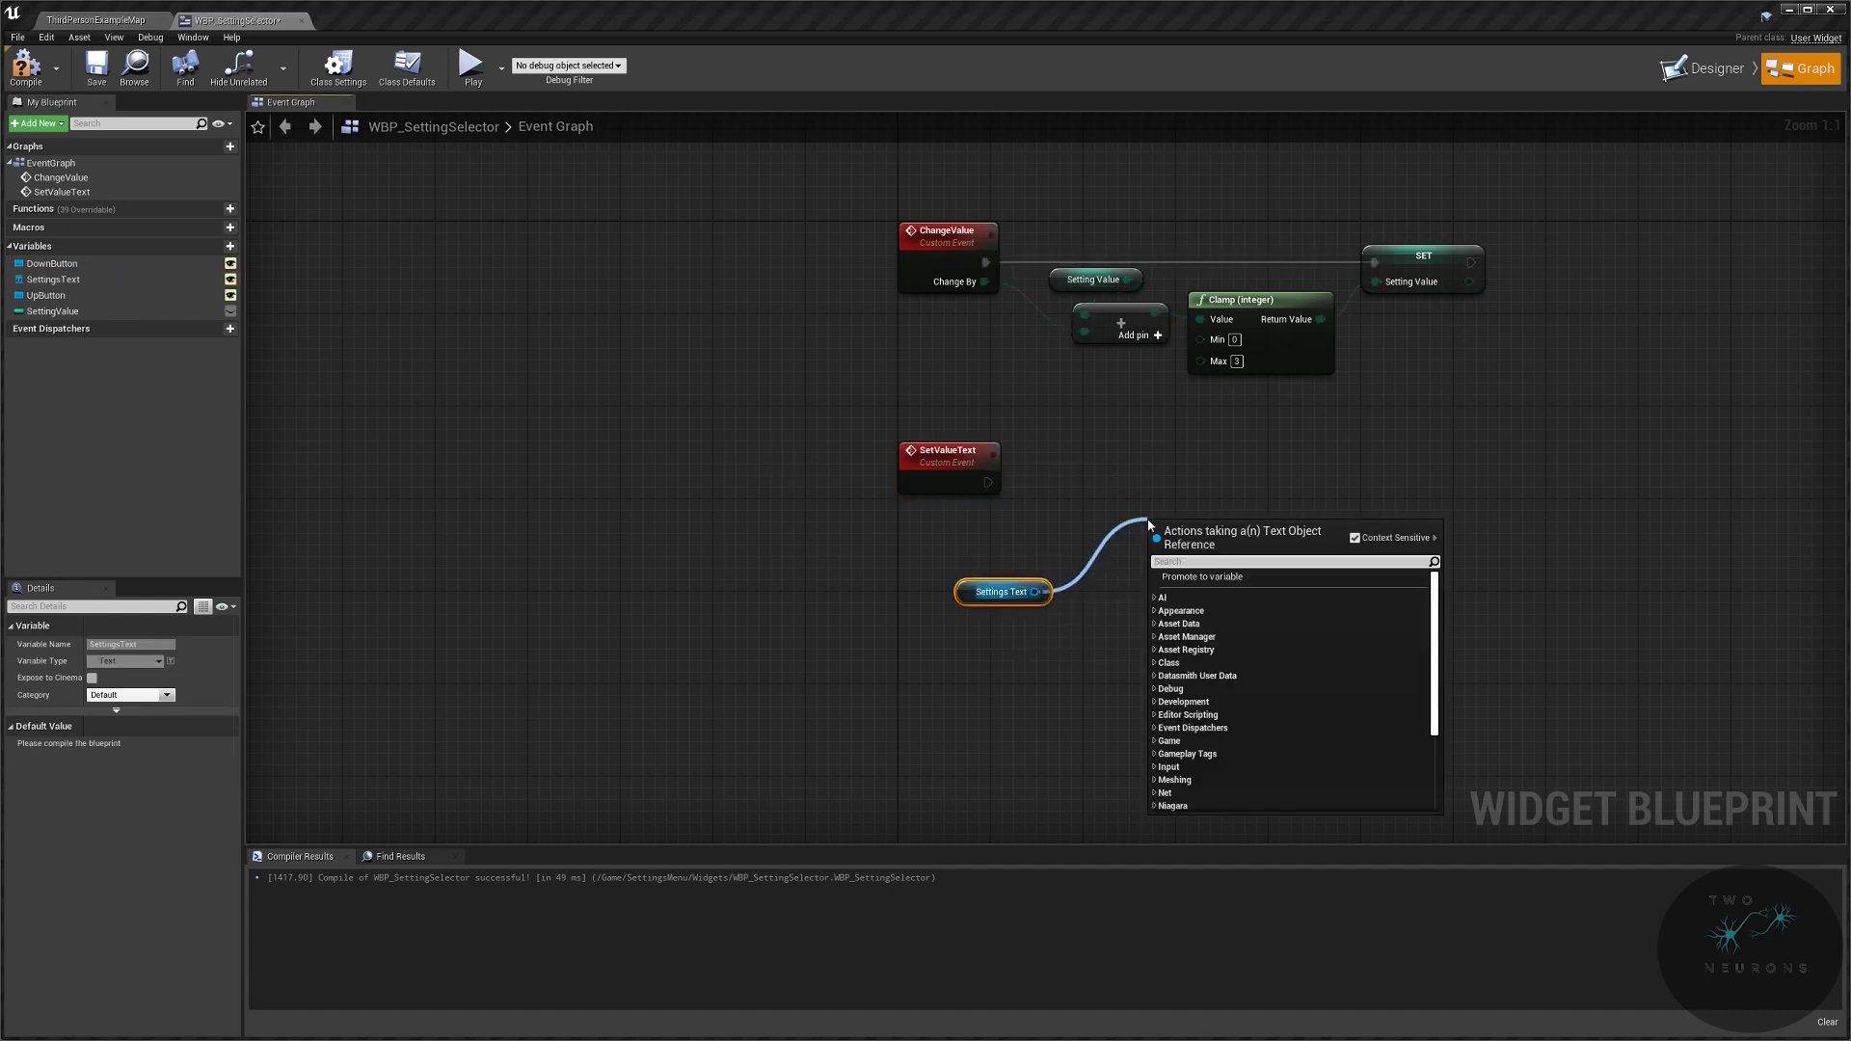
text(set text)
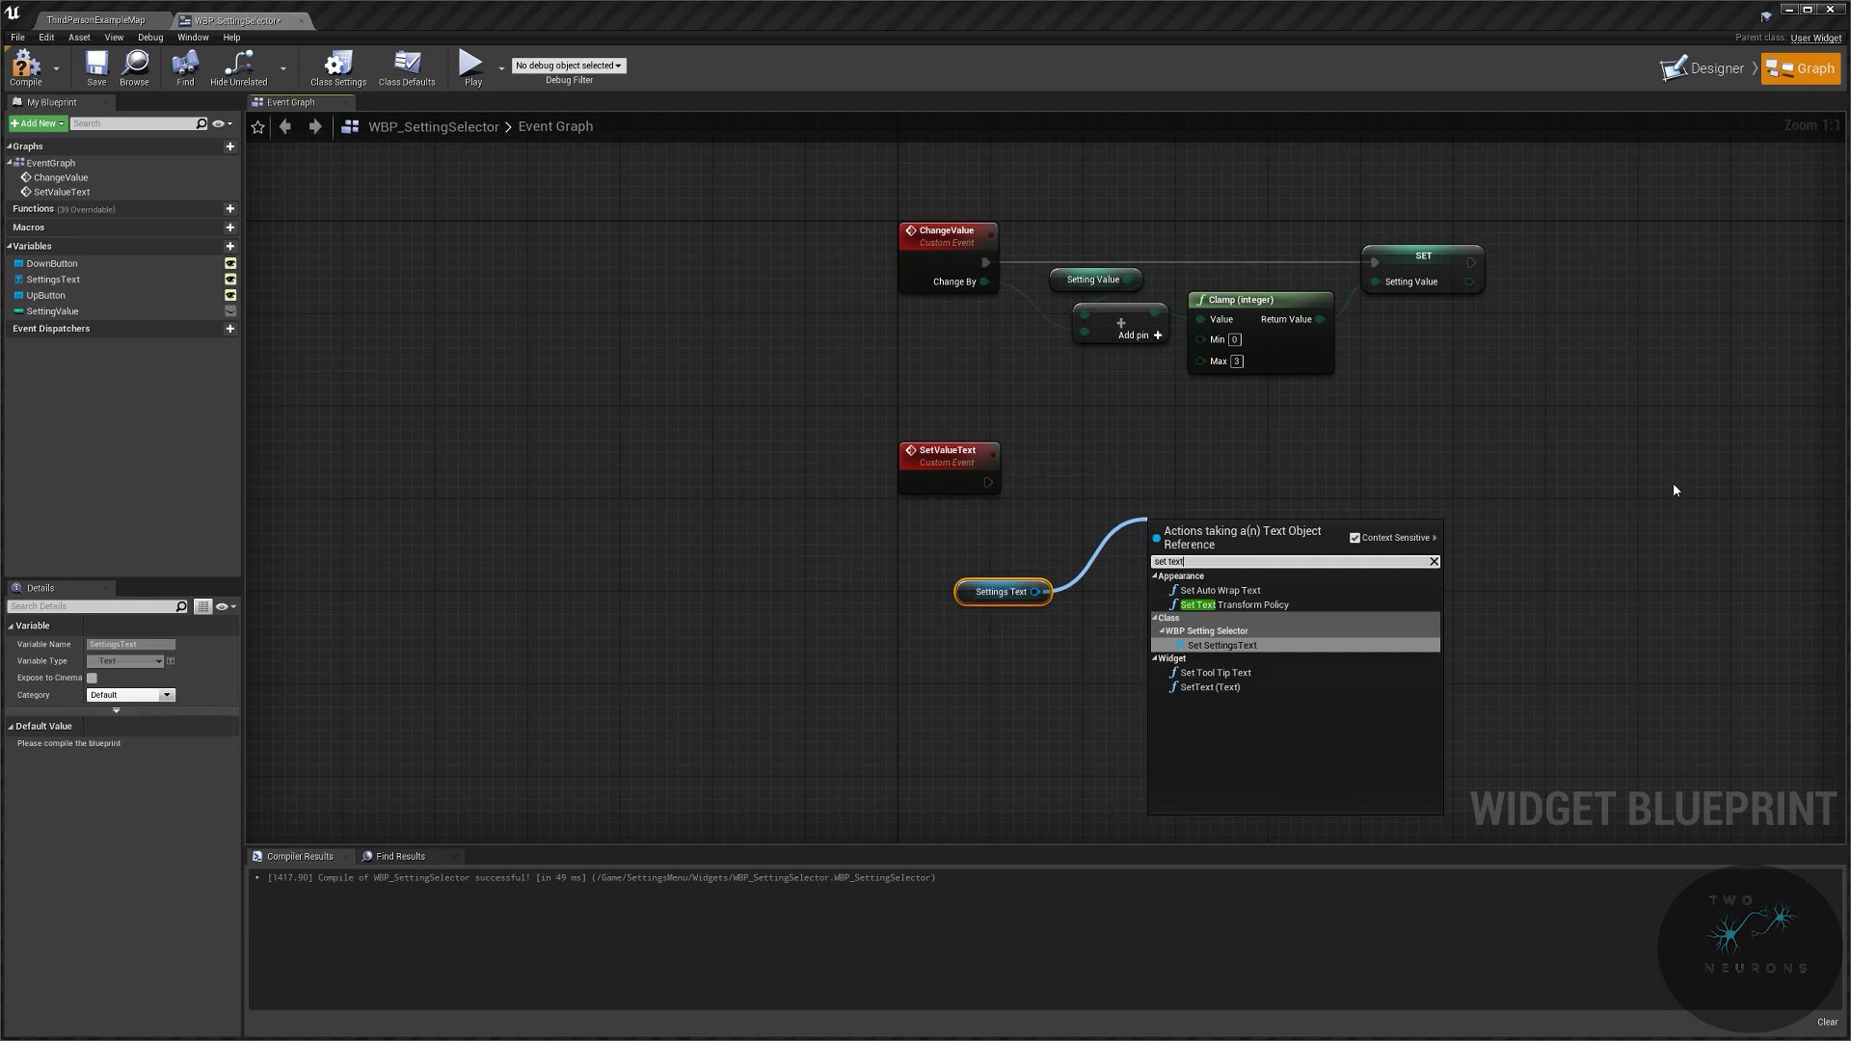
click(1211, 687)
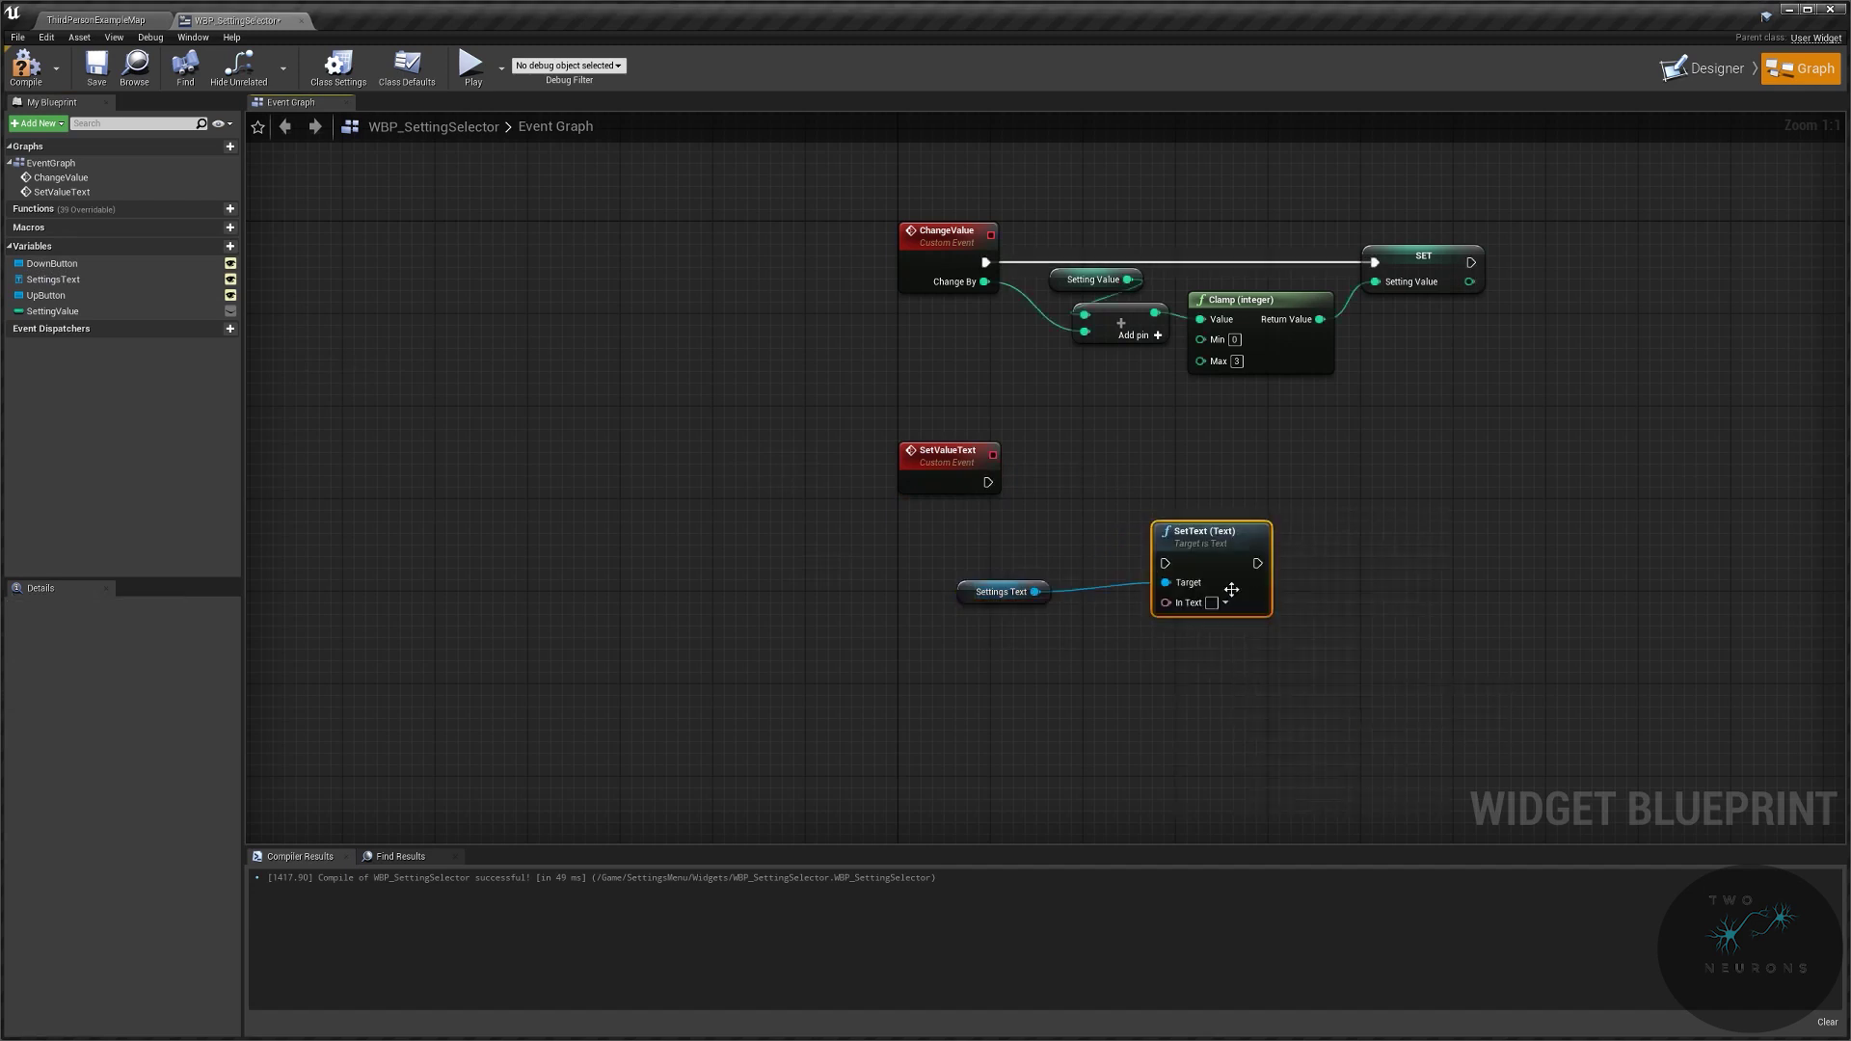
drag(969, 603, 1058, 642)
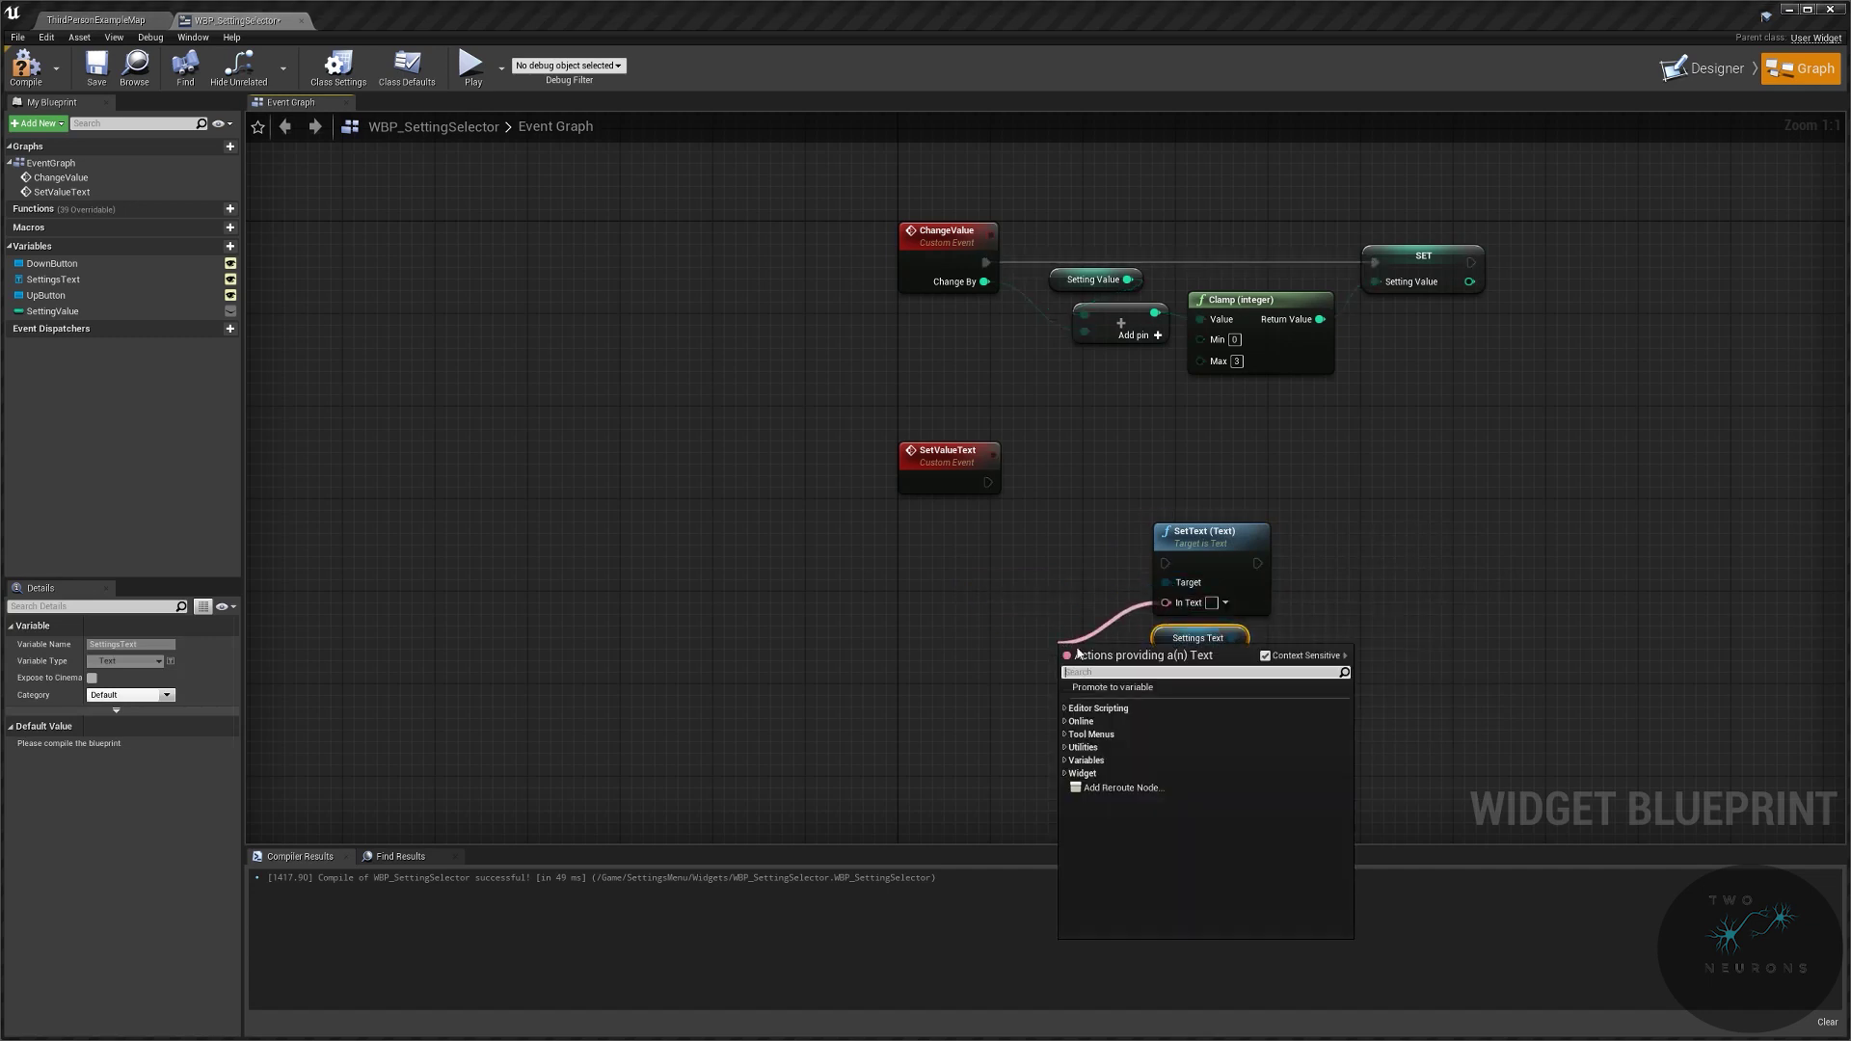
Step: Promote SetText's text input to a new ValueText variable and arrange the nodes
click(1125, 691)
text(Value)
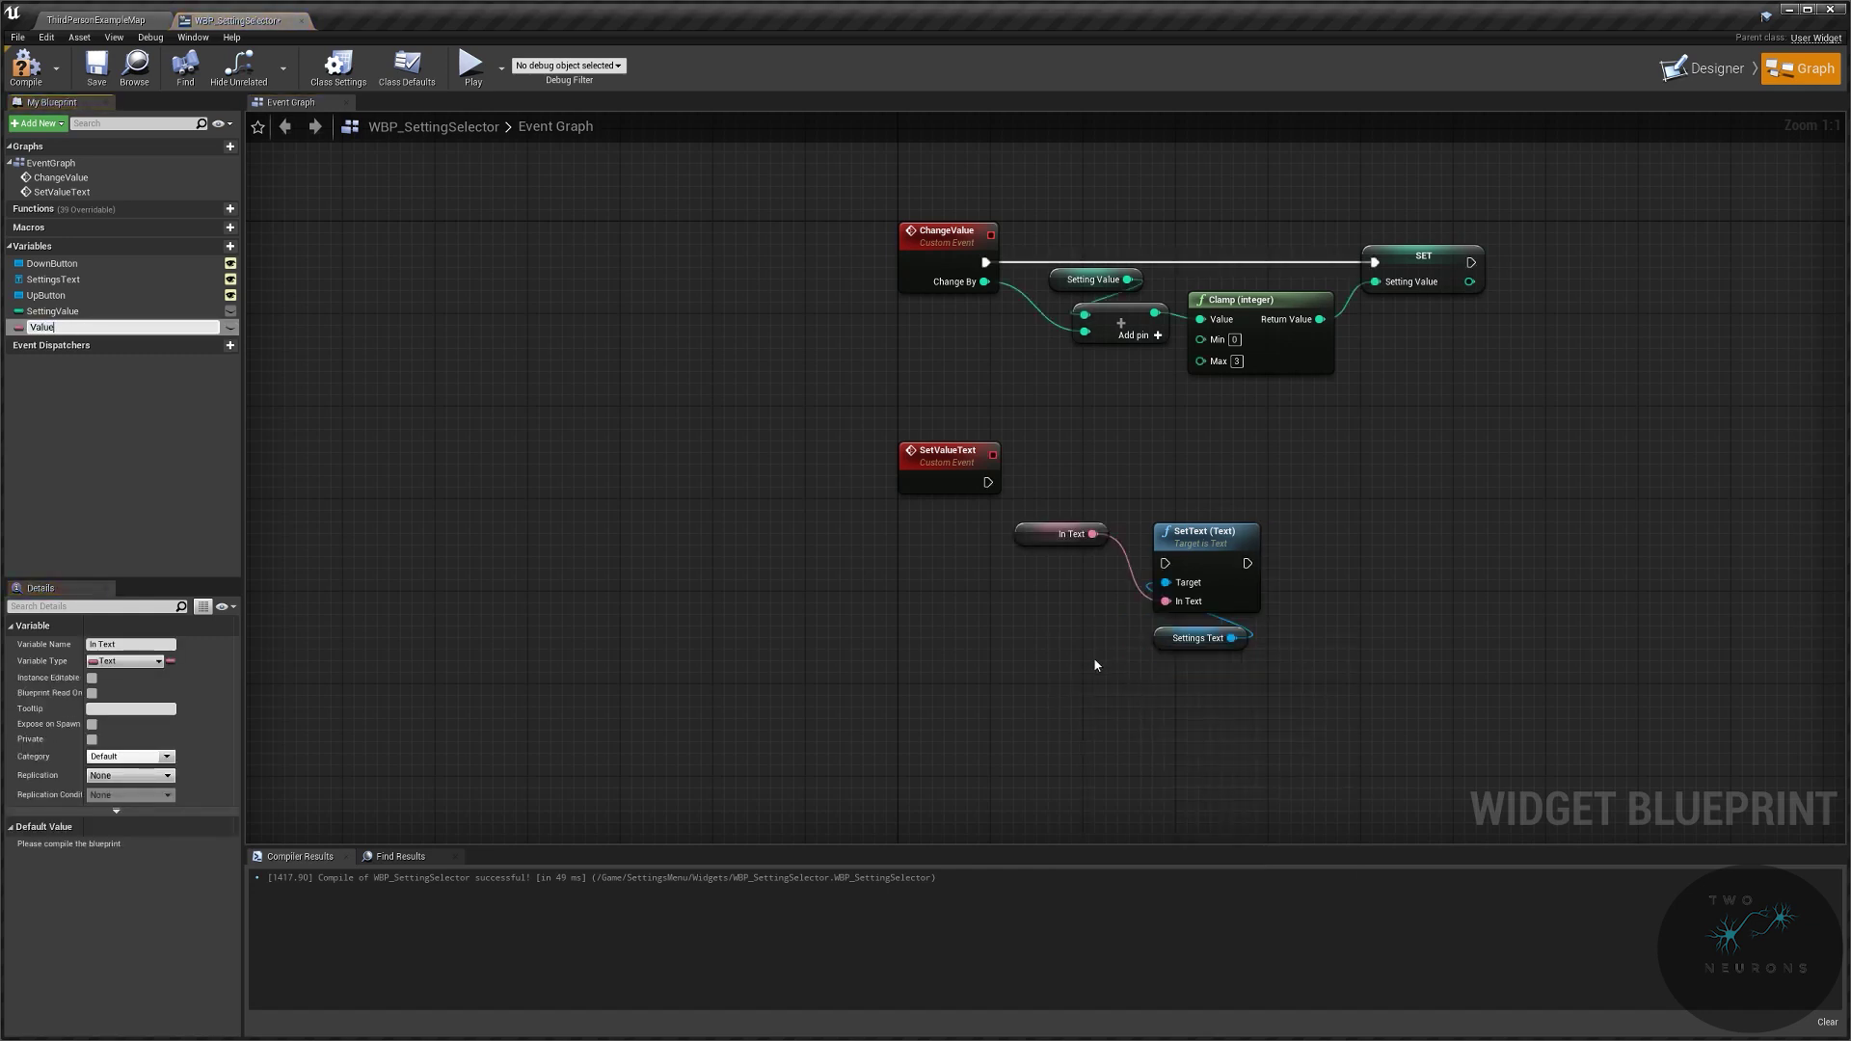
text(Text)
key(Return)
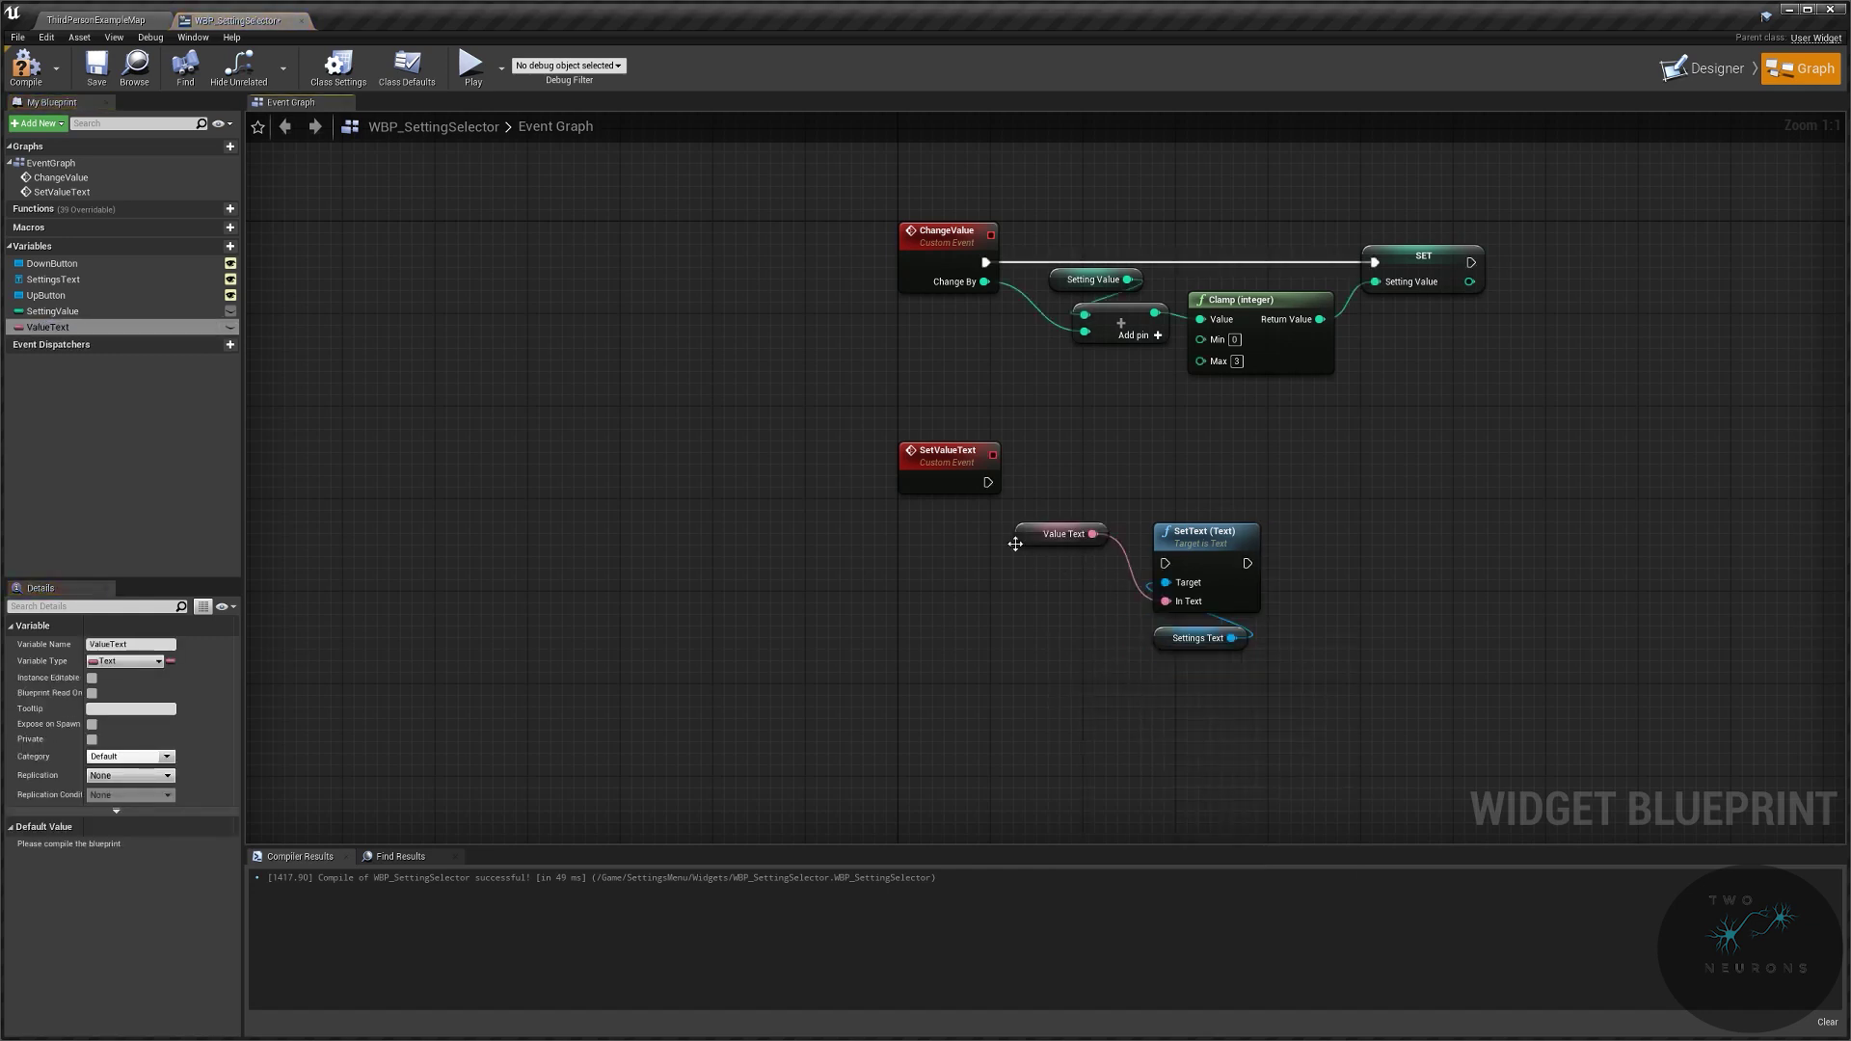
drag(1015, 544, 1156, 682)
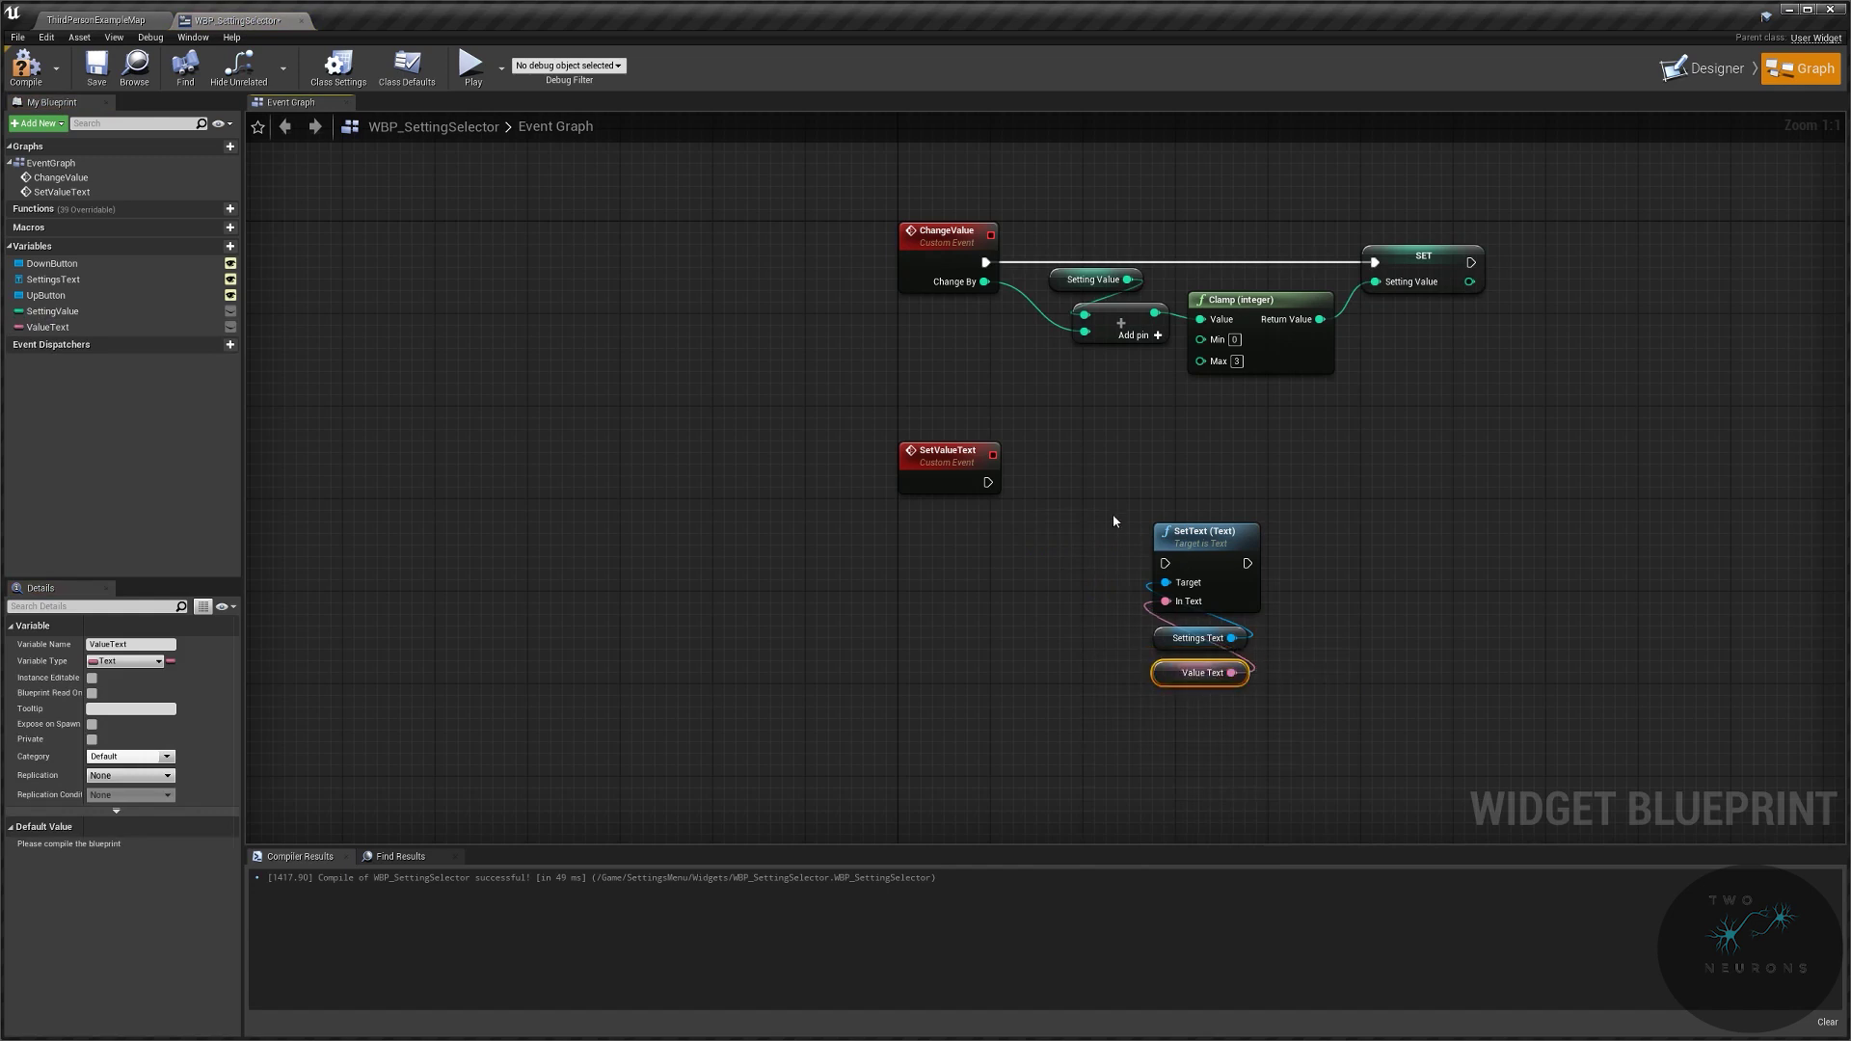
drag(1112, 520, 1265, 692)
drag(1220, 569, 1475, 511)
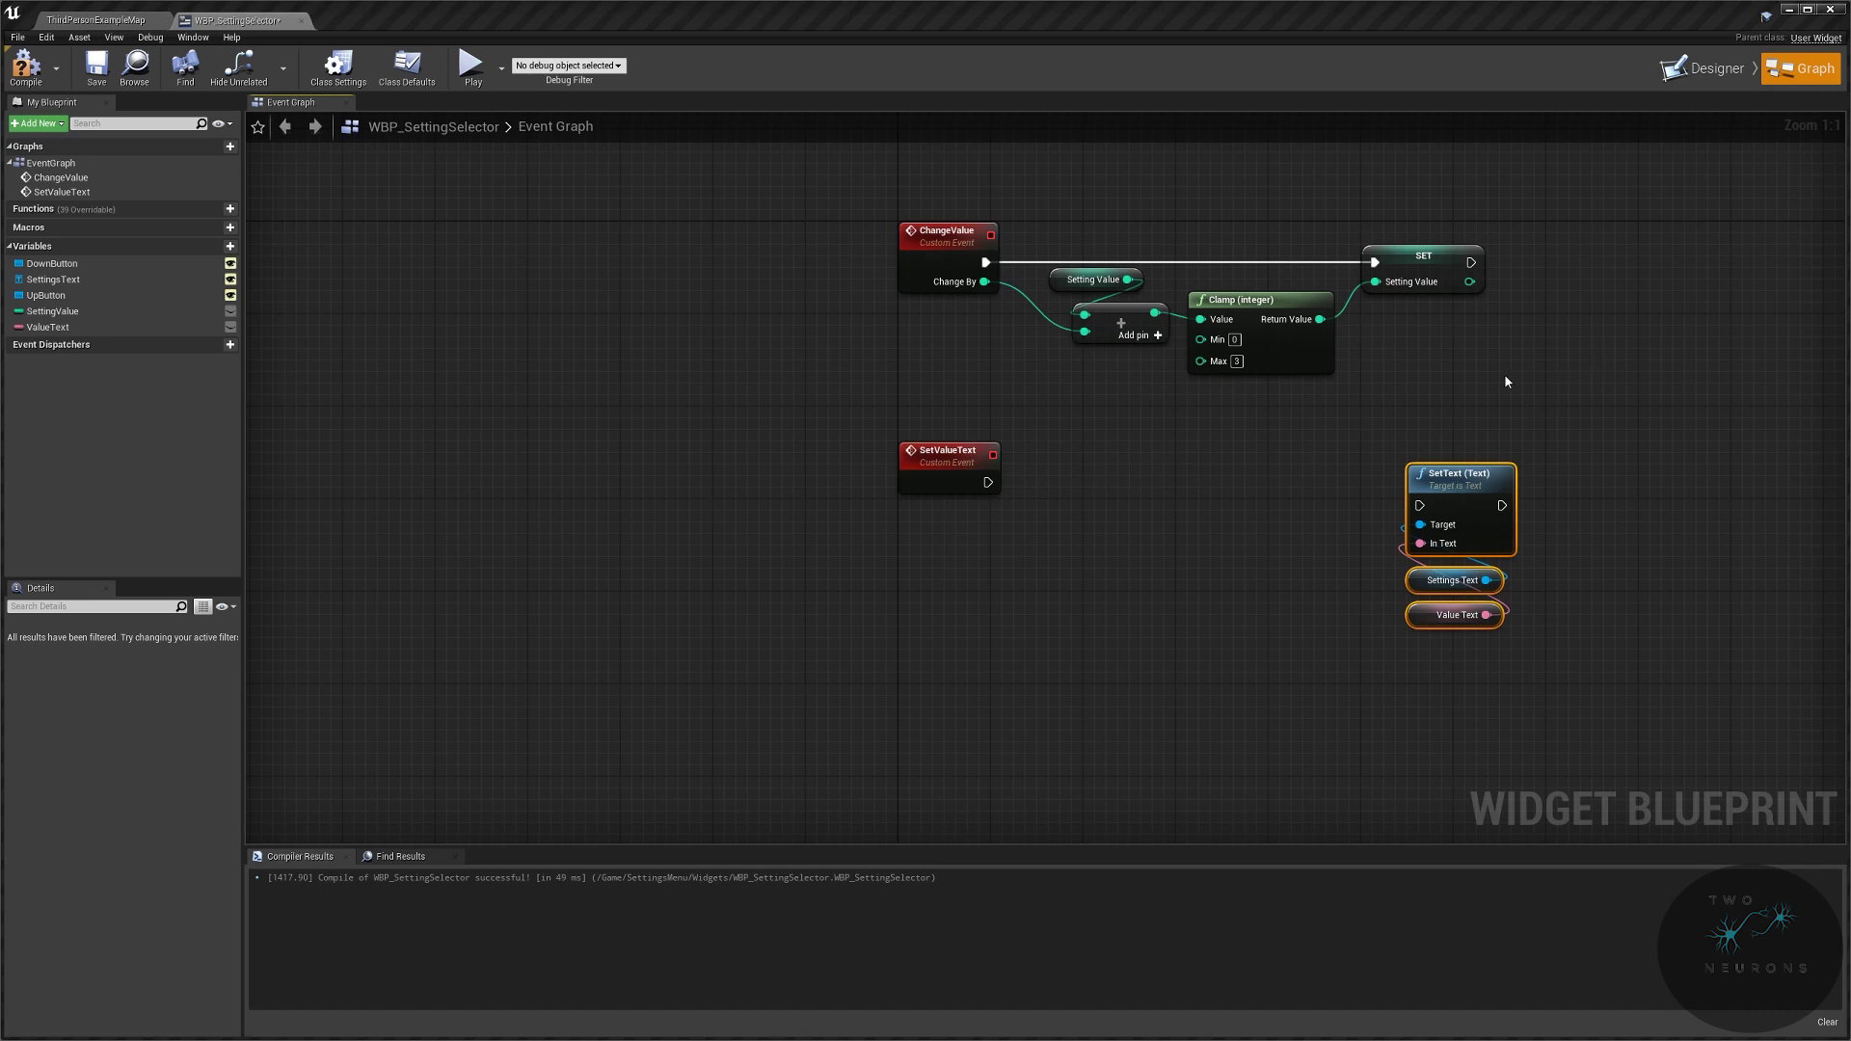
Step: Place a SettingValue getter and feed it into a new Switch on Int node
drag(106, 311, 895, 588)
click(940, 609)
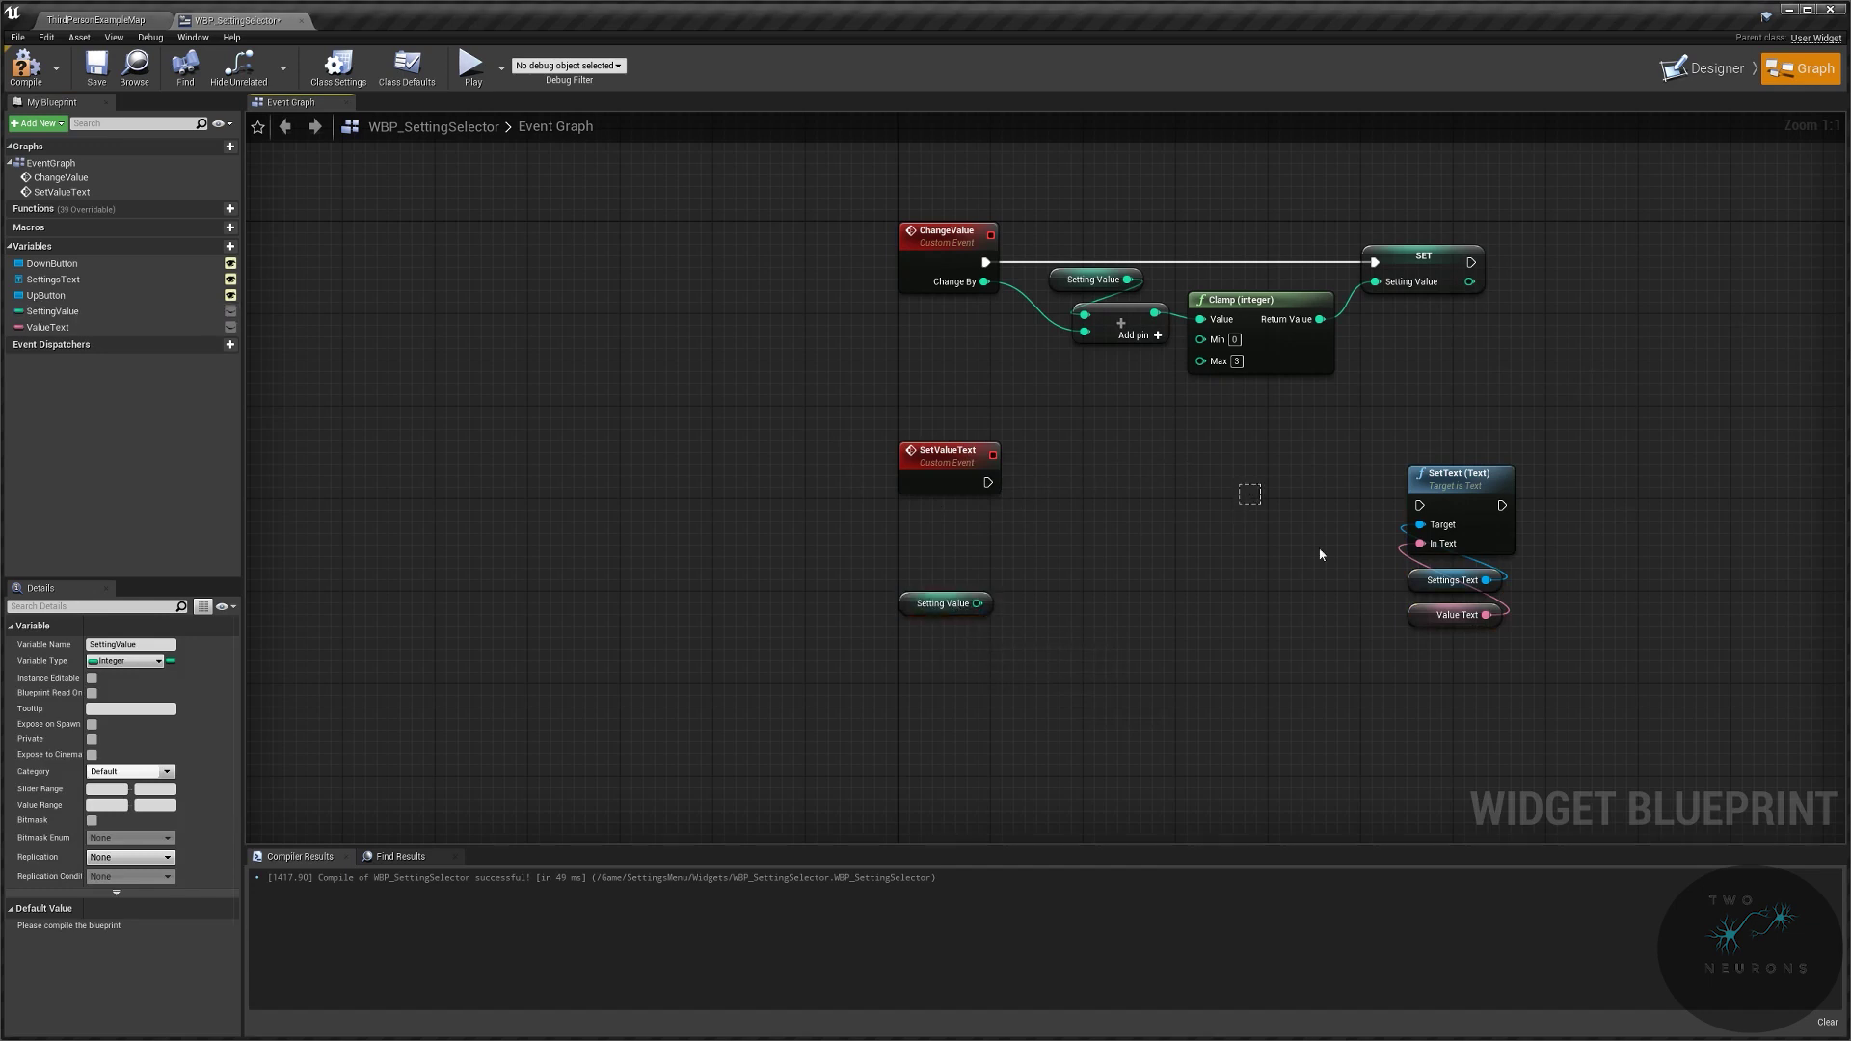
drag(1299, 513, 1528, 637)
drag(1461, 478, 1601, 410)
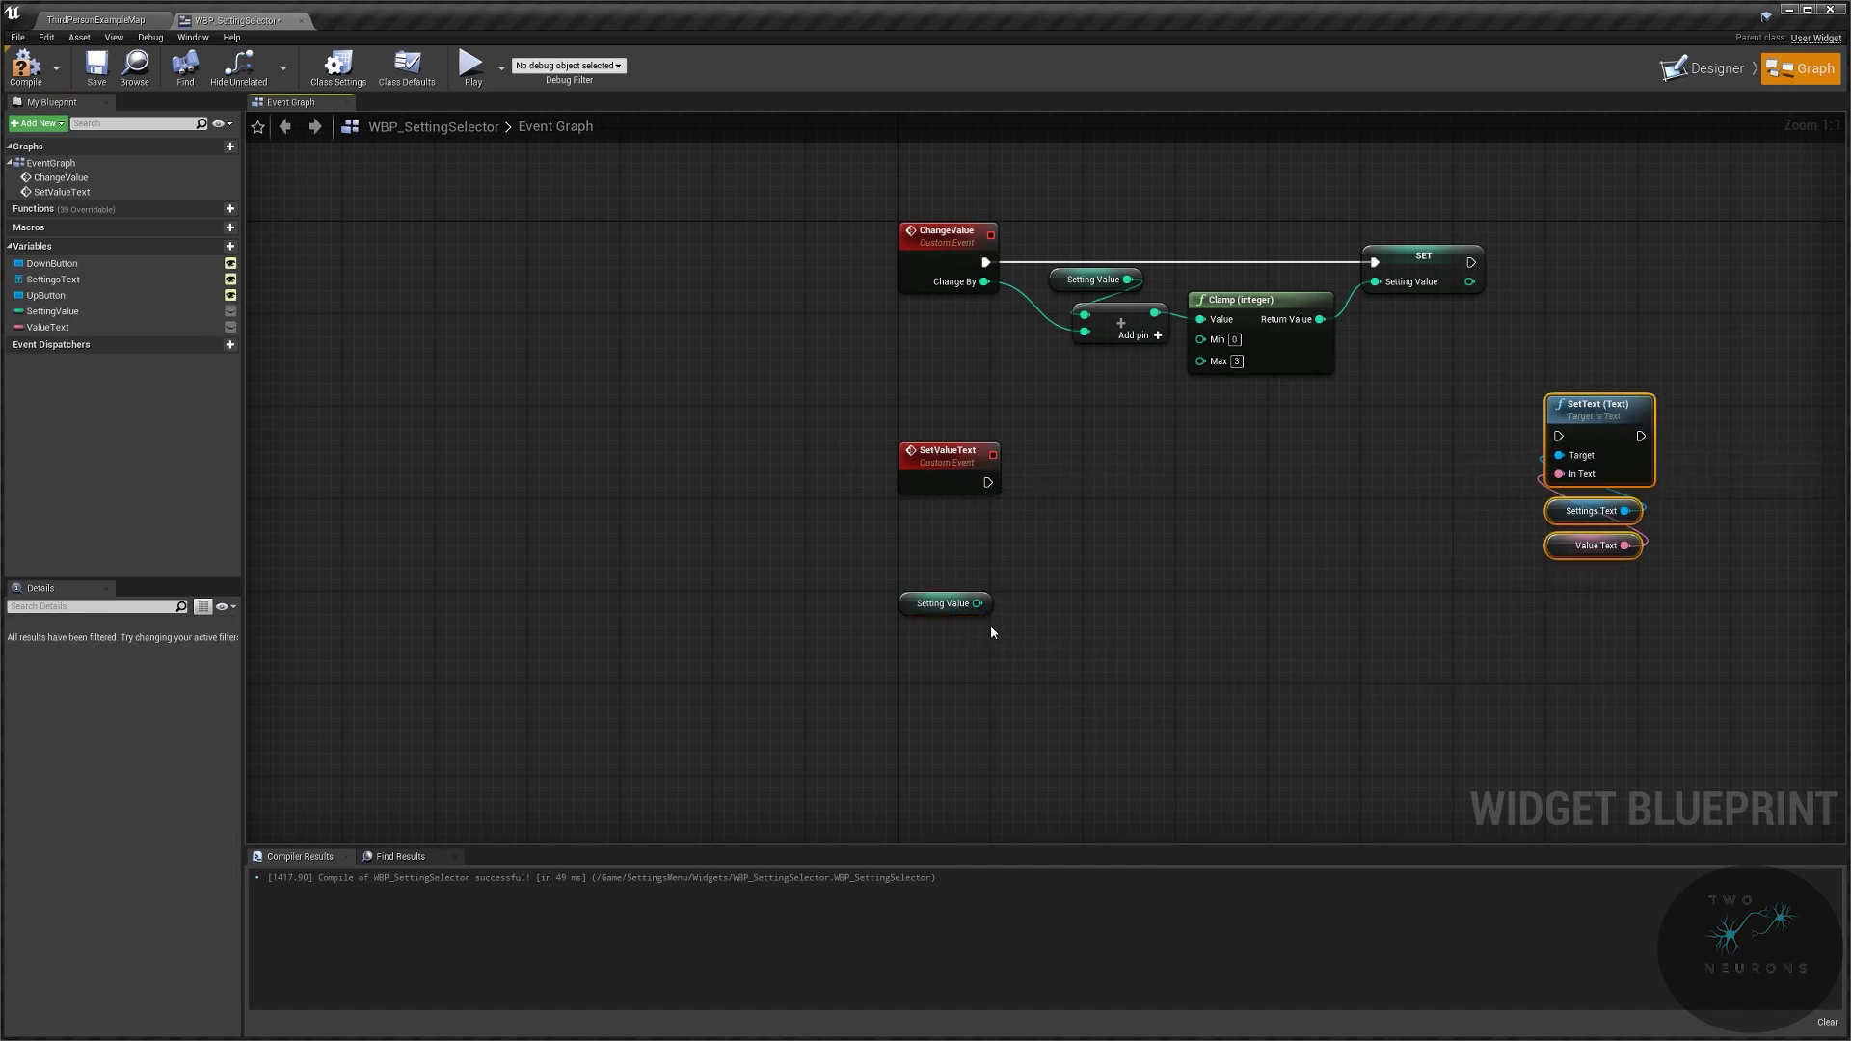
drag(978, 604, 1067, 551)
text(switch)
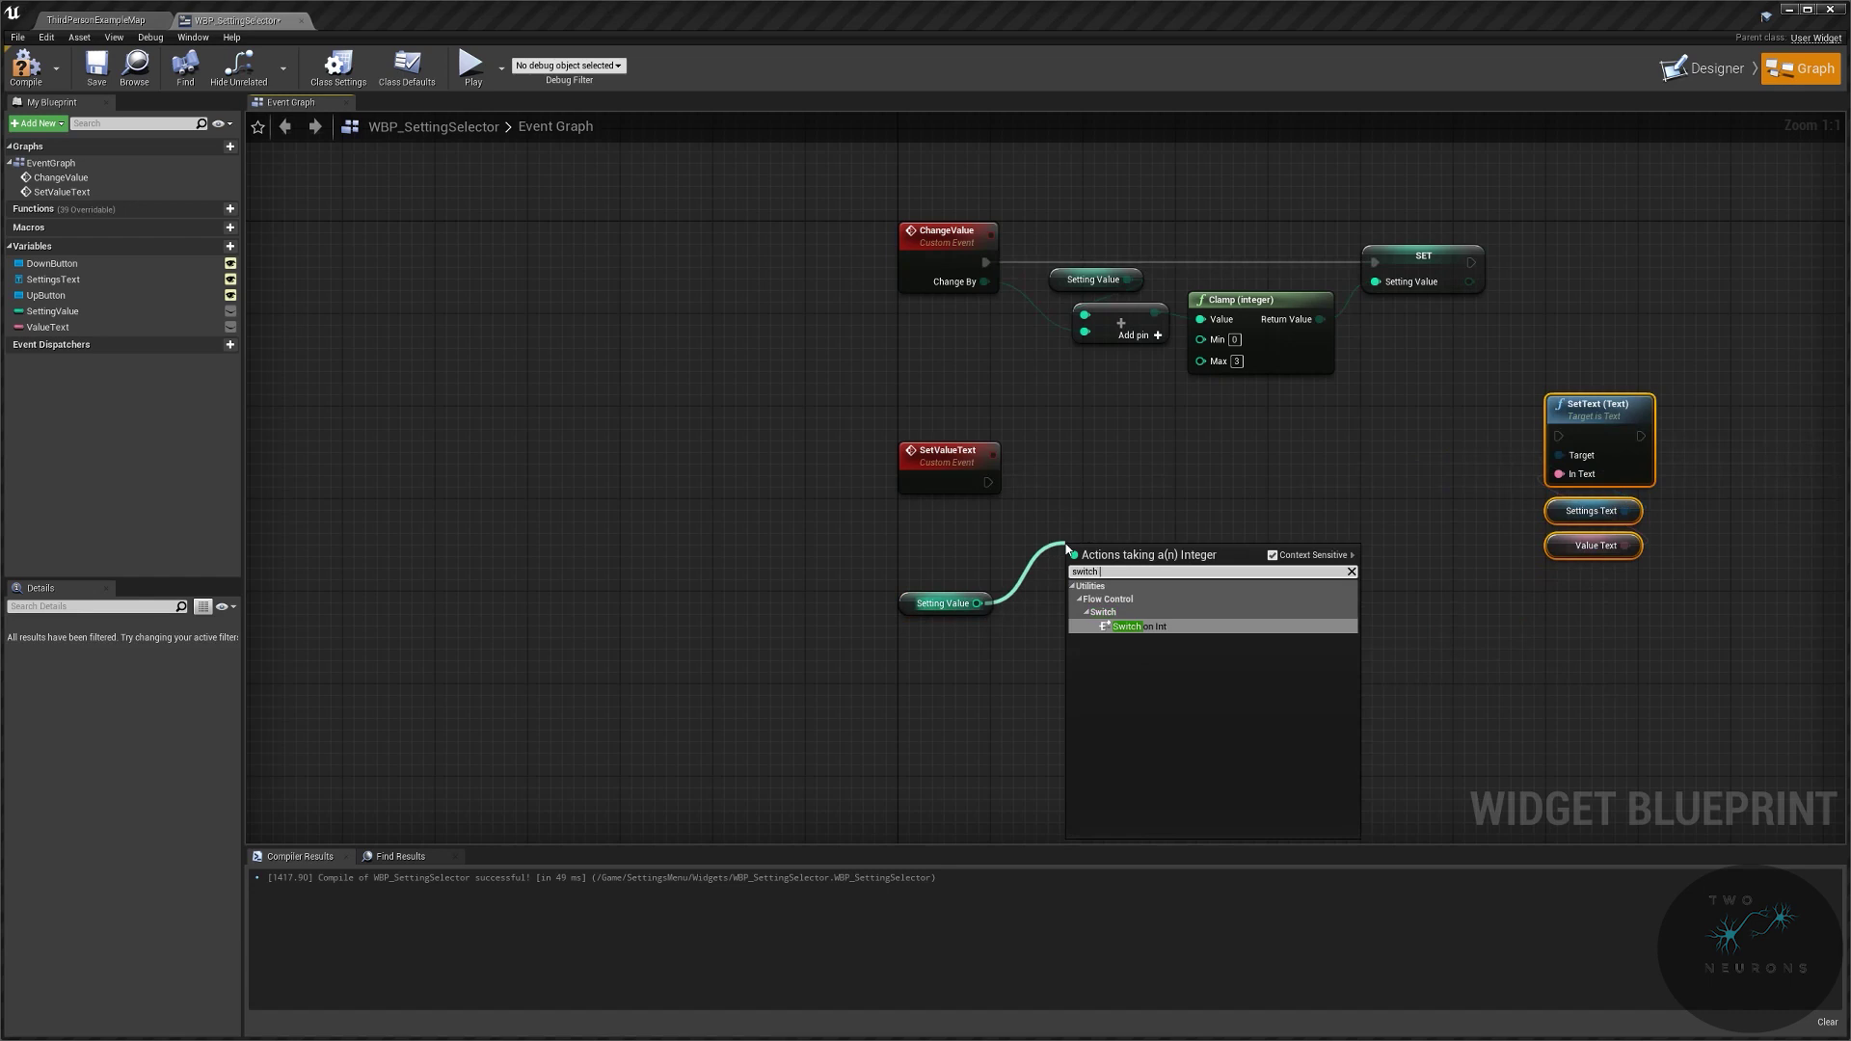
key(Return)
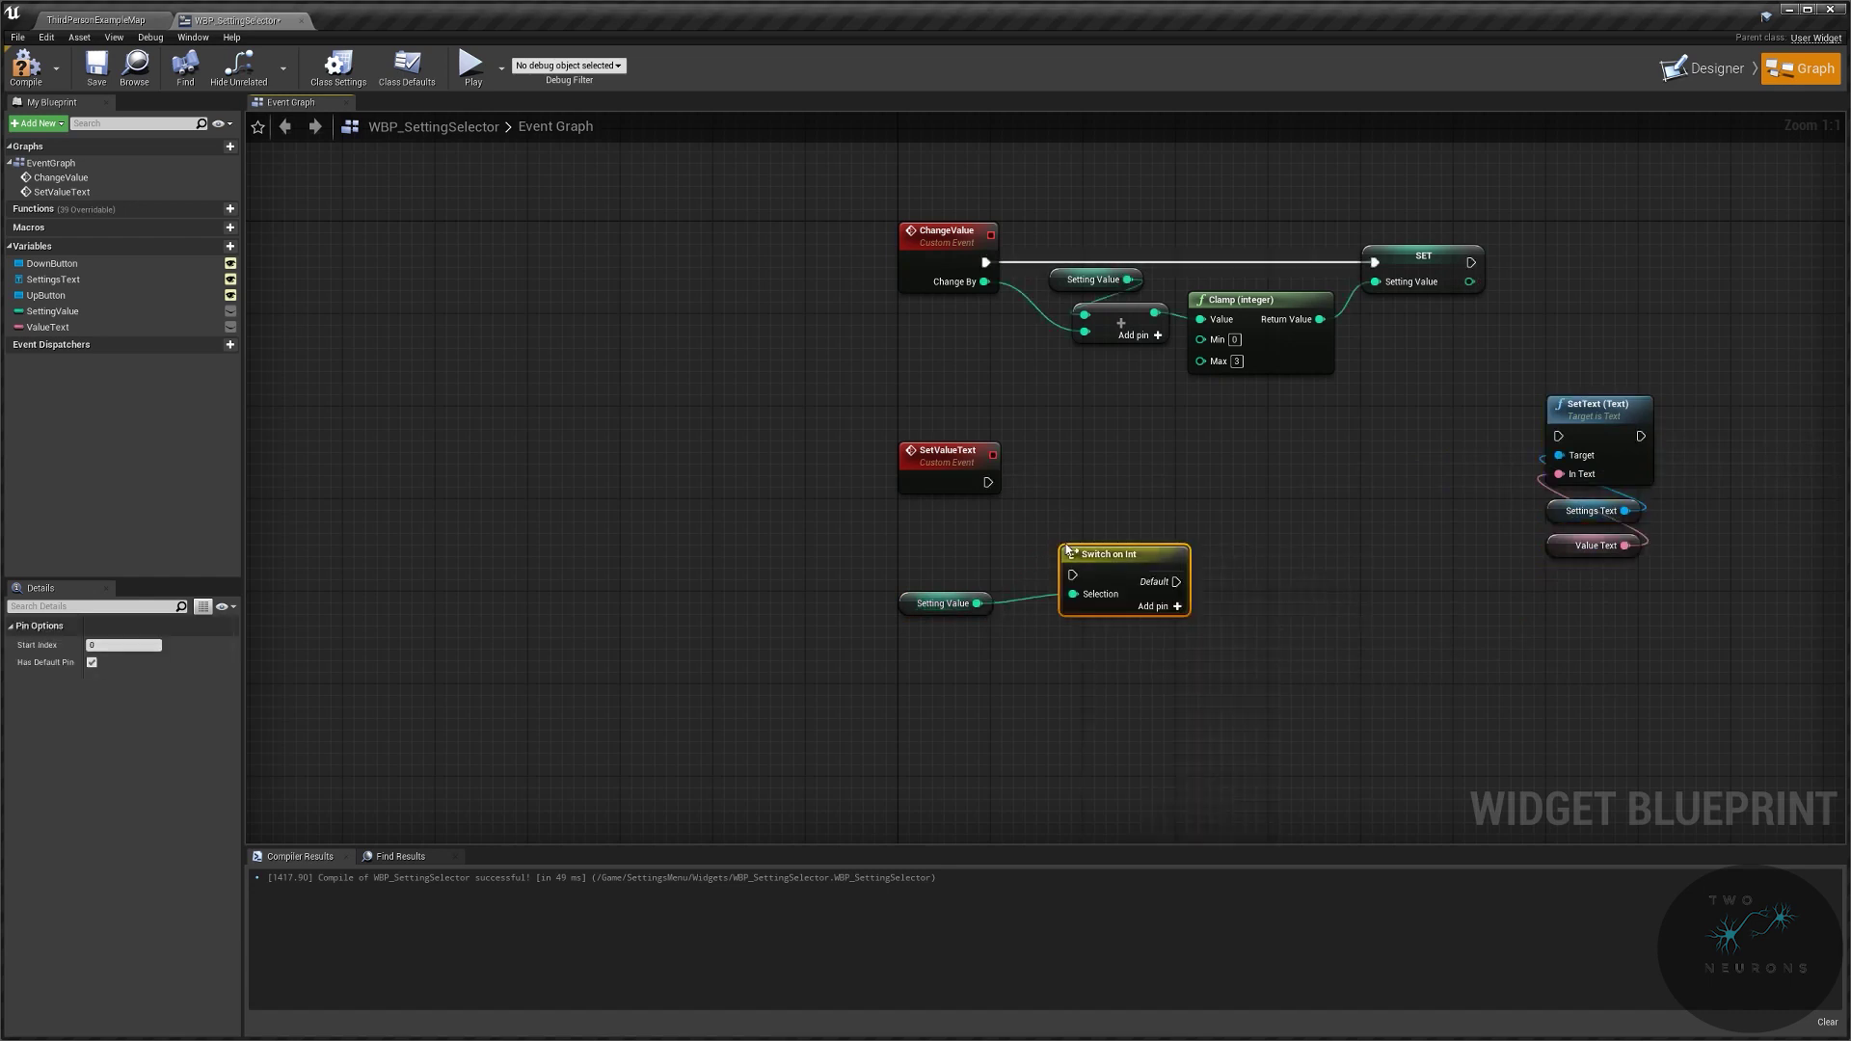
drag(910, 612, 1037, 729)
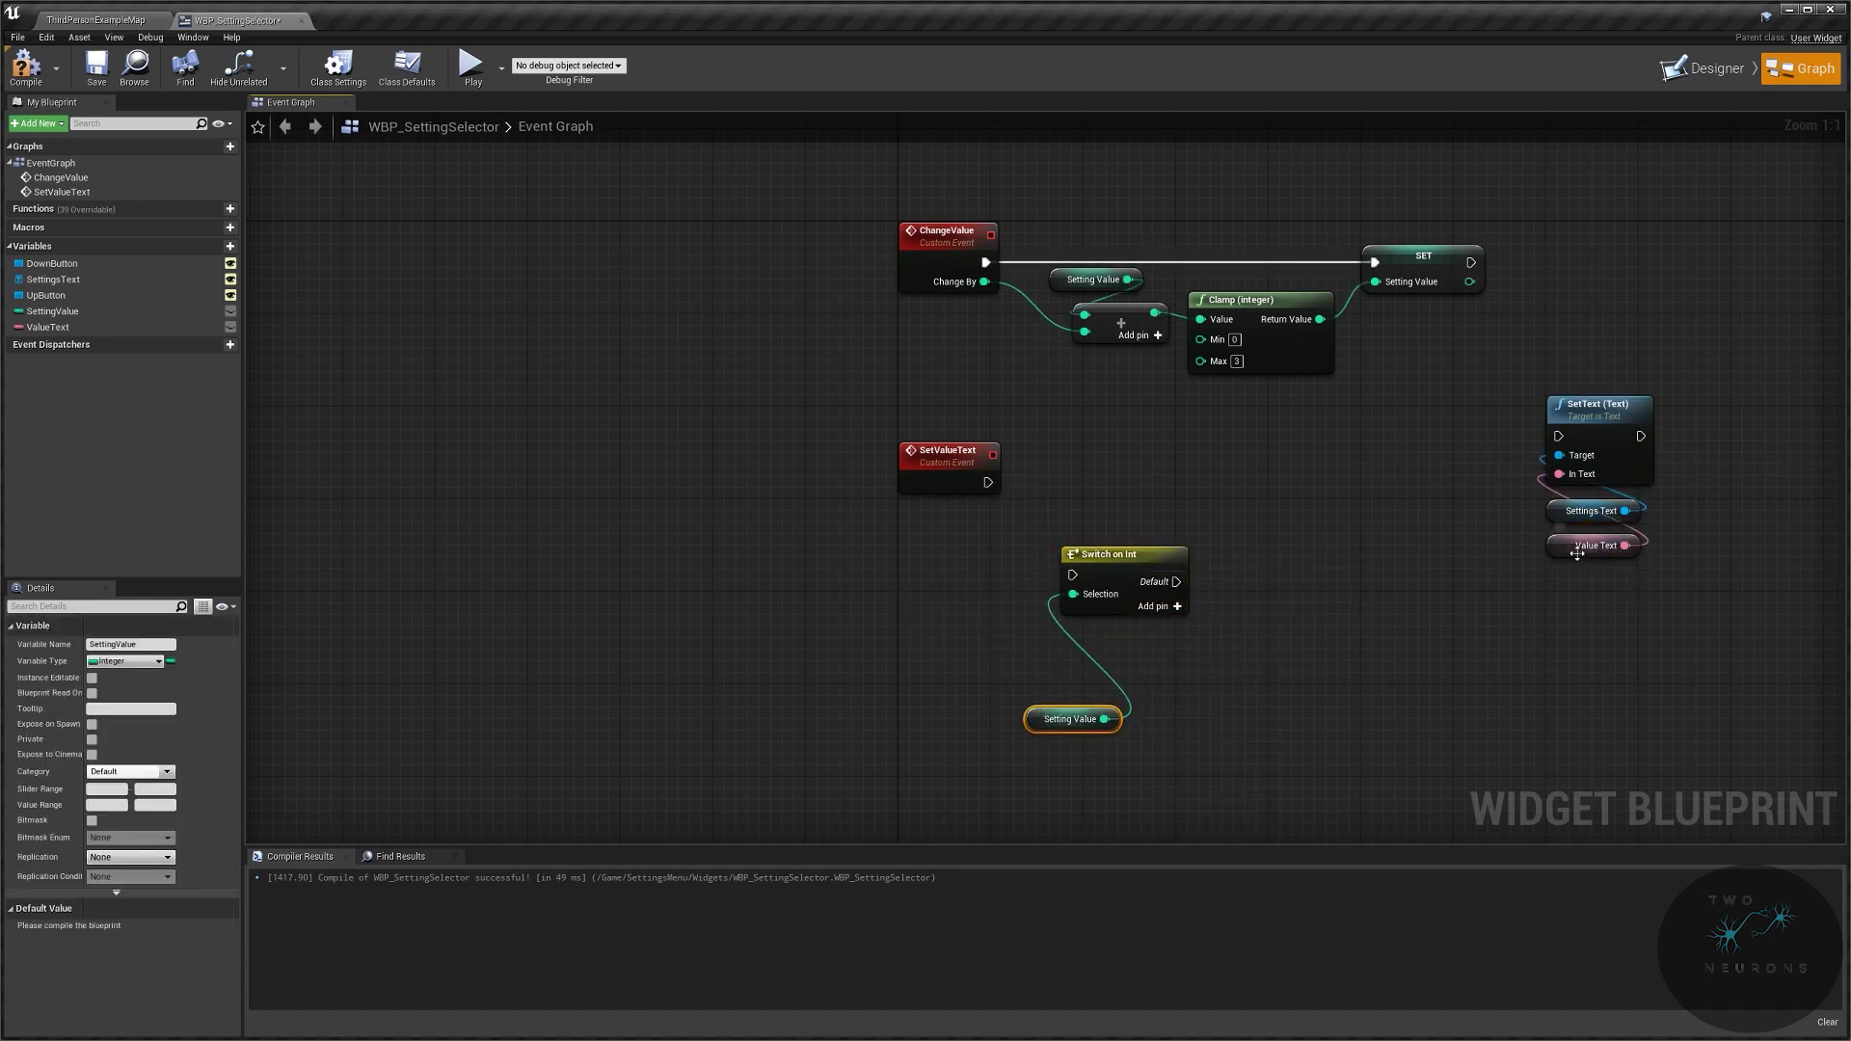
Step: Add output pins 0, 1, 2 and 3 to the Switch on Int
click(1178, 608)
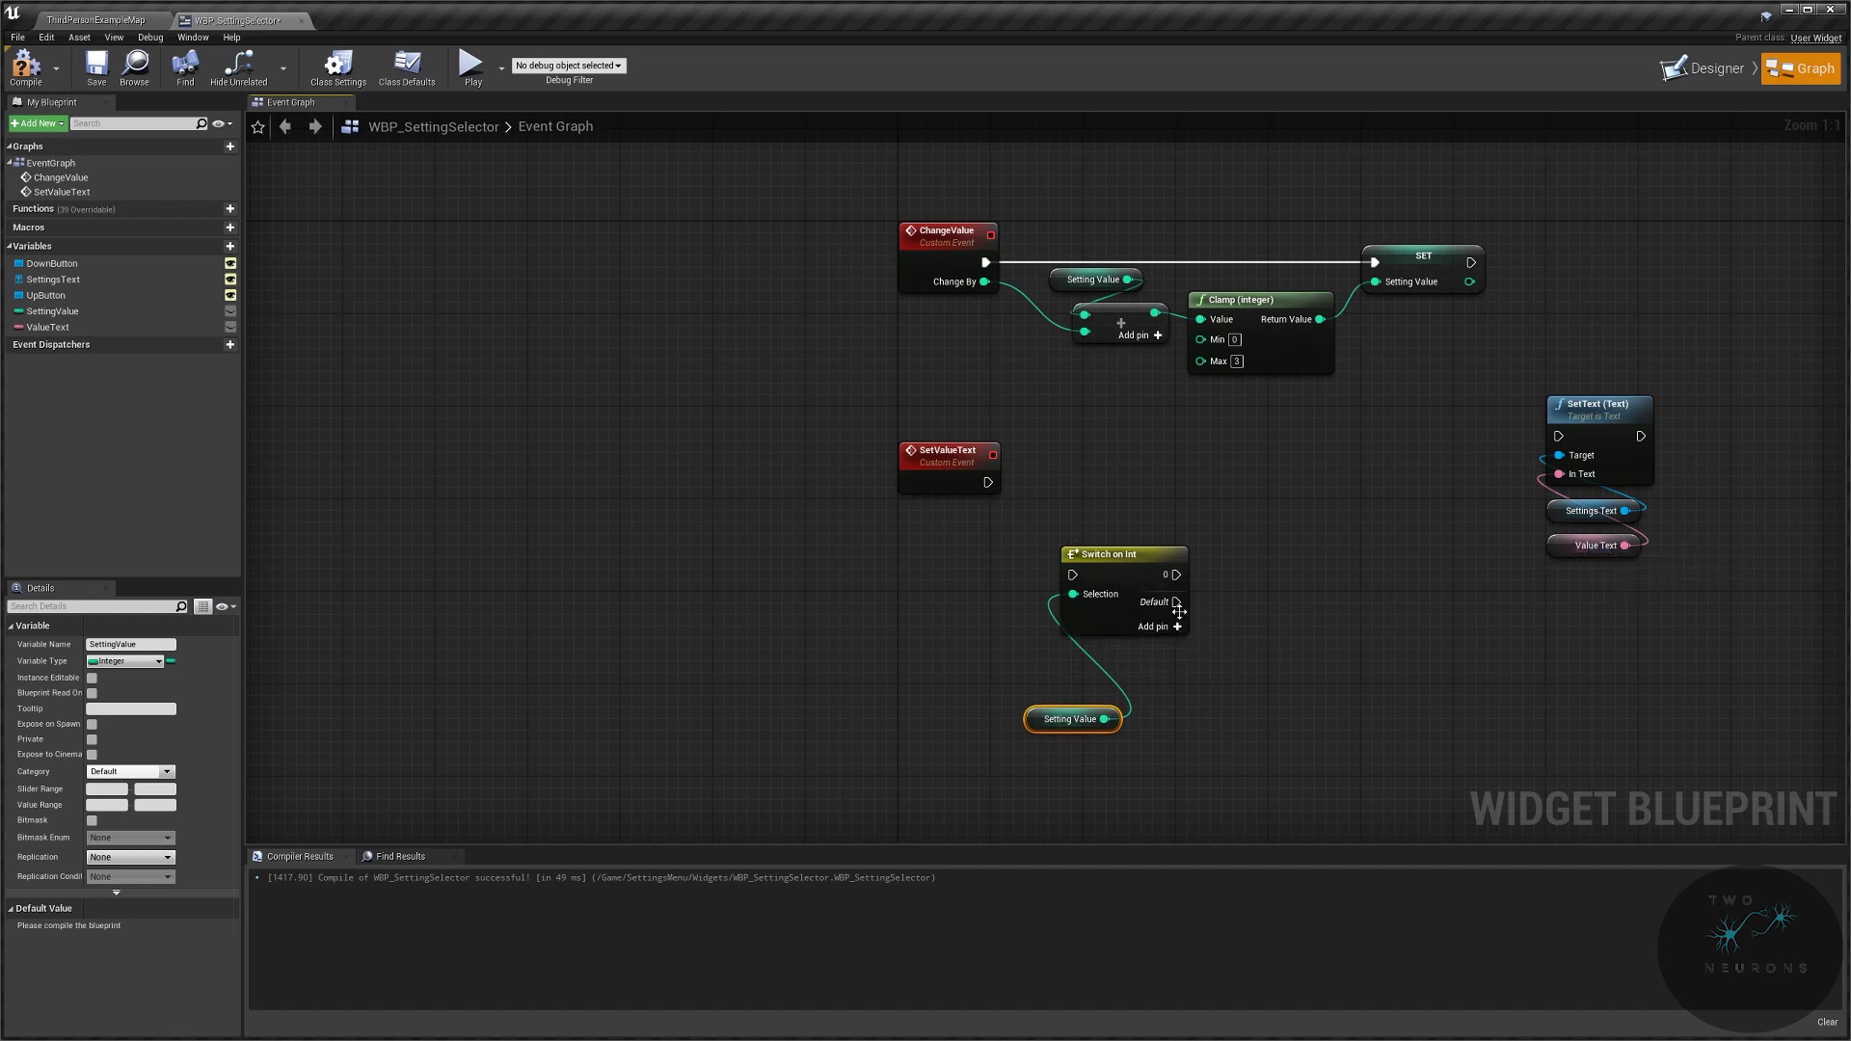
click(1176, 627)
click(1176, 648)
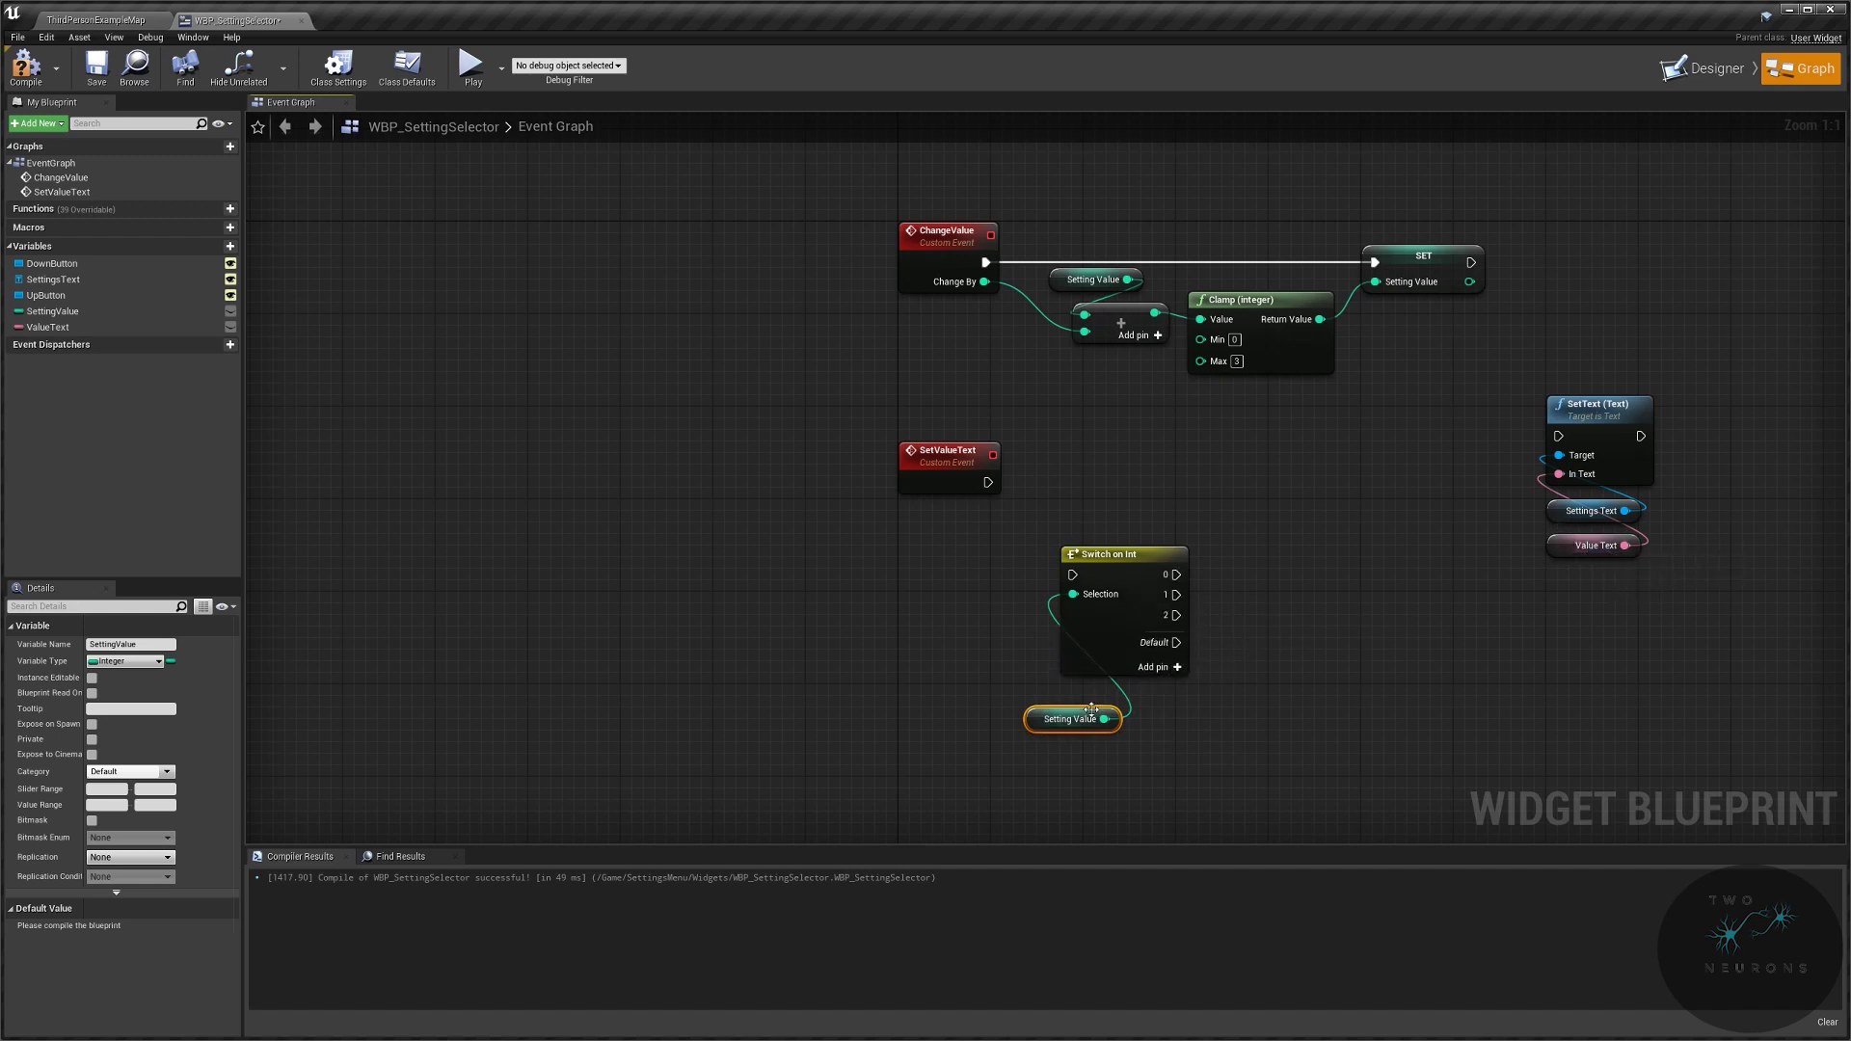
drag(1061, 721, 1060, 767)
click(1177, 668)
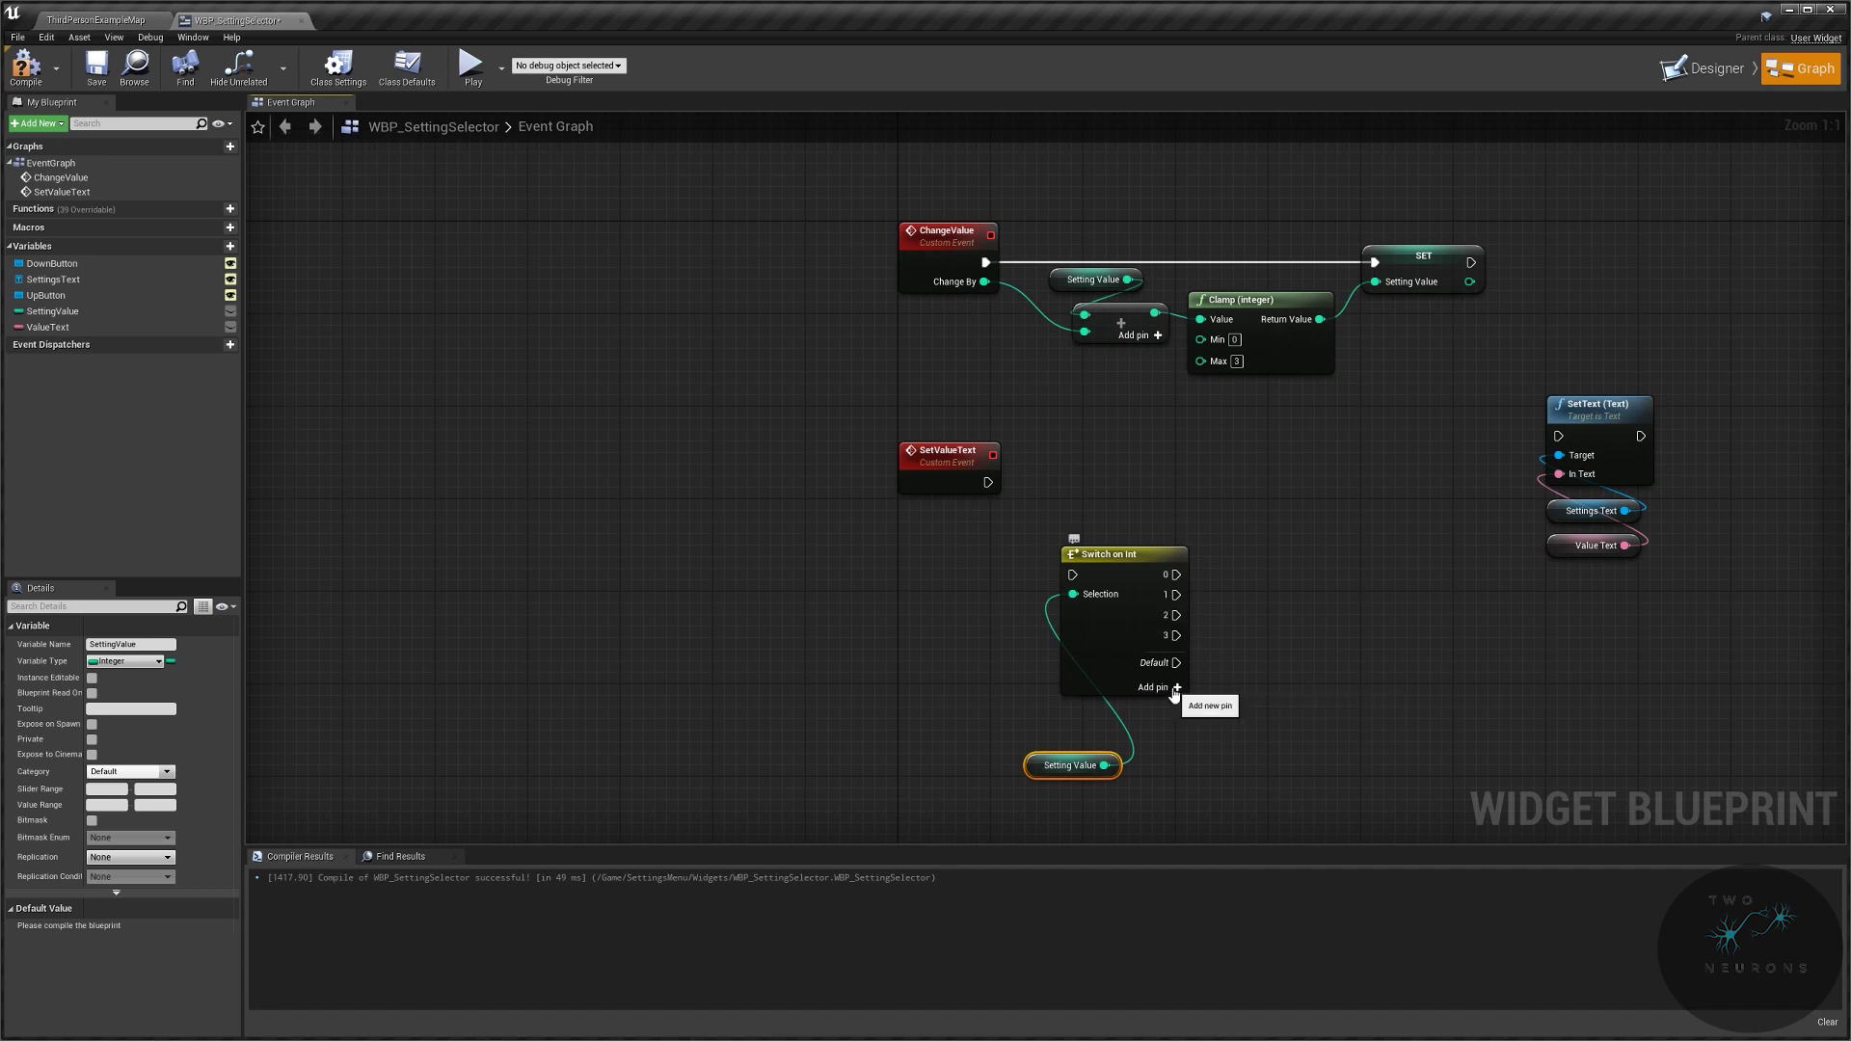
click(77, 19)
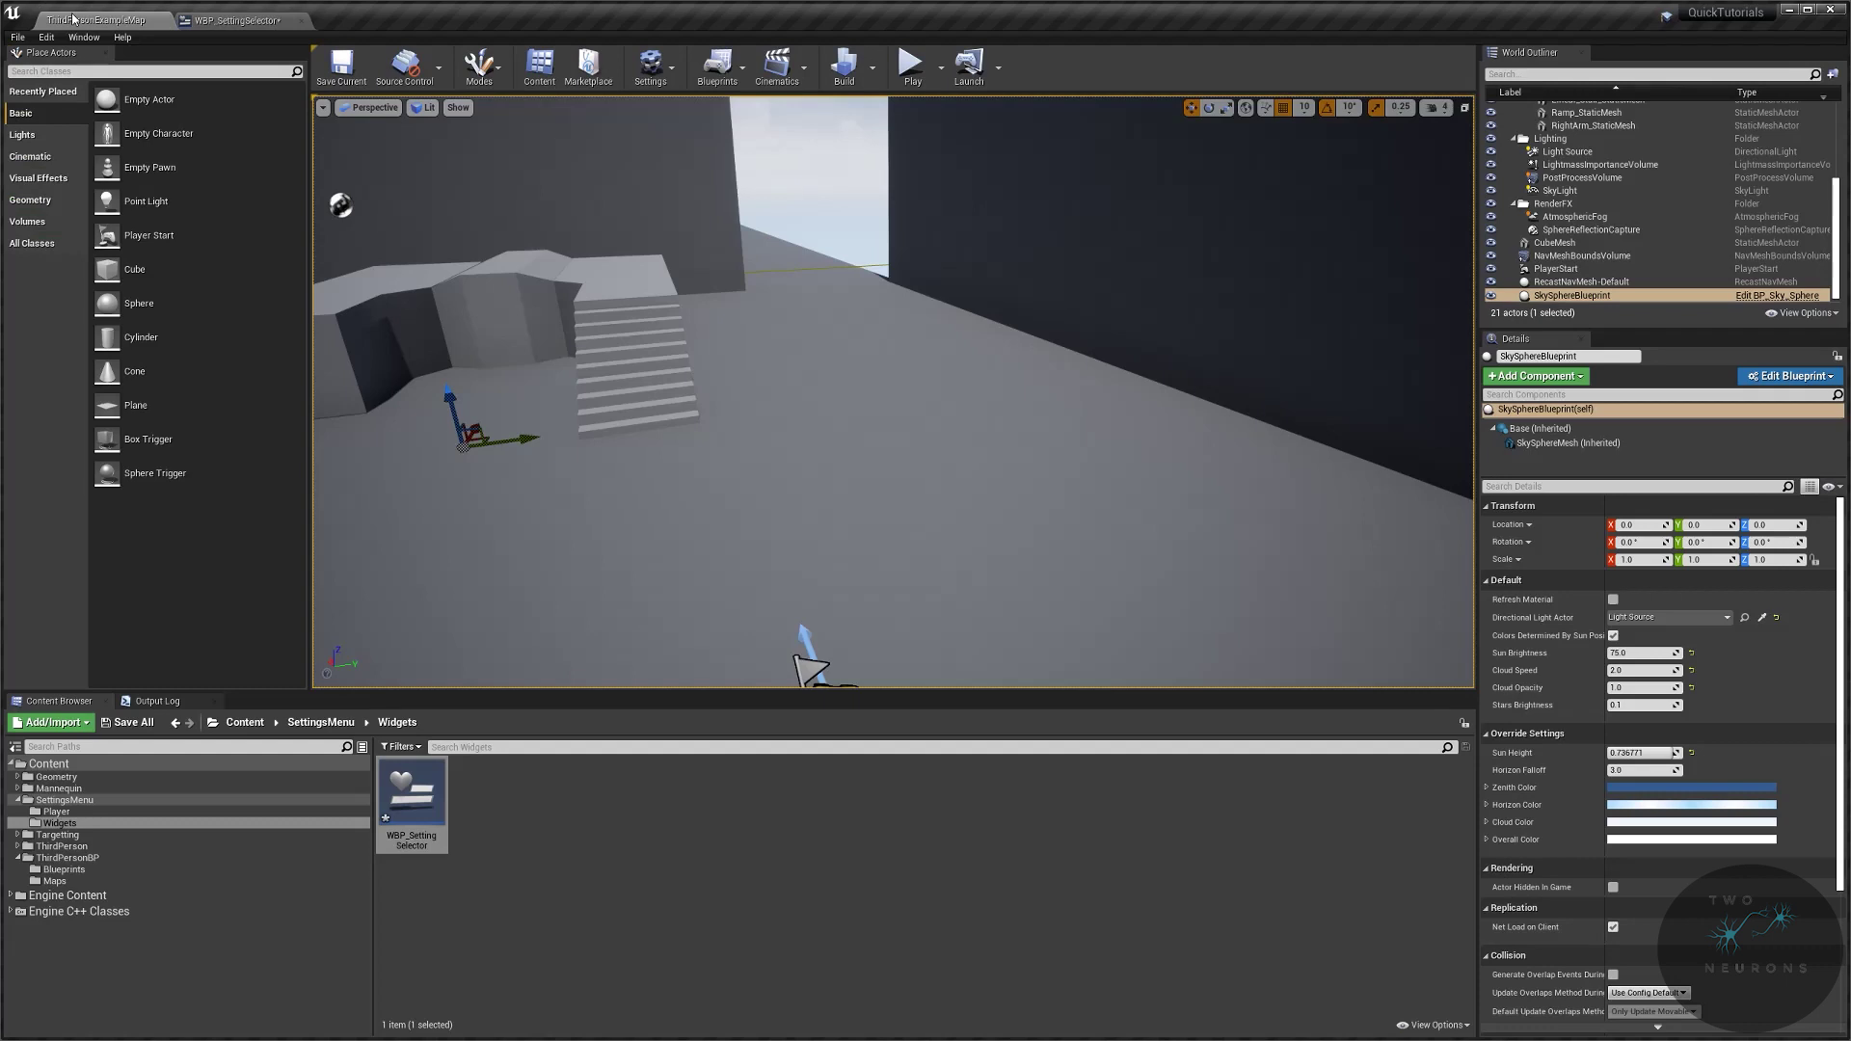
Step: Open Engine Scalability Settings and try the Low, High and Epic presets
click(650, 66)
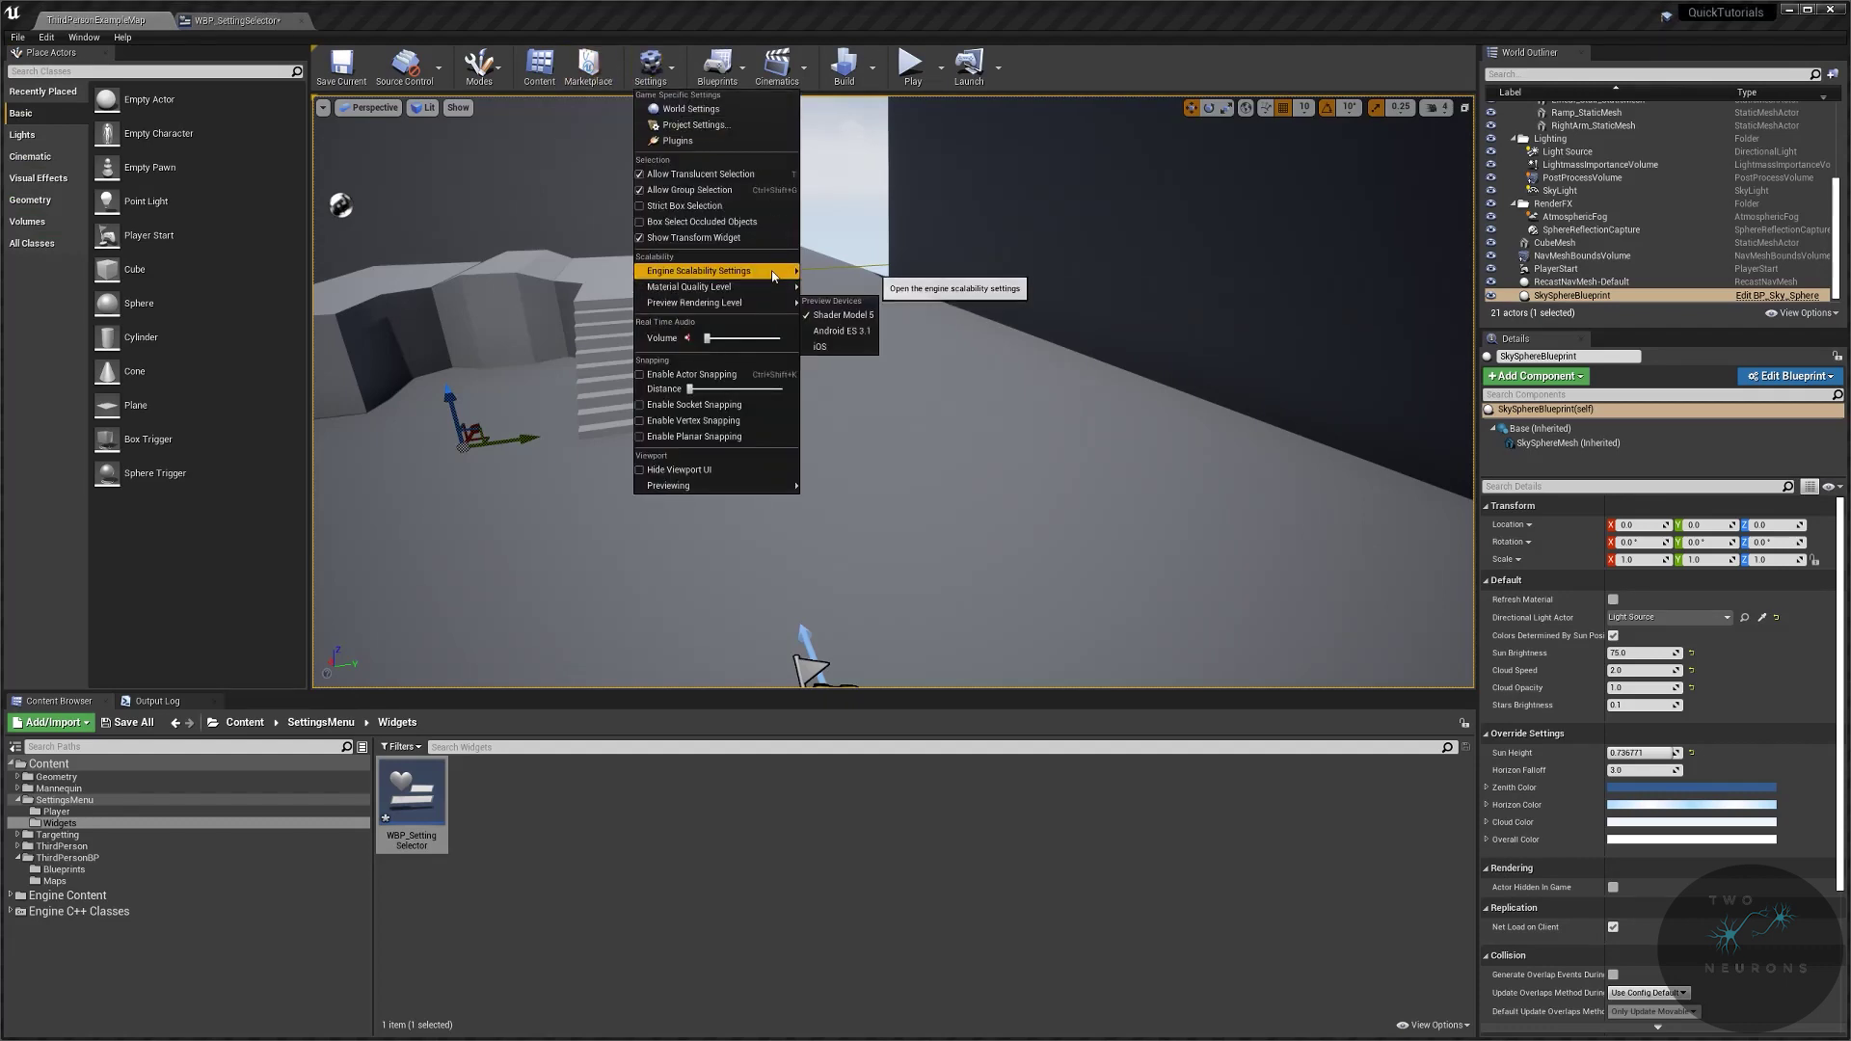
mouse_move(776, 275)
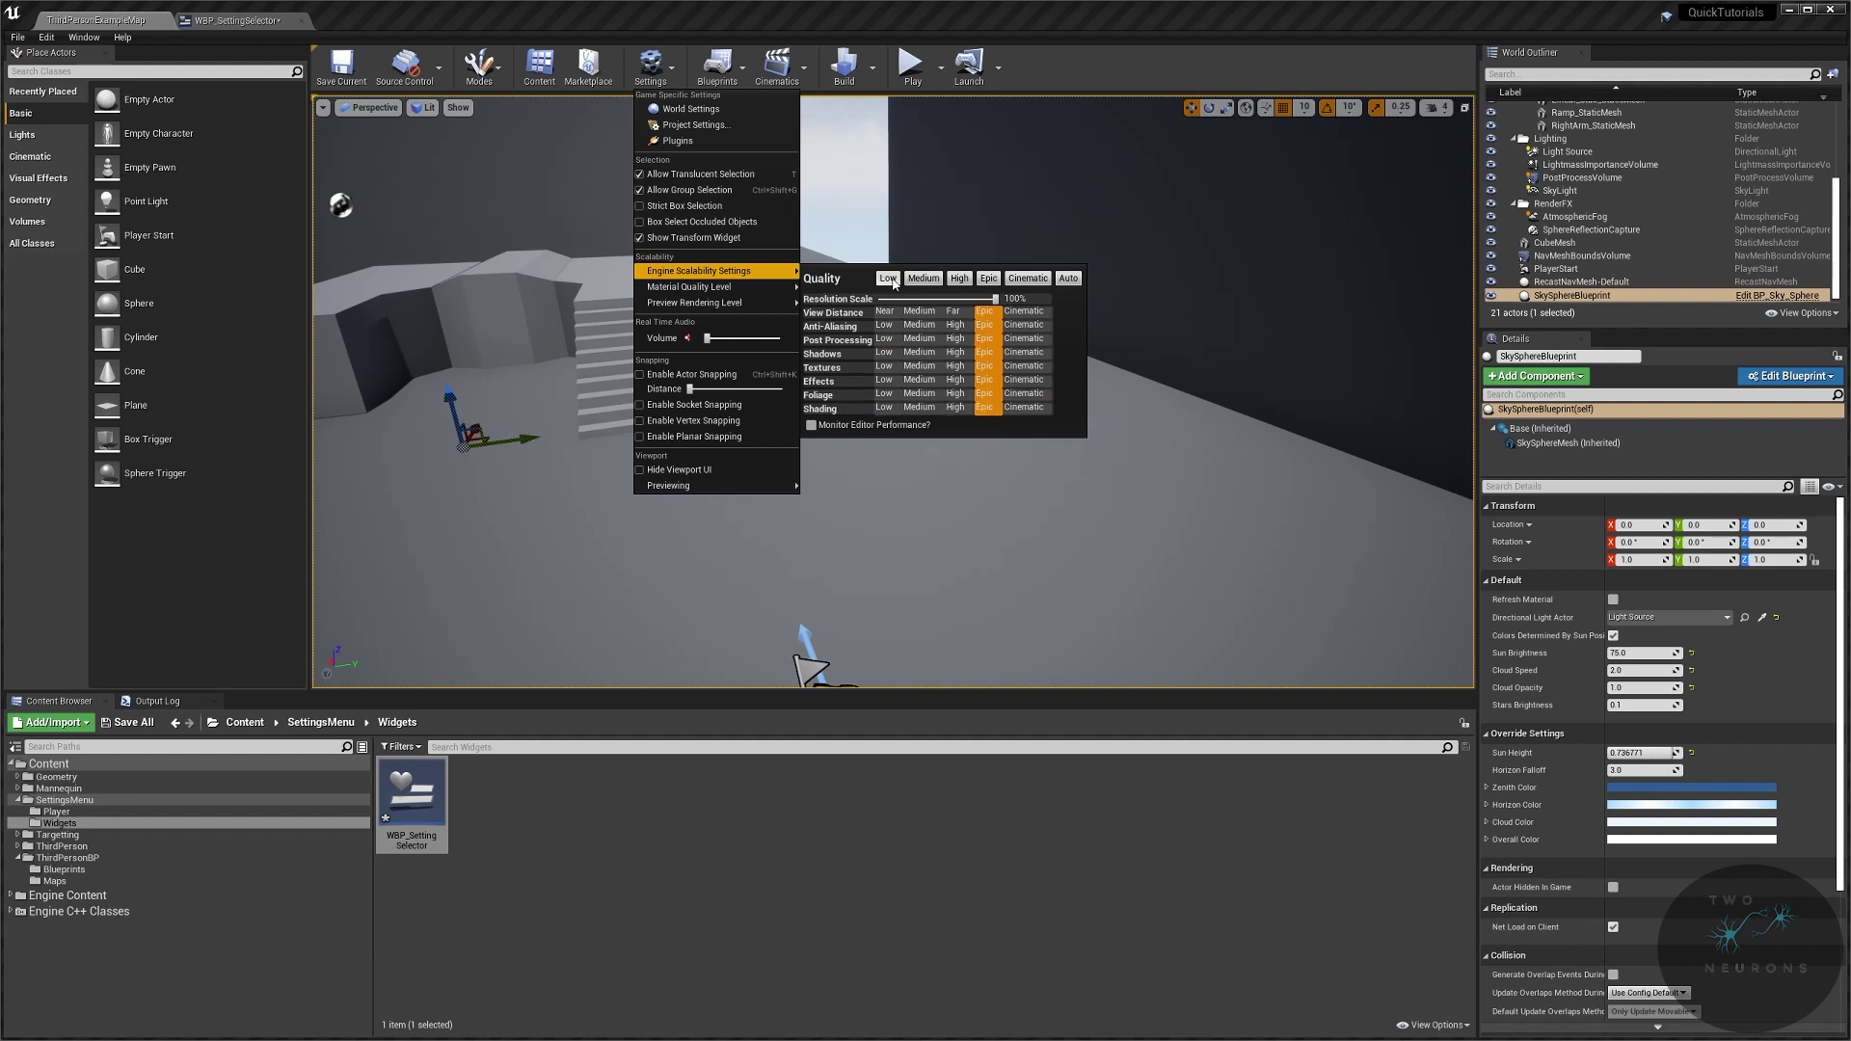
click(892, 282)
click(960, 279)
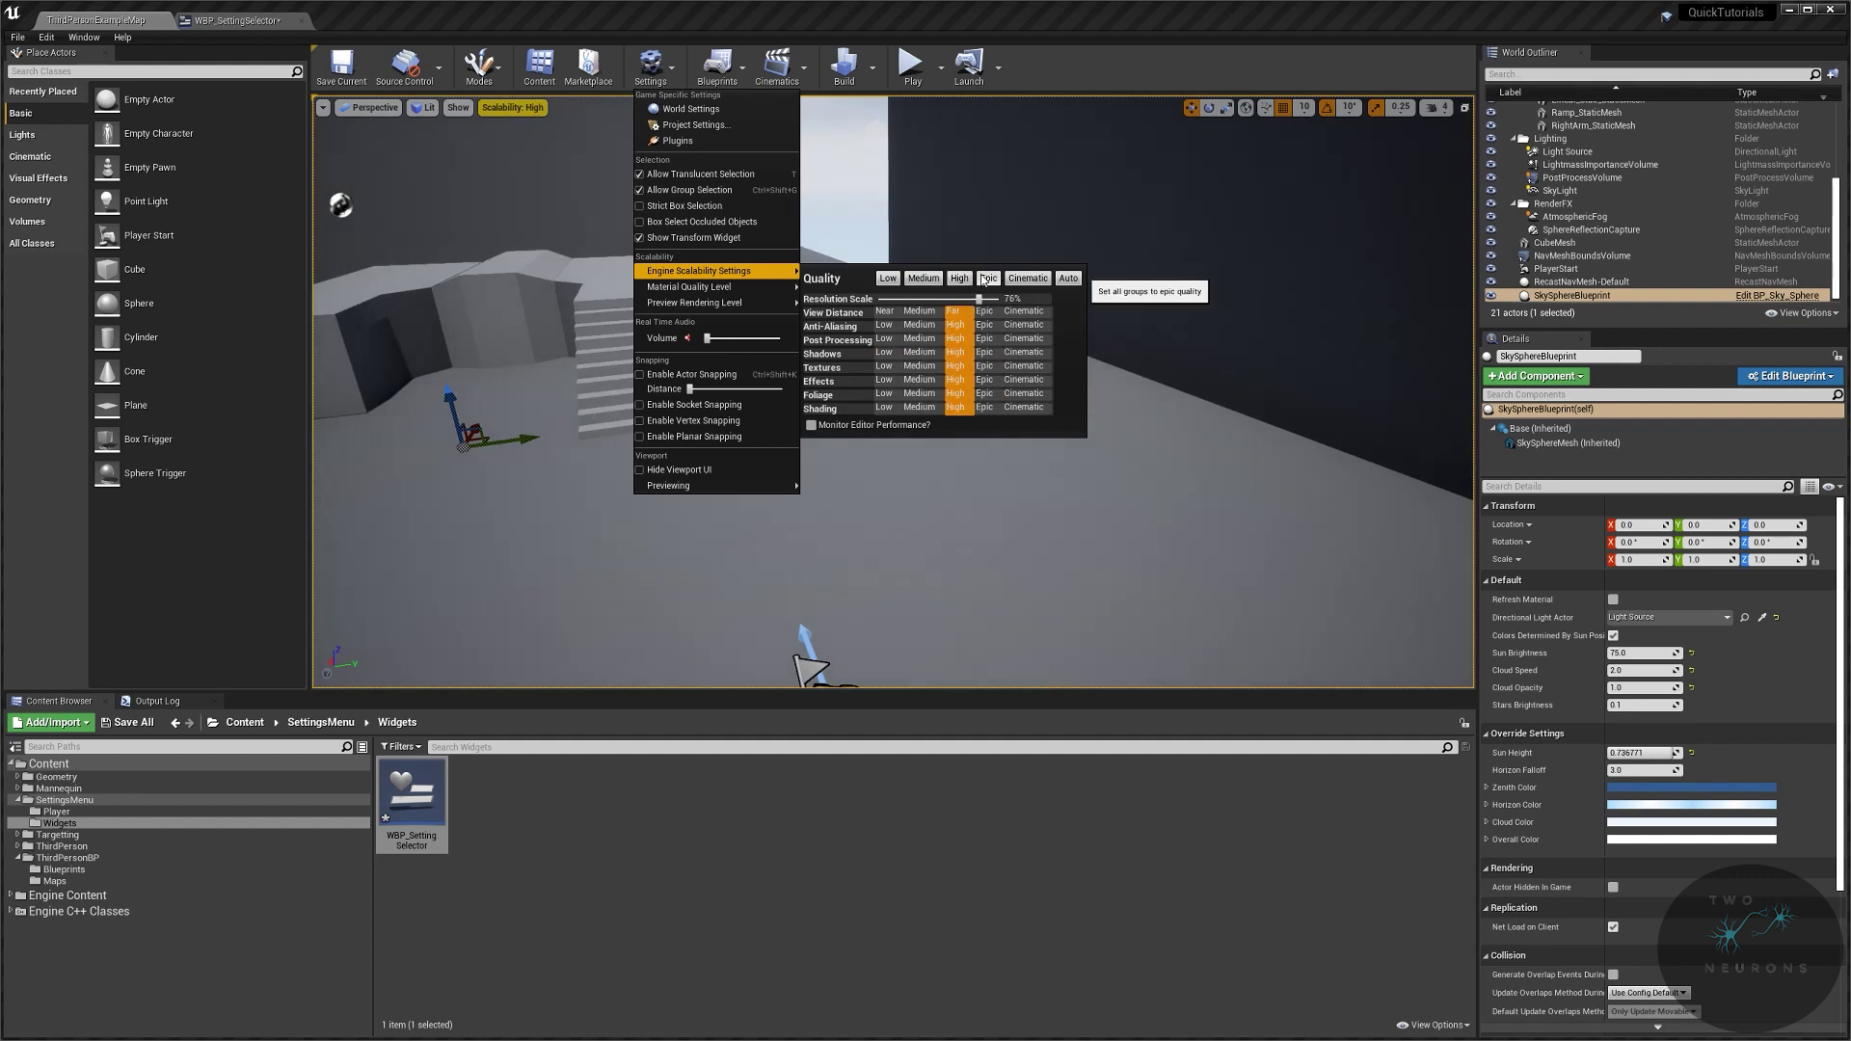
click(987, 279)
click(955, 278)
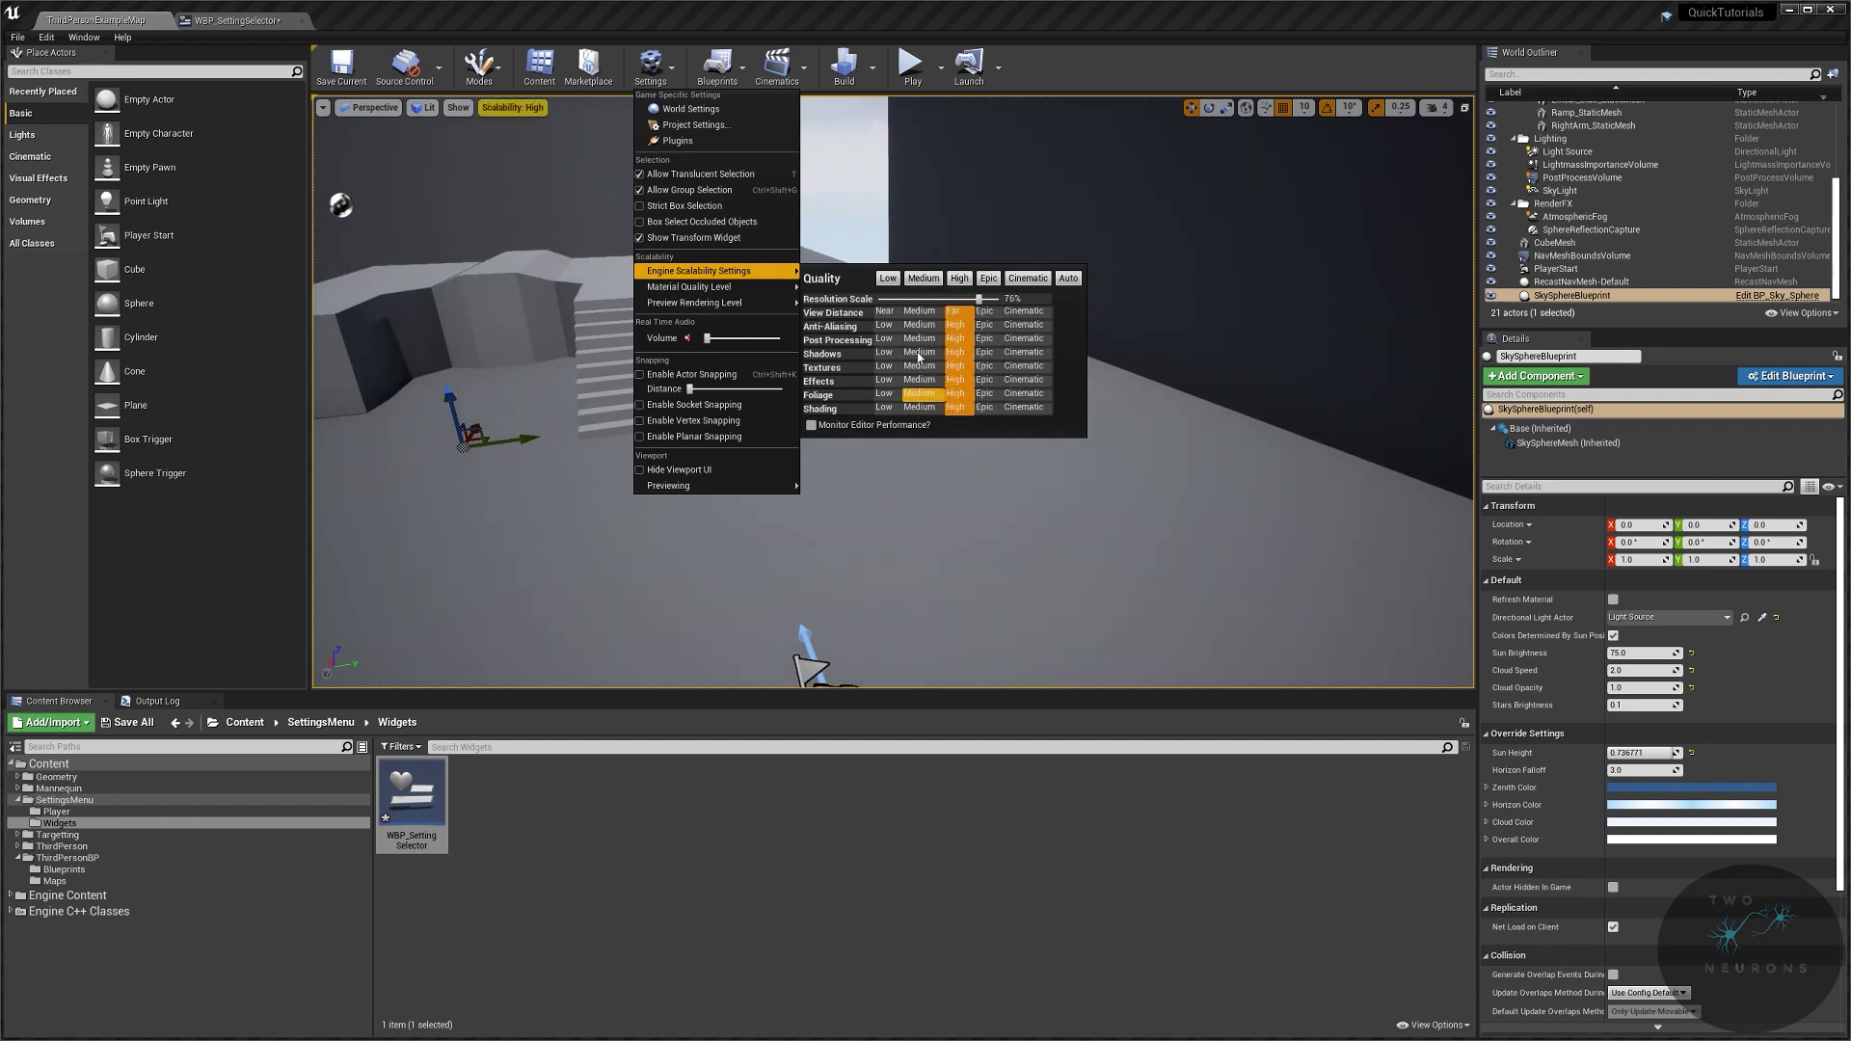
Step: Adjust individual rows (Foliage High, Shadows Medium, View Distance Near), then set every group to Epic
click(955, 393)
click(983, 325)
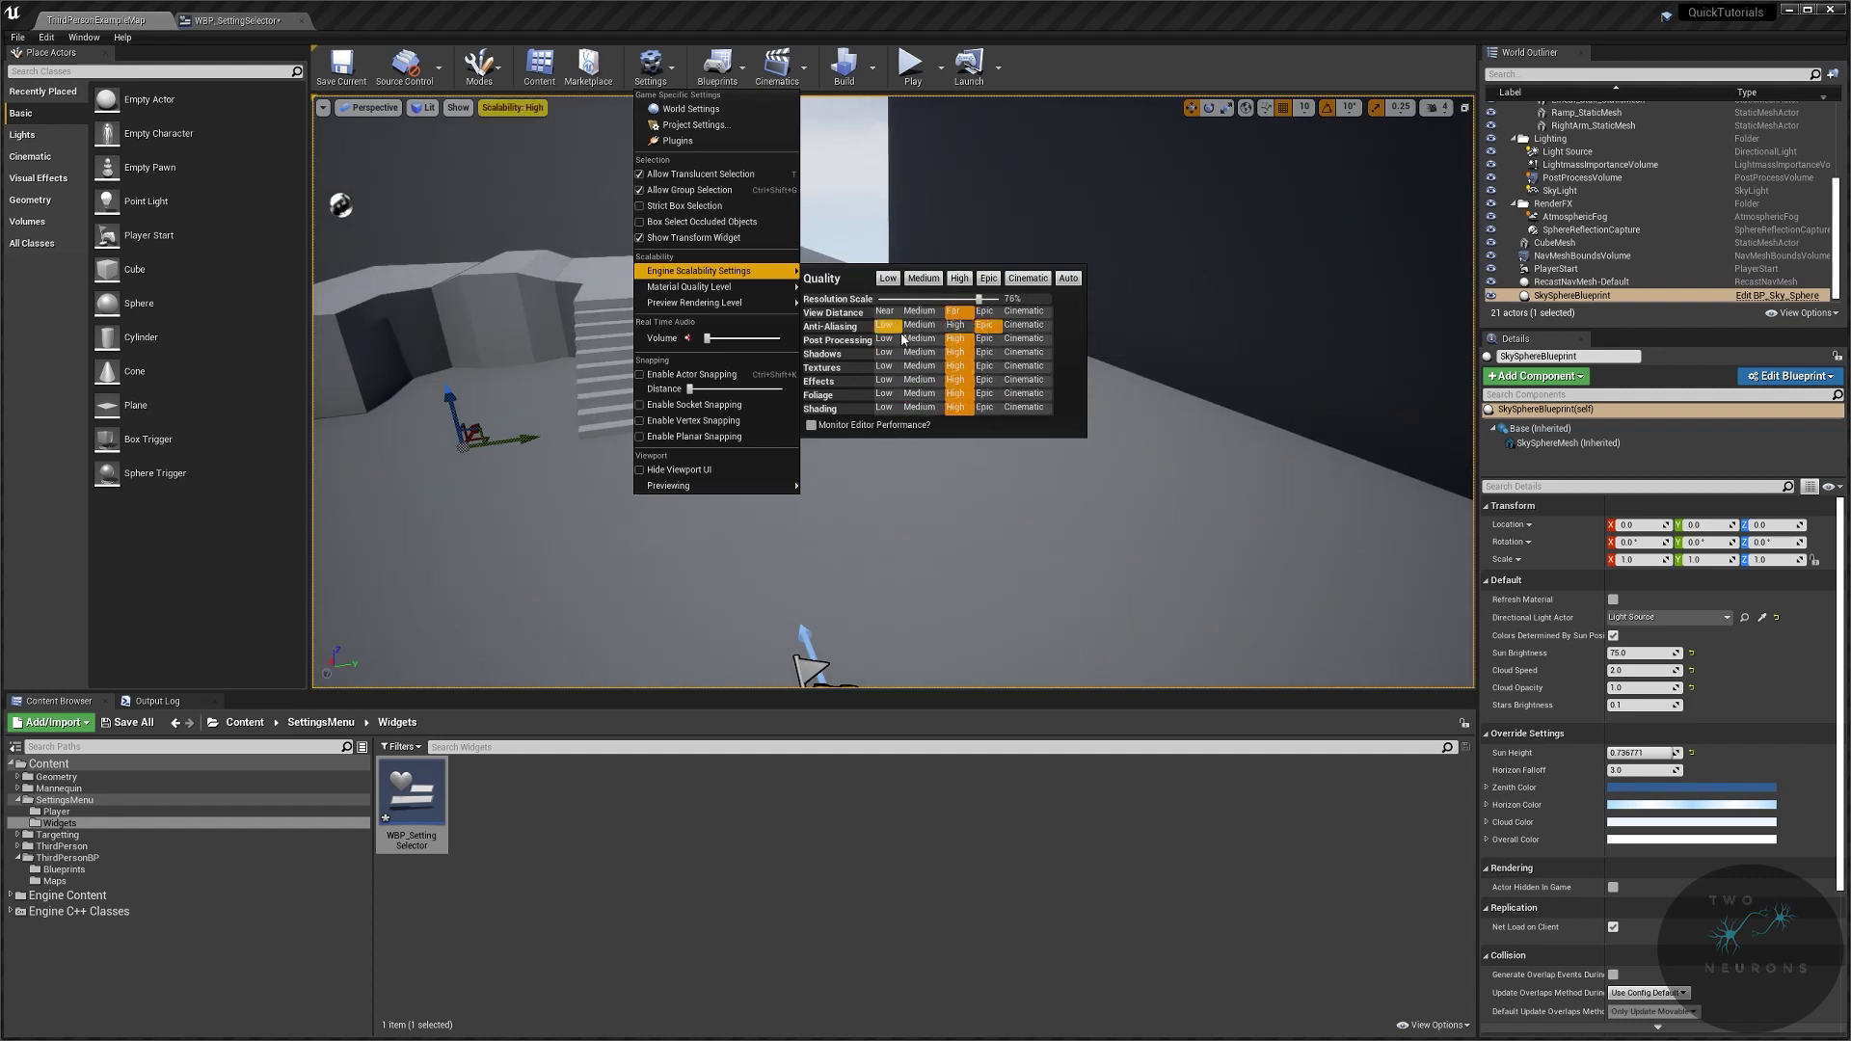
click(919, 352)
click(918, 367)
click(984, 379)
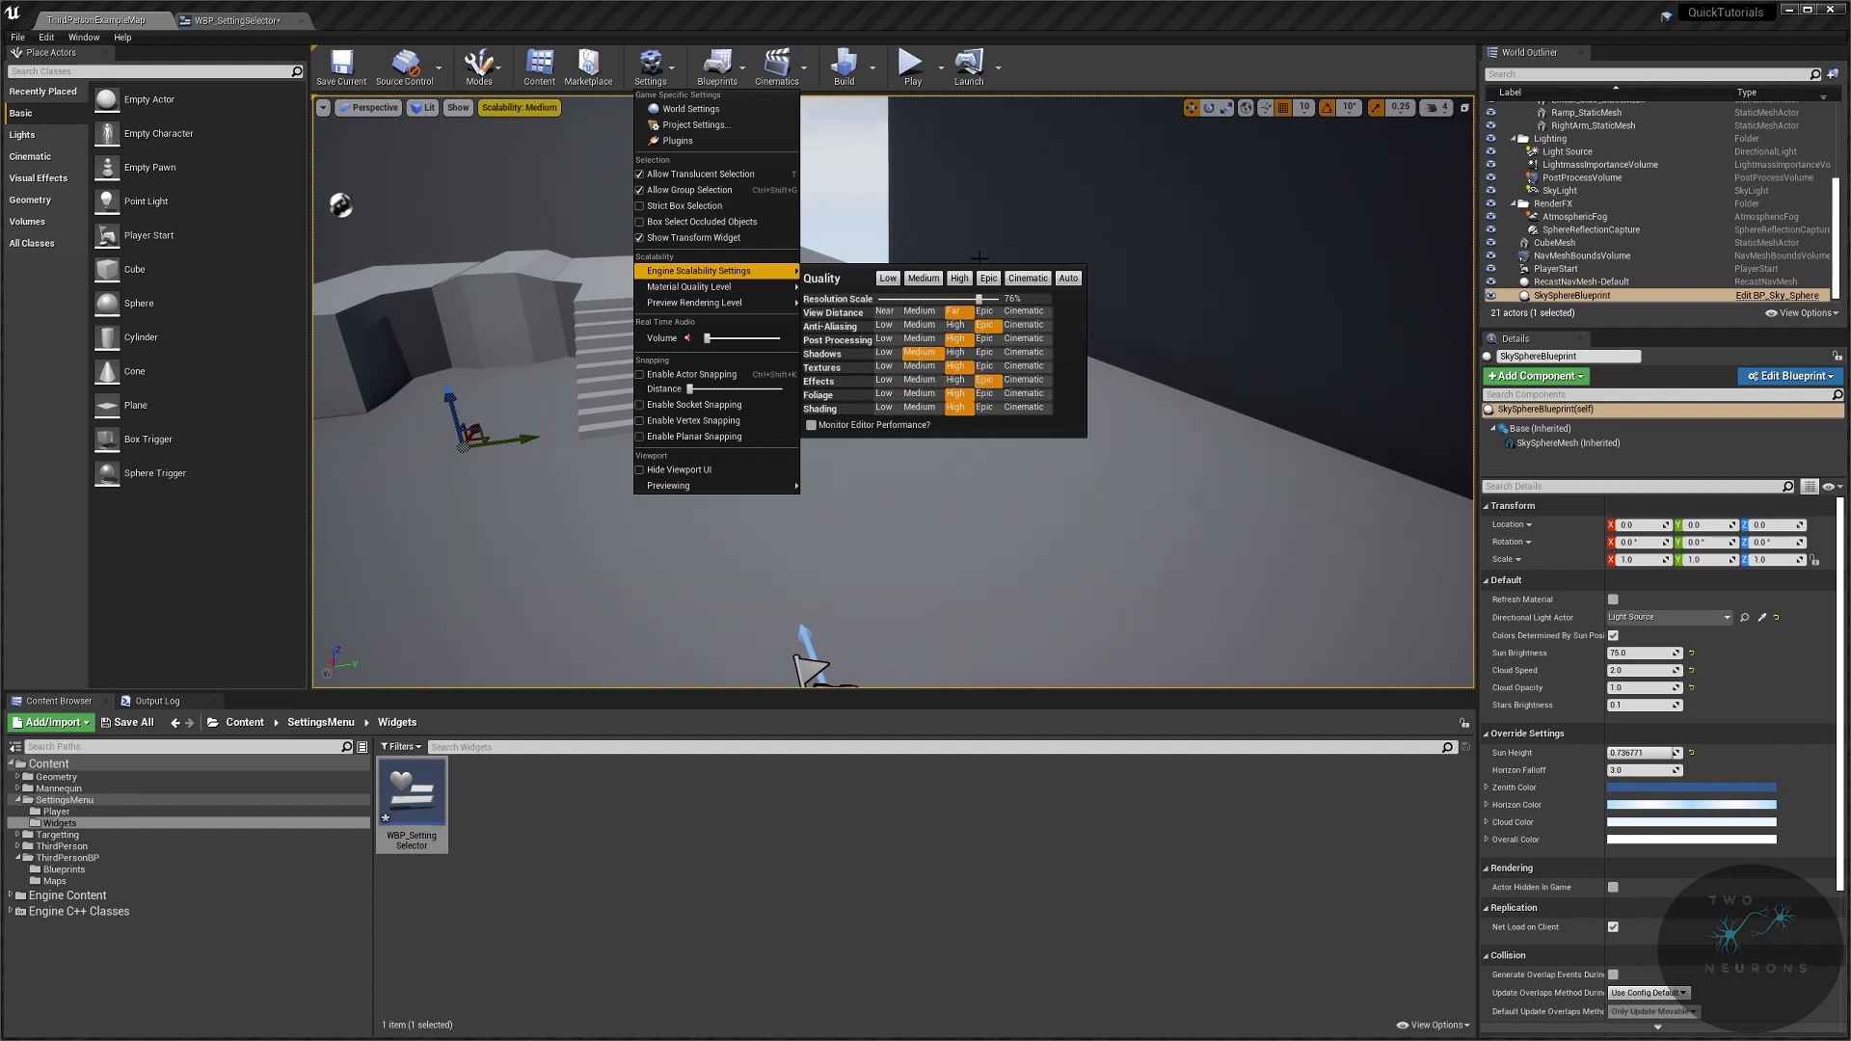
click(885, 313)
click(988, 277)
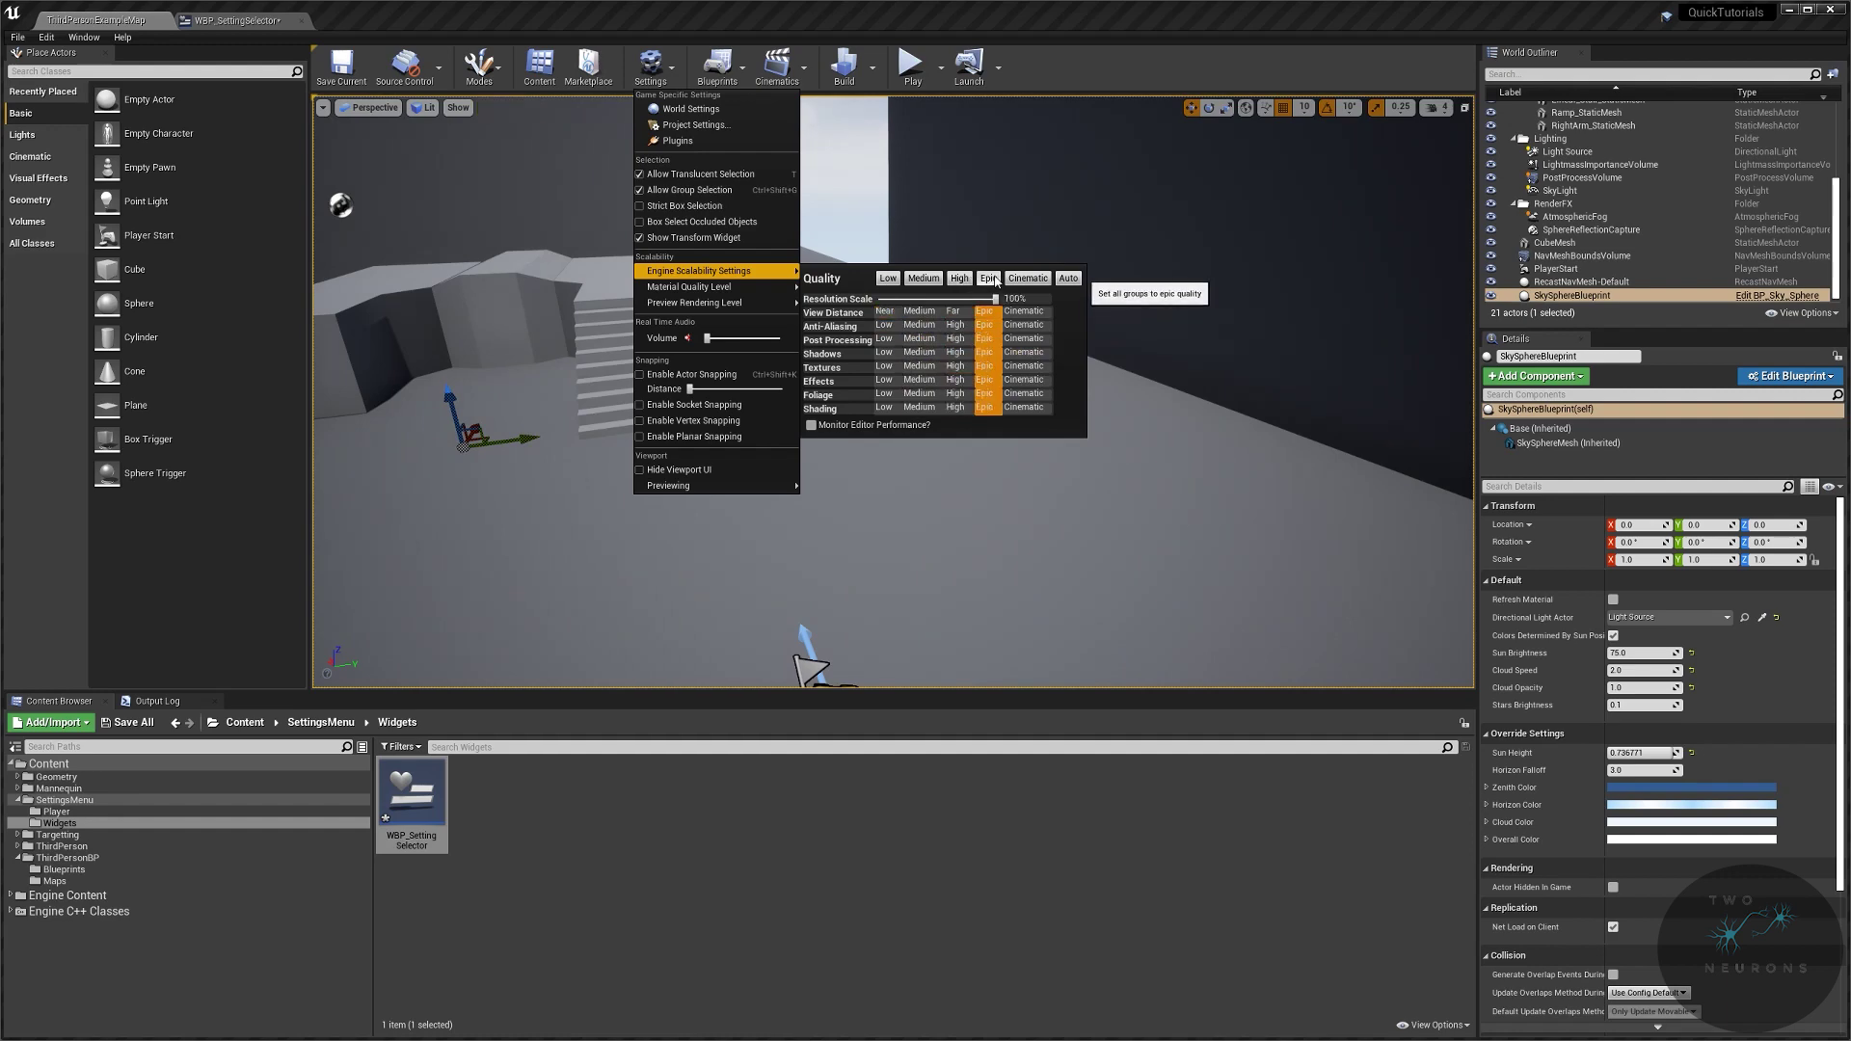
click(232, 21)
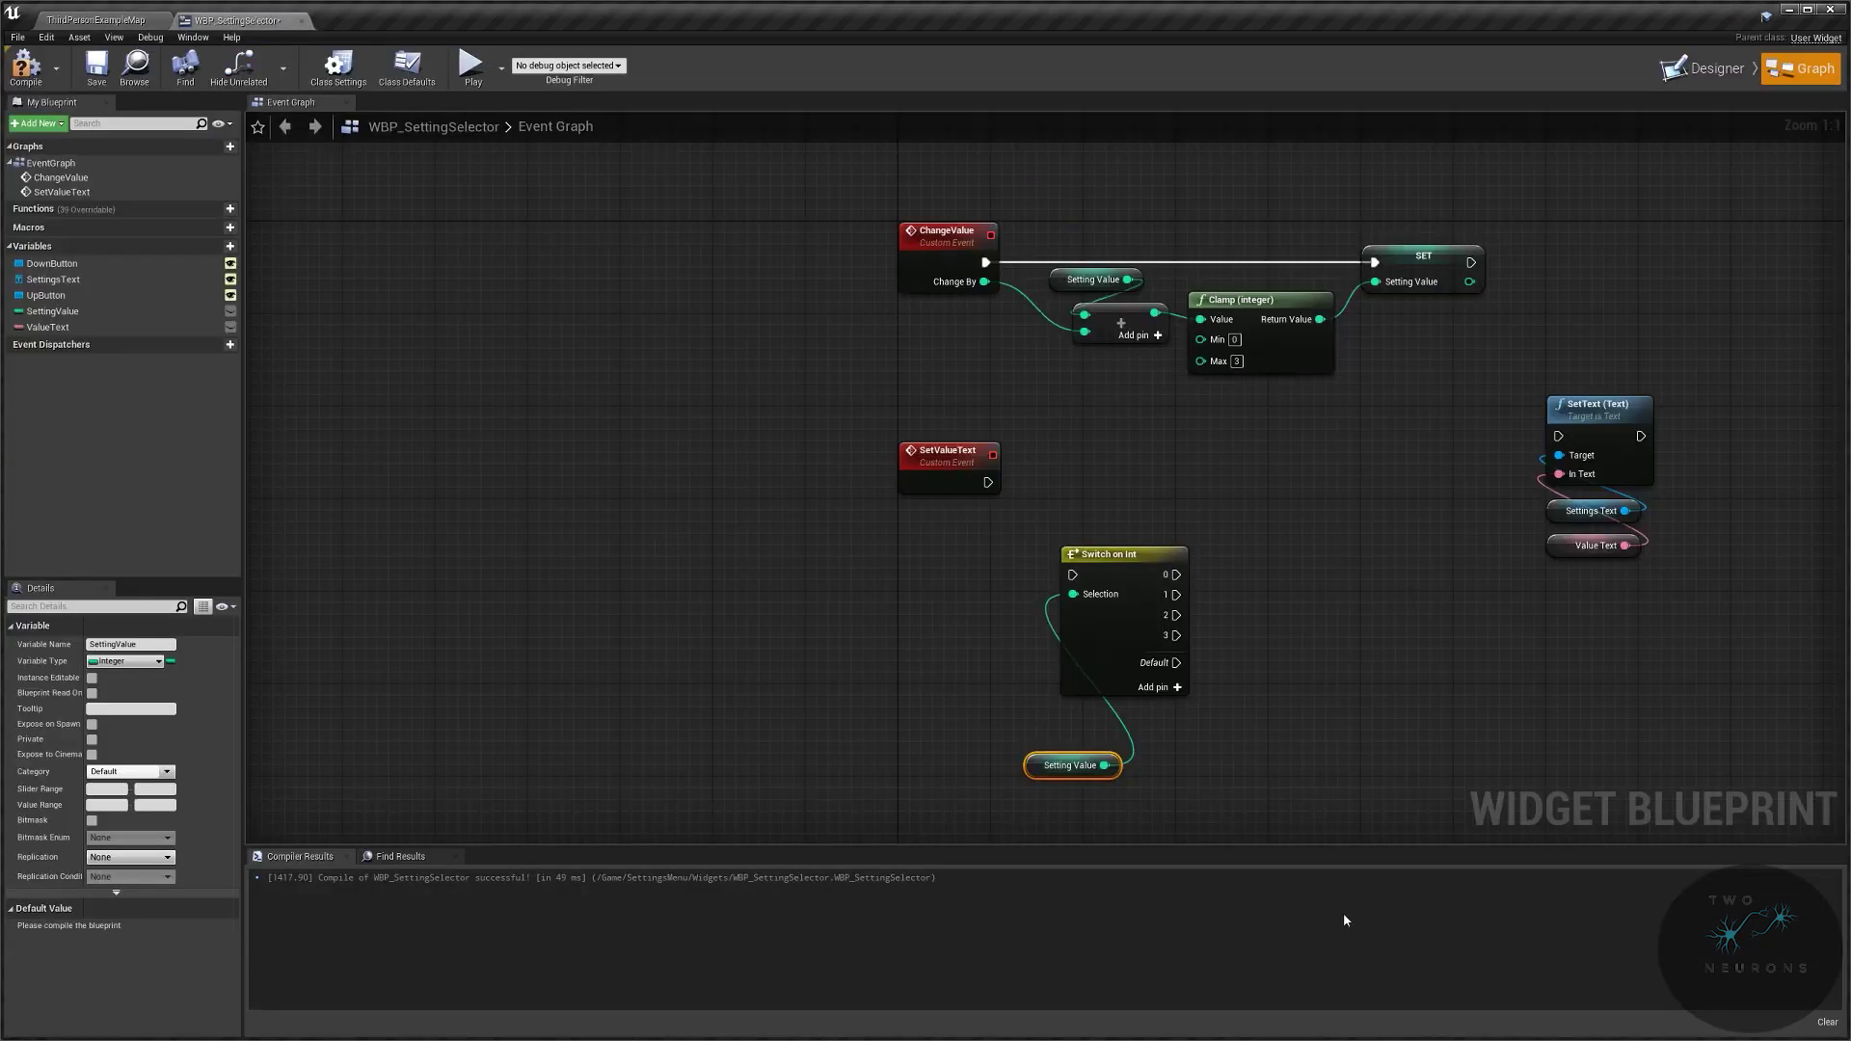
Step: Add case 4 to the switch and wire case 0 to a new ValueText SET node
click(1169, 687)
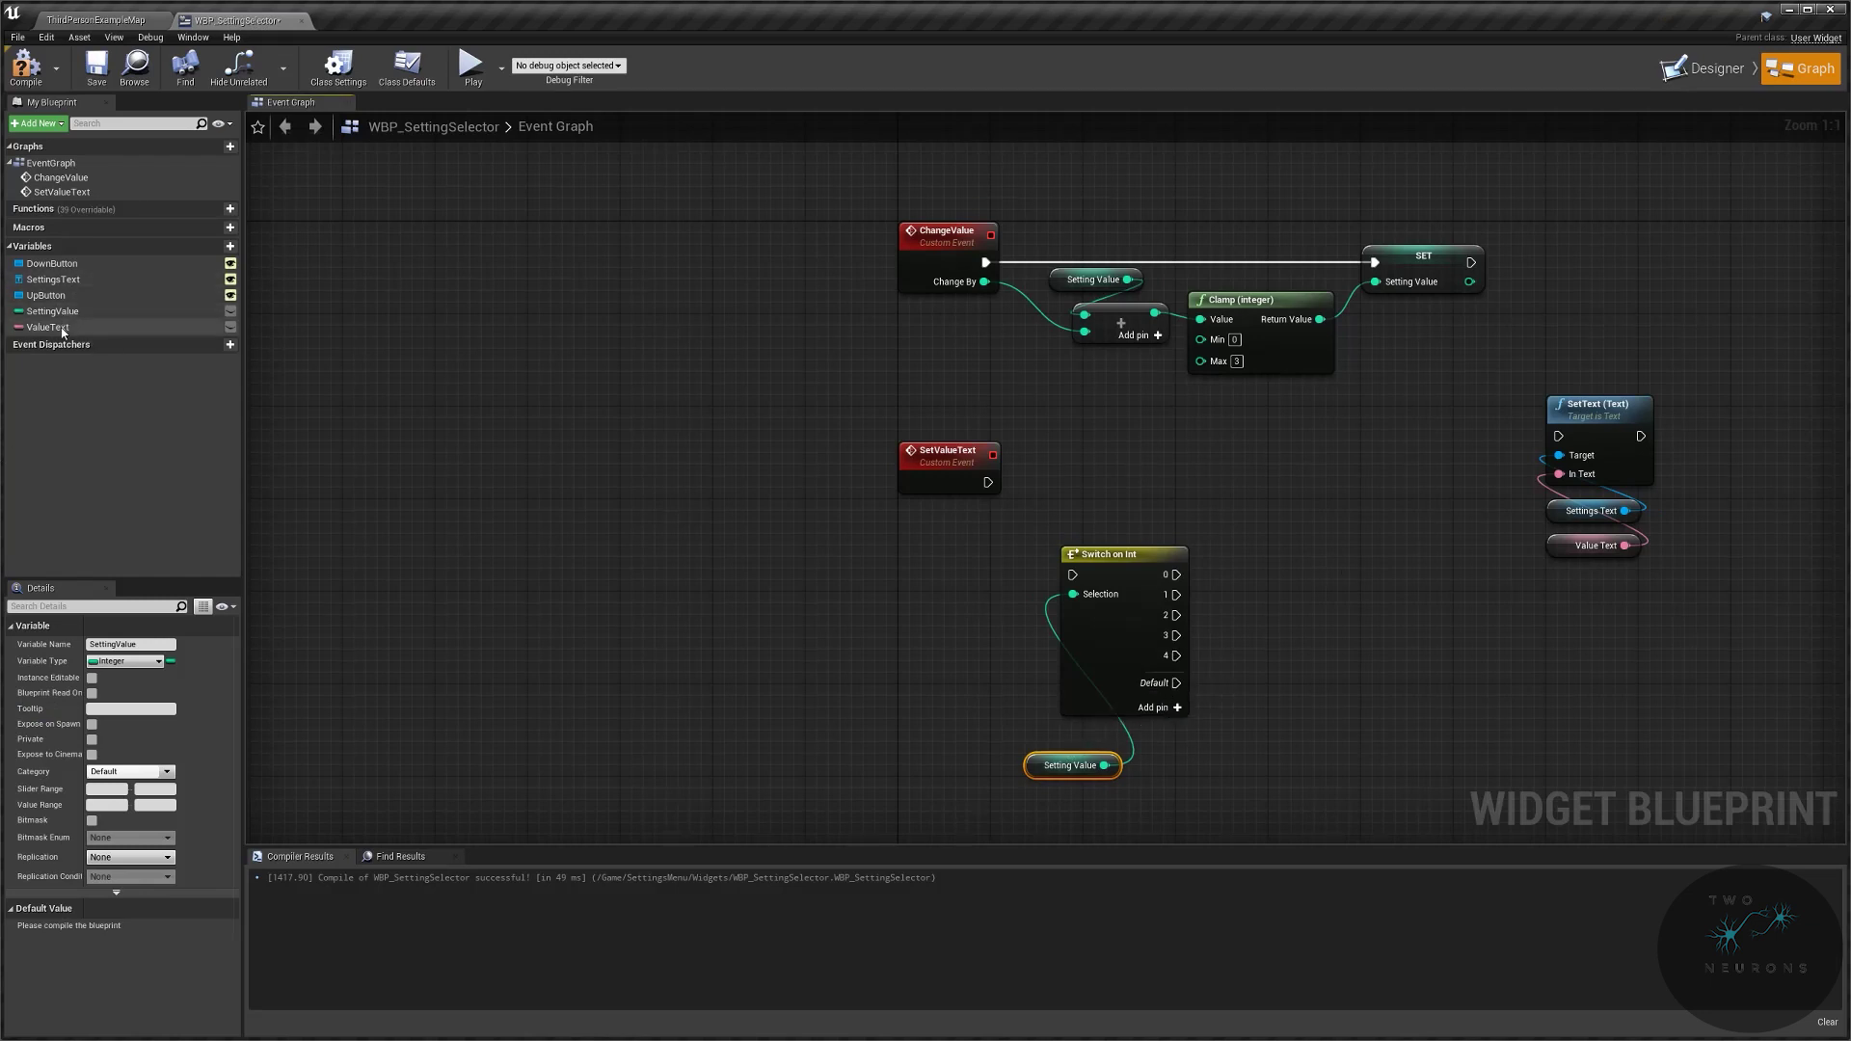
drag(48, 327, 1254, 572)
click(1285, 590)
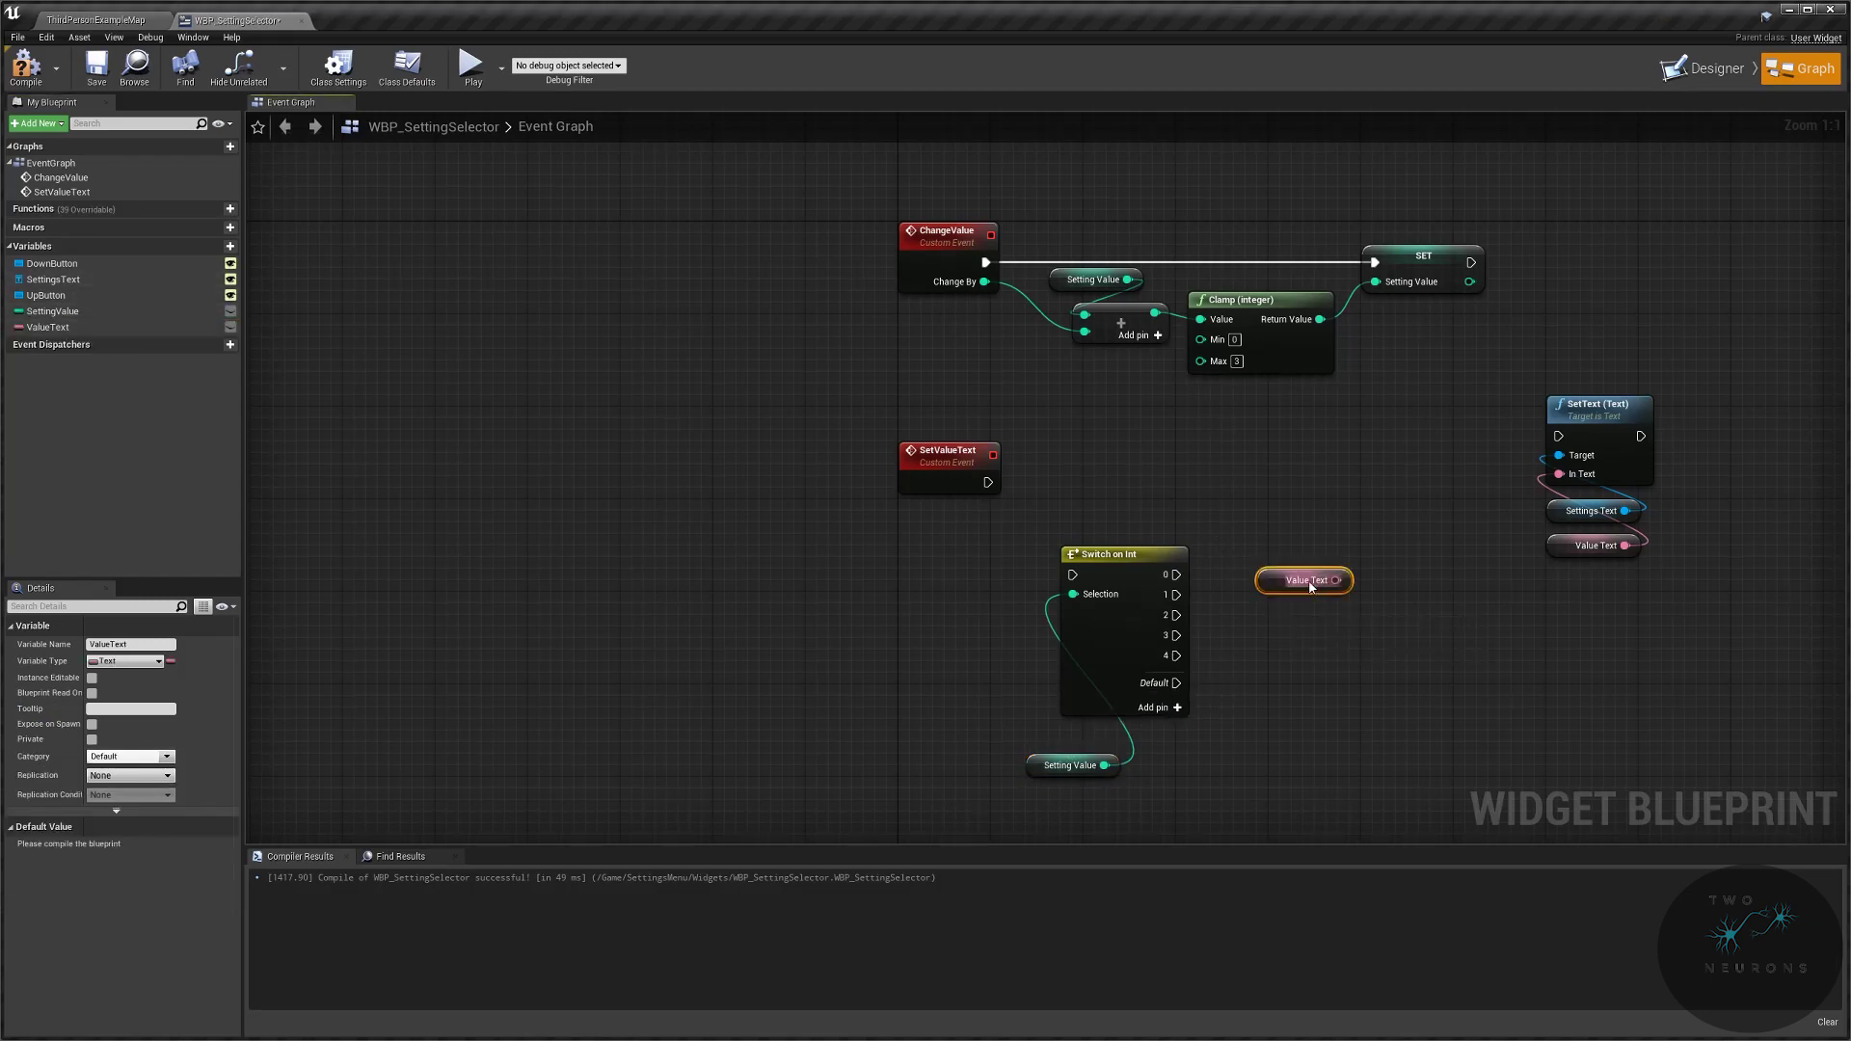
key(Delete)
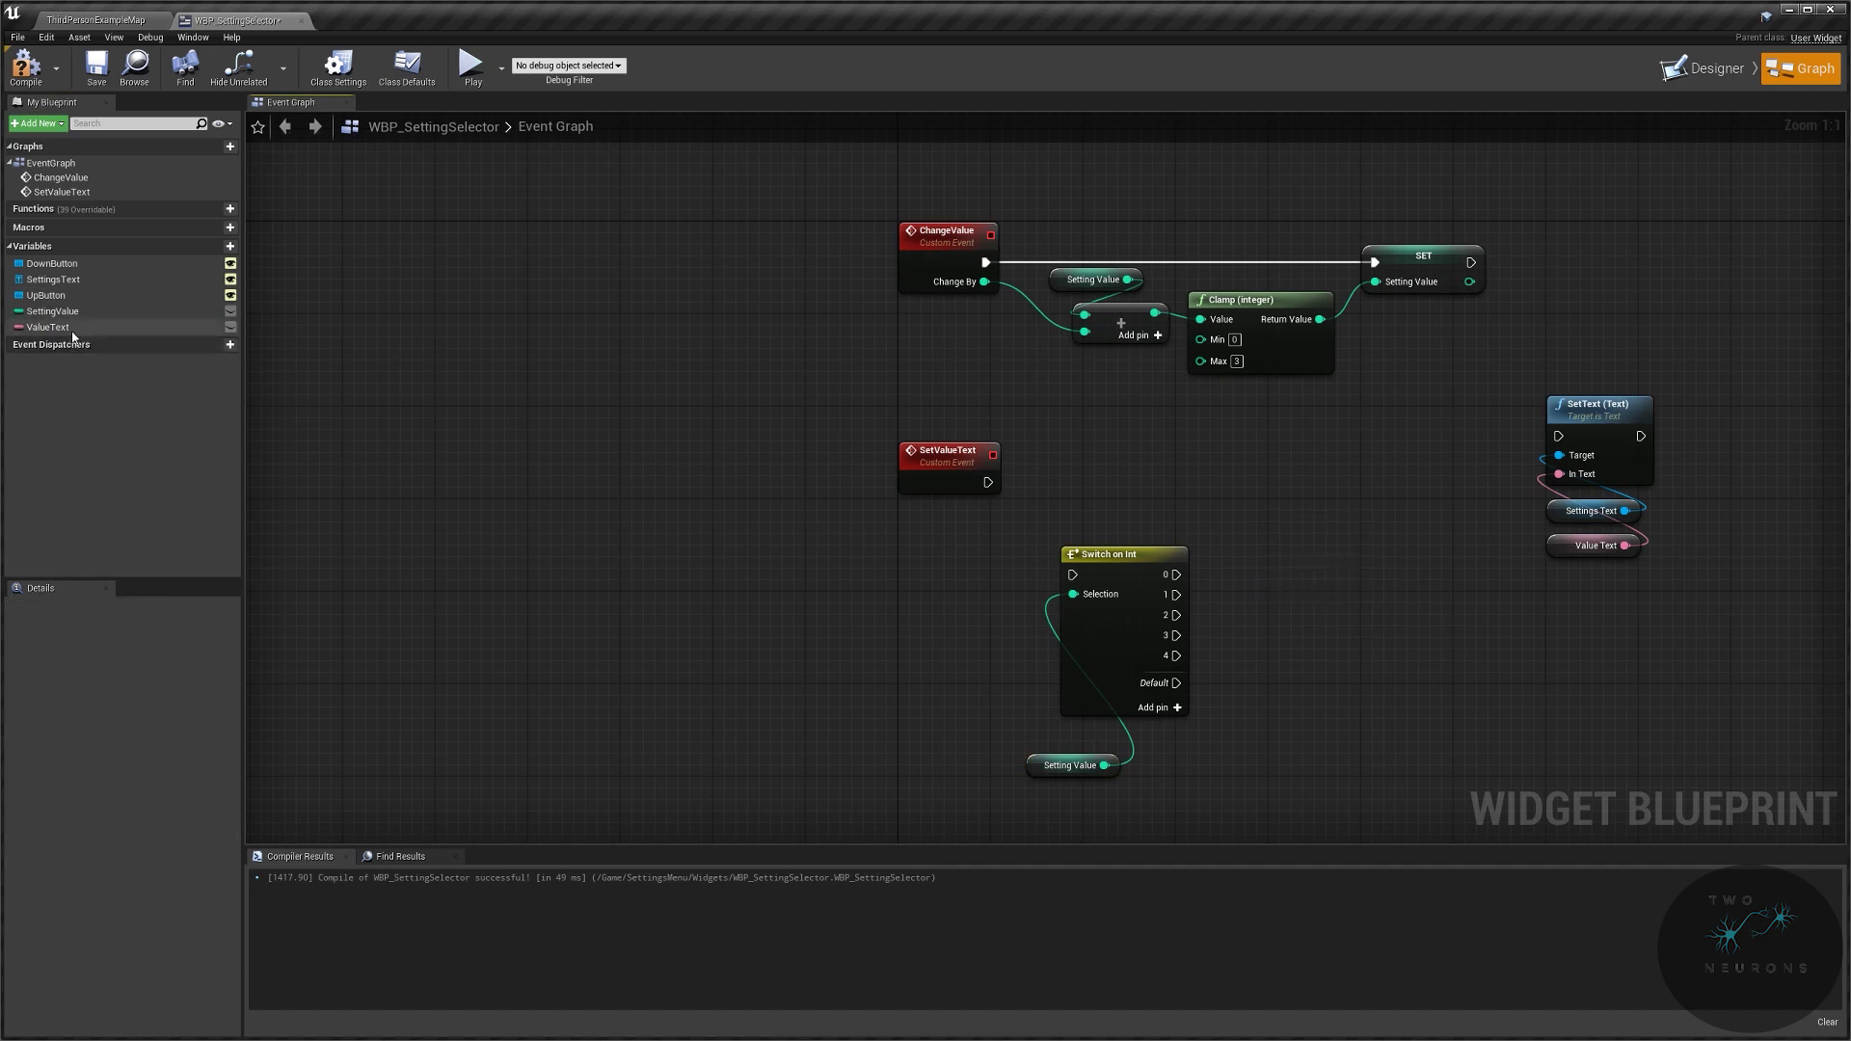
drag(48, 327, 1177, 575)
click(1337, 604)
drag(1362, 579, 1329, 568)
Step: Duplicate the ValueText setter and wire copies to switch cases 1 through 4
key(ctrl+w)
mouse_move(1335, 639)
mouse_down()
mouse_move(1176, 595)
mouse_move(1304, 627)
mouse_up()
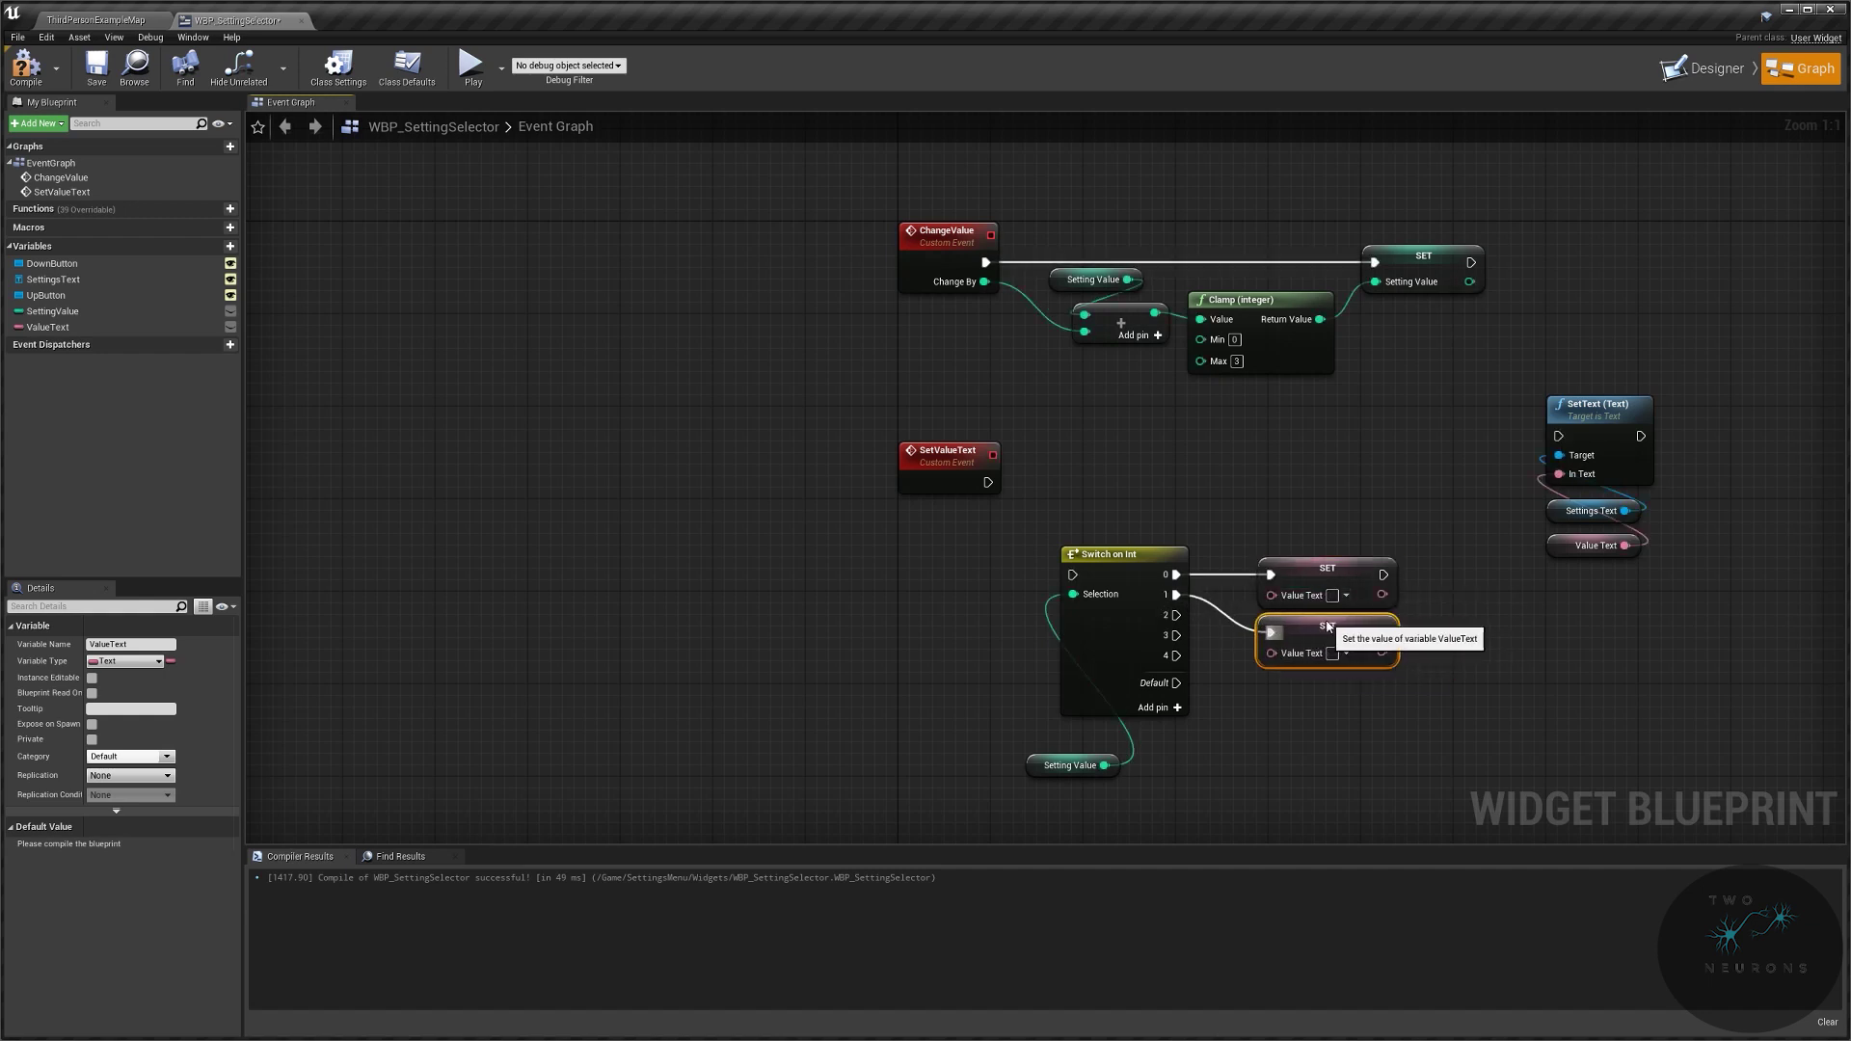
key(ctrl+w)
drag(1345, 708, 1143, 487)
click(1266, 638)
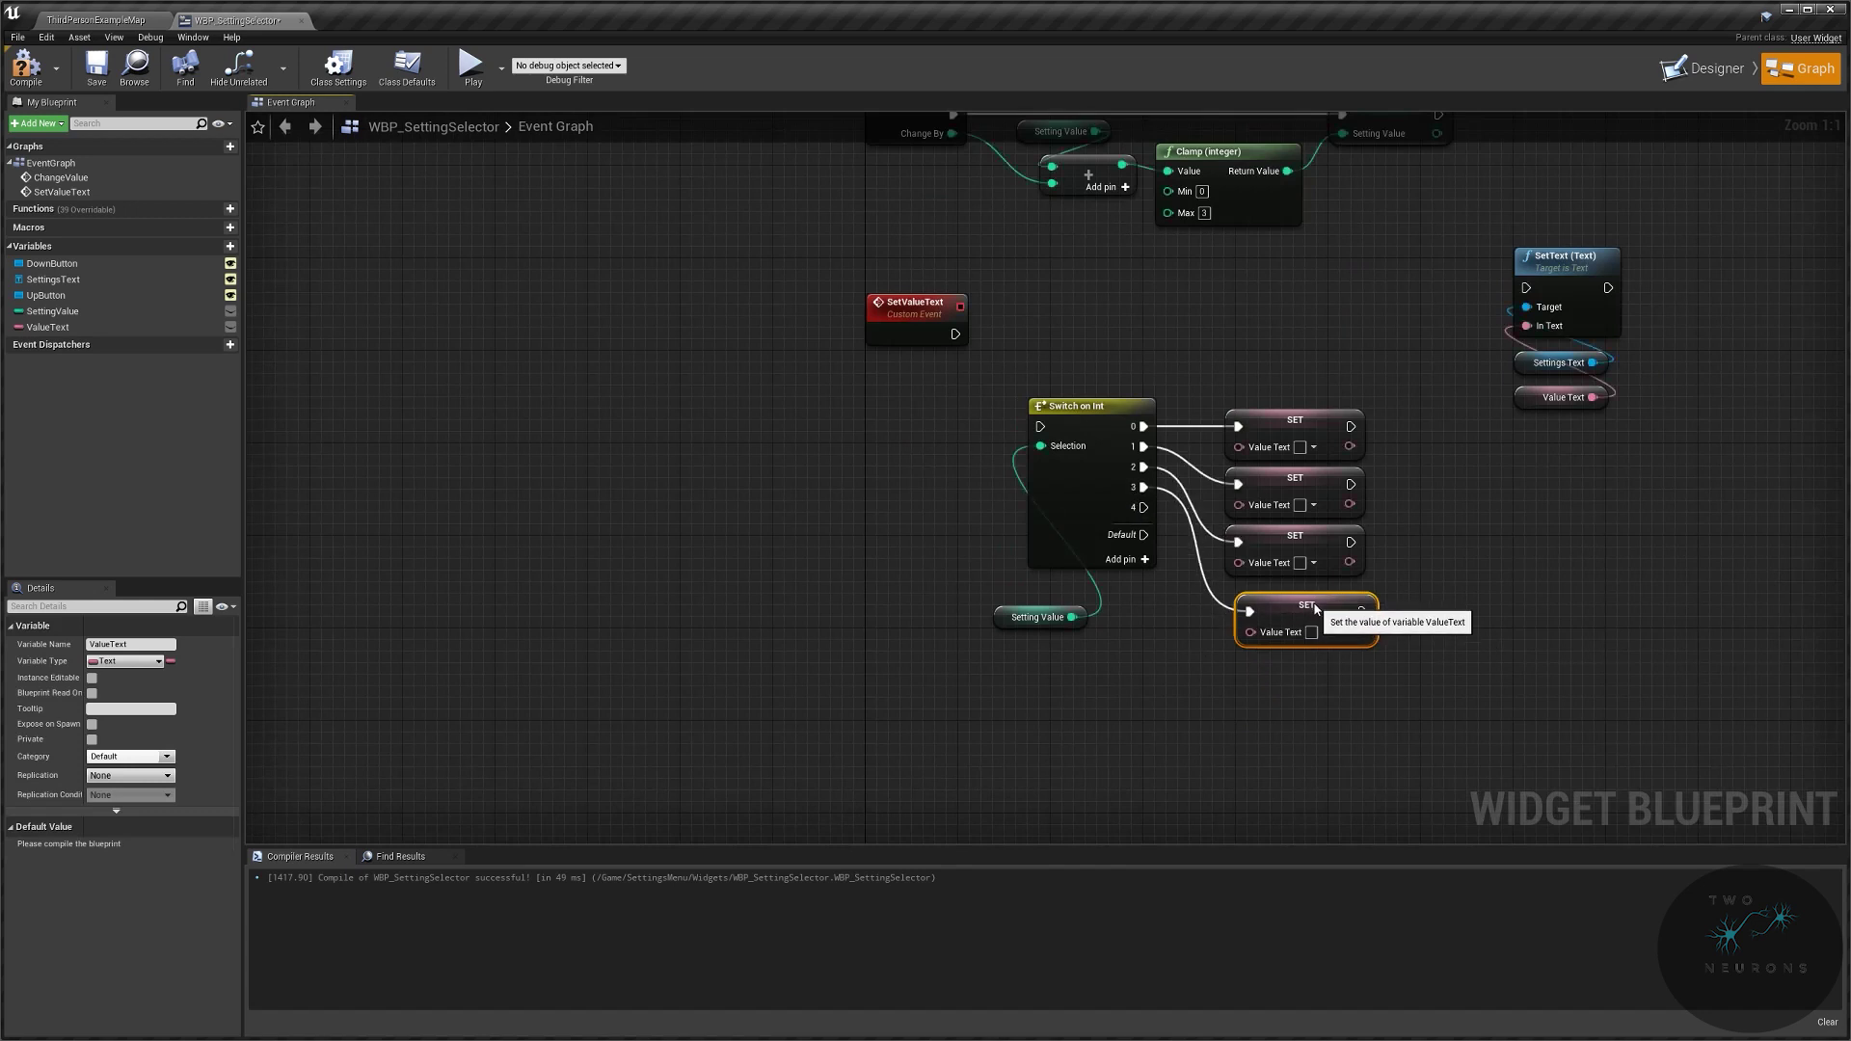
drag(1326, 641, 1291, 593)
key(ctrl+c)
key(ctrl+v)
drag(1329, 696, 1137, 509)
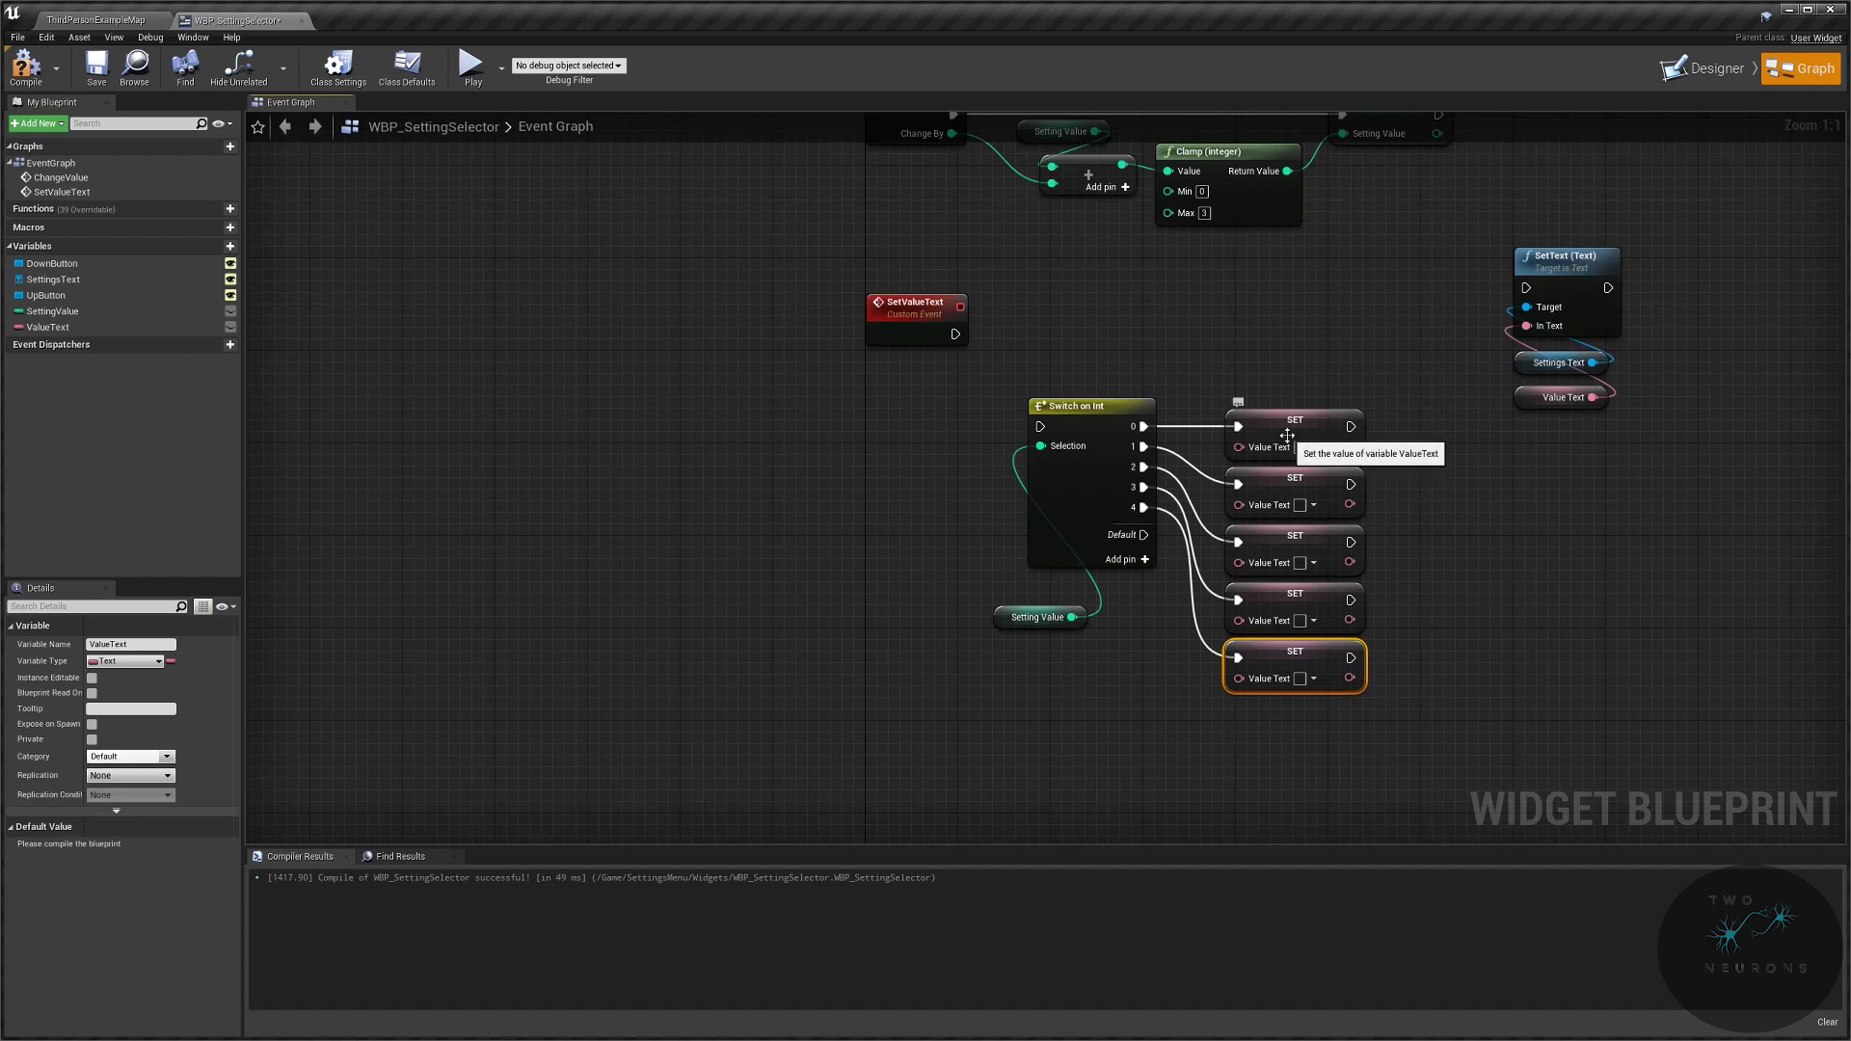
Step: Set the setters' text values to Medium, High, Epic and Custom
click(1301, 505)
text(Mediu)
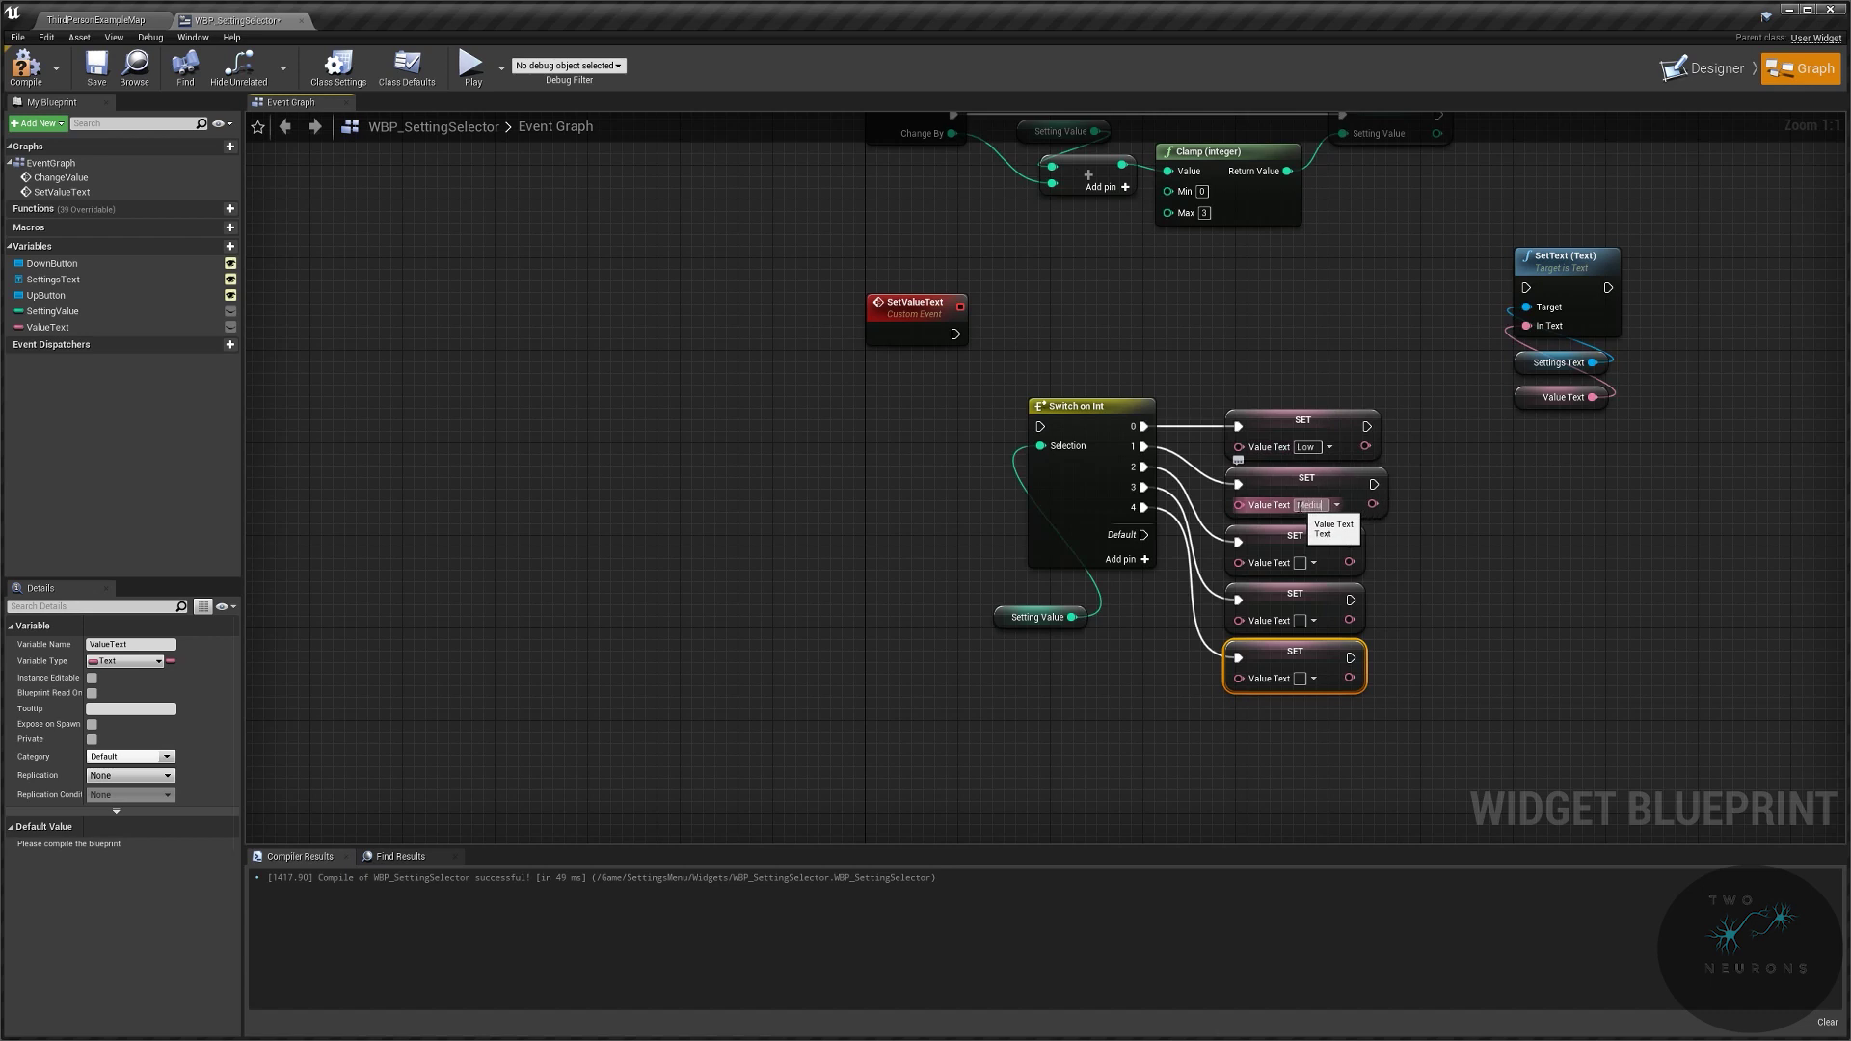
text(m)
click(1299, 563)
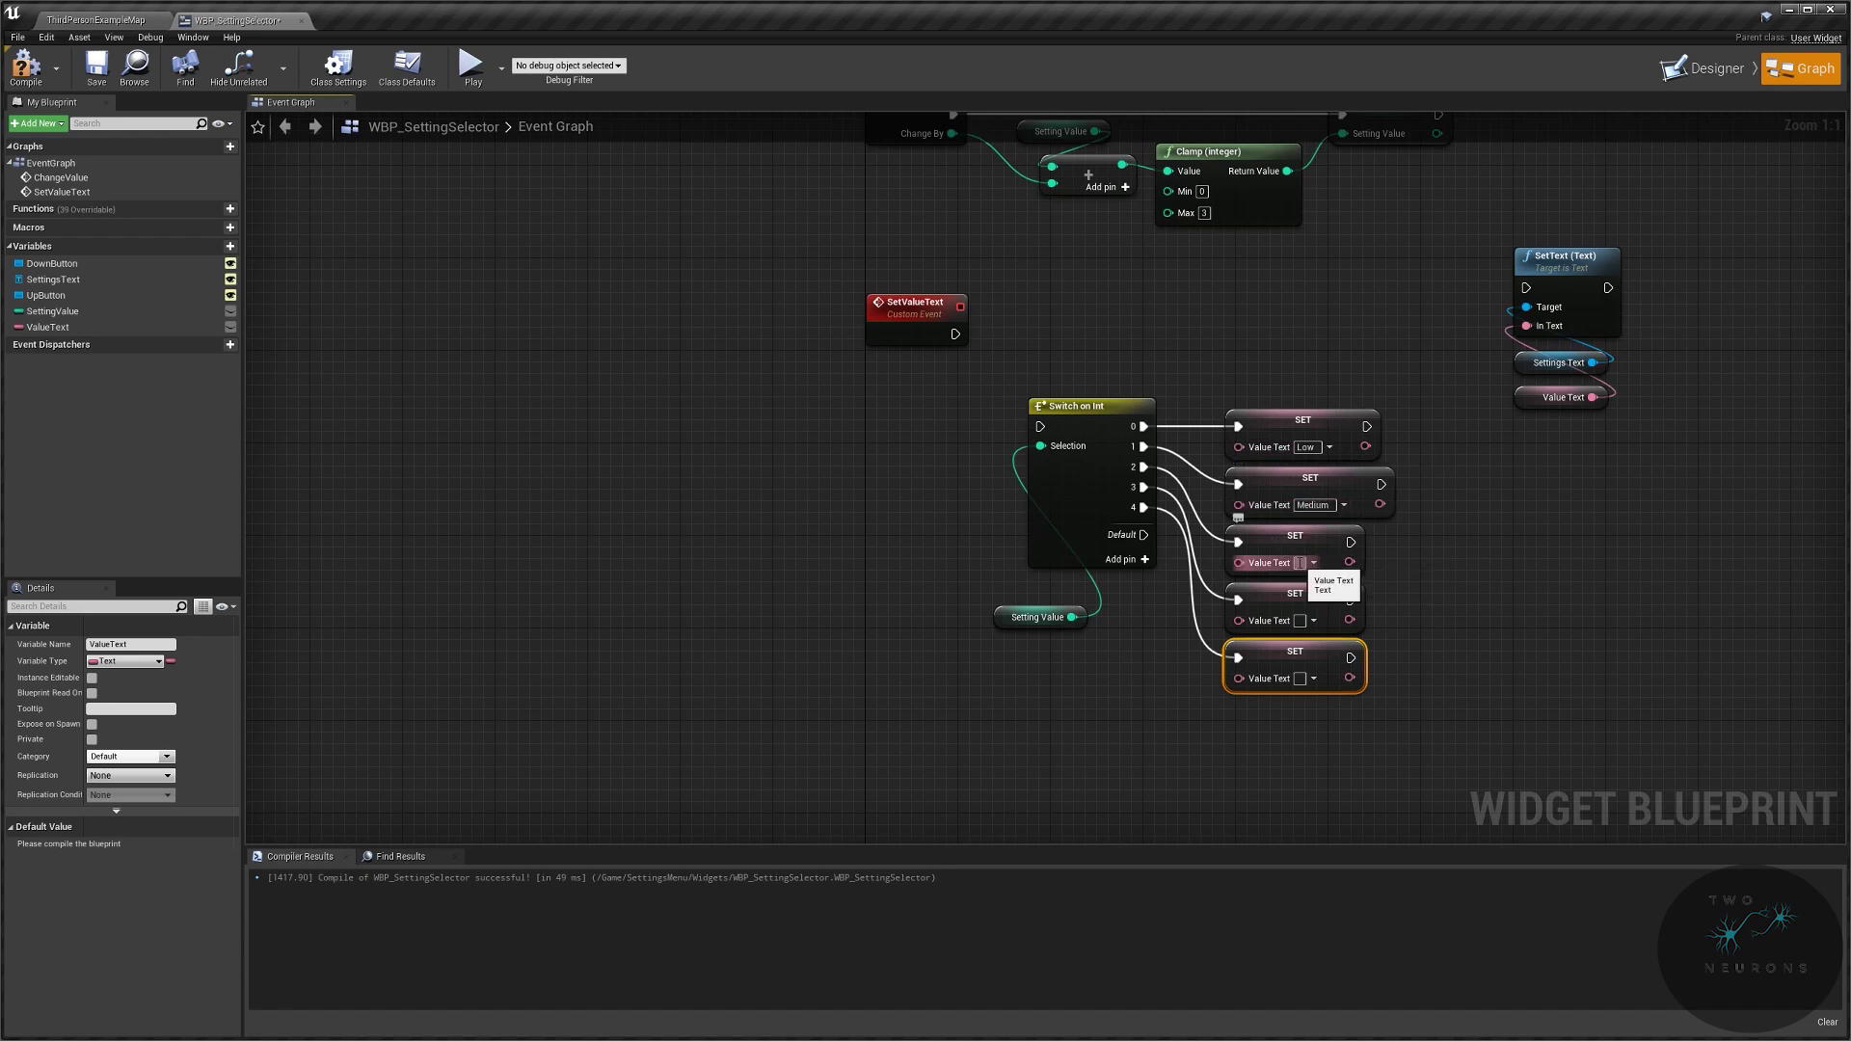
text(High)
click(1304, 622)
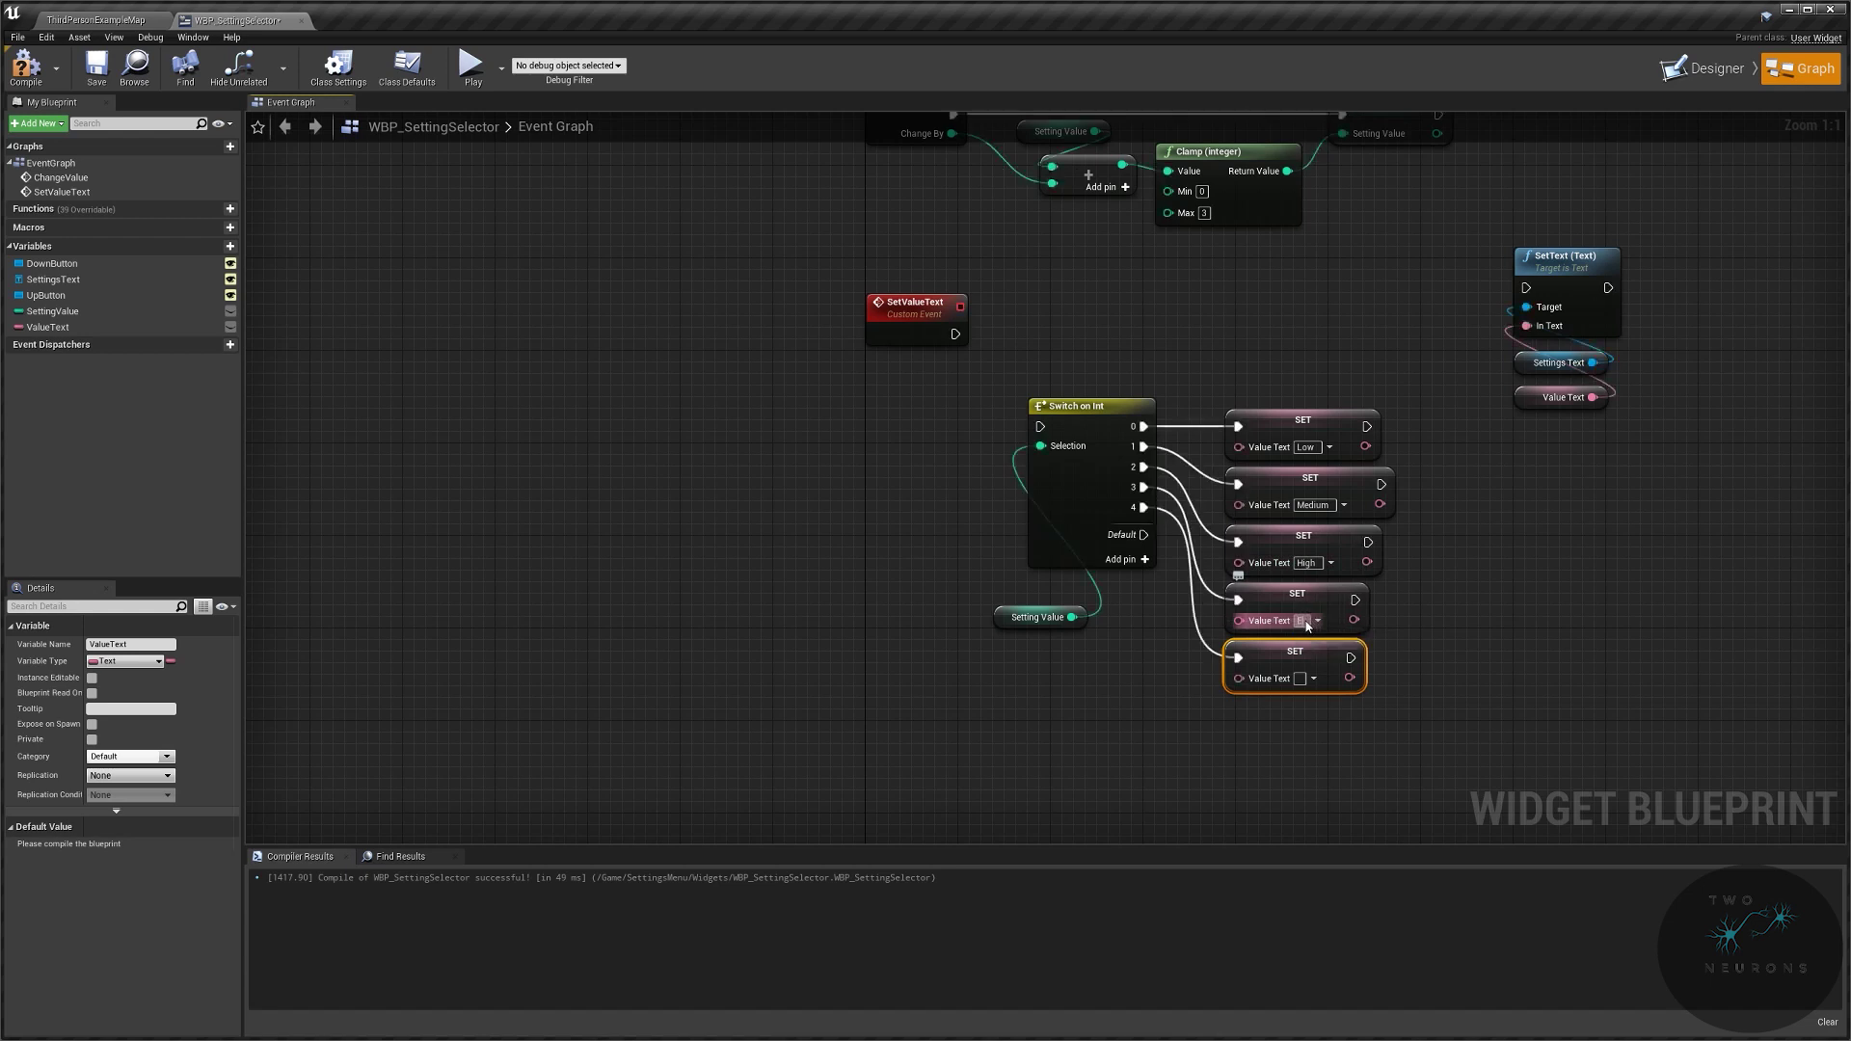
text(Epic)
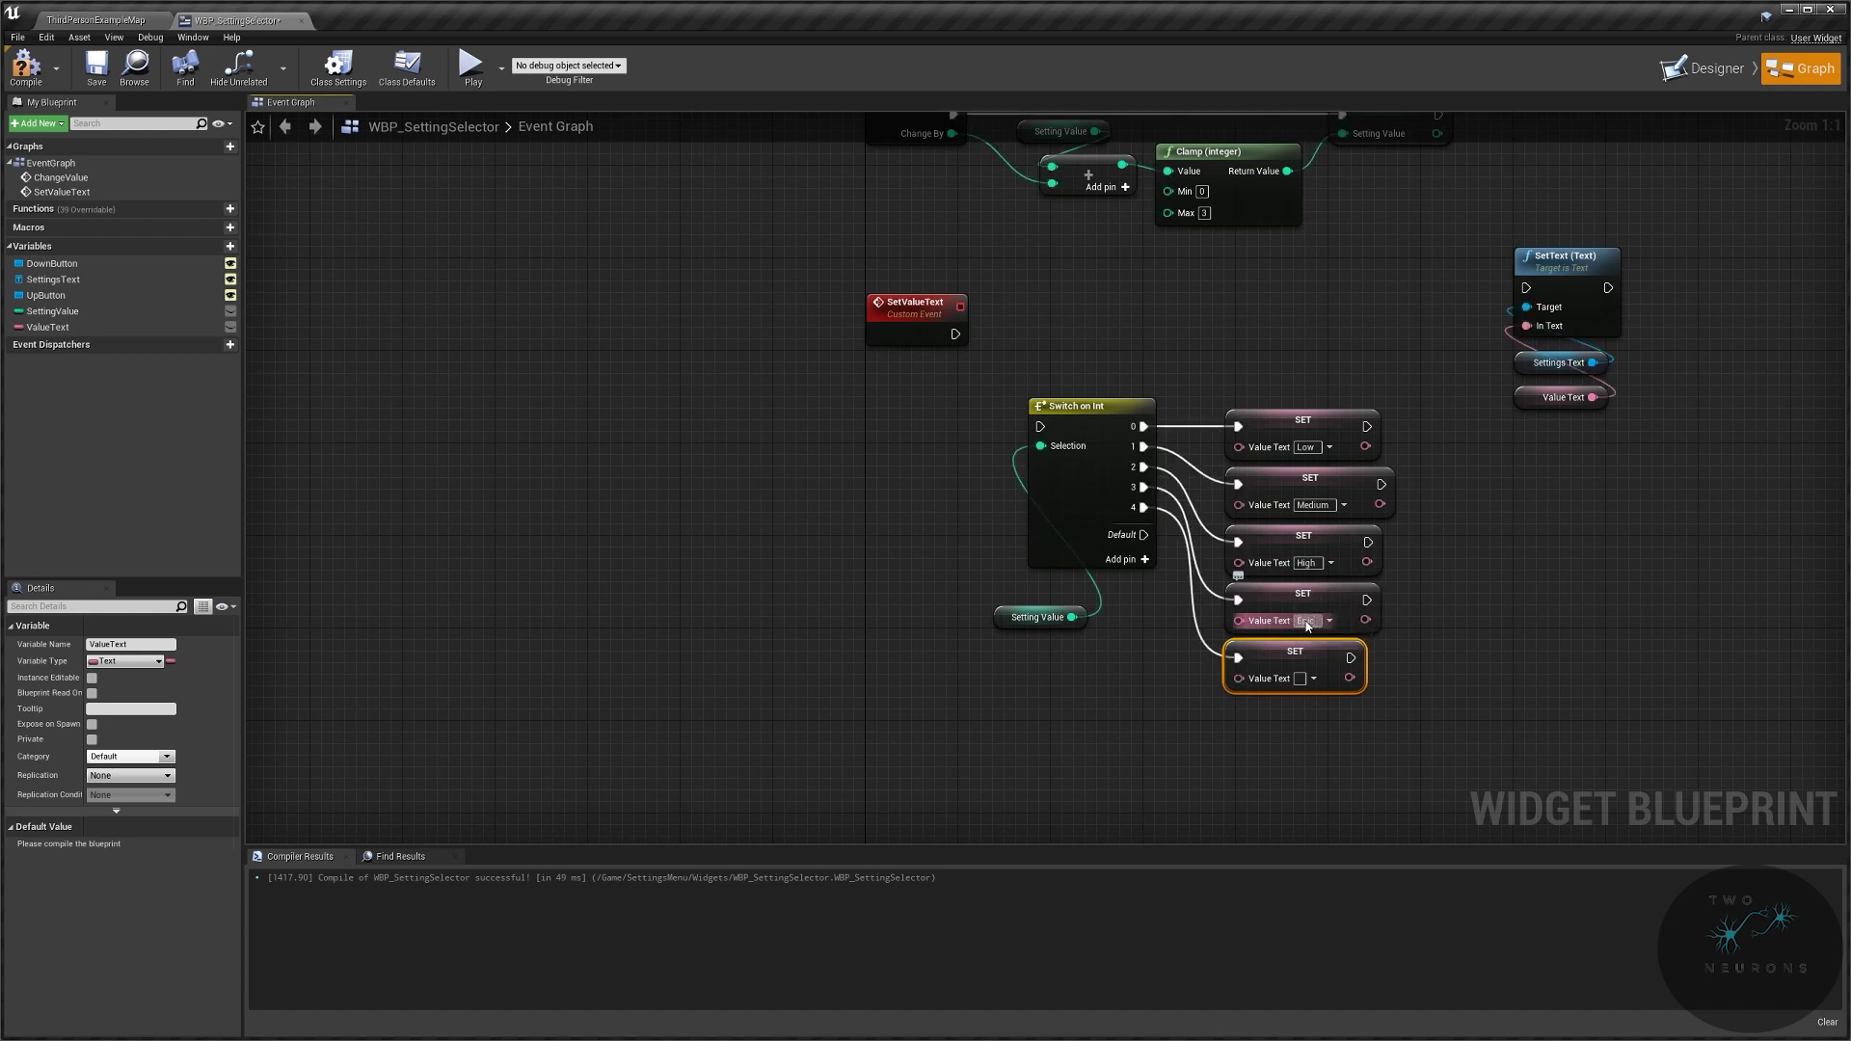
click(1301, 678)
text(Custom)
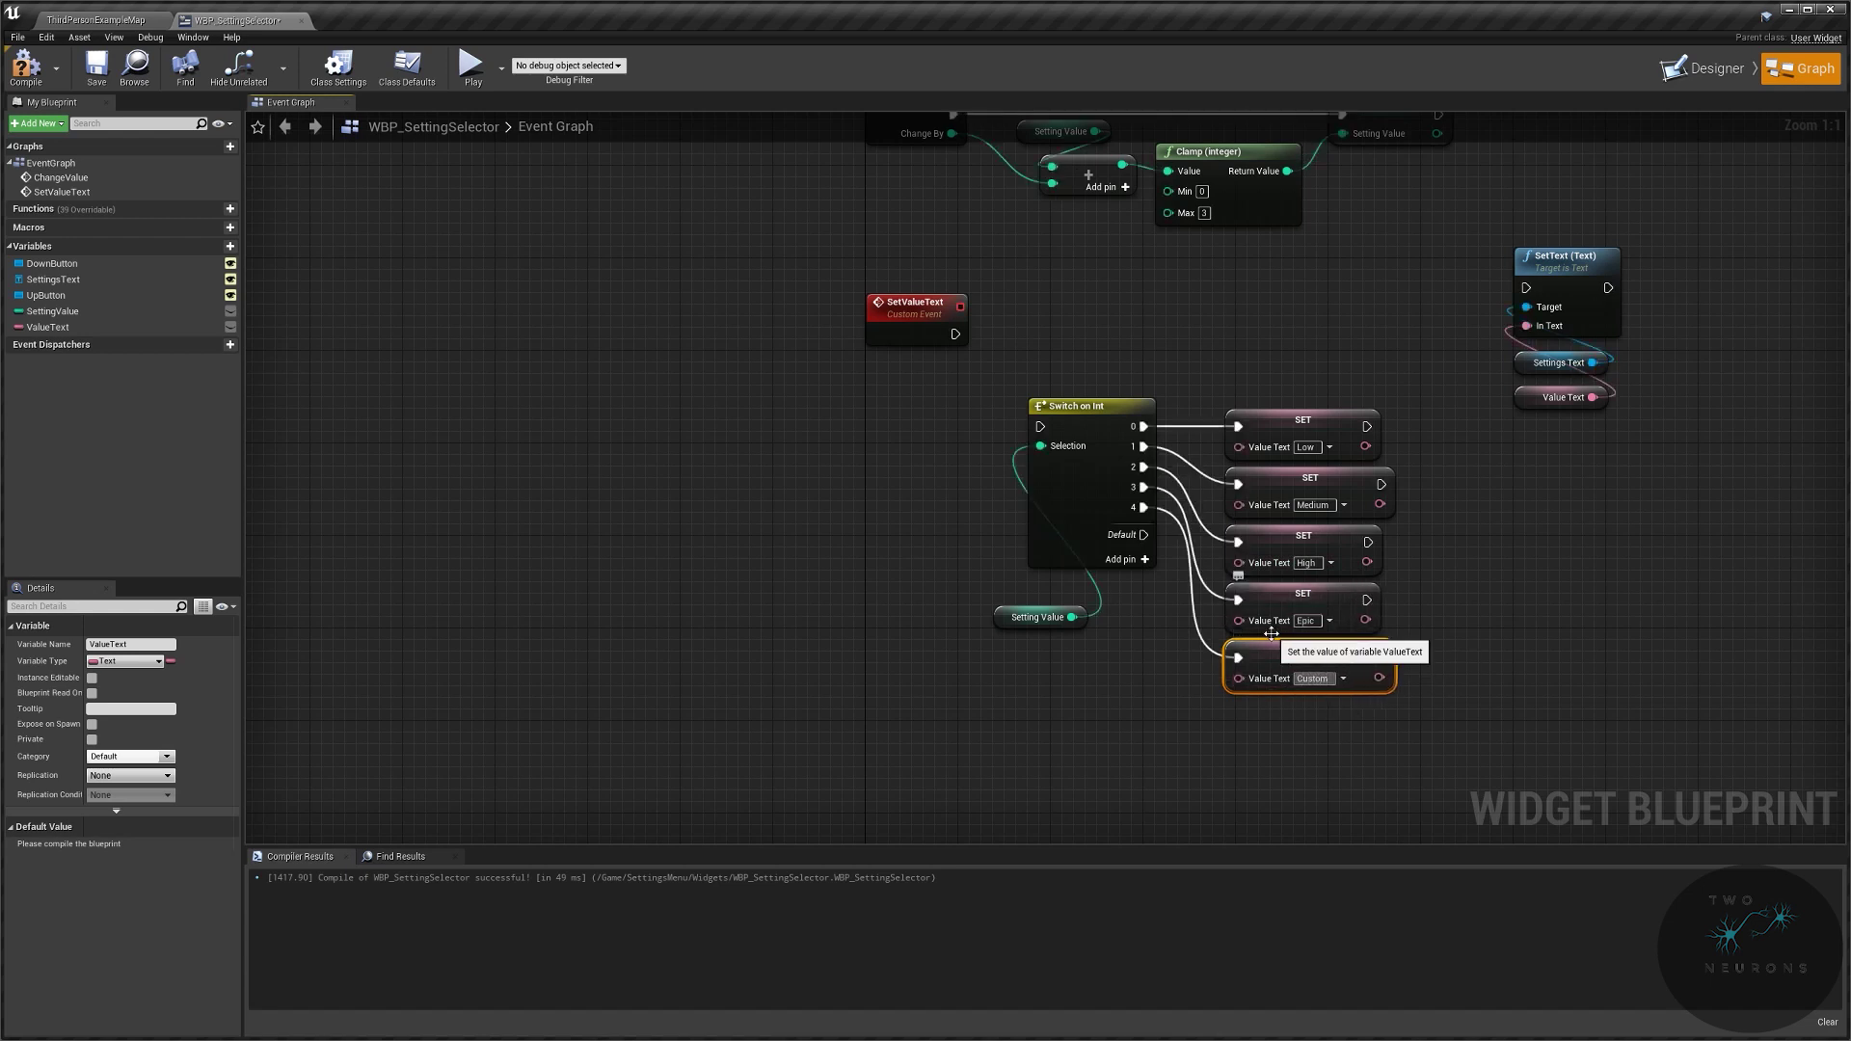
Step: Connect SetValueText to the switch, wire the Low setter into SetText, and select the switch block
click(1473, 651)
drag(1040, 426, 958, 334)
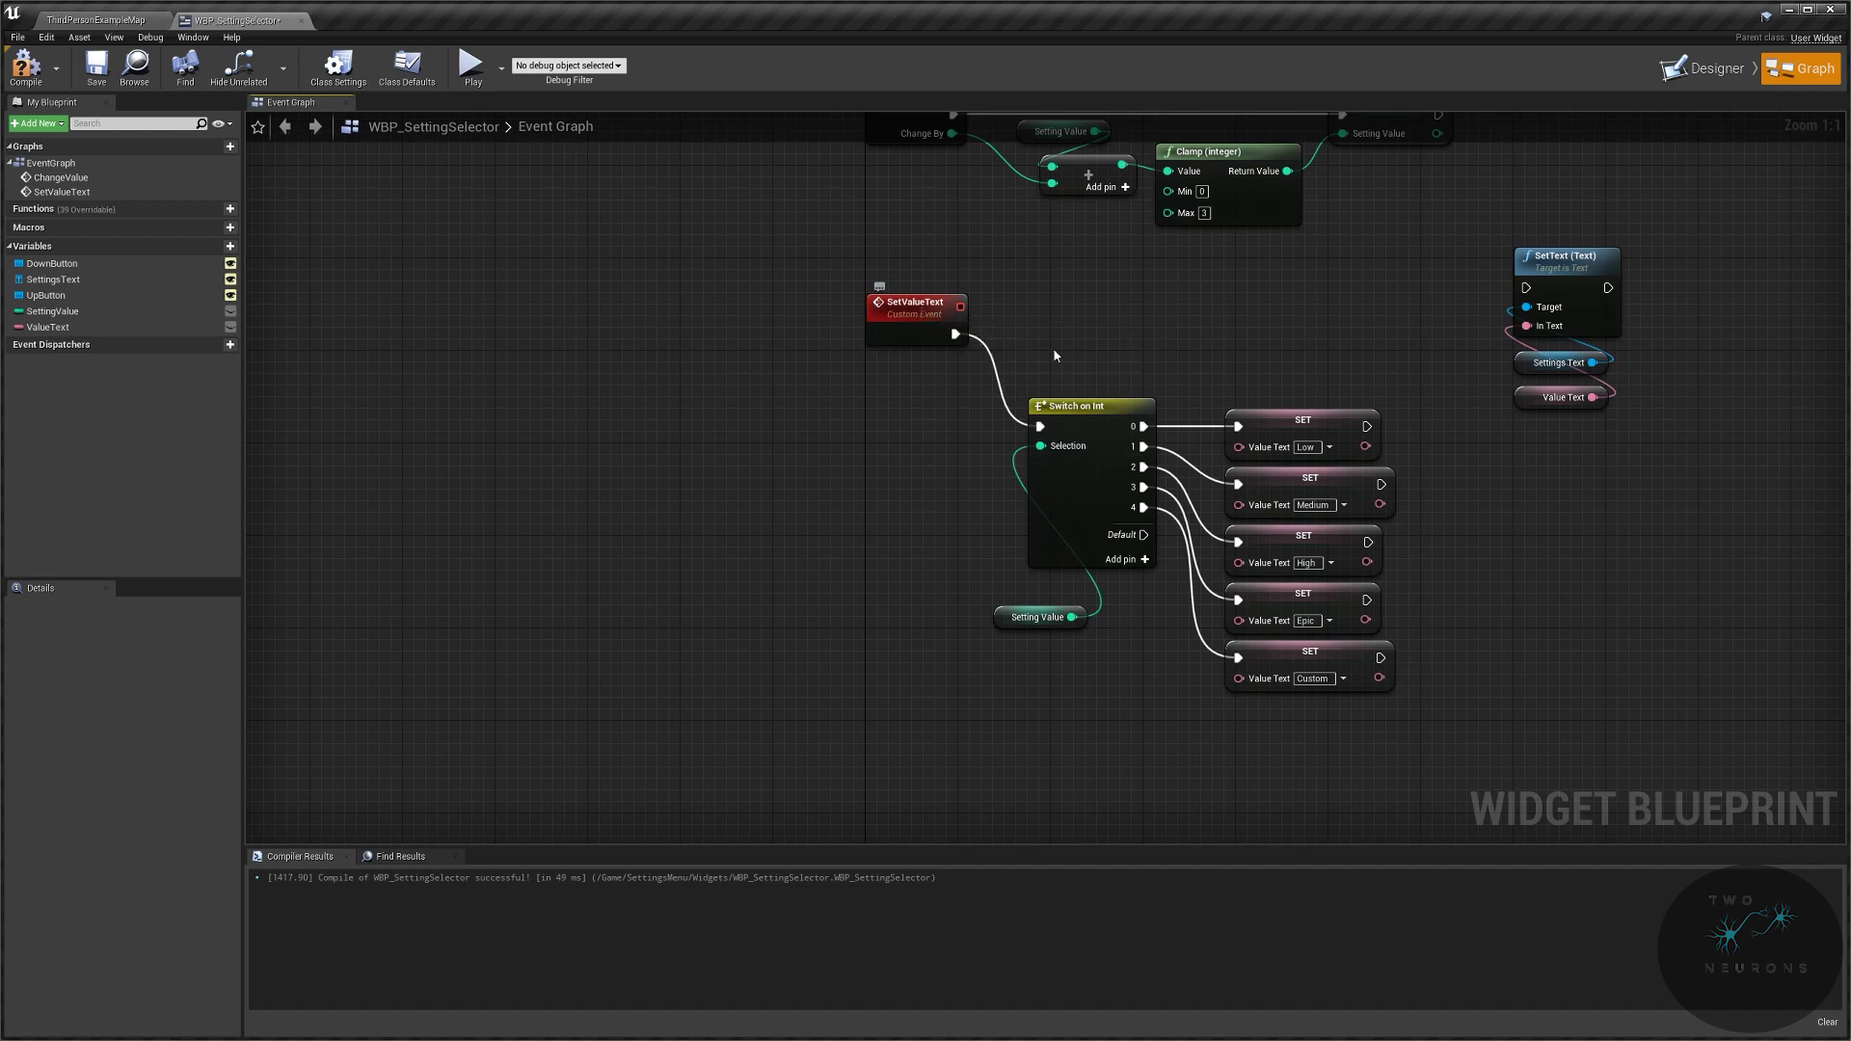
right_drag(1053, 347, 848, 504)
drag(1161, 584, 1321, 445)
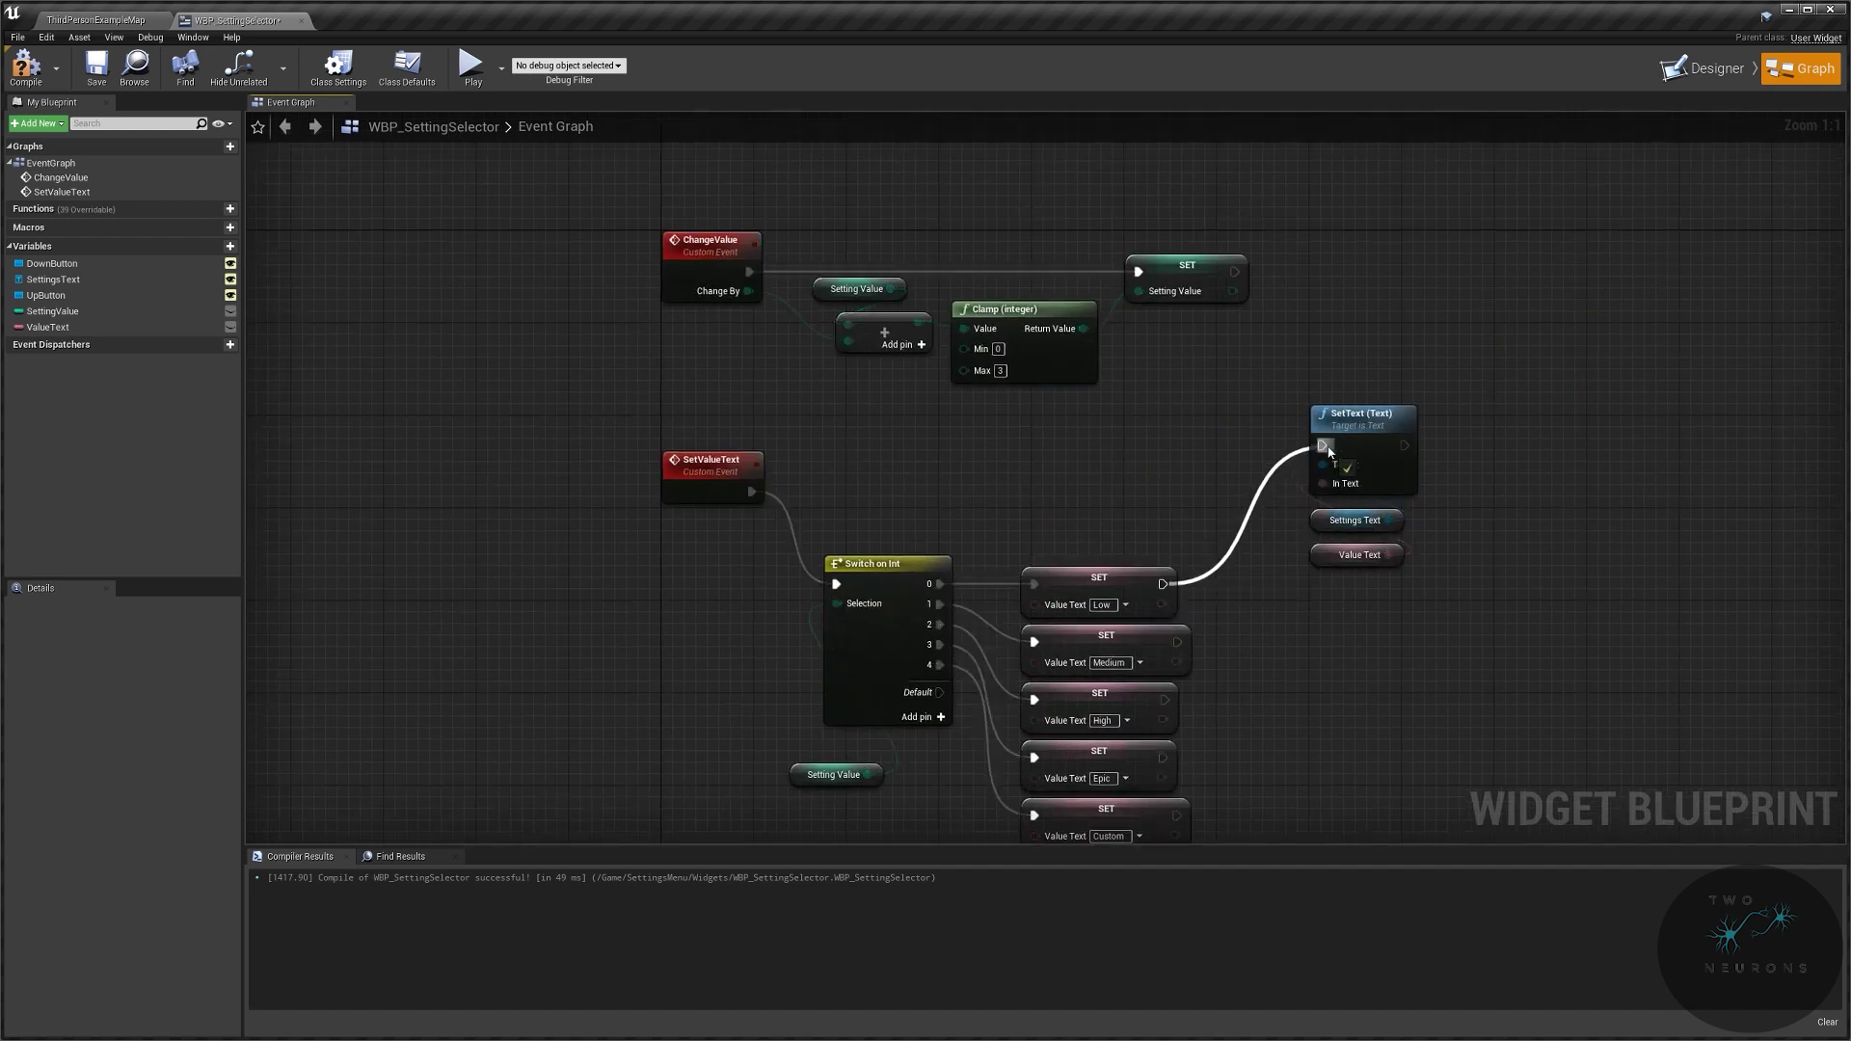
right_drag(770, 615, 988, 333)
drag(1003, 271, 1317, 618)
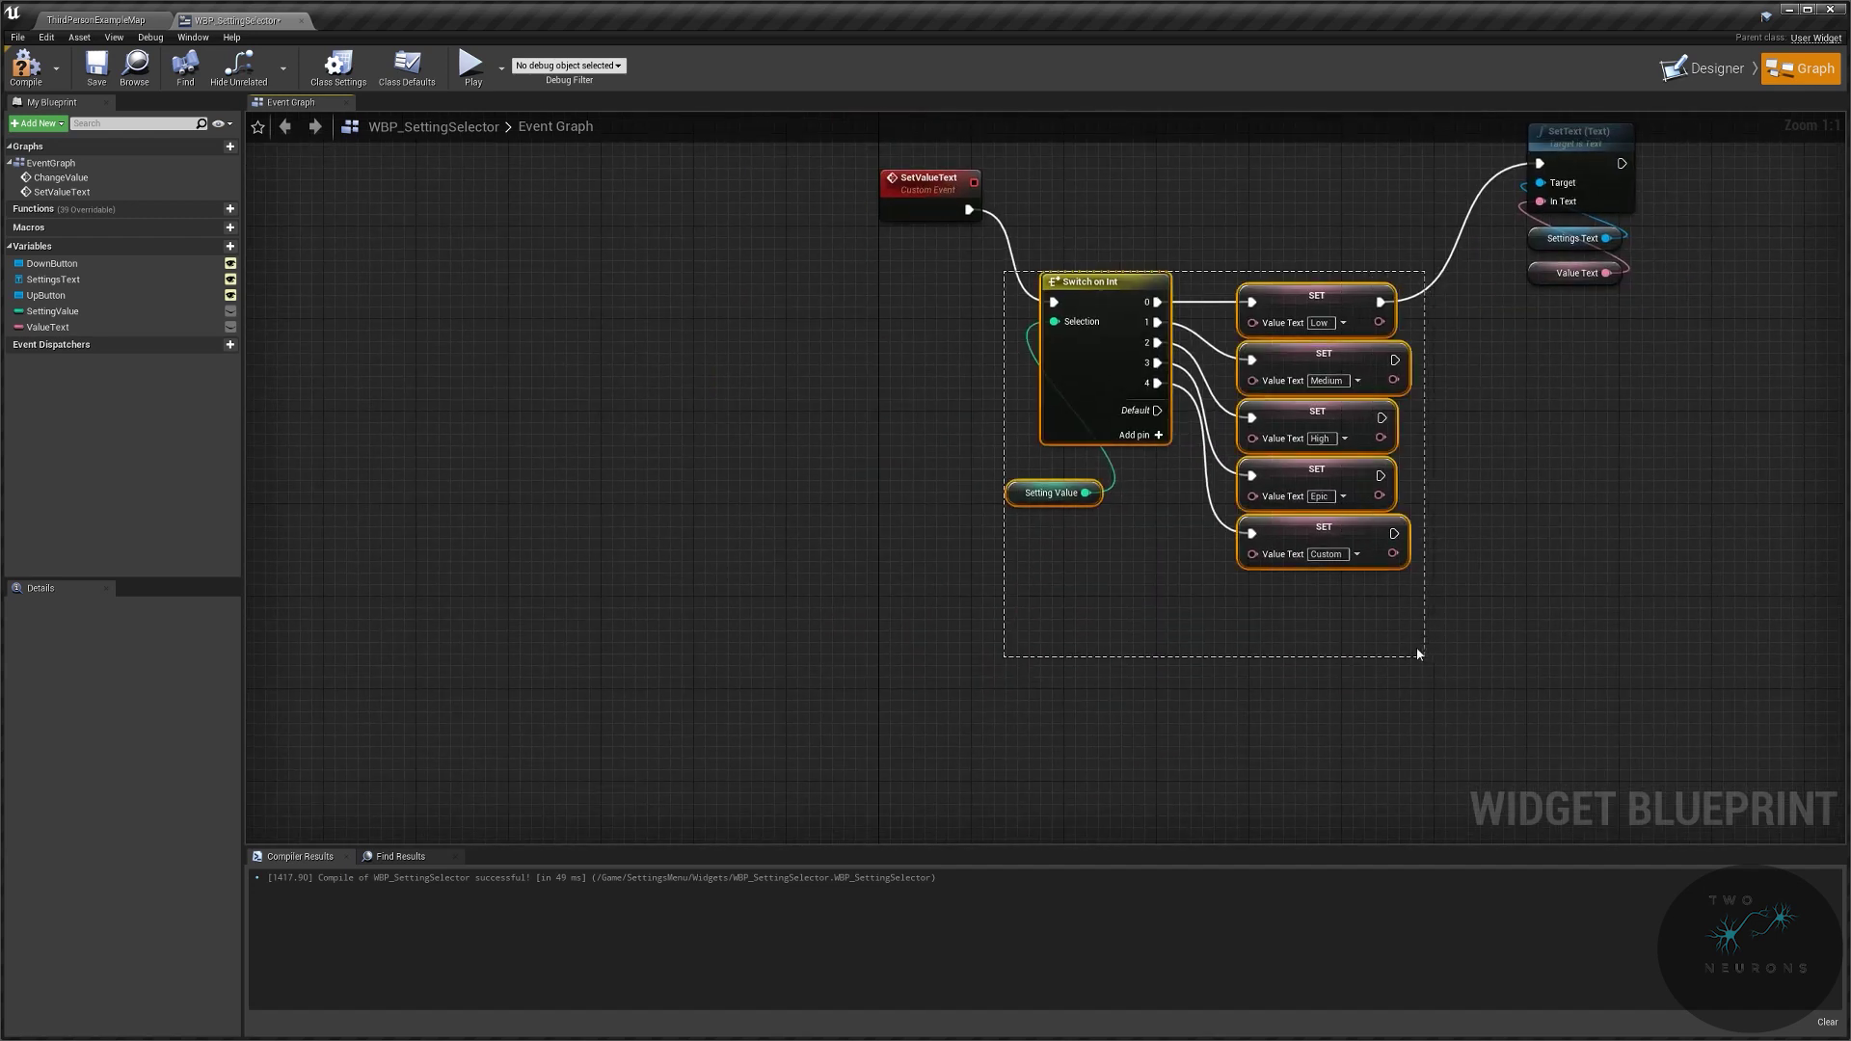
drag(1417, 654, 1417, 654)
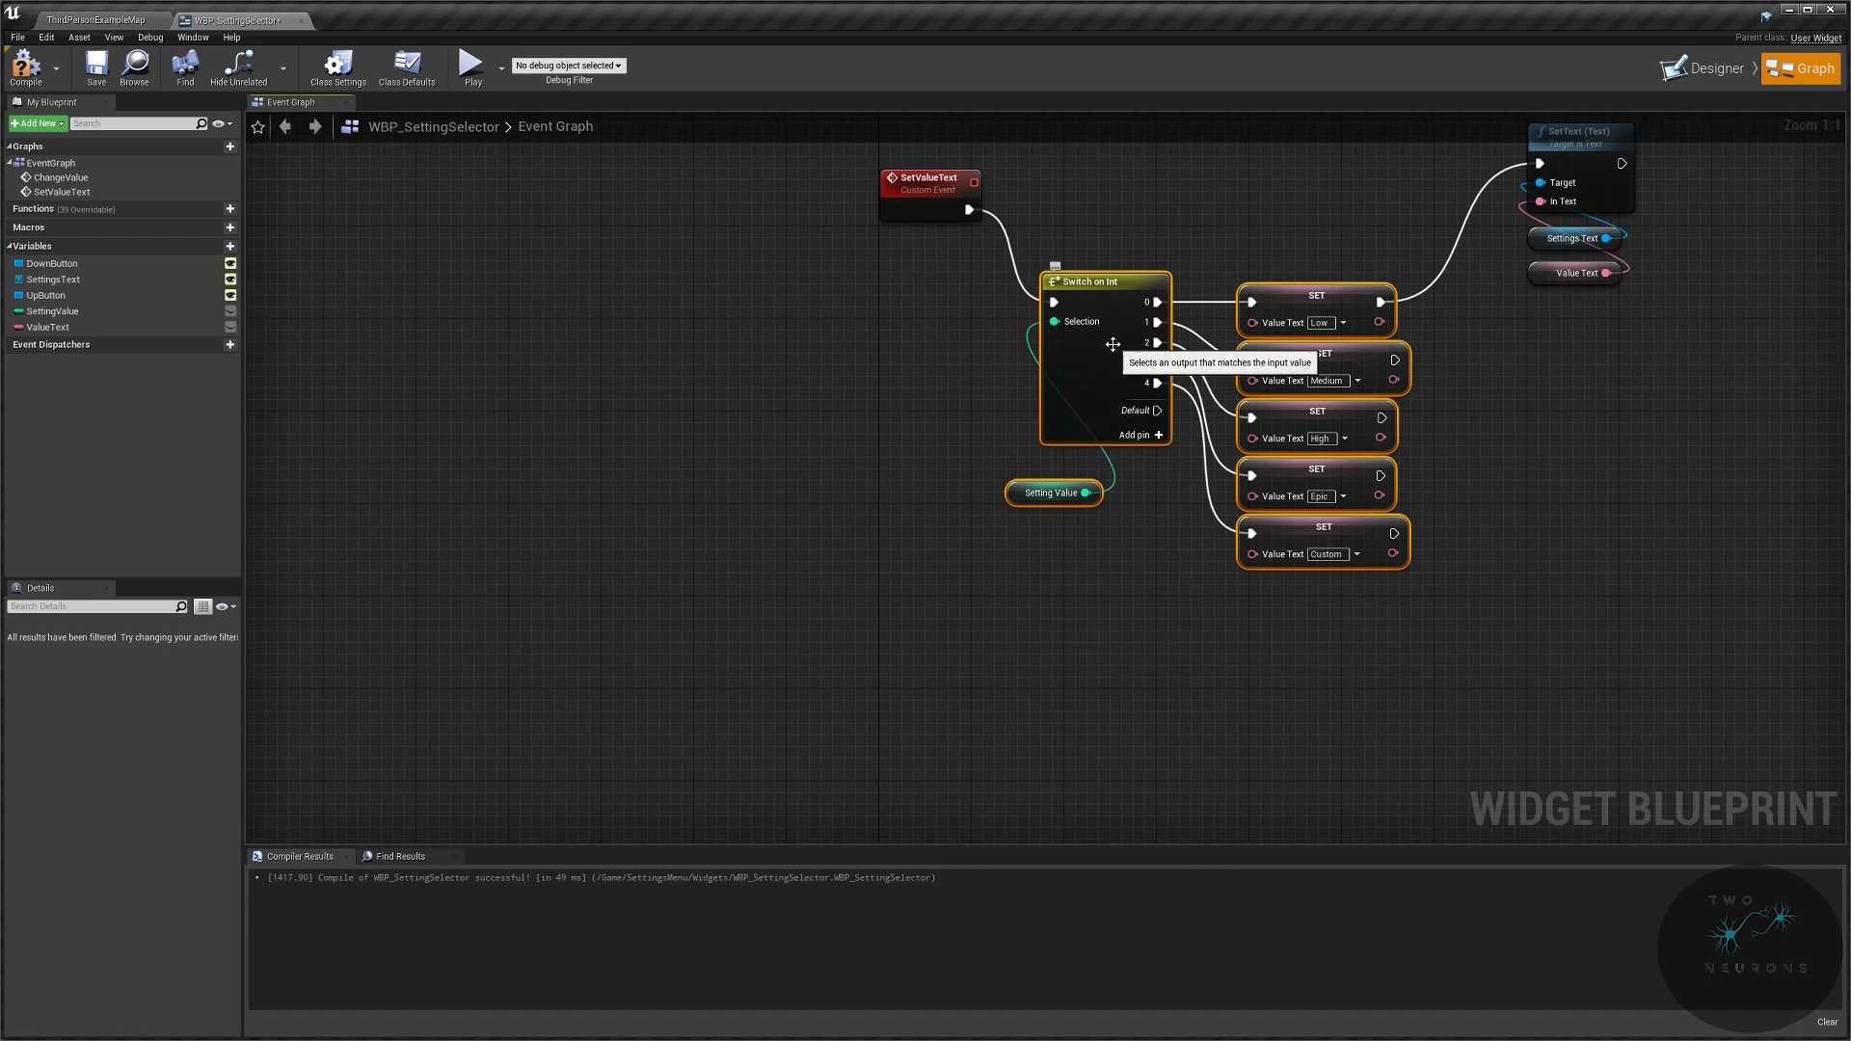
right_click(1113, 291)
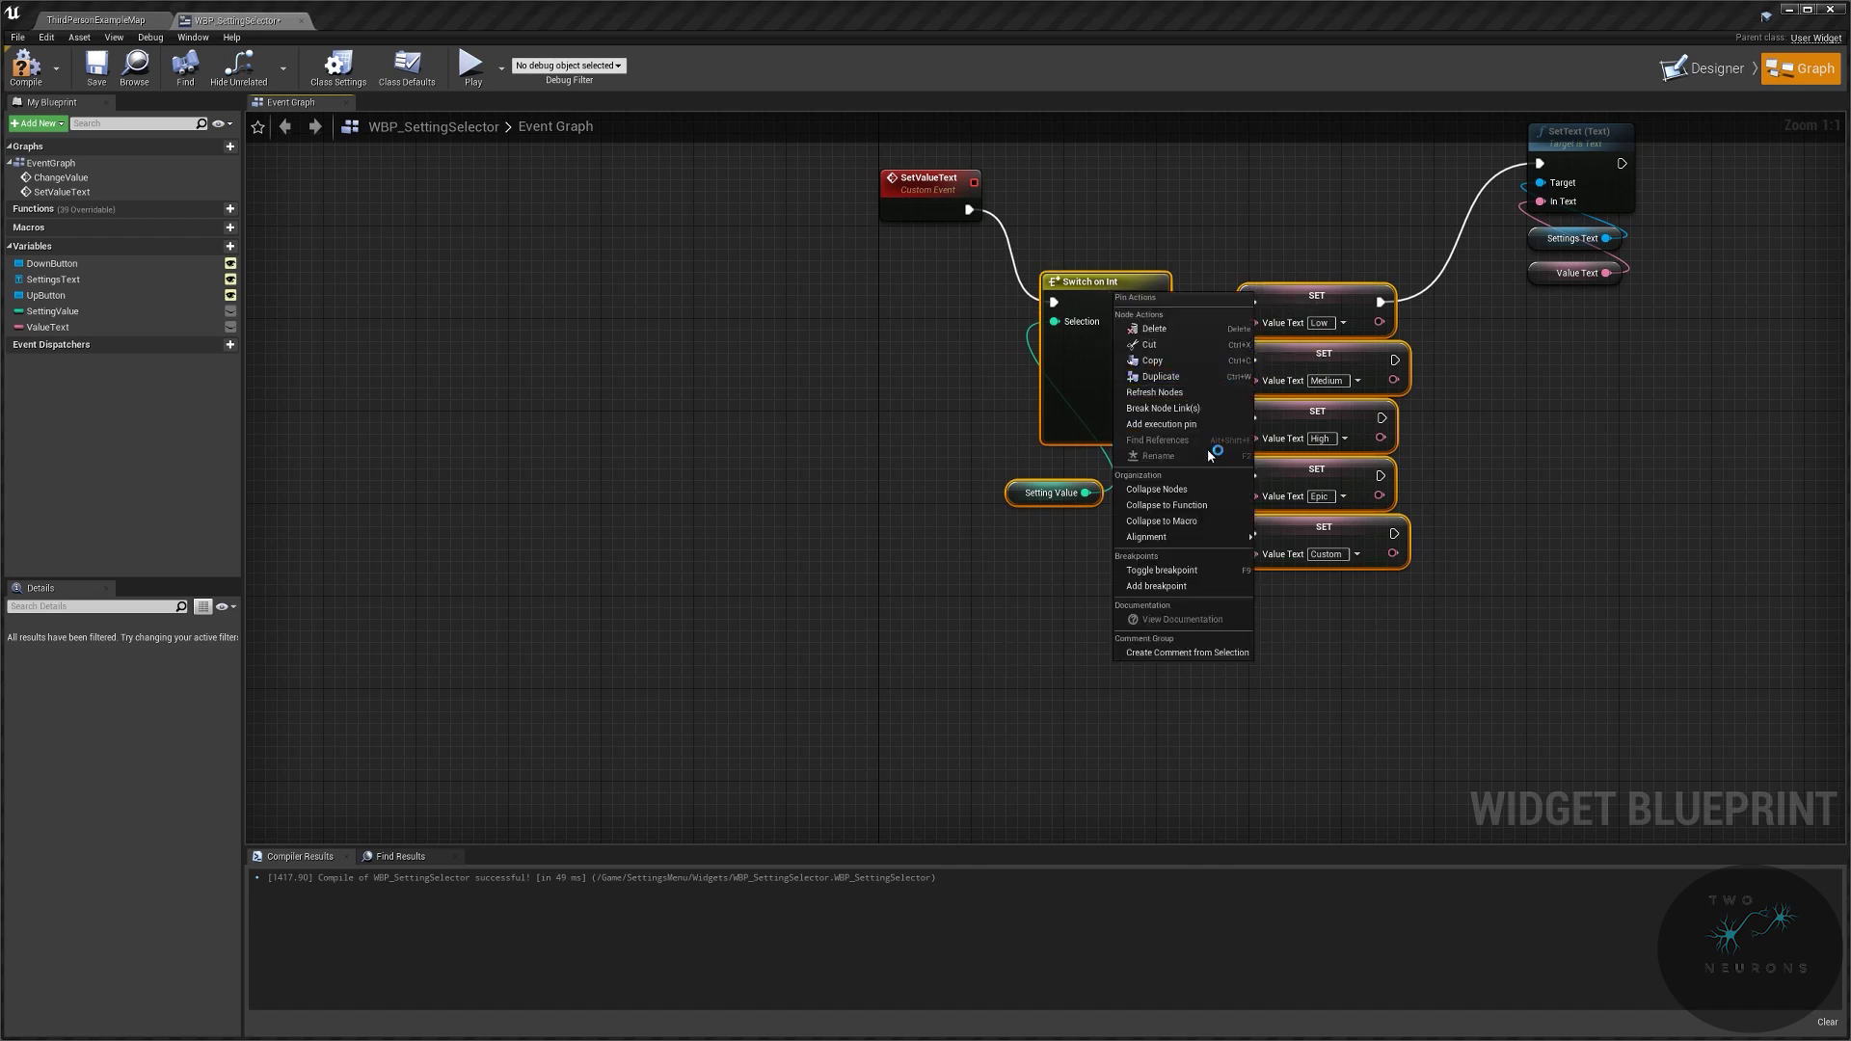
Step: Collapse the selected nodes into a function named SelectText and line it up with SetValueText
click(1209, 506)
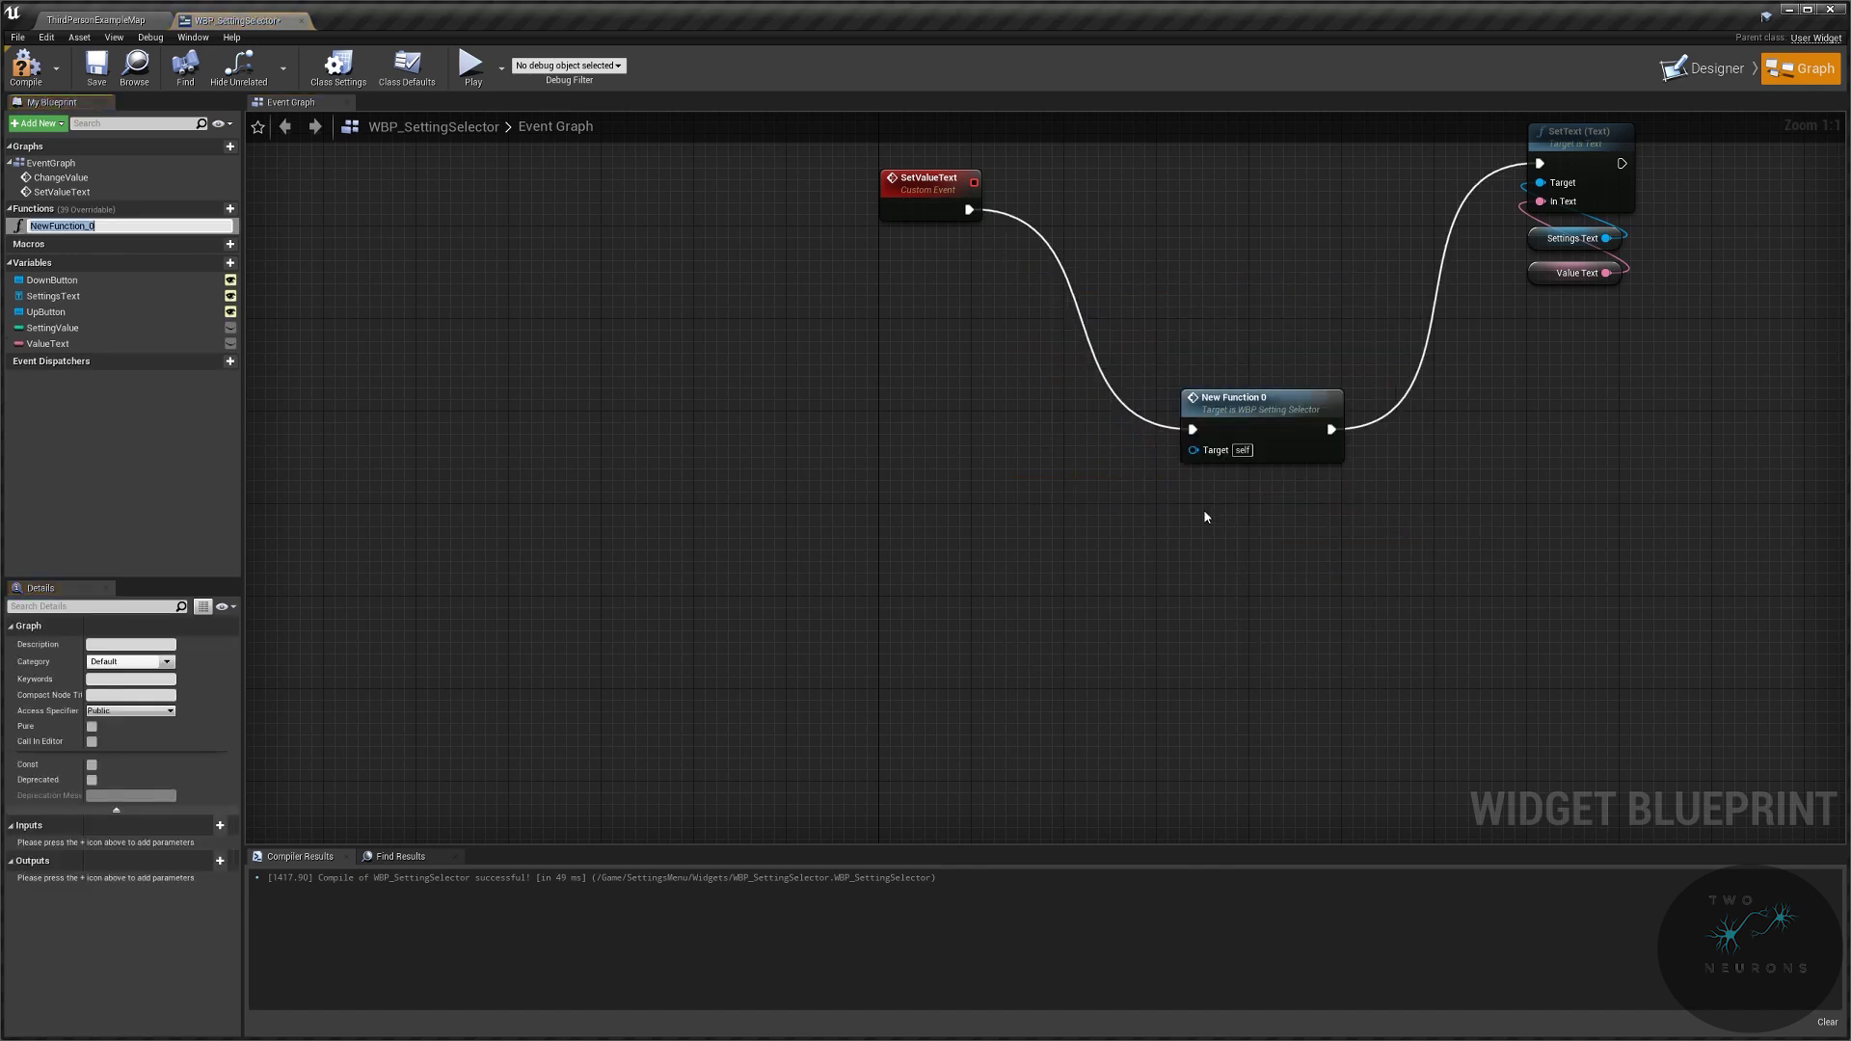
text(SelectText)
key(Return)
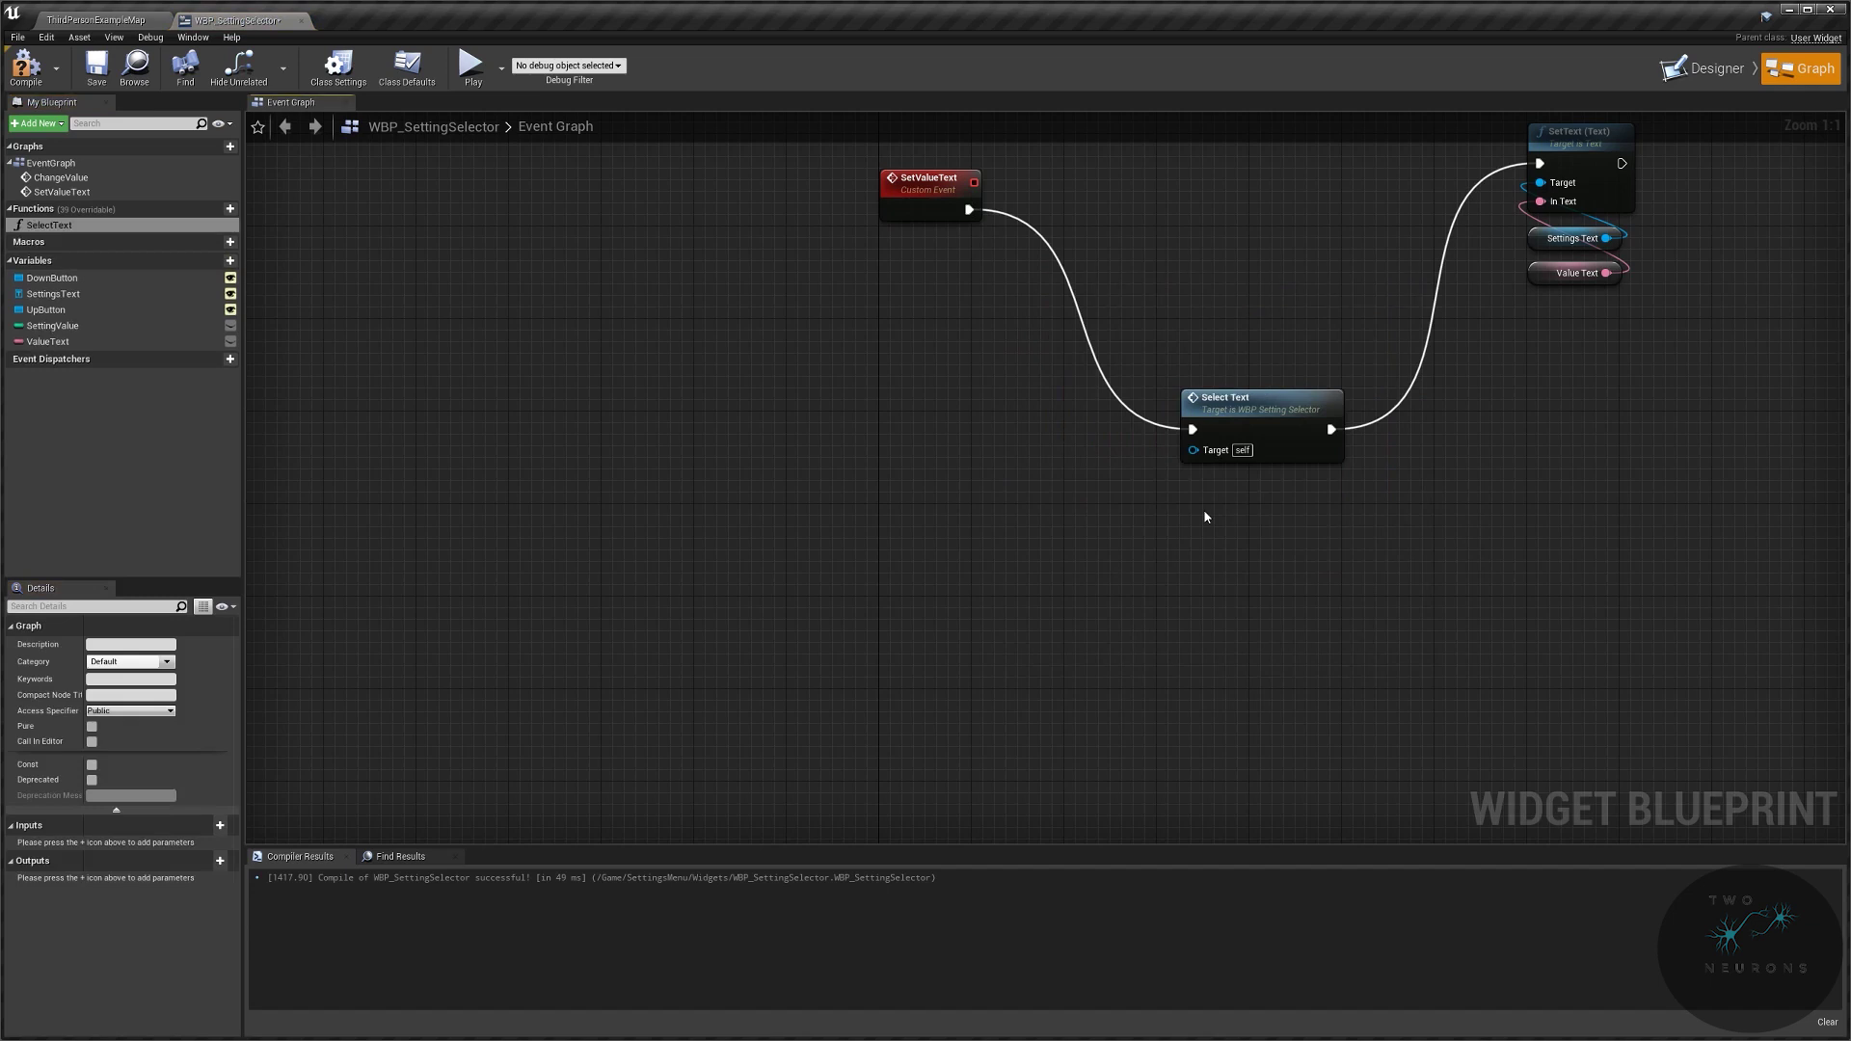
right_drag(1206, 518, 1294, 741)
drag(1364, 649, 1192, 429)
drag(1605, 521, 1367, 392)
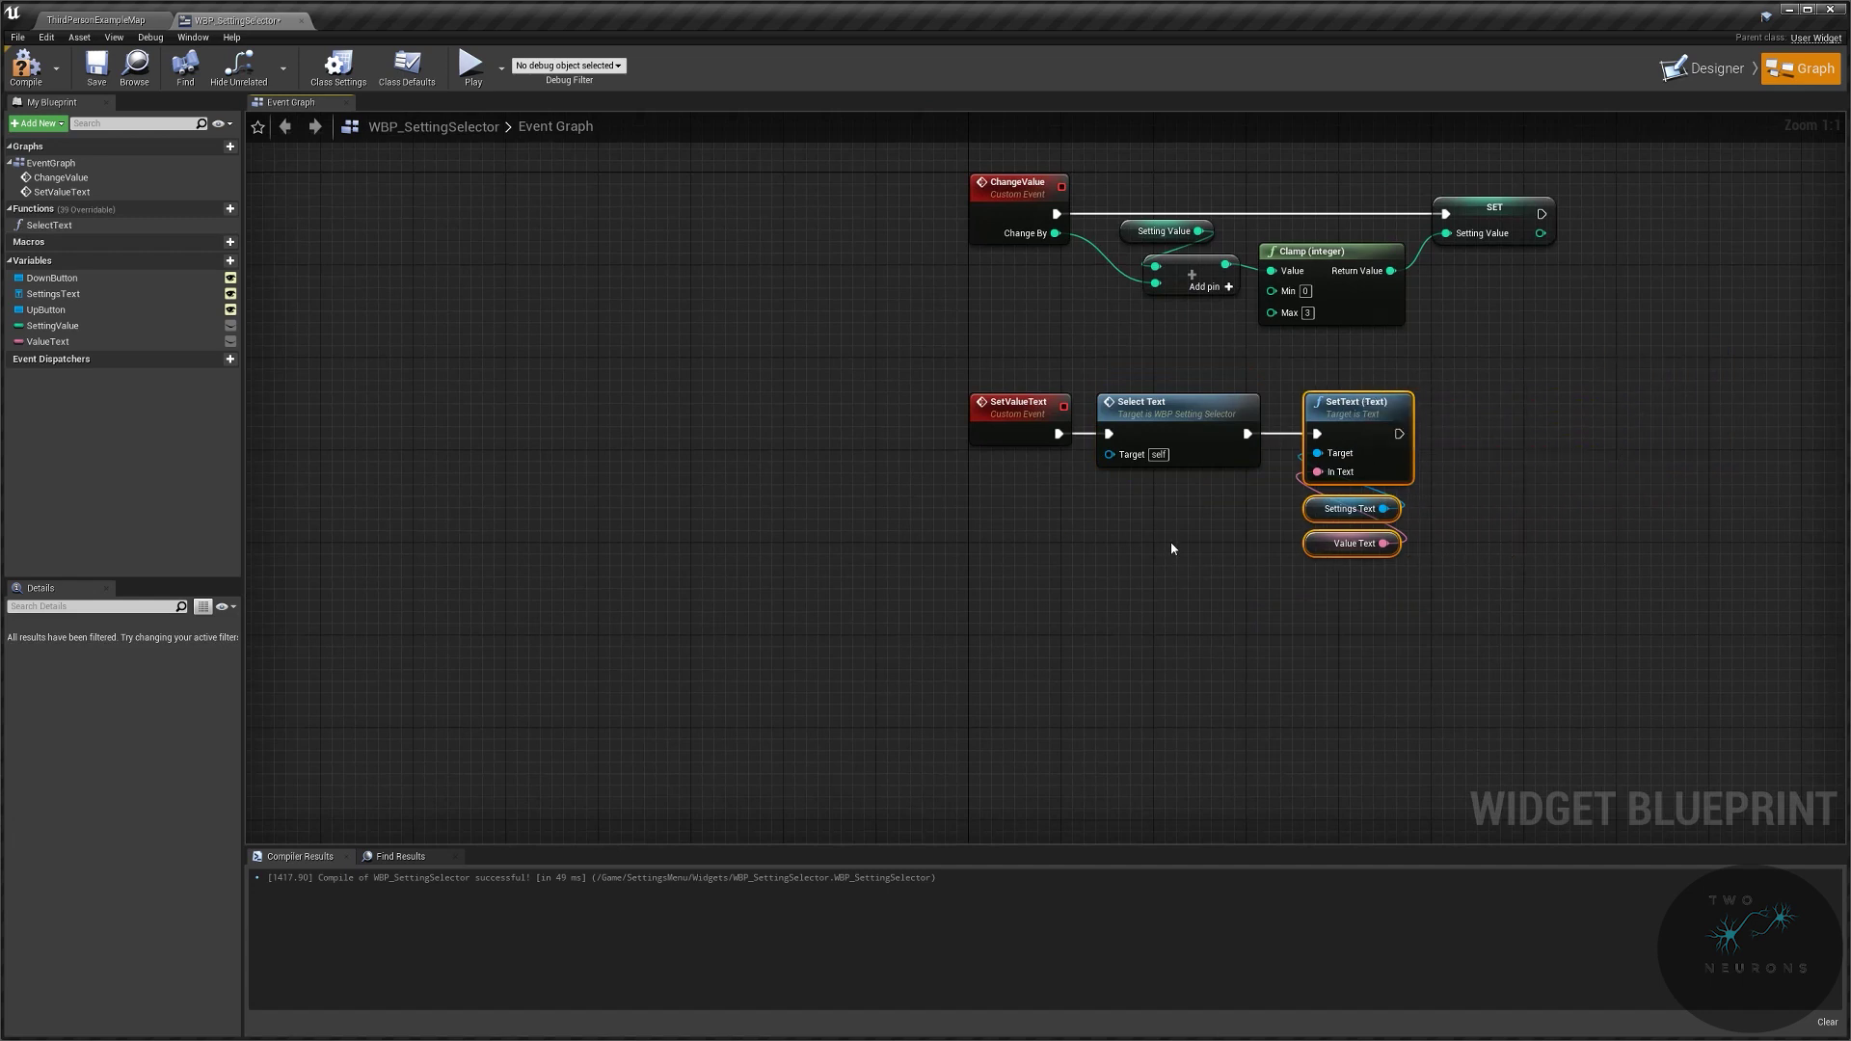
Step: Tidy the node layout inside the Select Text function graph
double_click(1170, 428)
click(891, 381)
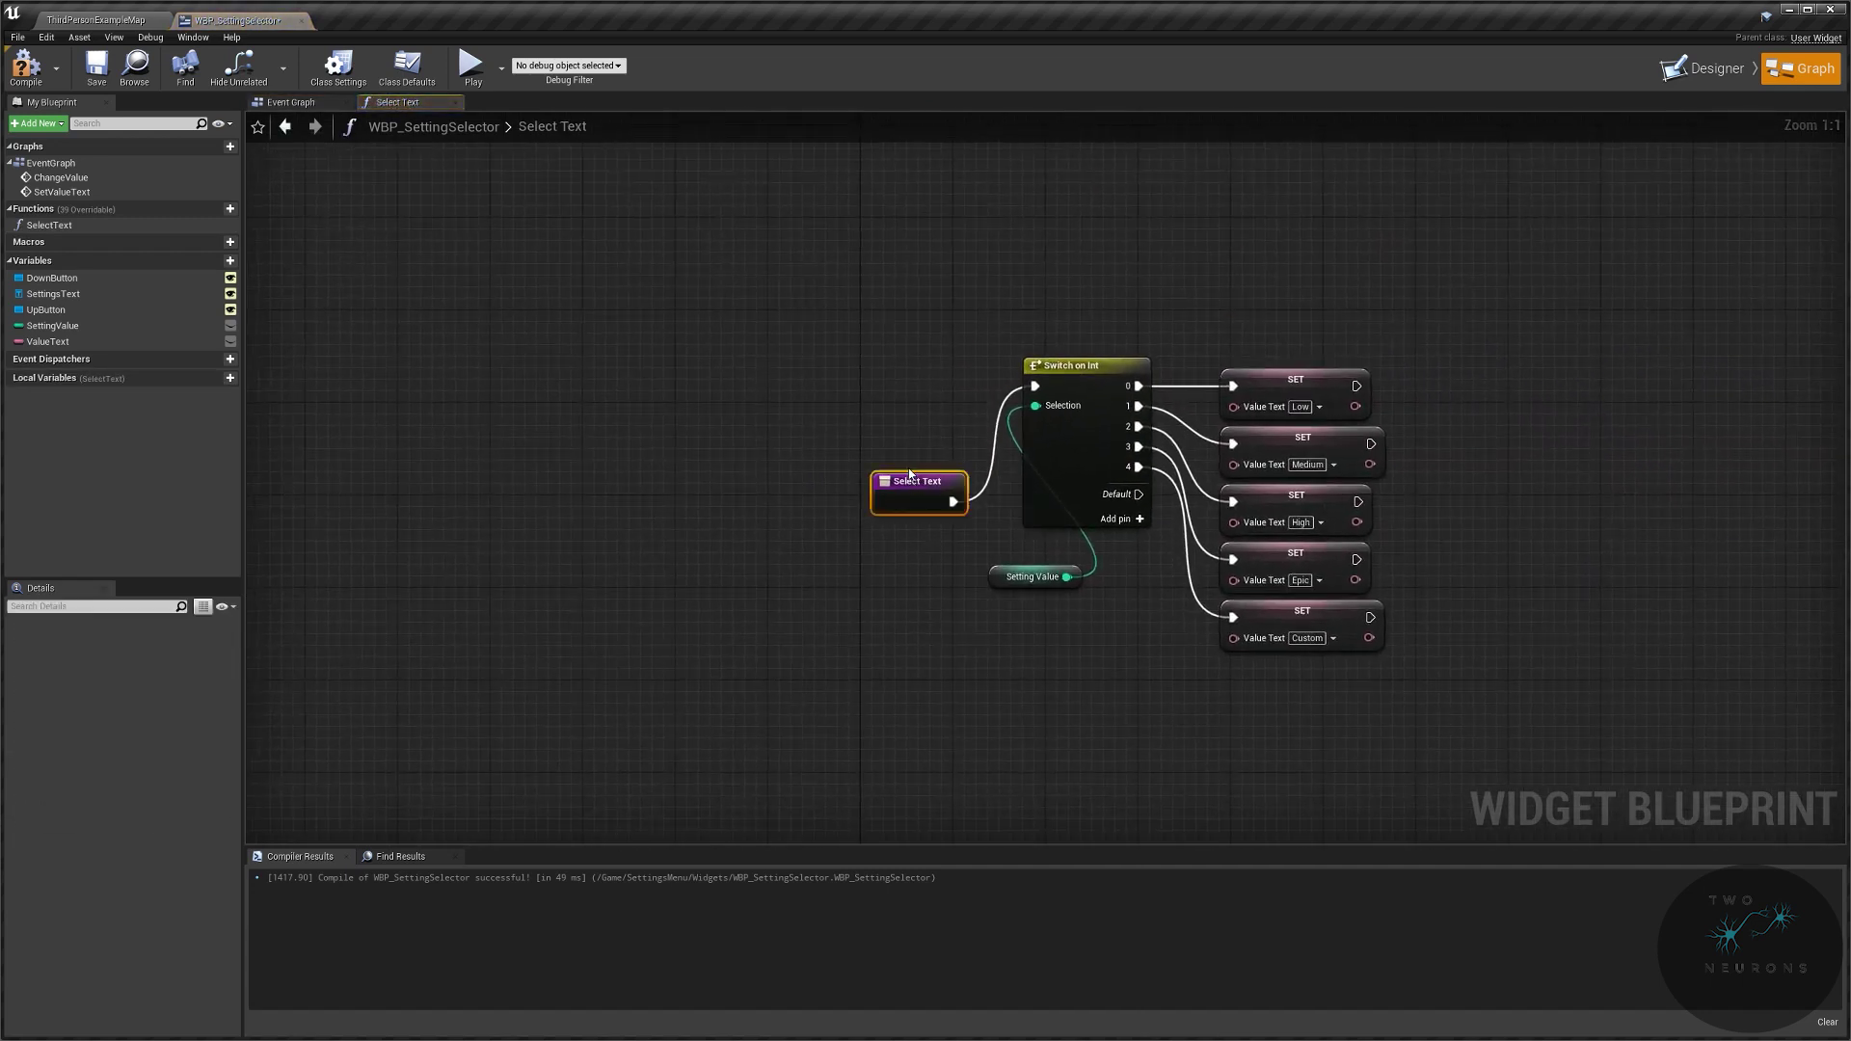
drag(891, 381, 891, 370)
drag(1017, 585, 1052, 564)
right_drag(1052, 564, 758, 603)
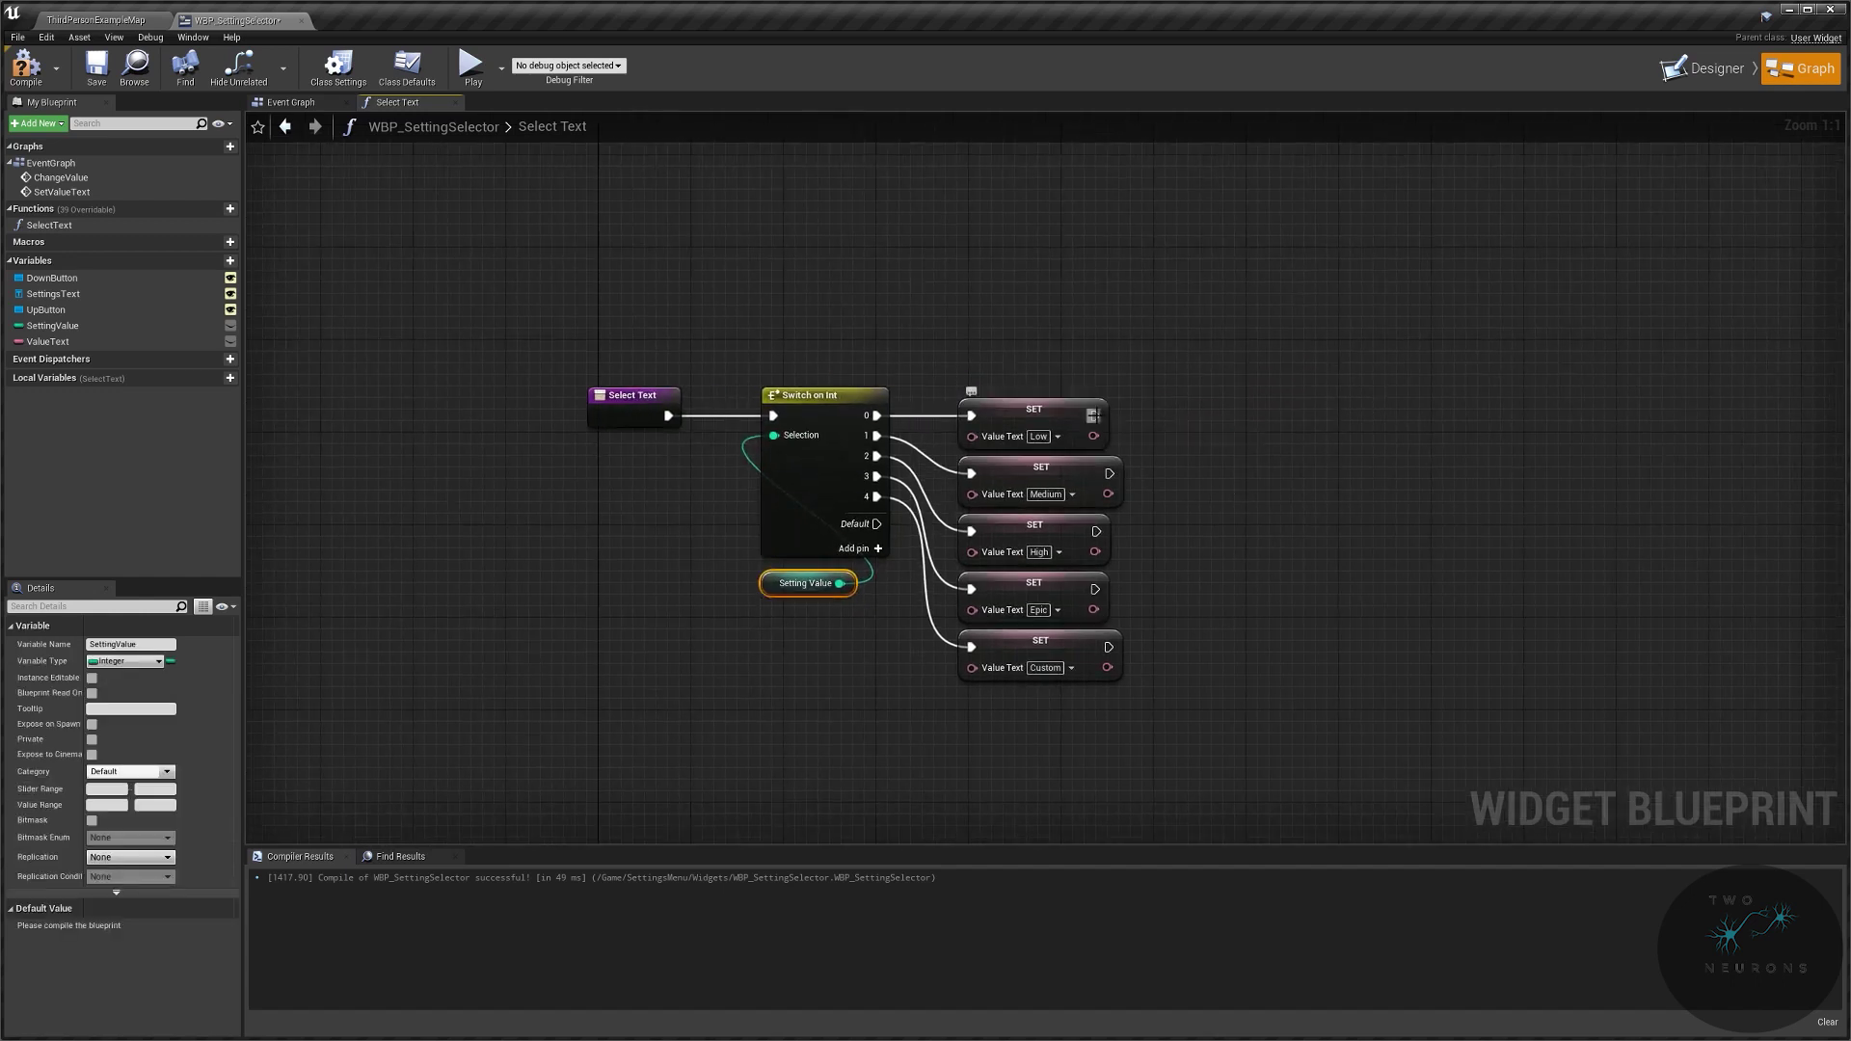
drag(1055, 413, 1066, 413)
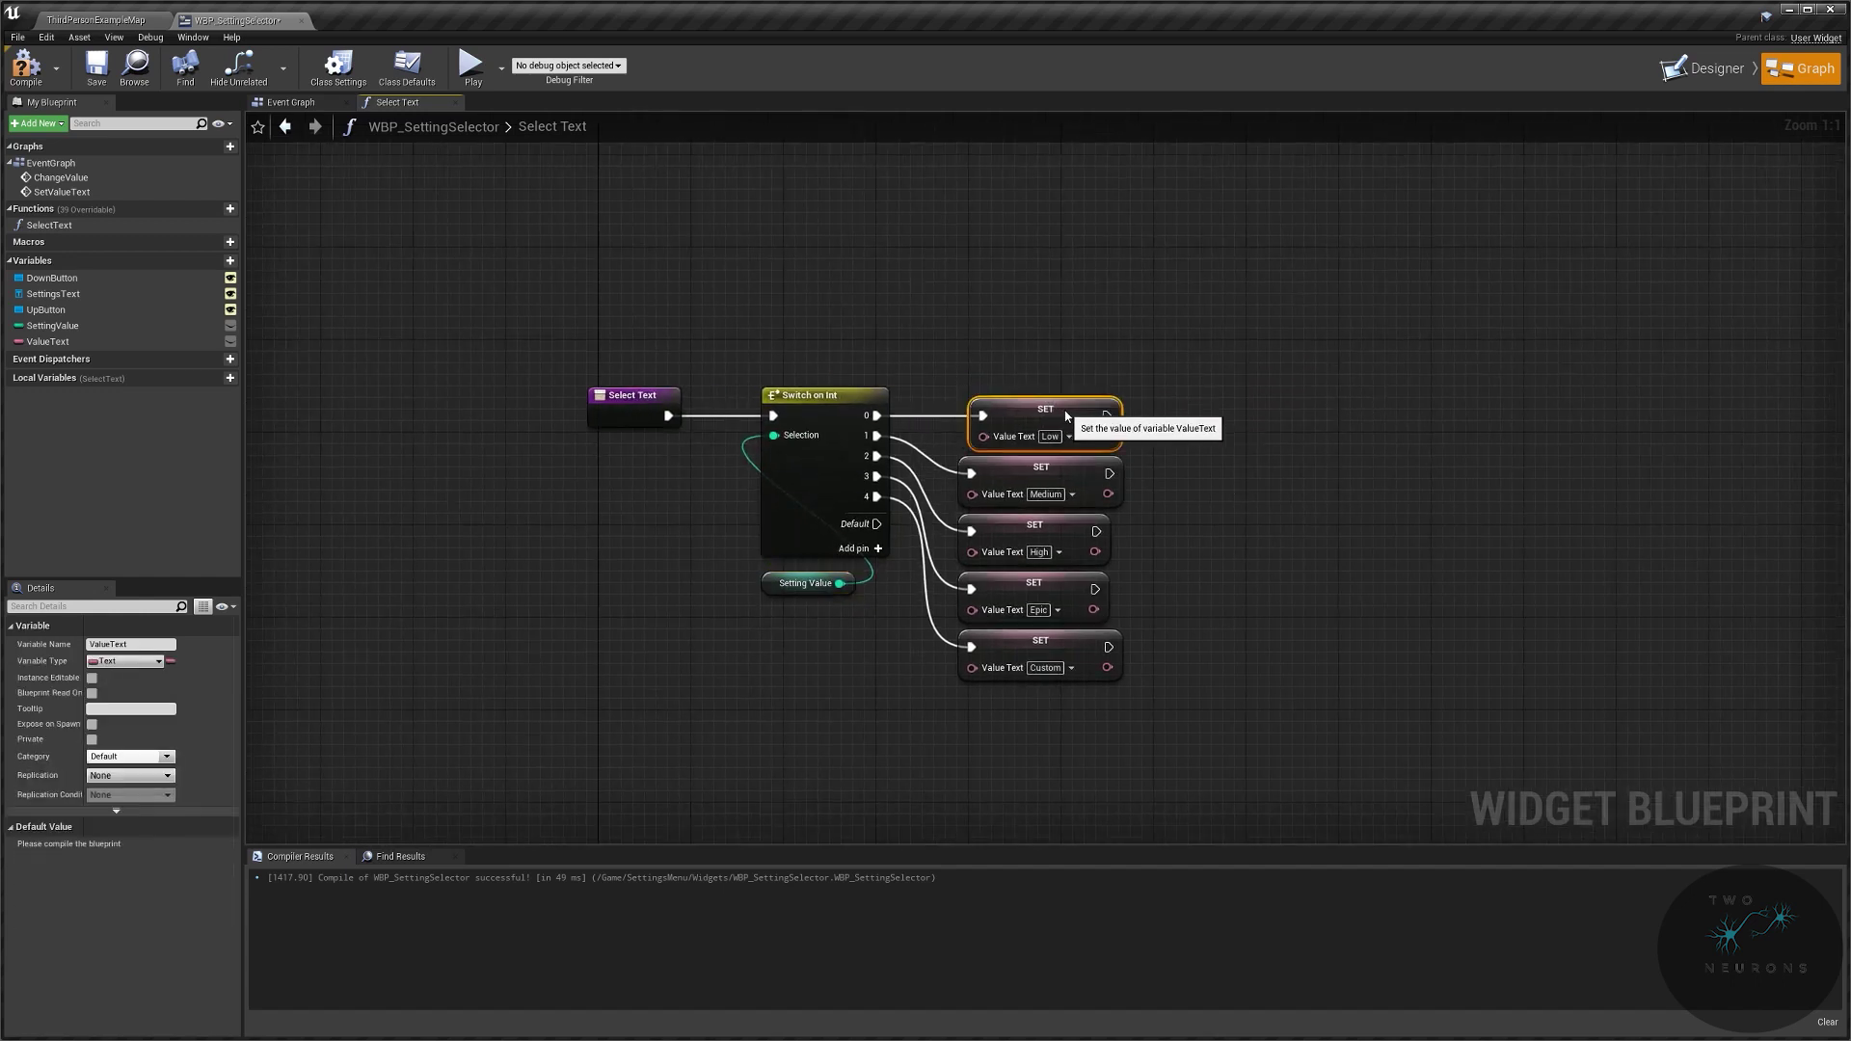
drag(1053, 526, 1049, 579)
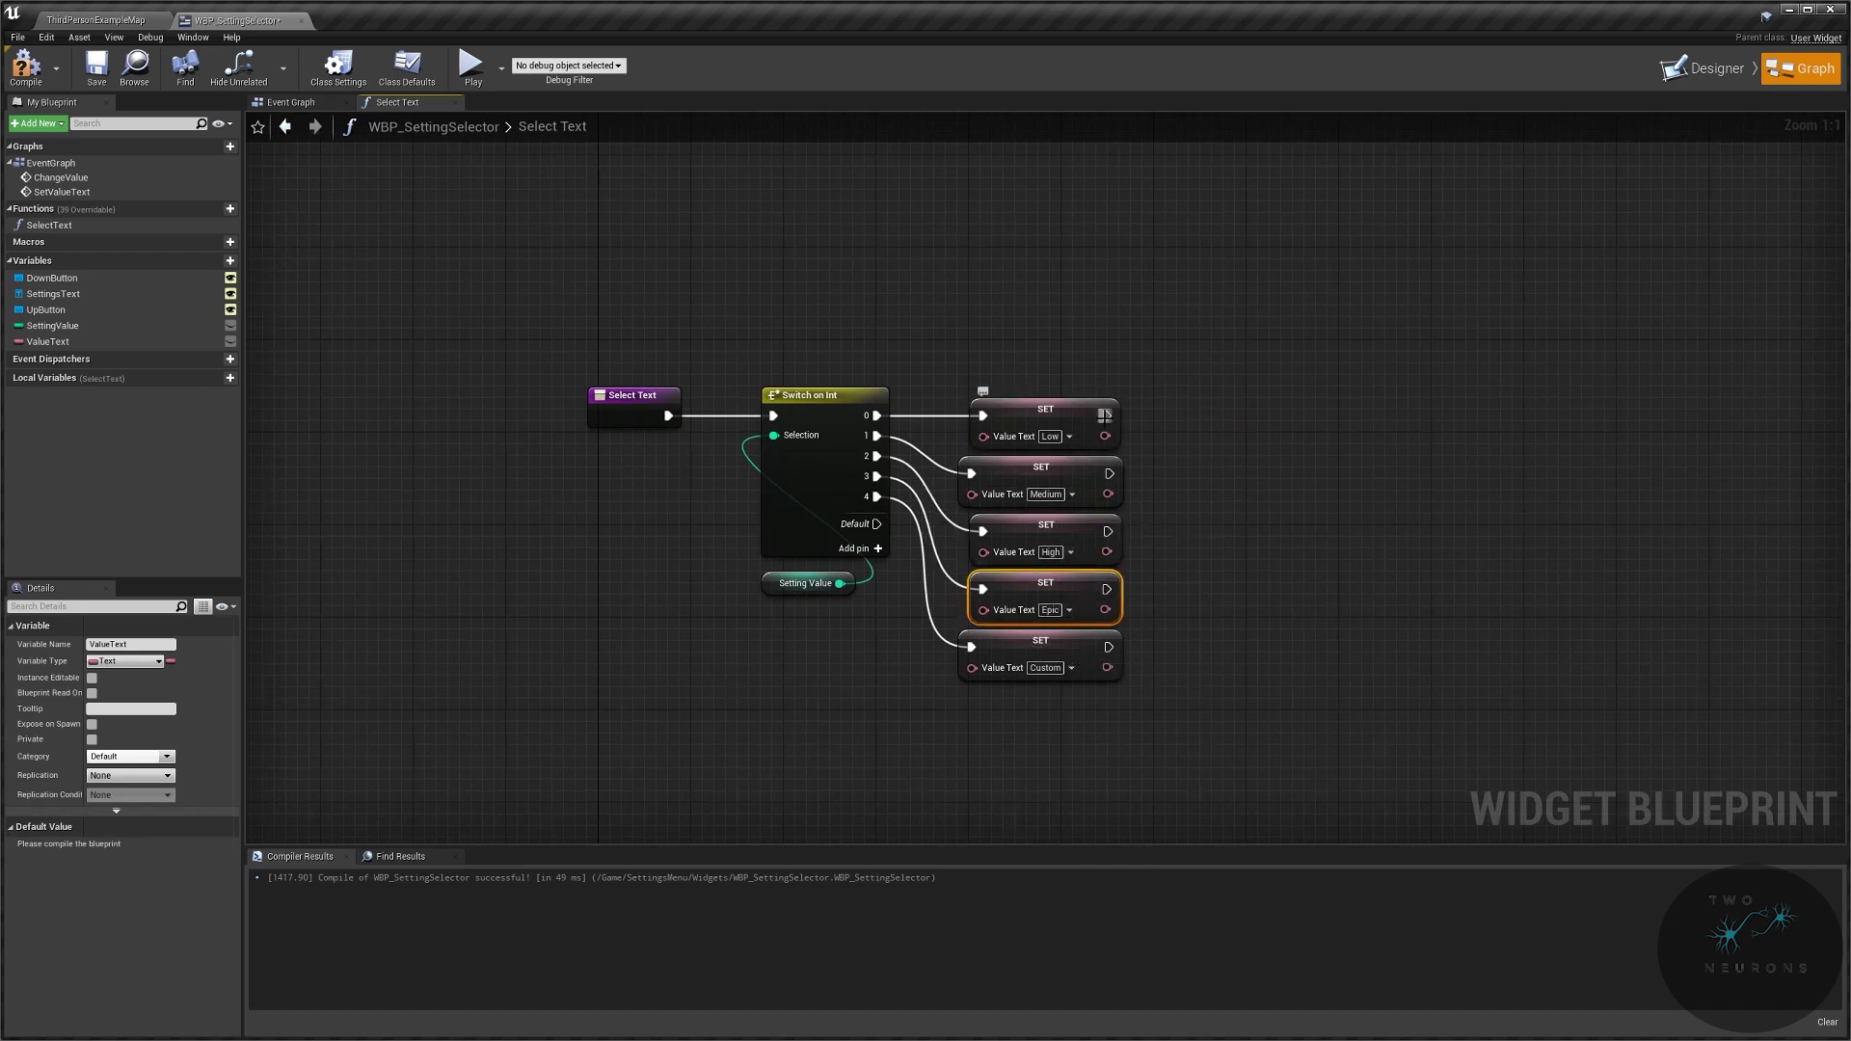
Step: Add a Return Node after the Low setter with a reroute point on the wire
drag(1106, 416, 1401, 391)
text(return)
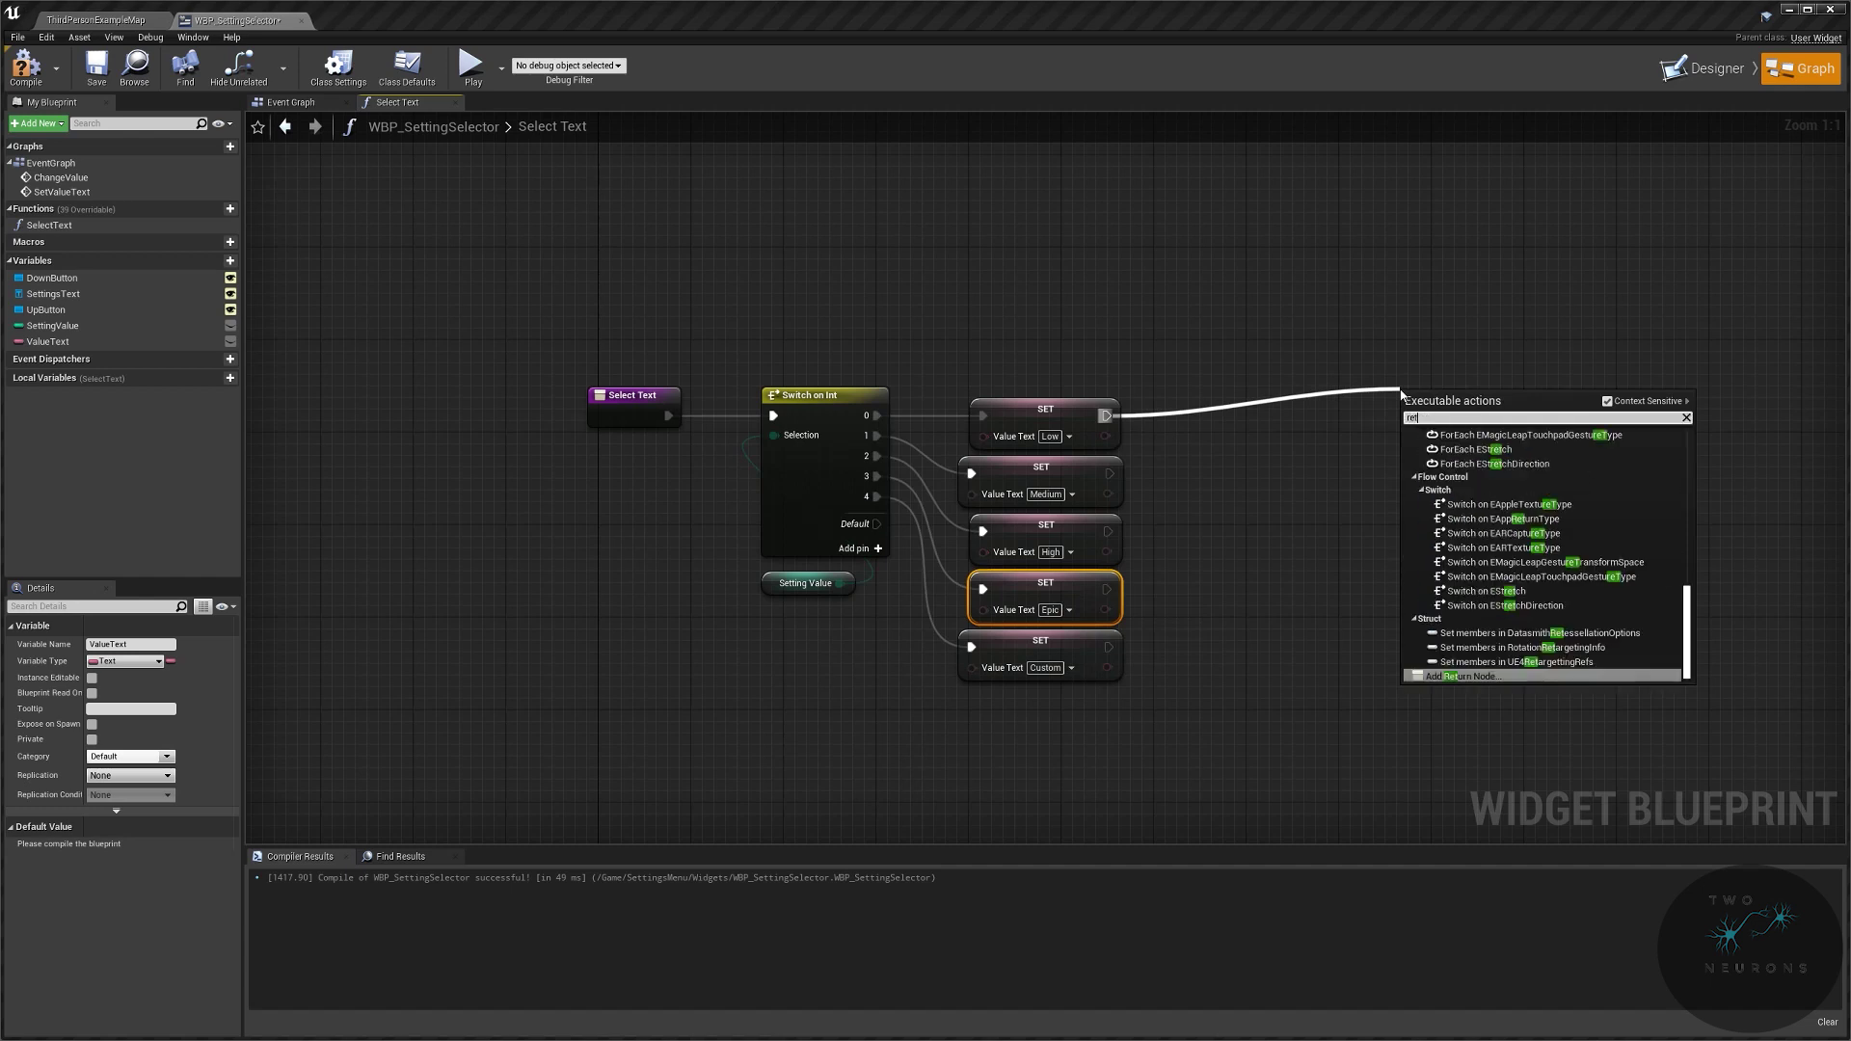
key(Return)
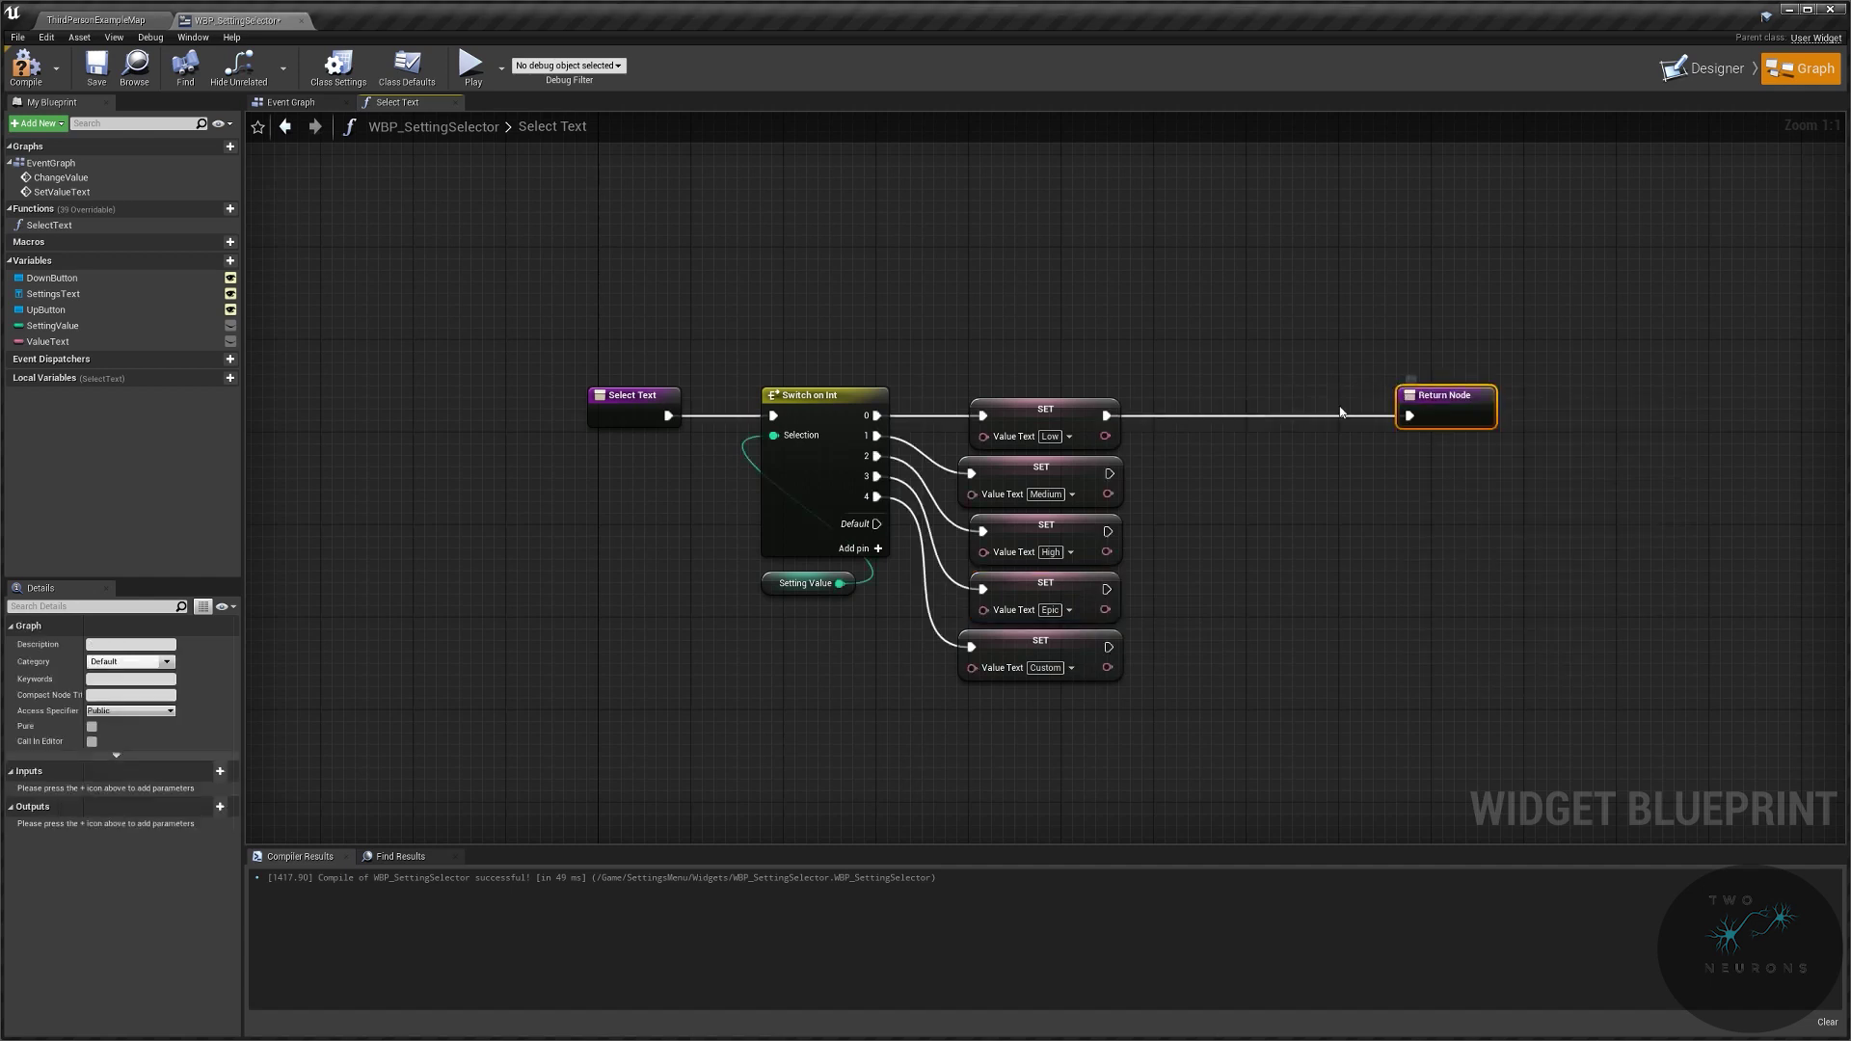
double_click(1332, 418)
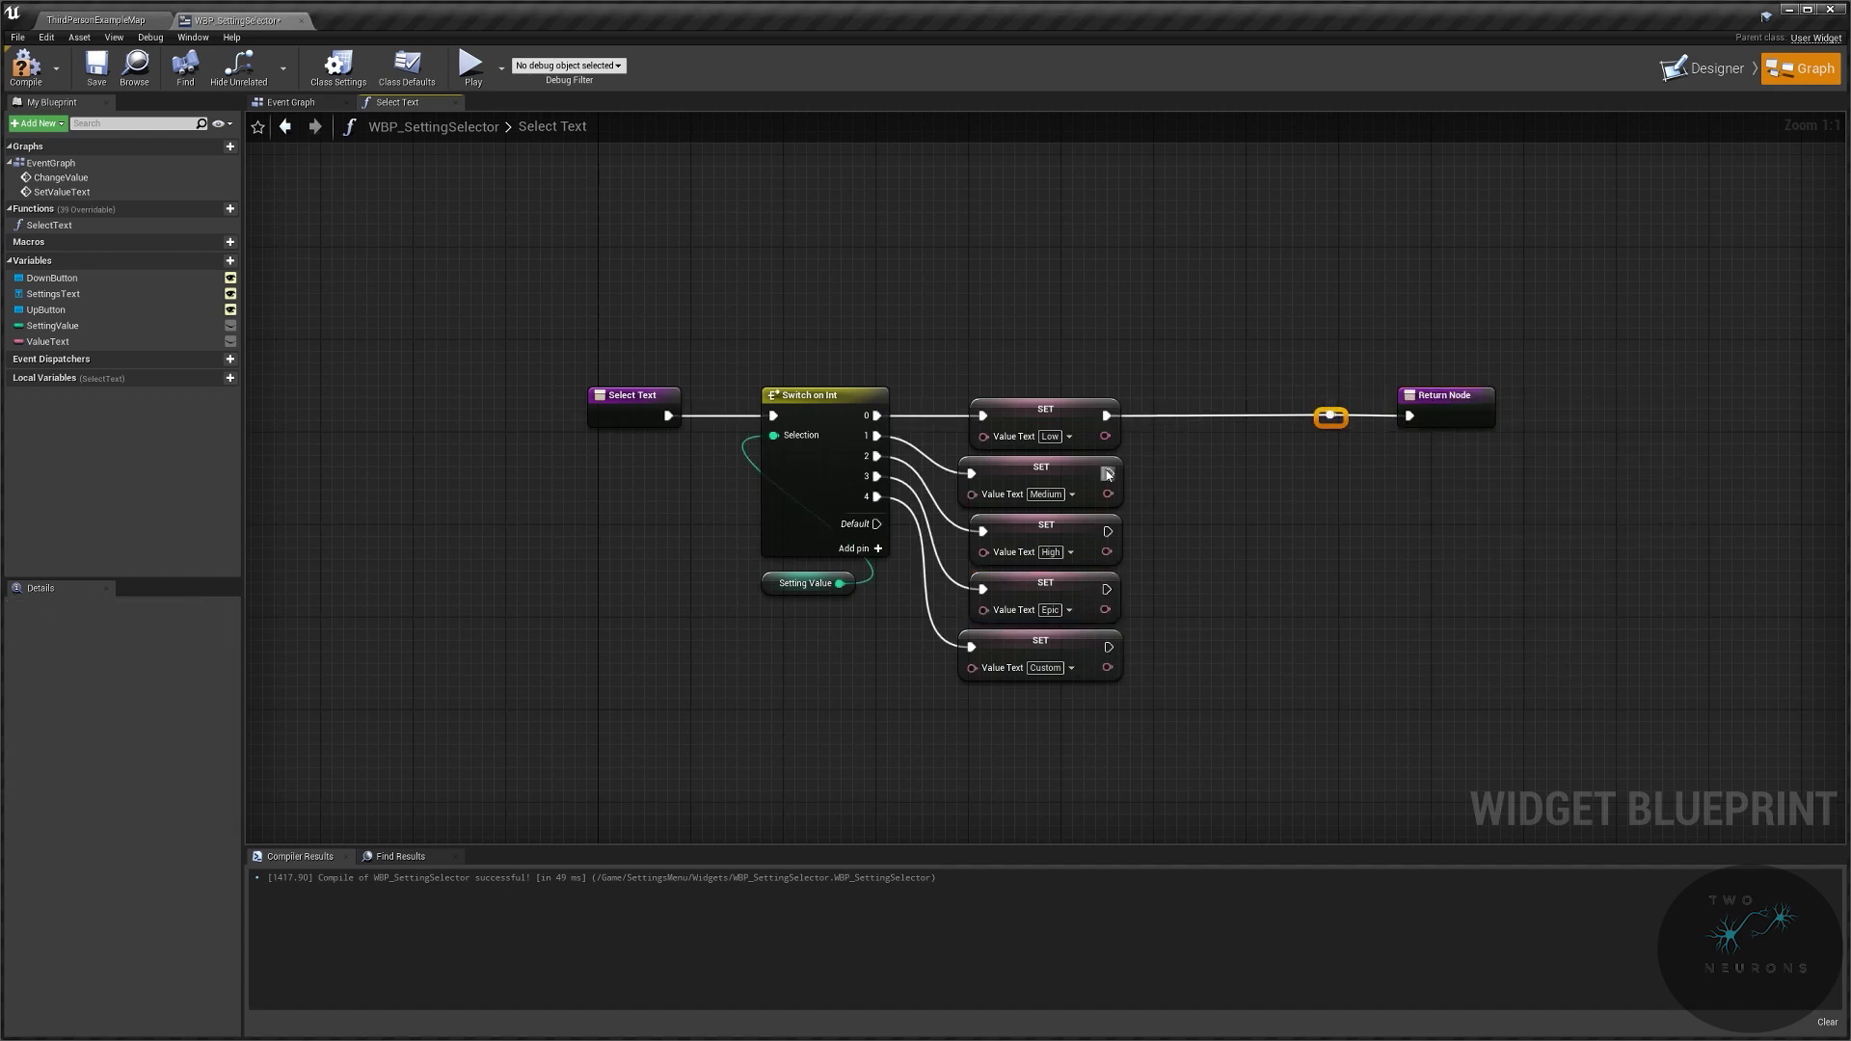
drag(396, 291, 1640, 430)
Step: Connect the Medium, High, Epic and Custom setters to the return reroute point
click(1149, 495)
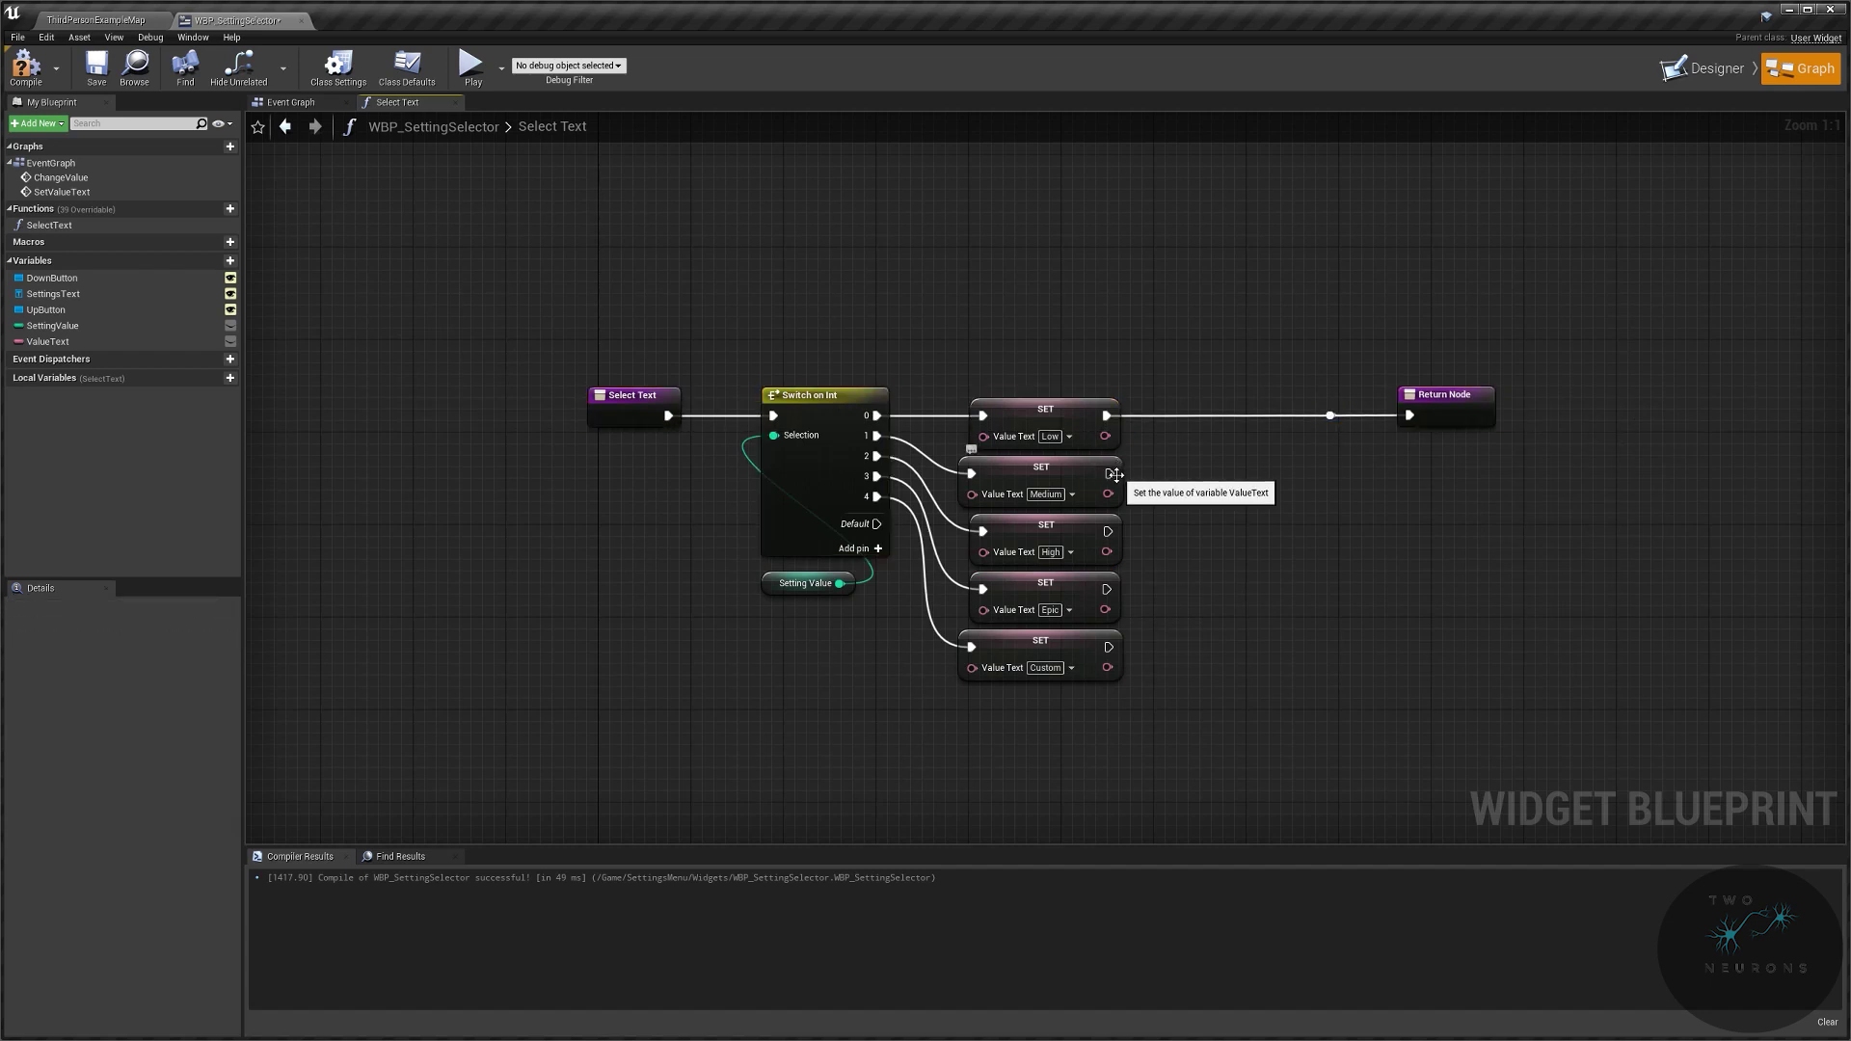
click(1115, 474)
drag(1110, 473, 1333, 417)
drag(1109, 531, 1329, 415)
drag(1106, 589, 1331, 416)
drag(1109, 647, 1331, 416)
Step: Call Set Value Text after the SET node in the ChangeValue event
click(279, 102)
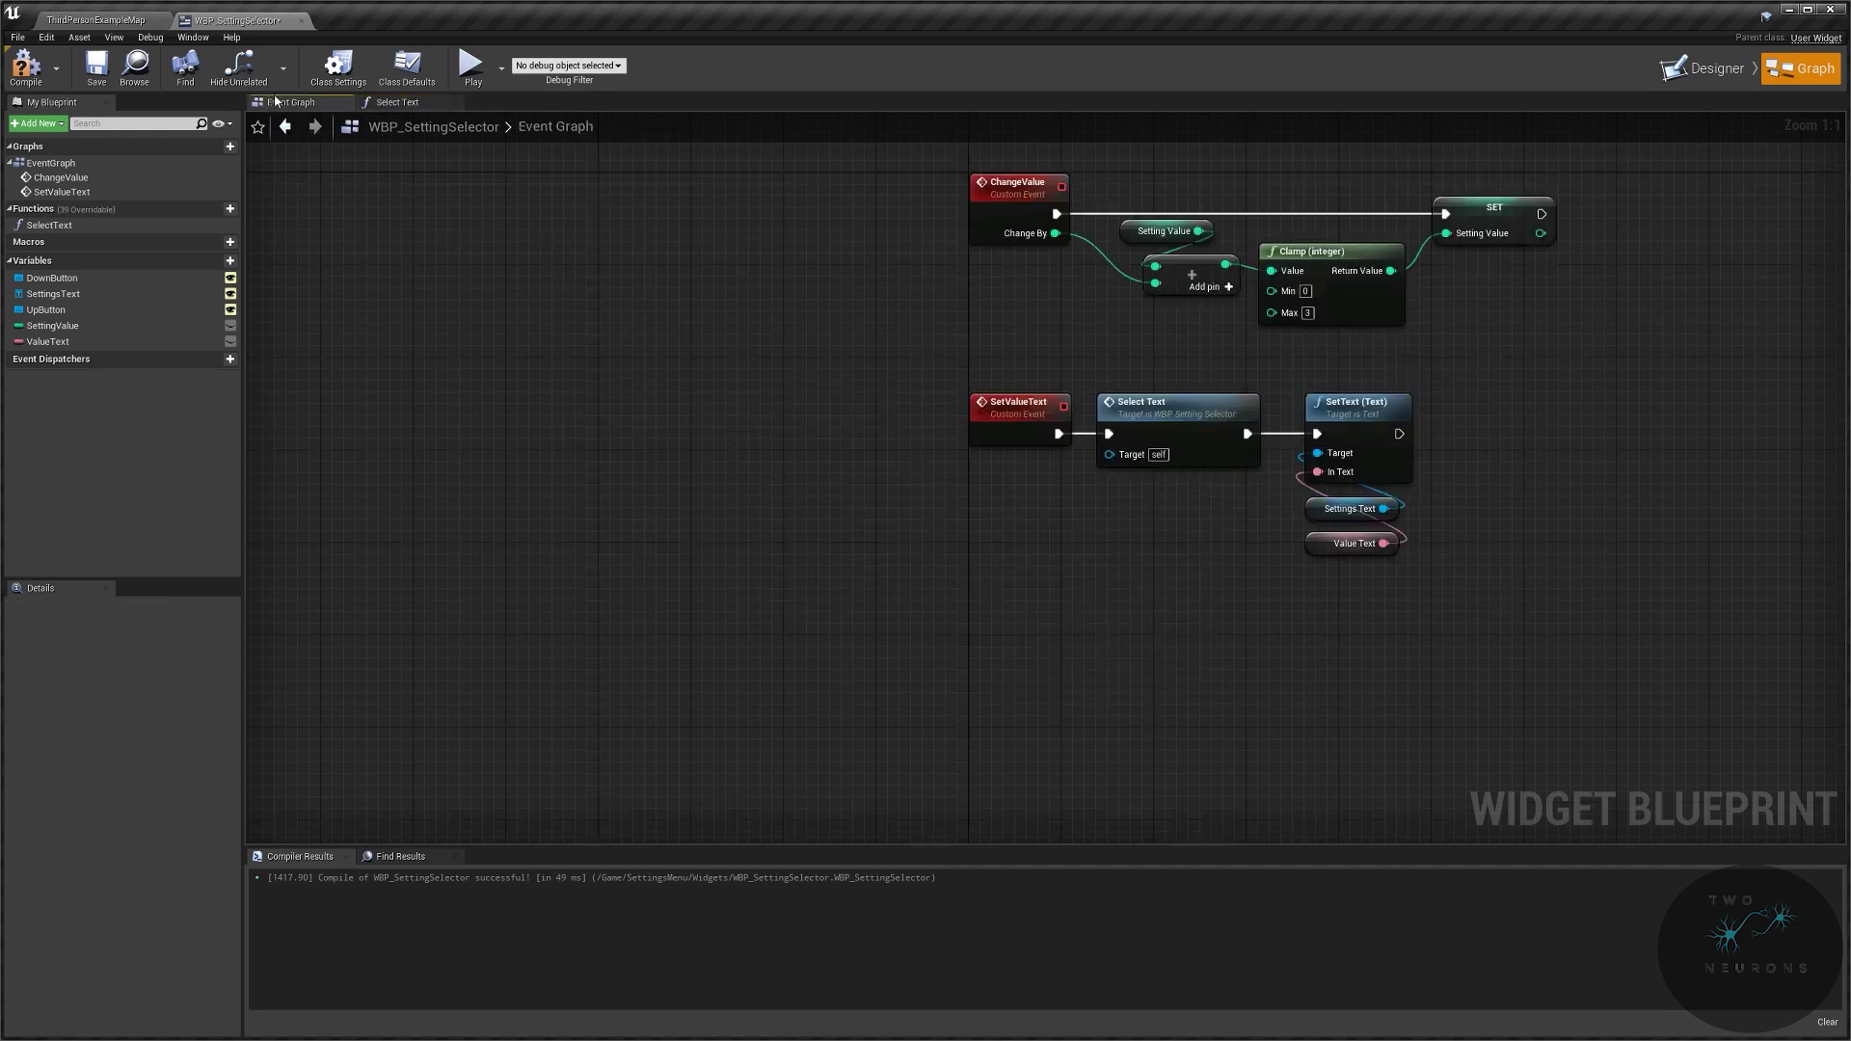
right_drag(731, 213, 504, 351)
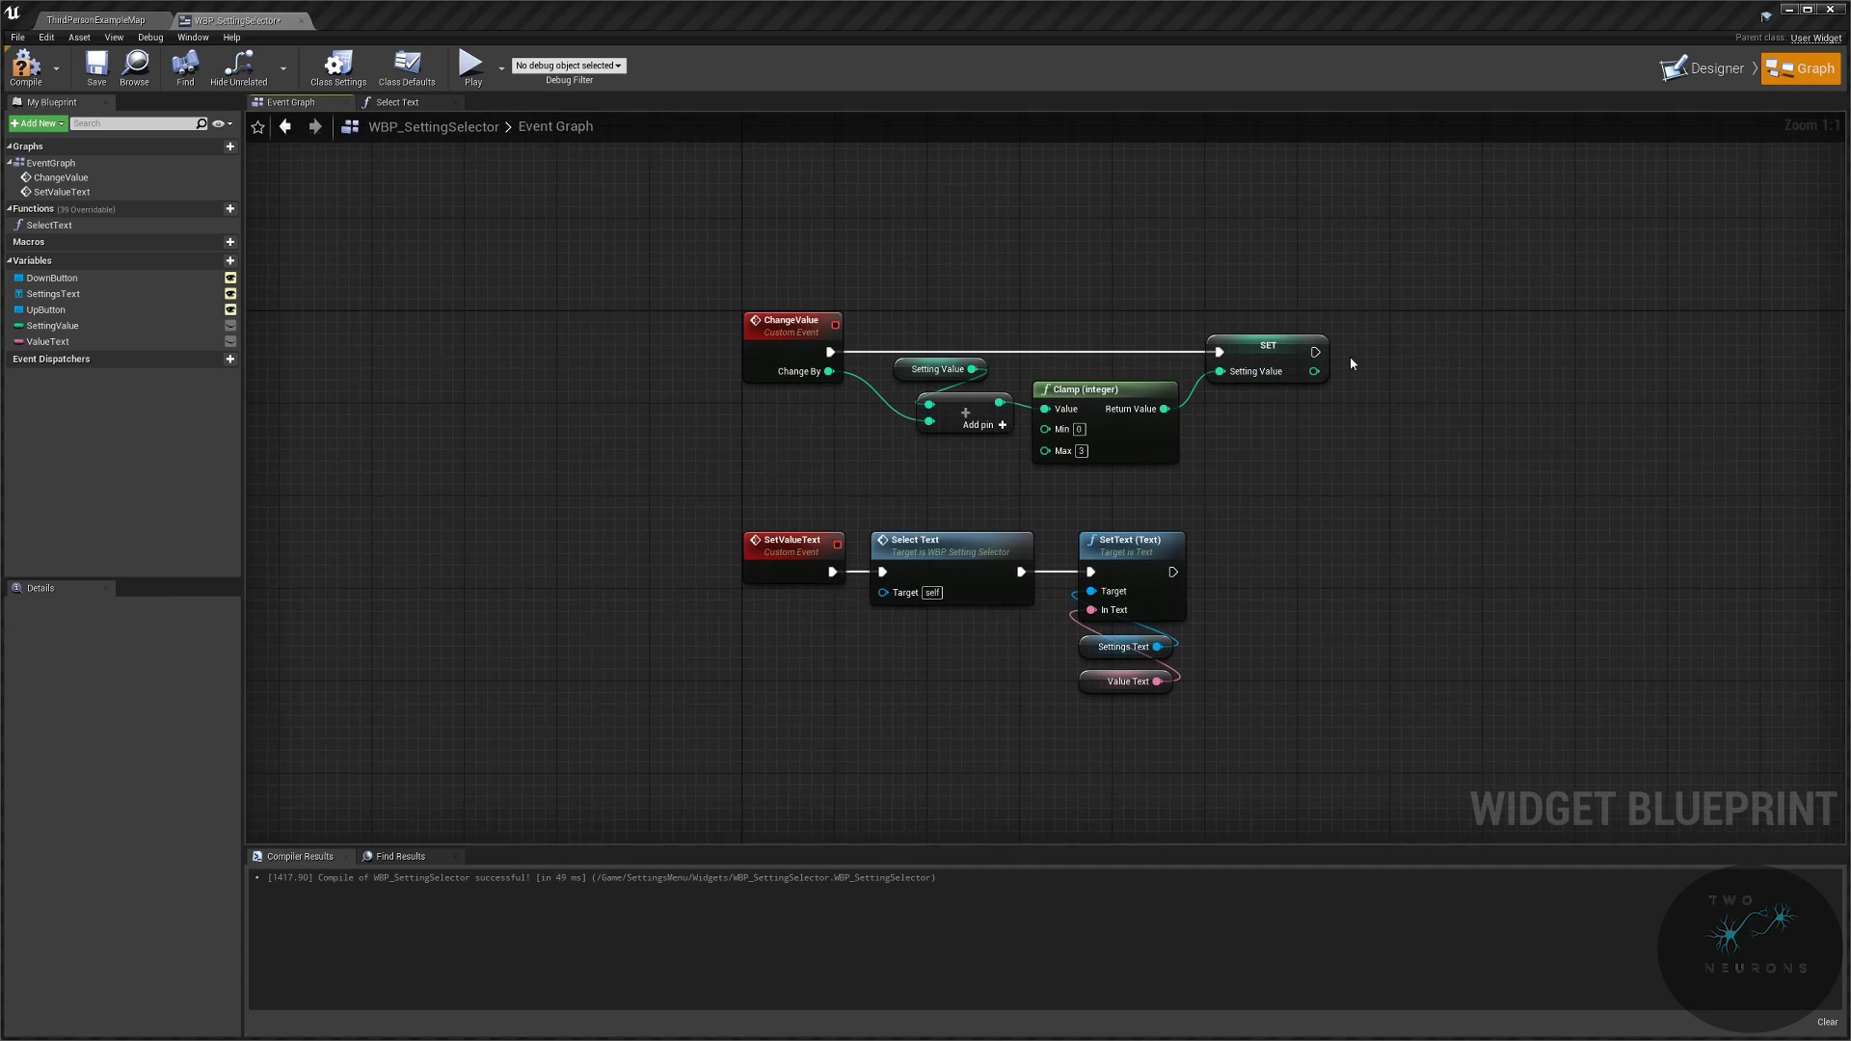
drag(1315, 351, 1377, 369)
text(set value text)
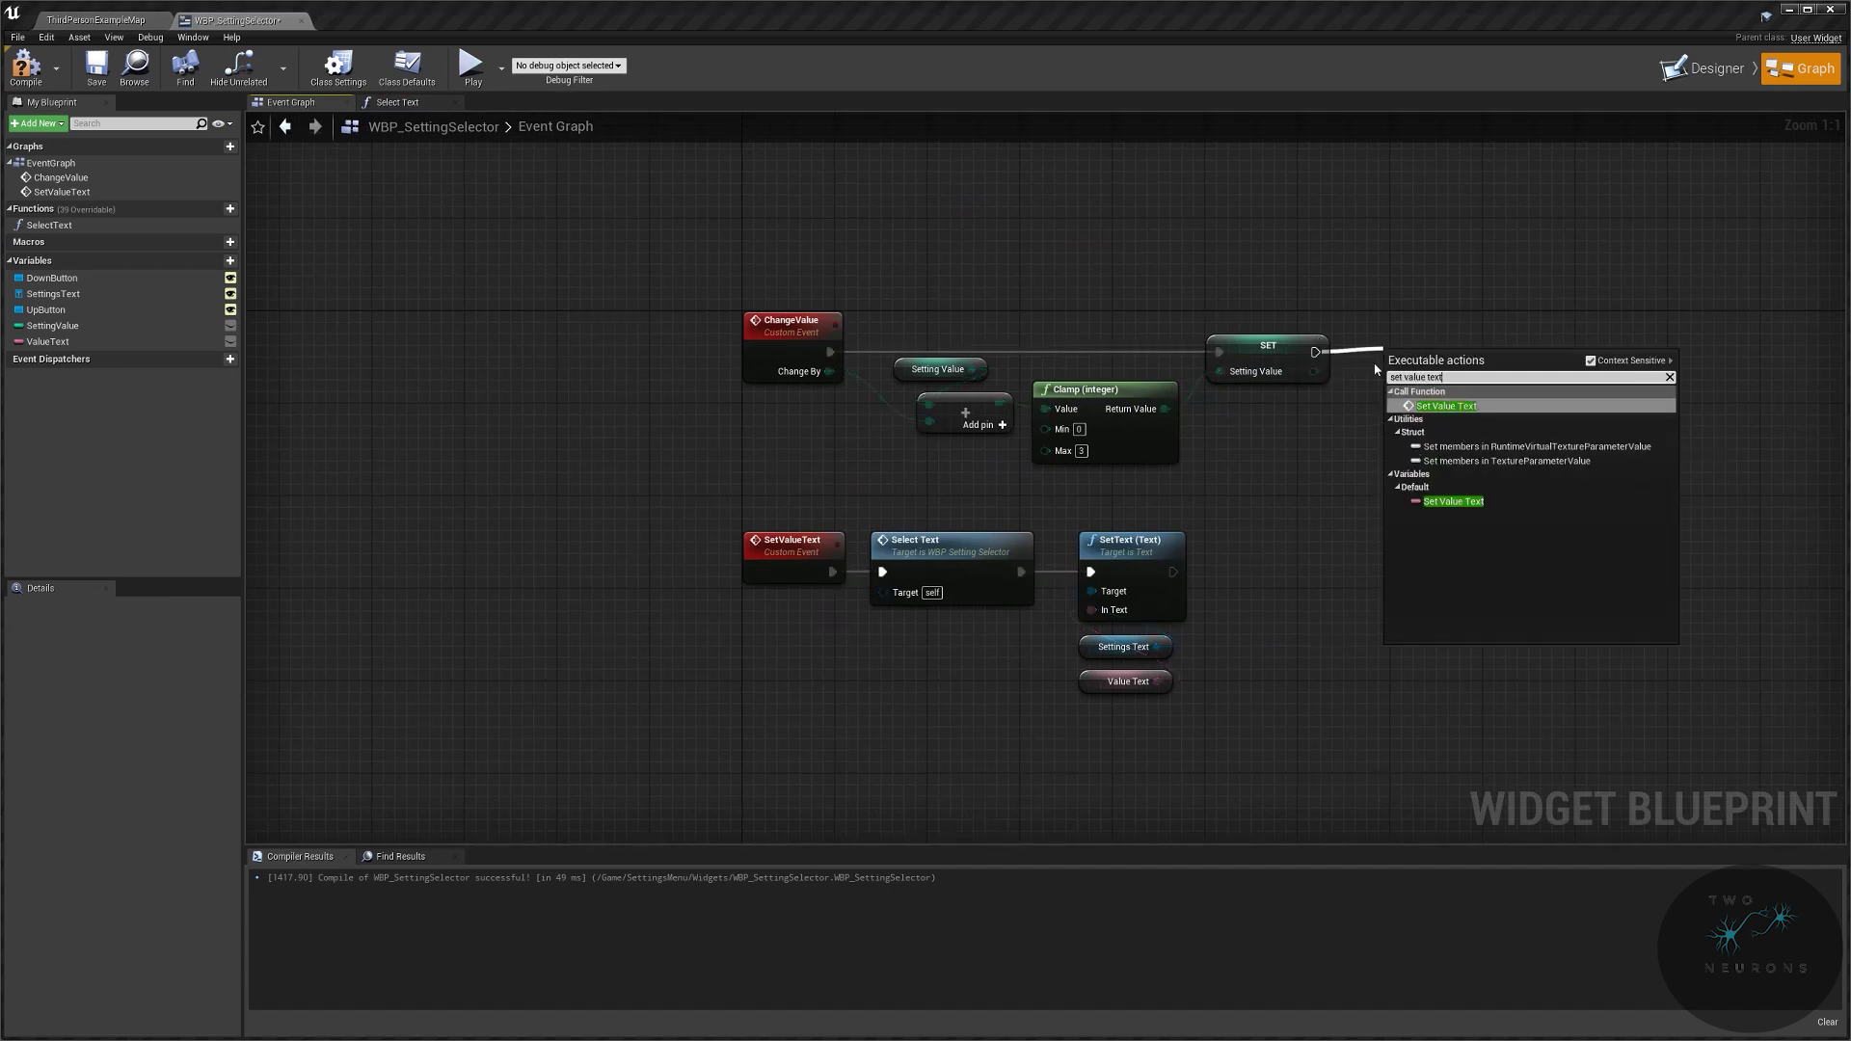
key(Return)
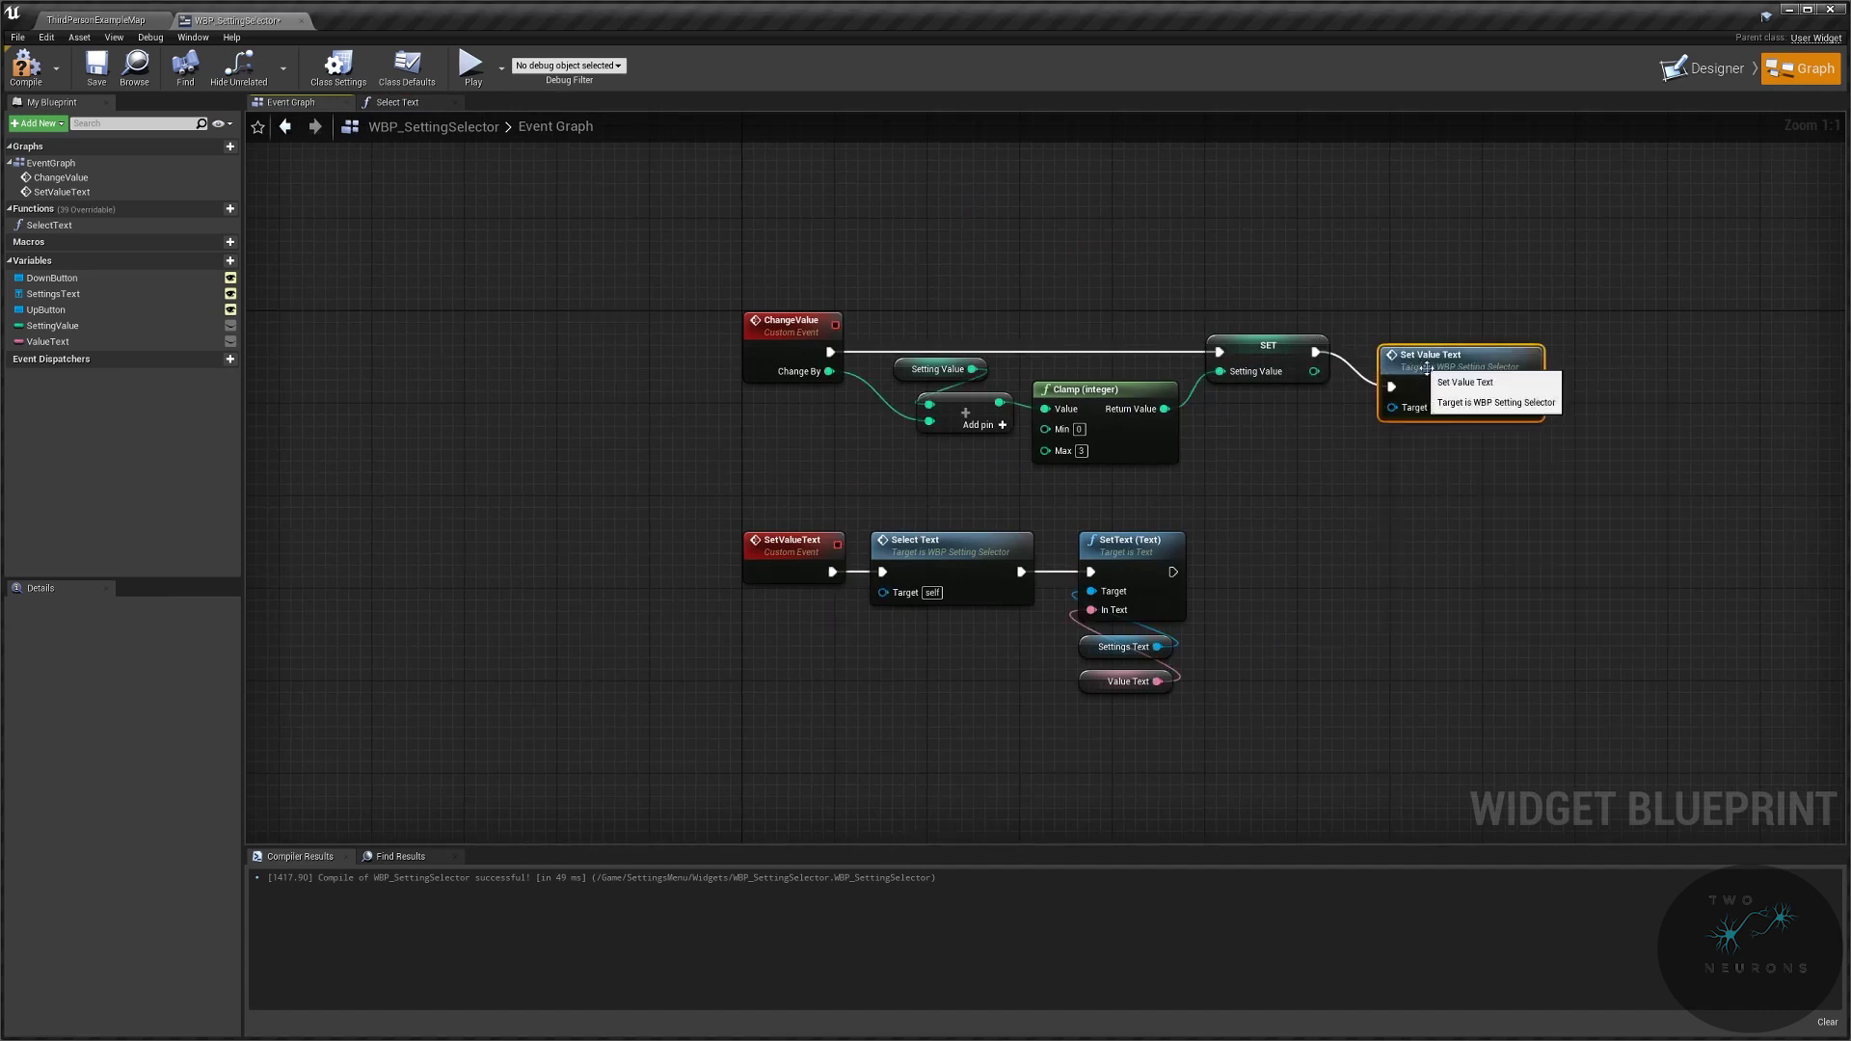
drag(1418, 347, 1440, 346)
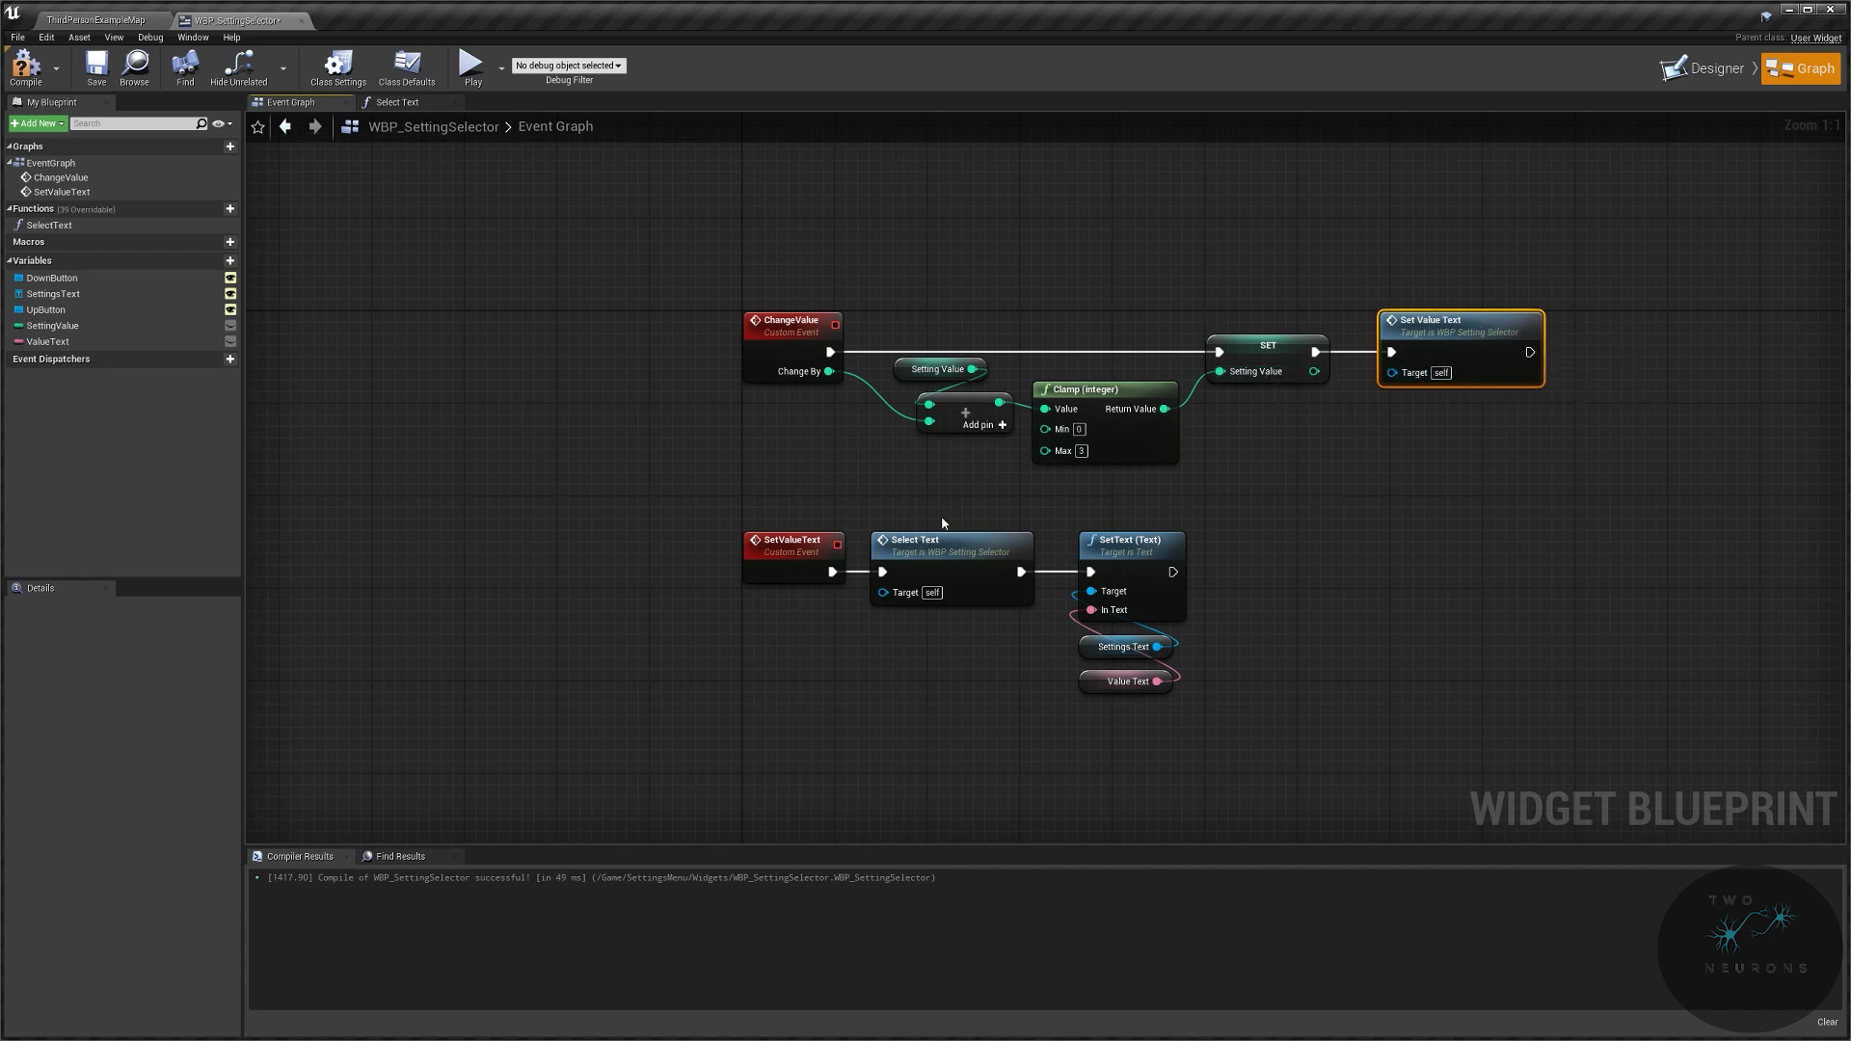
Step: Check the Select Text function graph, then return to the Designer
double_click(927, 548)
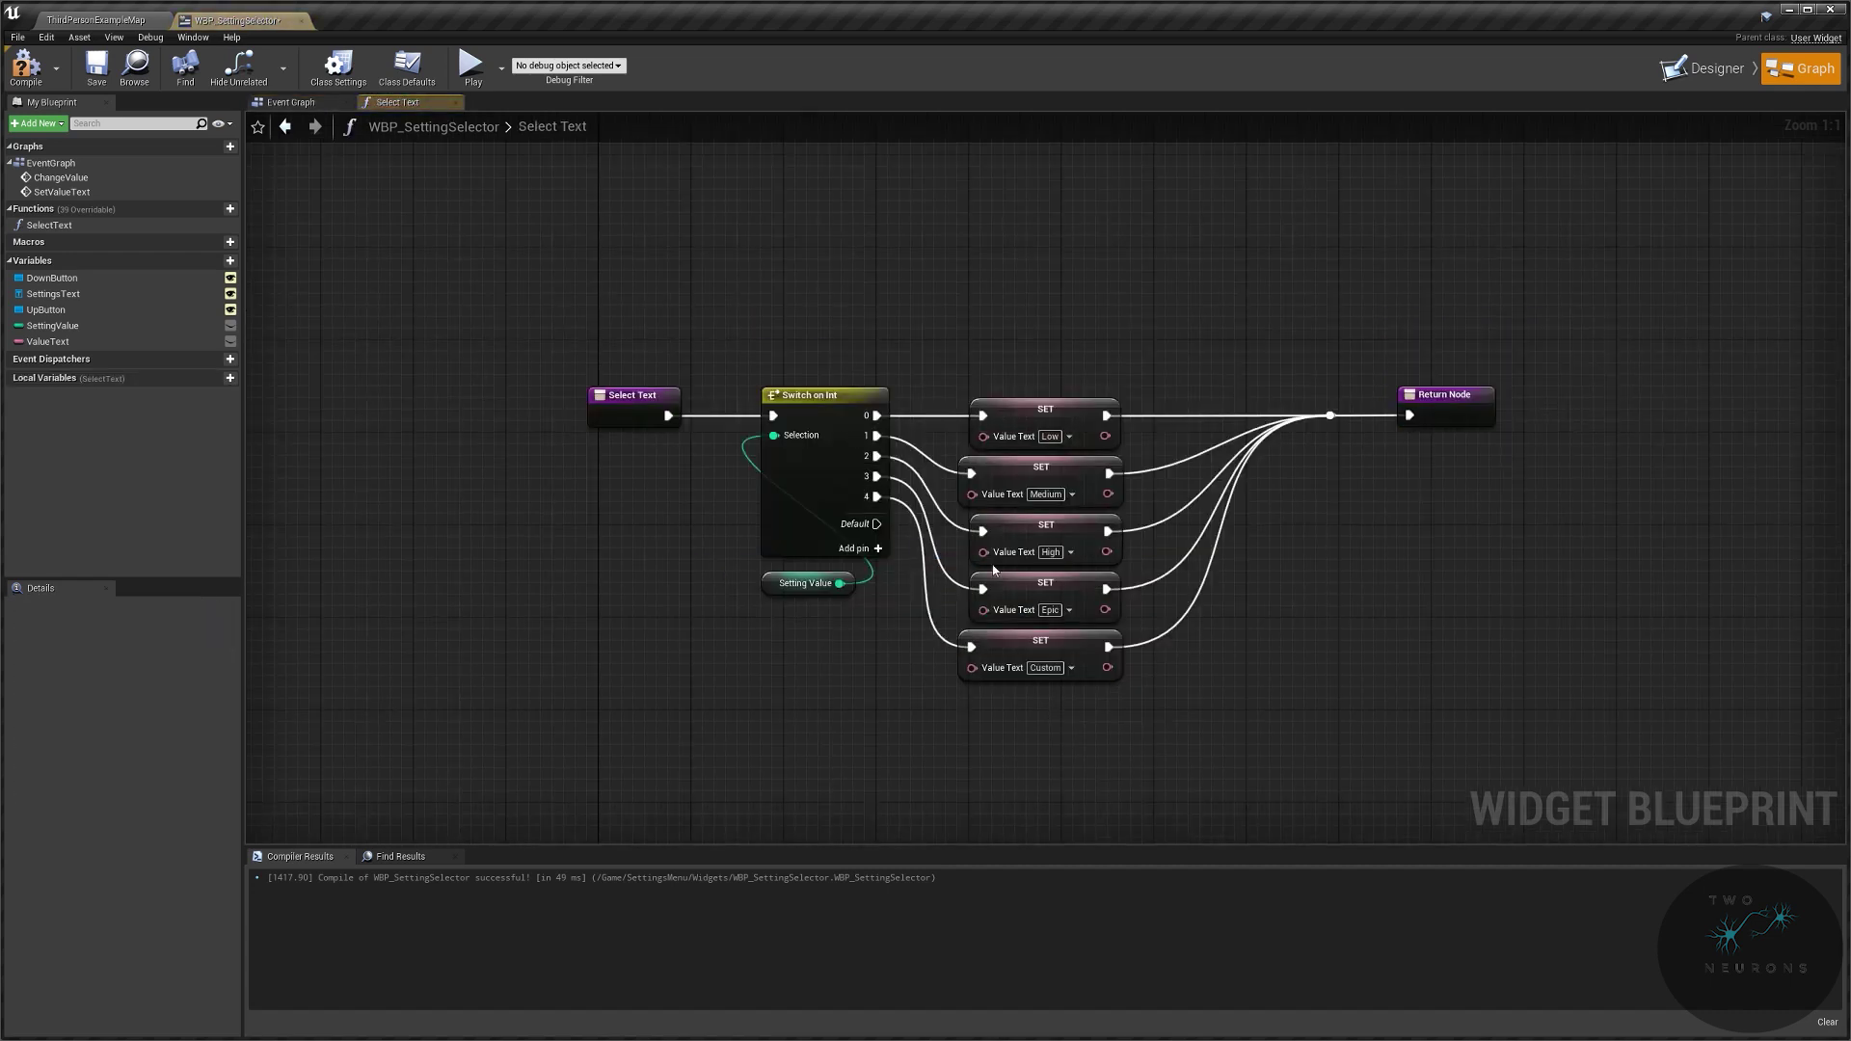
click(294, 104)
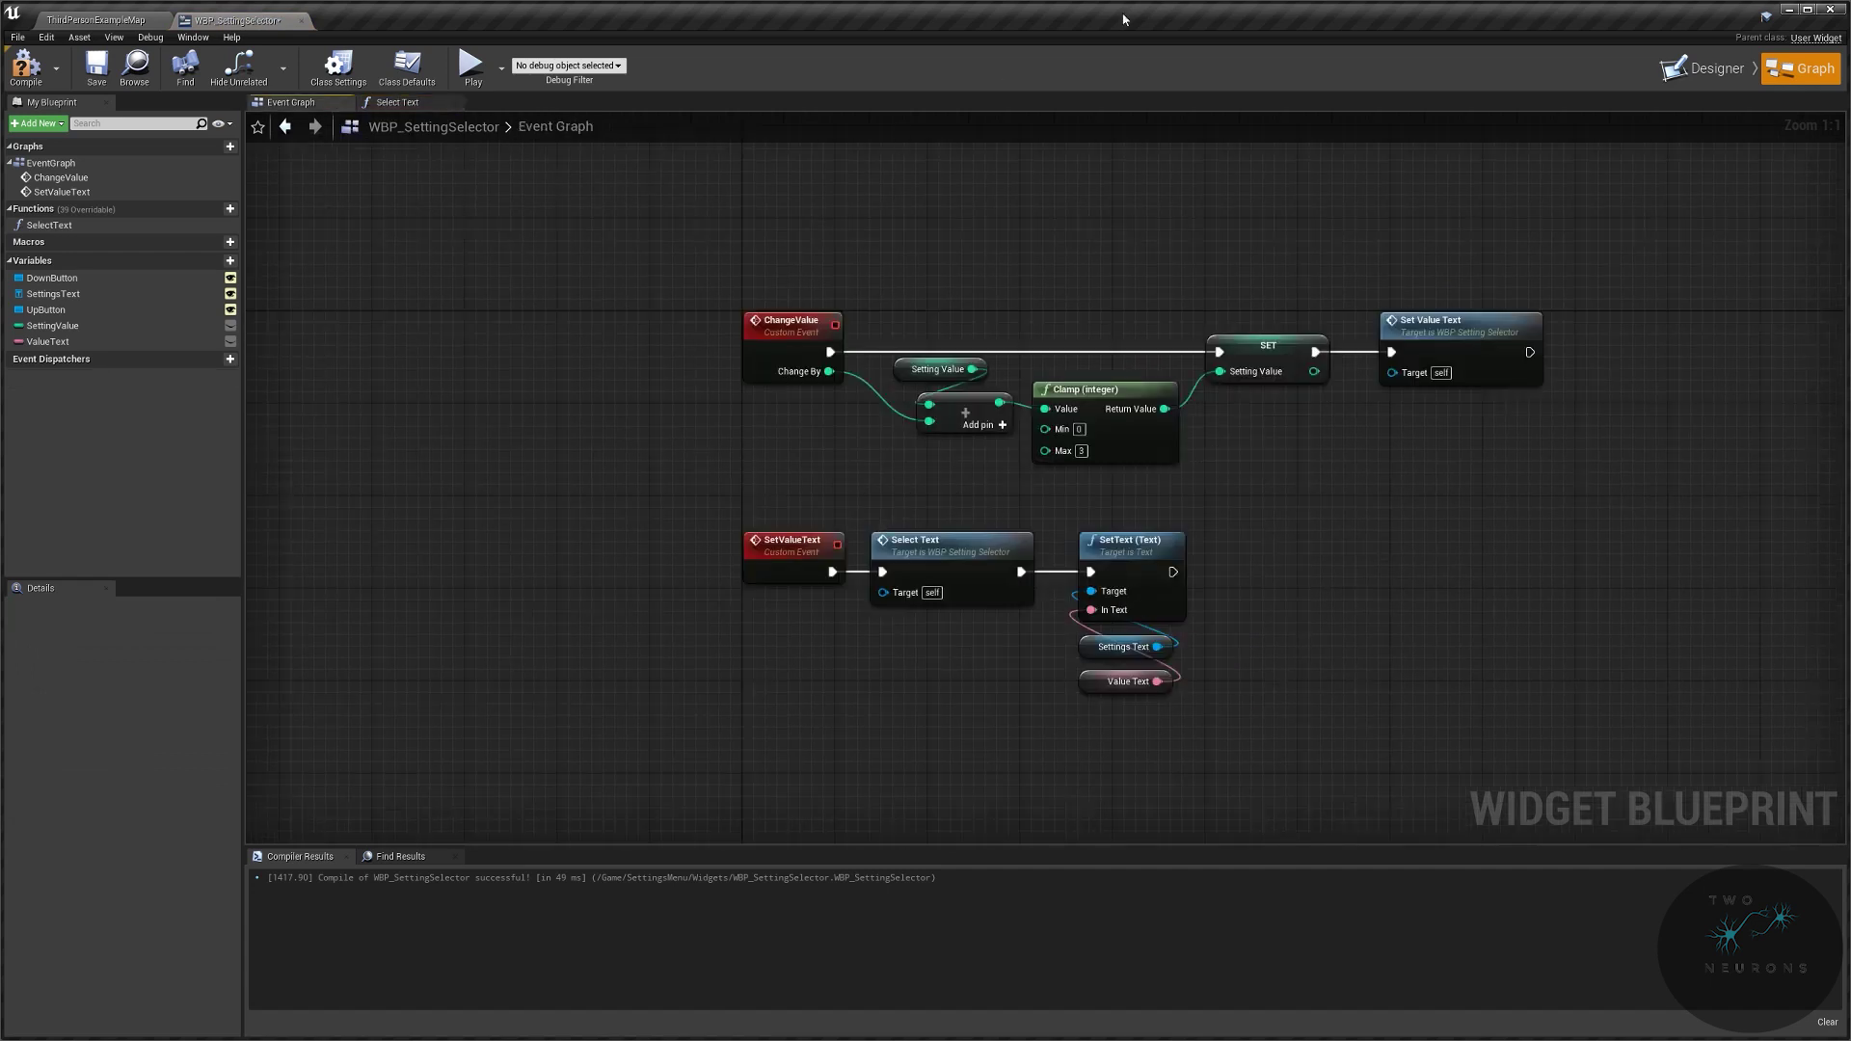
click(1707, 69)
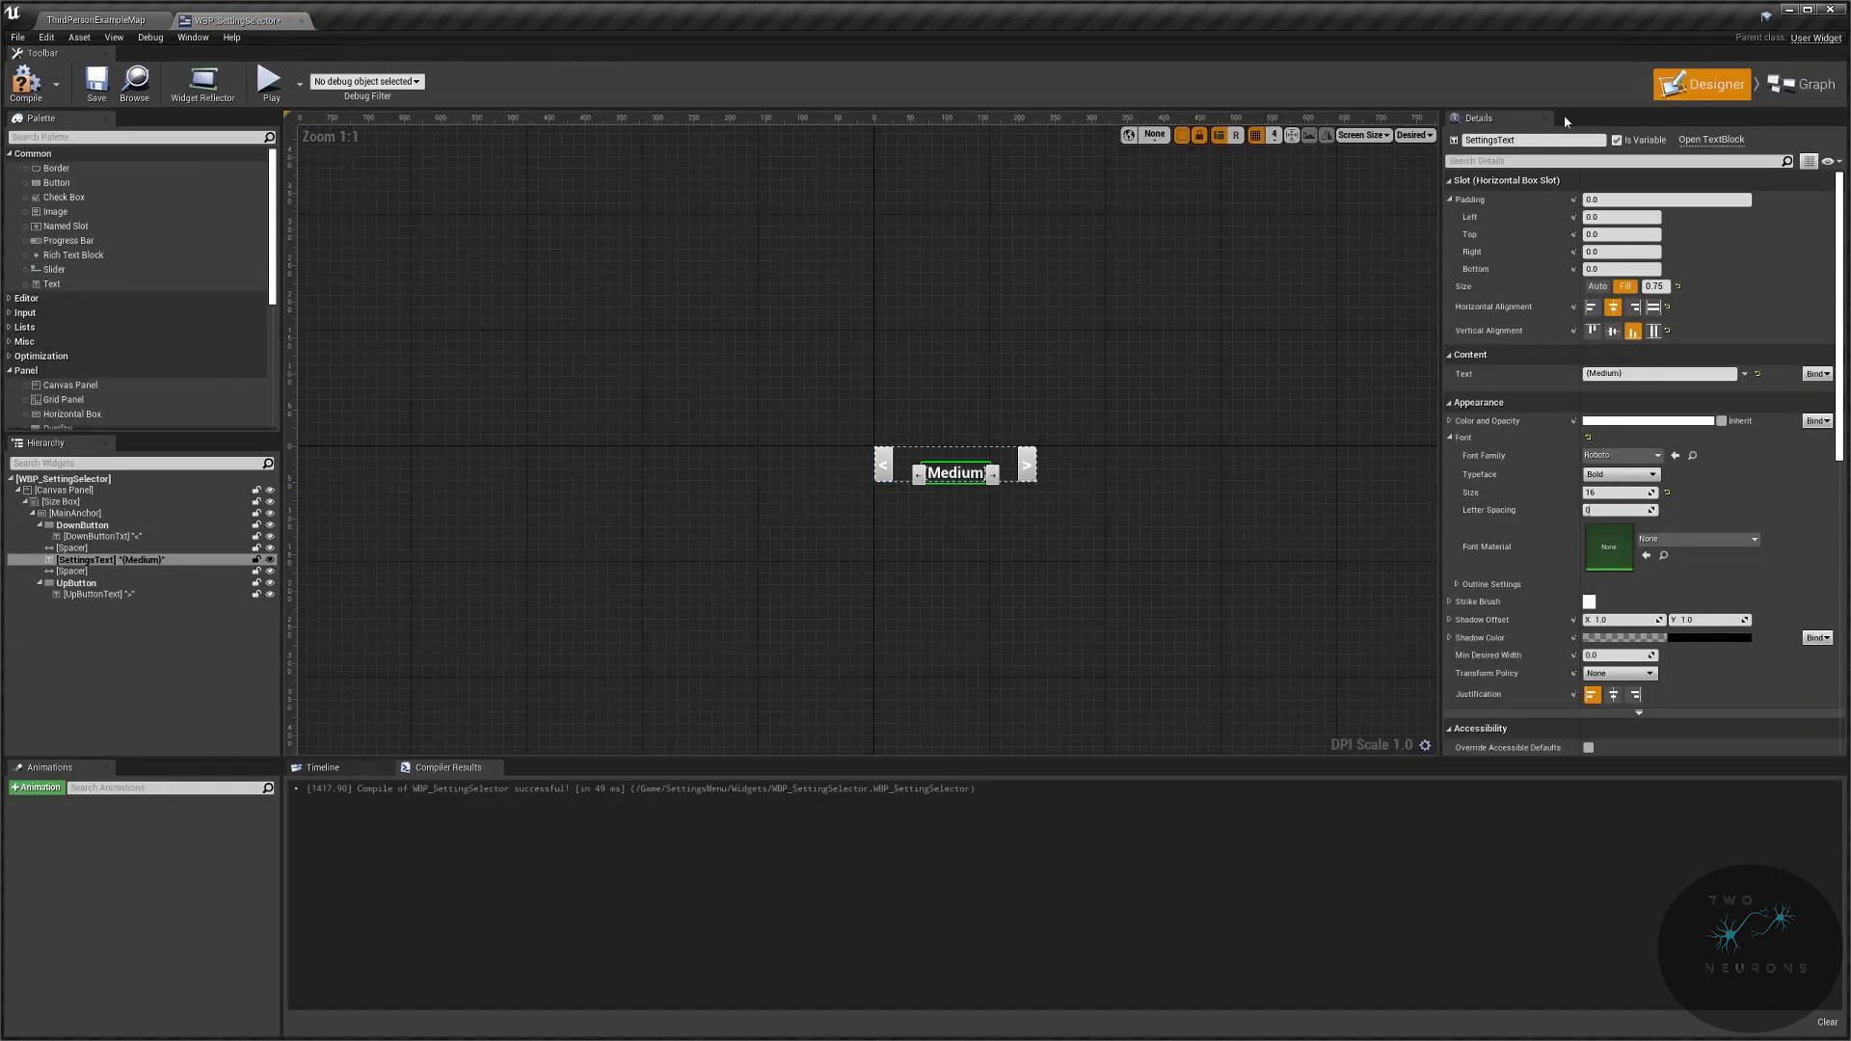
Step: Add an On Clicked event for DownButton in the Event Graph
click(1799, 84)
right_drag(1240, 490, 1287, 365)
right_drag(1623, 476, 1615, 355)
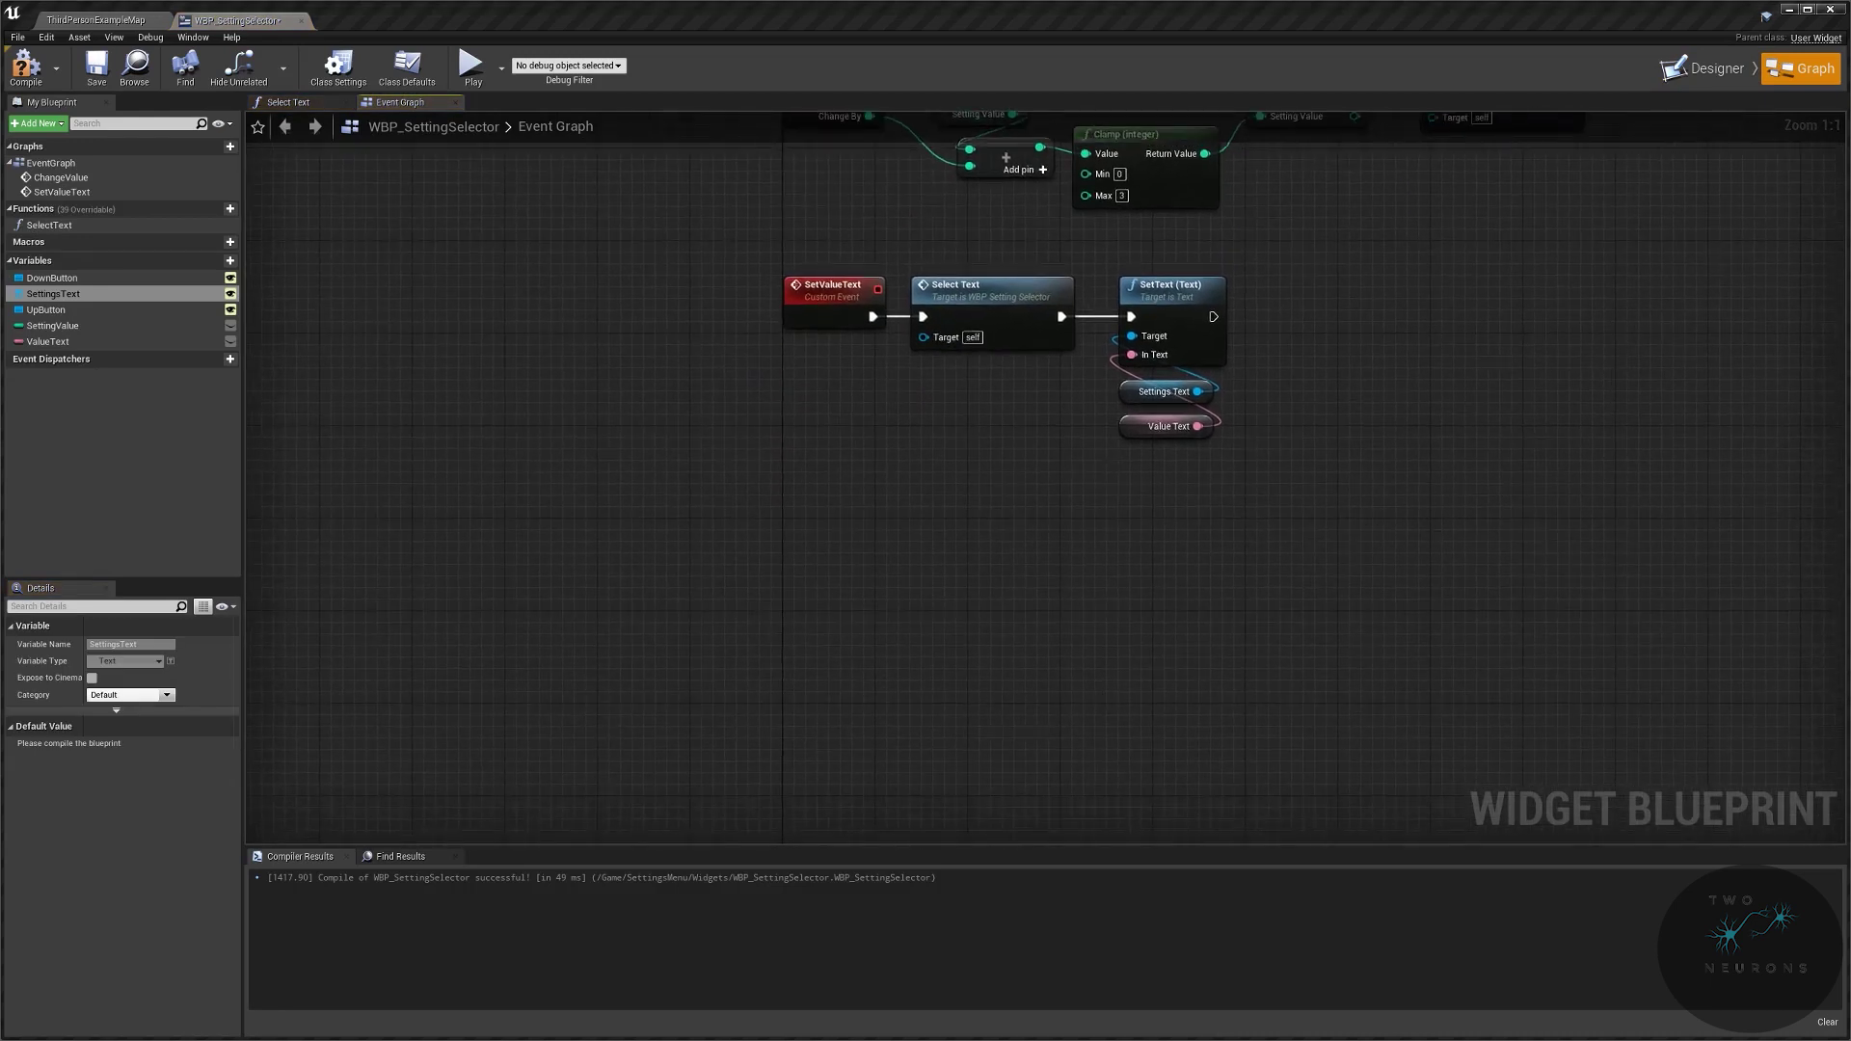
click(61, 280)
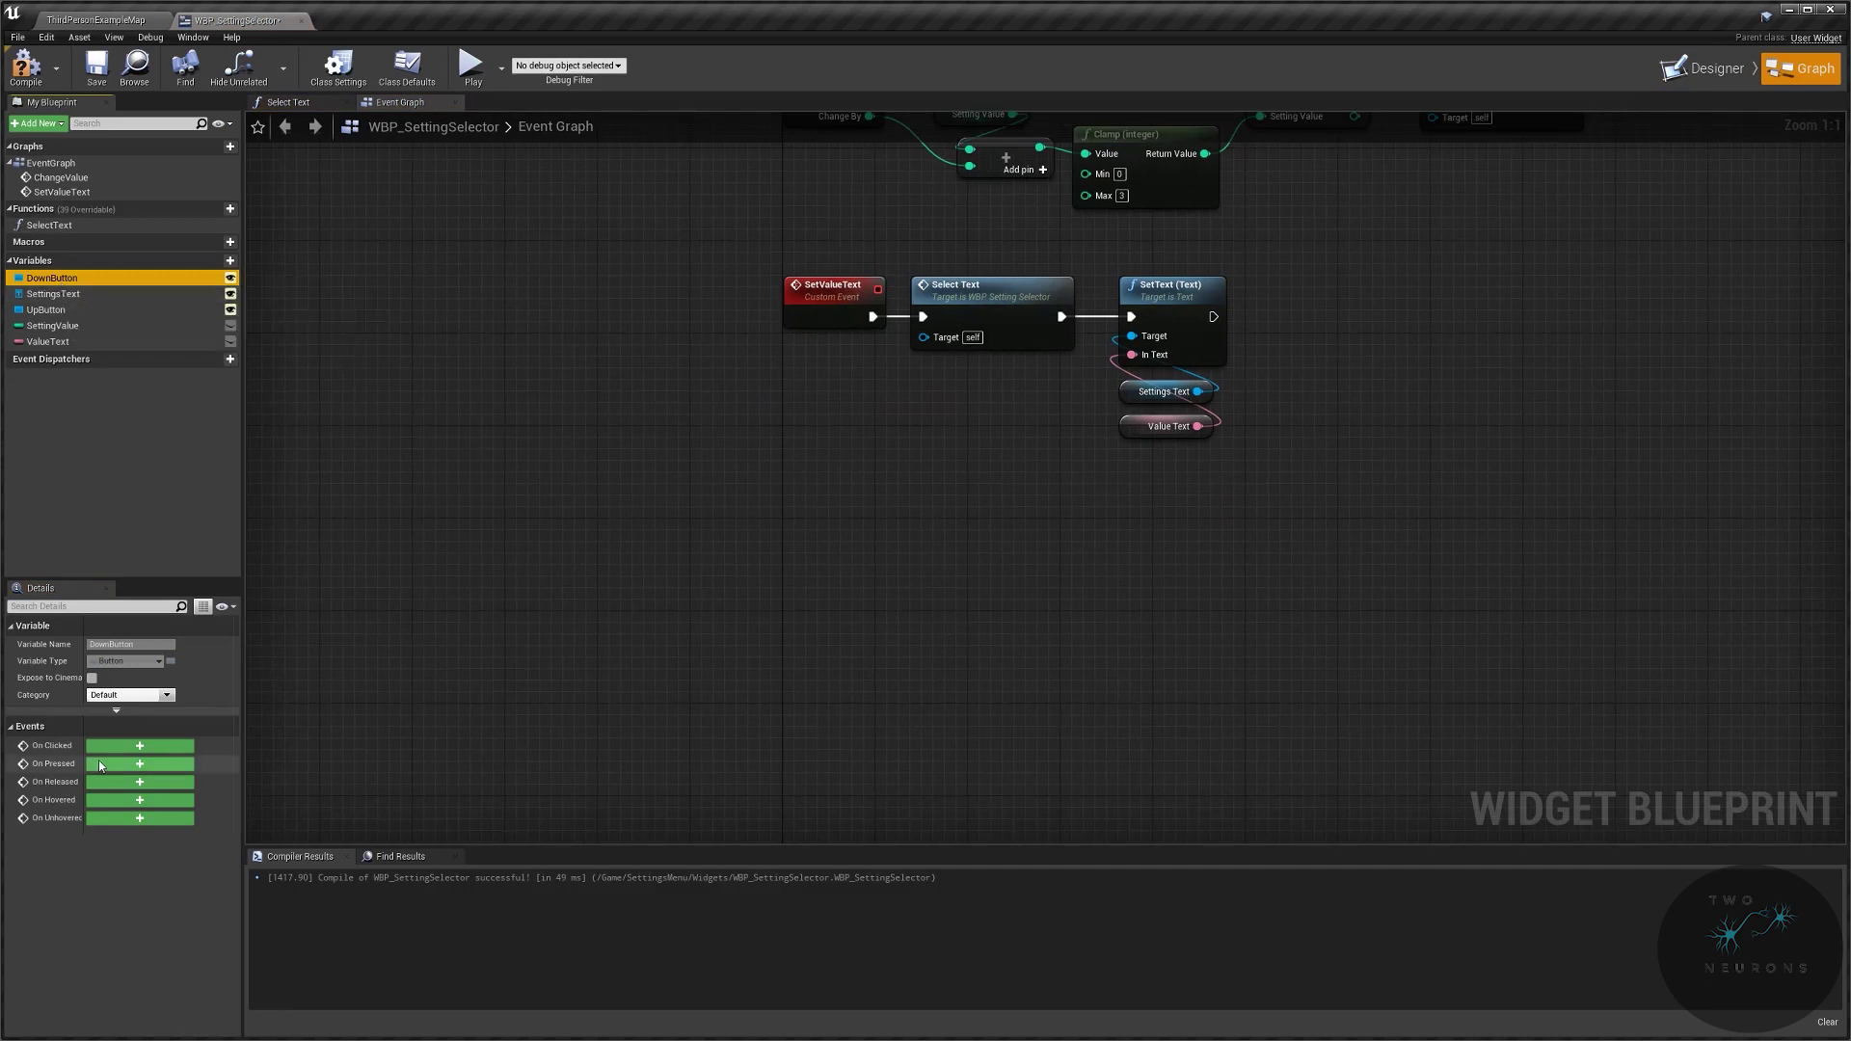
click(124, 749)
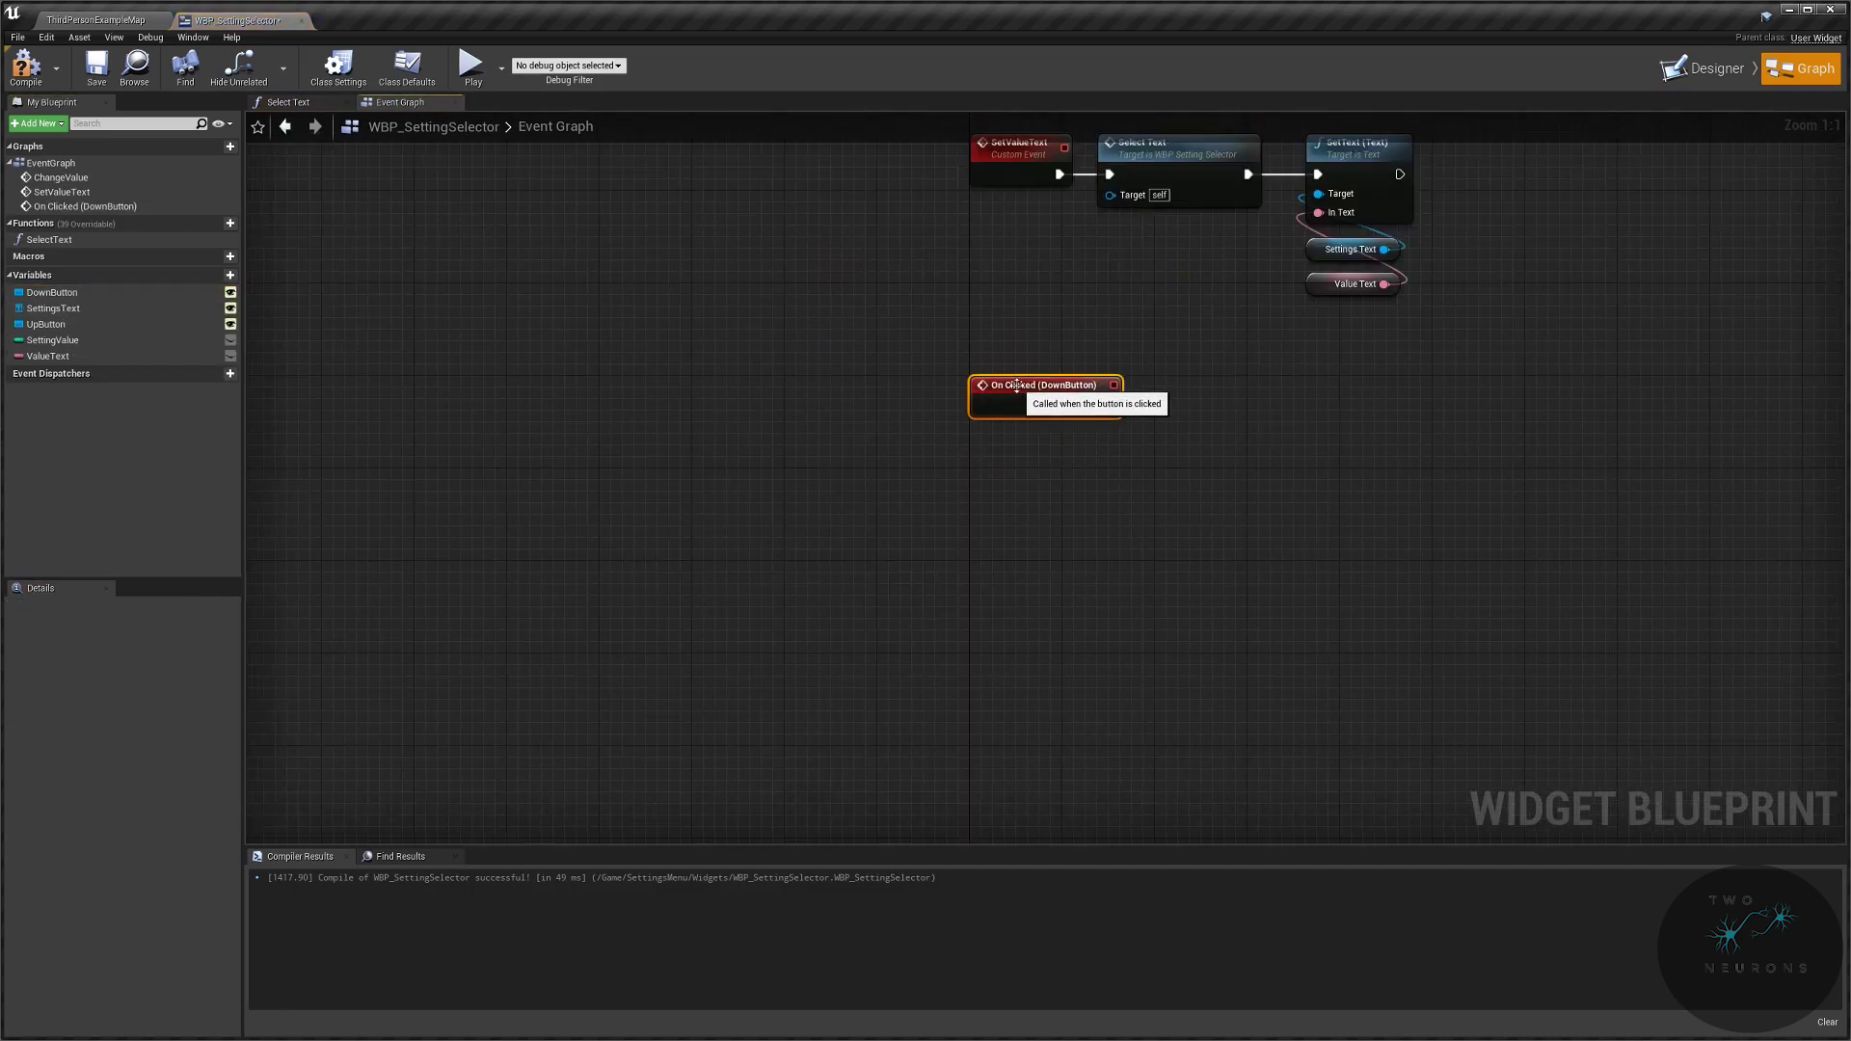
Step: Call Change Value with Change By -1 from DownButton's On Clicked event
drag(1107, 405, 1283, 399)
text(change val)
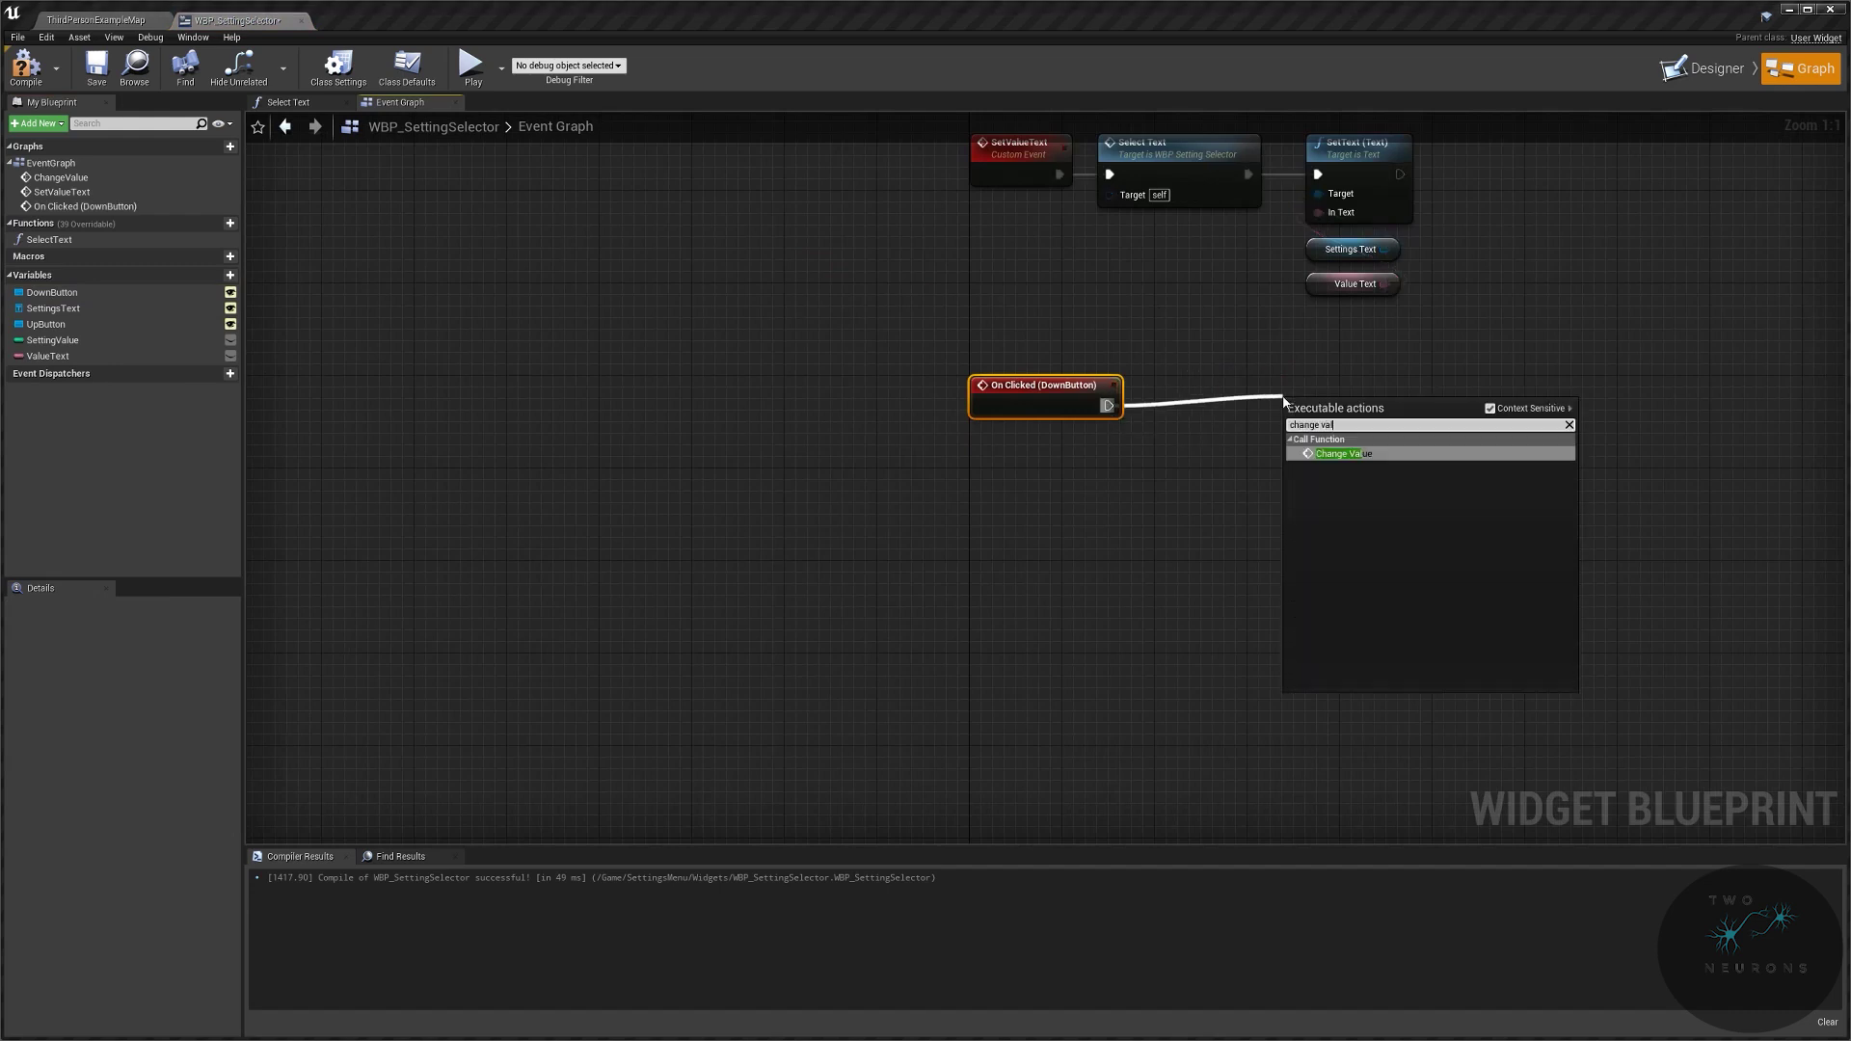
text(e)
key(BackSpace)
key(BackSpace)
text(ue)
key(Return)
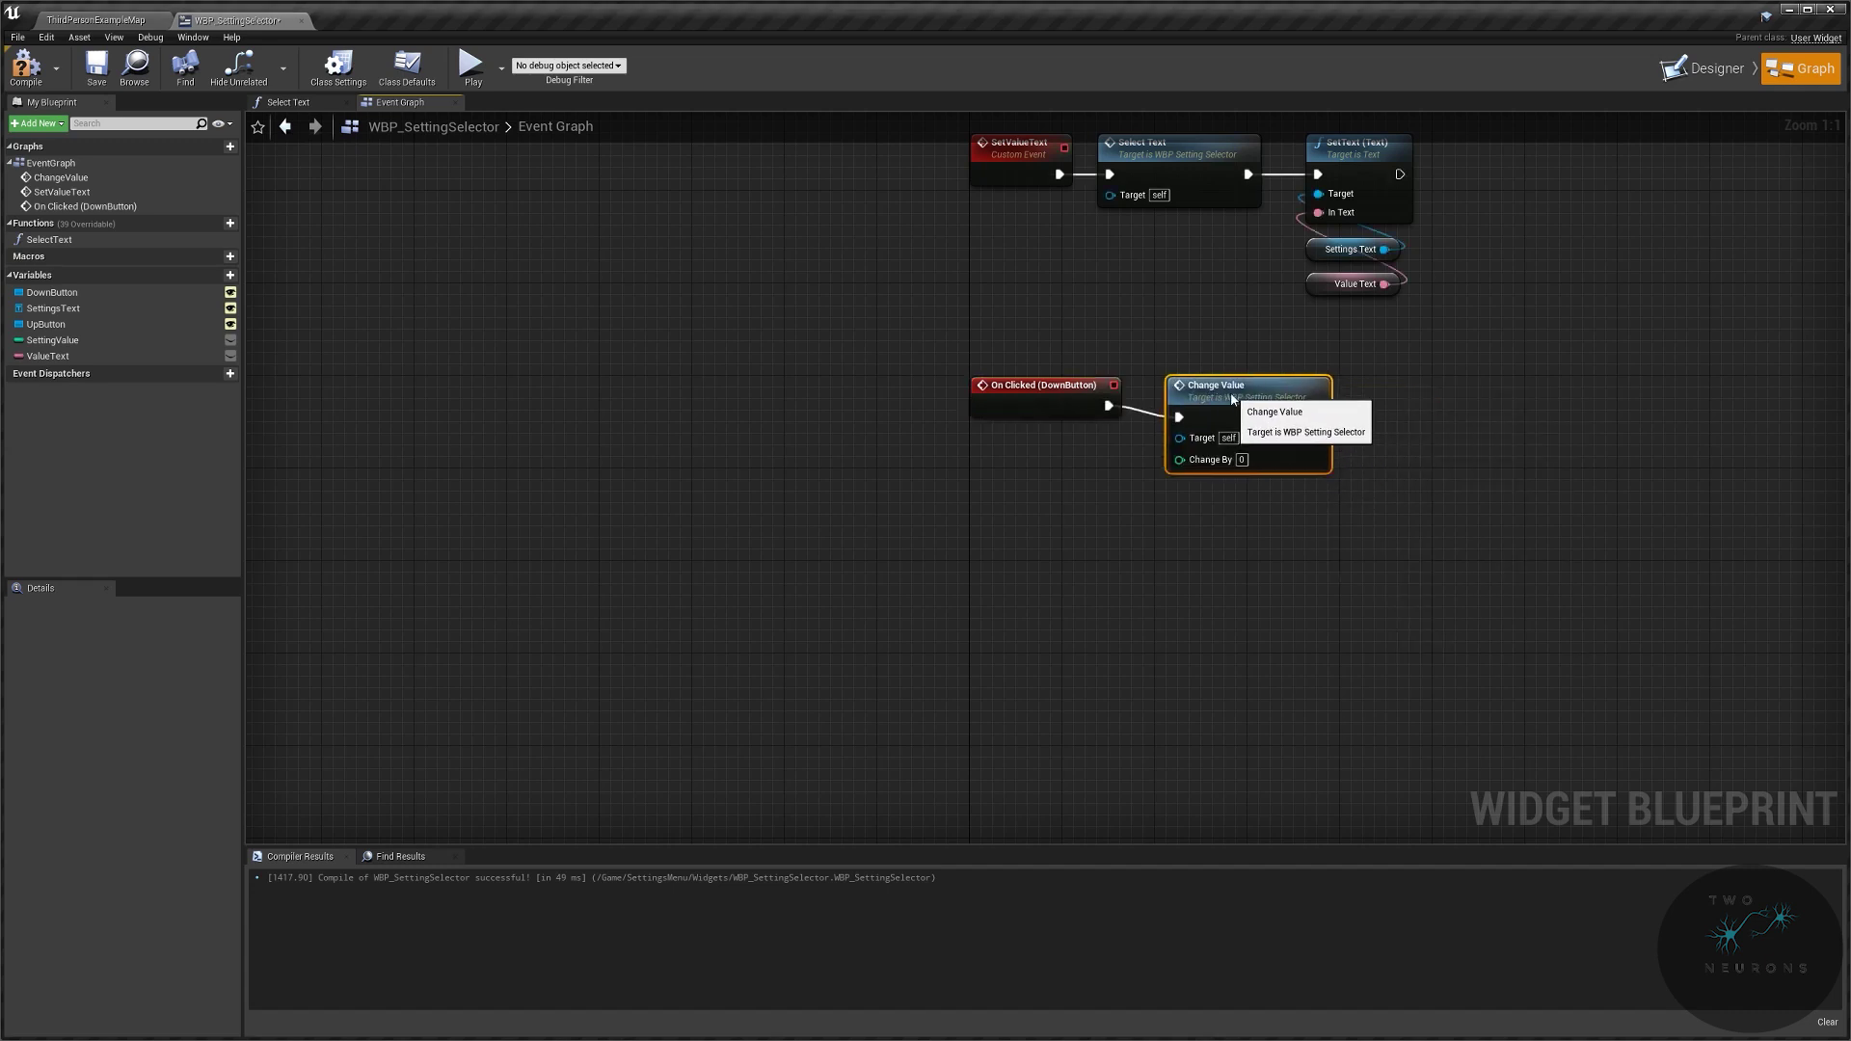
double_click(1329, 421)
right_drag(1214, 536, 1106, 336)
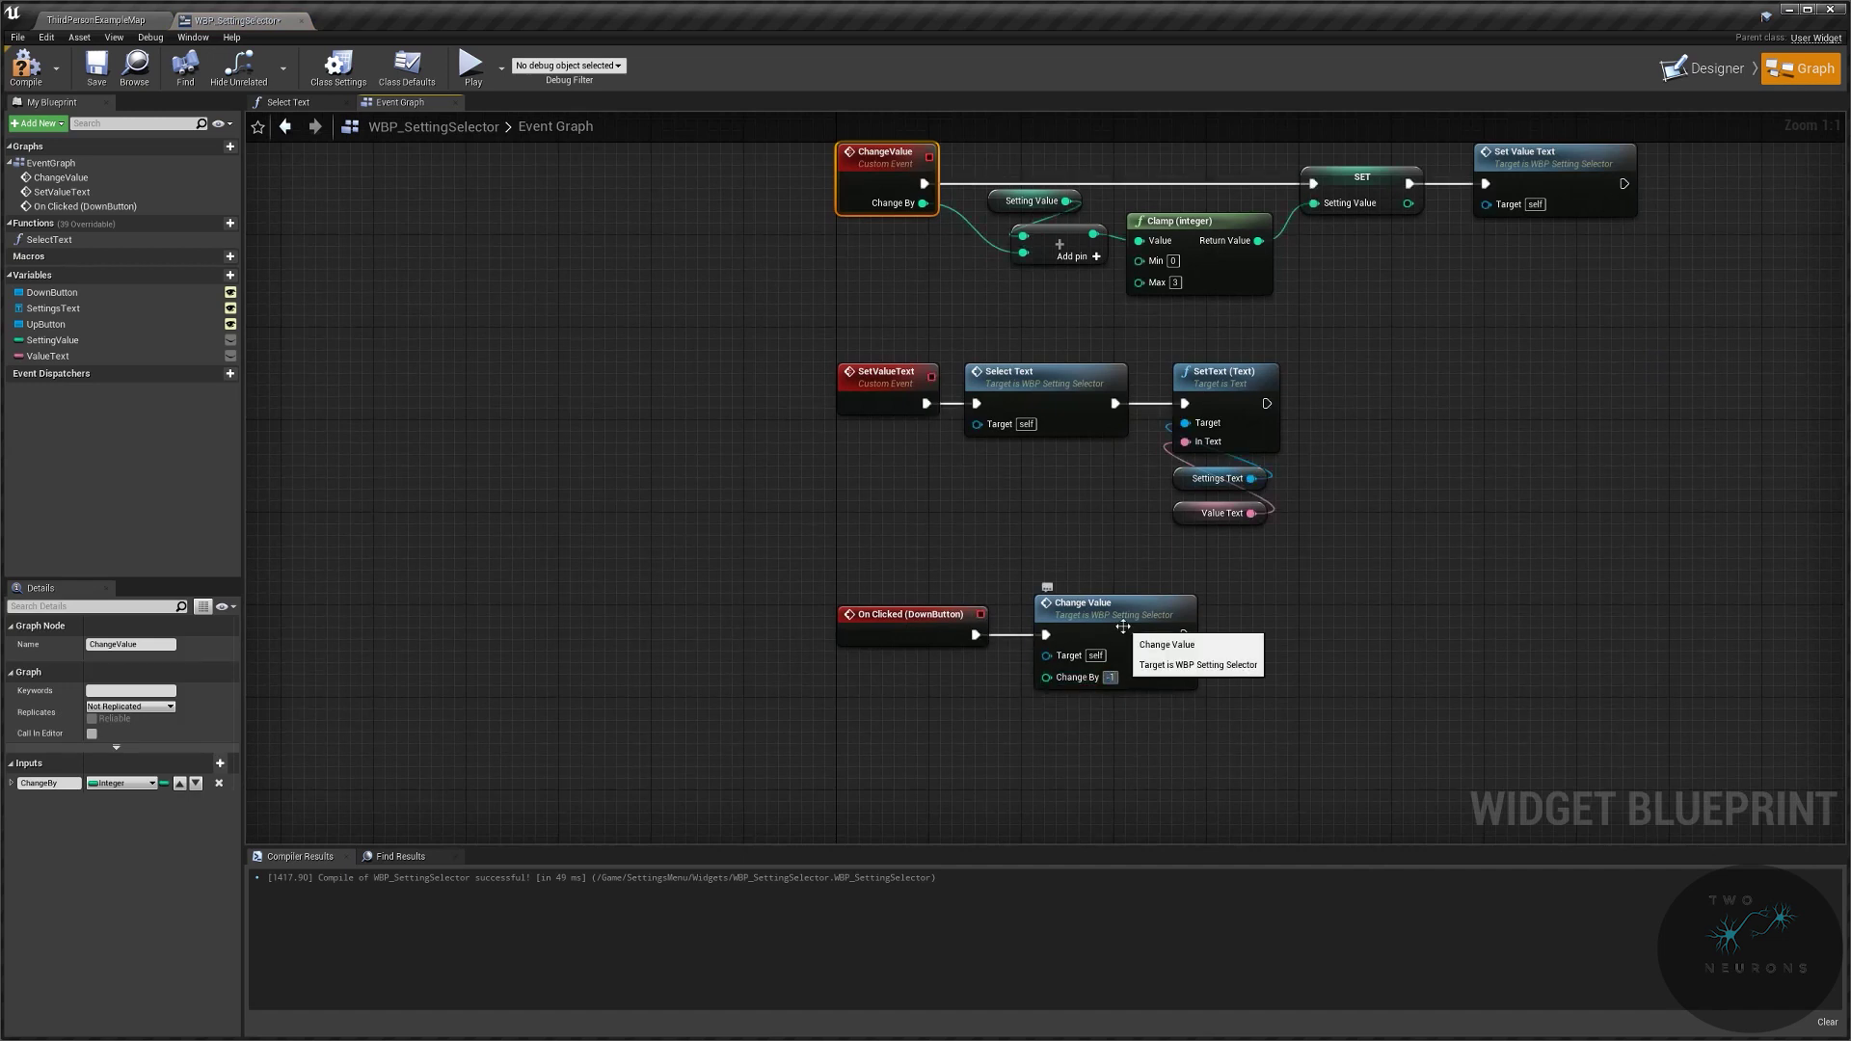
click(1344, 625)
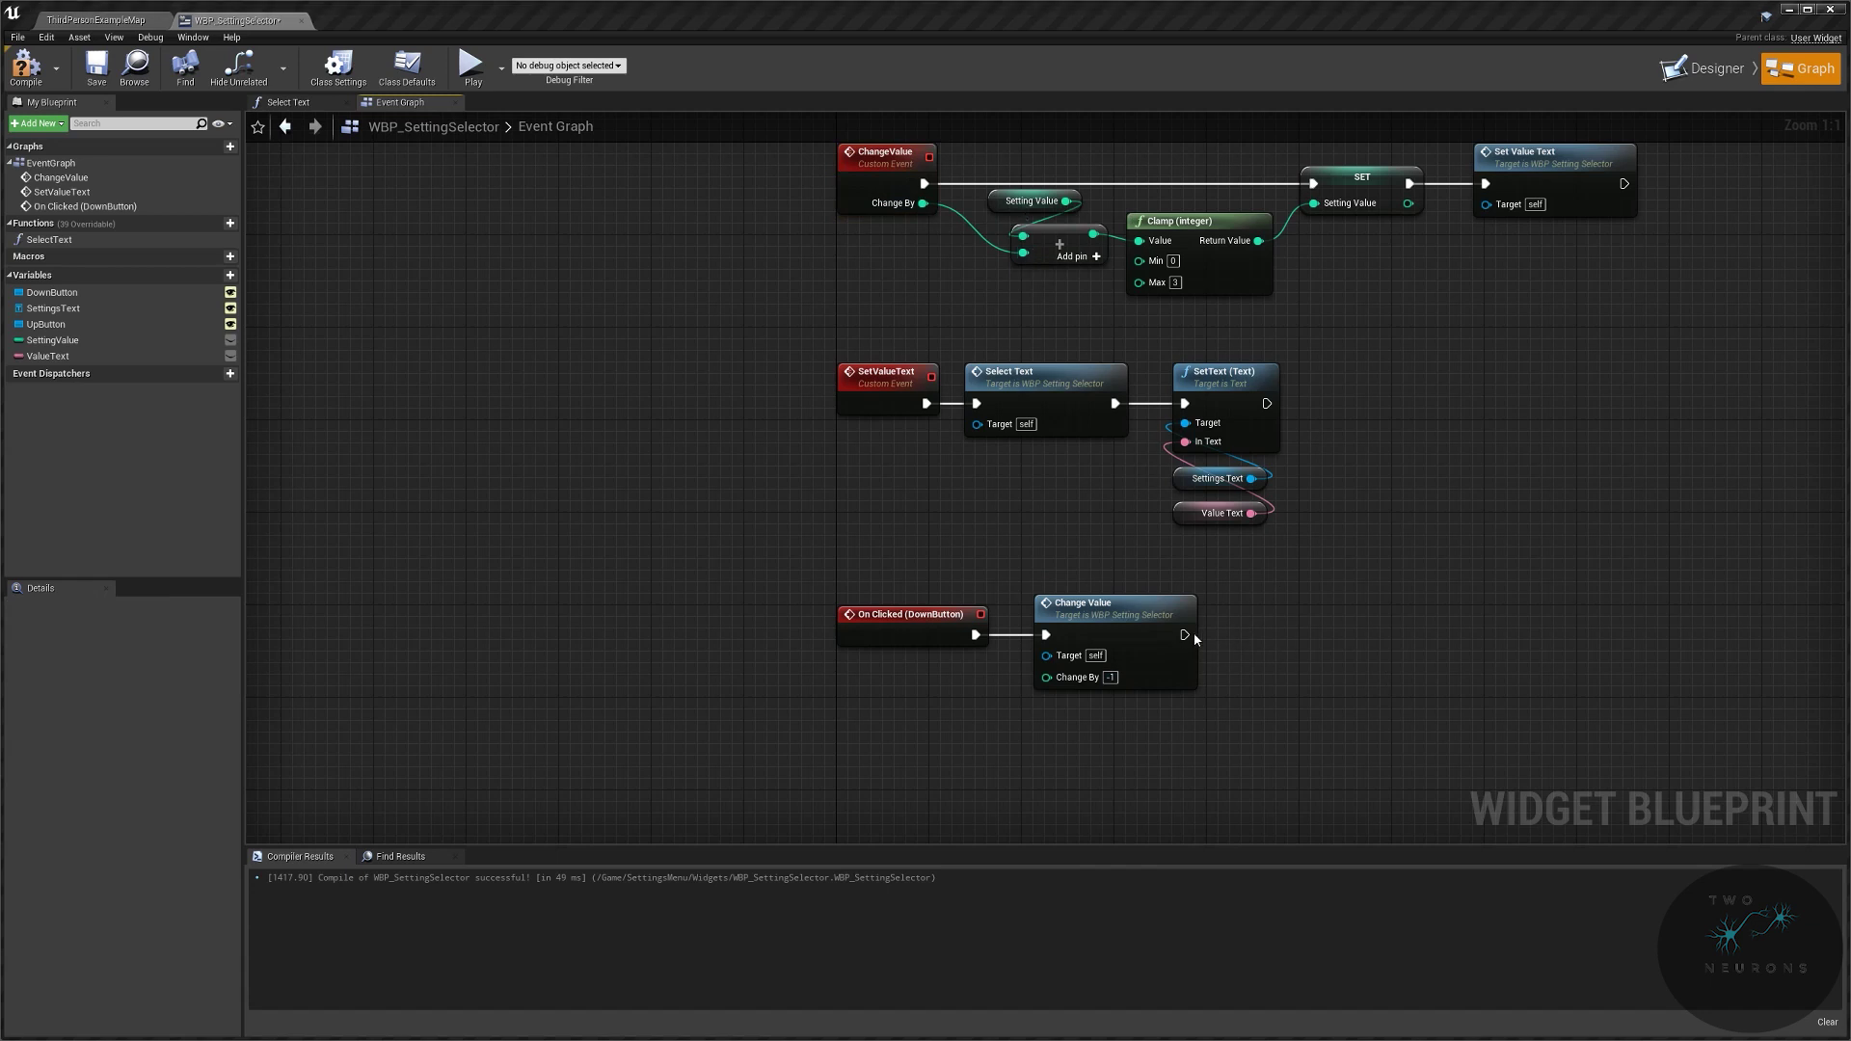
drag(1184, 634, 1371, 608)
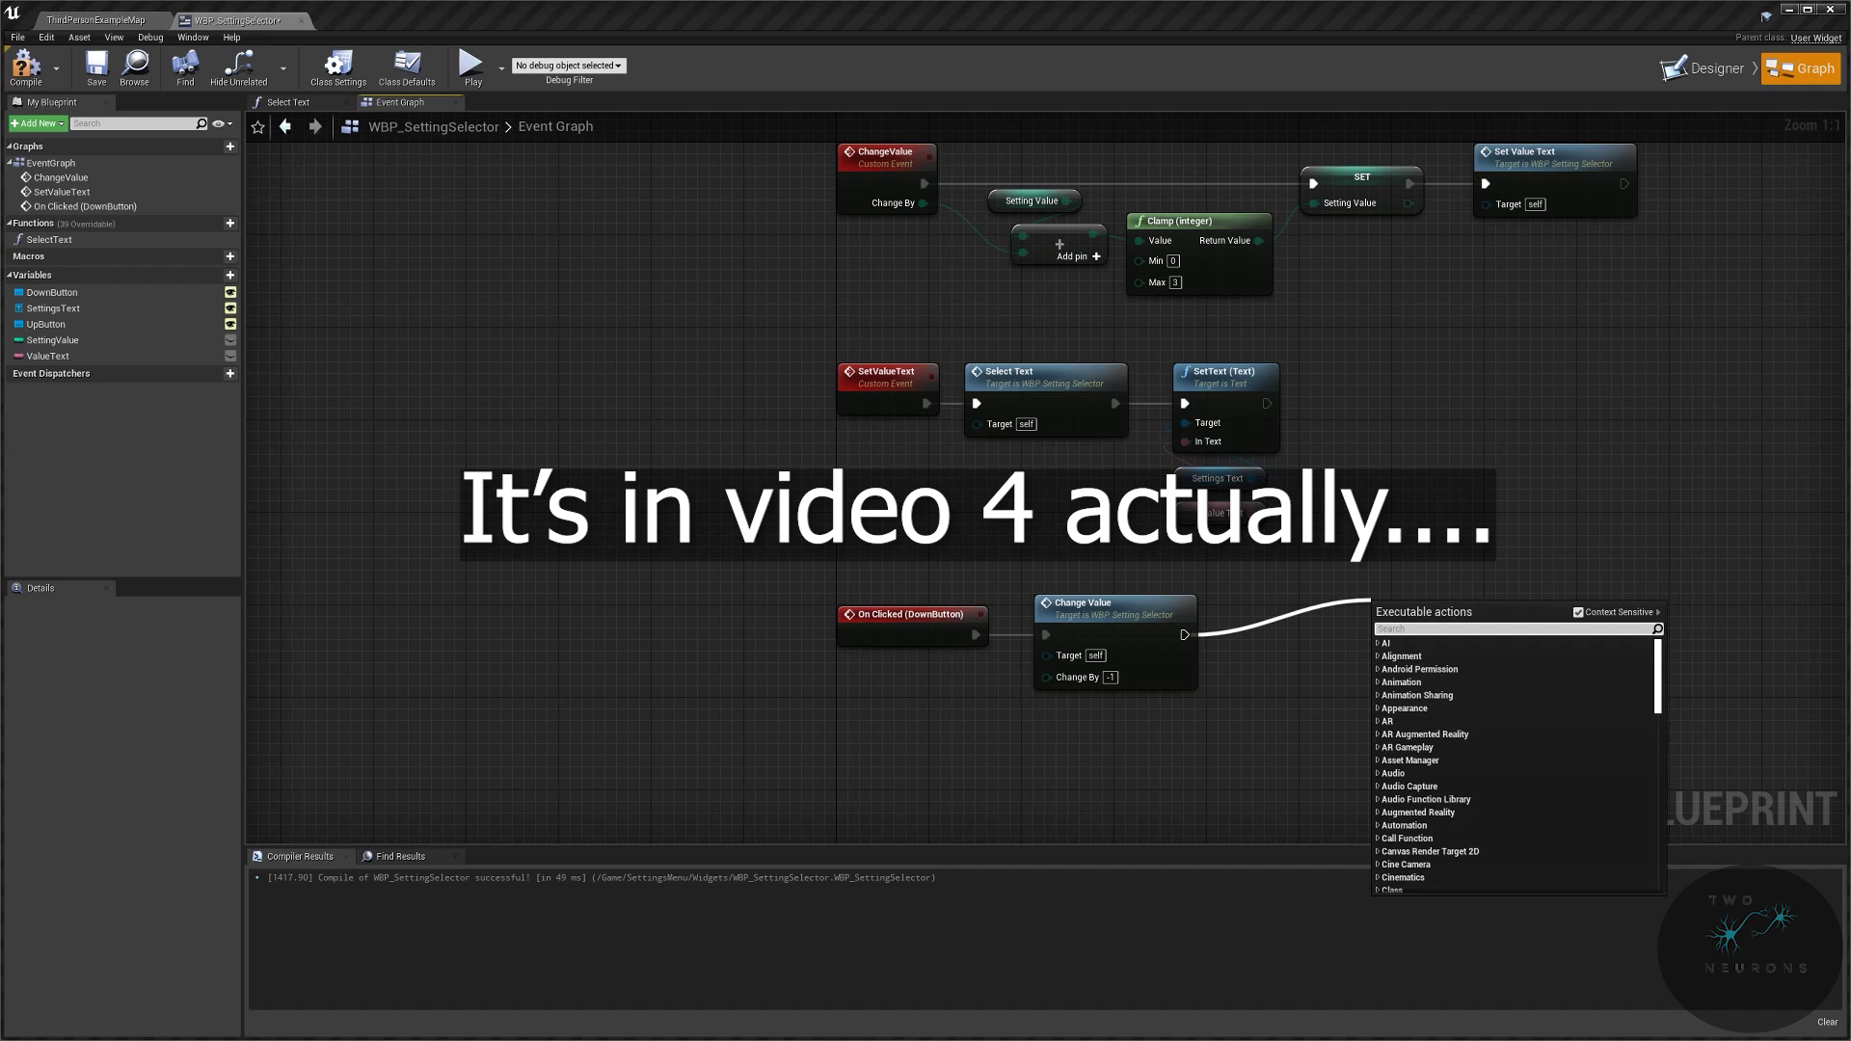
key(Escape)
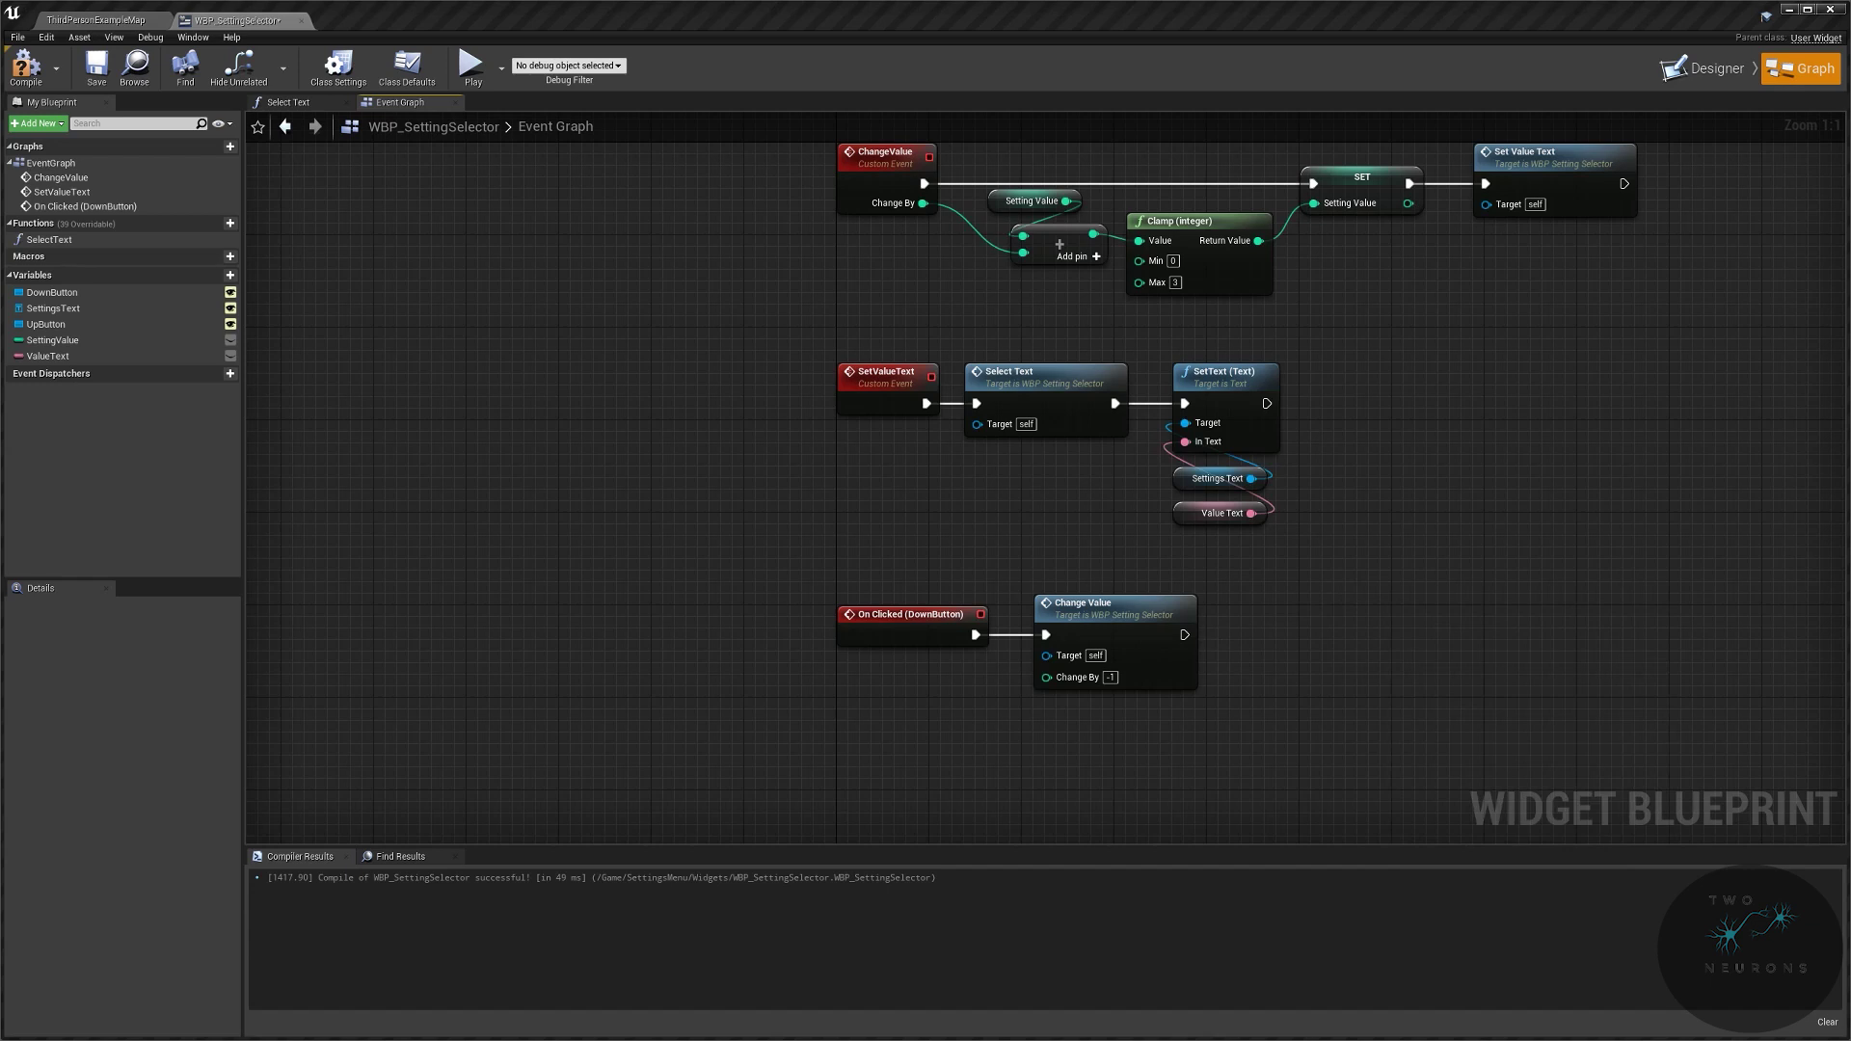
Step: Add UpButton's On Clicked event calling a copied Change Value node with Change By 1
click(106, 324)
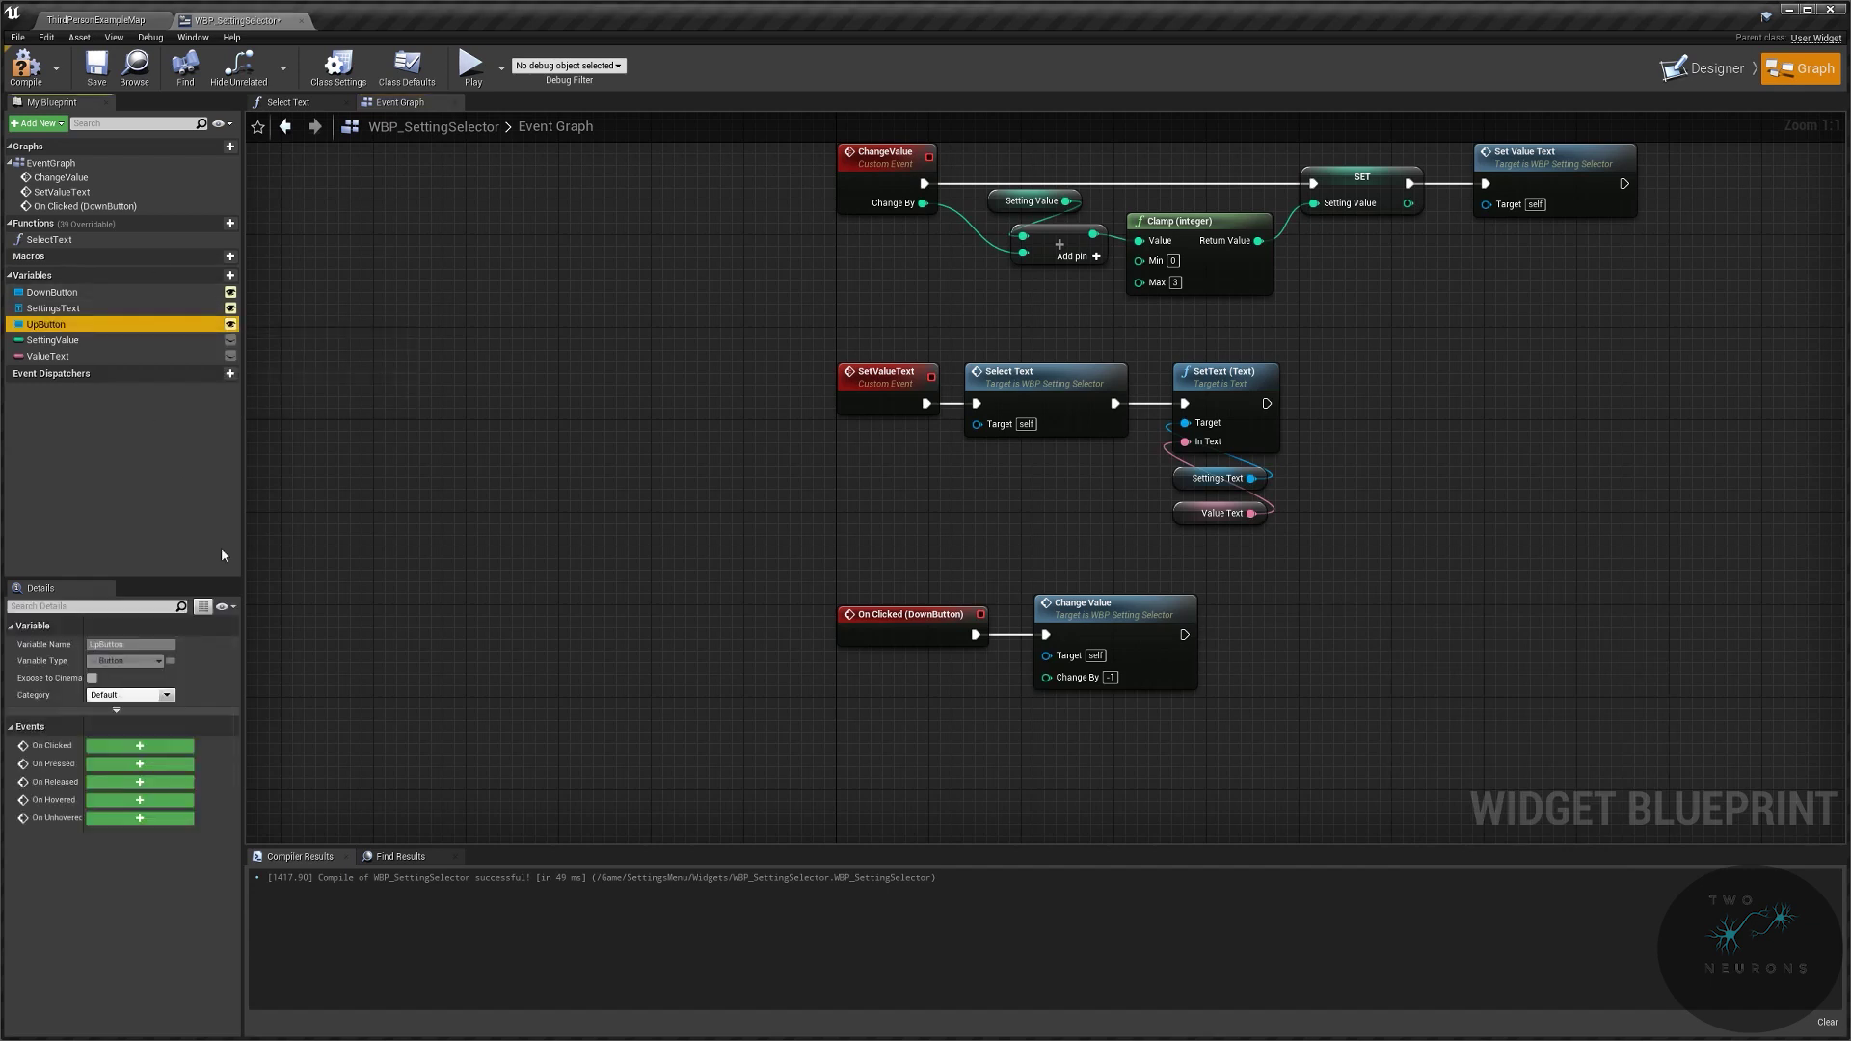
click(145, 745)
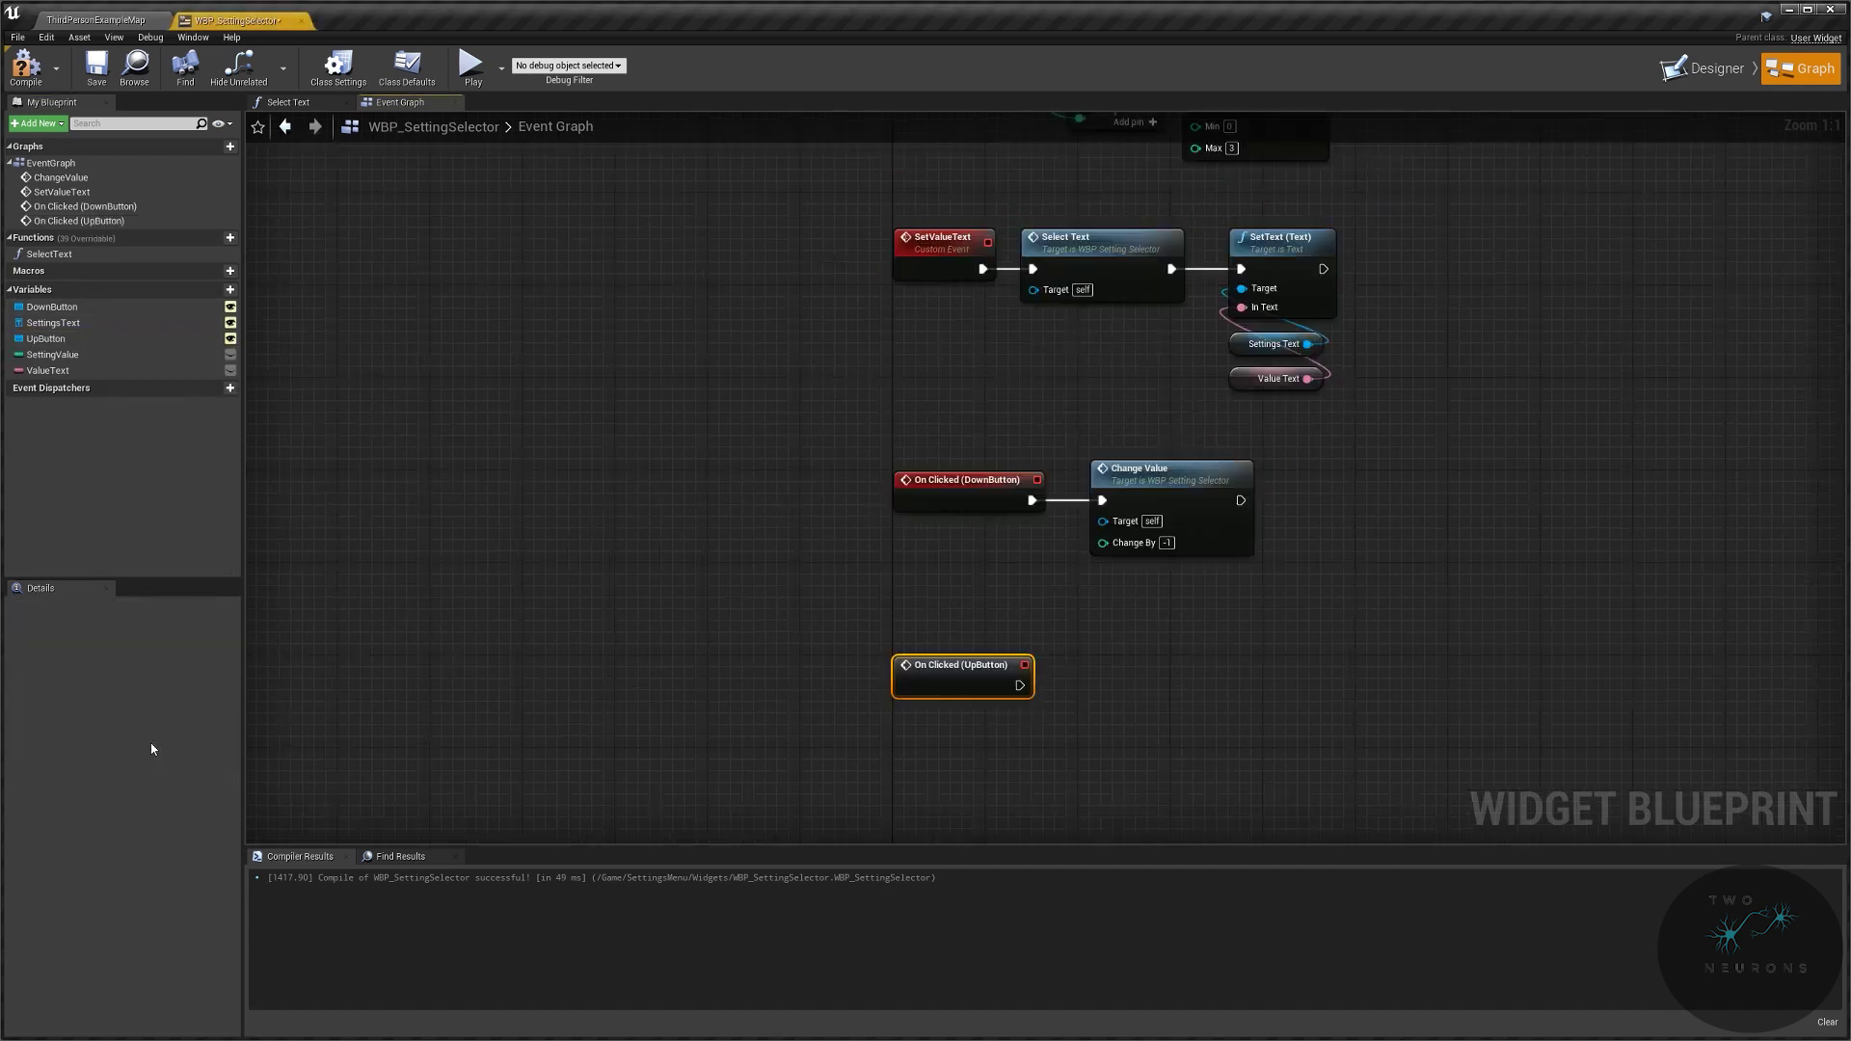
click(1323, 272)
key(ctrl+c)
key(ctrl+v)
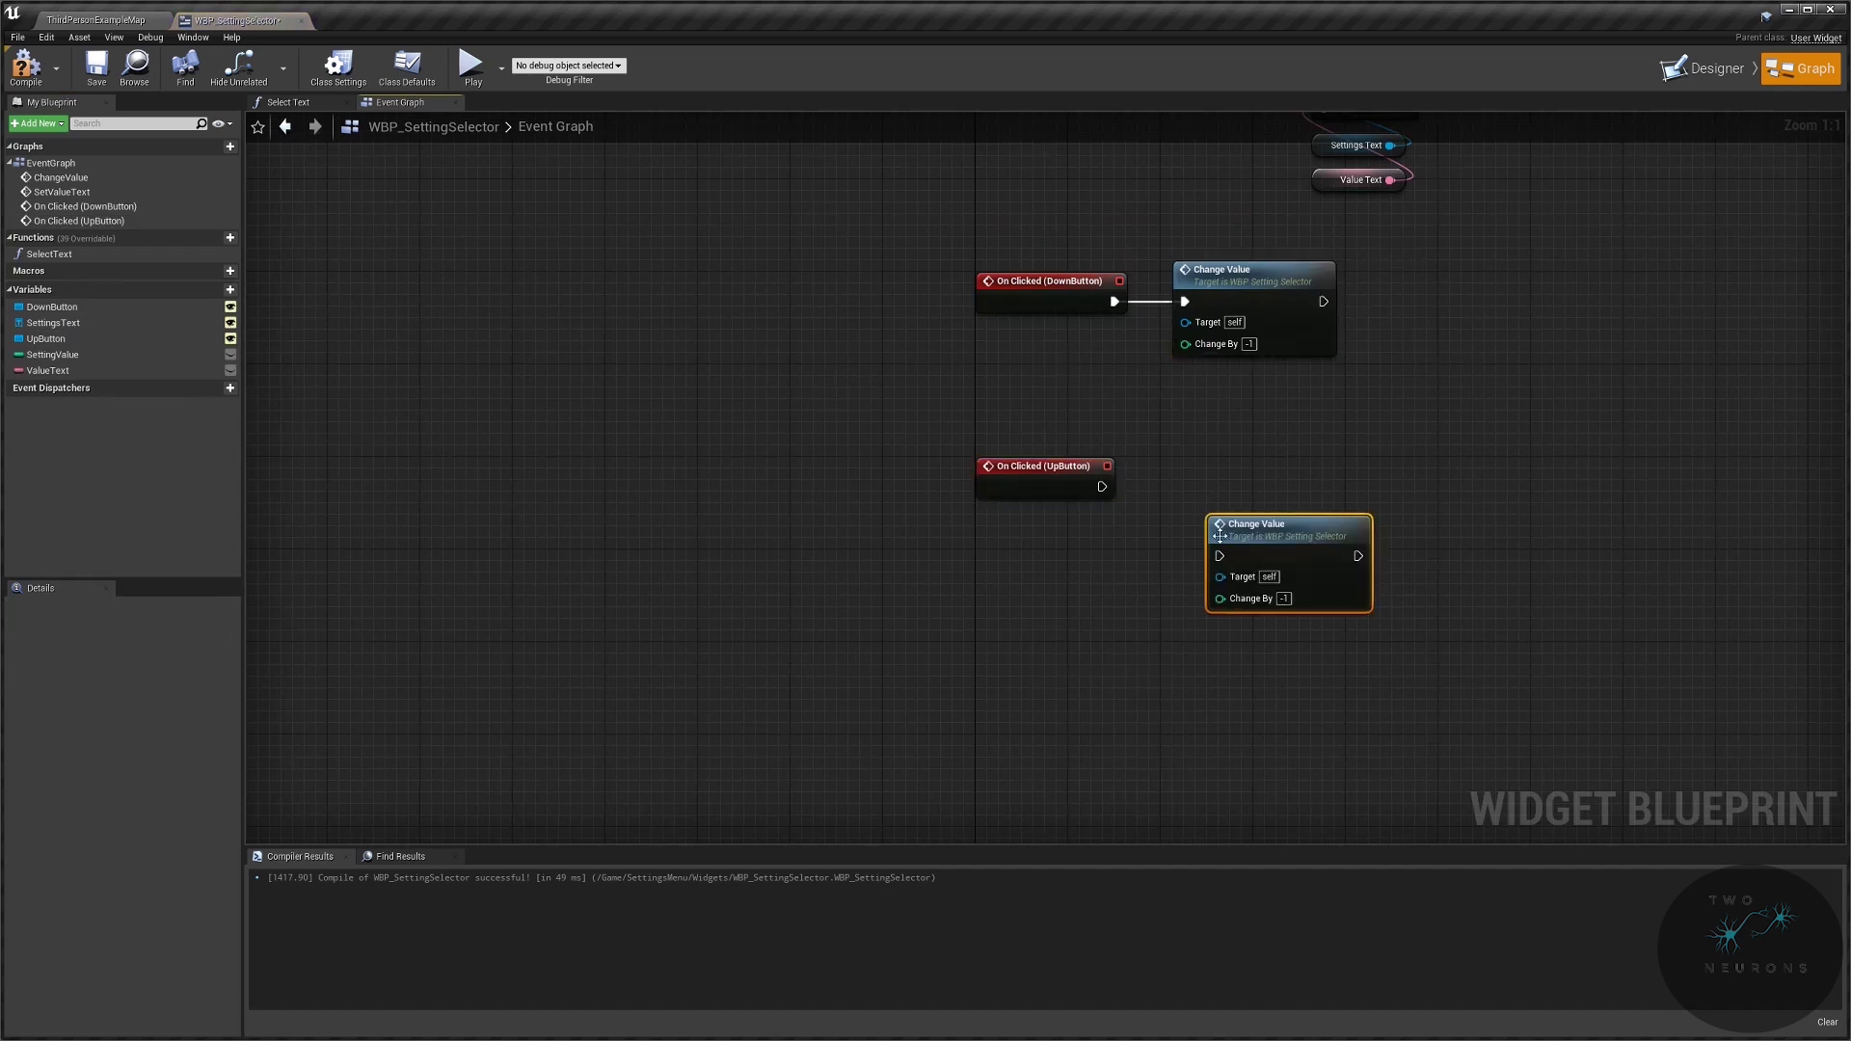
drag(1219, 555, 1095, 496)
click(1244, 479)
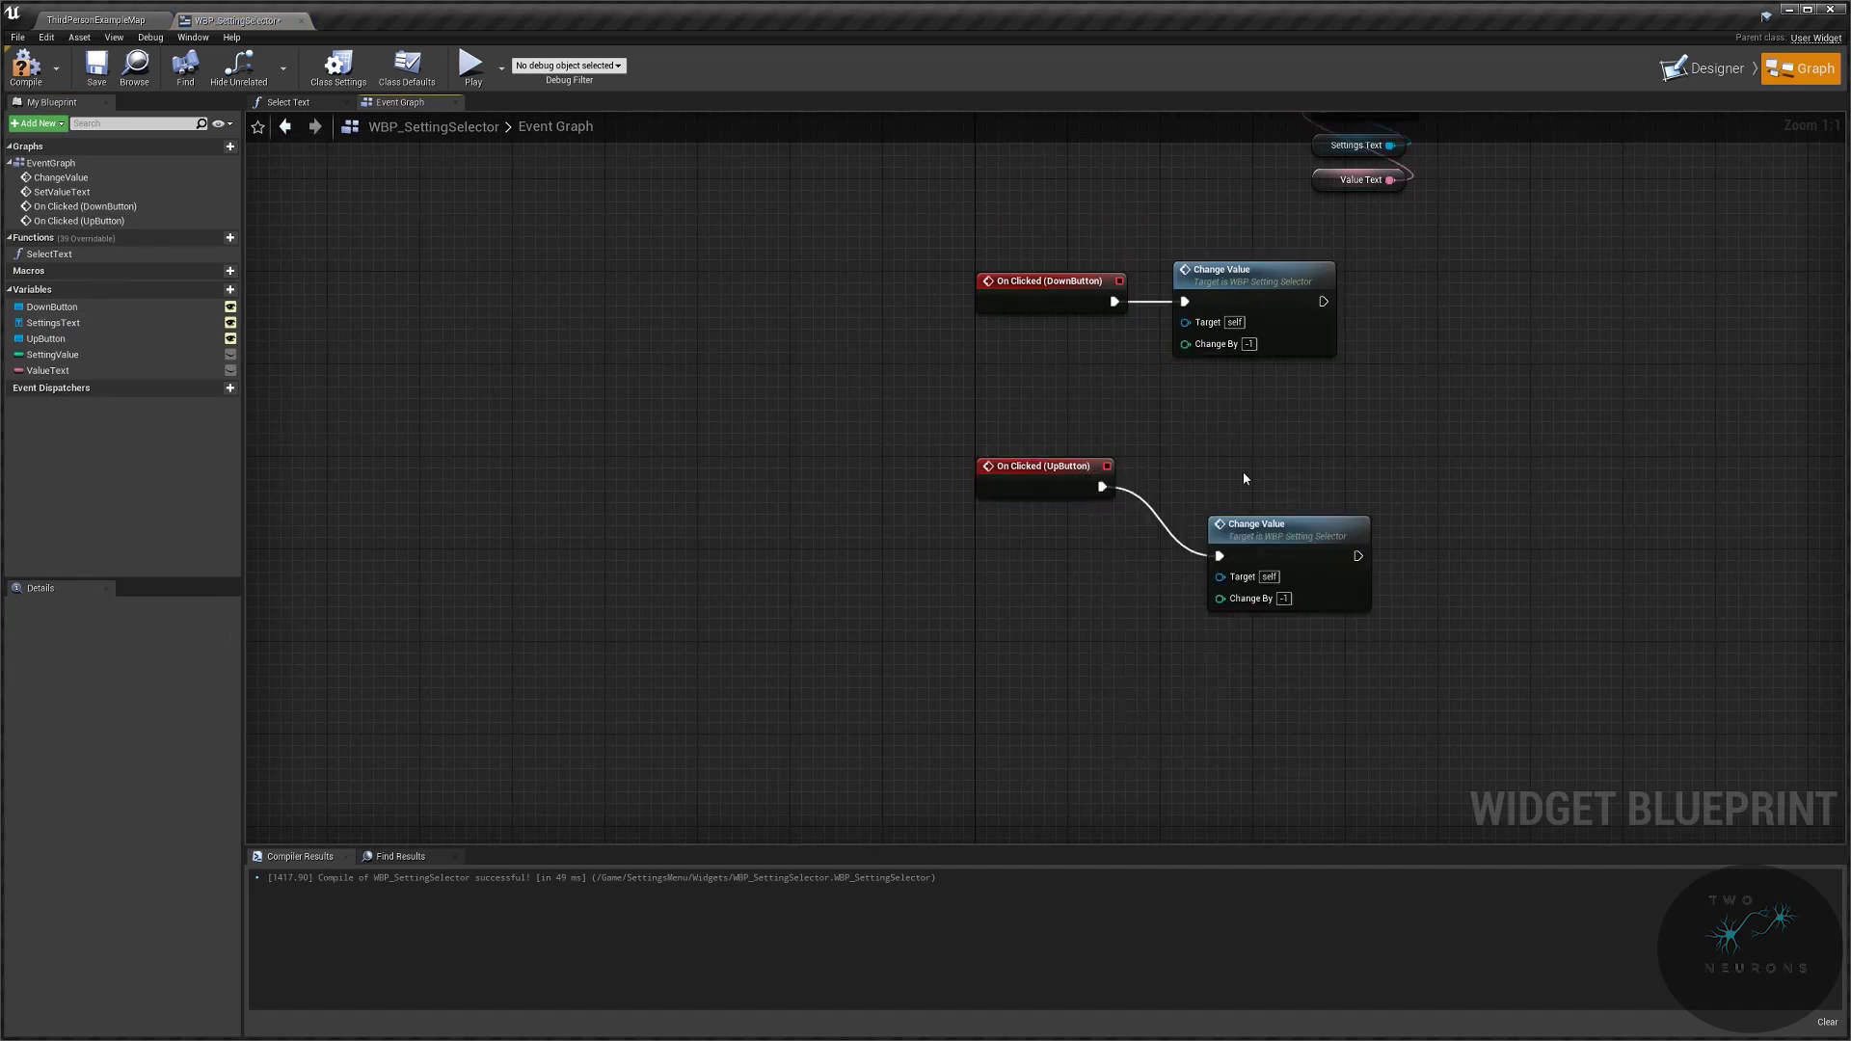
drag(1214, 486, 1196, 454)
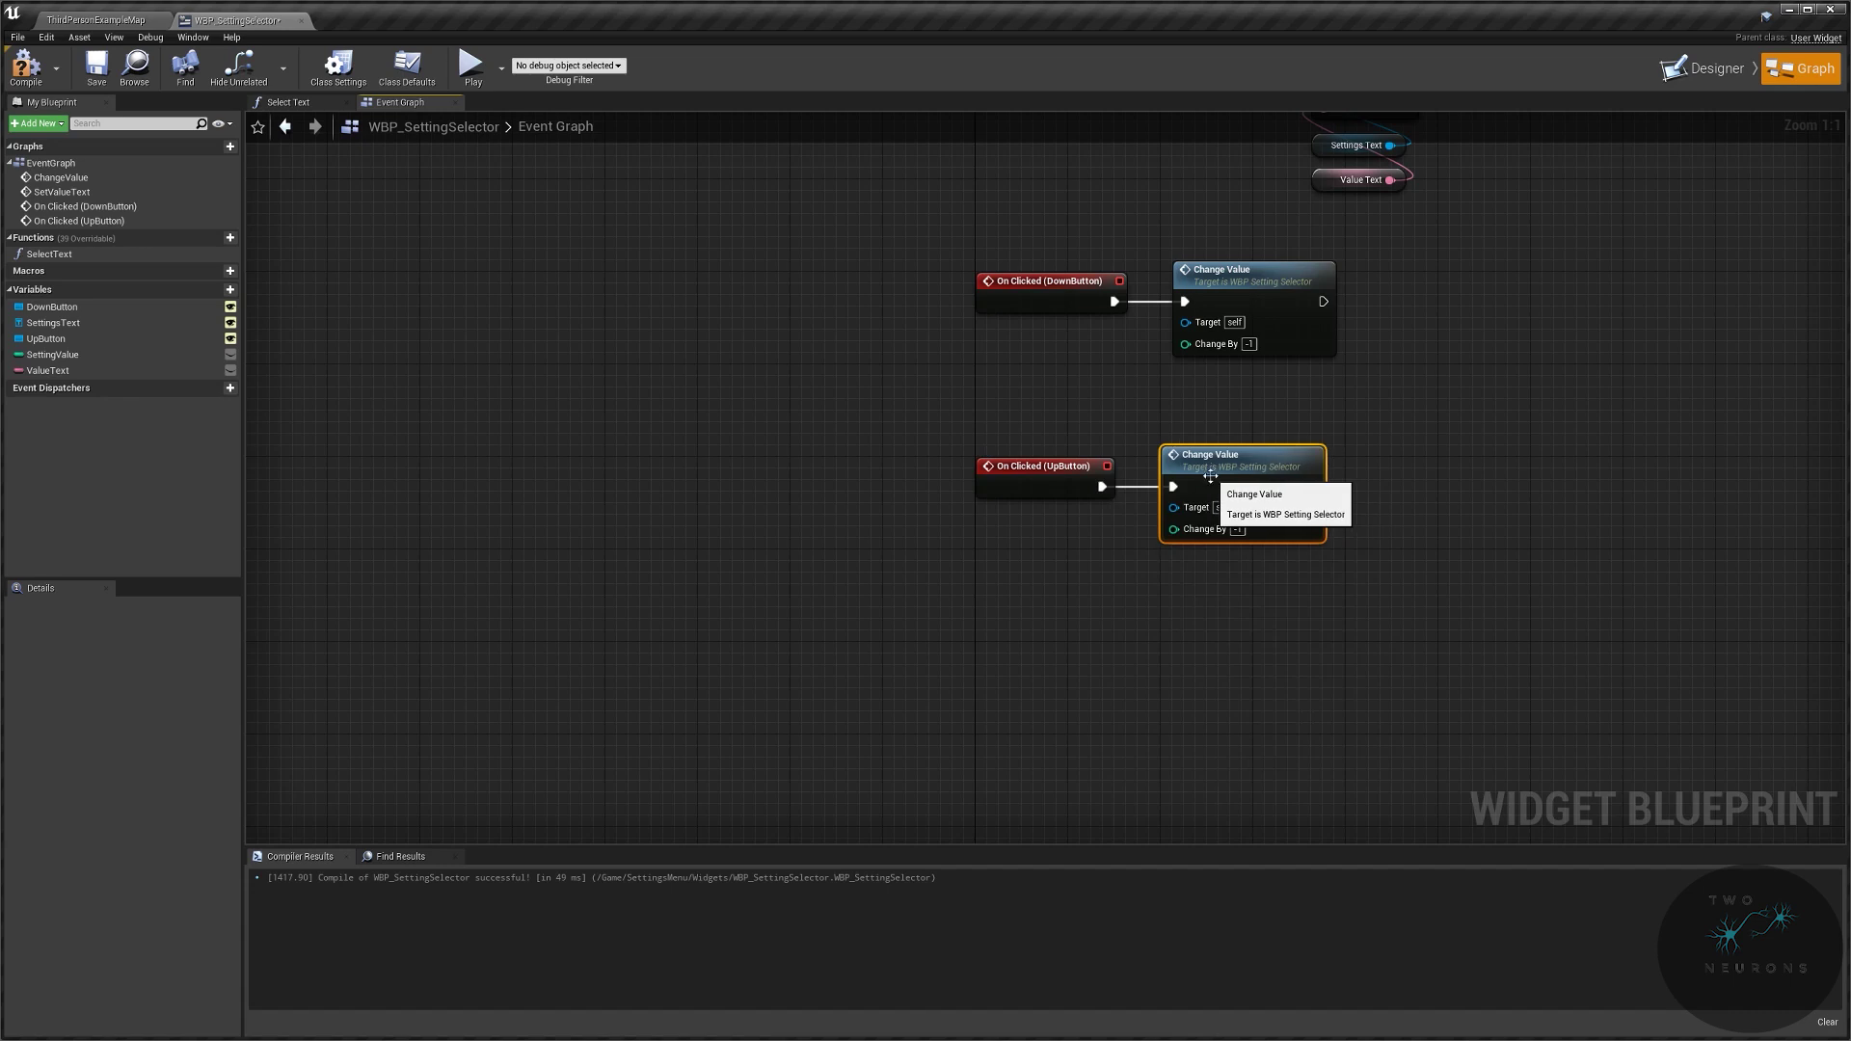
click(1237, 529)
text(1)
click(1432, 505)
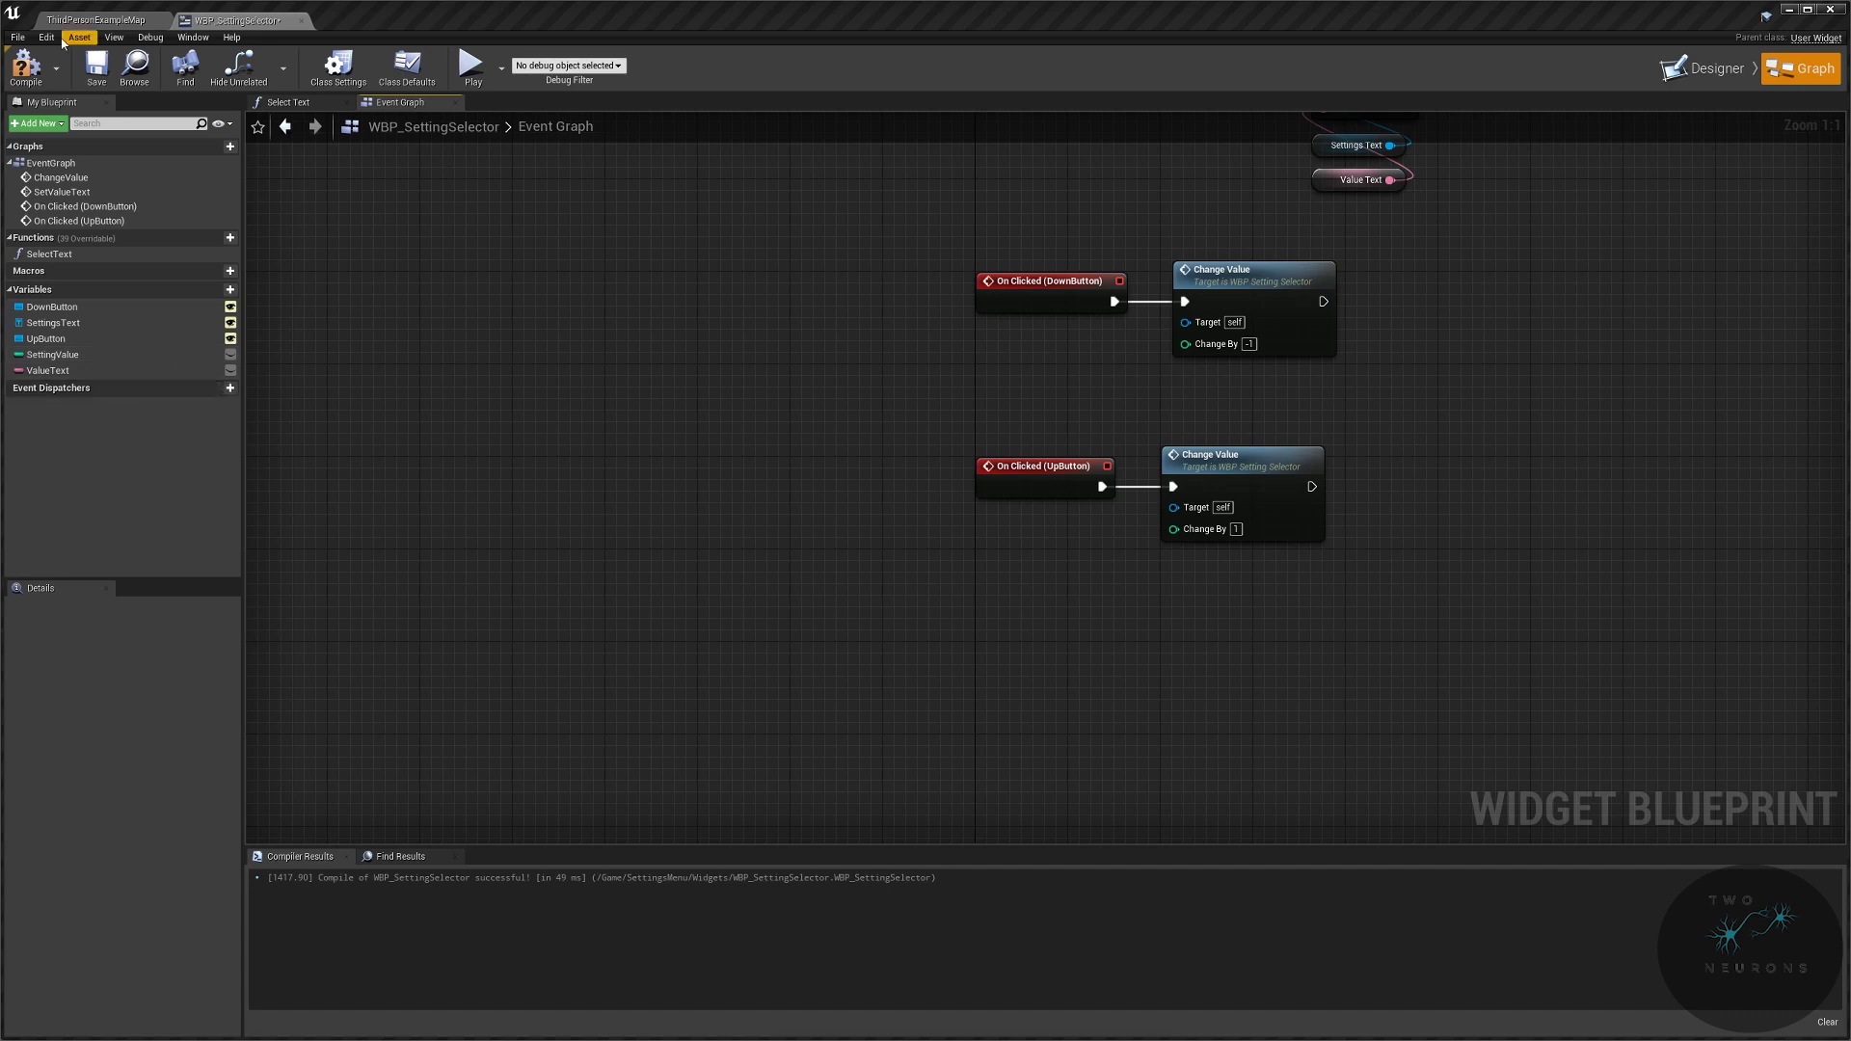
Step: Compile and save the widget blueprint, then return to the Designer
click(26, 66)
click(96, 68)
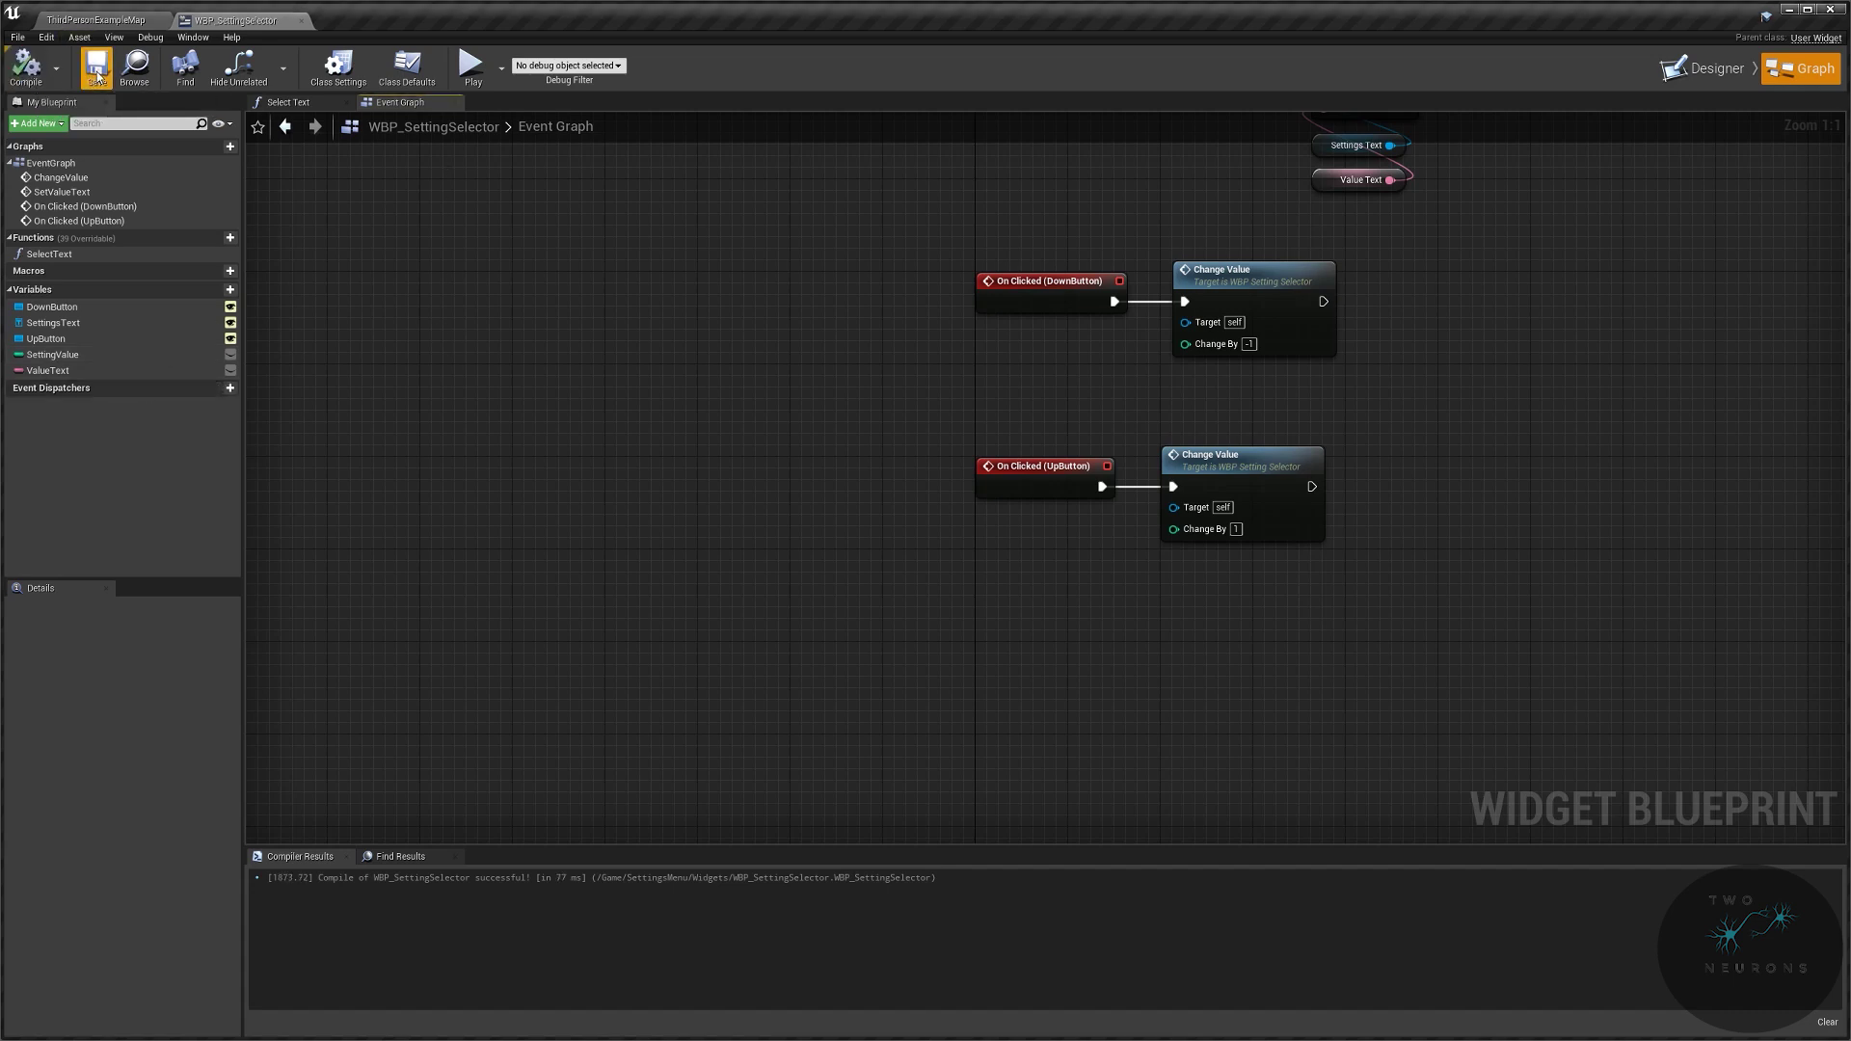
click(1707, 68)
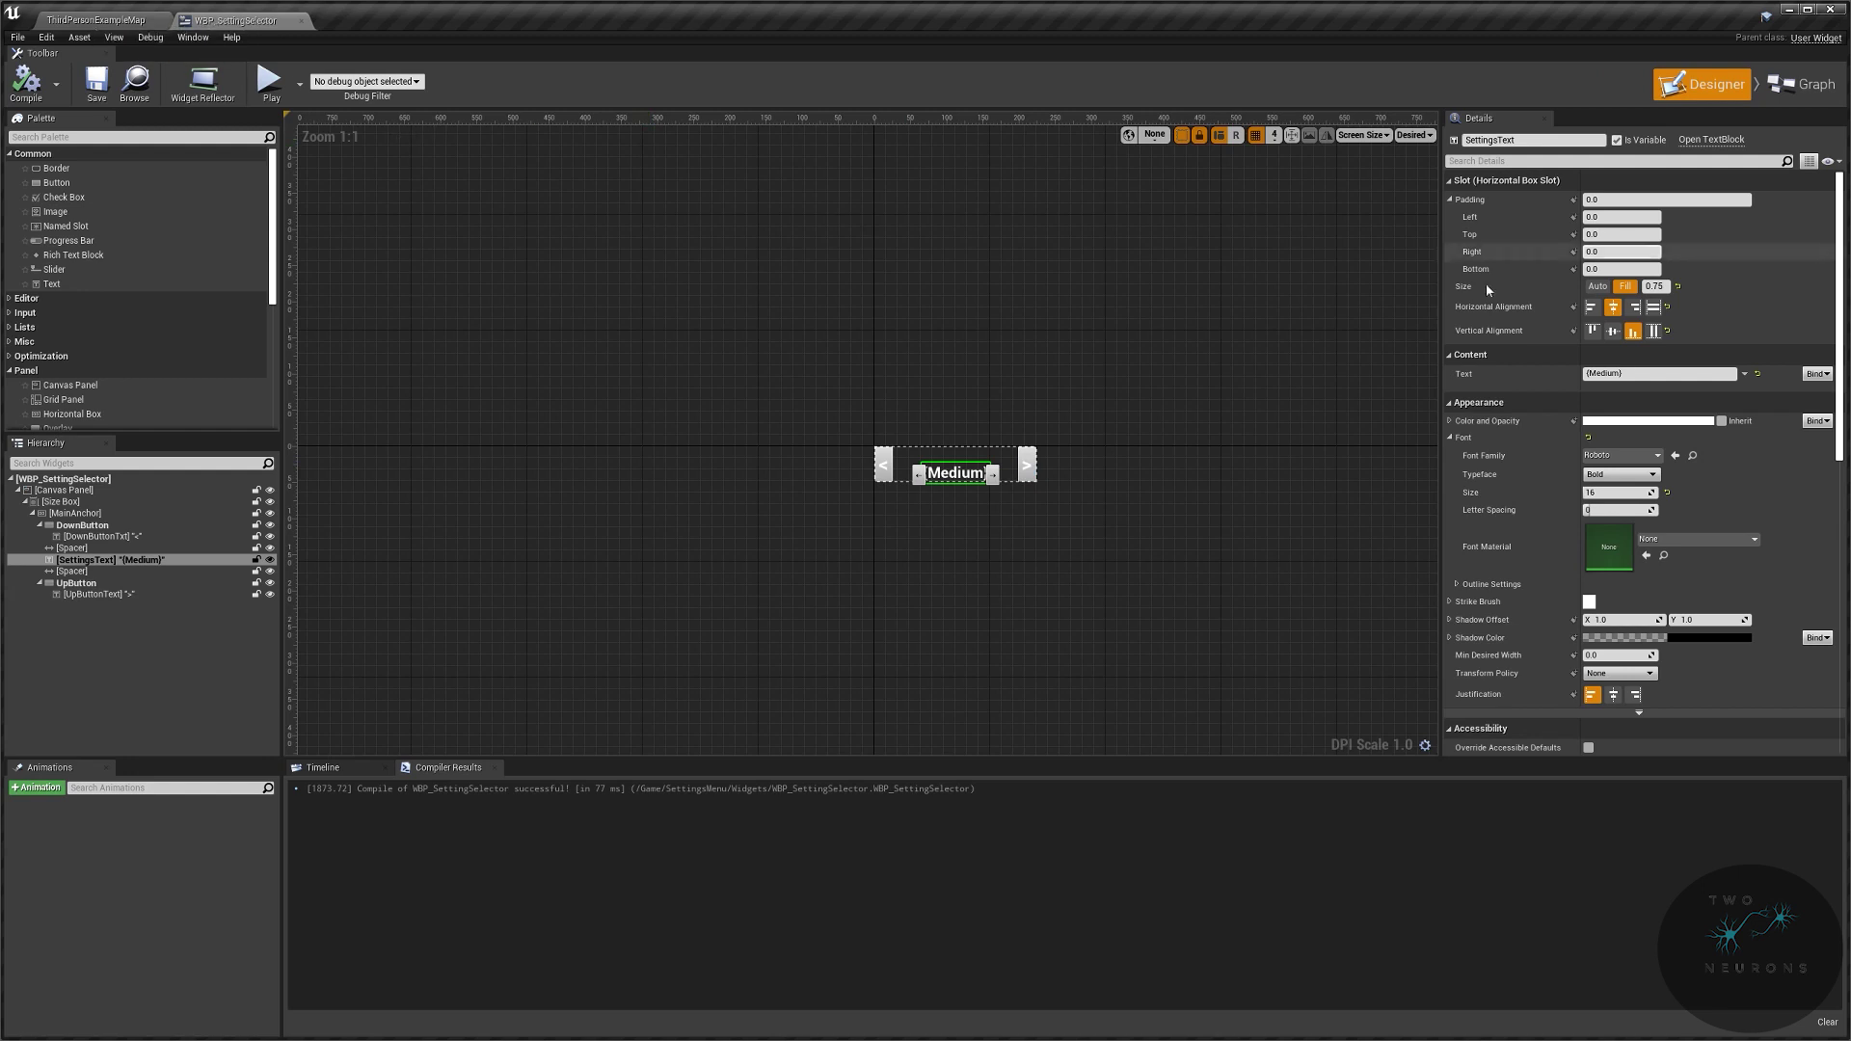
click(1152, 601)
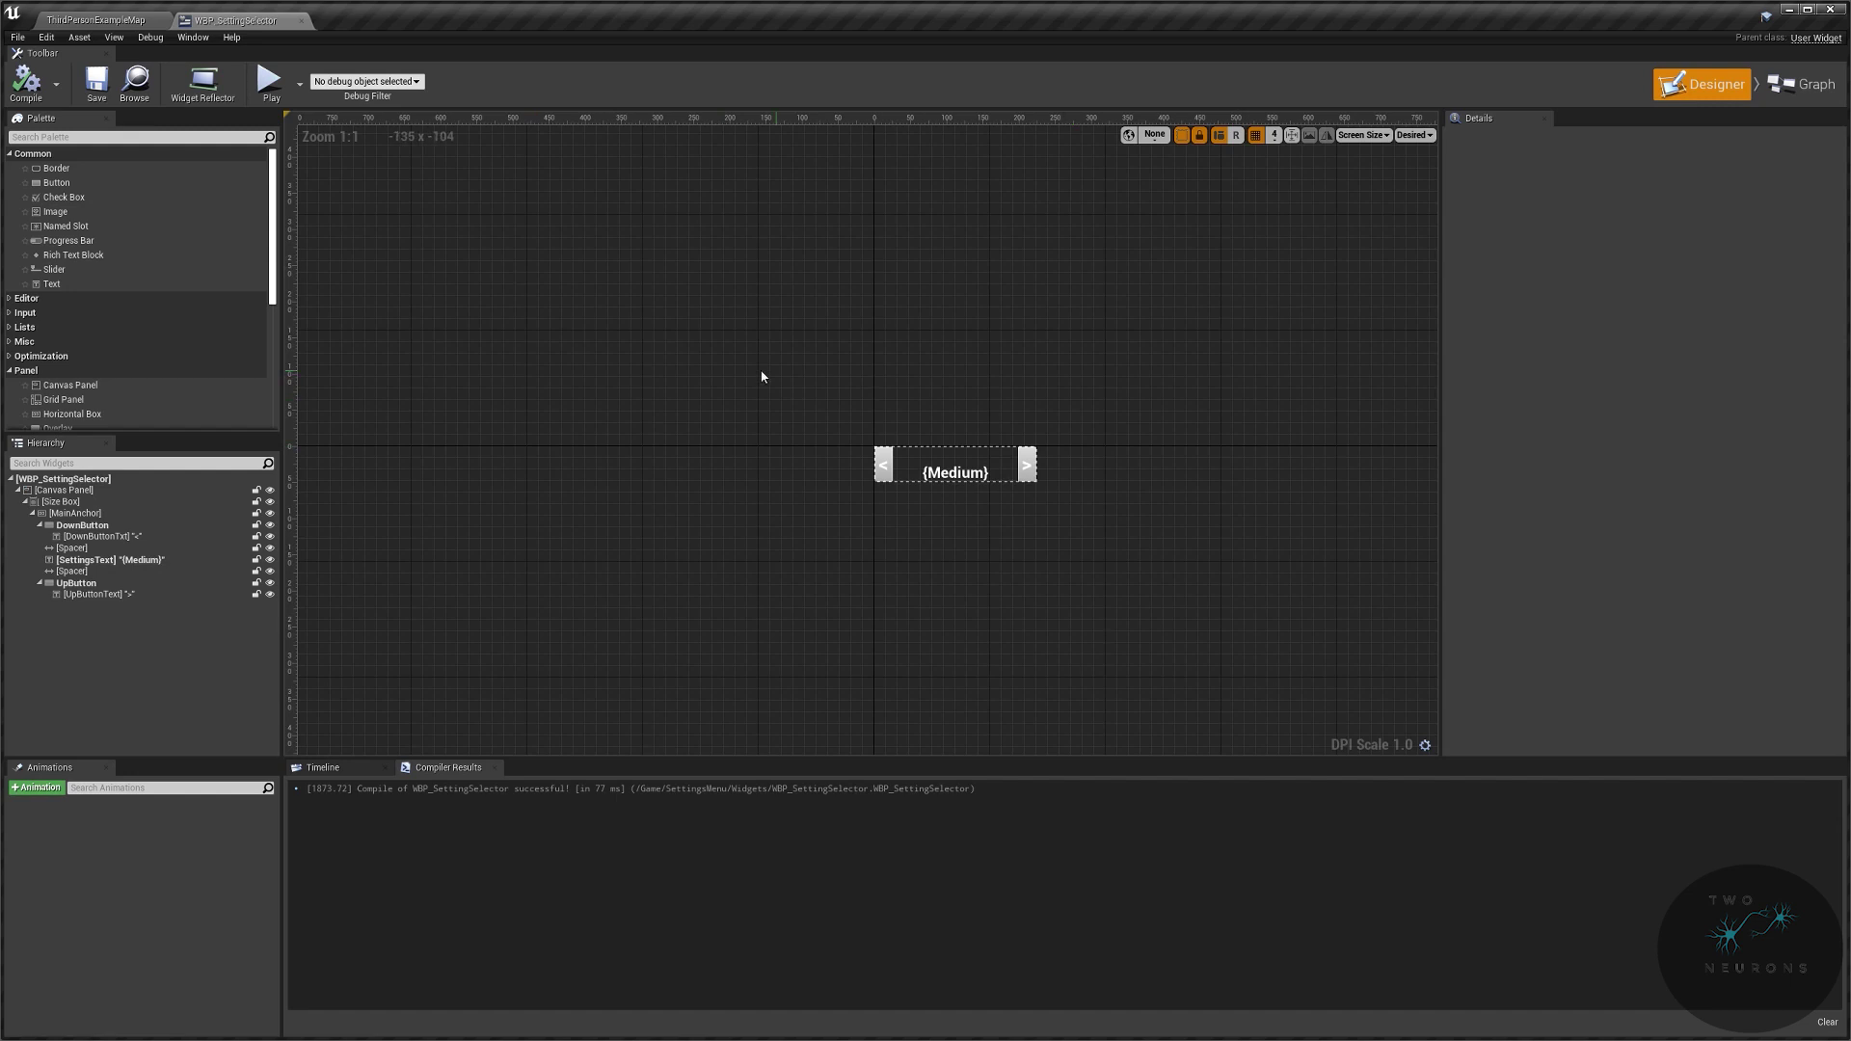